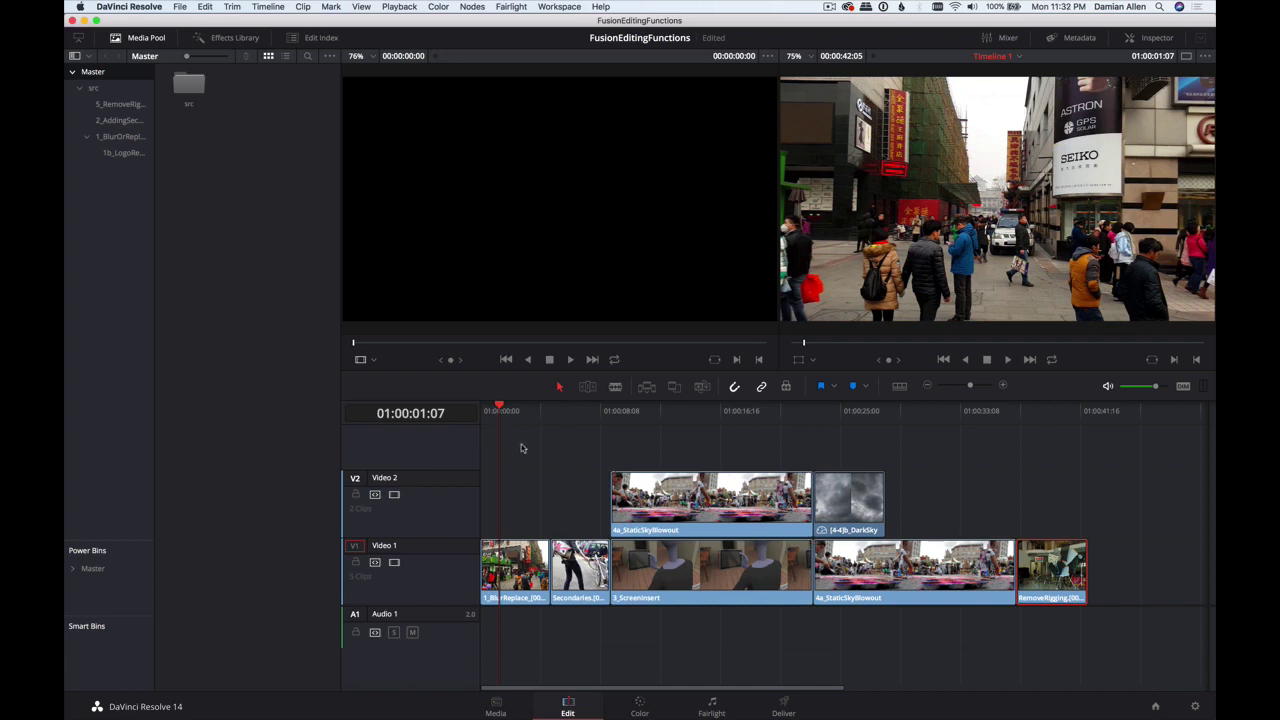
- Create a new Fusion Connect clip named SeikoBlur from the first Video 1 clip, using source media and opening it in Fusion Studio
left_click_drag(501, 413, 513, 412)
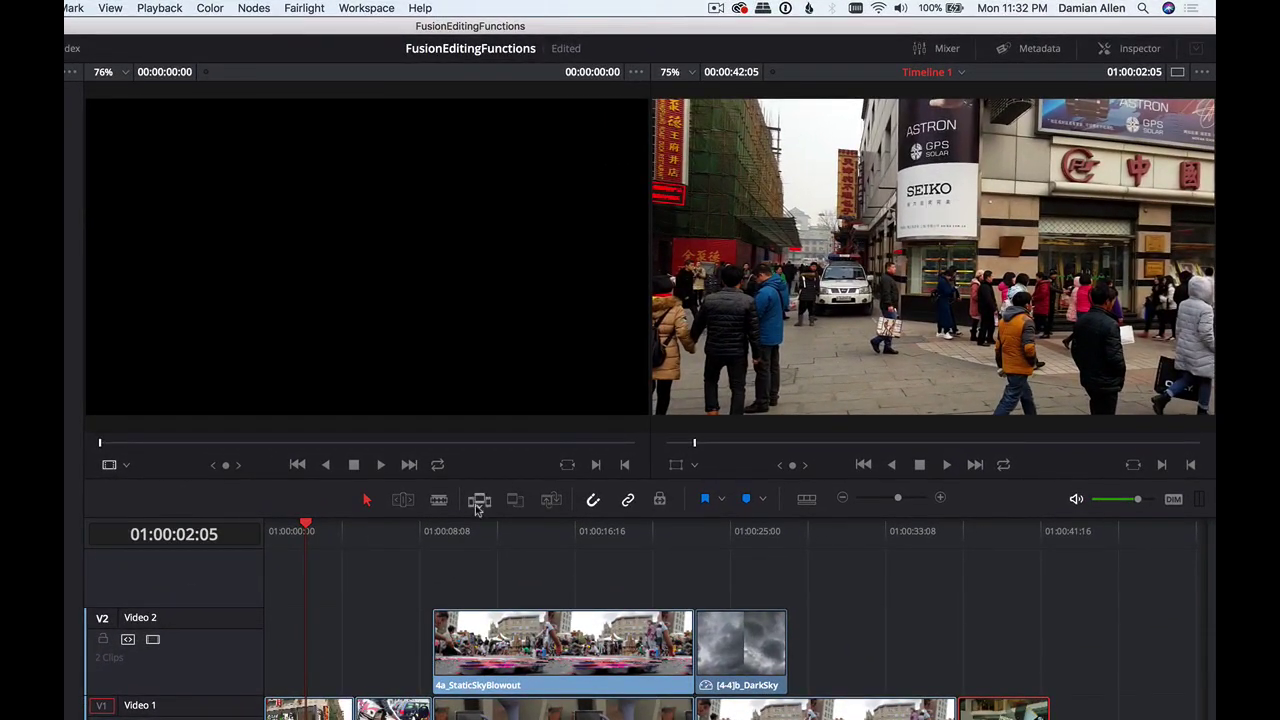
left_click(298, 531)
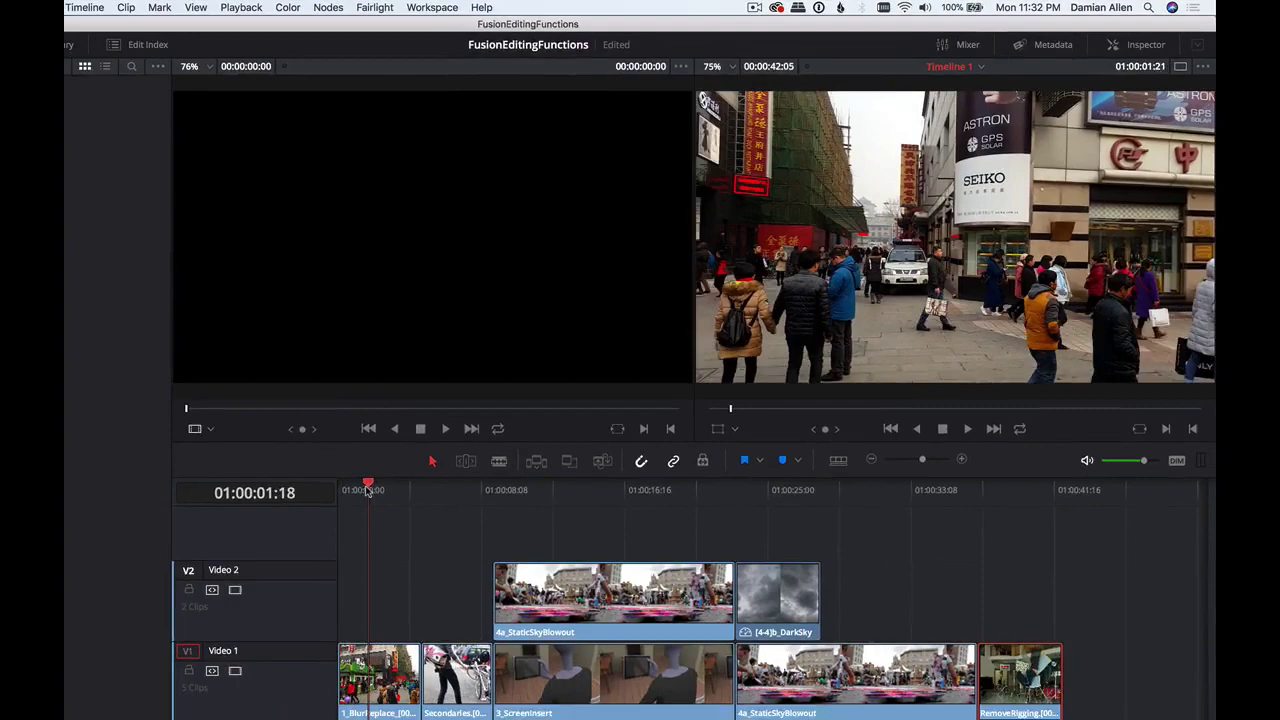
left_click_drag(368, 488, 366, 488)
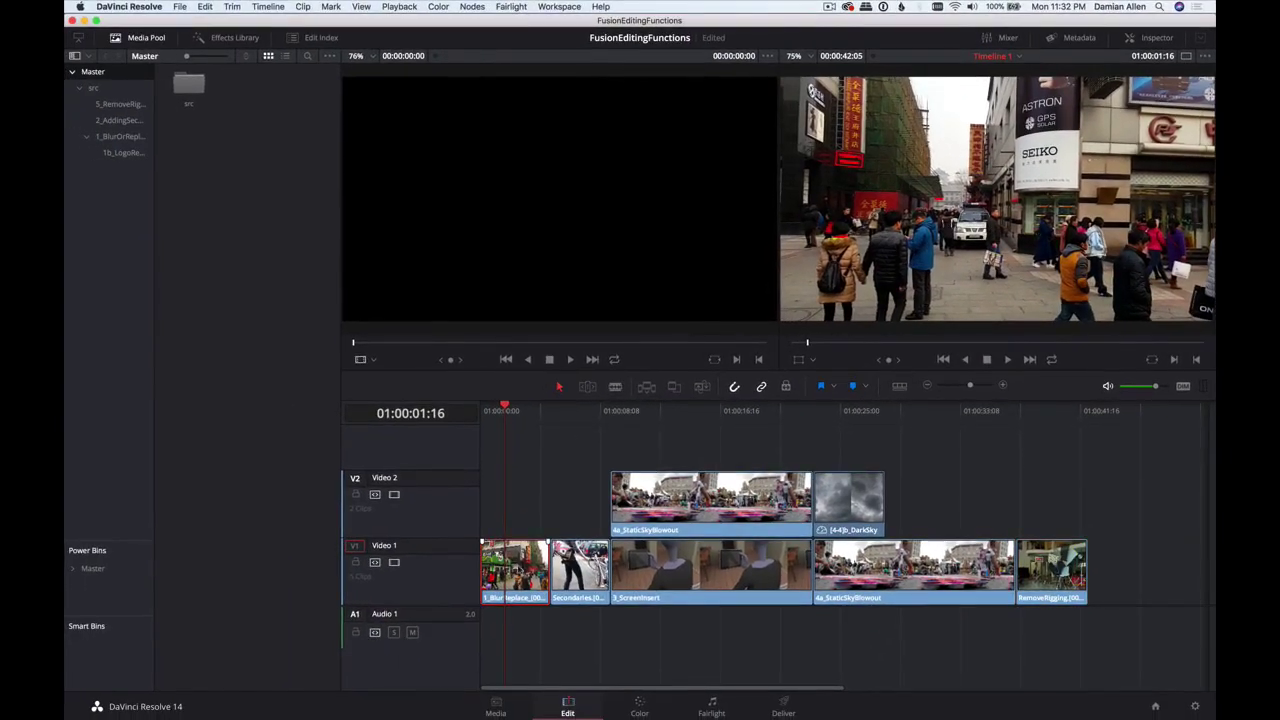
right_click(516, 566)
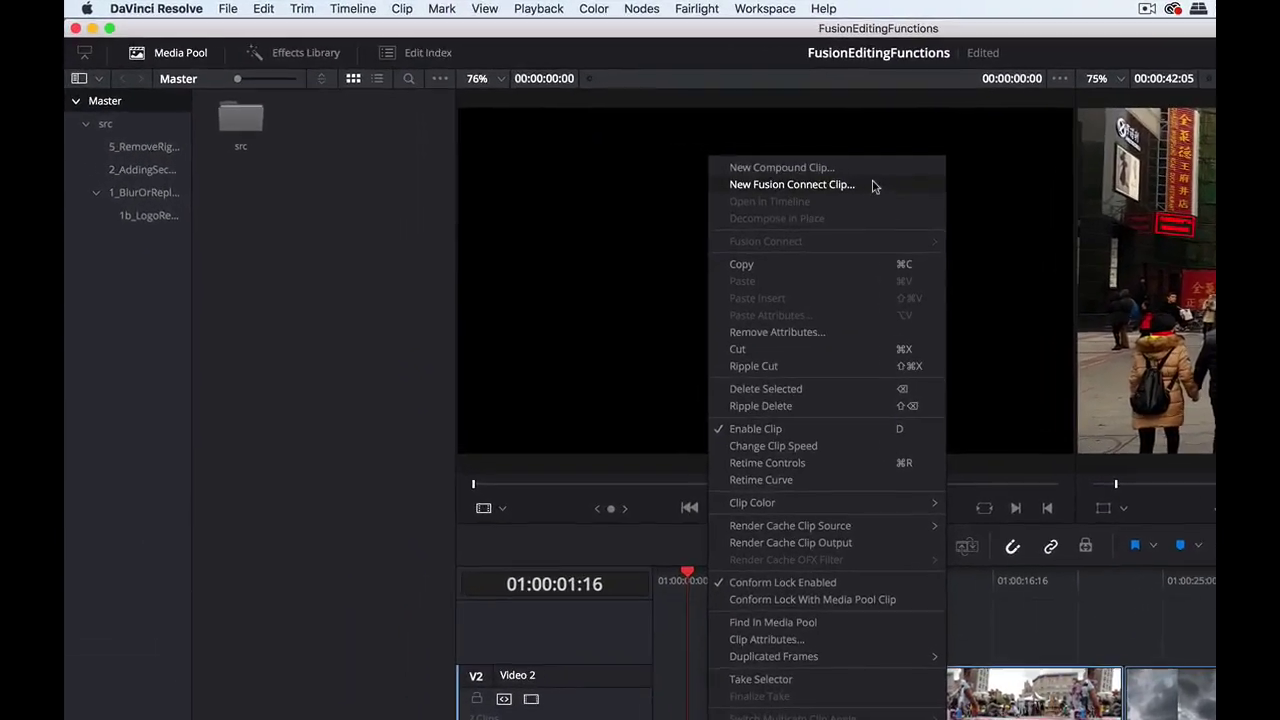
left_click(873, 187)
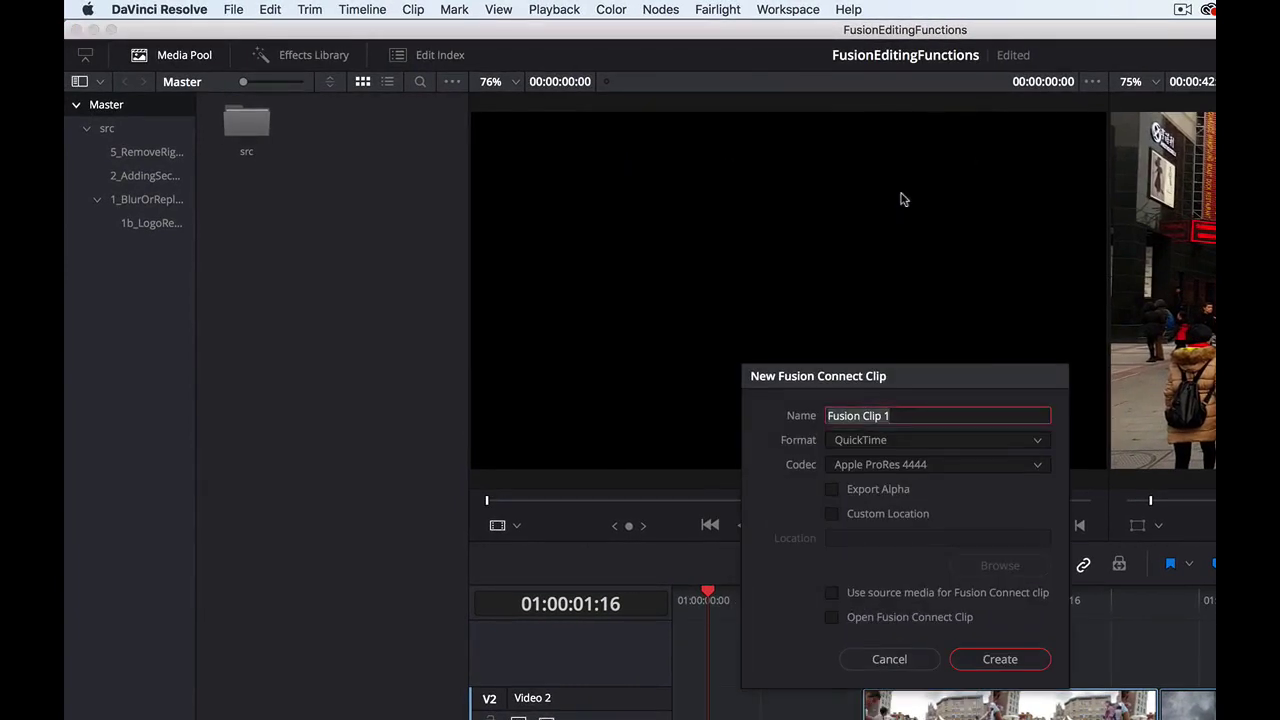
type("SeikoBlur")
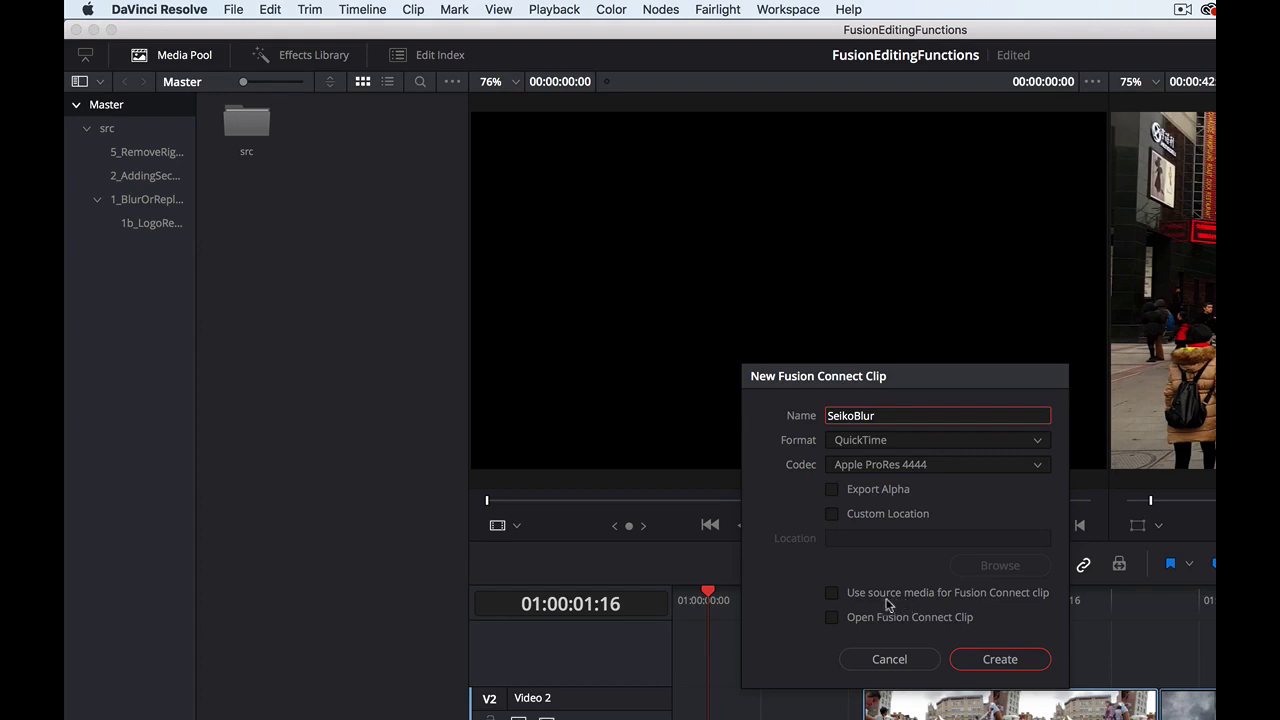
left_click(848, 598)
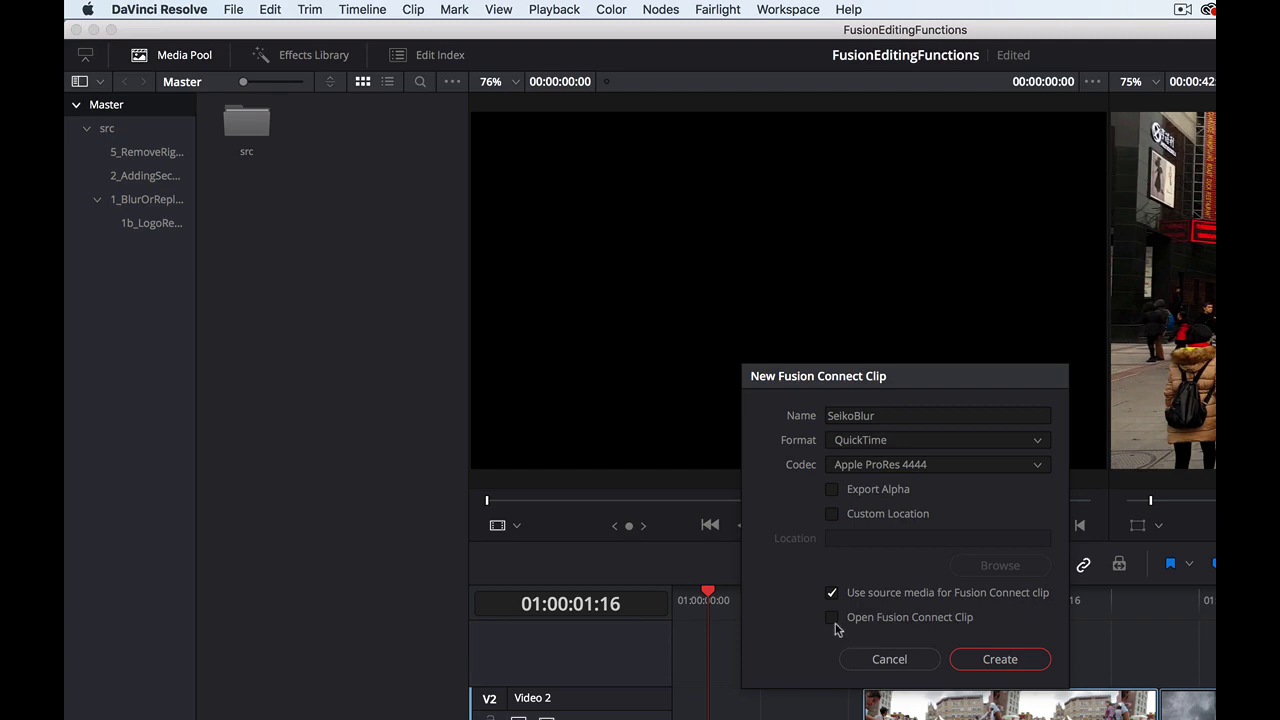
left_click(836, 620)
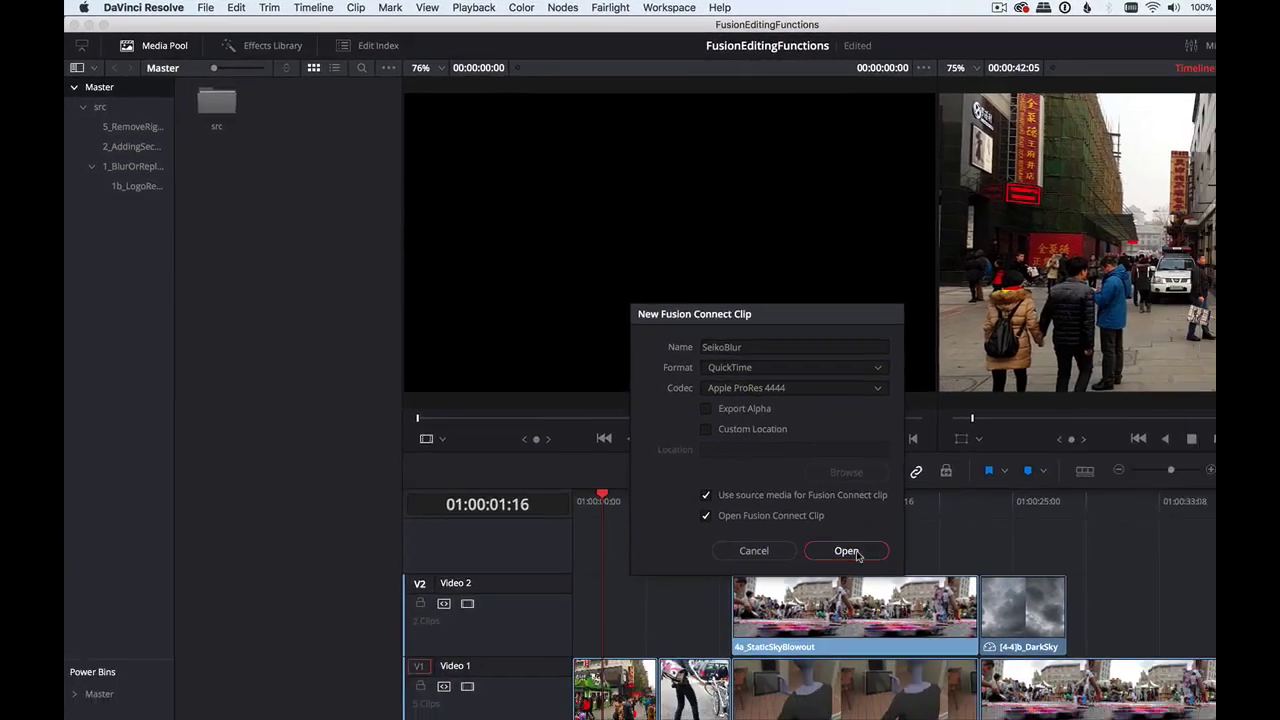
left_click(970, 635)
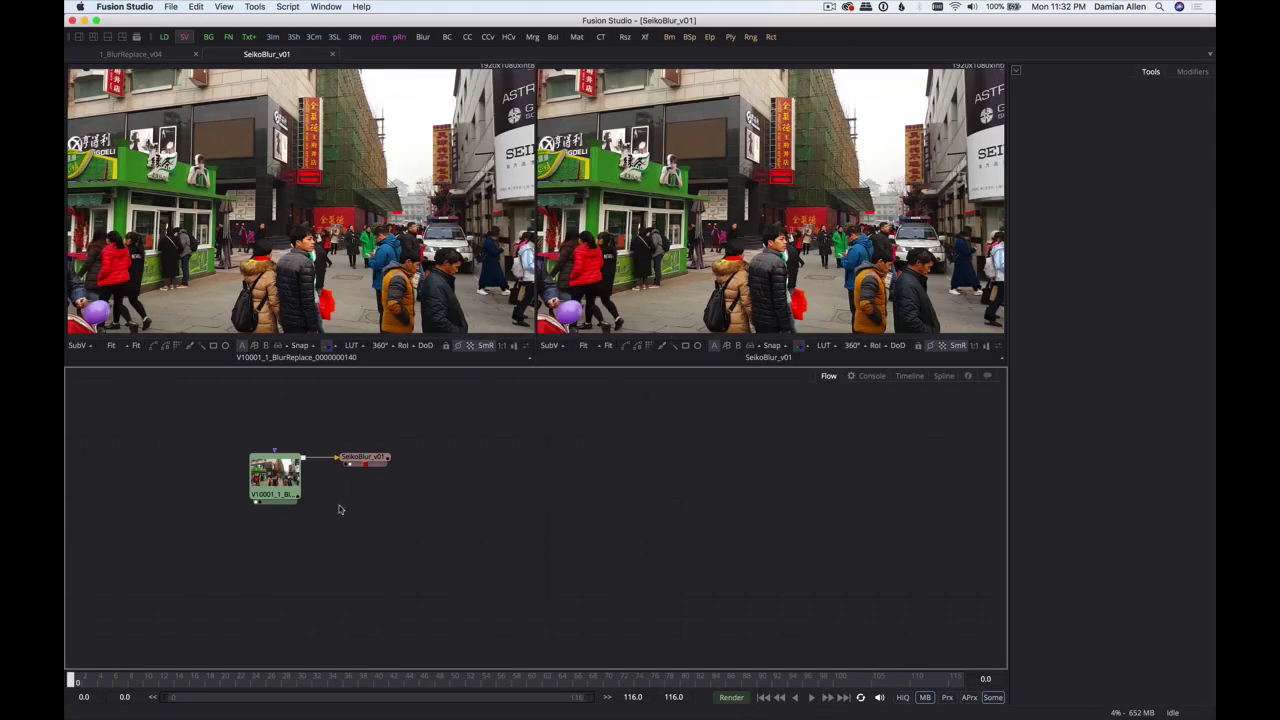
- Arrange the flow vertically, with the source clip node directly above the SeikoBlur_v01 saver node and a wide gap between them
left_click_drag(339, 510, 497, 578)
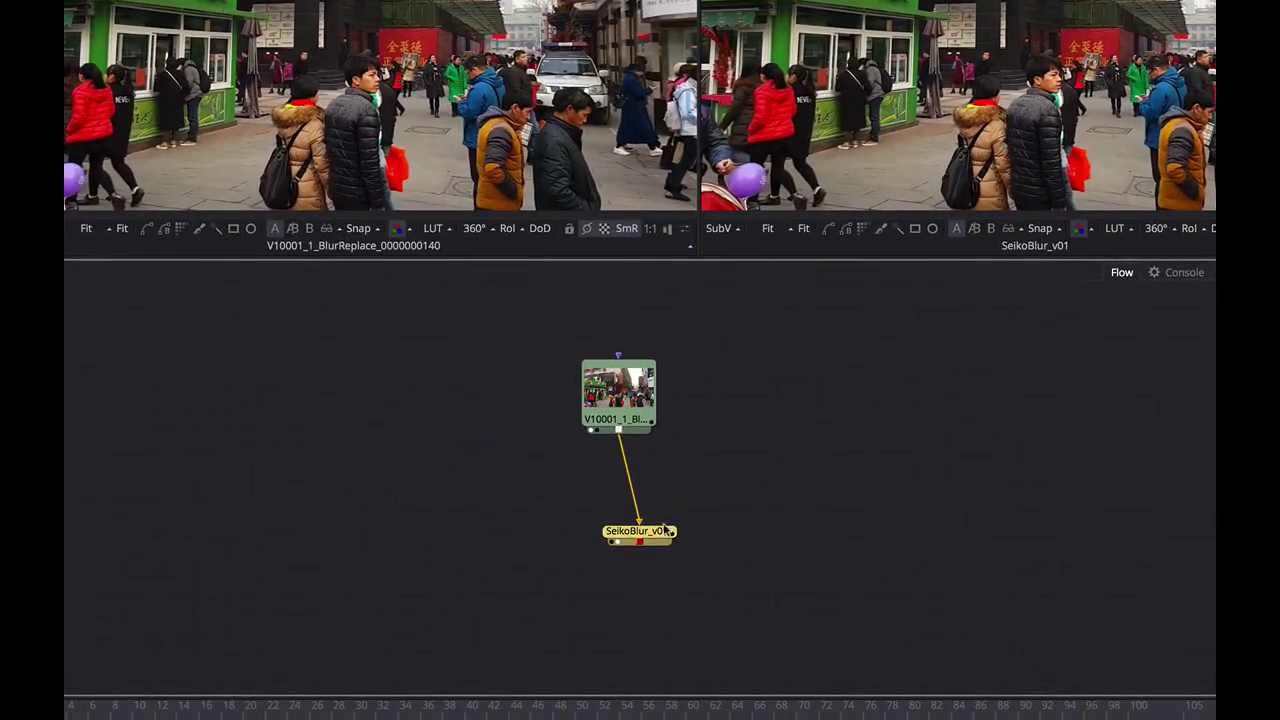
left_click_drag(620, 402, 667, 343)
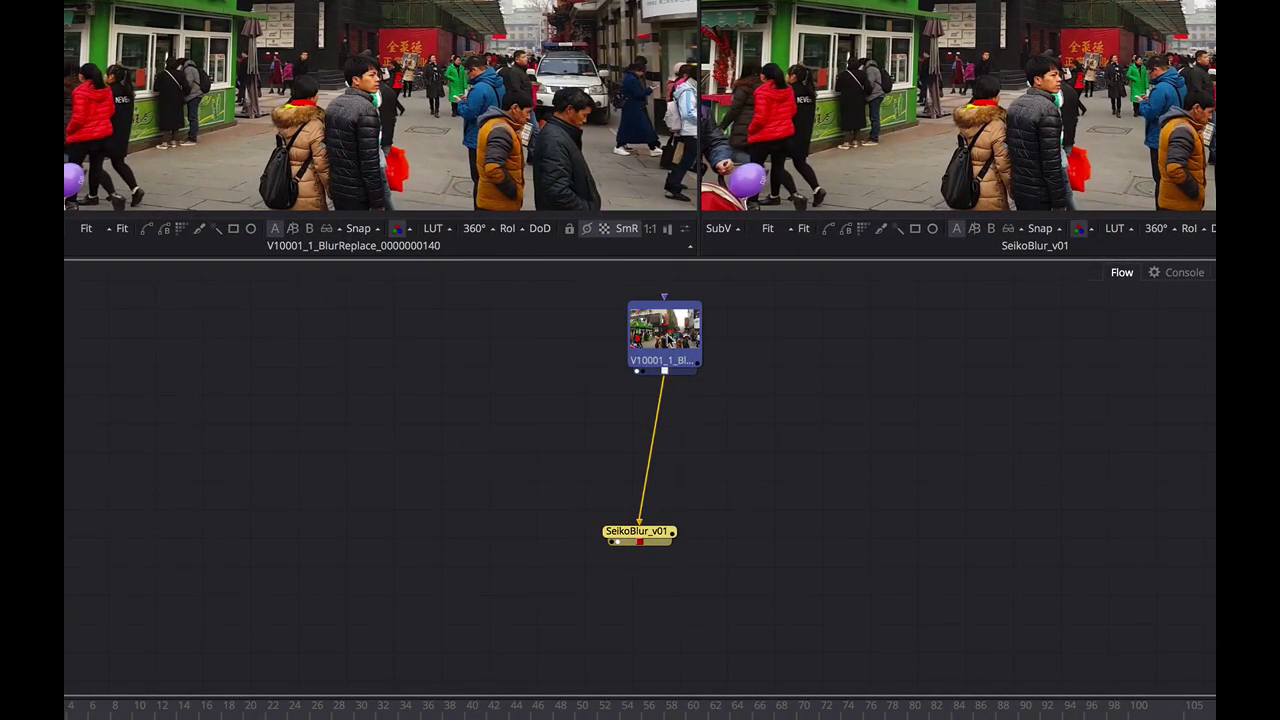
left_click(703, 451)
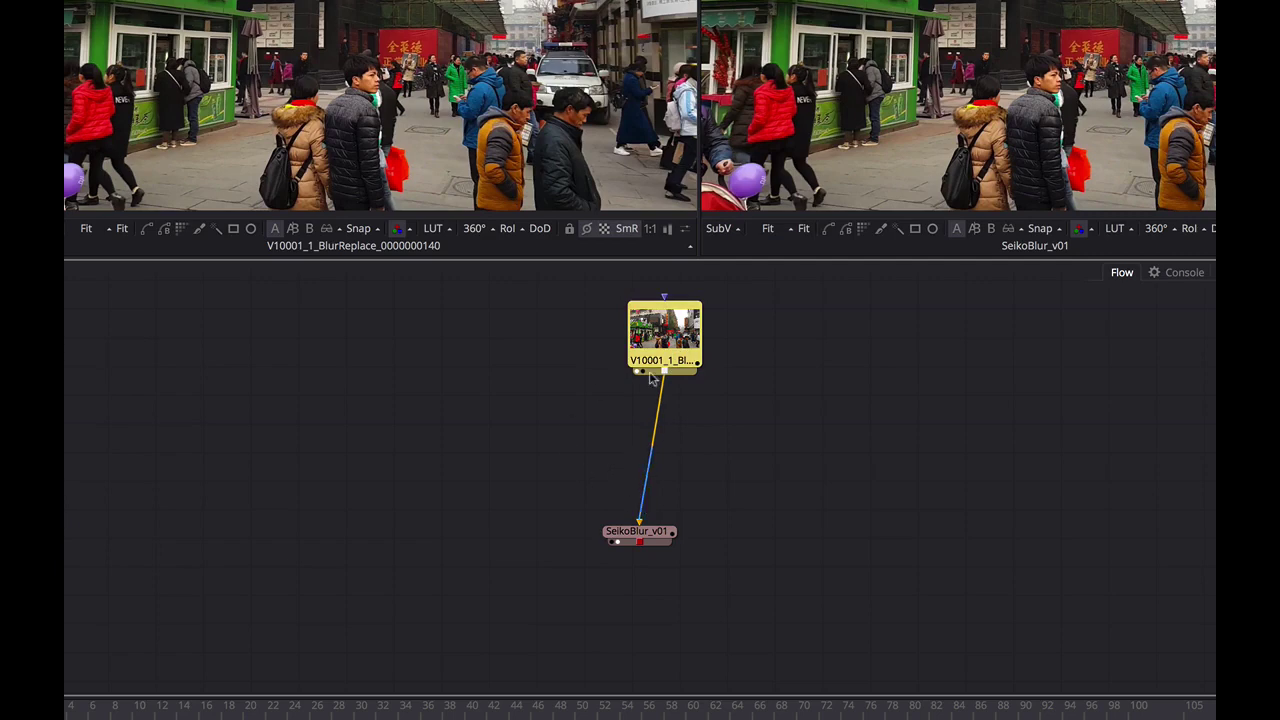
left_click_drag(662, 328, 634, 318)
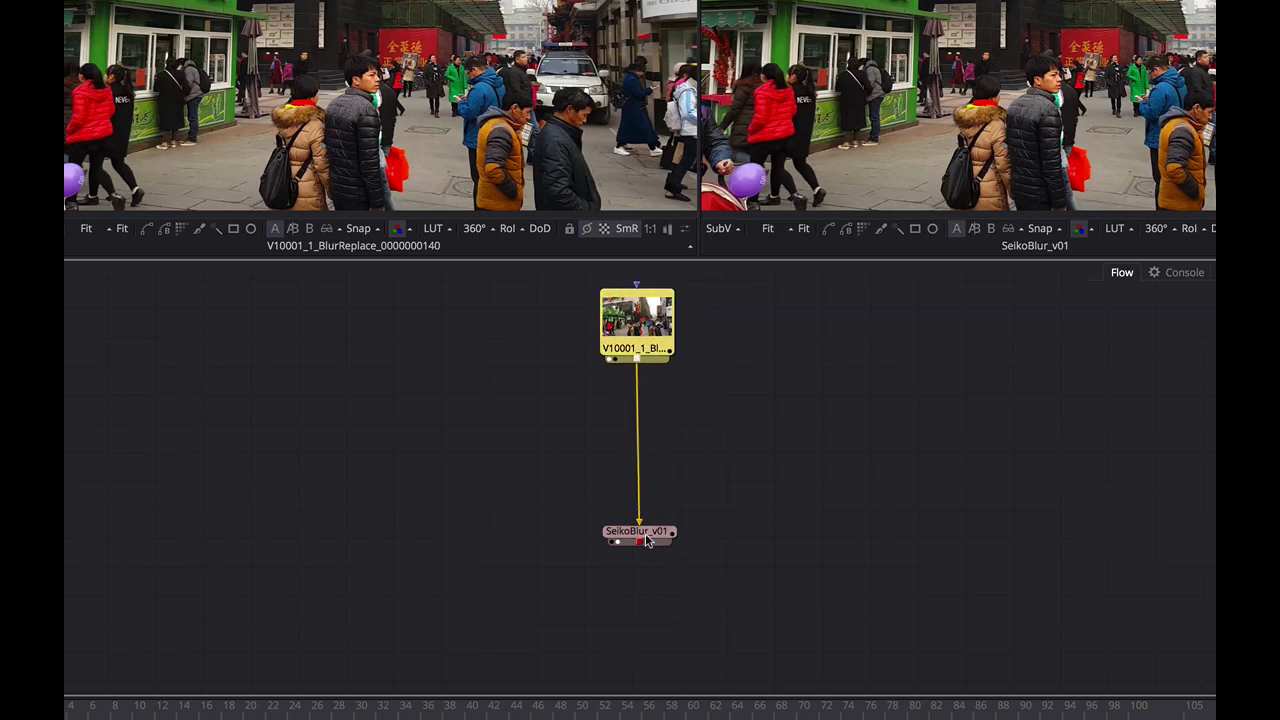
left_click_drag(646, 540, 646, 587)
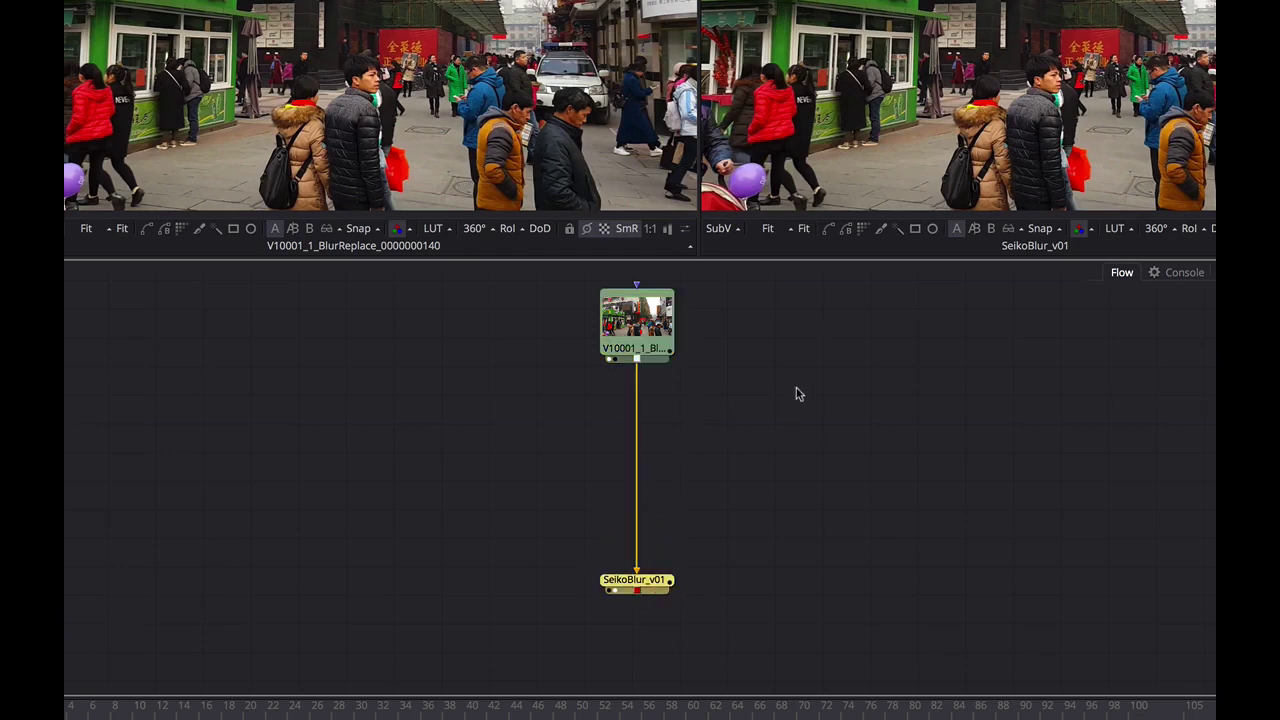
- Go through the shot to find a clear view of the Seiko sign and set the current frame to 51
left_click_drag(80, 714, 702, 708)
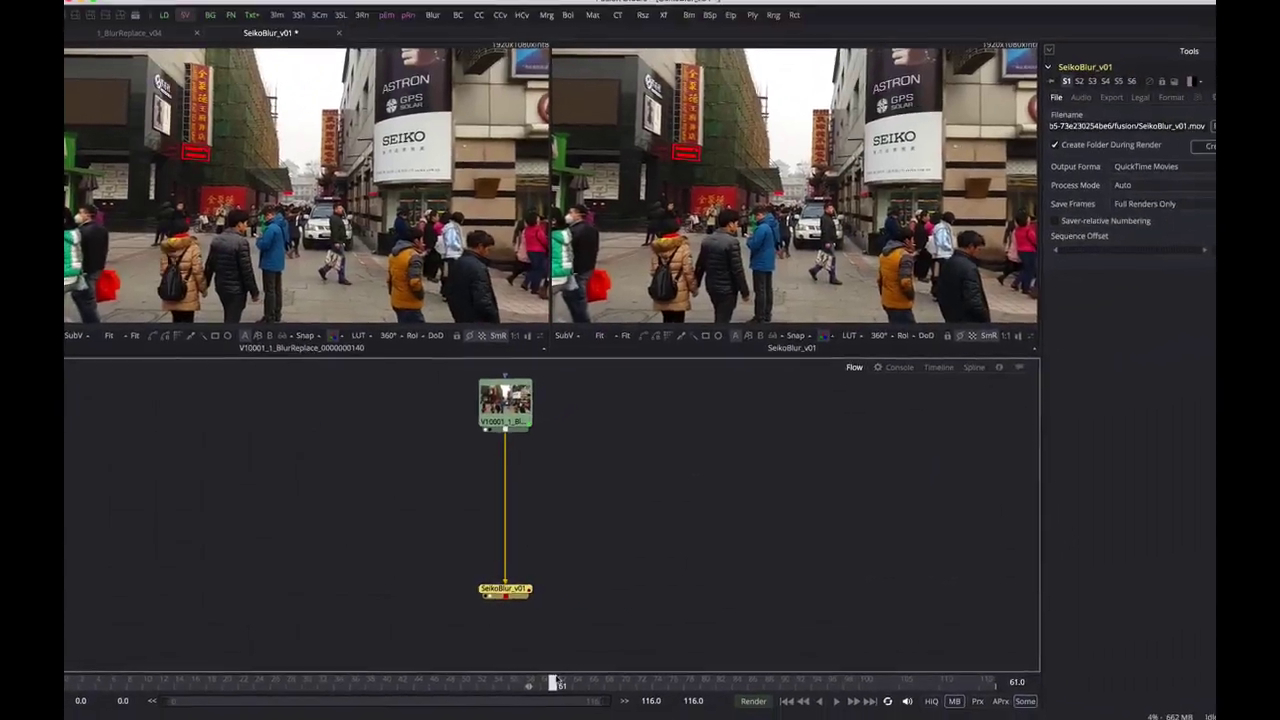
left_click_drag(553, 684, 438, 683)
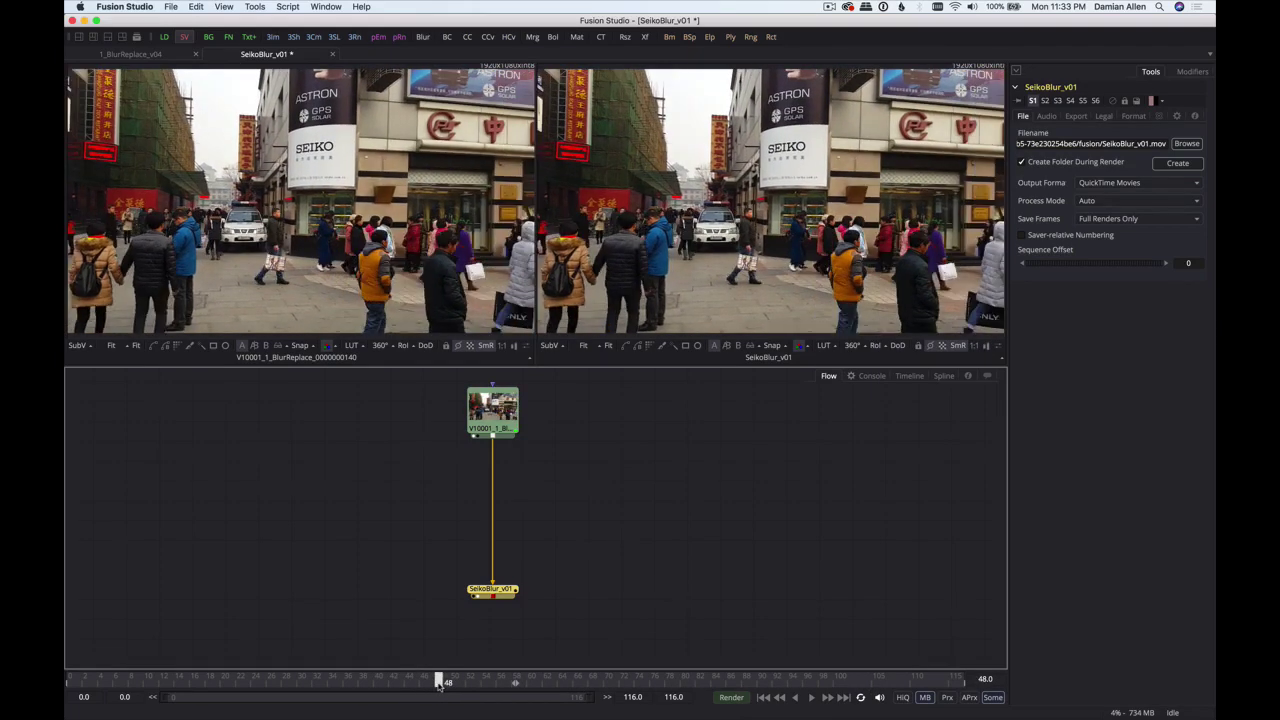
key("Right")
key("Right")
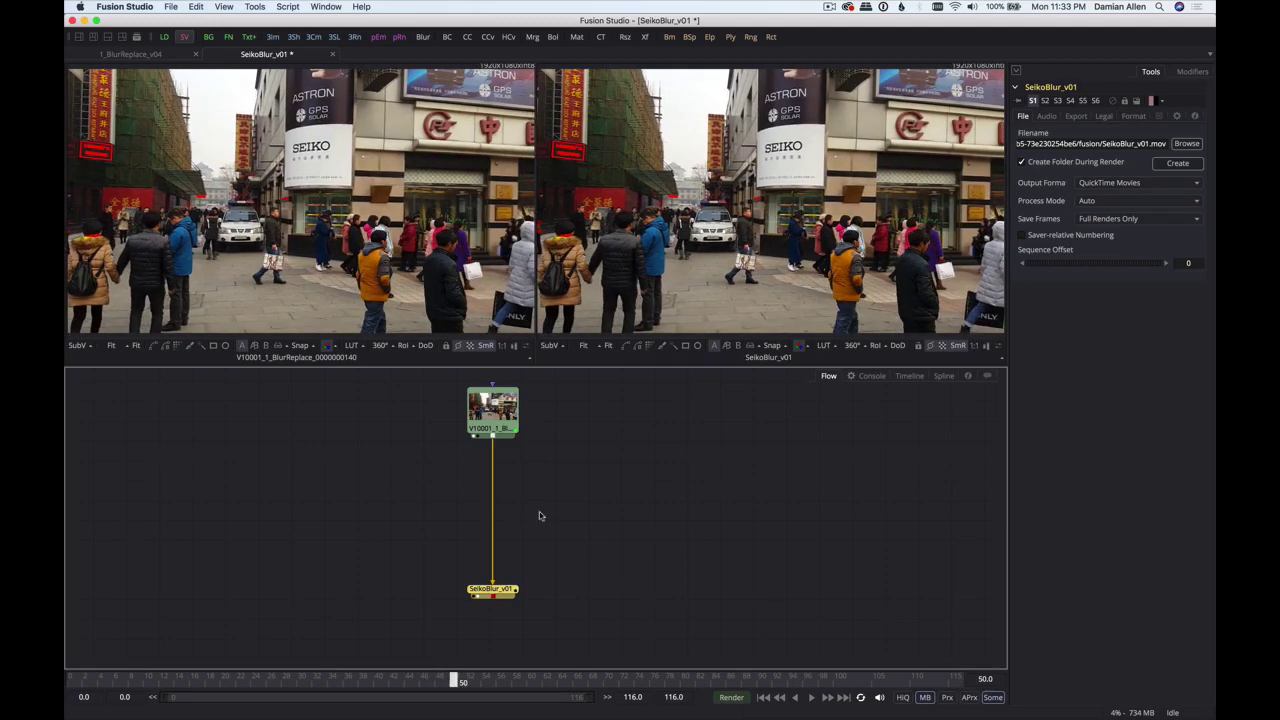
key("Right")
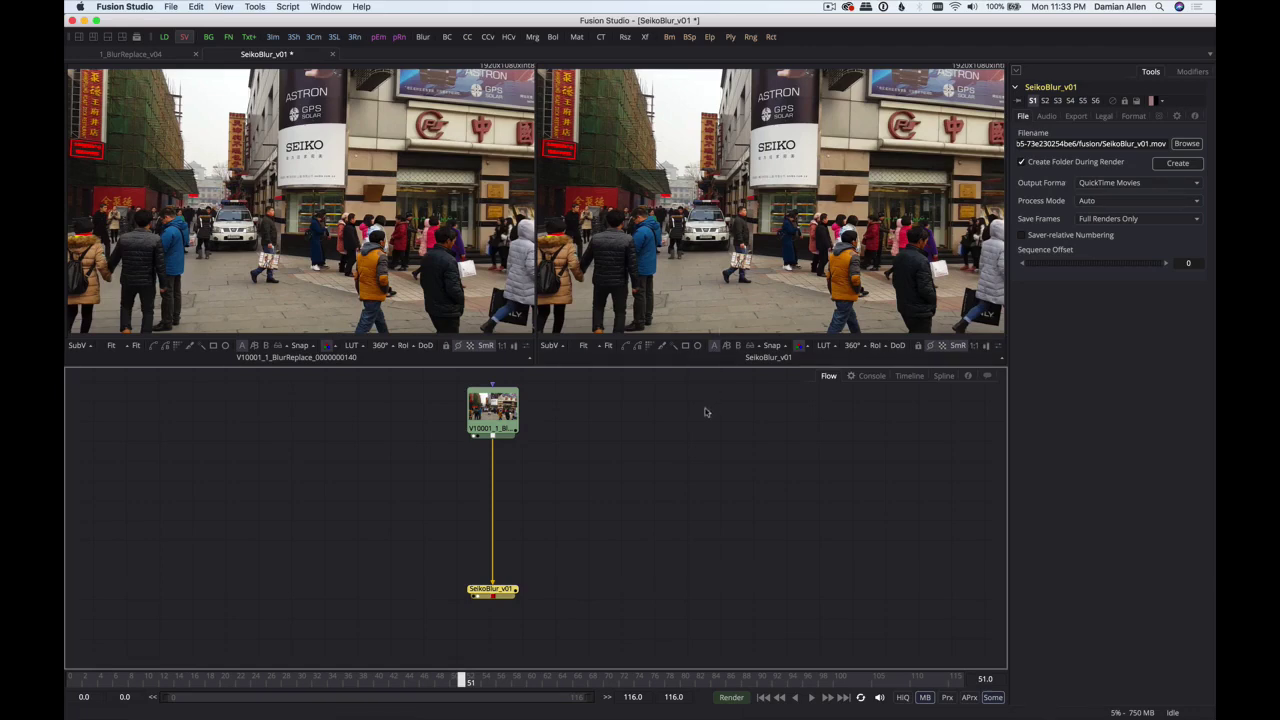
- Insert a Planar Tracker after the source clip node and place it midway between the source and the saver
left_click(493, 412)
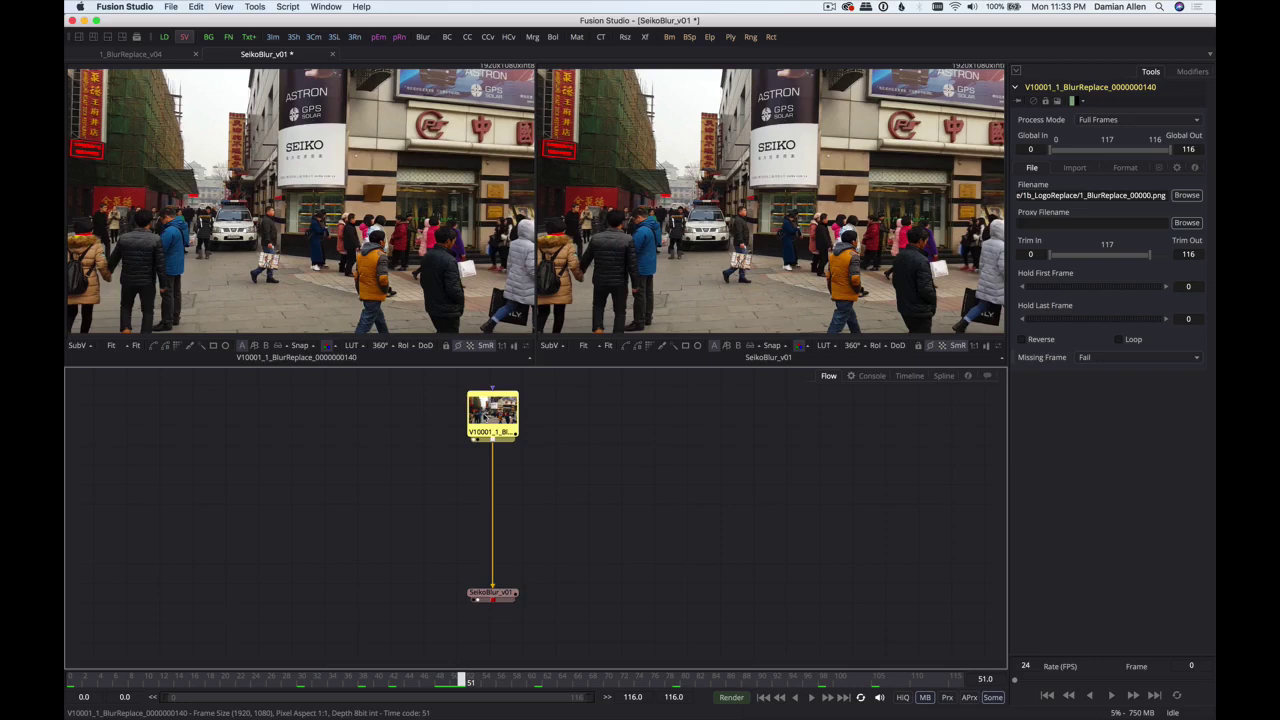
key("shift+space")
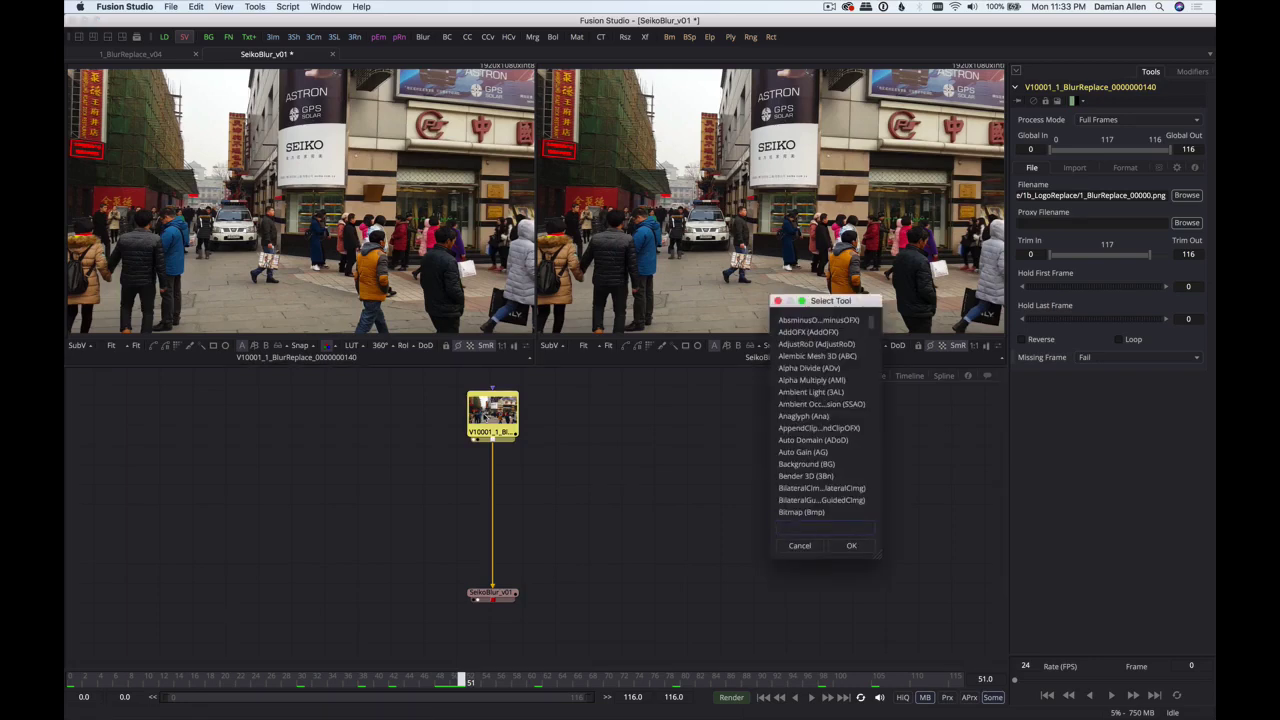
type("plan")
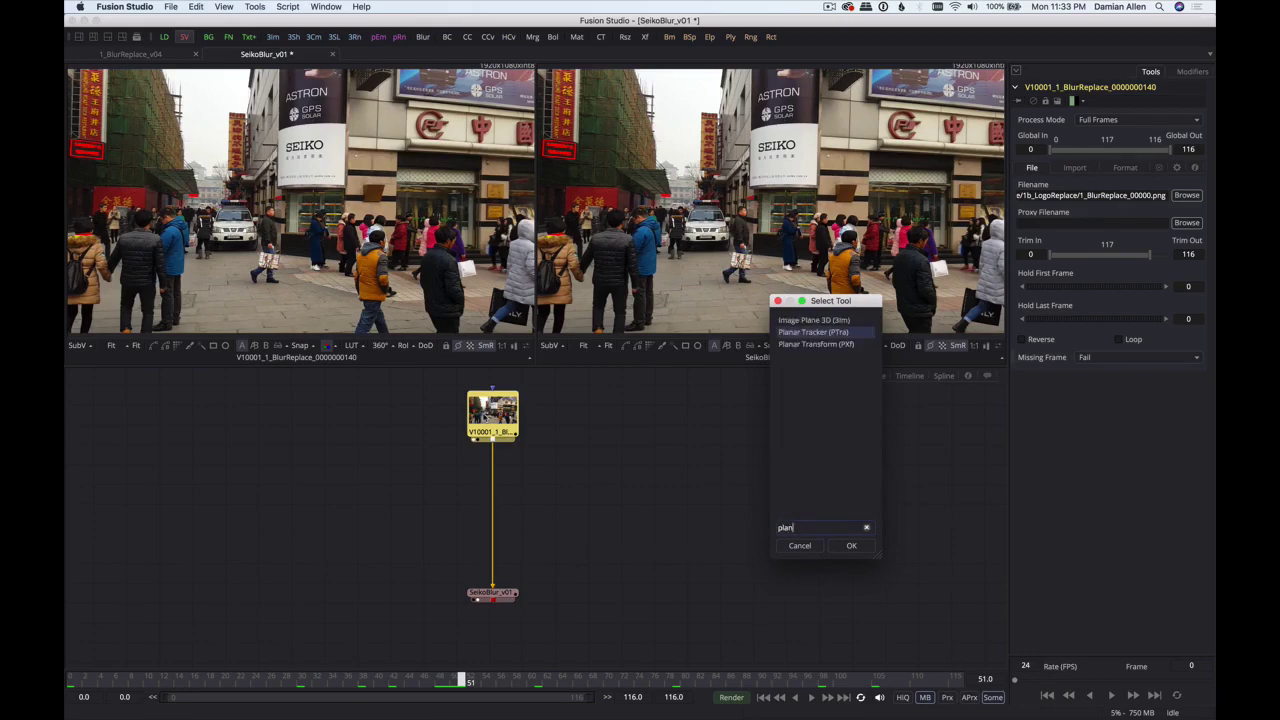
key("Return")
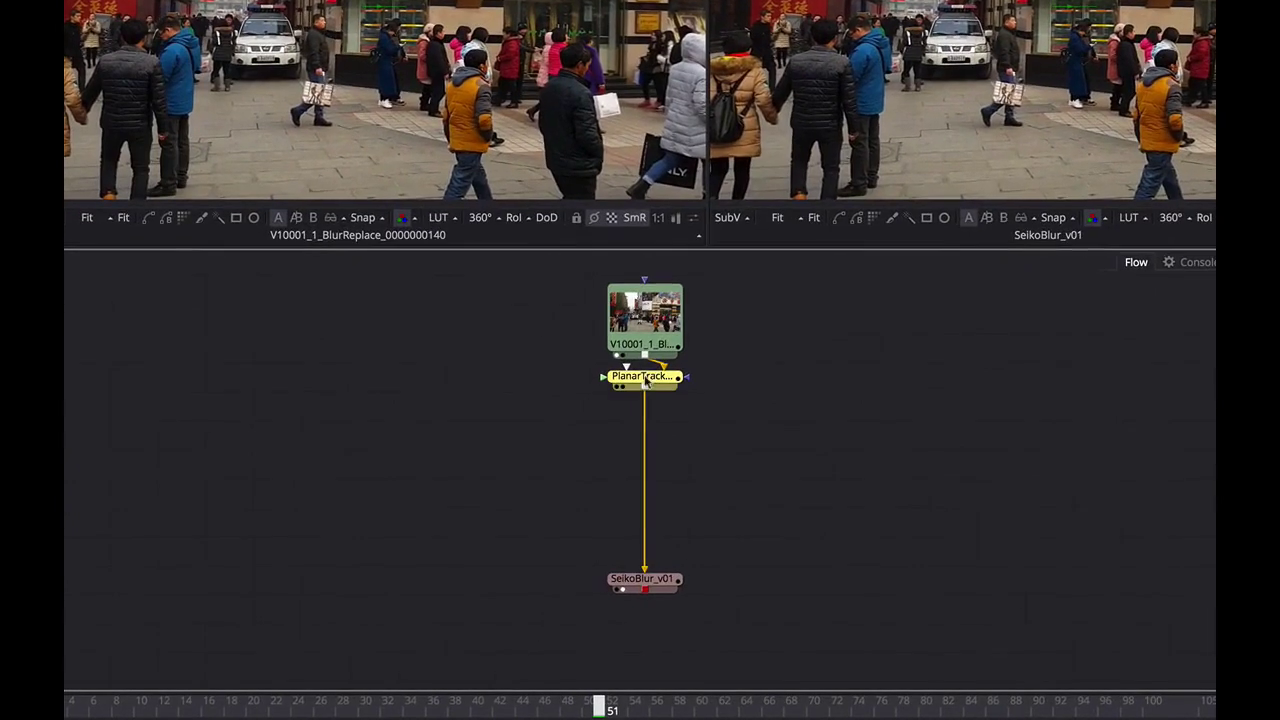
left_click_drag(645, 380, 631, 431)
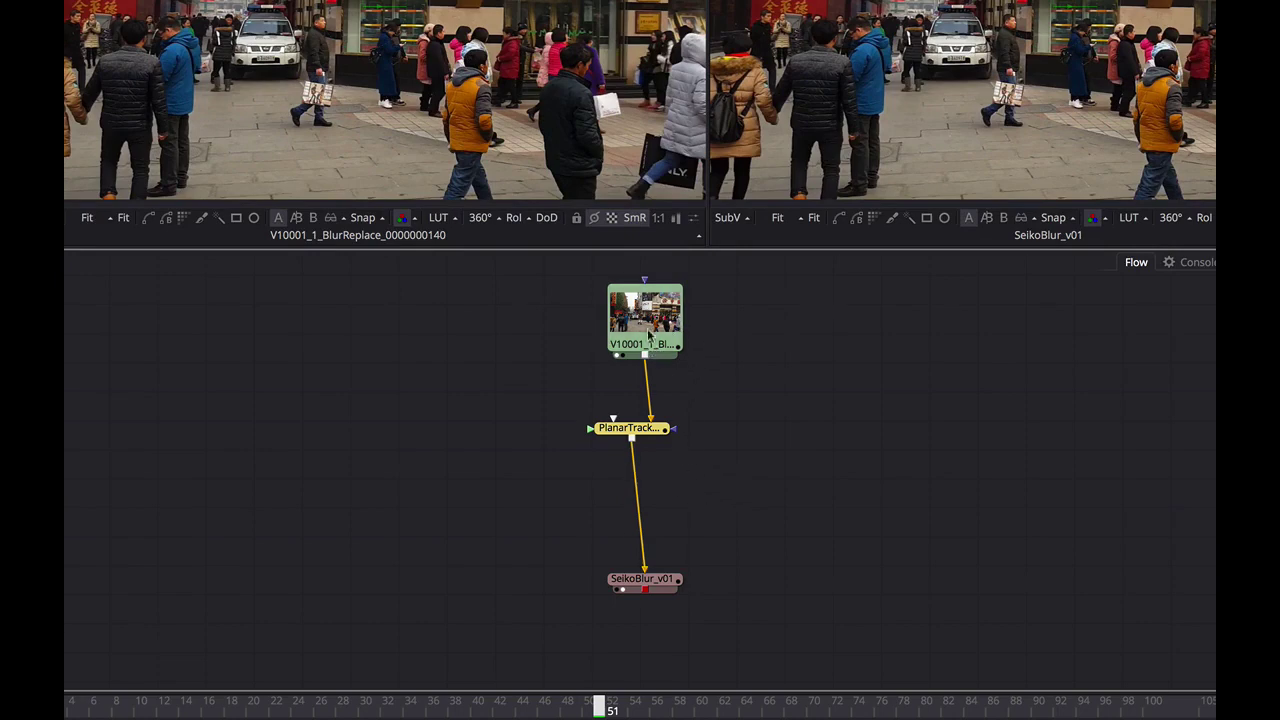
left_click_drag(652, 434, 675, 454)
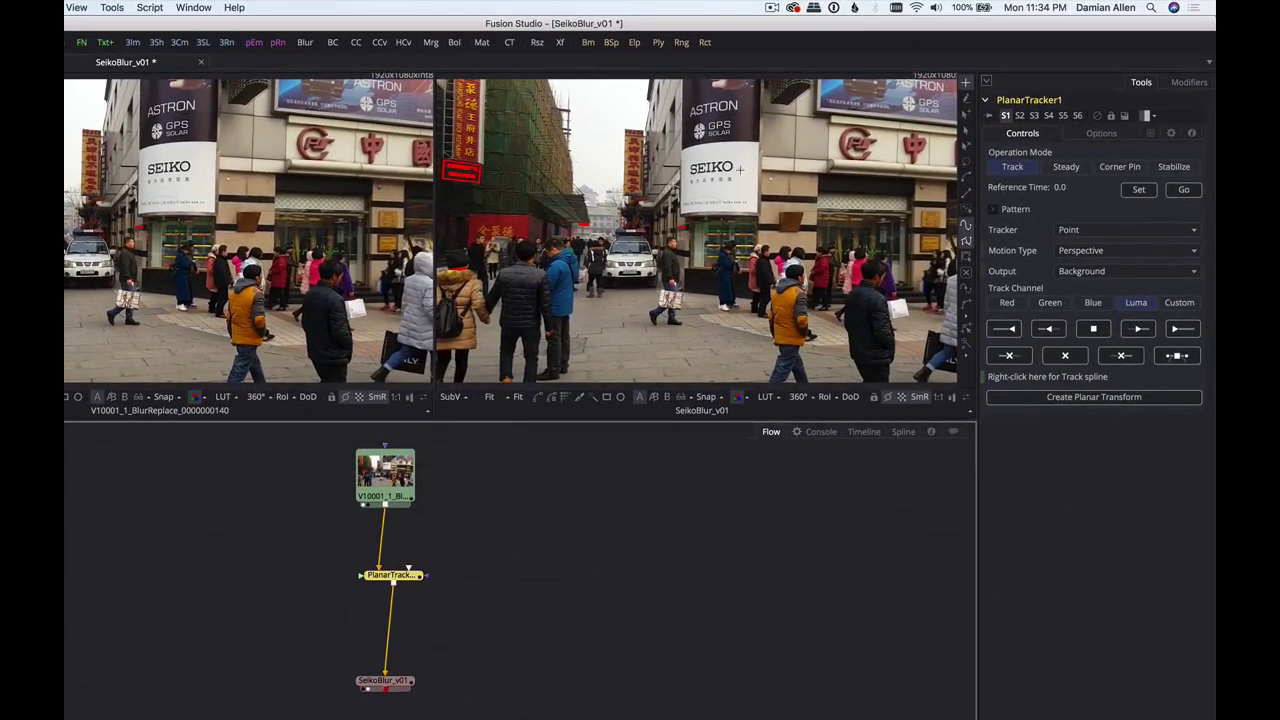
- Draw a closed four-point tracking shape around the SEIKO logo and the text beneath it on the white sign
scroll(708, 178, "up", 5)
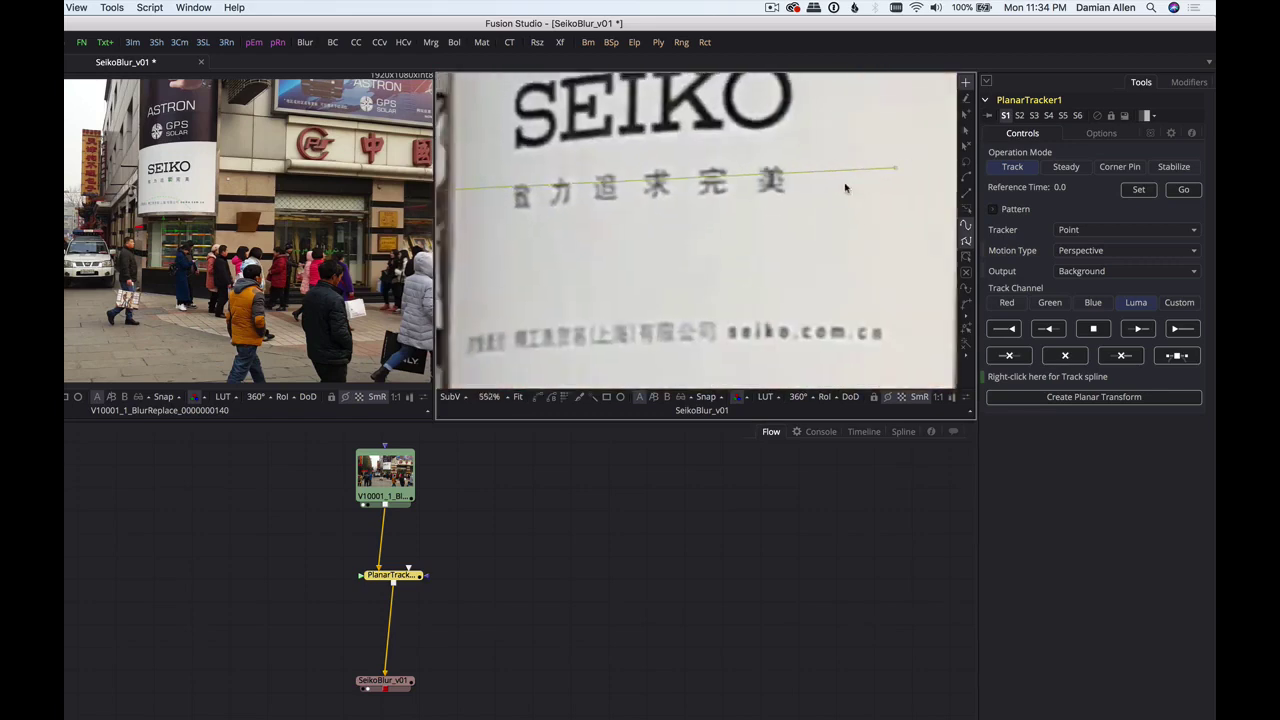
scroll(880, 190, "down", 2)
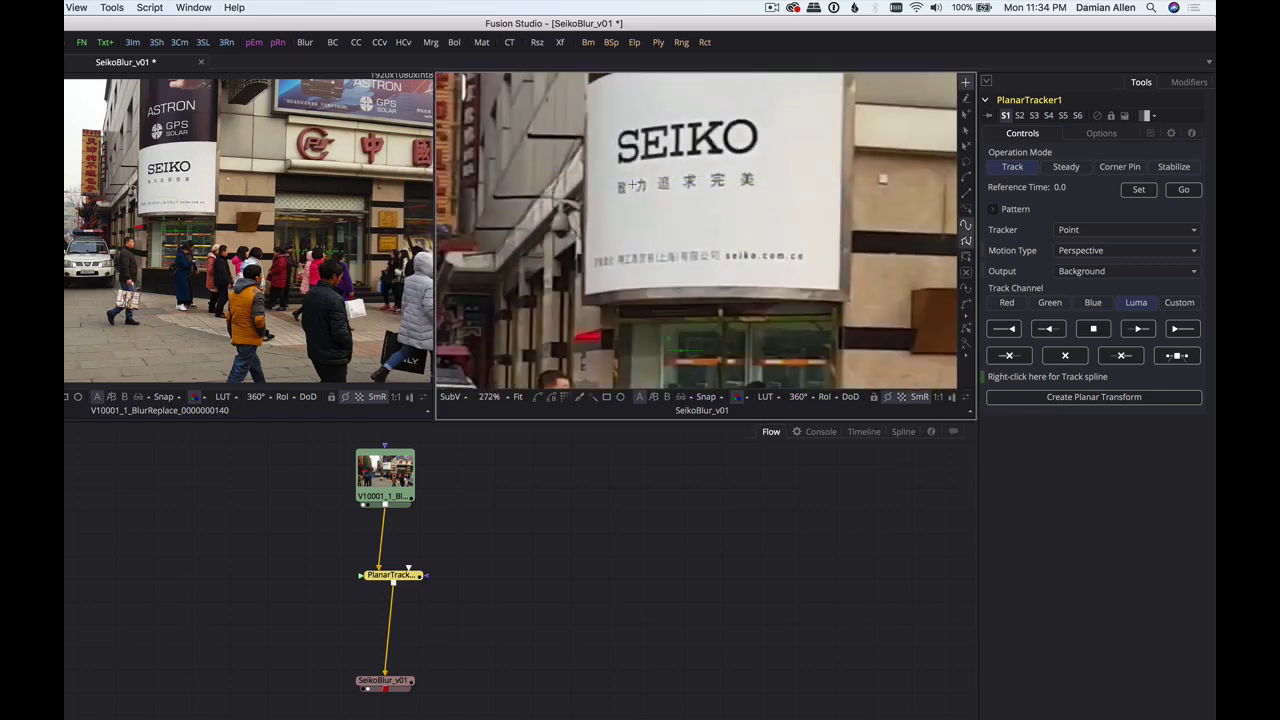
scroll(625, 180, "up", 3)
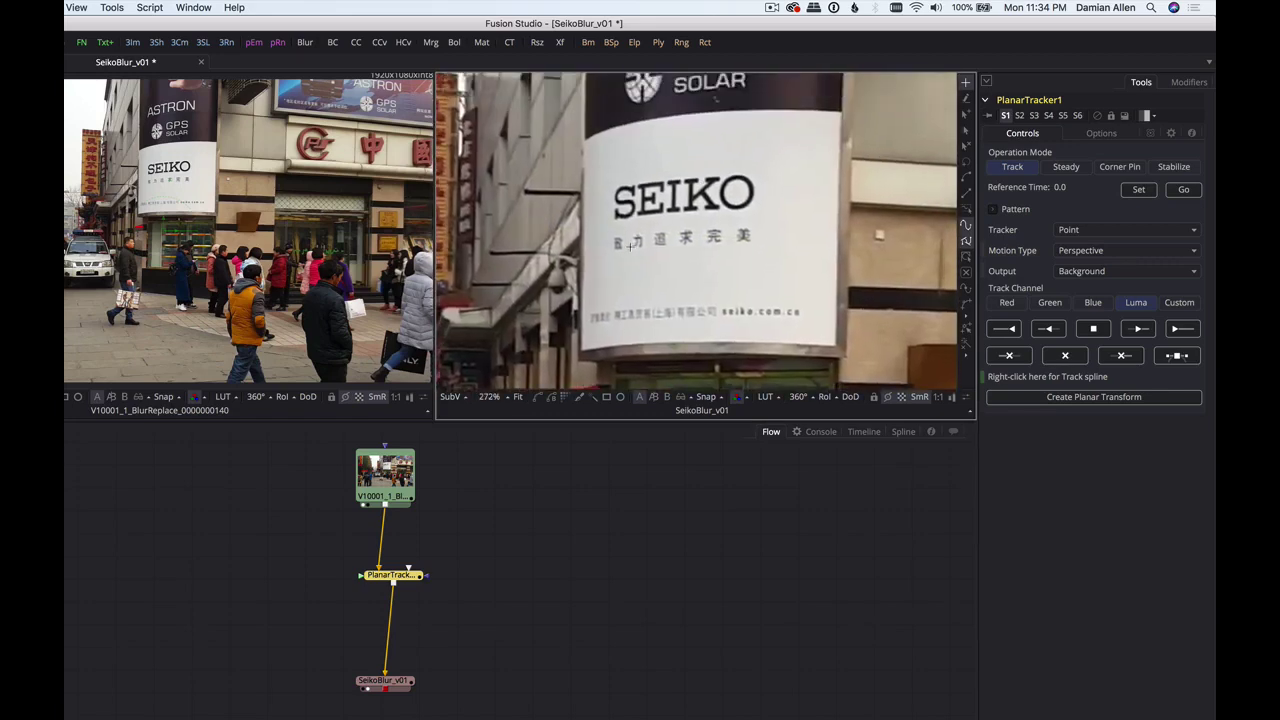
left_click(610, 177)
left_click(790, 177)
left_click(759, 167)
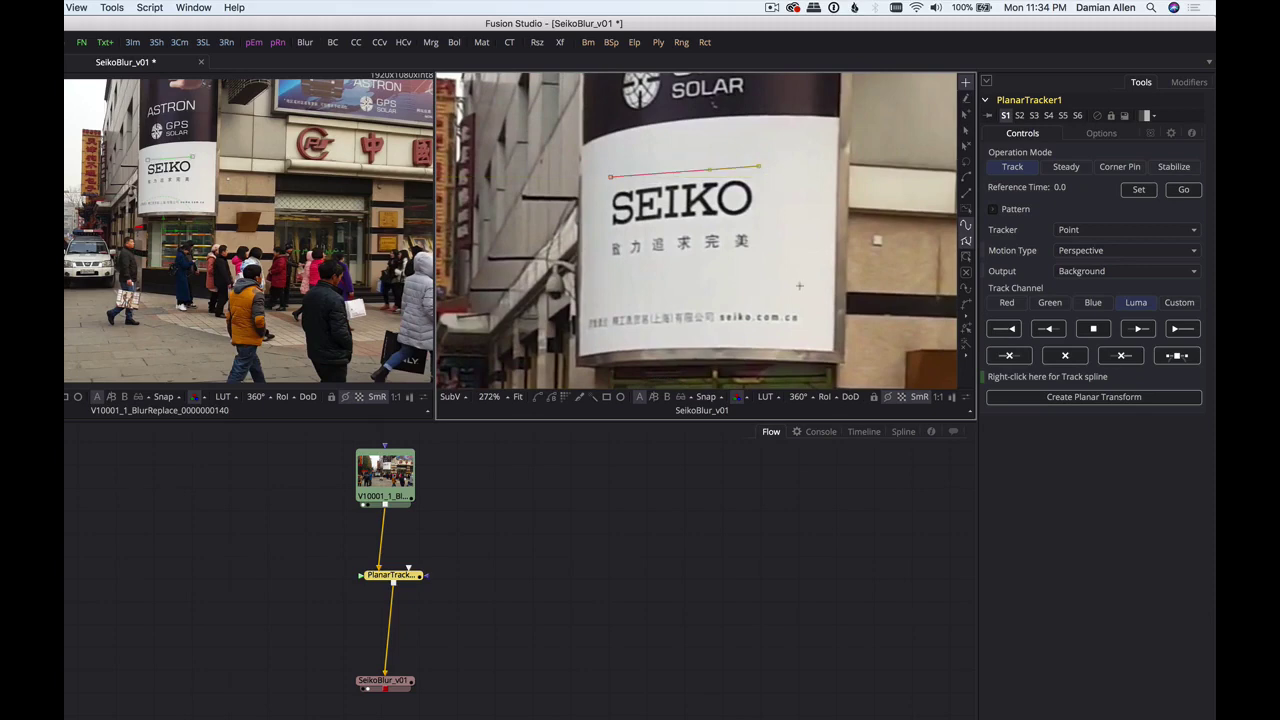
left_click(819, 337)
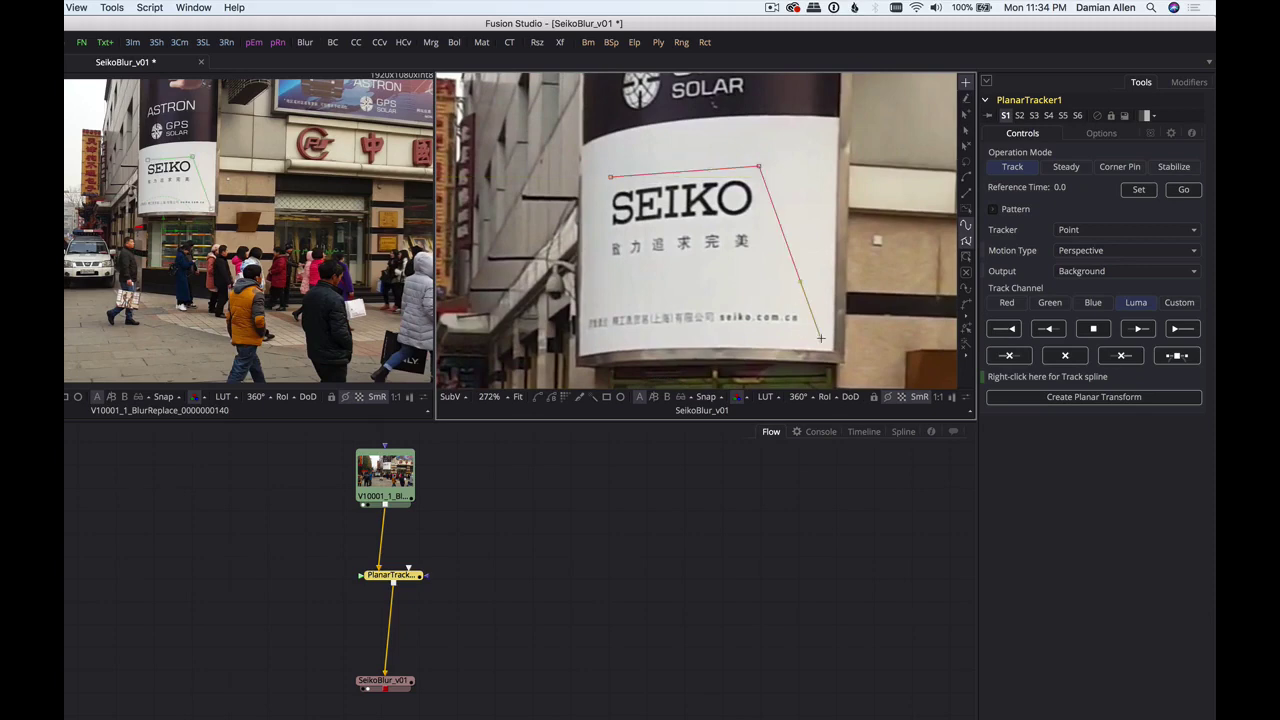
left_click(582, 339)
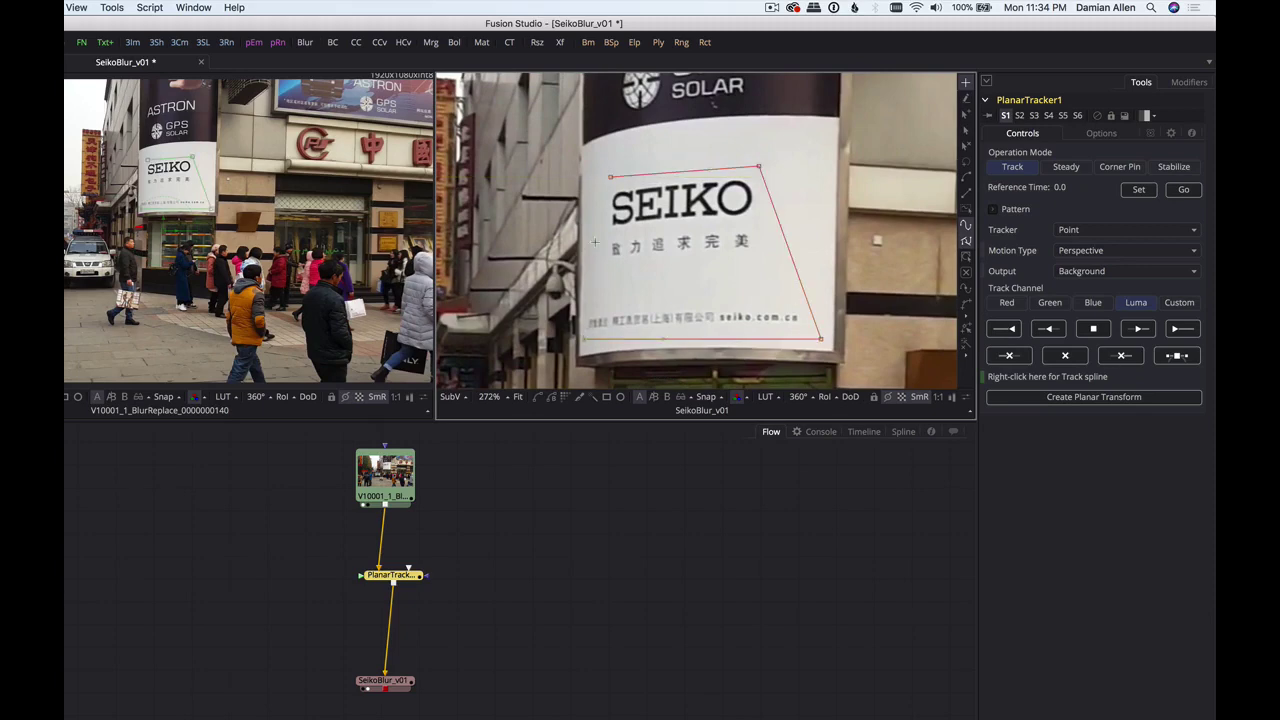
left_click(611, 179)
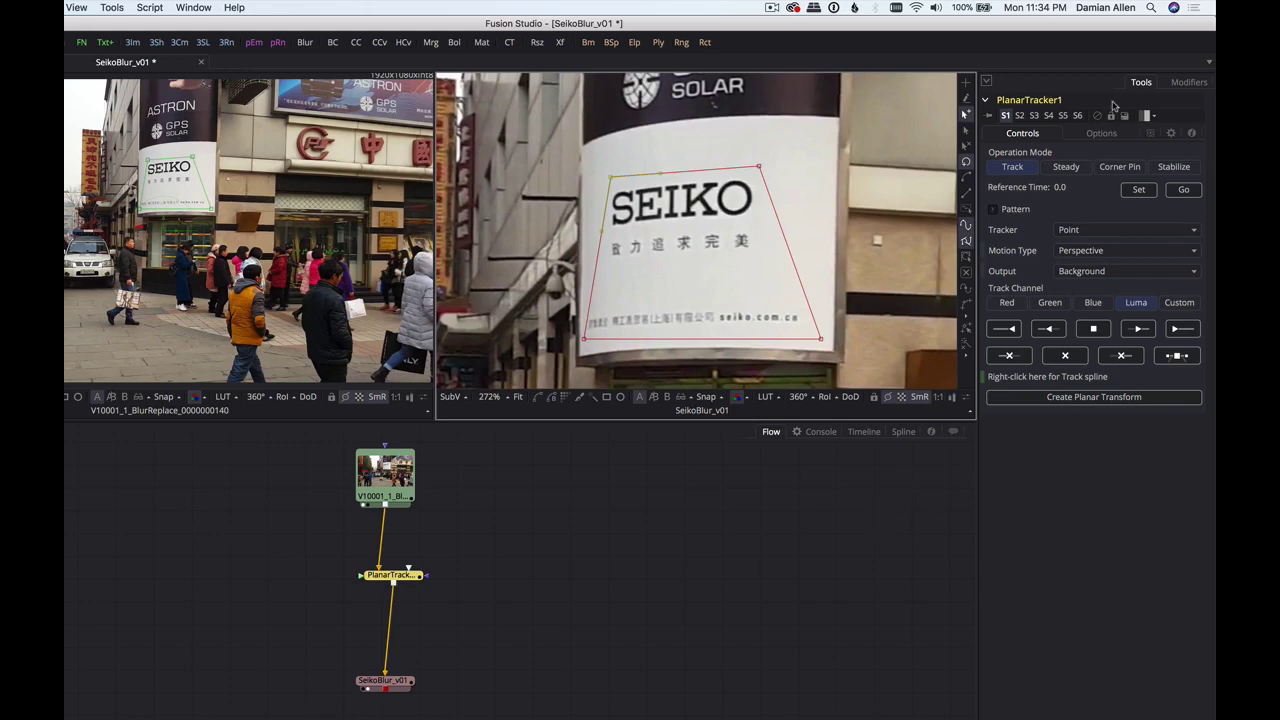
- Set the planar tracker's reference time to frame 51 and track the sign from there to the clip's start and to its end
left_click(1139, 192)
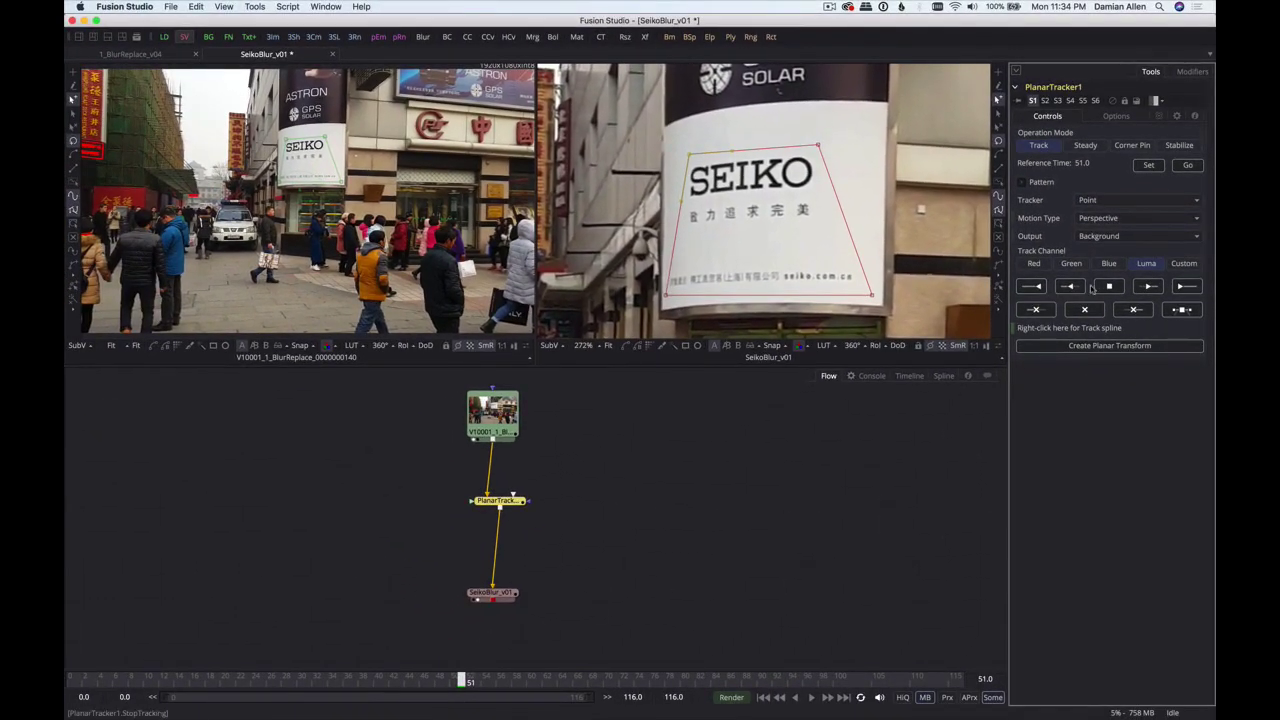
left_click(1036, 287)
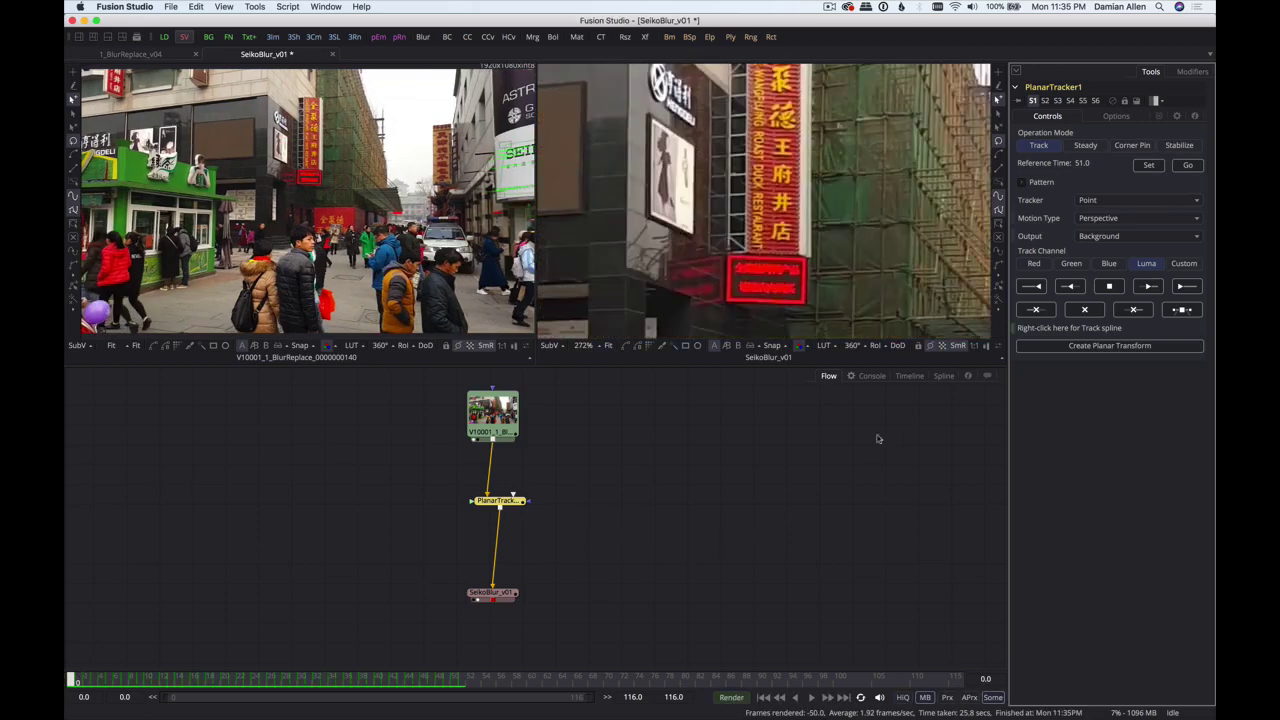
left_click(460, 682)
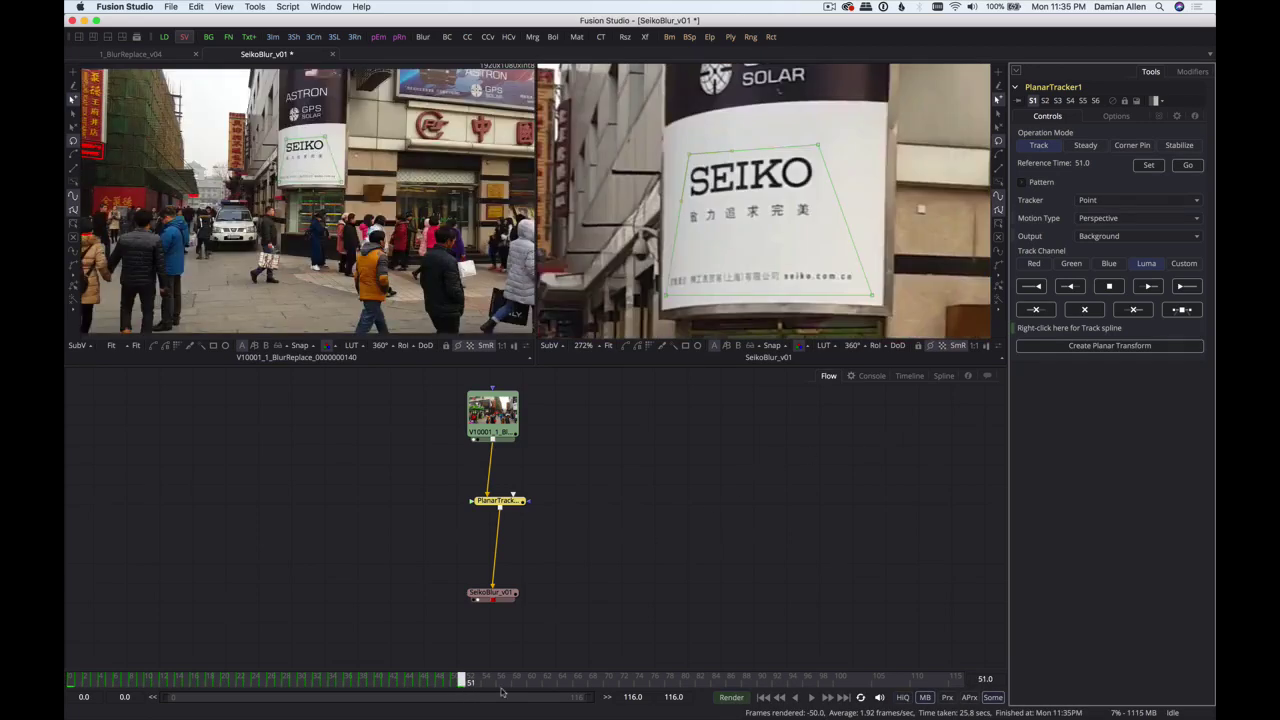
left_click(1185, 287)
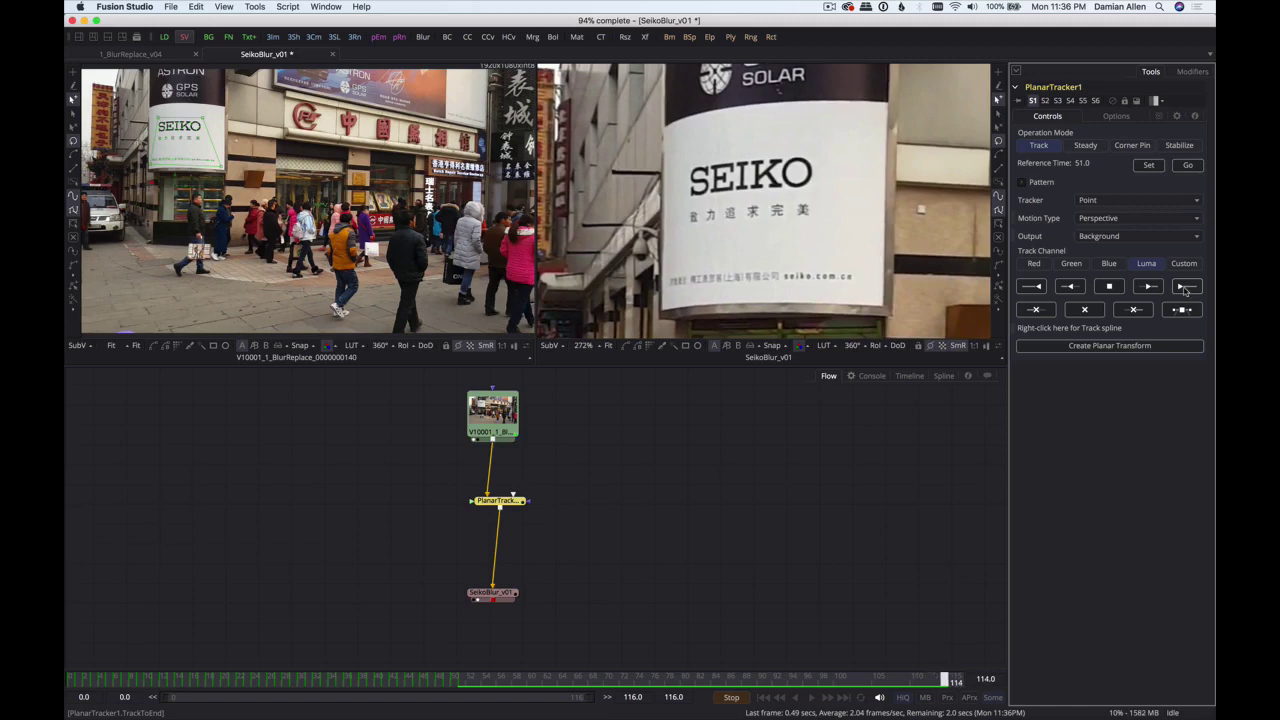
- Check the finished track around frame 58, and add a Polygon mask node connected to the planar tracker, placed beside the source clip node
left_click(537, 682)
mouse_move(537, 682)
left_mouse_down()
mouse_move(651, 682)
mouse_move(519, 686)
left_mouse_up()
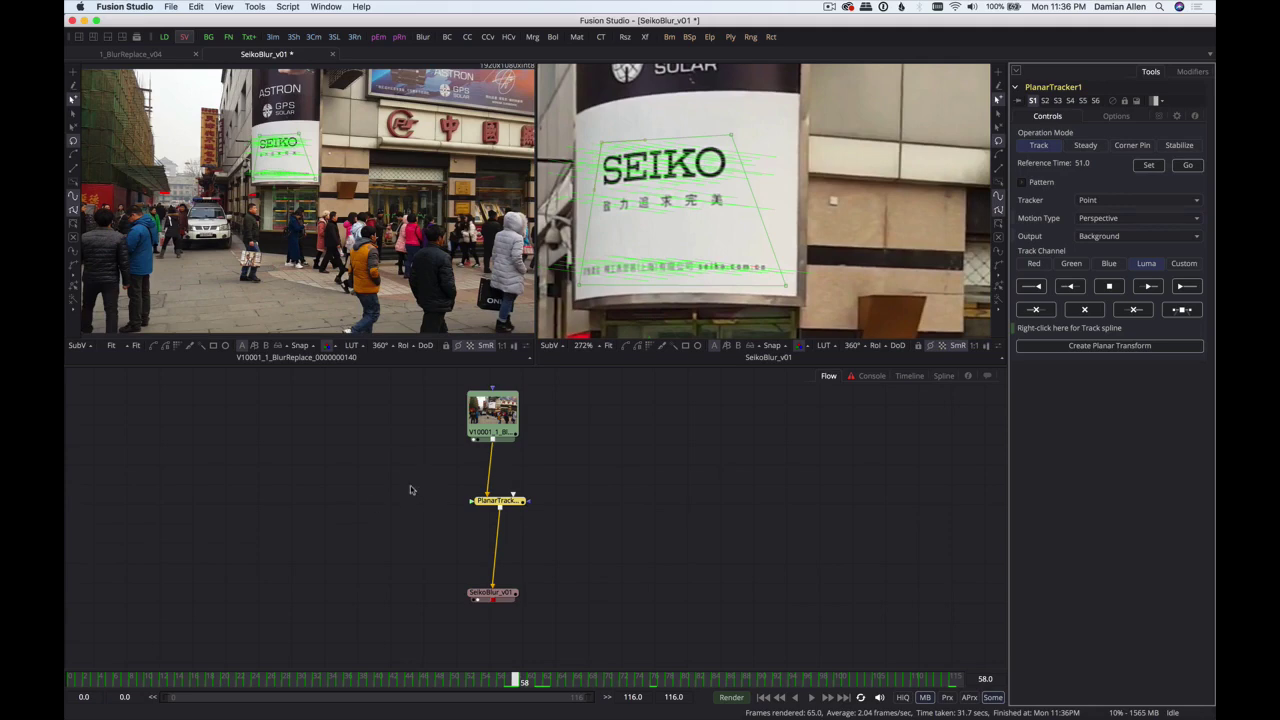
left_click(378, 434)
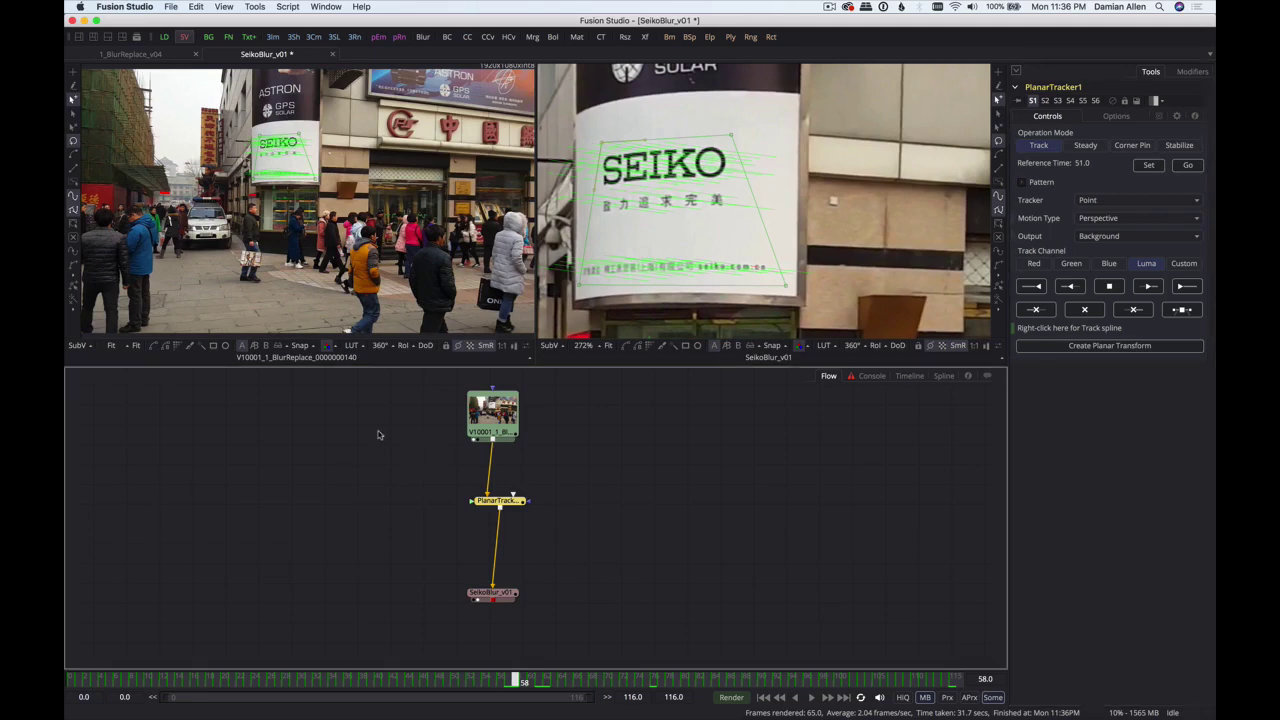
key("shift+space")
type("pol")
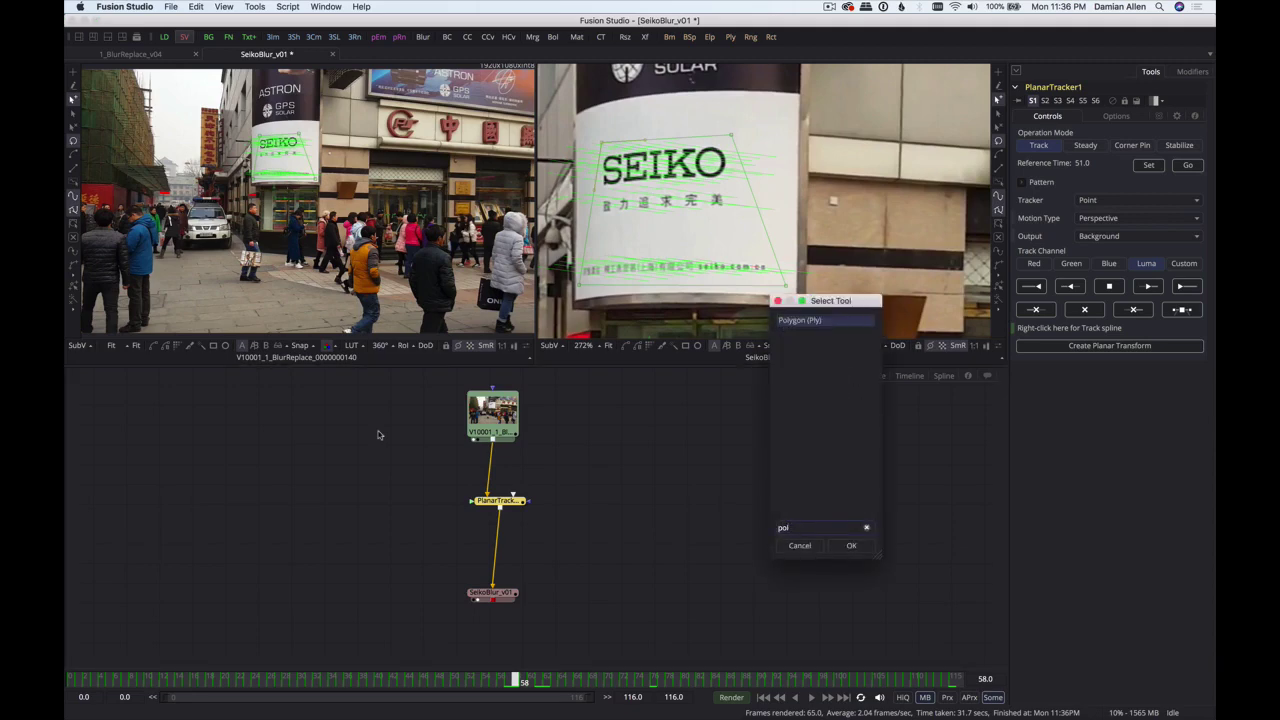
key("Return")
left_click_drag(422, 516, 360, 460)
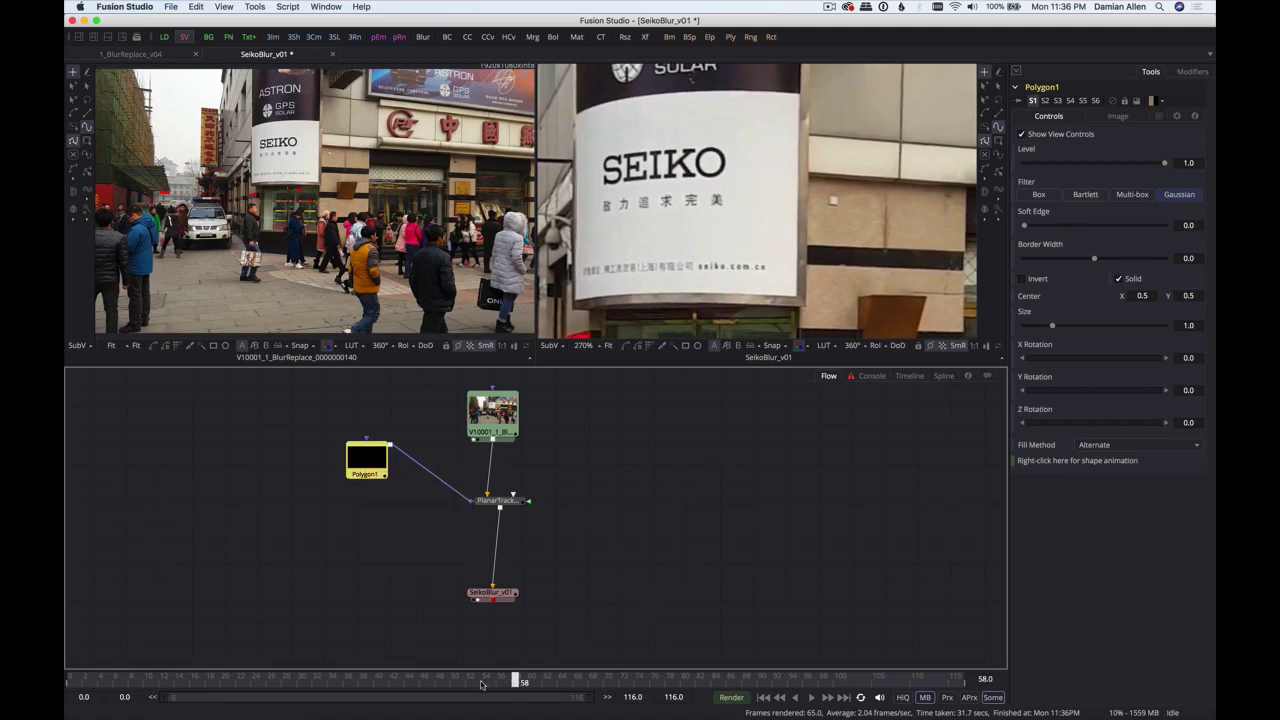
- At frame 51, draw a closed four-point polygon mask around the SEIKO logo and the characters directly beneath it, with its right-hand corners moved slightly outward
left_click_drag(453, 684, 461, 684)
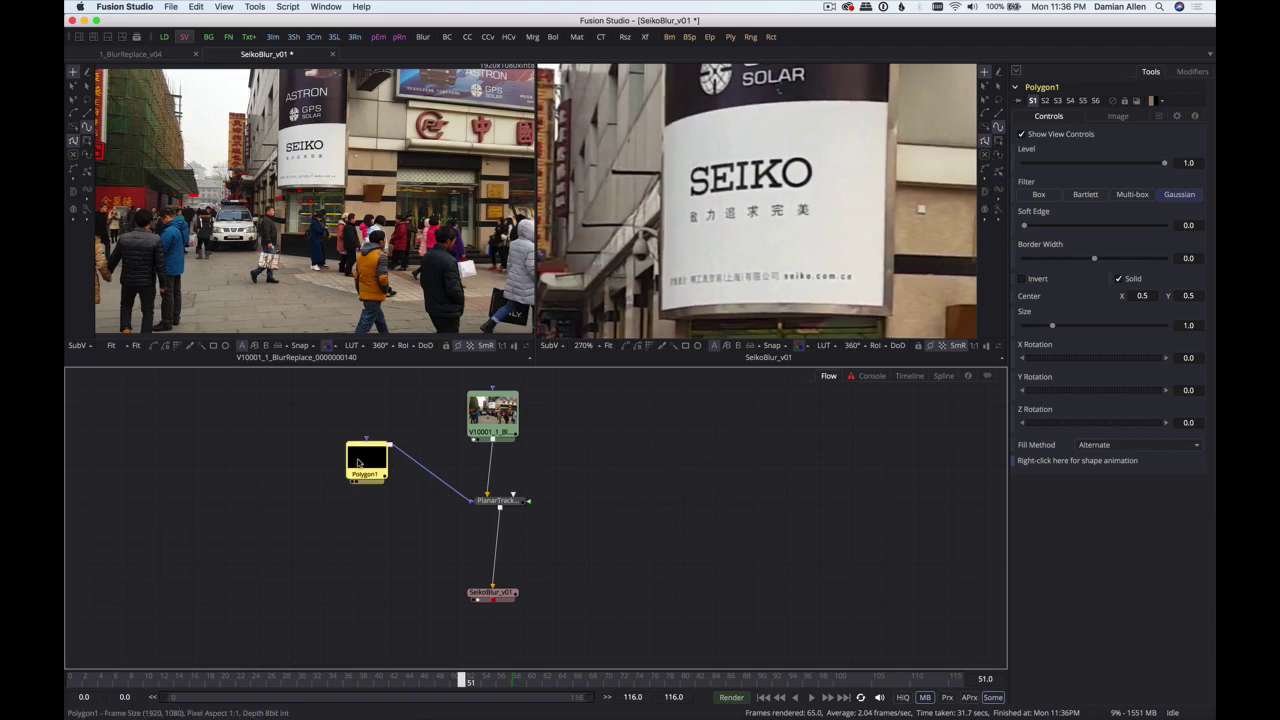
left_click(770, 158)
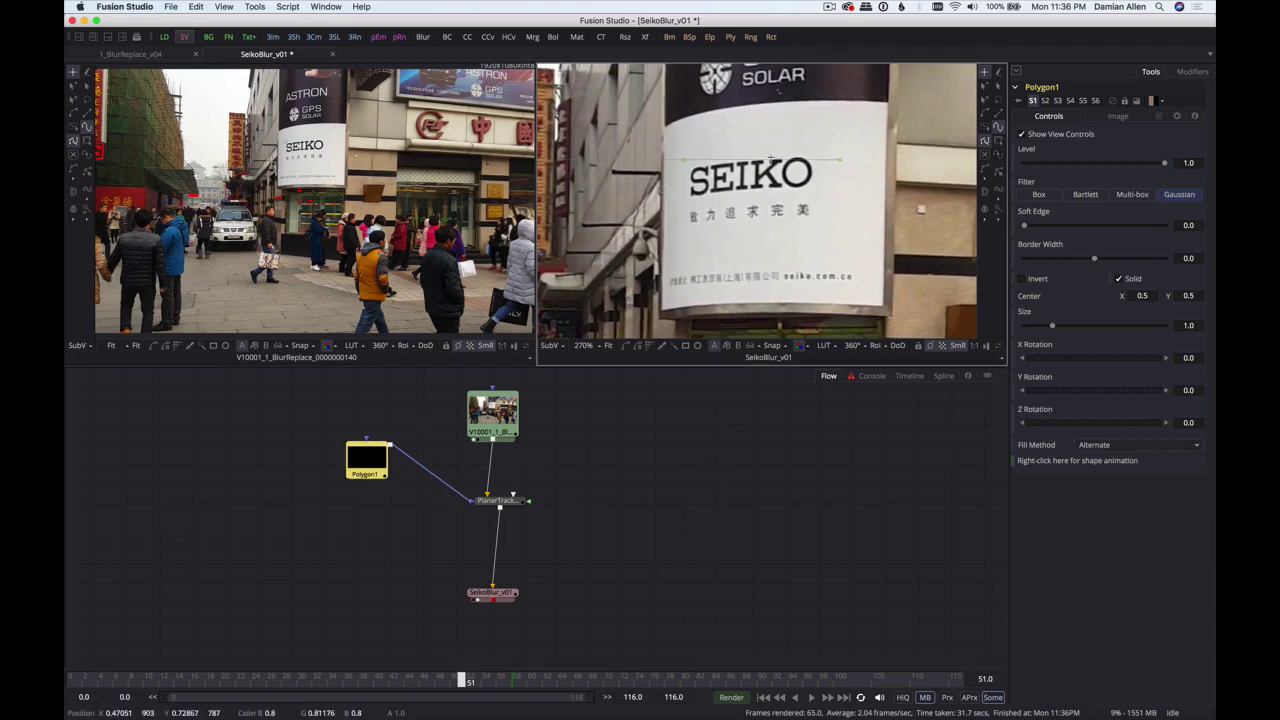
left_click(816, 152)
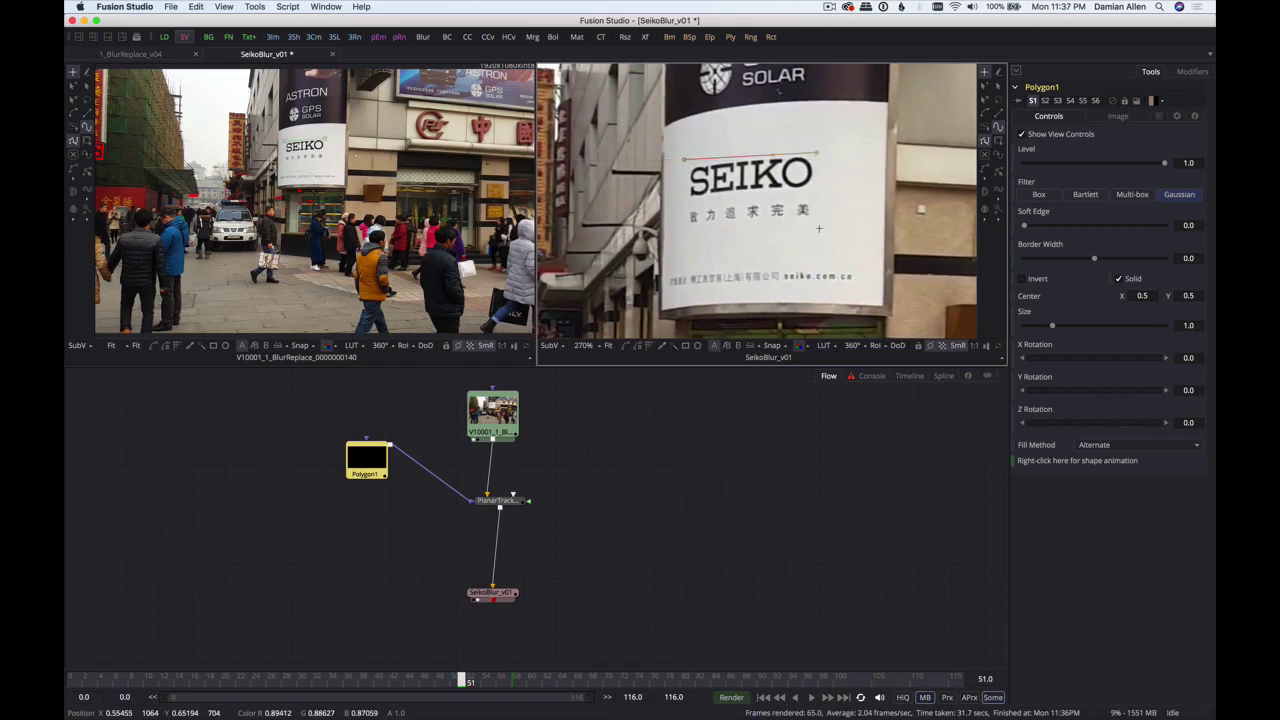
left_click(819, 231)
left_click(682, 238)
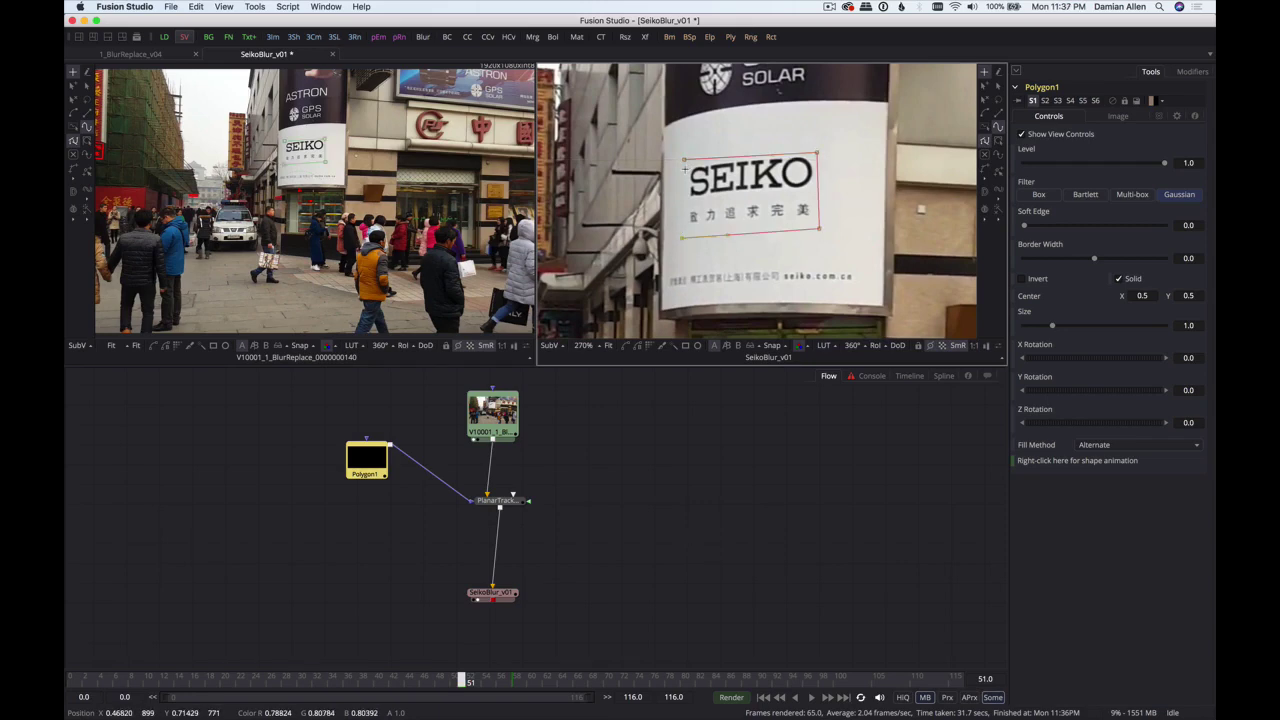
left_click(684, 159)
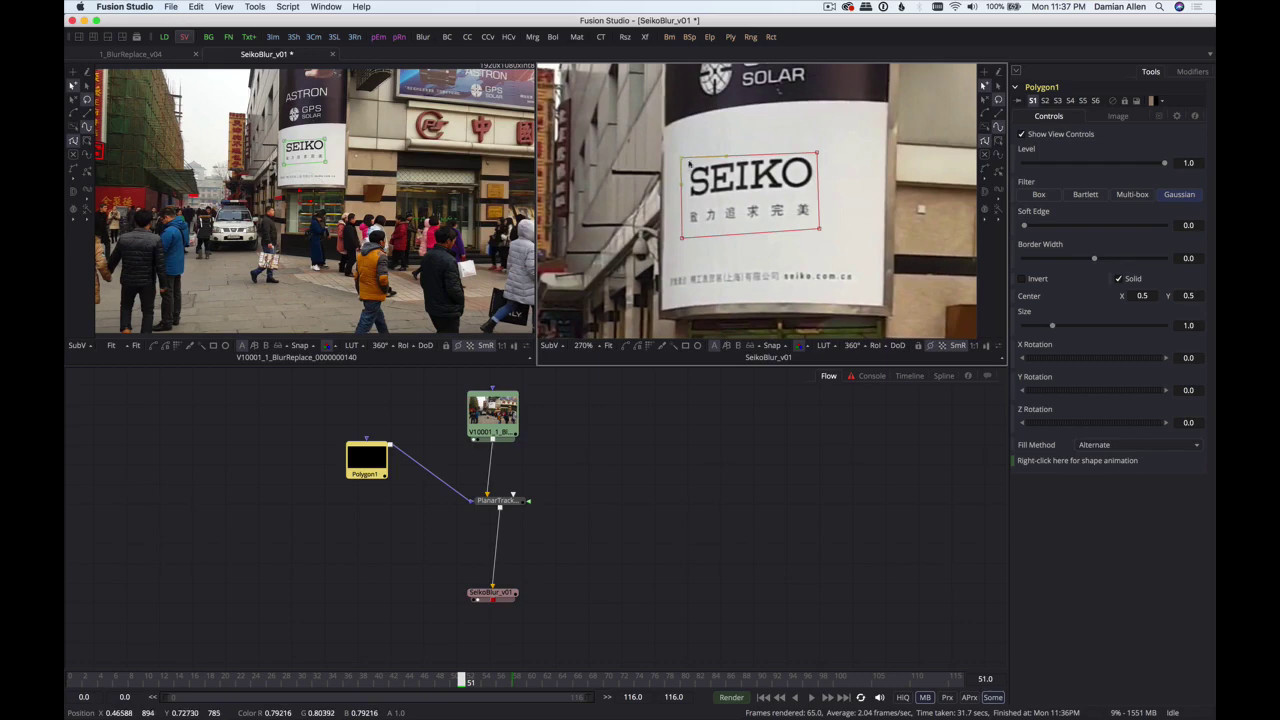
left_click_drag(816, 155, 820, 144)
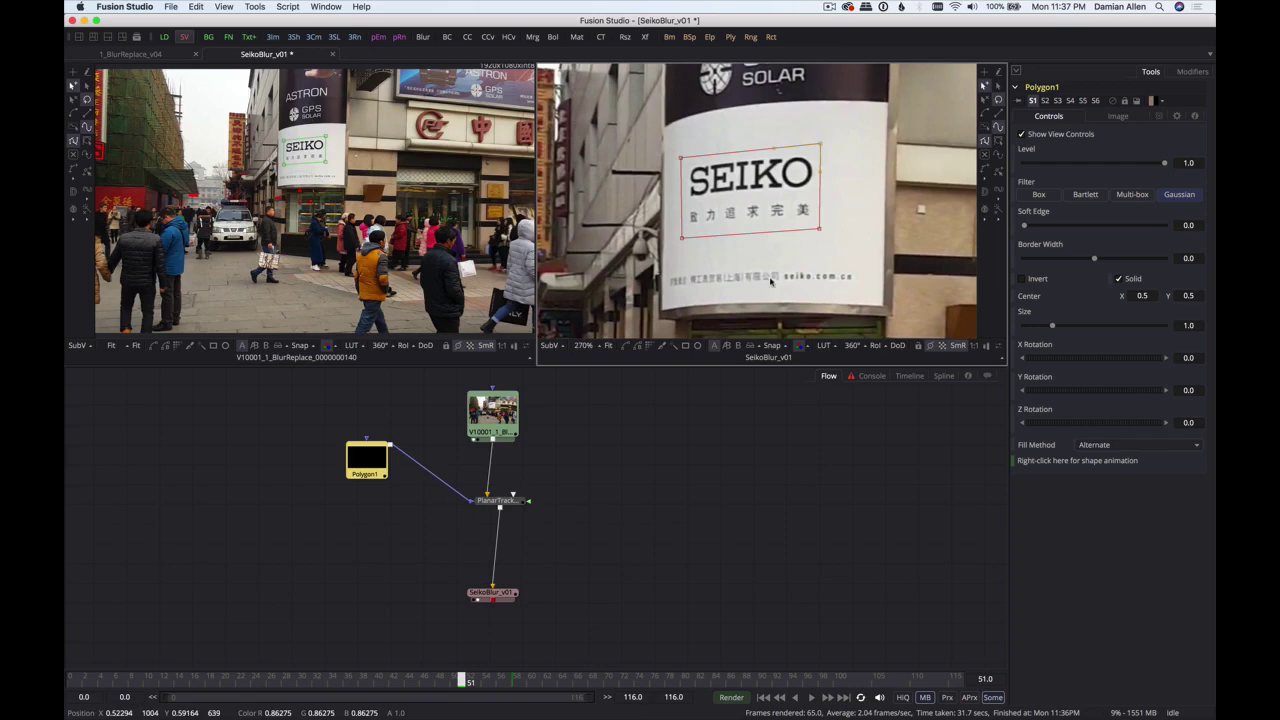
left_click_drag(819, 231, 822, 236)
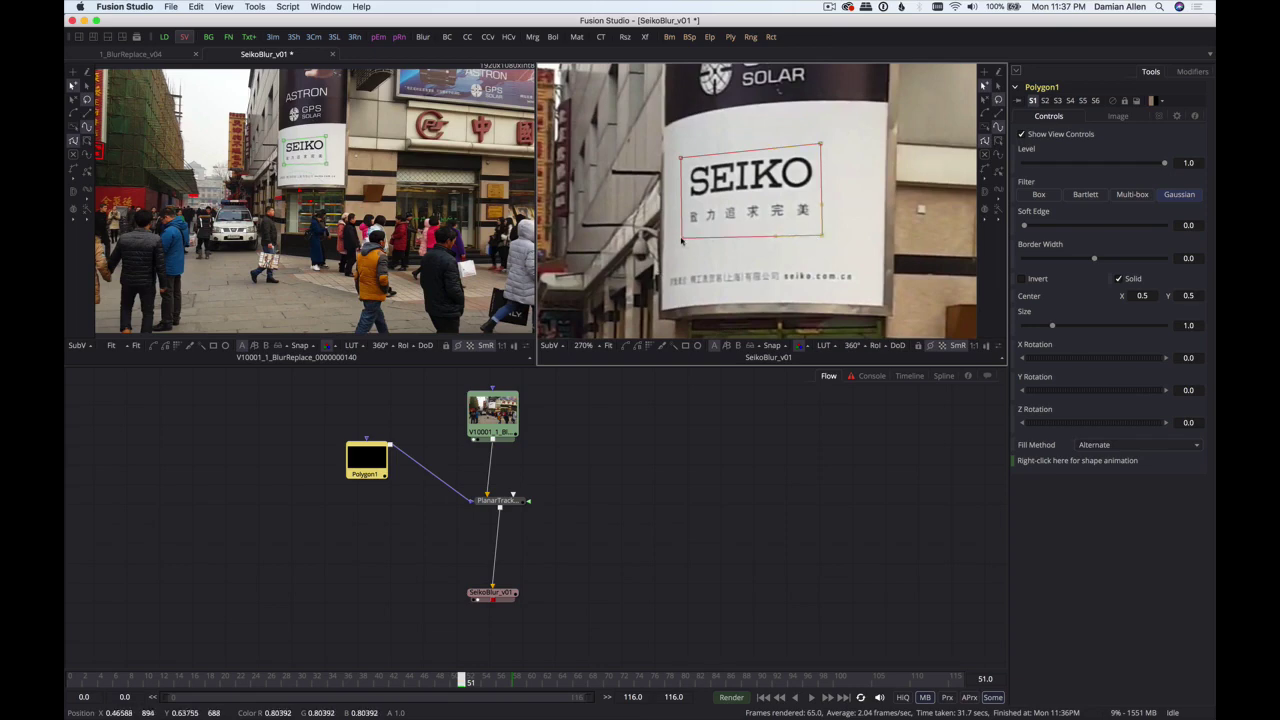
- Switch the planar tracker's operation mode to Corner Pin with the FG only merge mode, and check the result around frame 51
left_click(499, 500)
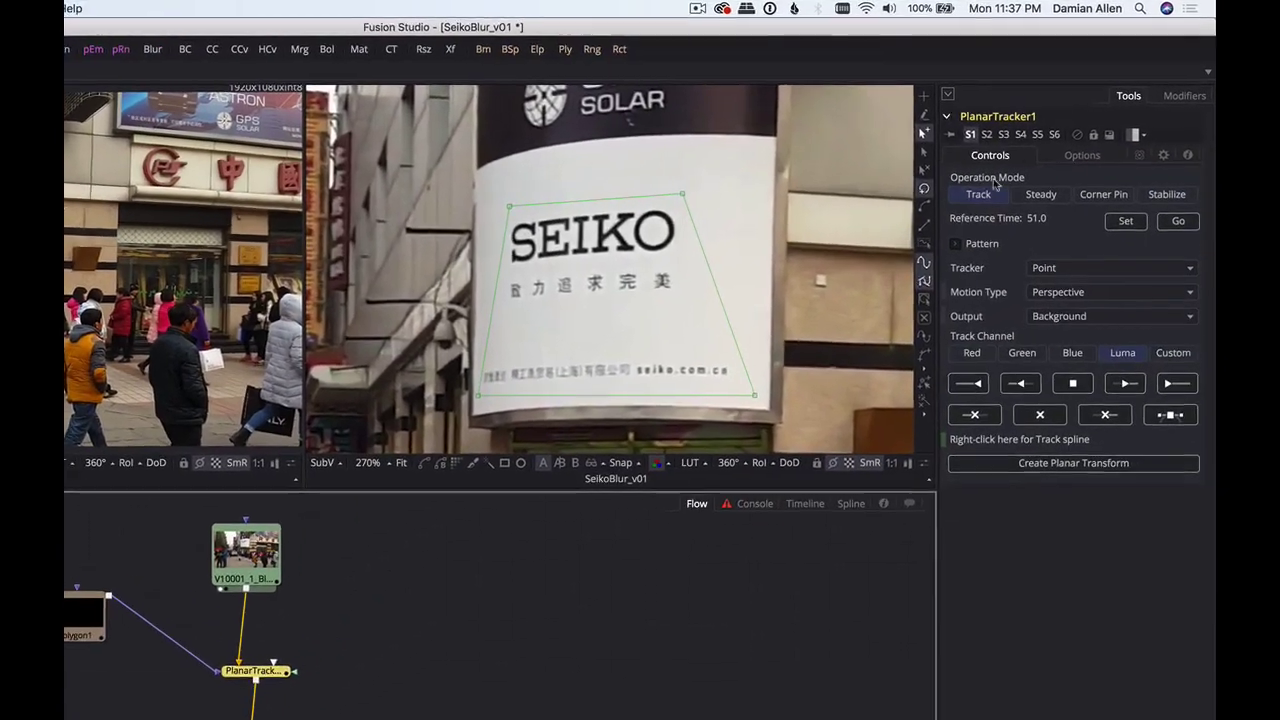
left_click(1102, 197)
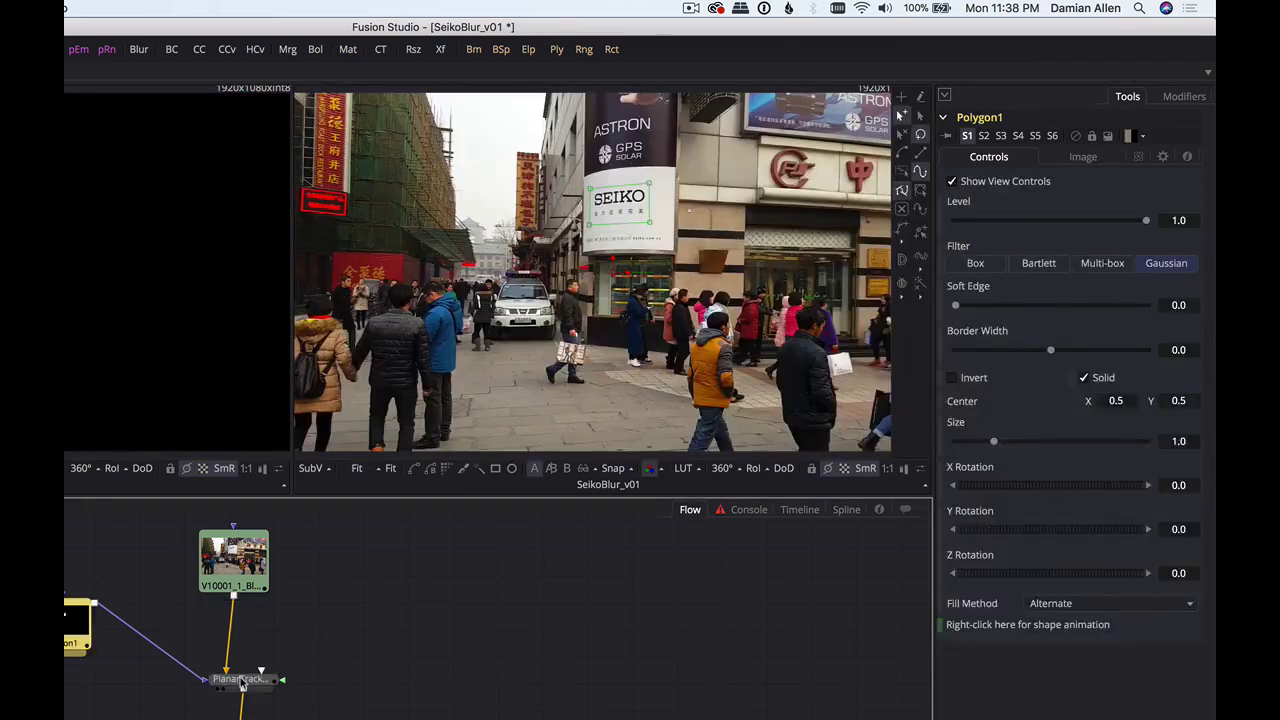
left_click(242, 680)
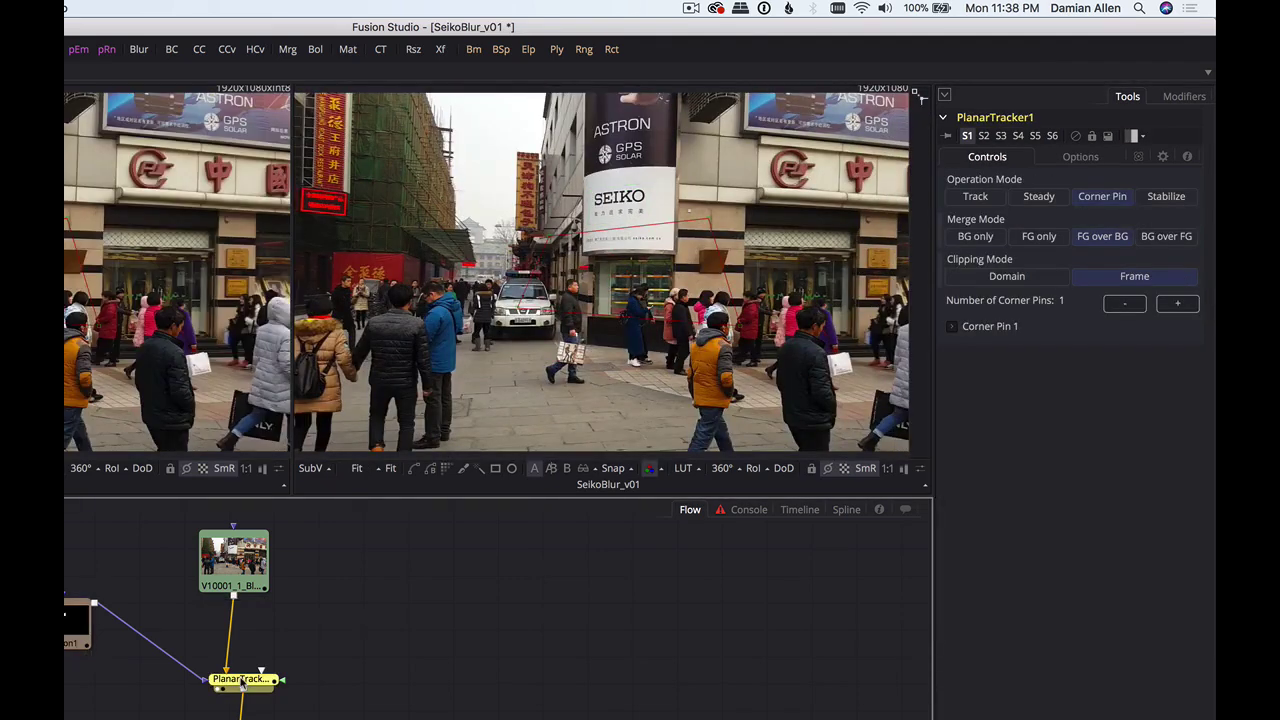
left_click(1046, 240)
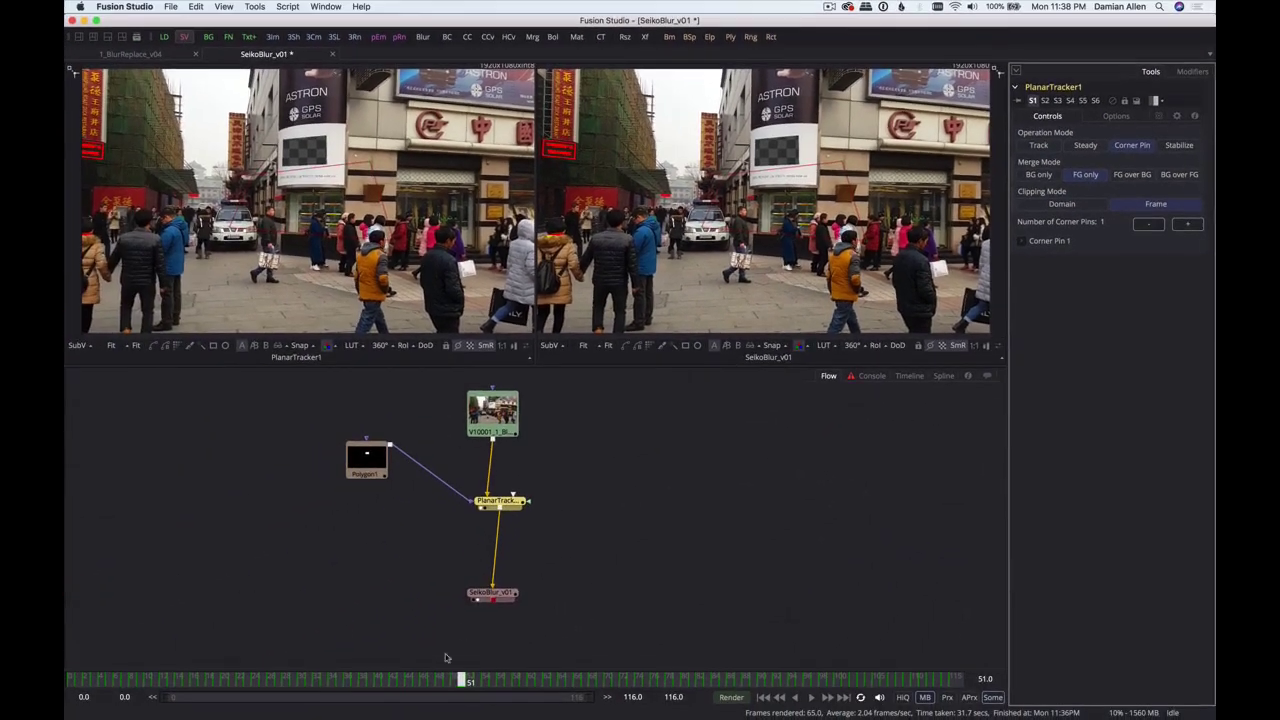
mouse_move(458, 684)
left_mouse_down()
mouse_move(548, 681)
mouse_move(462, 689)
left_mouse_up()
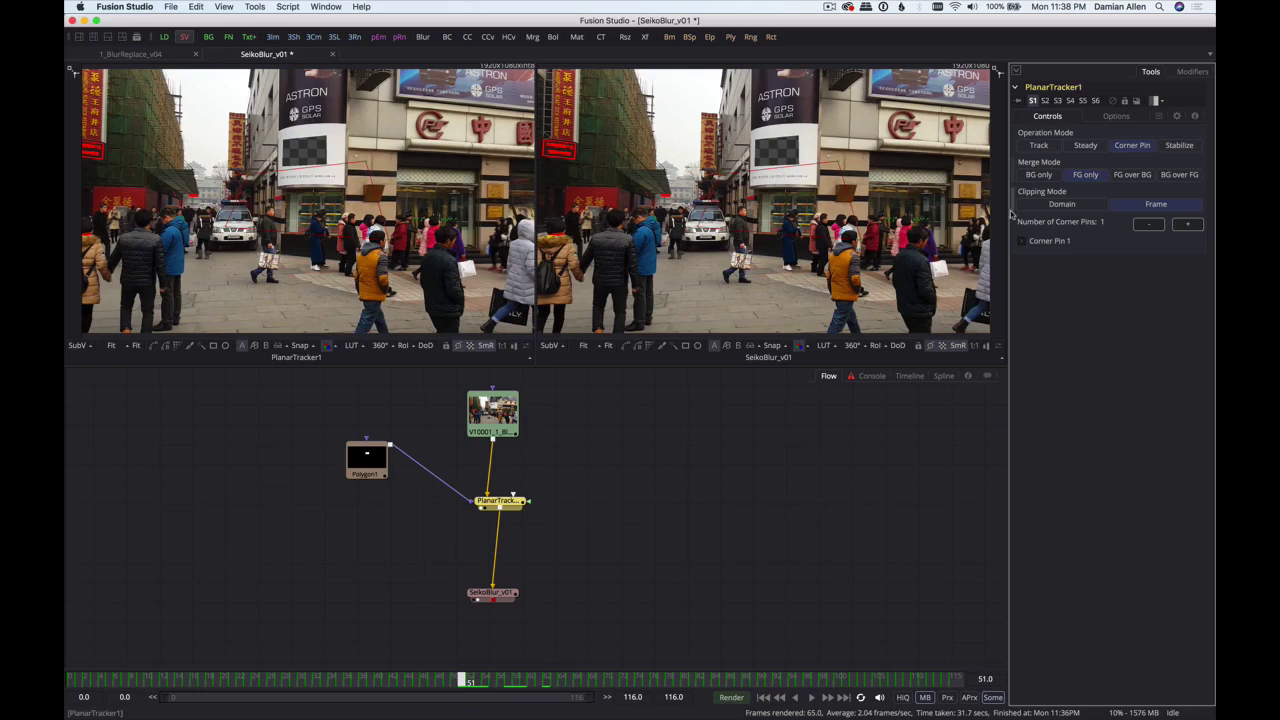
- Expand the planar tracker's Corner Pin 1 settings and display the polygon mask in the first viewer
left_click(1021, 245)
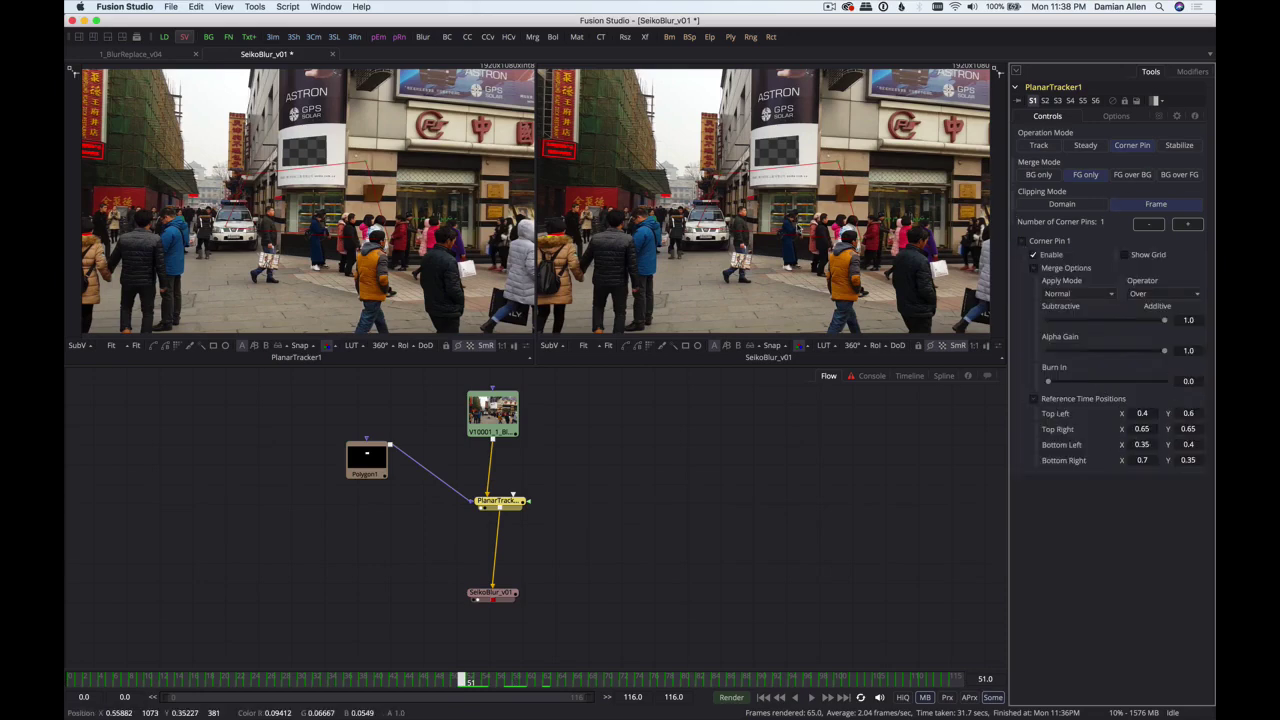
left_click(359, 462)
key("1")
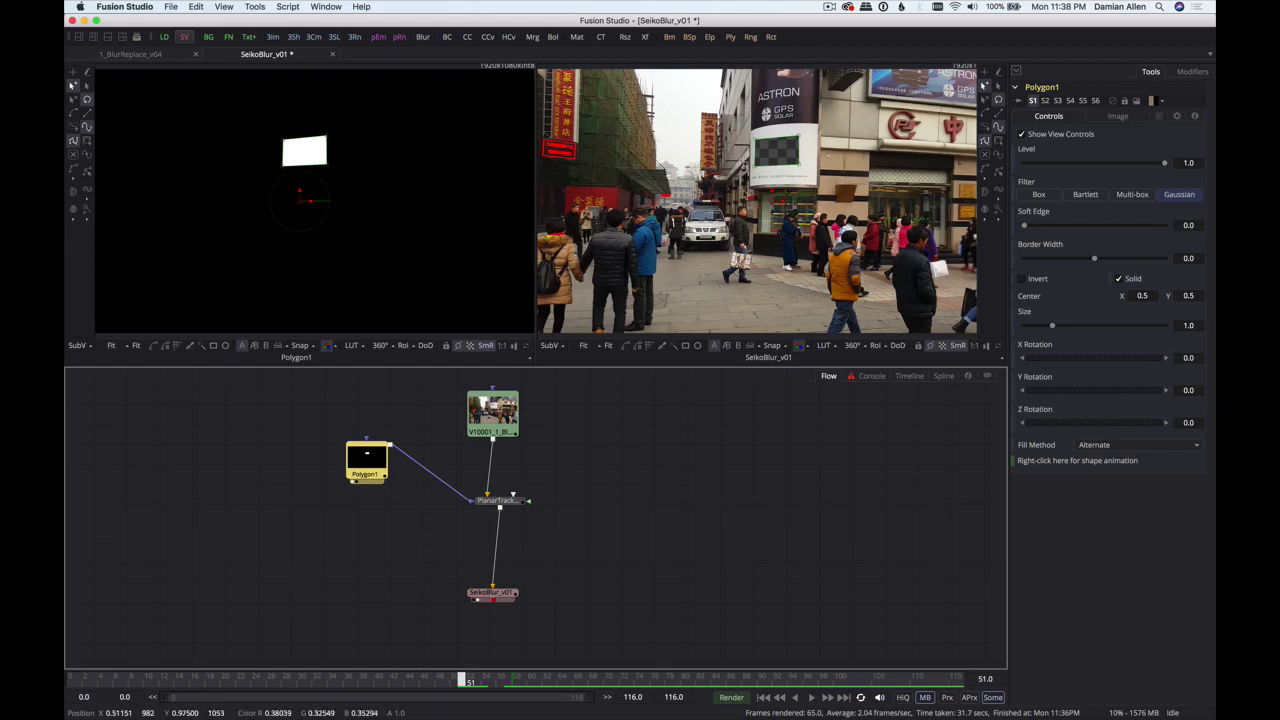
- Set the planar tracker's Corner Pin 1 reference positions to 0.0, 1.0 for Top Left and 1.0, 1.0 for Top Right
left_click(499, 502)
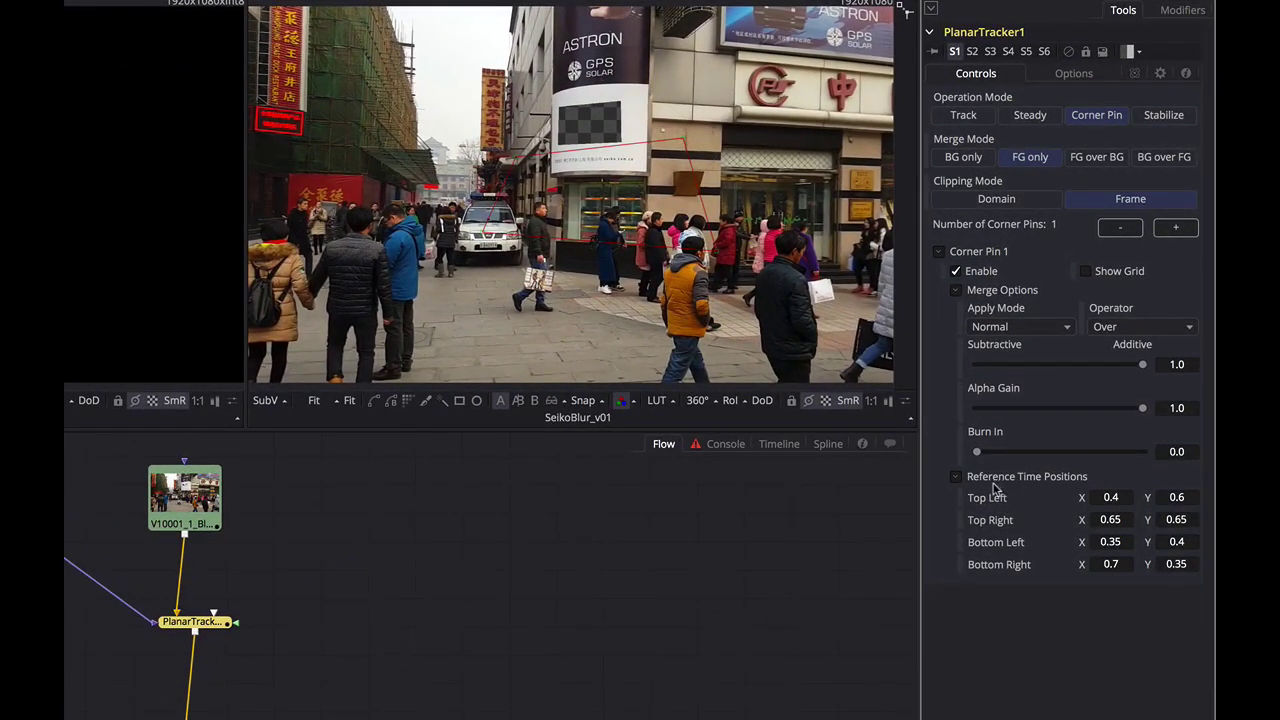
left_click(1125, 497)
type("0")
key("Tab")
type("1")
key("Tab")
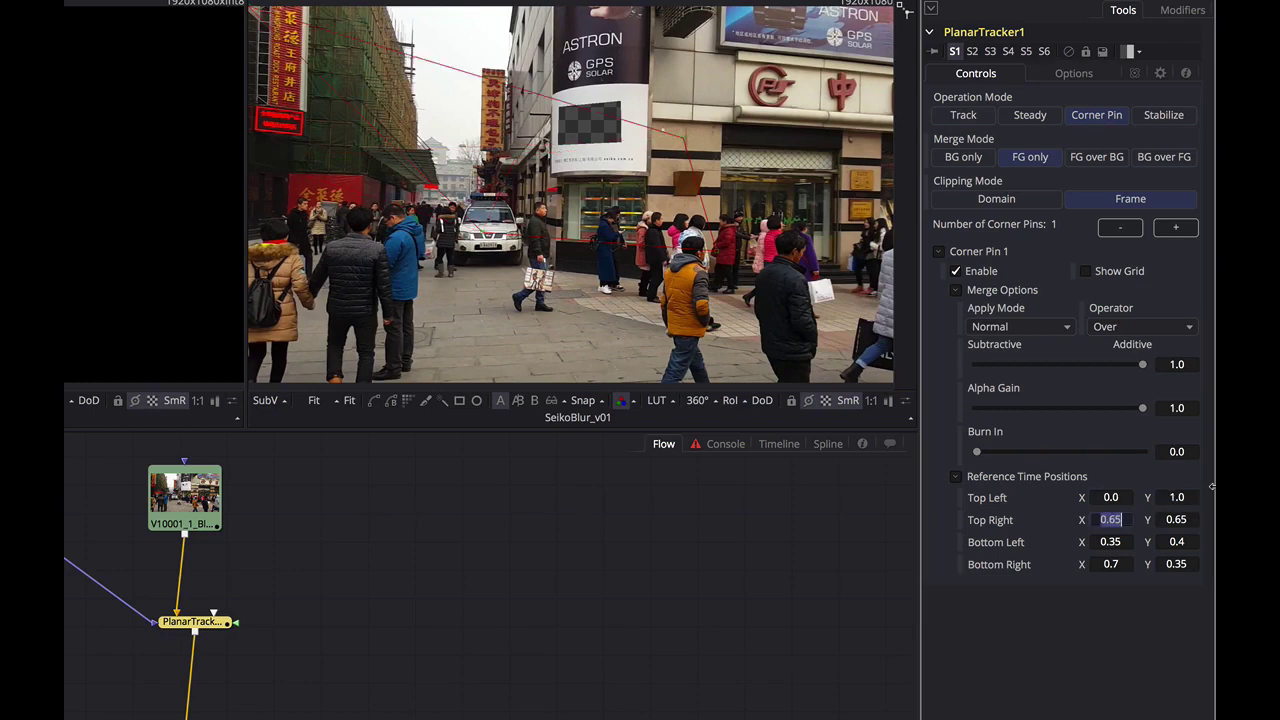
type("1")
key("Tab")
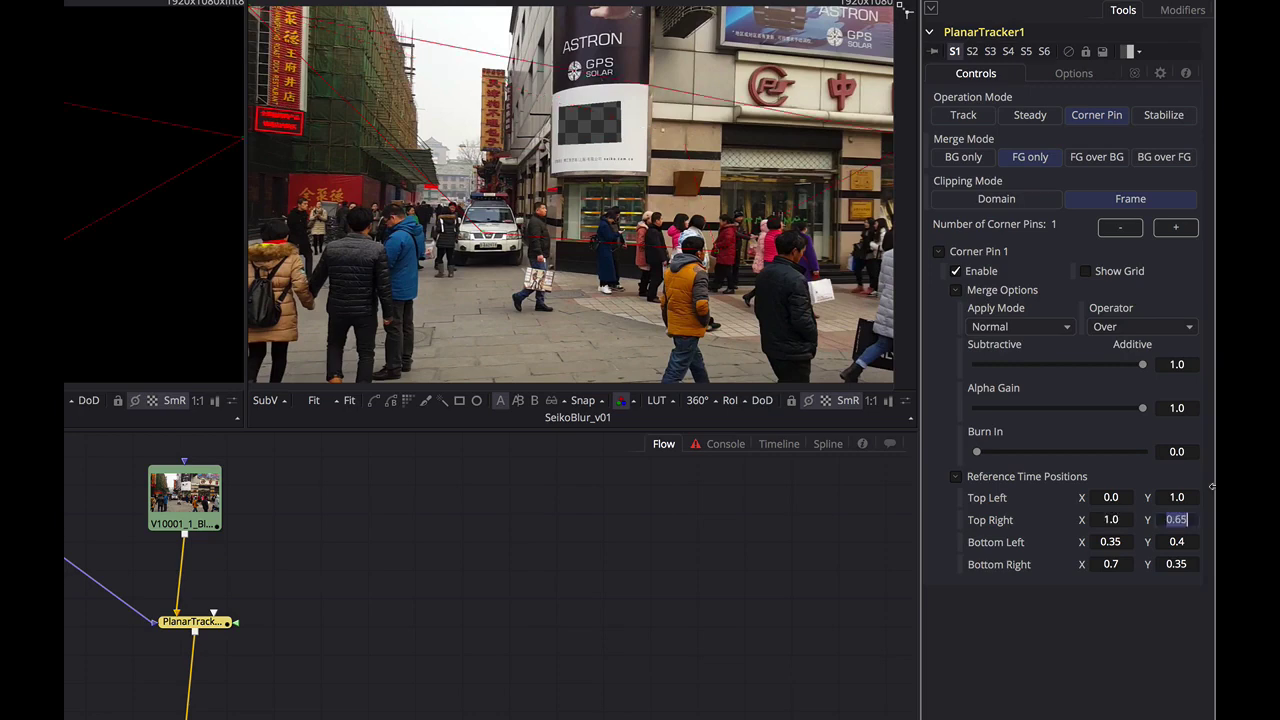
type("1")
key("Tab")
- Set the Corner Pin 1 reference positions to 0.0, 0.0 for Bottom Left and 1.0, 0.0 for Bottom Right
type("0")
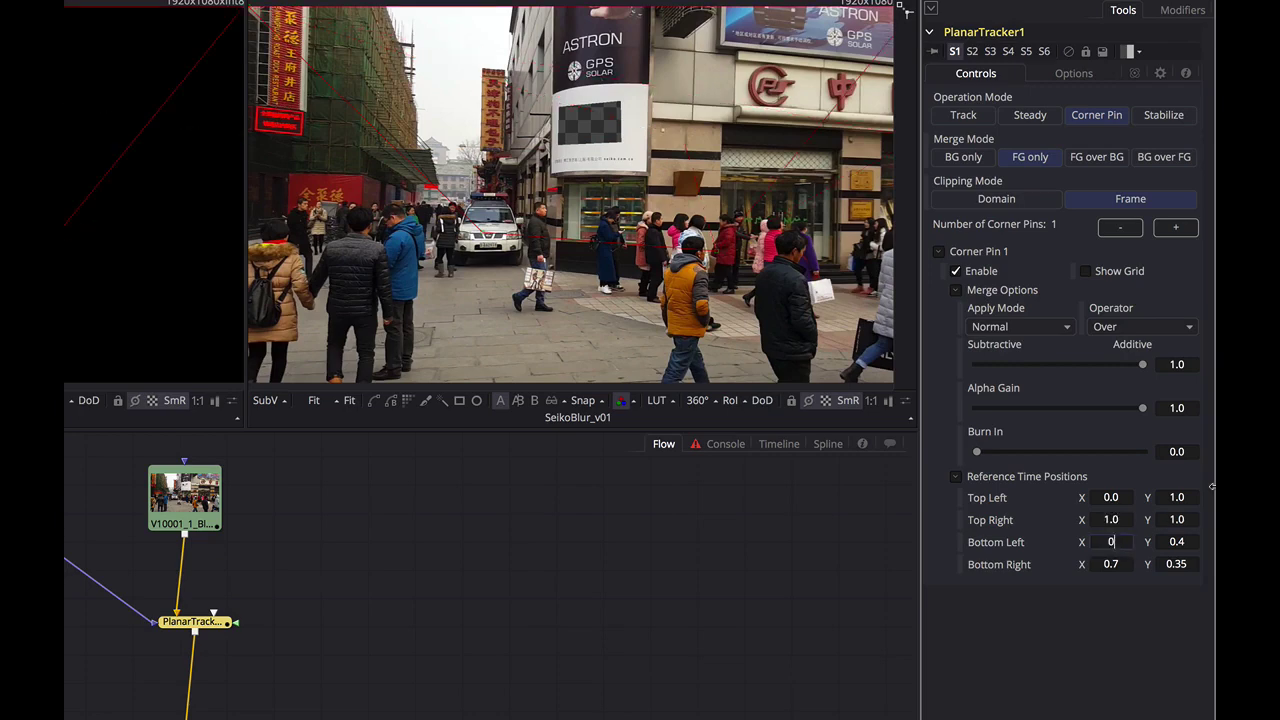
key("Tab")
type("0")
key("Tab")
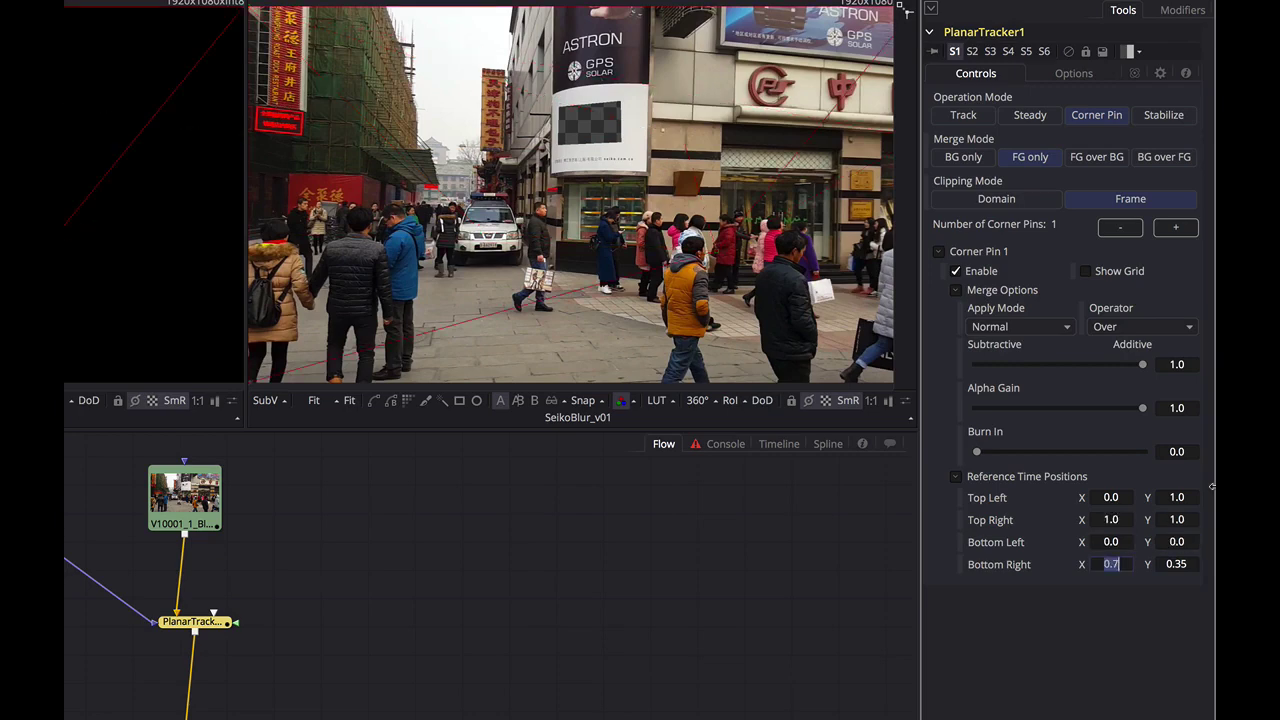
type("0")
key("Tab")
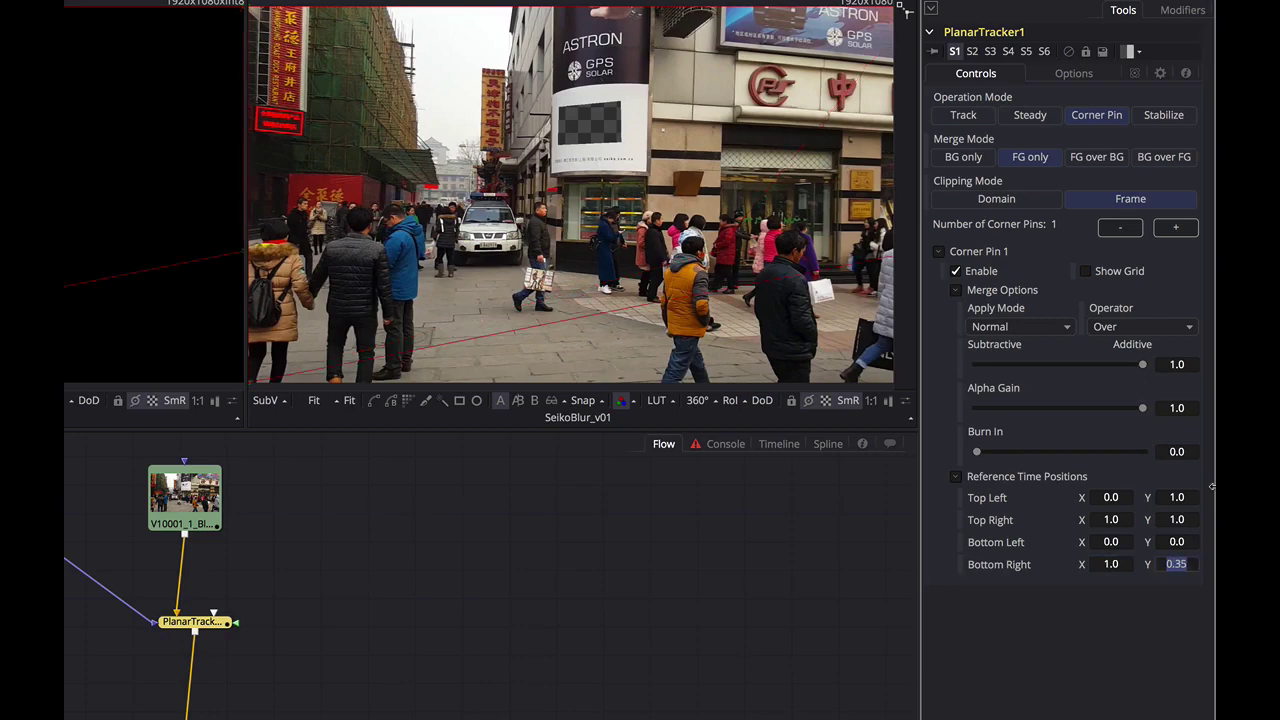
type("0")
key("Tab")
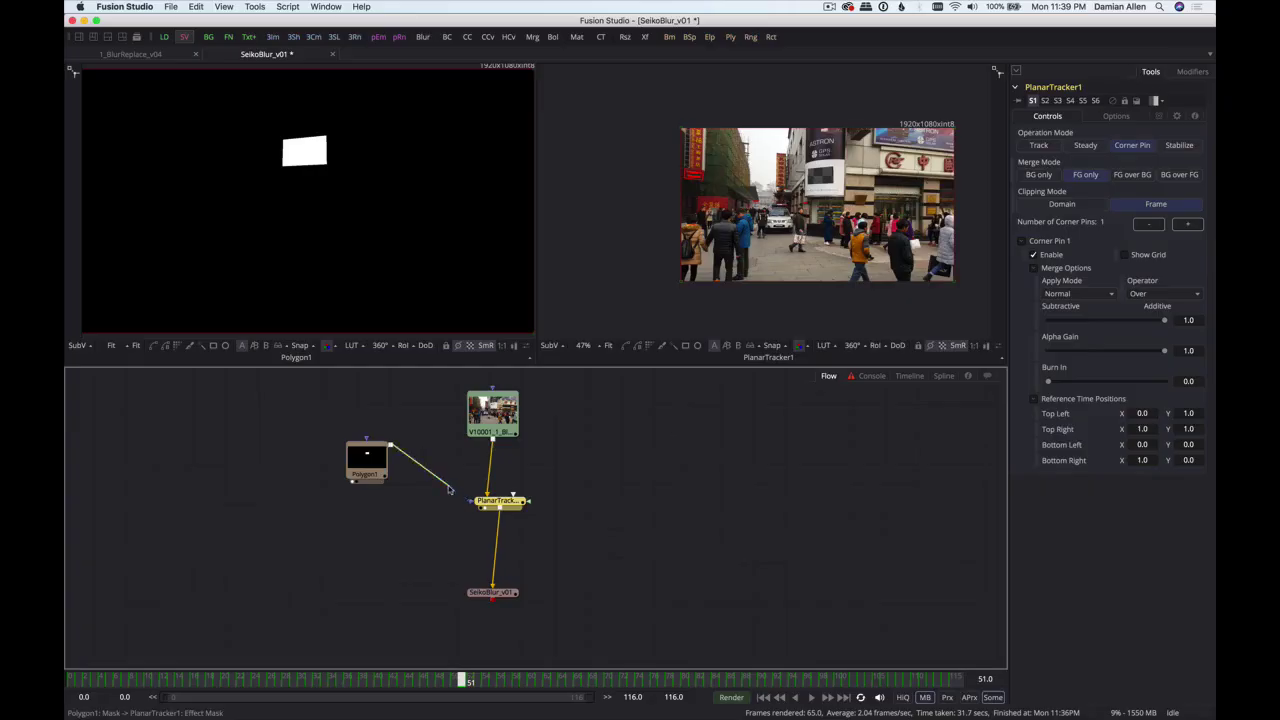
- Disconnect the polygon from the planar tracker's effect mask and connect it to the tracker's Corner Pin 1 input instead
left_click_drag(129, 610, 62, 596)
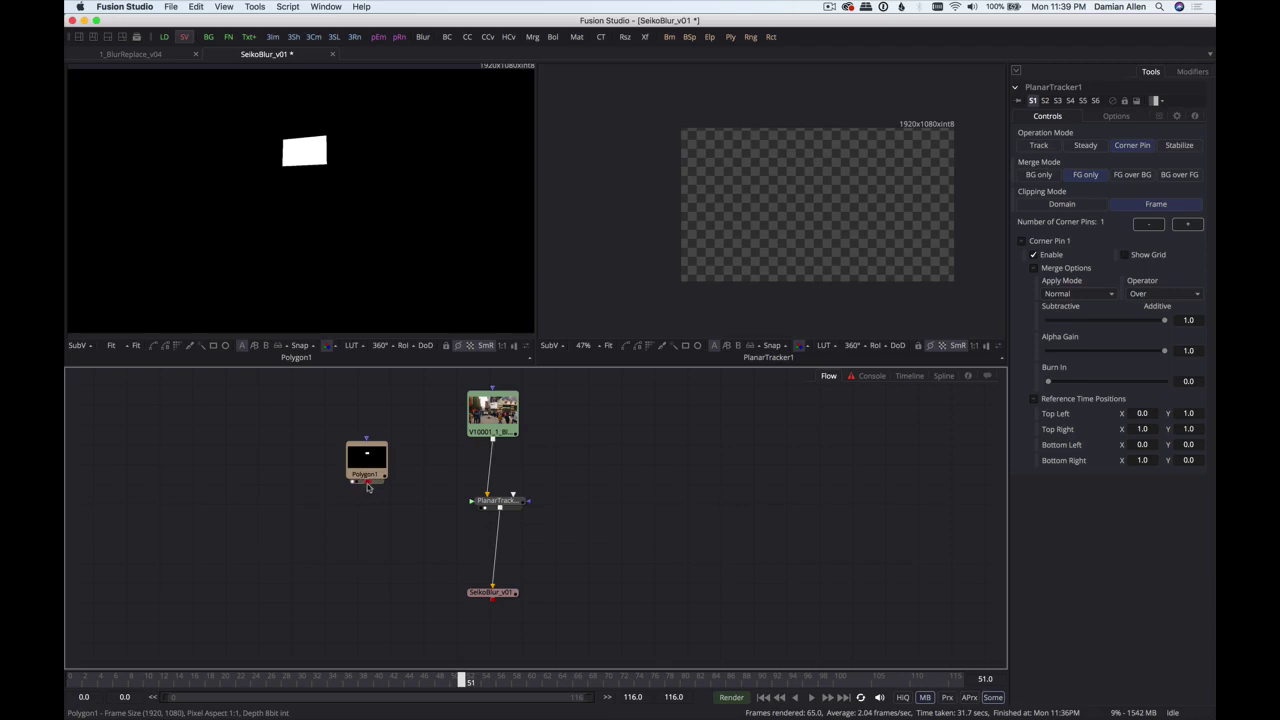
left_click_drag(368, 487, 520, 475)
left_click(380, 490)
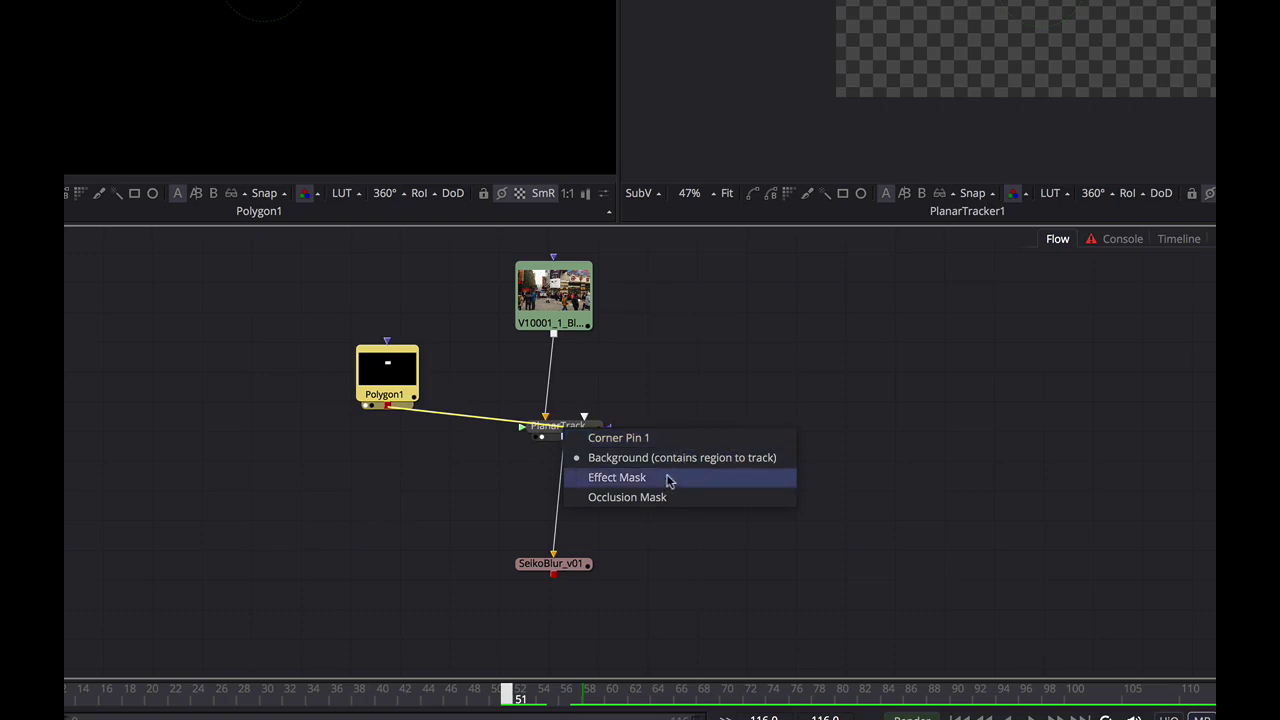
left_click(663, 441)
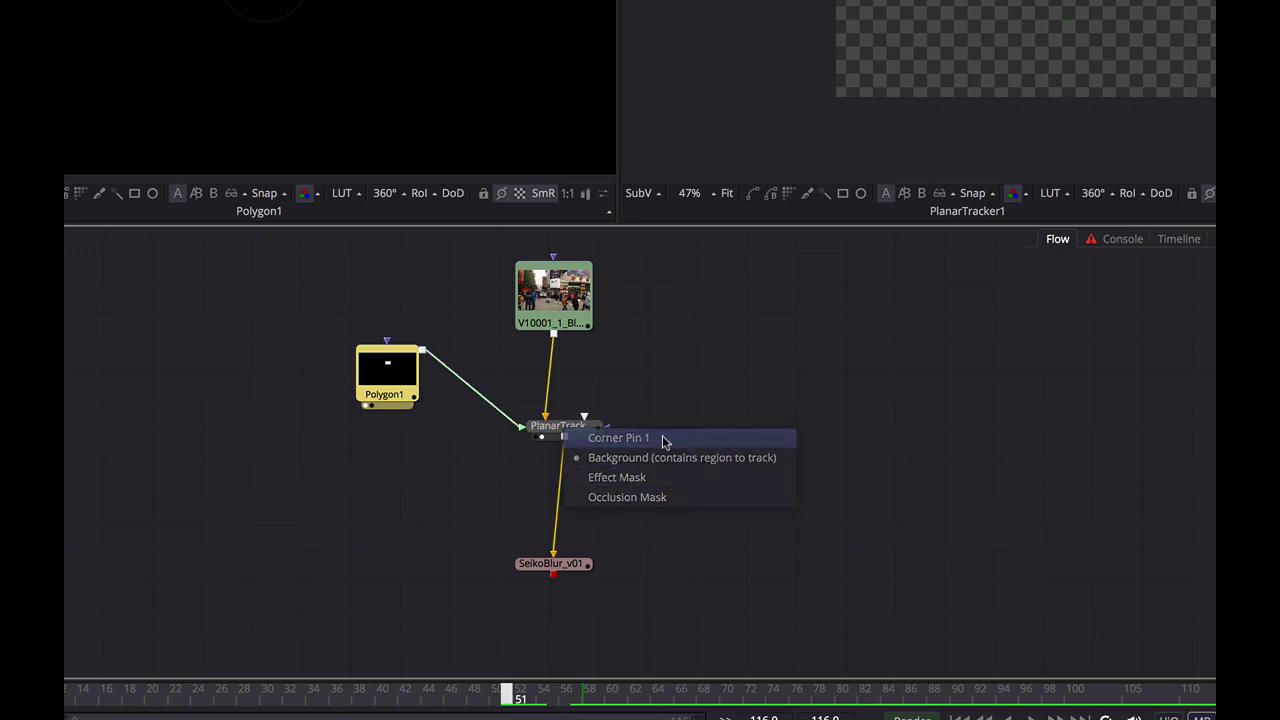
- Set the planar tracker's merge mode to FG over BG and check how the mask follows the sign before and after the change
left_click(560, 430)
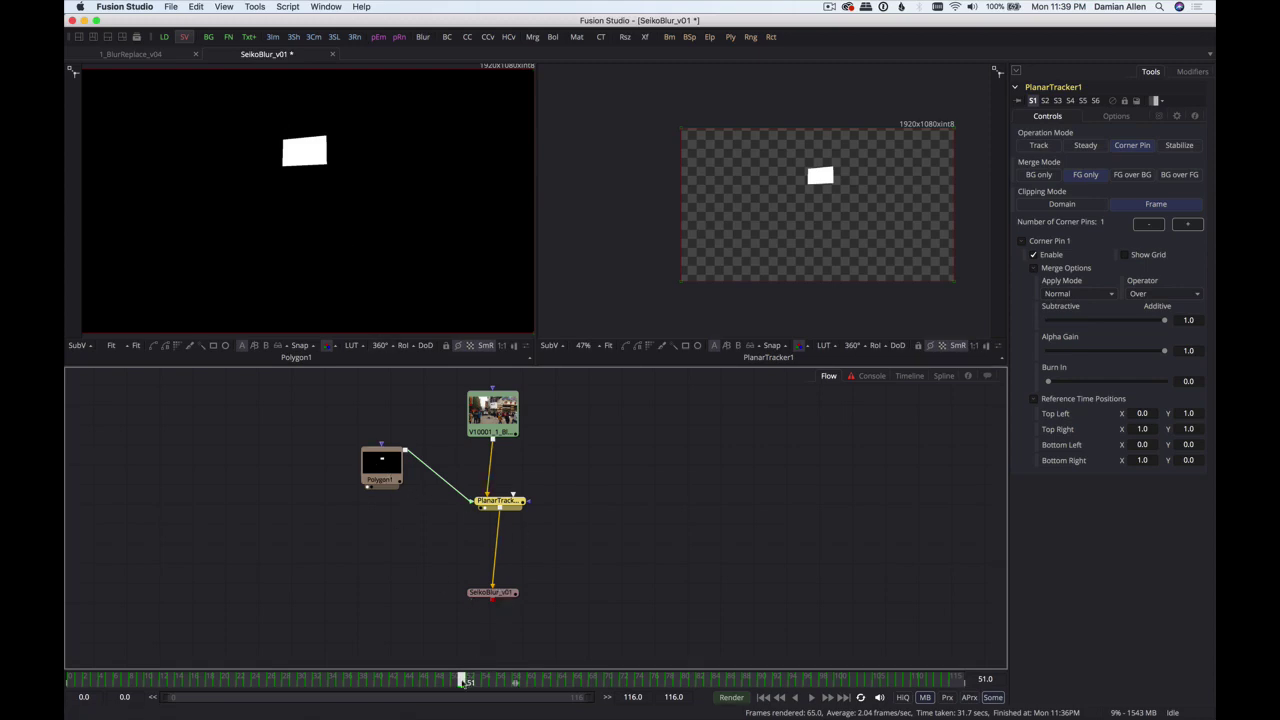
mouse_move(463, 681)
left_mouse_down()
mouse_move(618, 682)
mouse_move(463, 681)
left_mouse_up()
left_click_drag(508, 683, 463, 683)
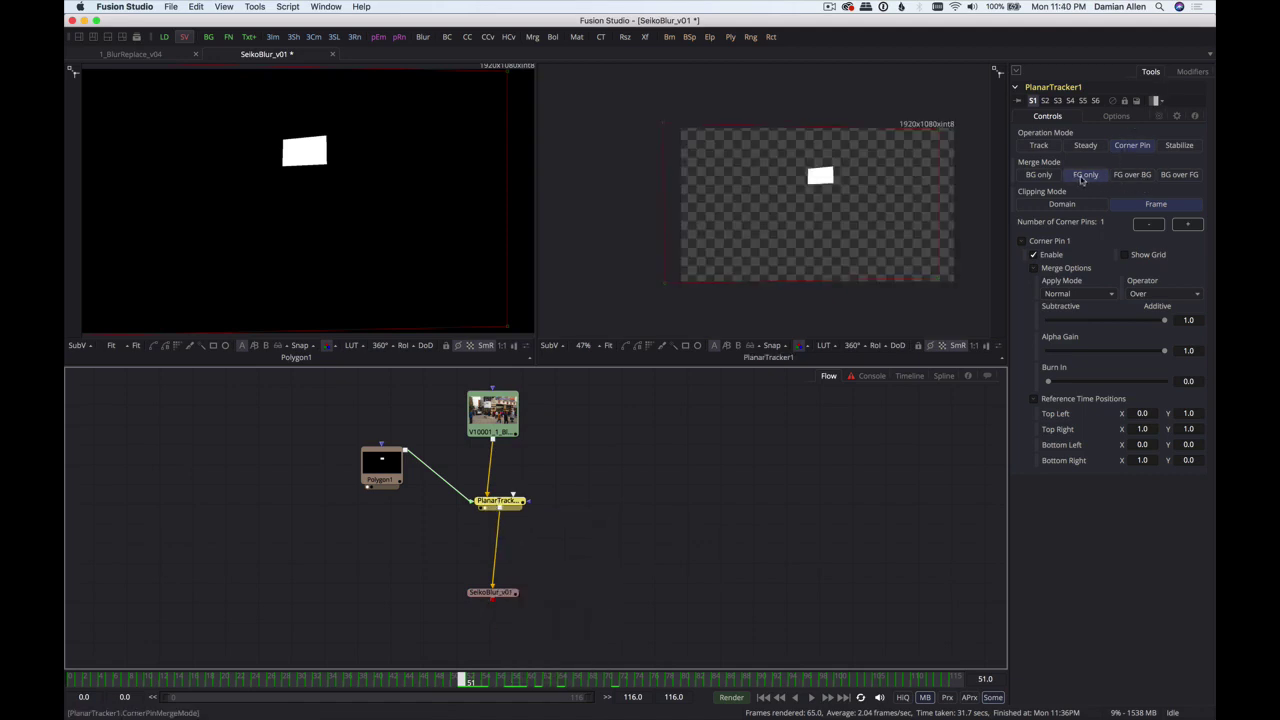
left_click(1131, 175)
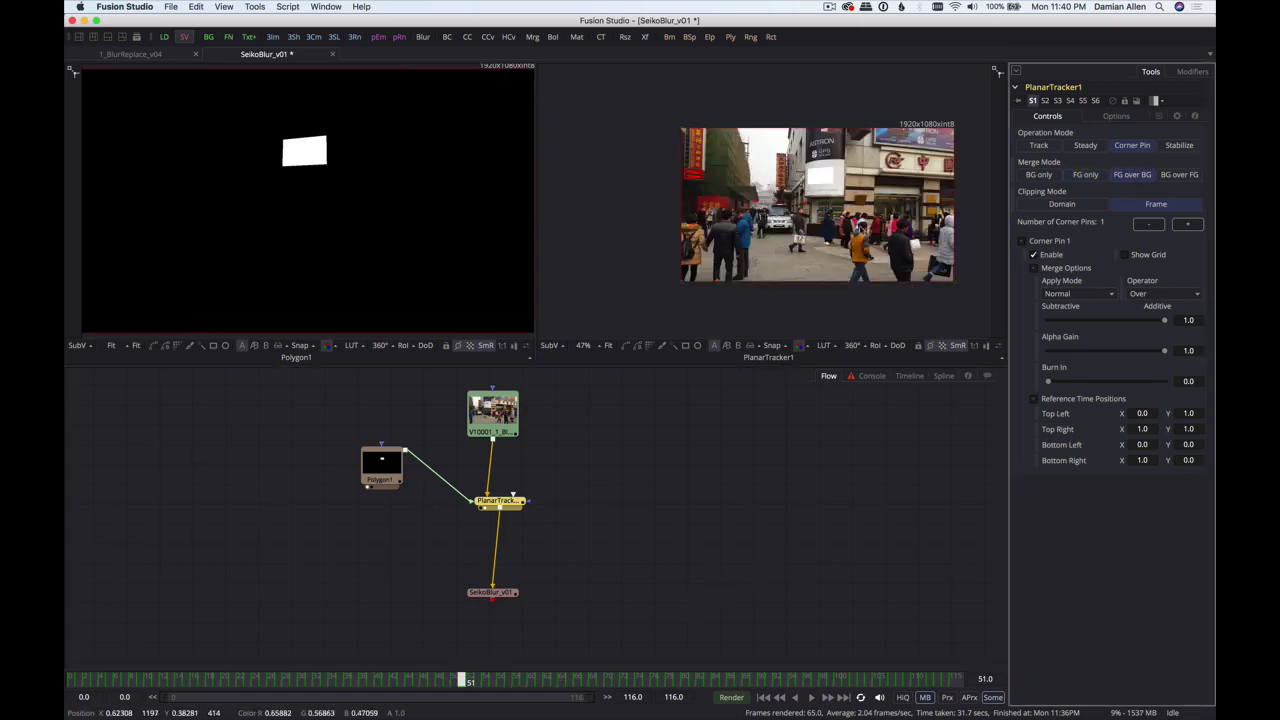
key("ctrl+f")
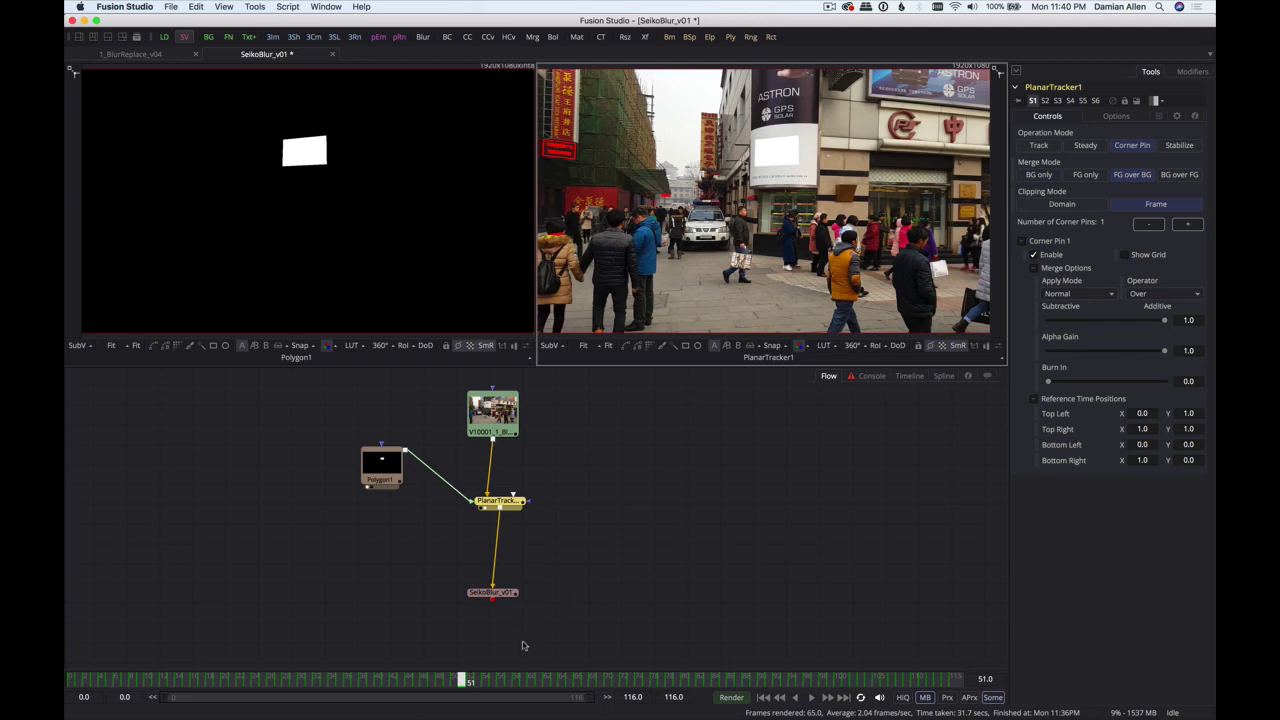
mouse_move(468, 682)
left_mouse_down()
mouse_move(647, 686)
mouse_move(516, 695)
mouse_move(462, 684)
left_mouse_up()
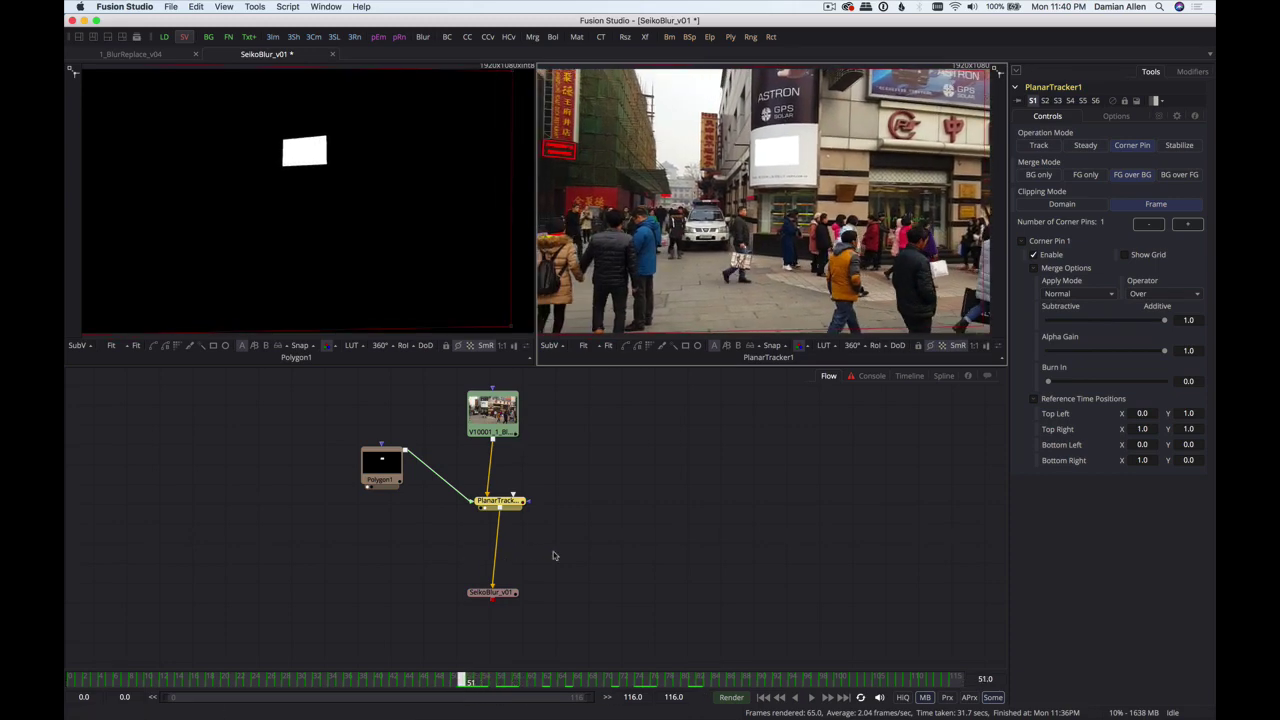
- Move the source clip node away from the planar tracker and add a Blur node to the flow
left_click_drag(492, 413, 590, 408)
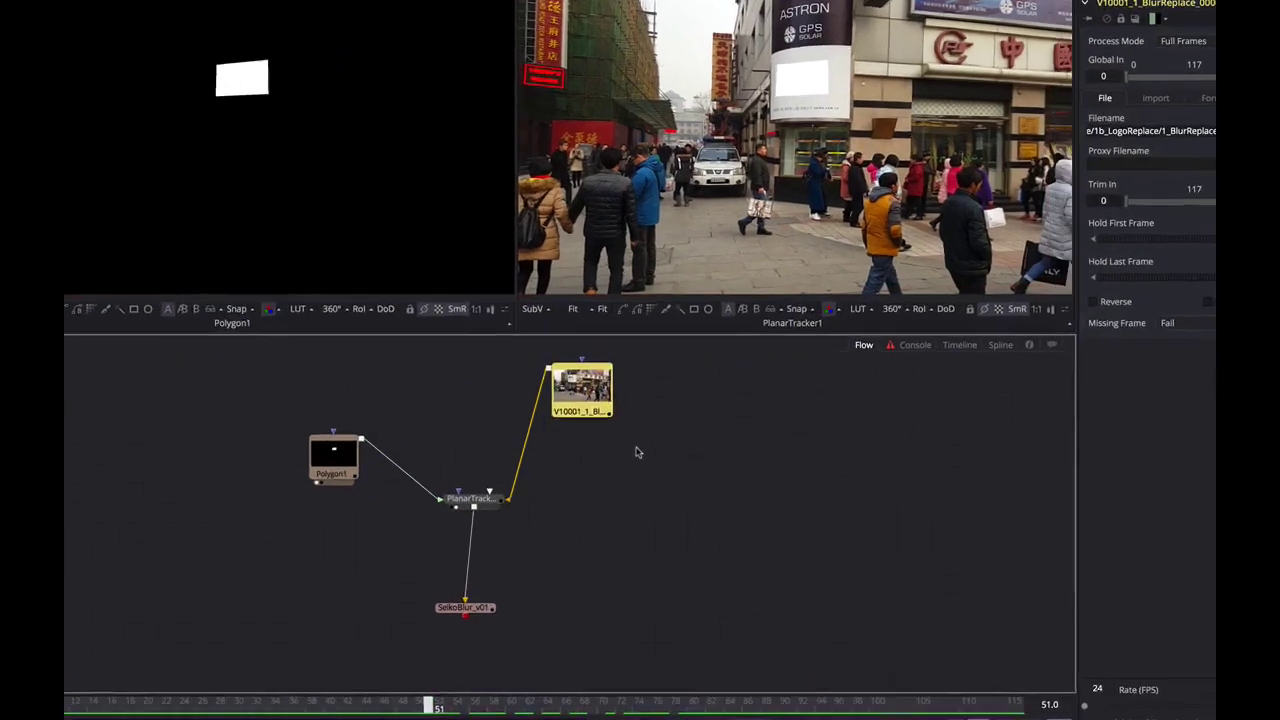
left_click(643, 504)
key("shift+space")
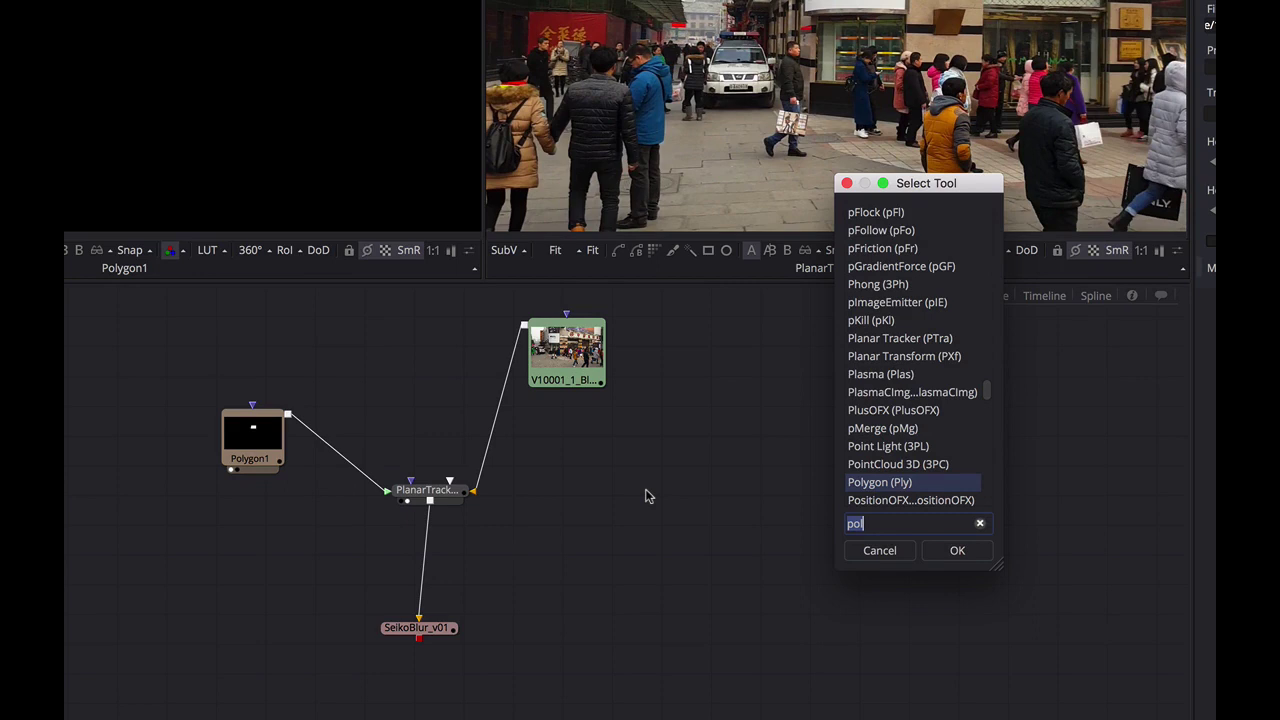
type("blur")
key("Return")
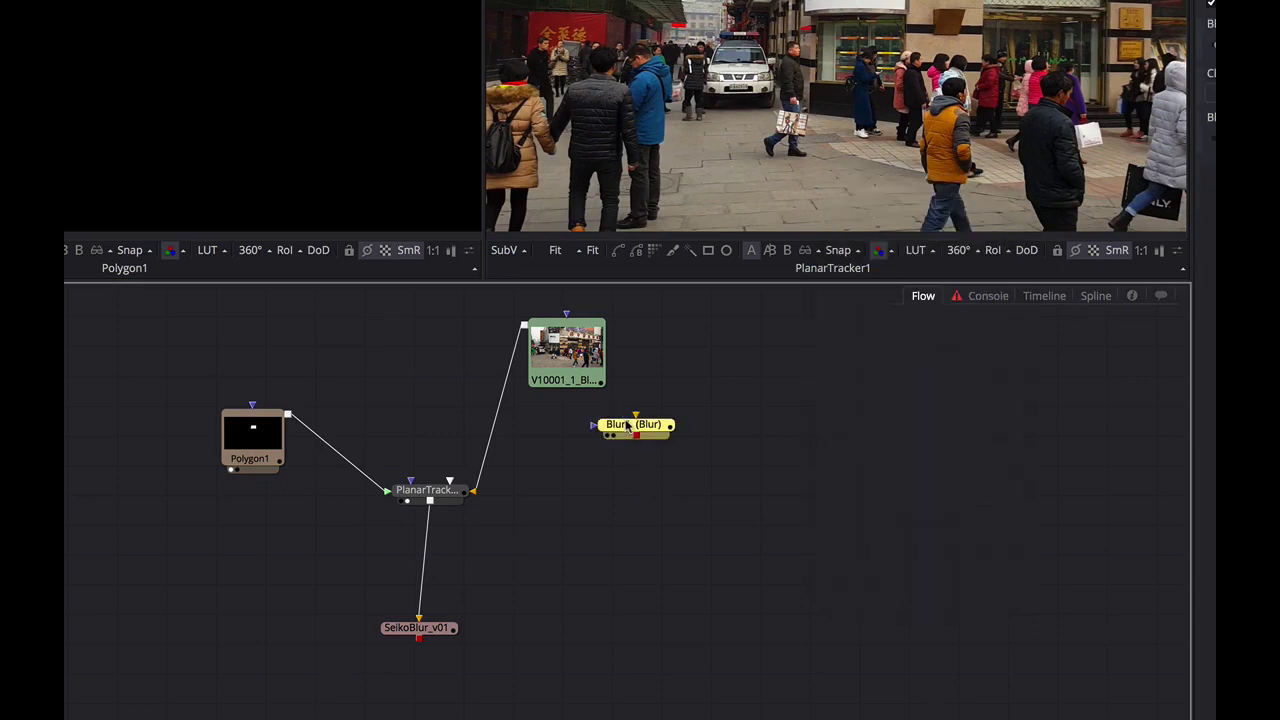
- Feed the source clip into the new Blur node, show it in the second viewer and set its blur size to 15.4
left_click_drag(630, 428, 635, 497)
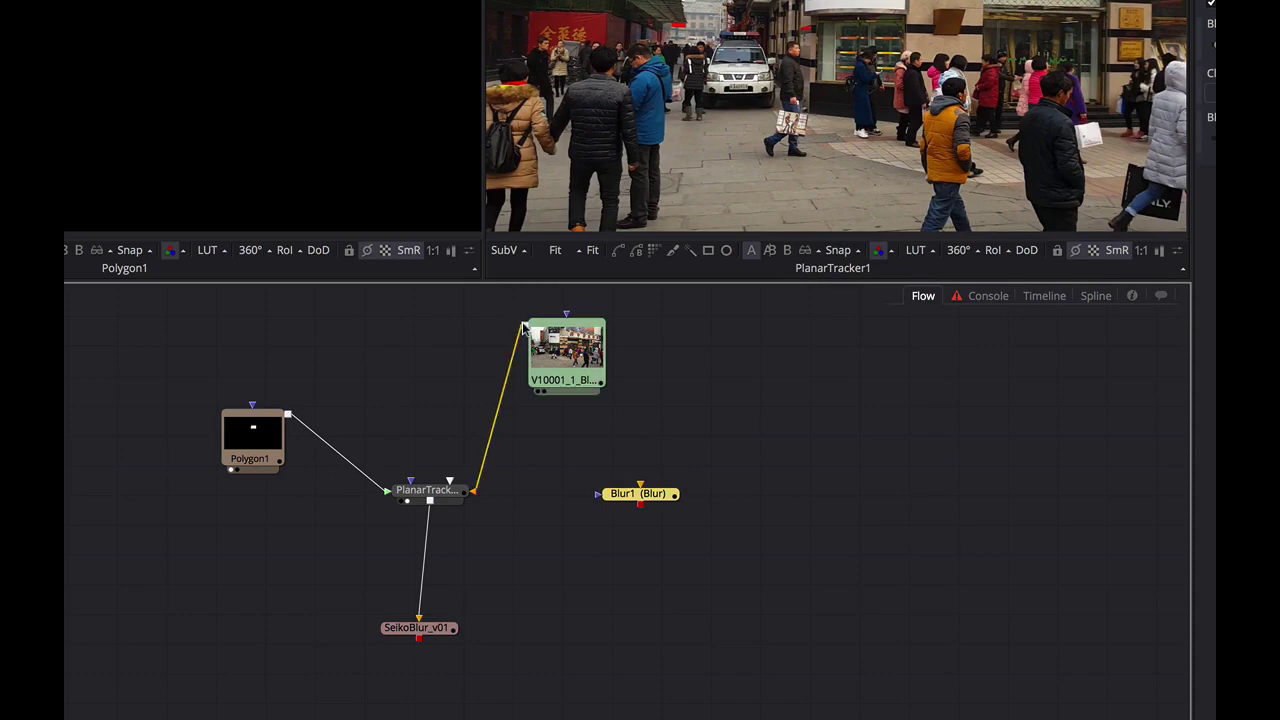
left_click_drag(523, 328, 663, 505)
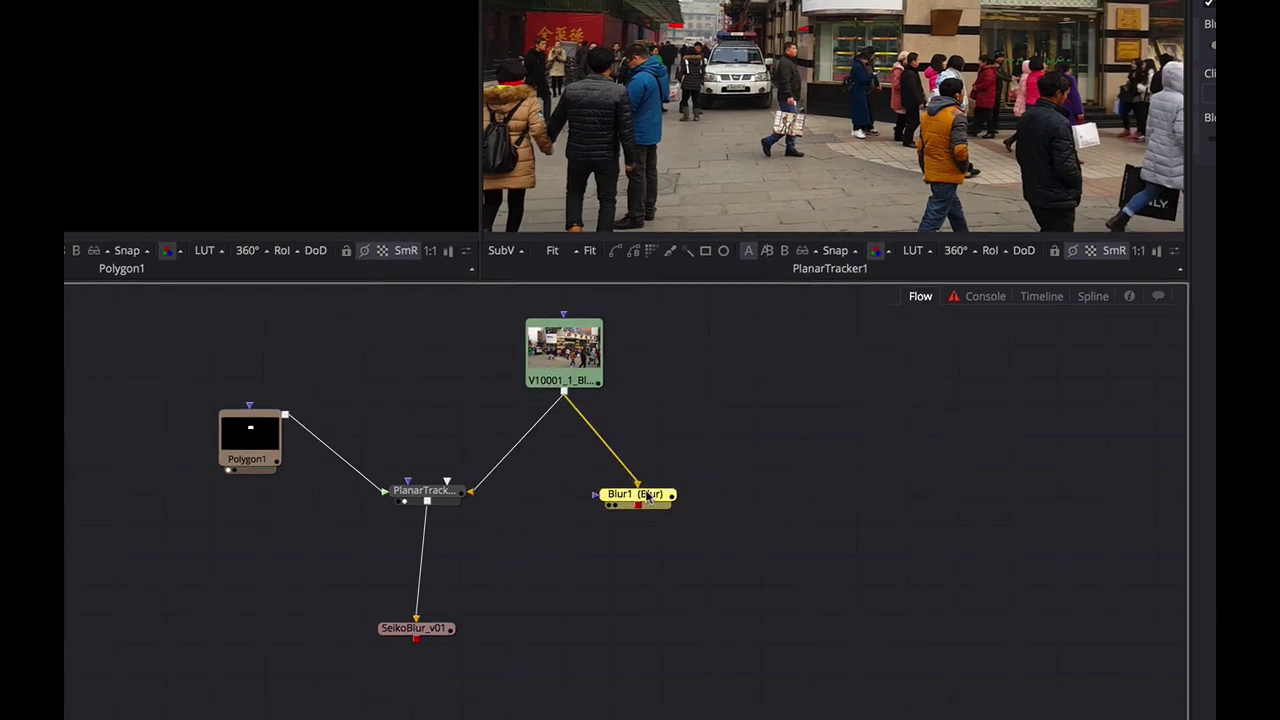
key("2")
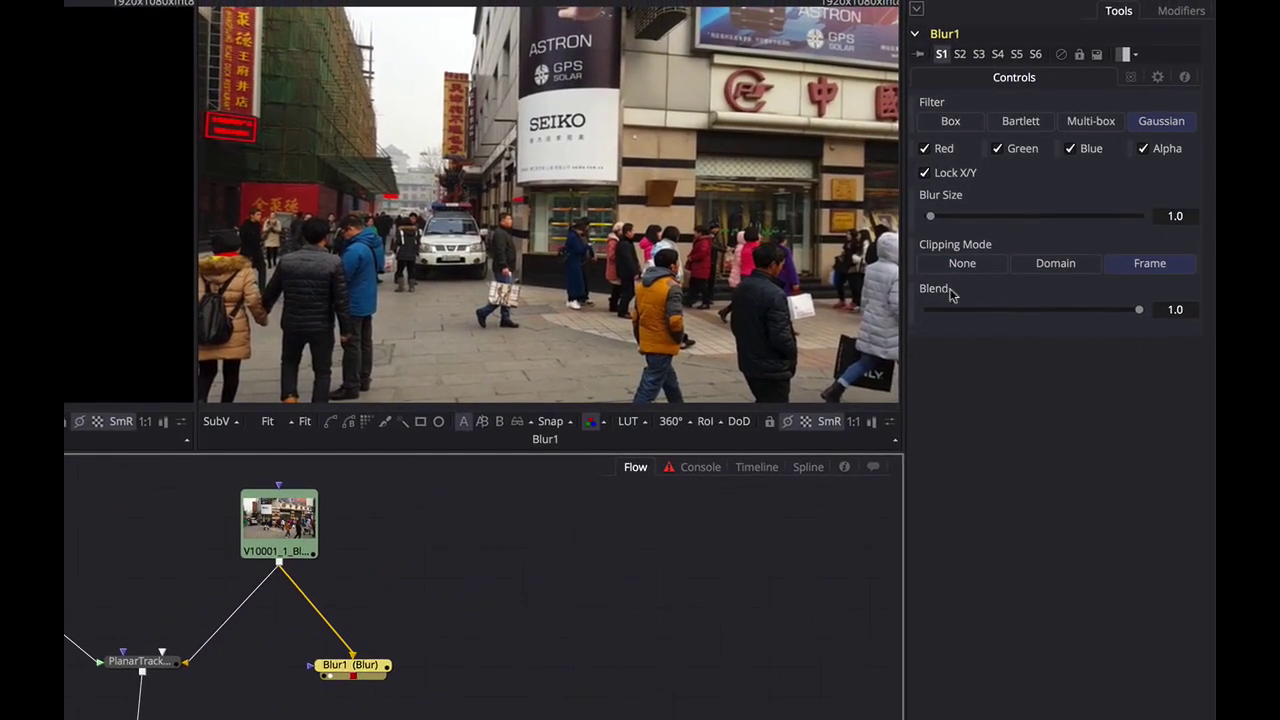
left_click_drag(932, 215, 963, 230)
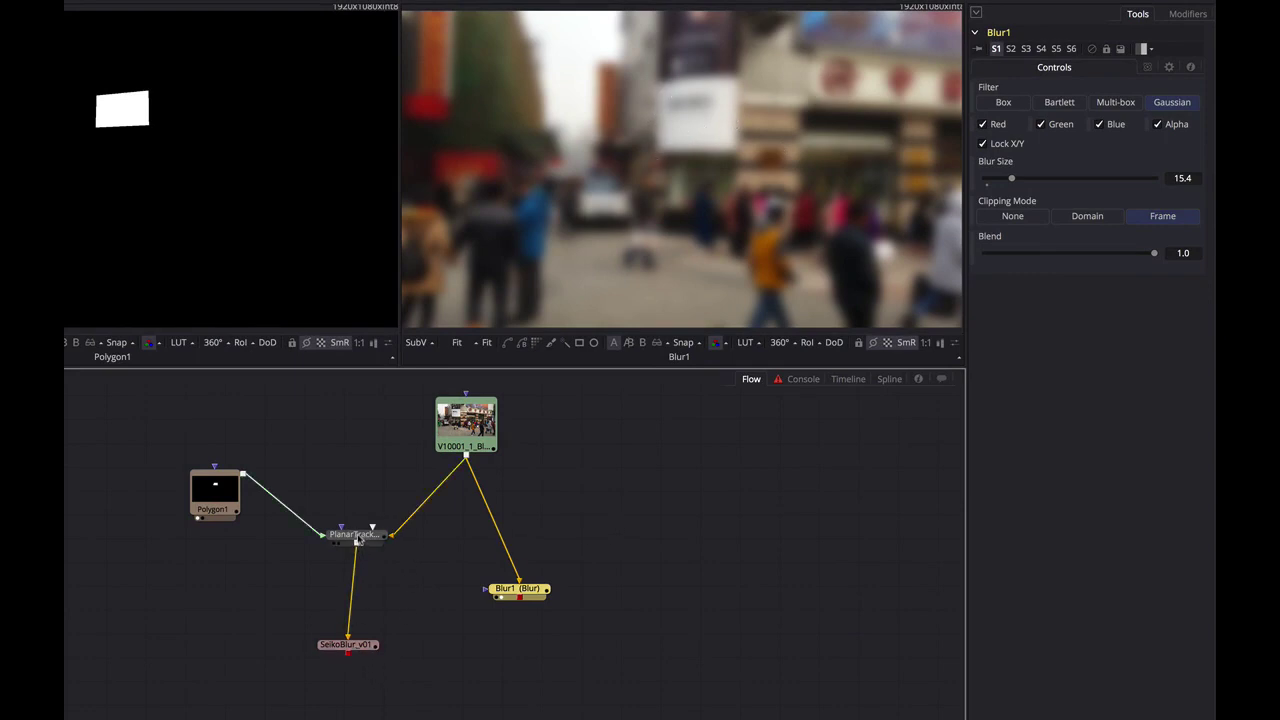
- Show the planar tracker in the first viewer and set its merge mode to FG only
left_click_drag(357, 540, 357, 535)
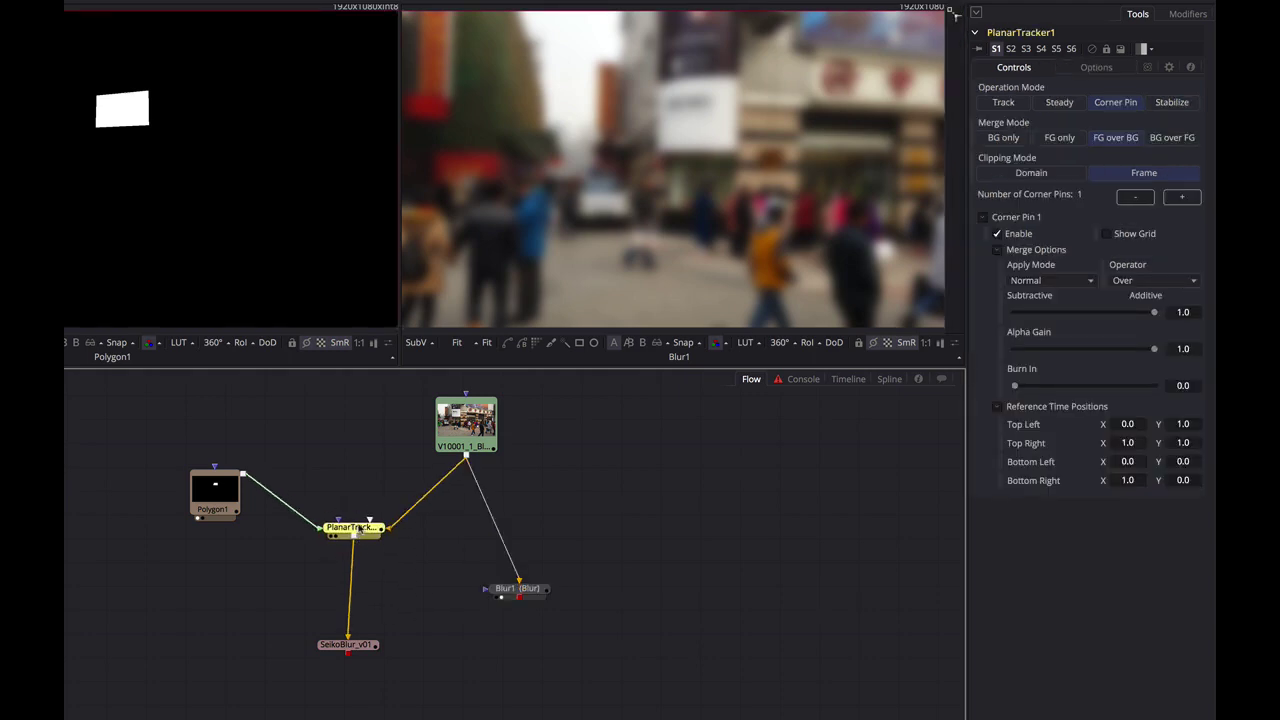
key("1")
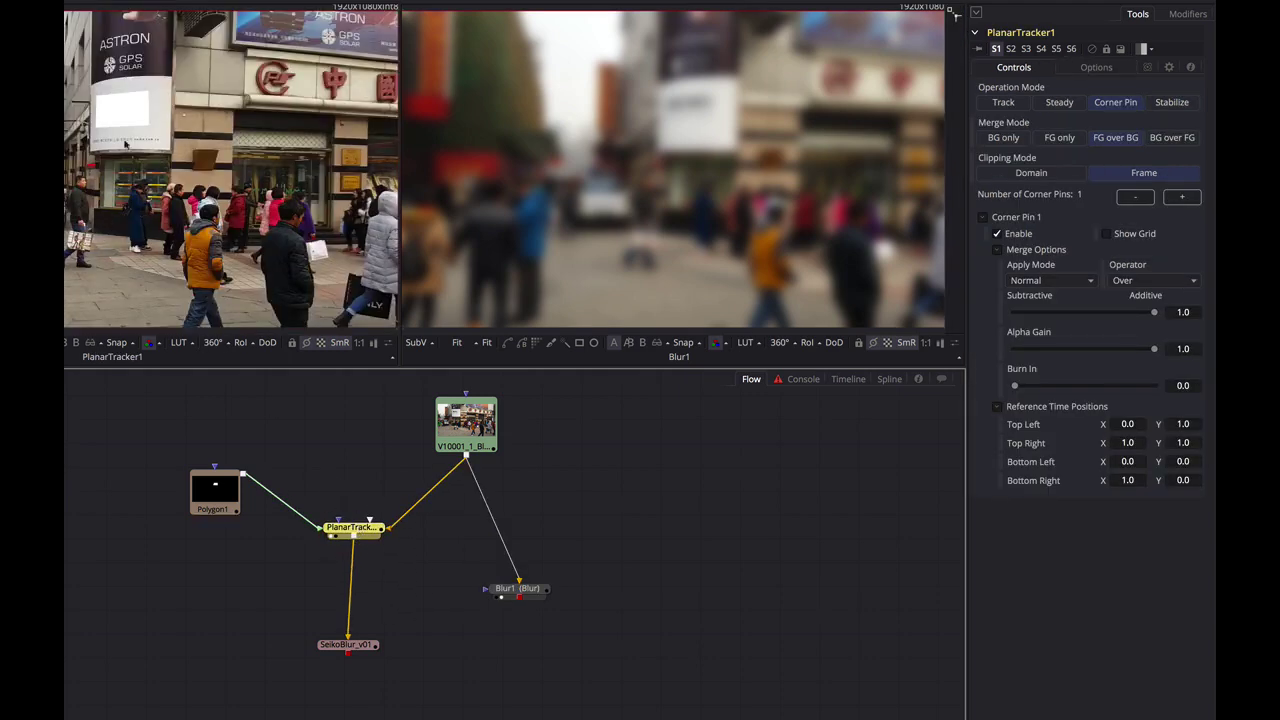
left_click(1060, 138)
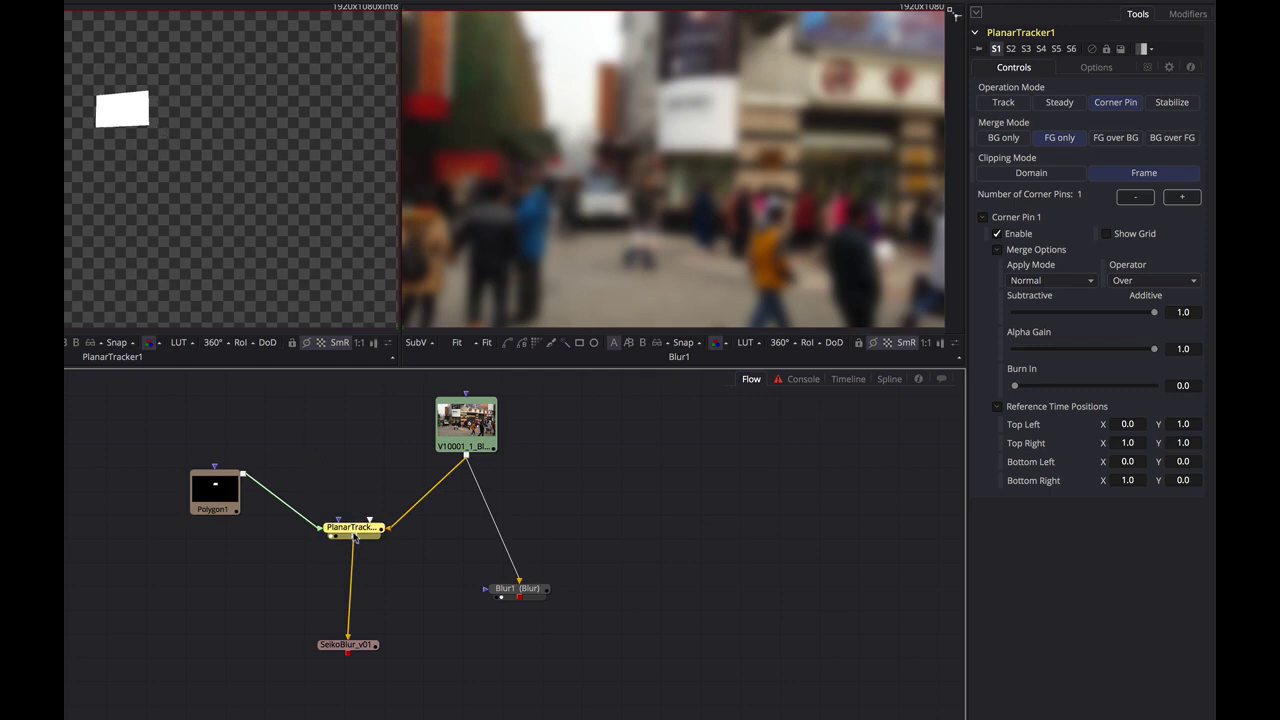
- Connect the planar tracker's output to Blur1's effect mask and play the clip to check the blurred sign
left_click_drag(354, 537, 484, 594)
left_click(512, 590)
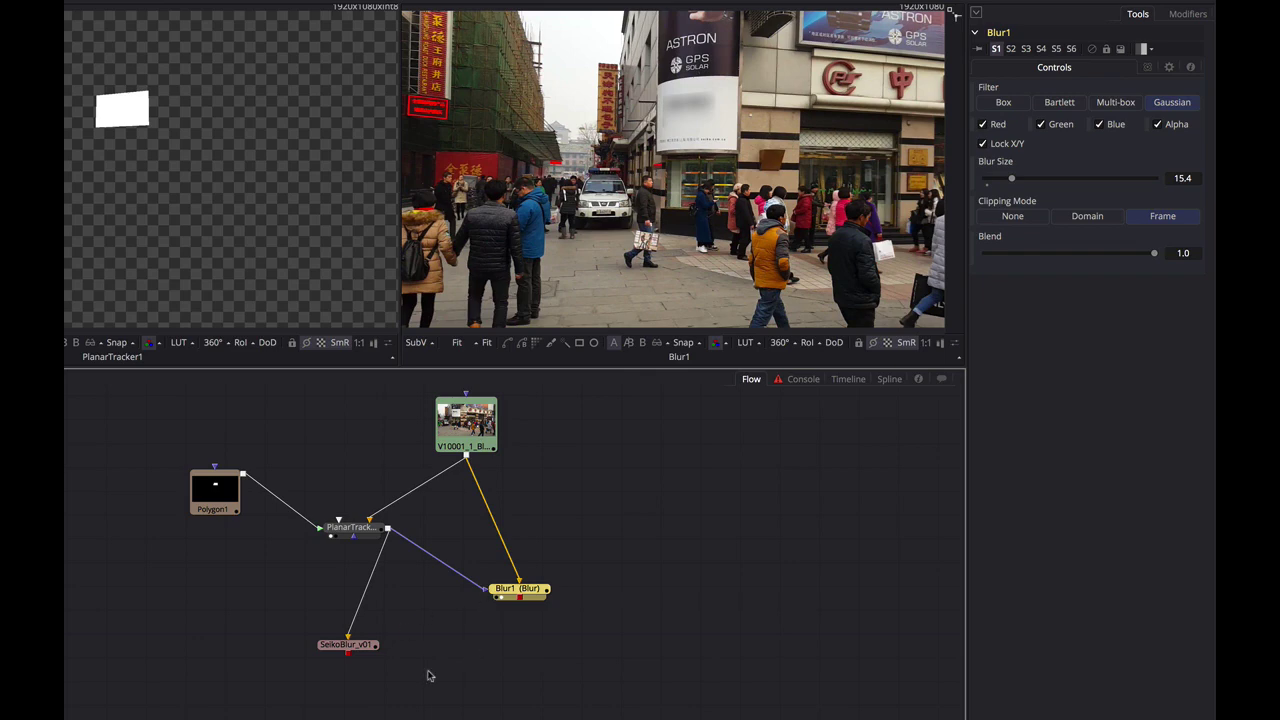
key("space")
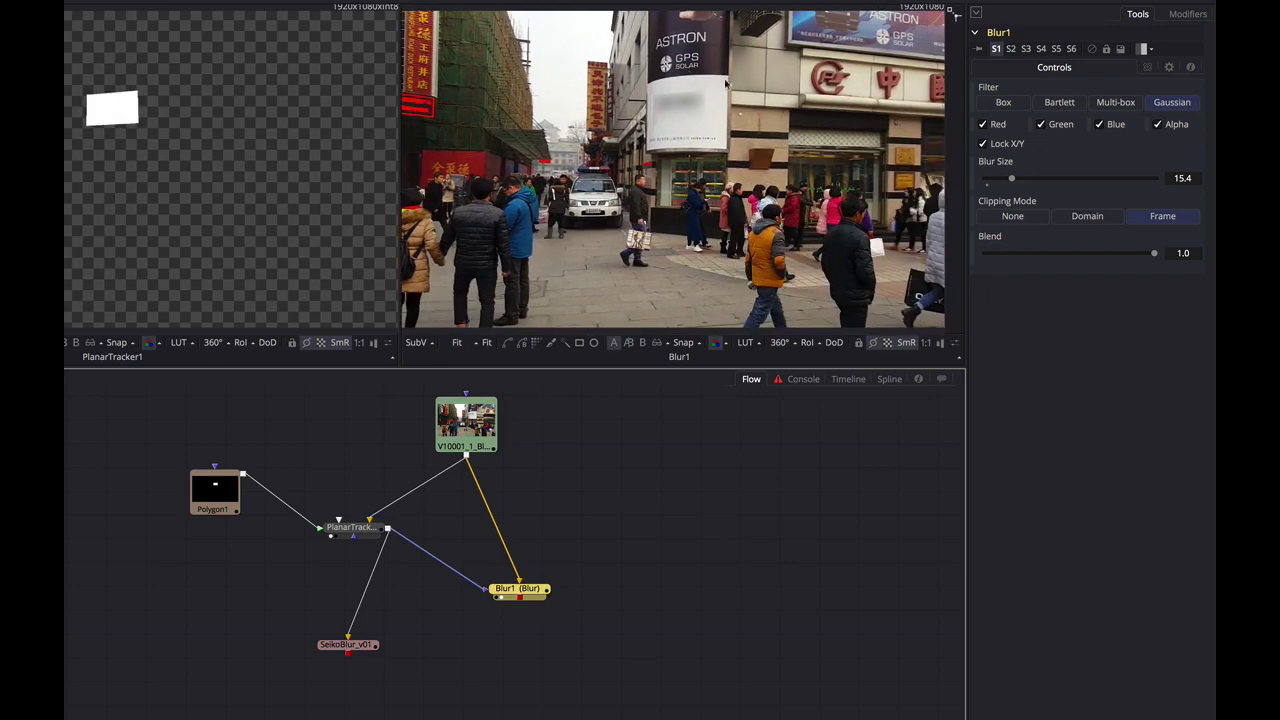
scroll(726, 84, "up", 6)
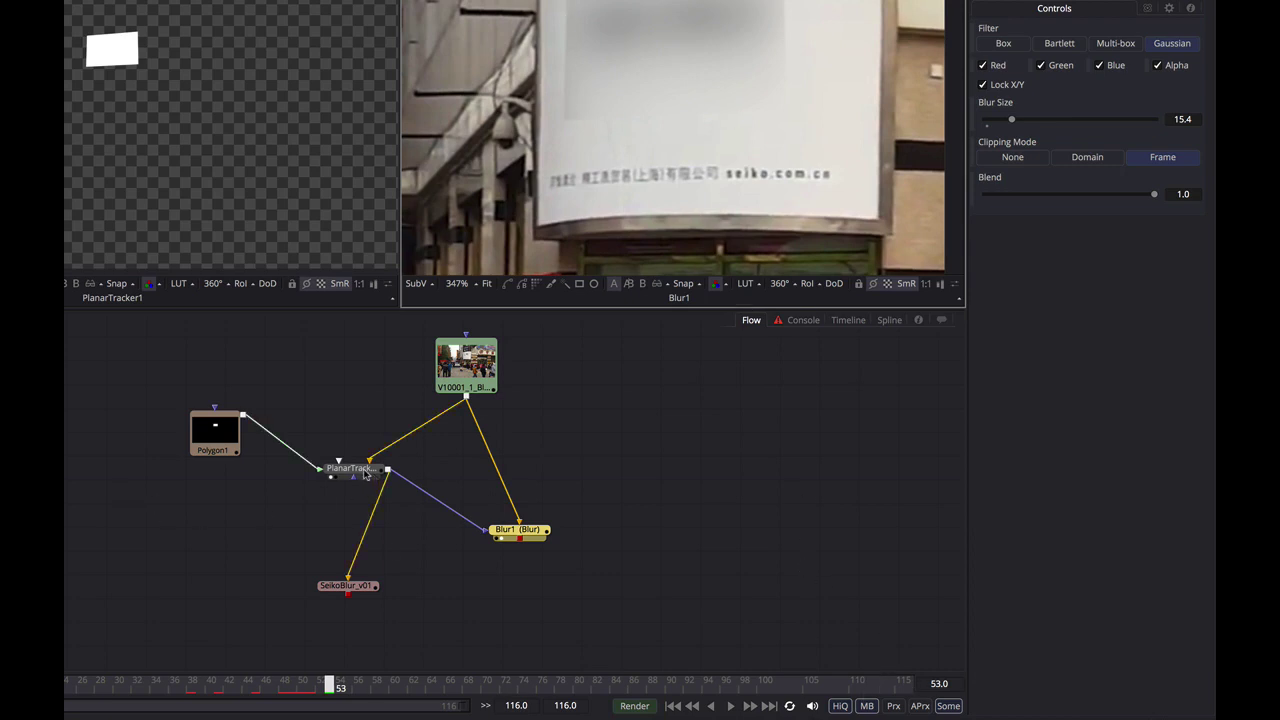
- Insert a second Blur node between the planar tracker and Blur1 to soften the mask's edges
left_click_drag(365, 475, 337, 476)
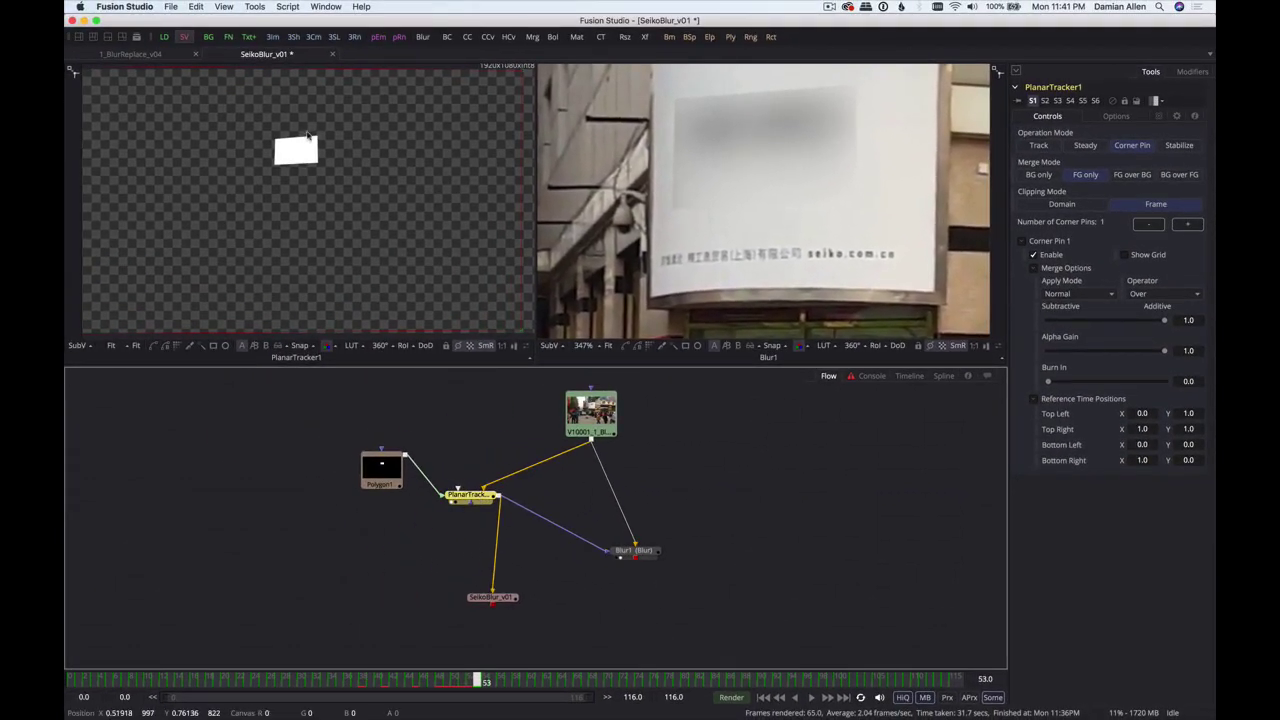
scroll(302, 137, "up", 5)
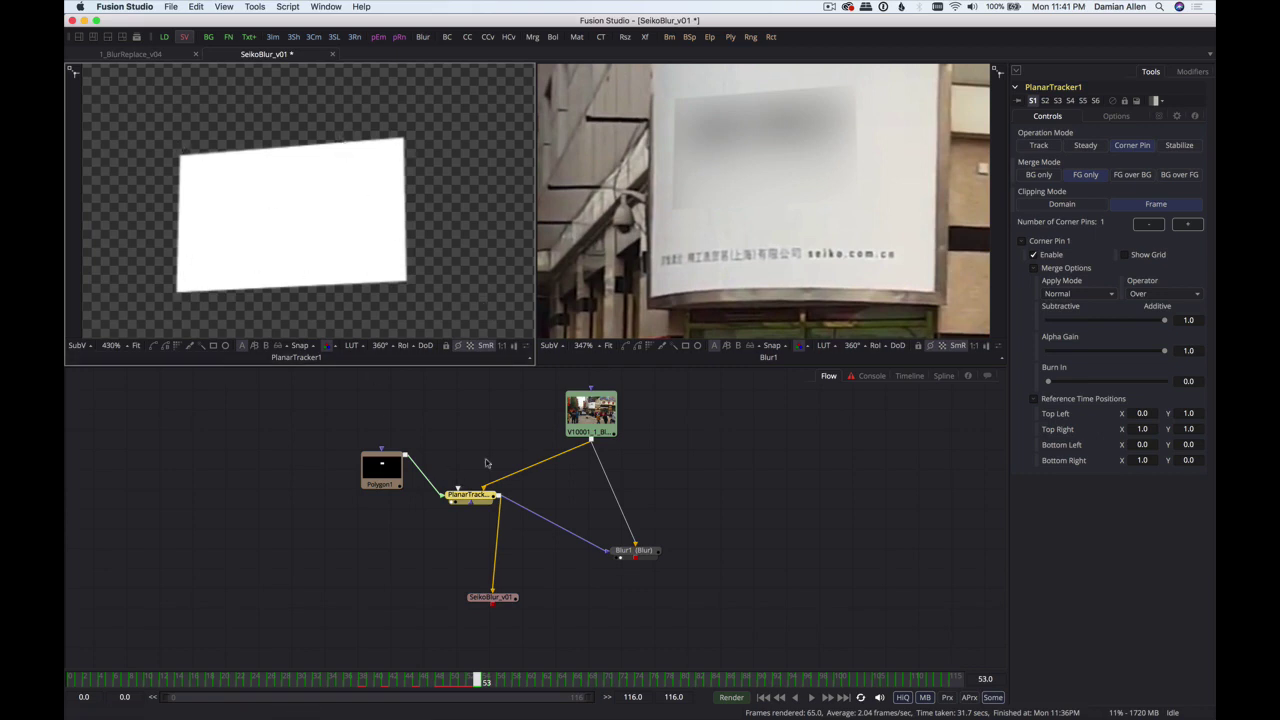
left_click(476, 500)
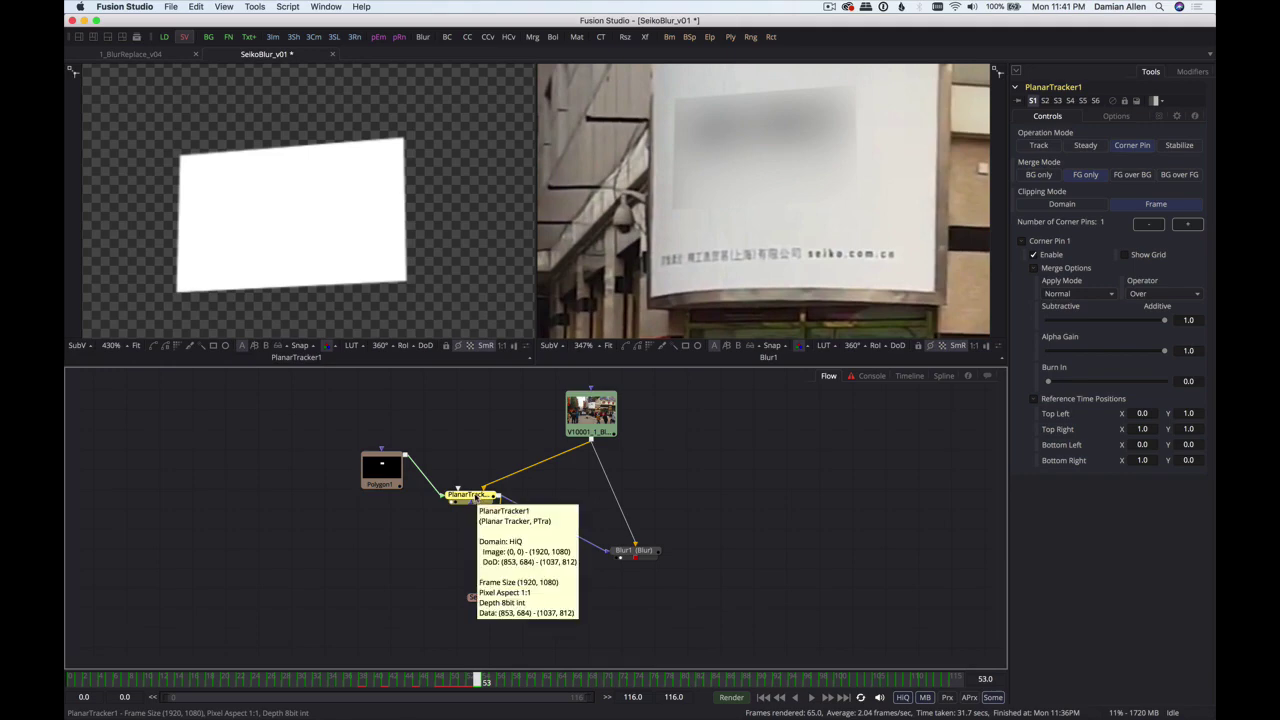
key("shift+space")
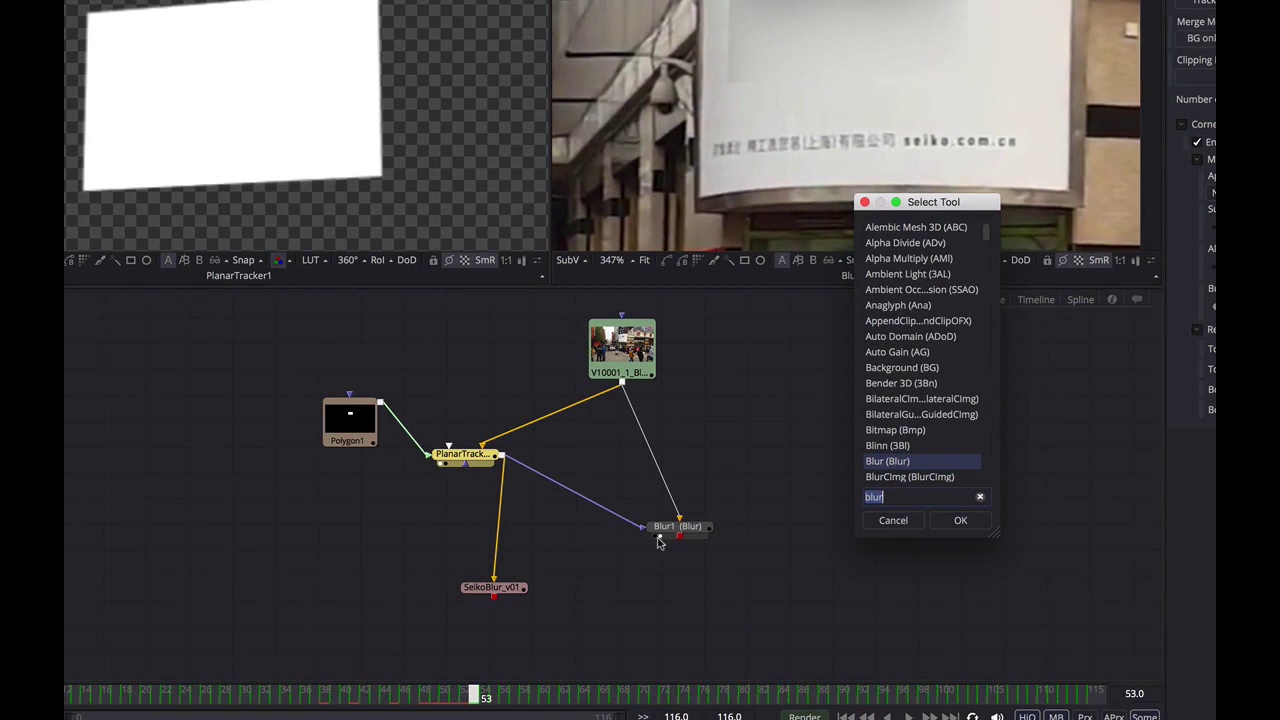
type("blu")
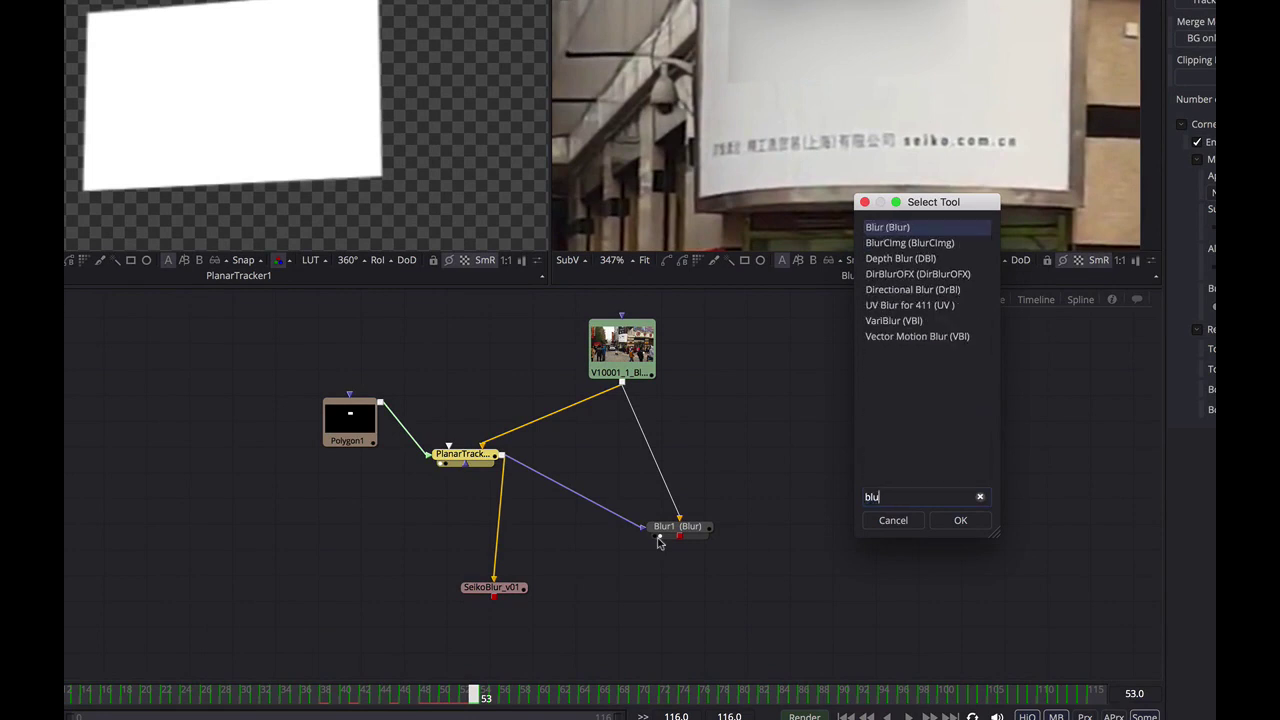
key("Return")
left_click_drag(545, 456, 534, 501)
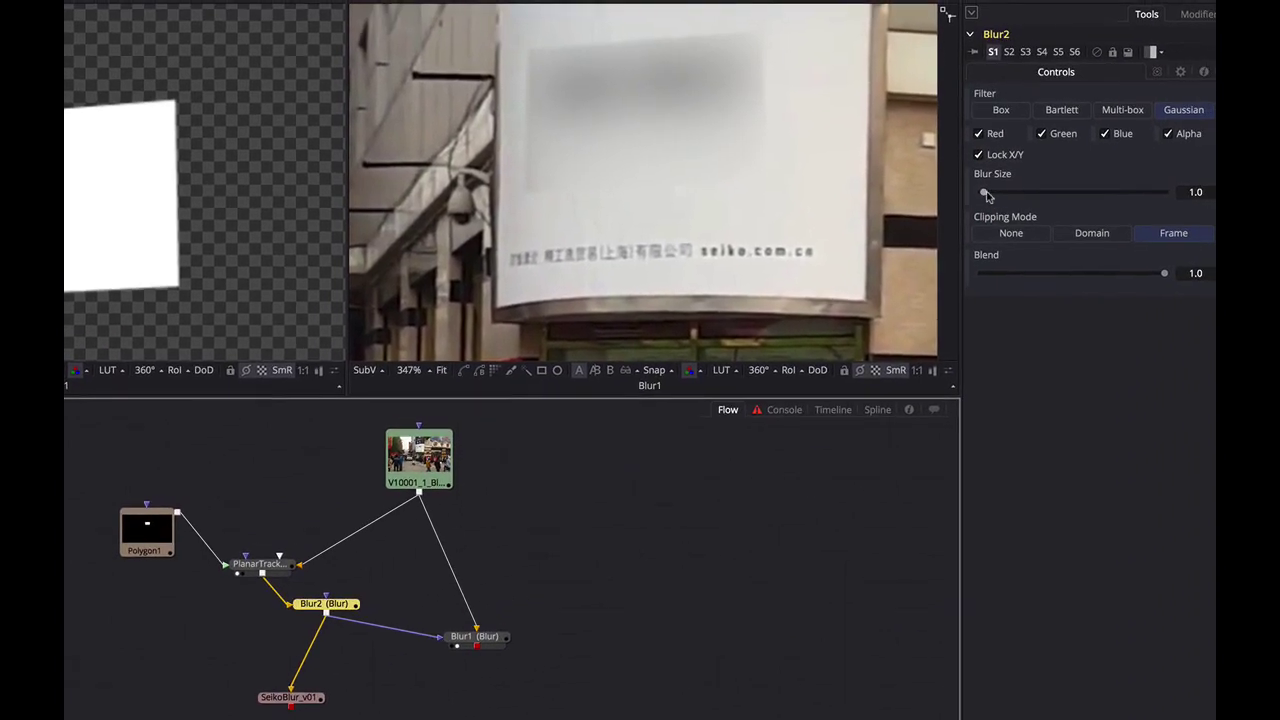
- Set Blur2's blur size to 3.4 and show it in the first viewer
left_click_drag(986, 195, 989, 197)
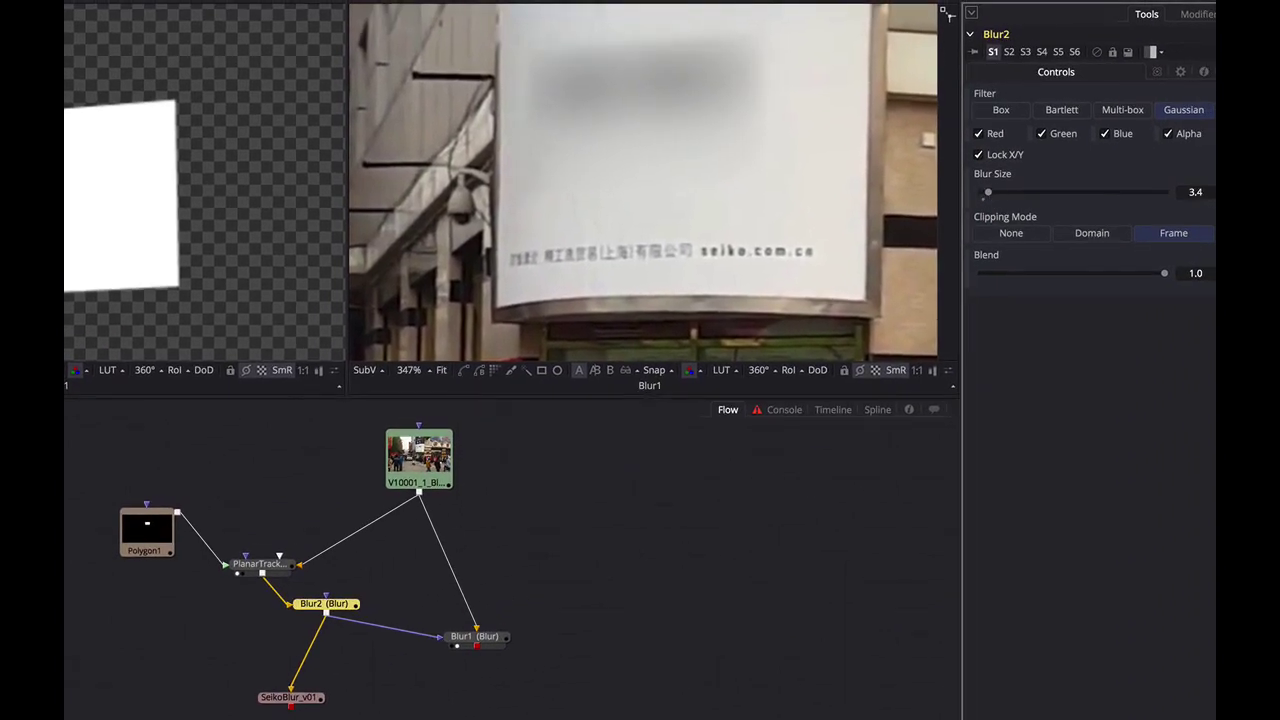
left_click(332, 607)
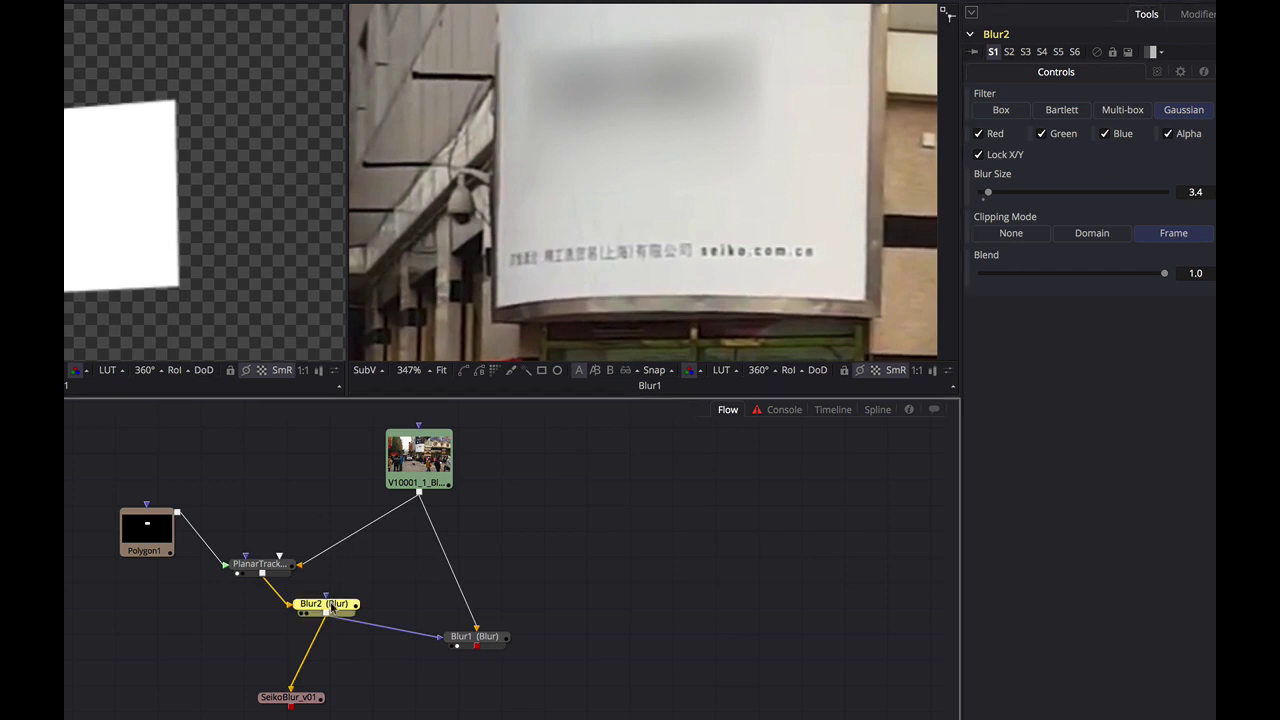
key("1")
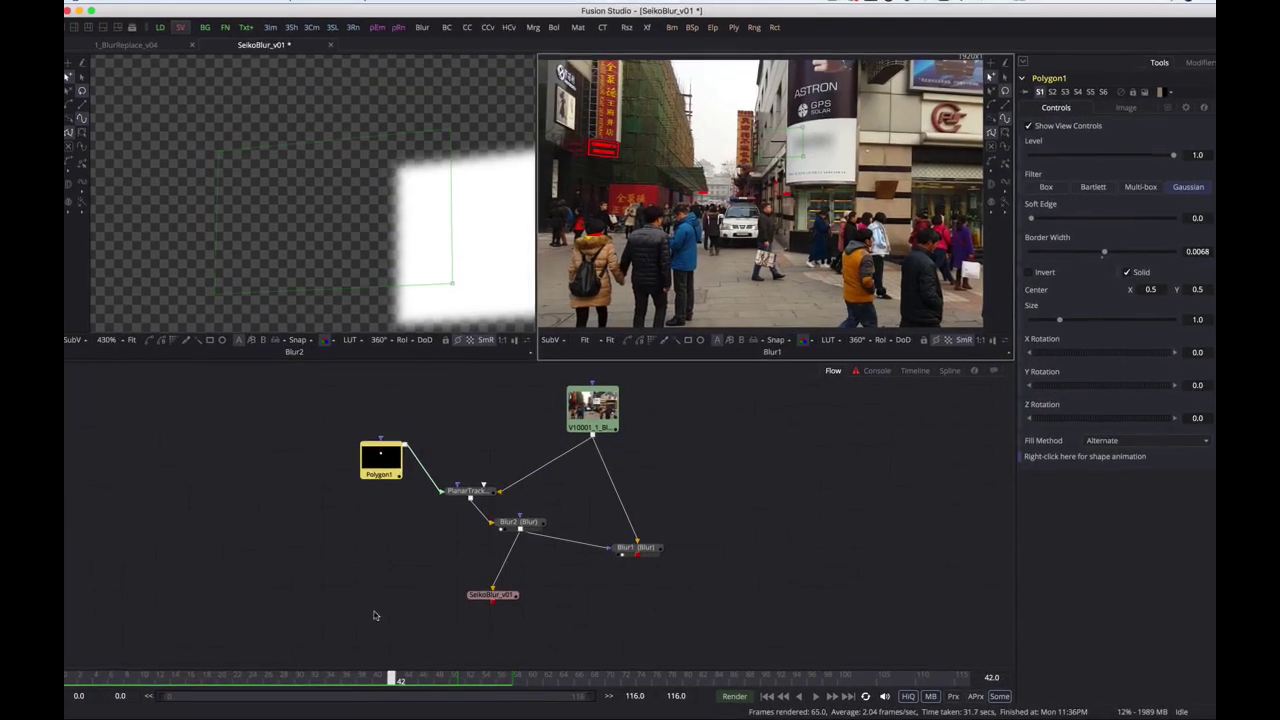
- Move the SeikoBlur_v01 saver below Blur1 and connect Blur1's output to it
left_click_drag(494, 595, 607, 627)
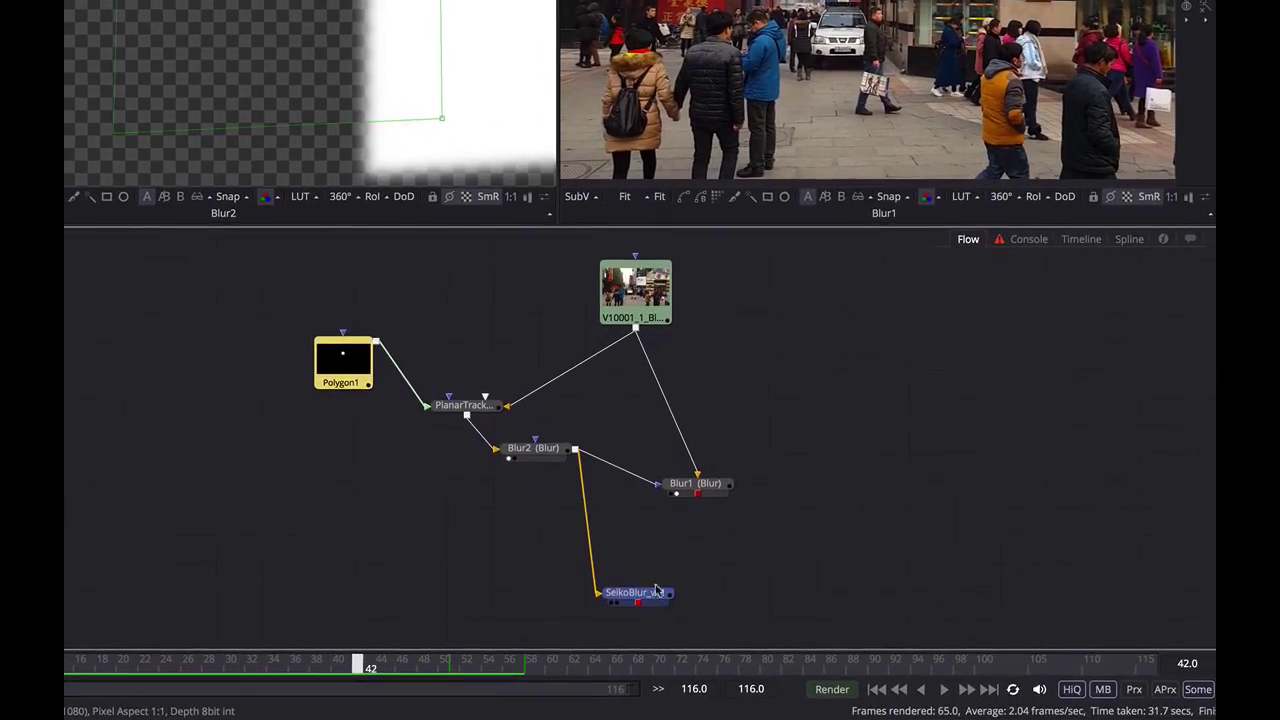
left_click(656, 591)
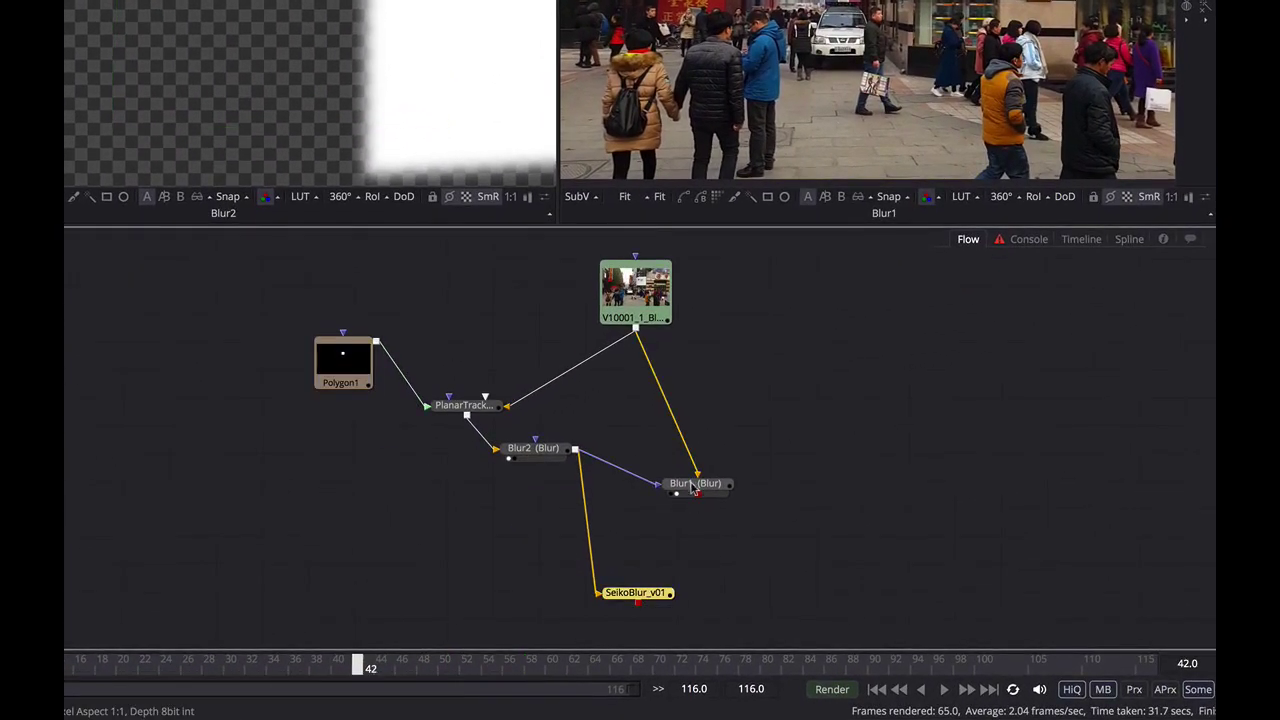
left_click_drag(697, 490, 660, 596)
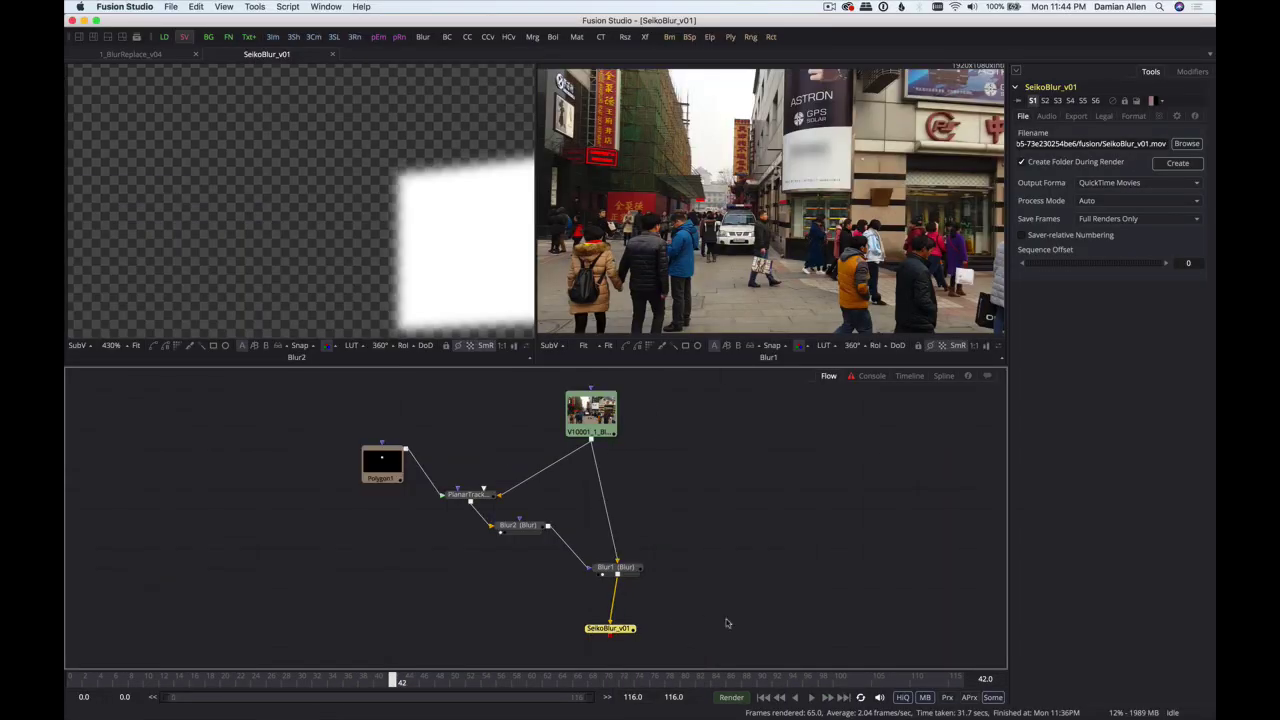
- Render frames 0 to 50 of the composition with the Final configuration
left_click(738, 697)
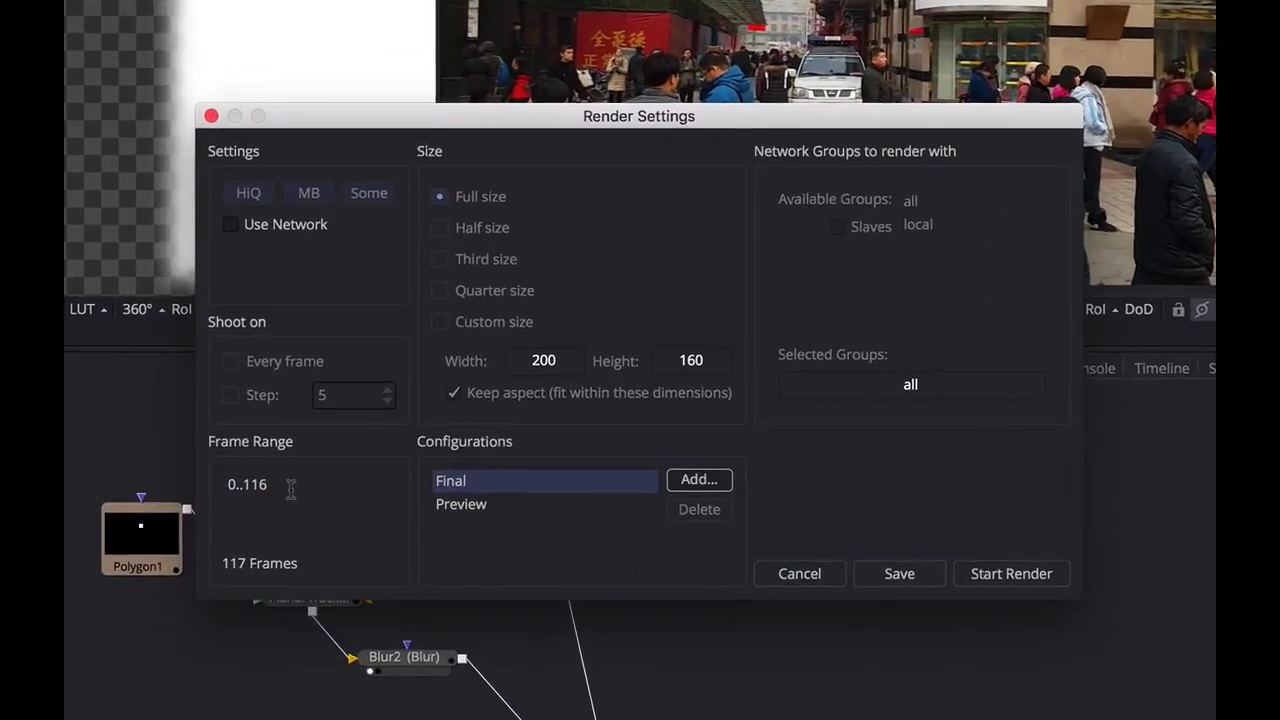
key("BackSpace")
key("BackSpace")
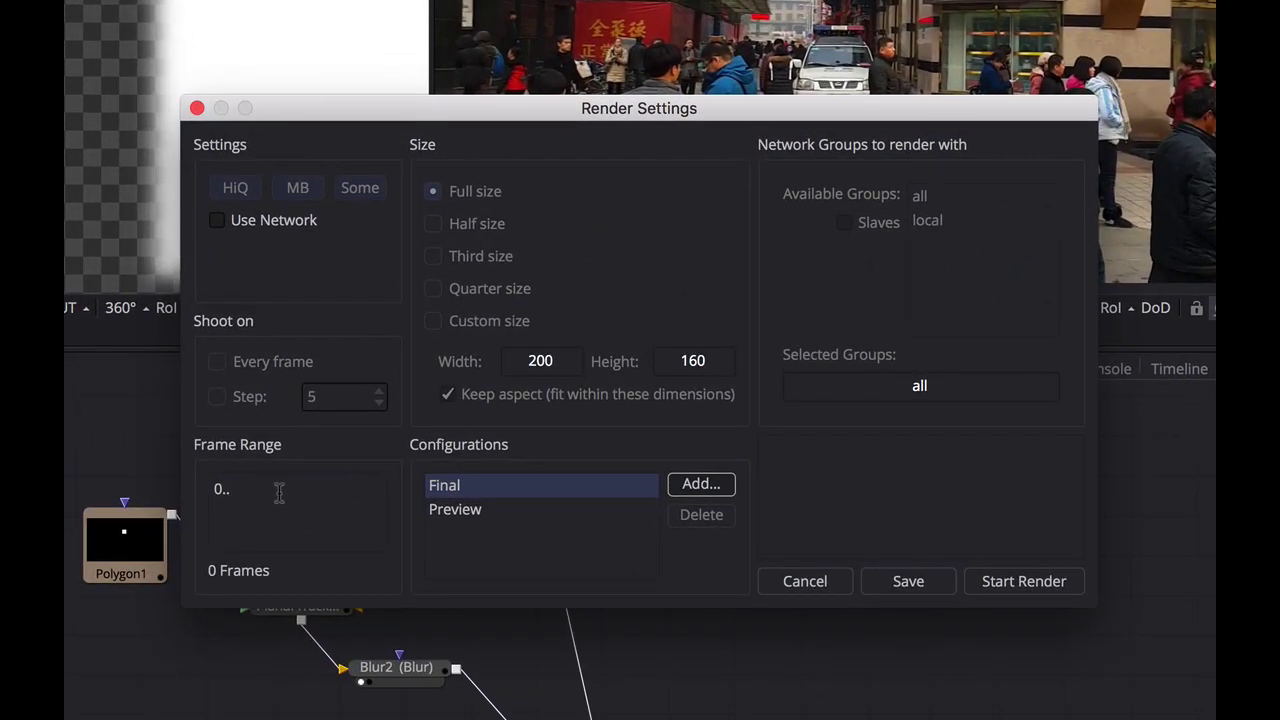
type("50")
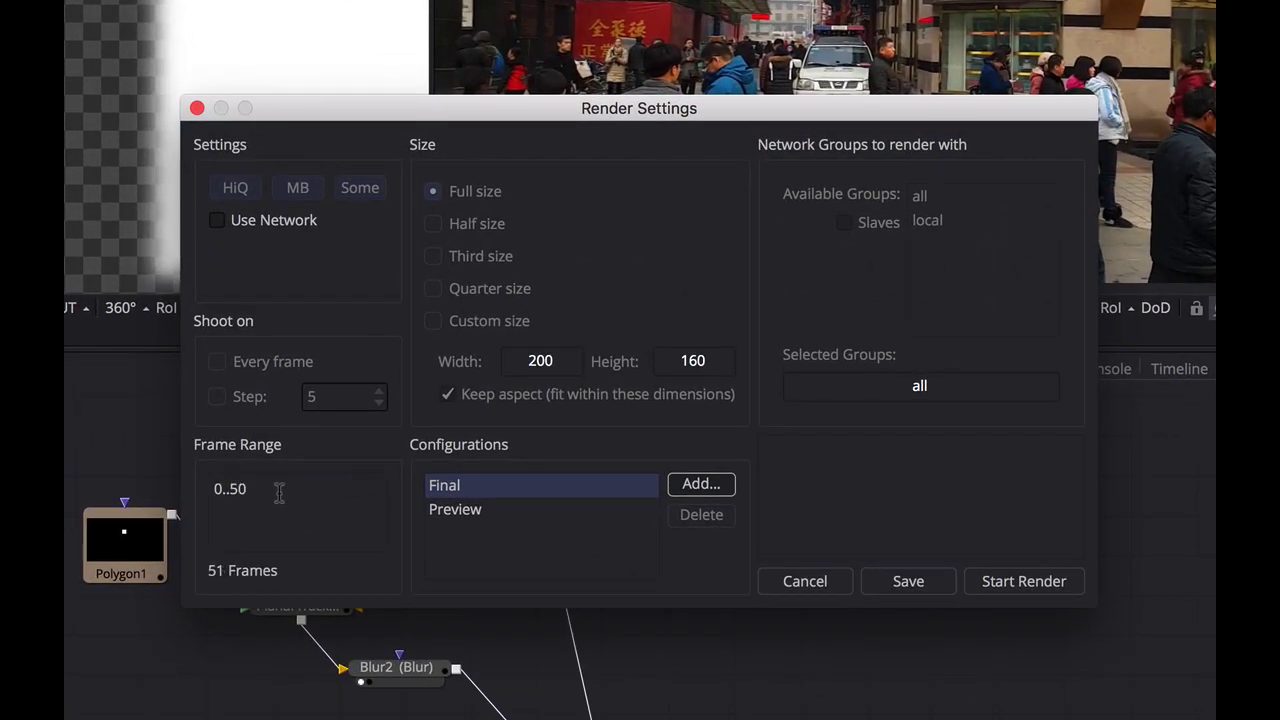
left_click(996, 588)
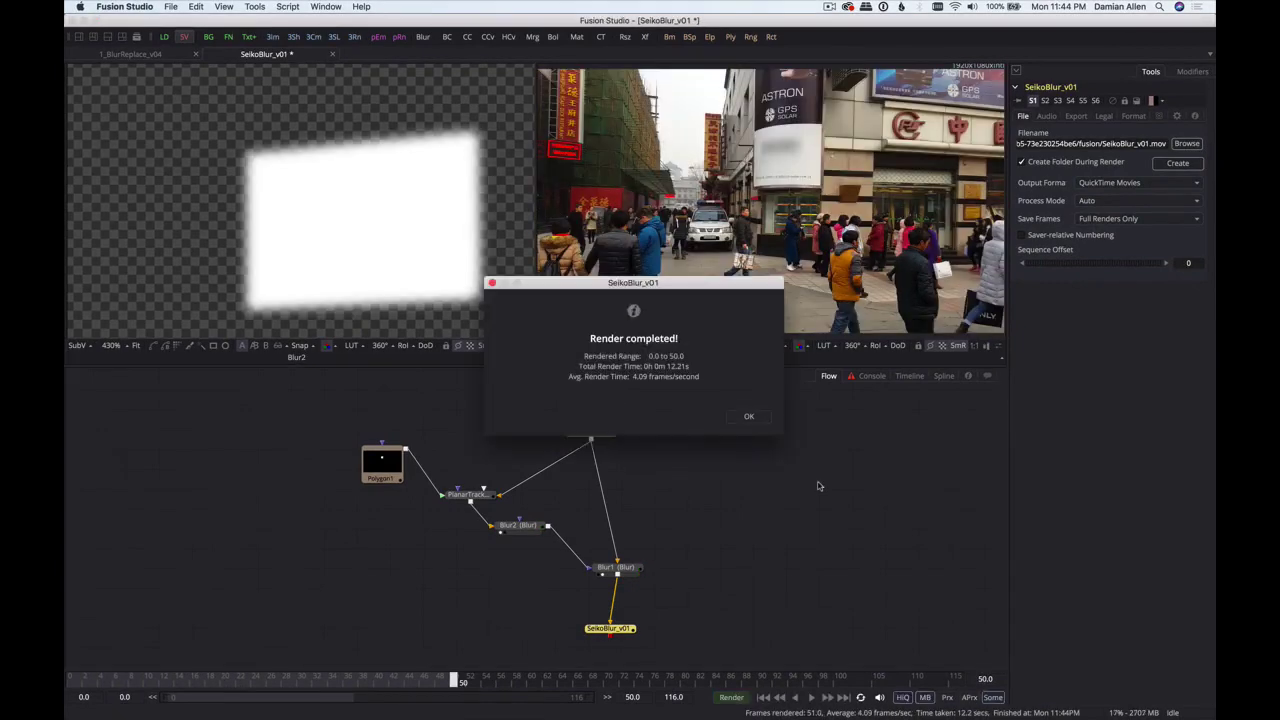
left_click(751, 416)
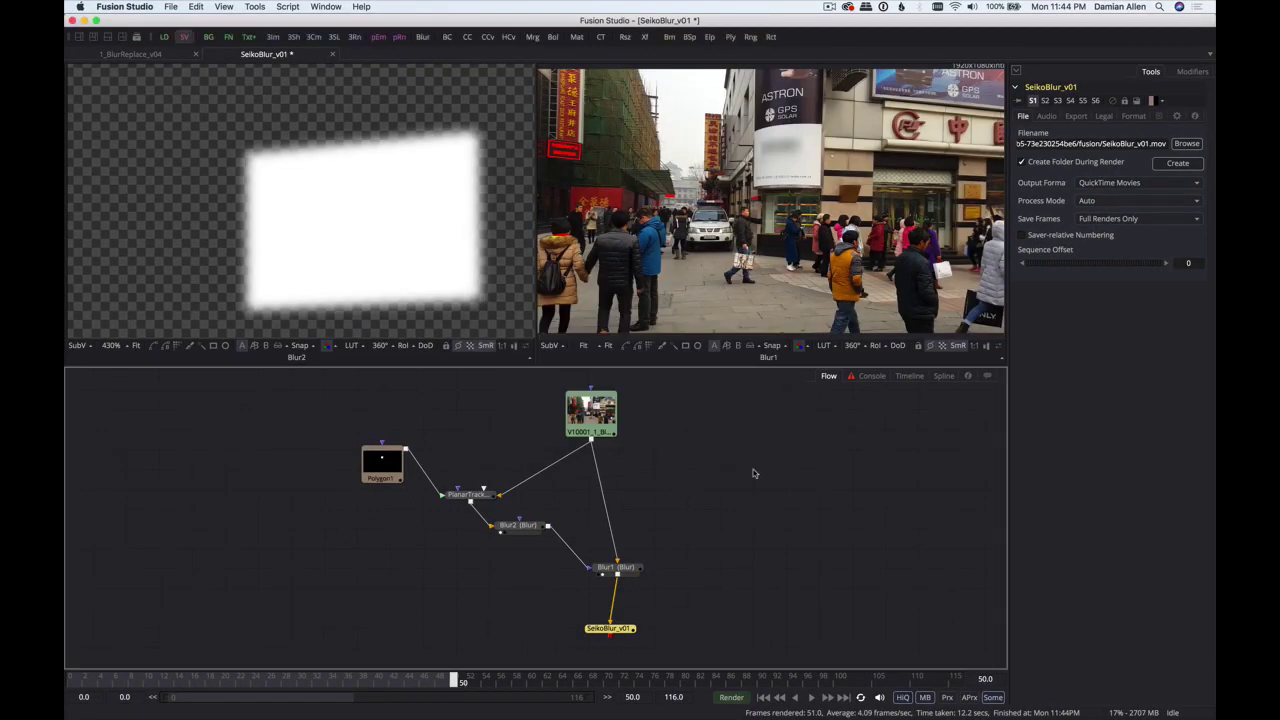
- Switch to DaVinci Resolve, check the rendered SeikoBlur clip in the timeline and create a new Fusion Connect version of it
key("super+Tab")
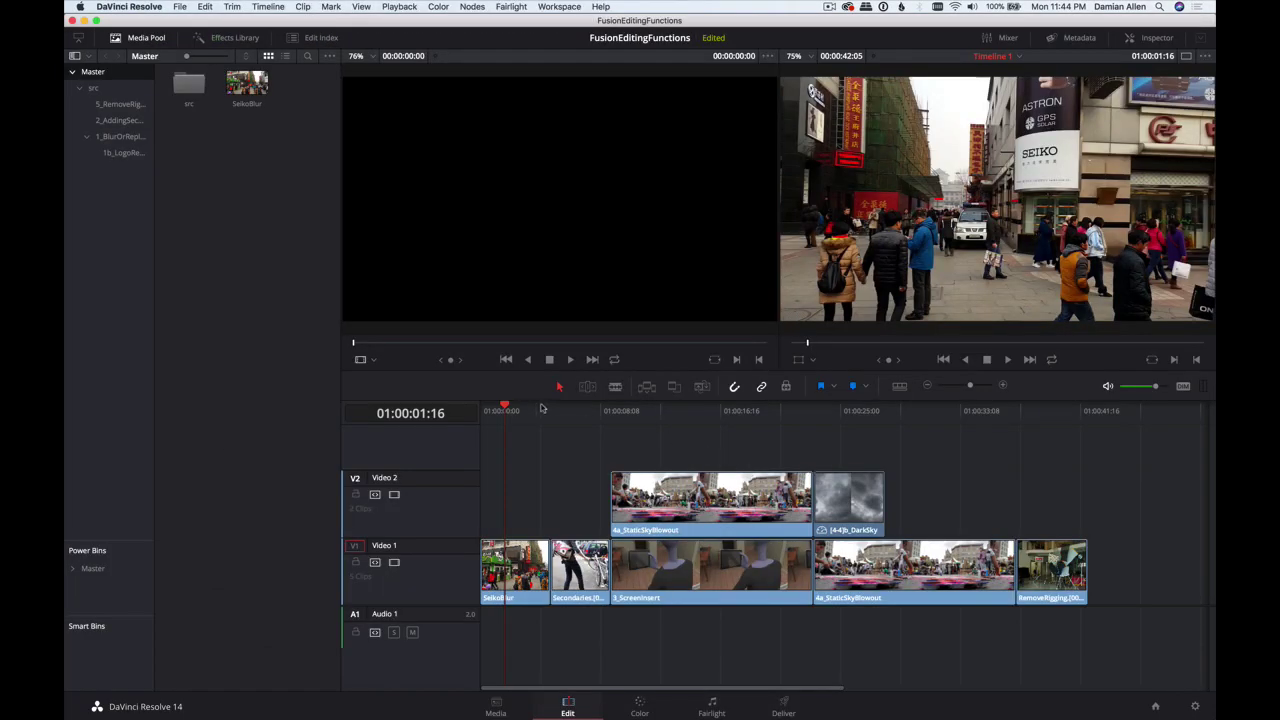
left_click_drag(506, 407, 506, 415)
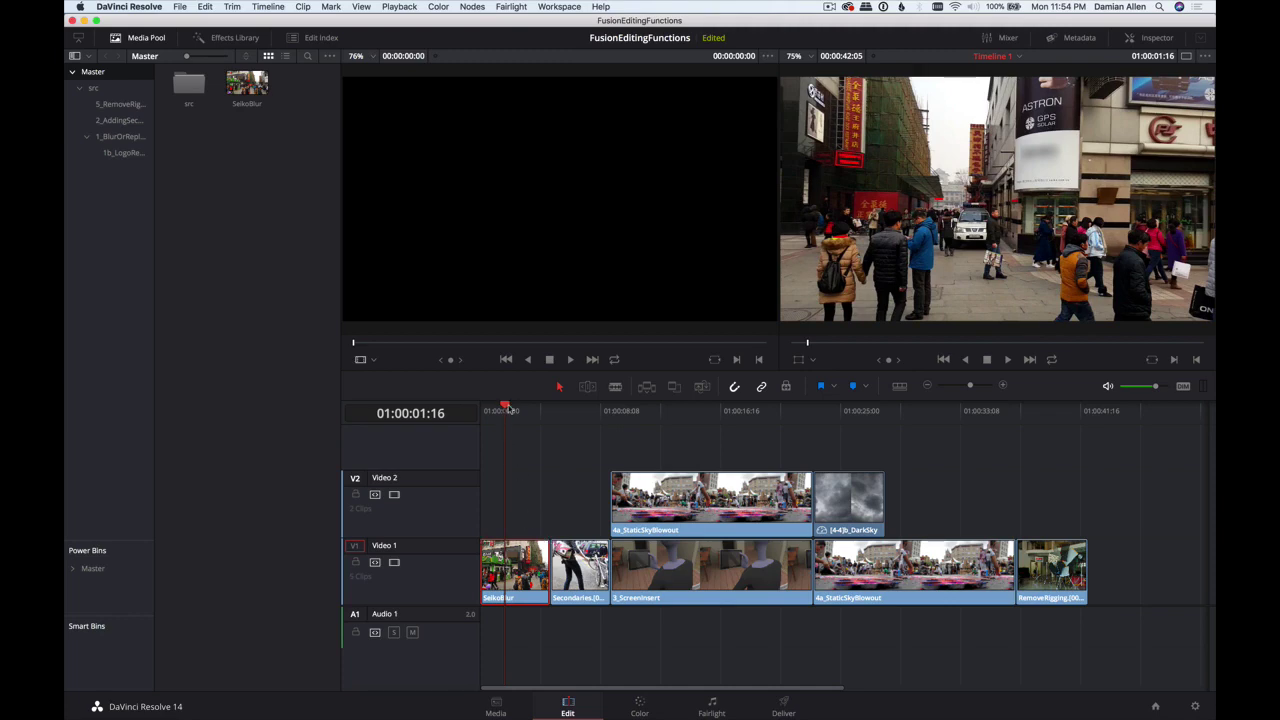
right_click(516, 565)
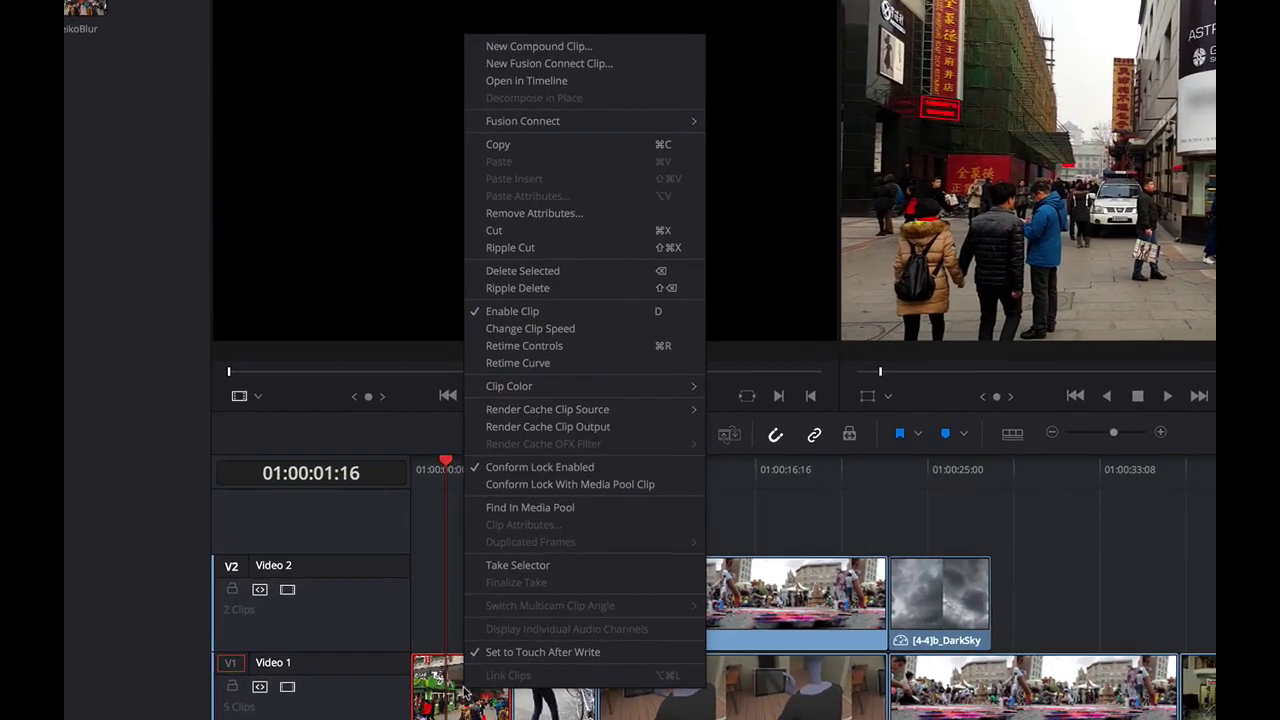
mouse_move(595, 122)
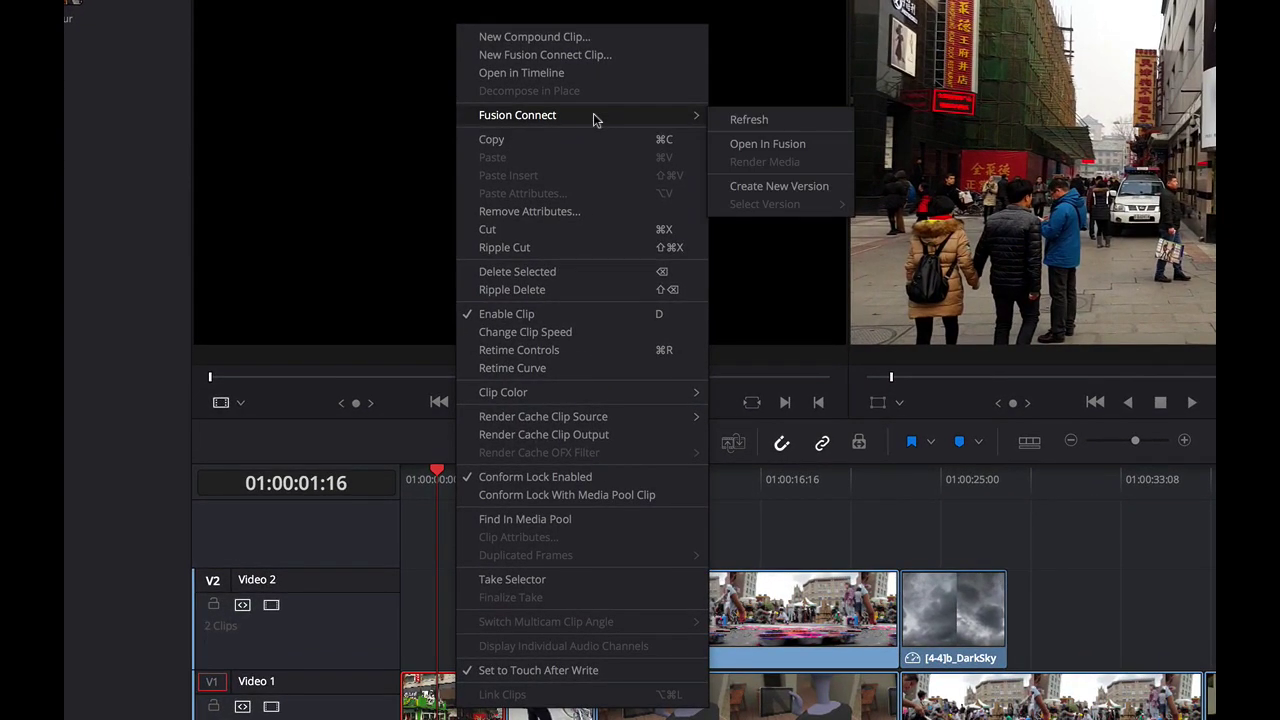
left_click(798, 187)
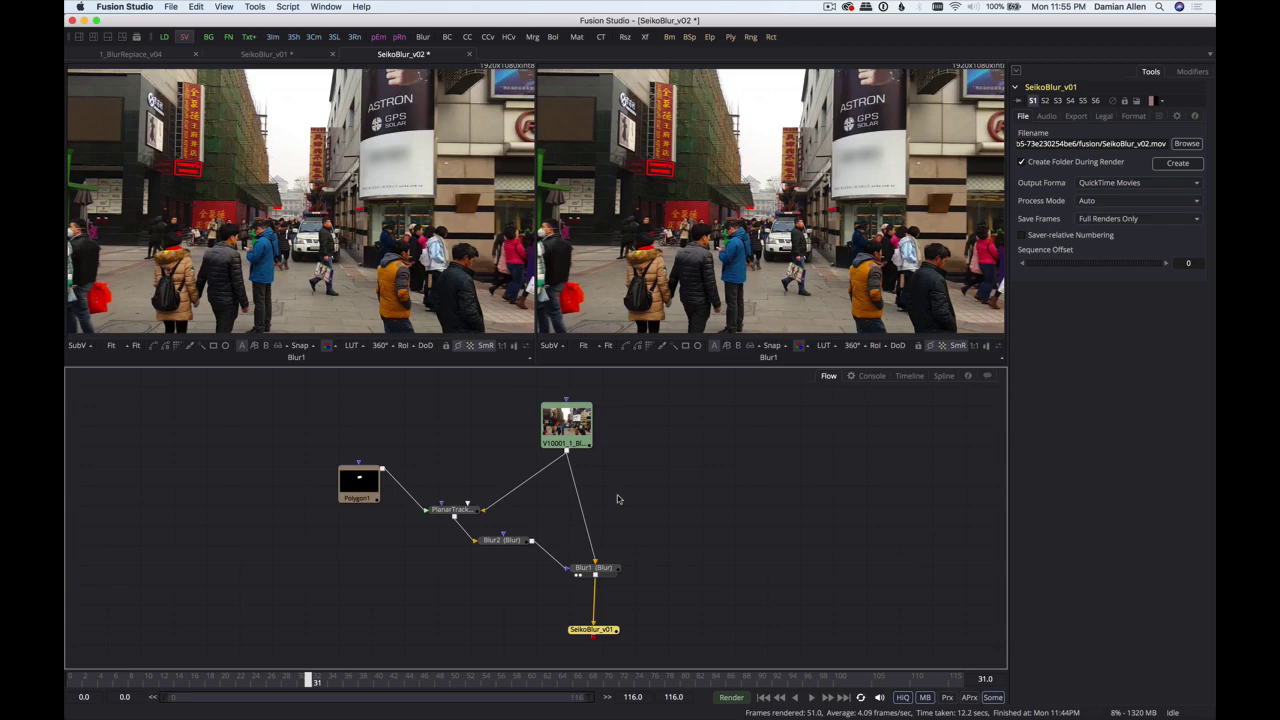
- Add an unconnected Scale node in the empty area of the flow beside the existing node tree
left_click(684, 512)
key("shift+space")
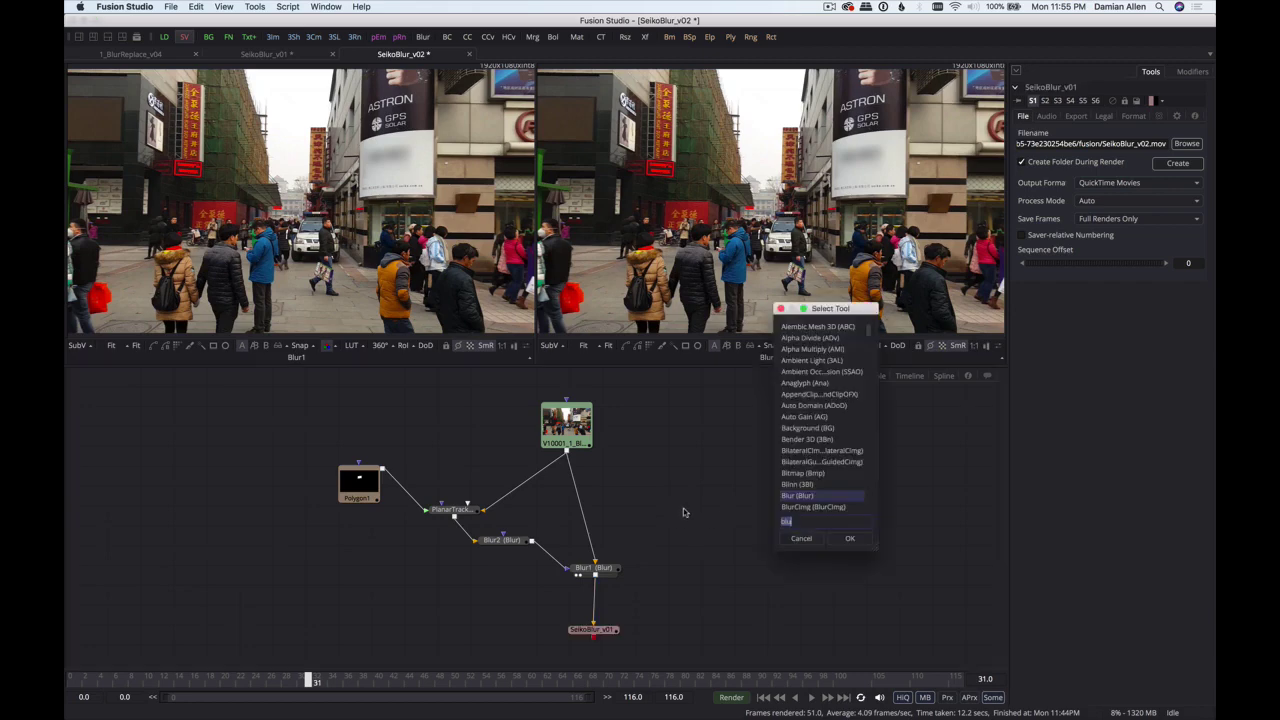
type("sca")
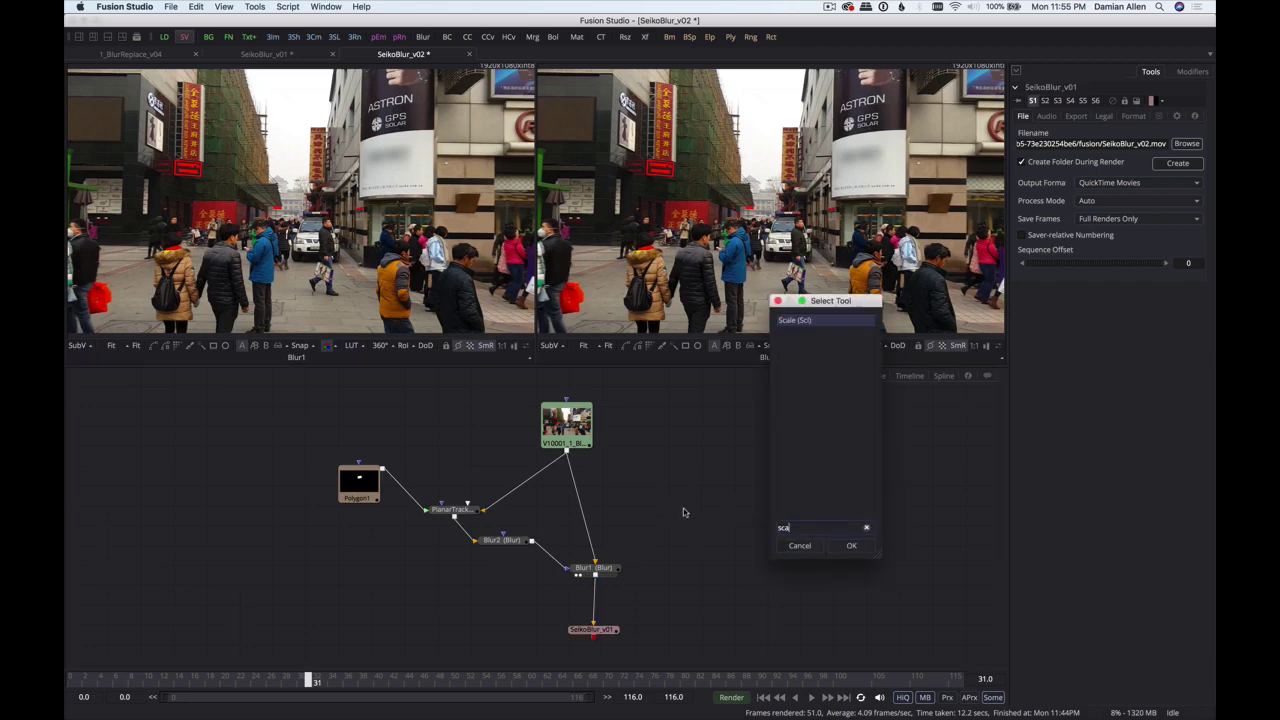
key("Return")
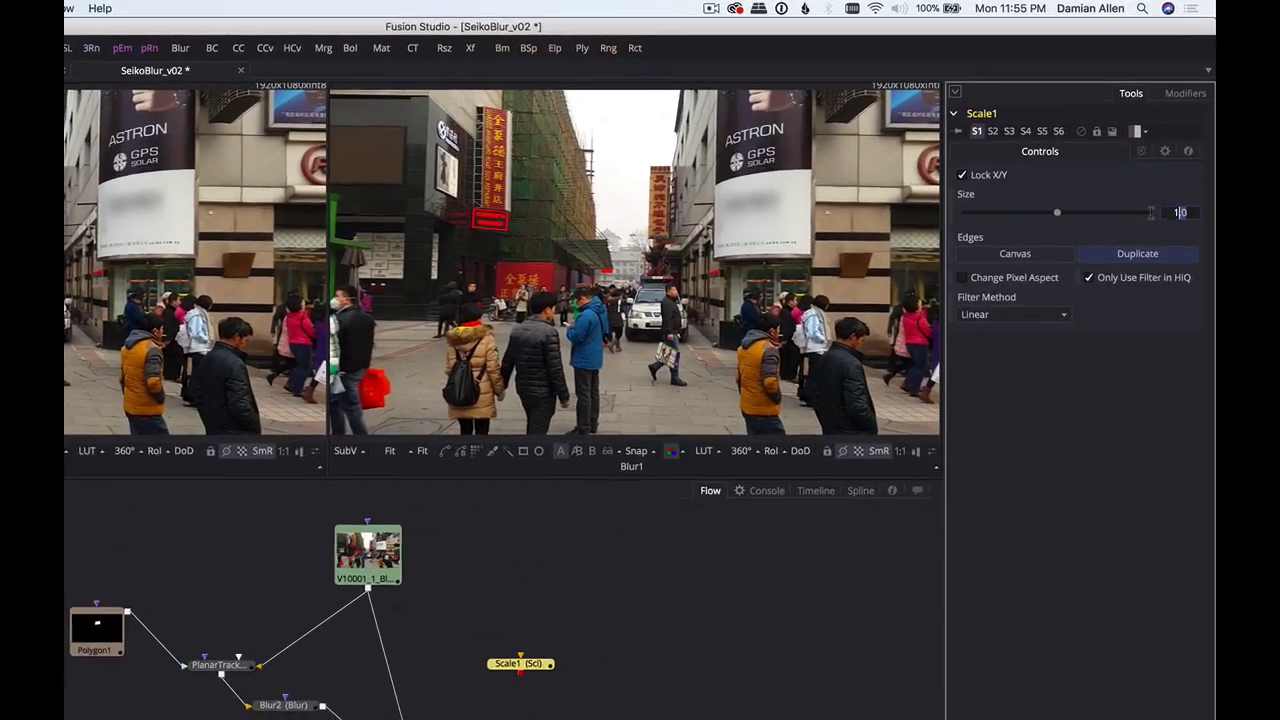
- Set Scale1's size to 0.1, connect the source clip's output to it and show it in the second viewer
left_click(1180, 212)
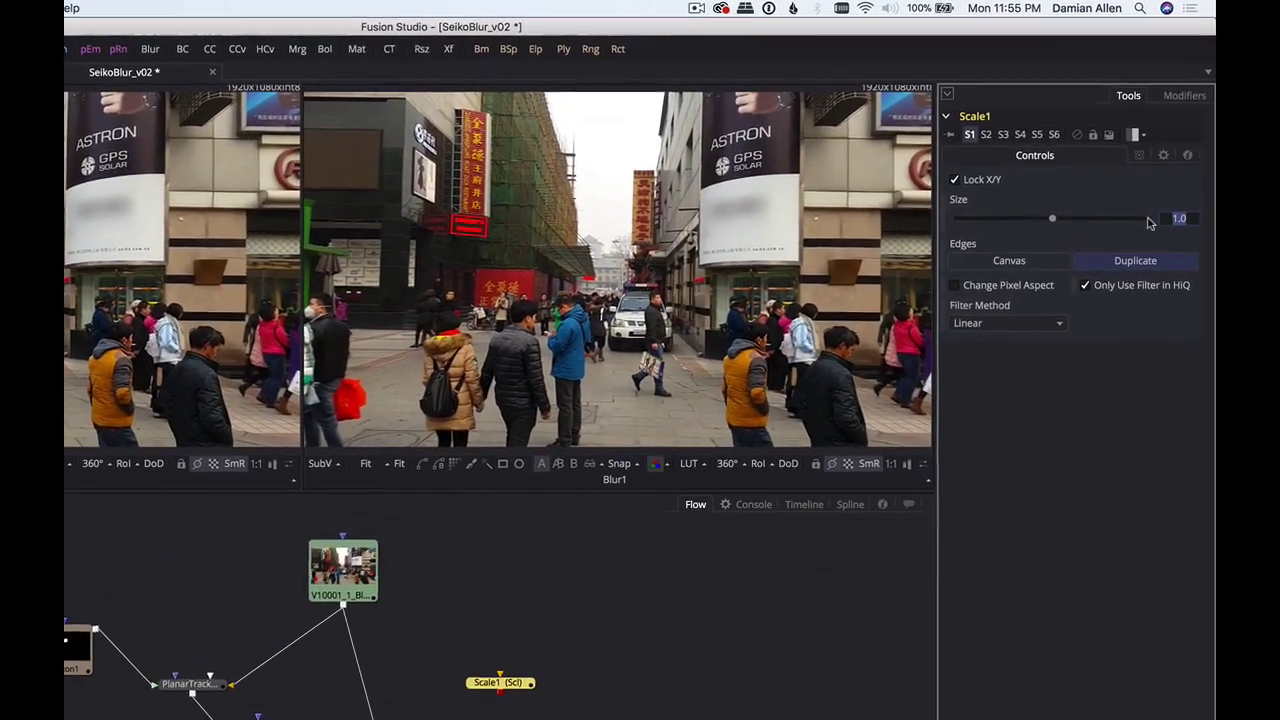
key("BackSpace")
type(".1")
key("Return")
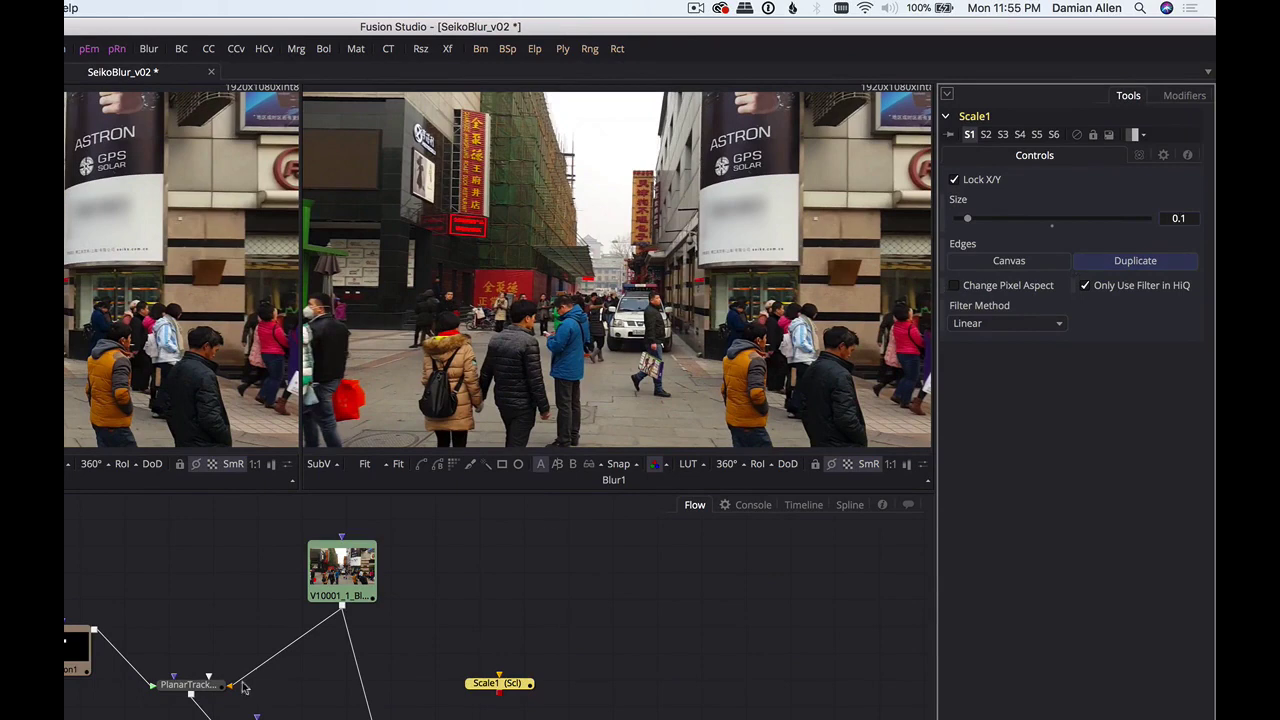
left_click_drag(343, 608, 507, 690)
key("2")
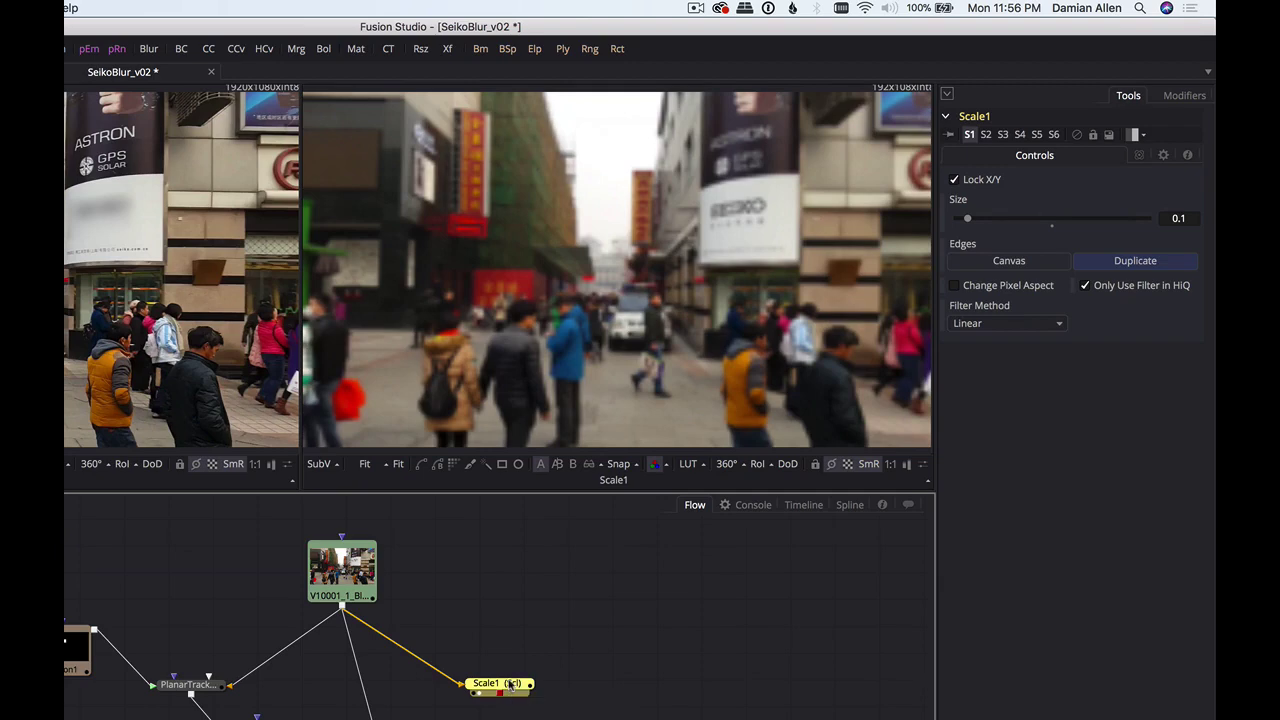
- Compare the Nearest Neighbor and Box filter methods on Scale1 and settle on Nearest Neighbor
left_click(1020, 324)
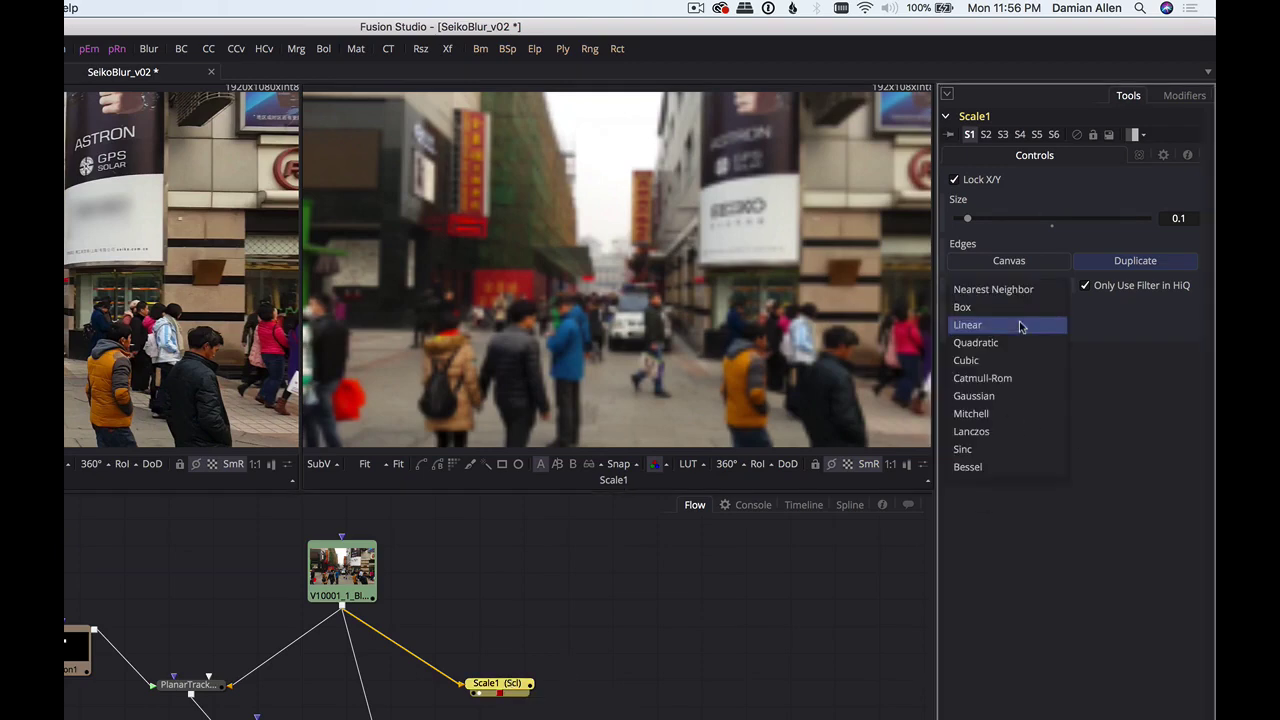
left_click(1028, 294)
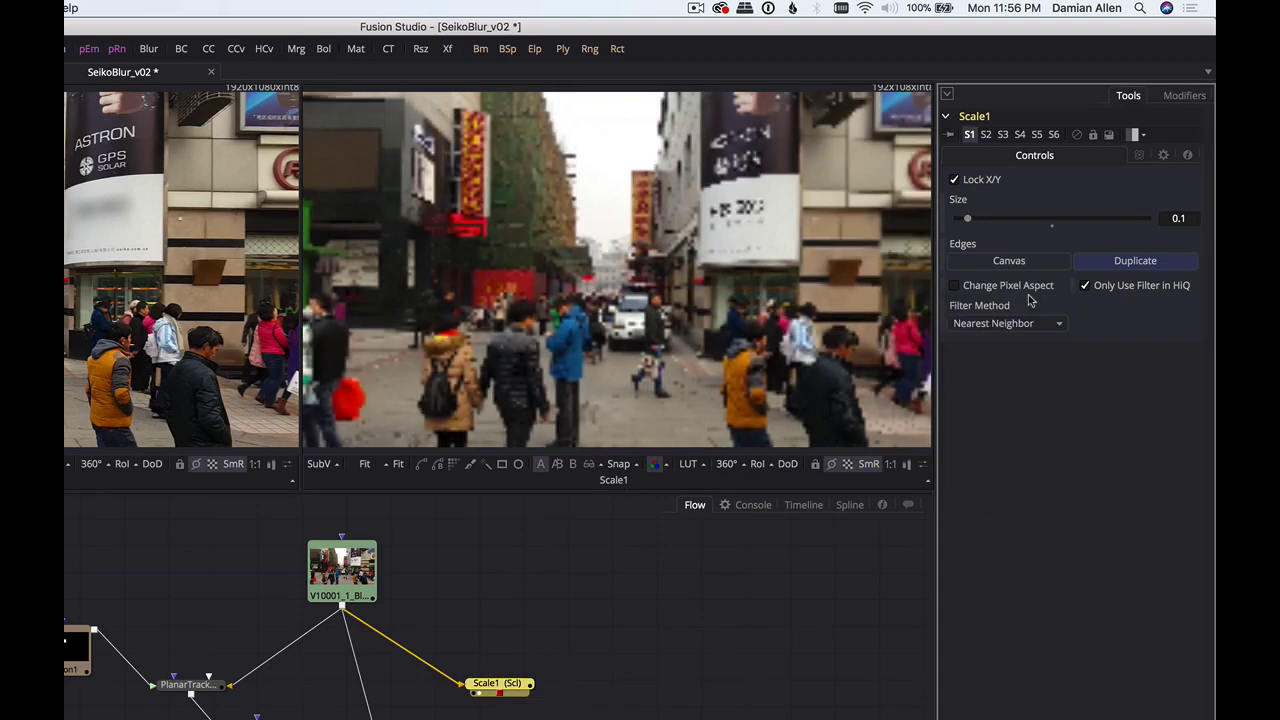
left_click(1023, 325)
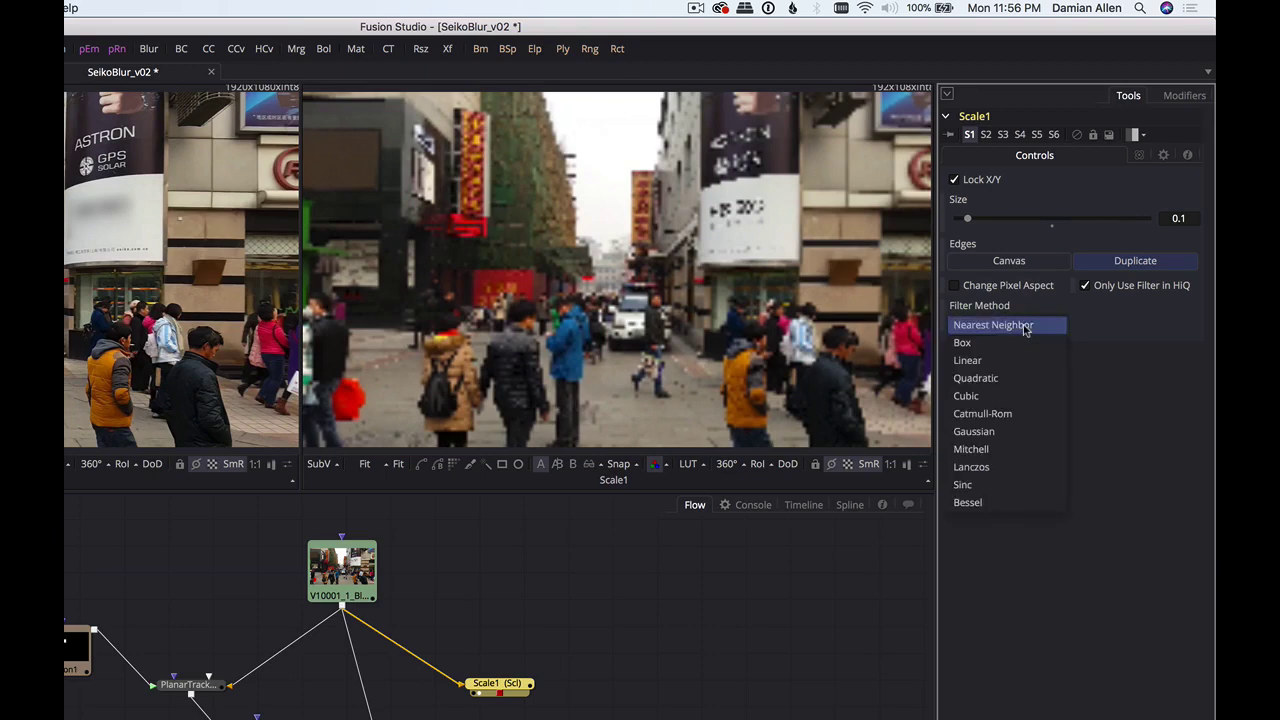
left_click(1023, 342)
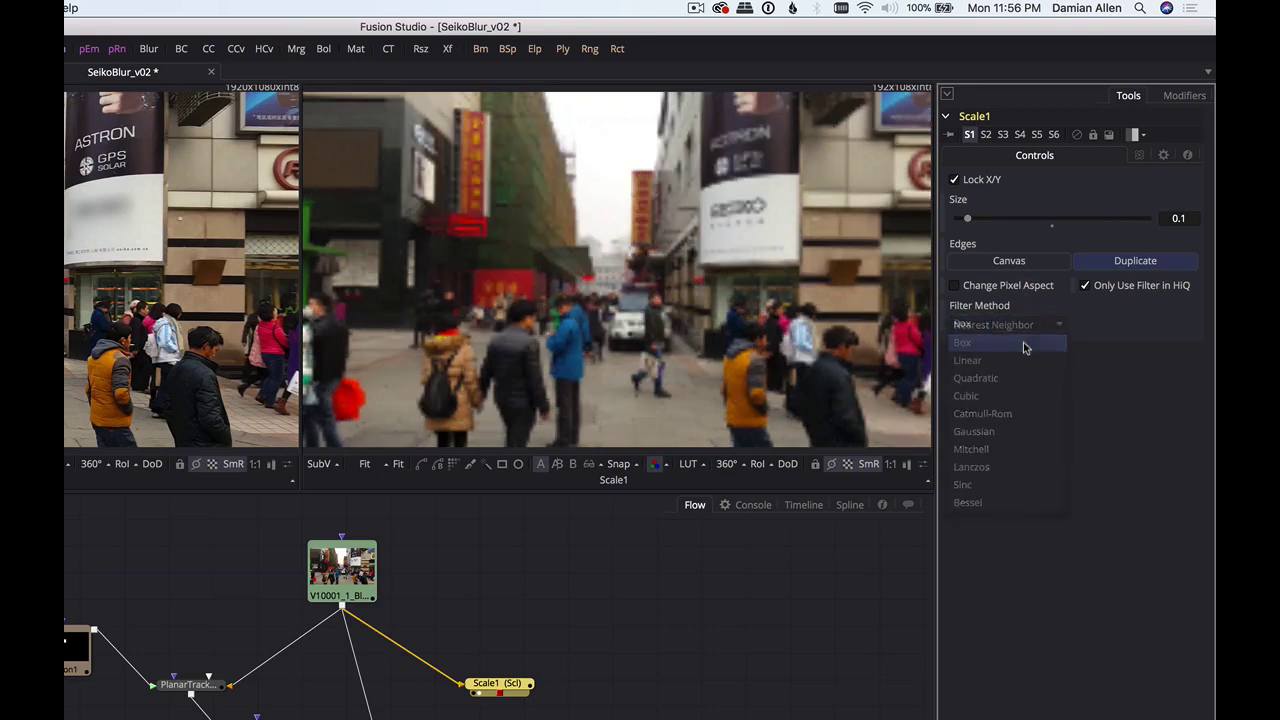
left_click(1023, 327)
left_click(1020, 307)
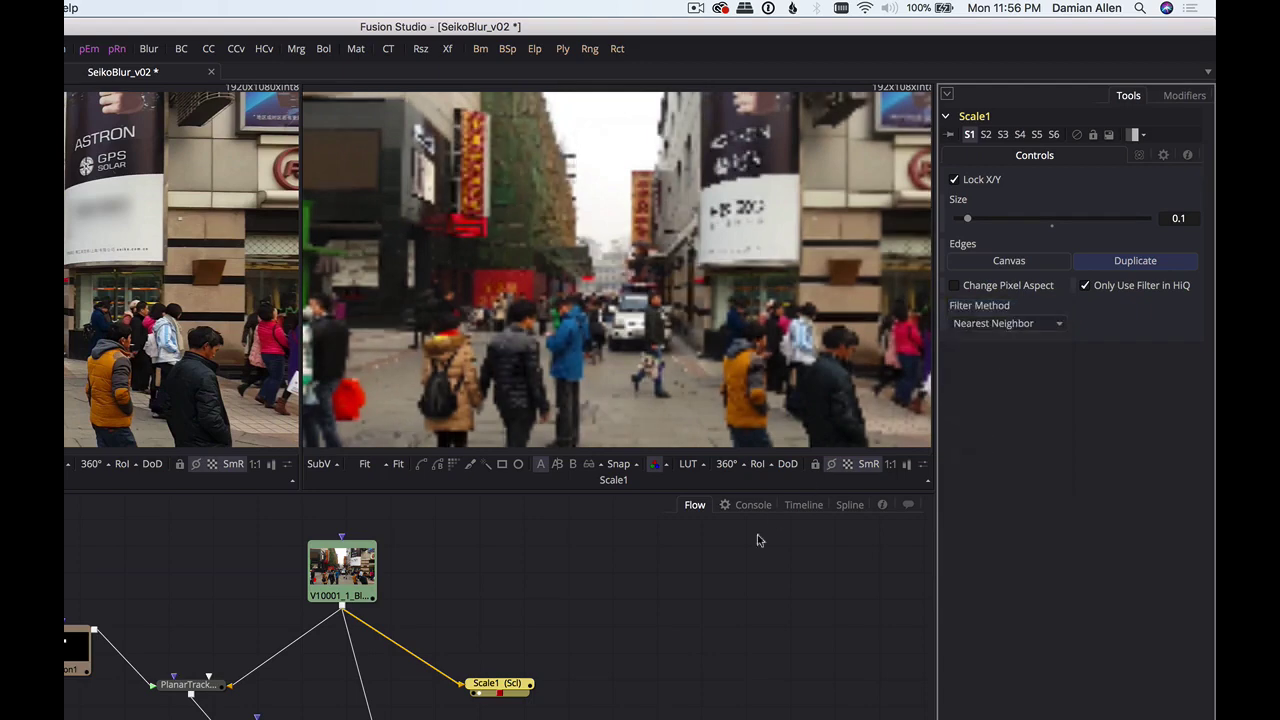
- Add a second Scale node directly after Scale1 and set its size to 10
left_click_drag(502, 690, 517, 675)
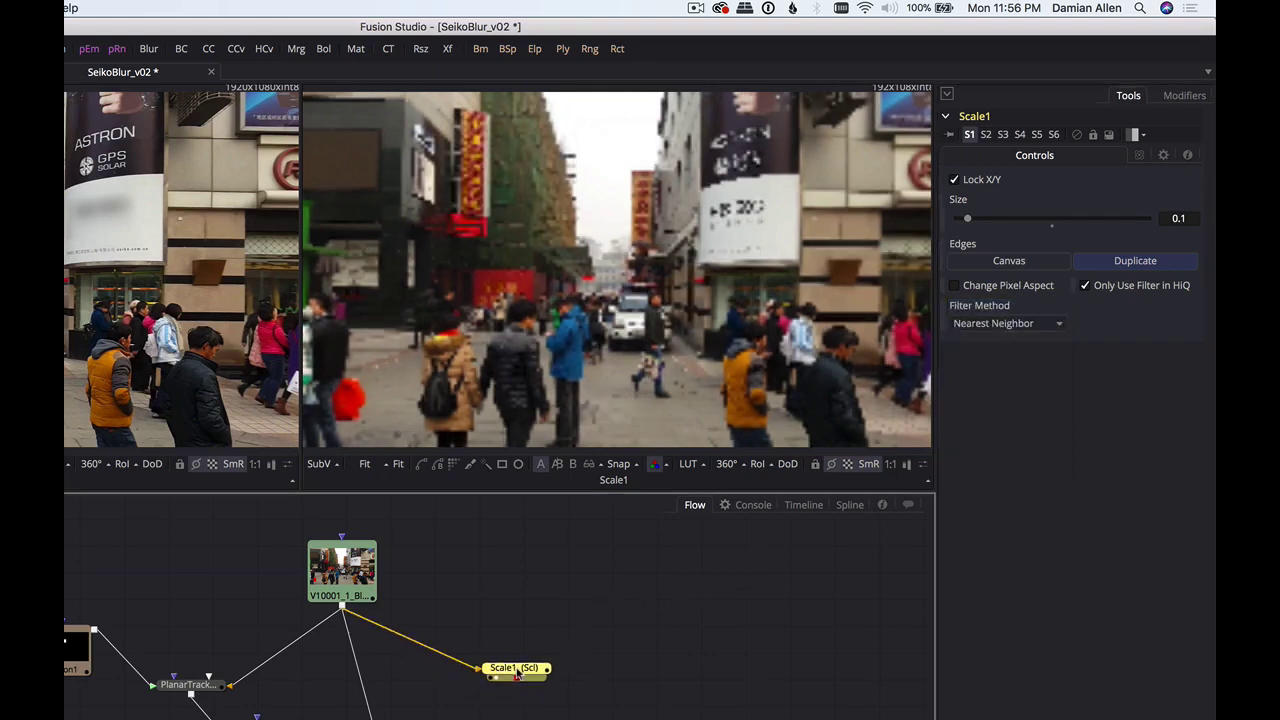
key("ctrl+space")
type("sc")
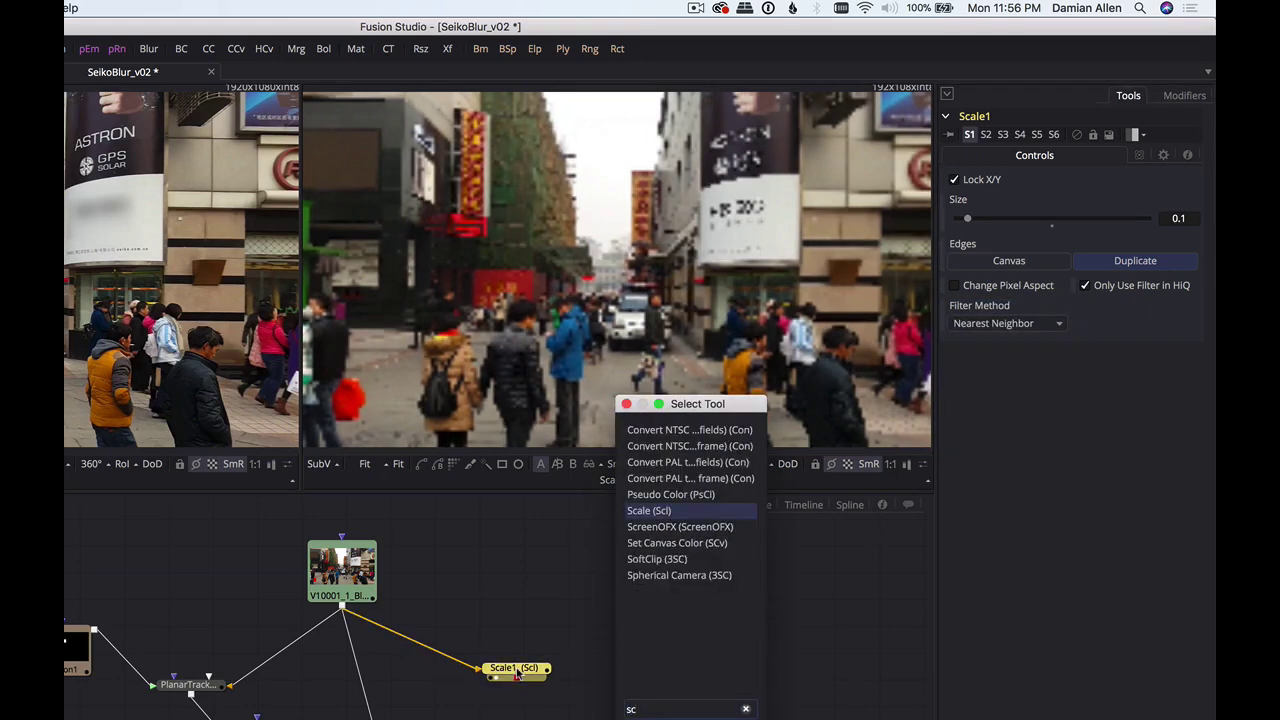
key("Return")
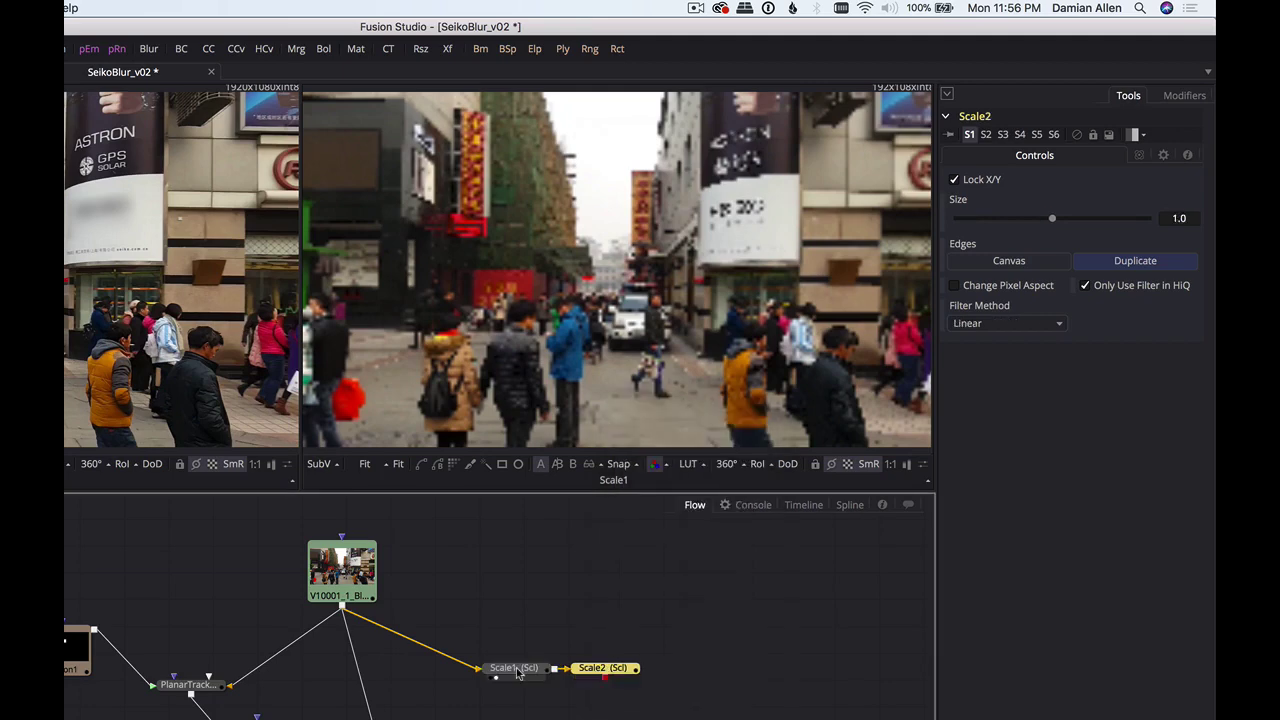
left_click(1181, 218)
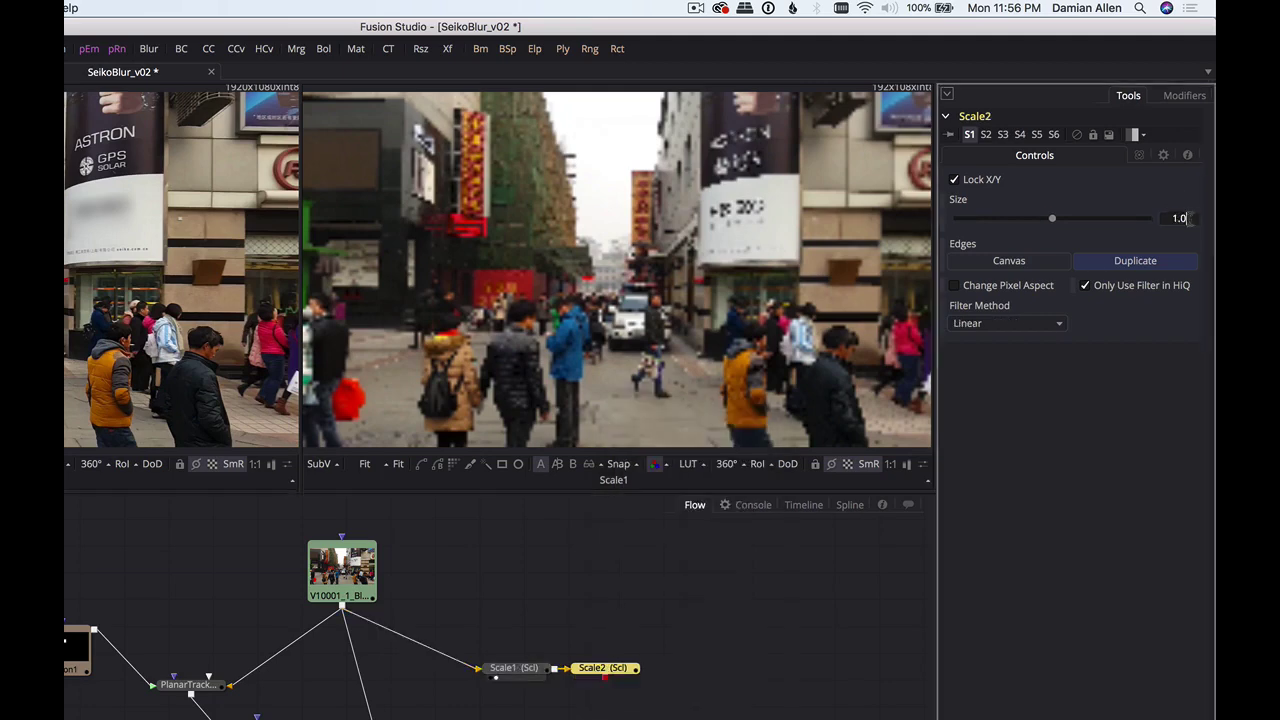
type("10")
key("Return")
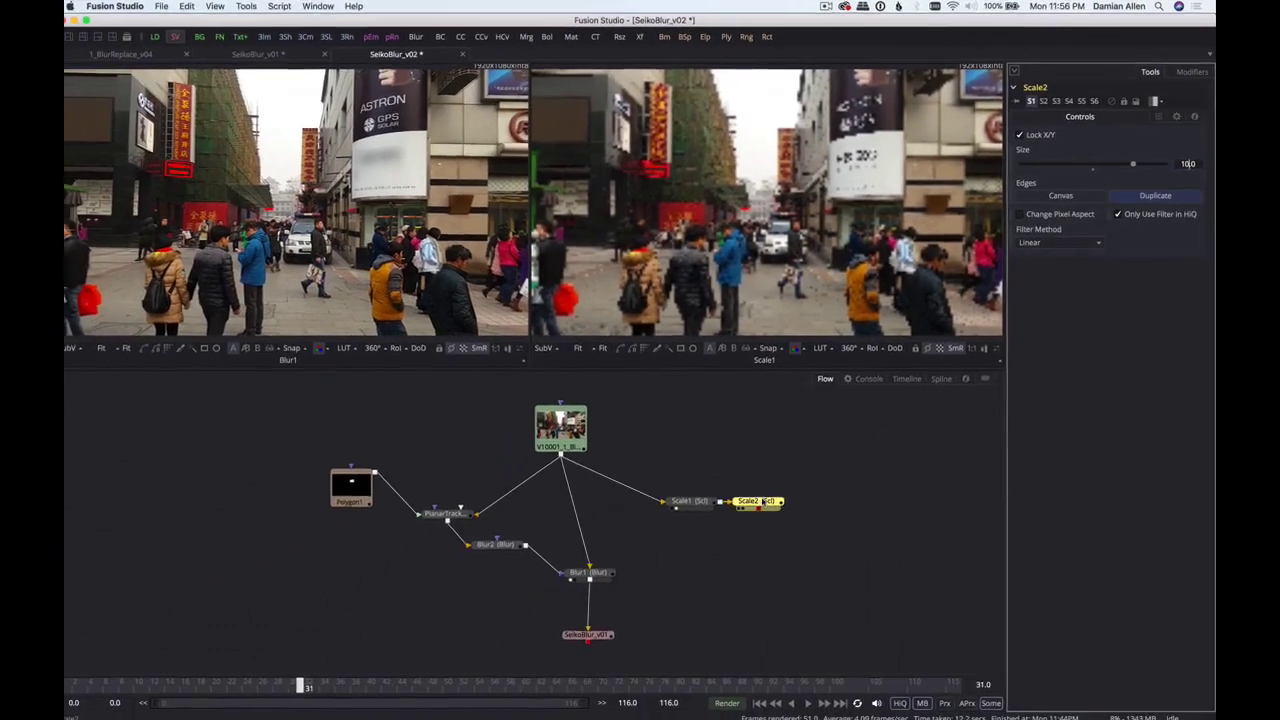
- Place Scale2 below Scale1 in the flow and show it at 100% in the second viewer
left_click_drag(763, 502, 701, 544)
left_click(877, 215)
key("ctrl+1")
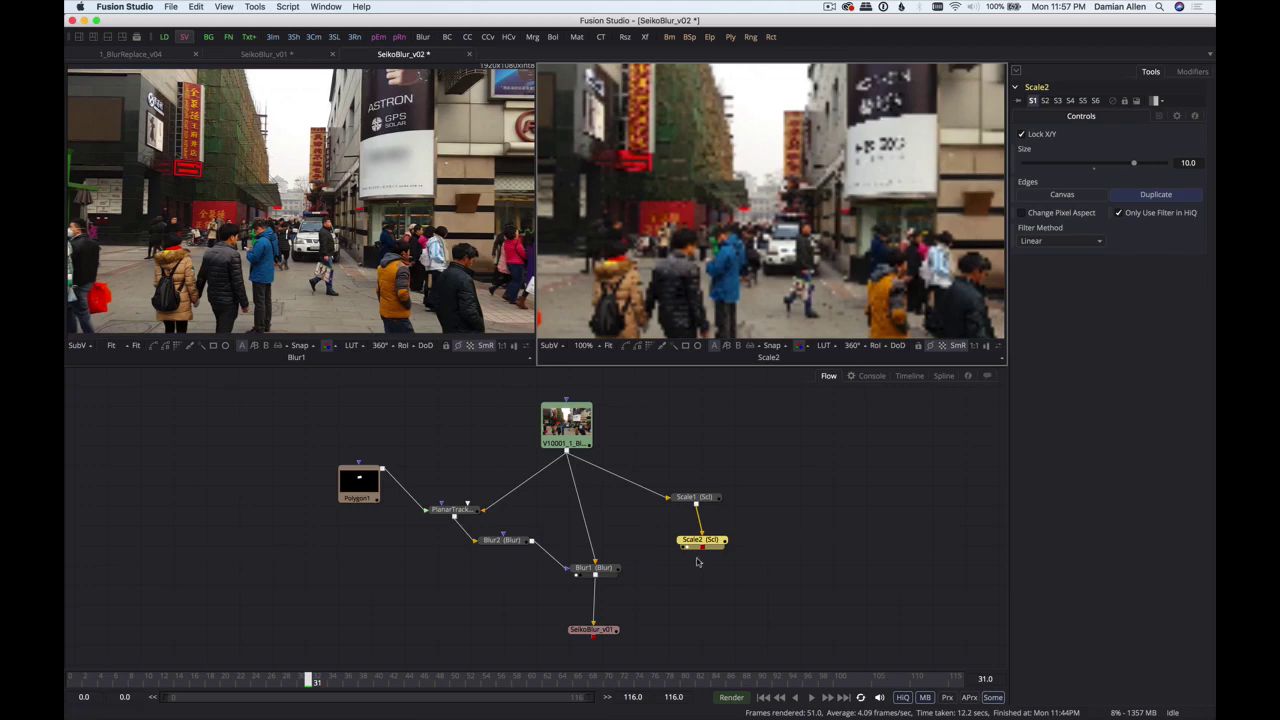
left_click_drag(702, 541, 697, 561)
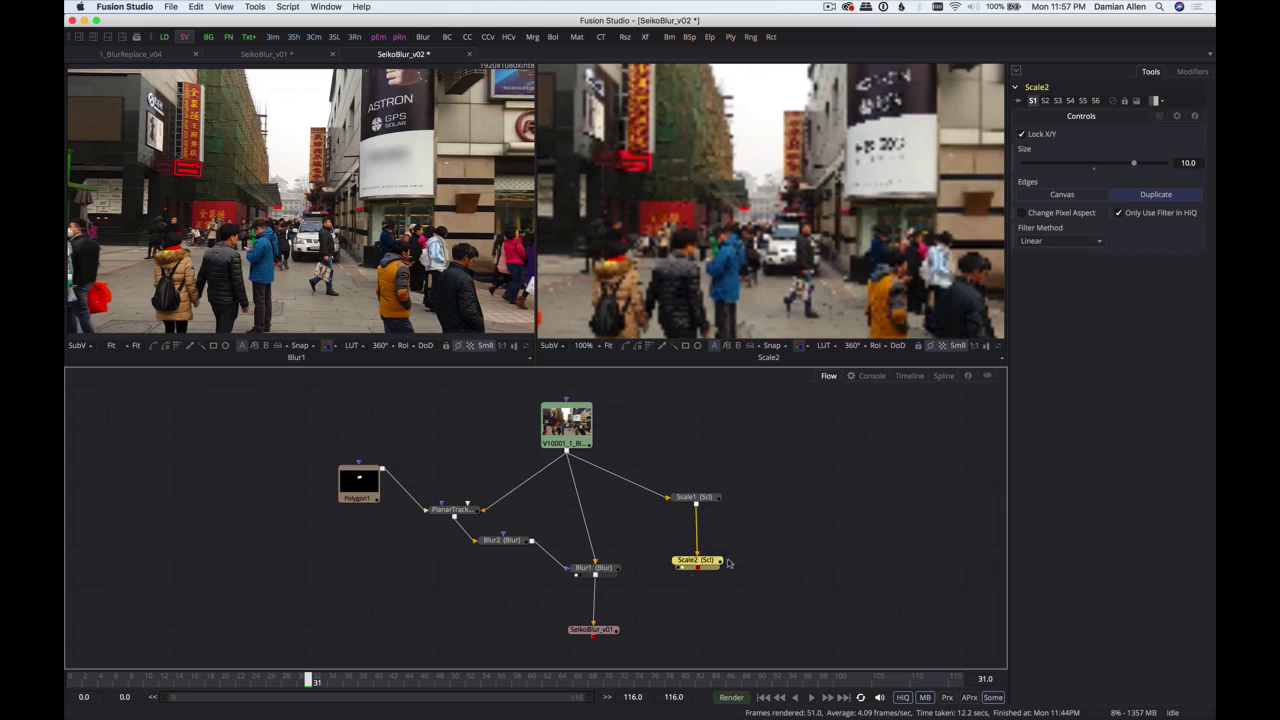
left_click_drag(698, 562, 707, 557)
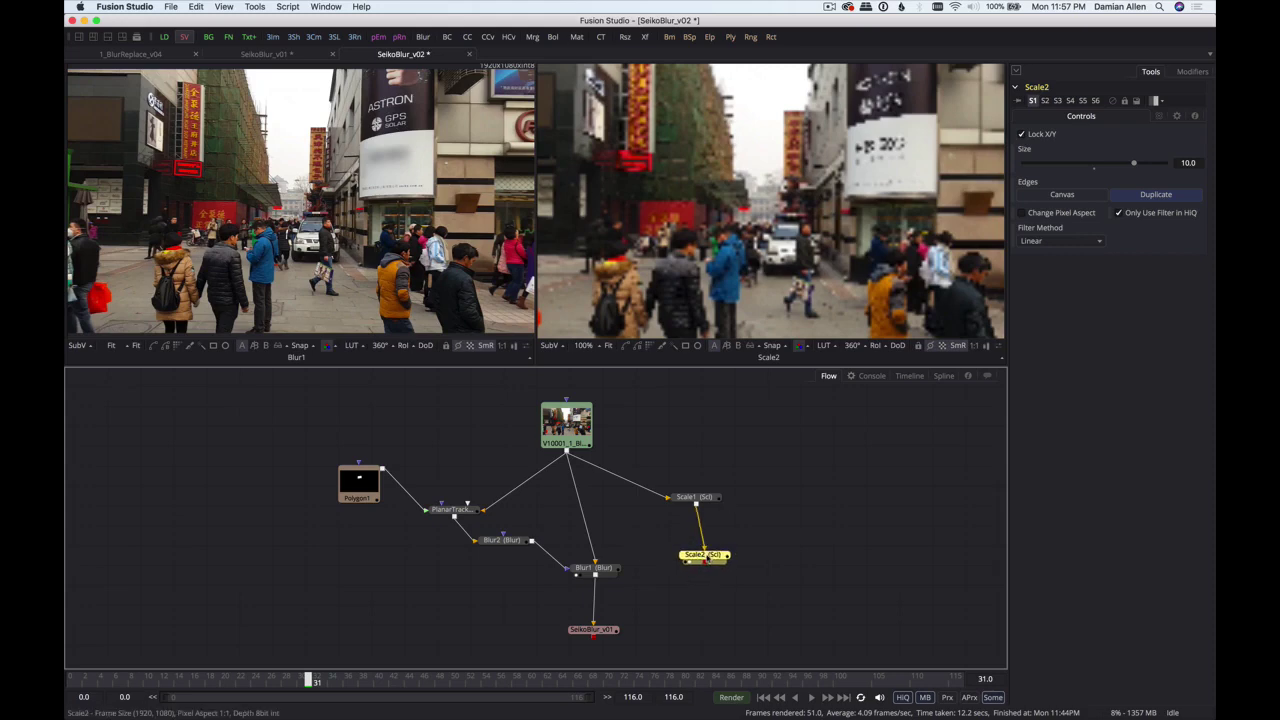
- Add a Merge node below Scale2, using Scale2 as foreground, the source clip as background and Blur2's output as its mask
key("shift+space")
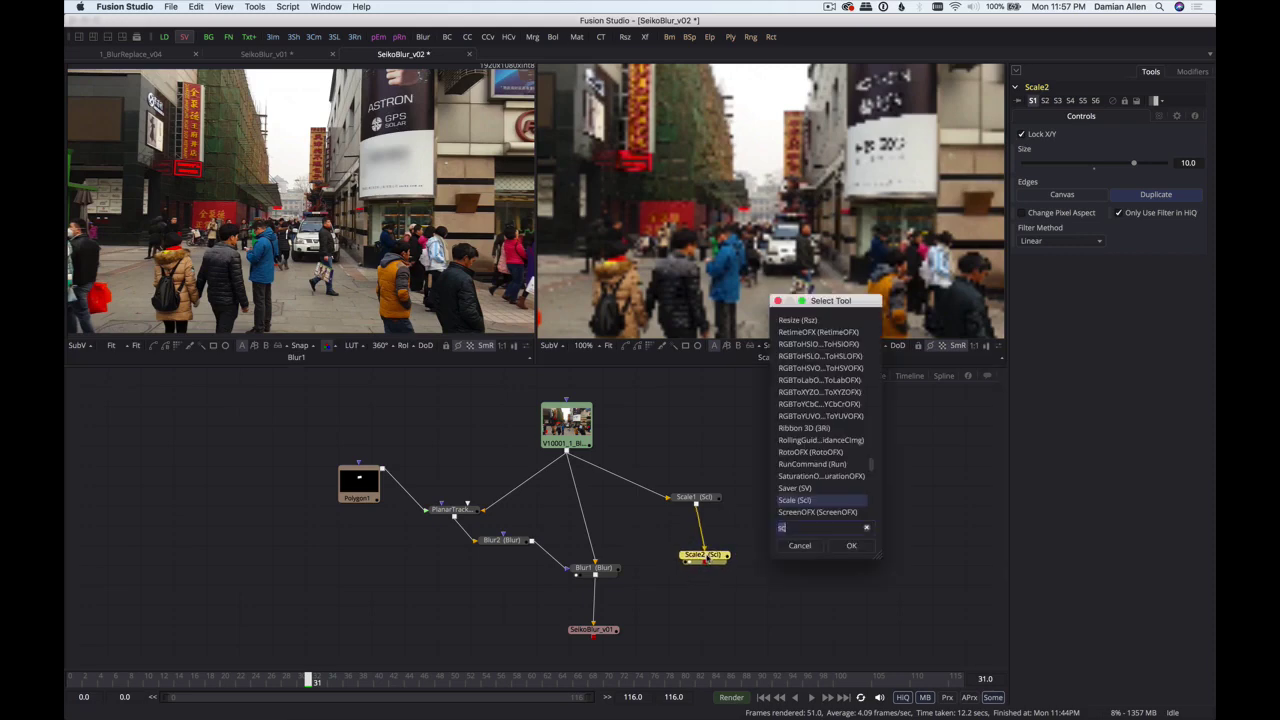
type("mer")
key("Return")
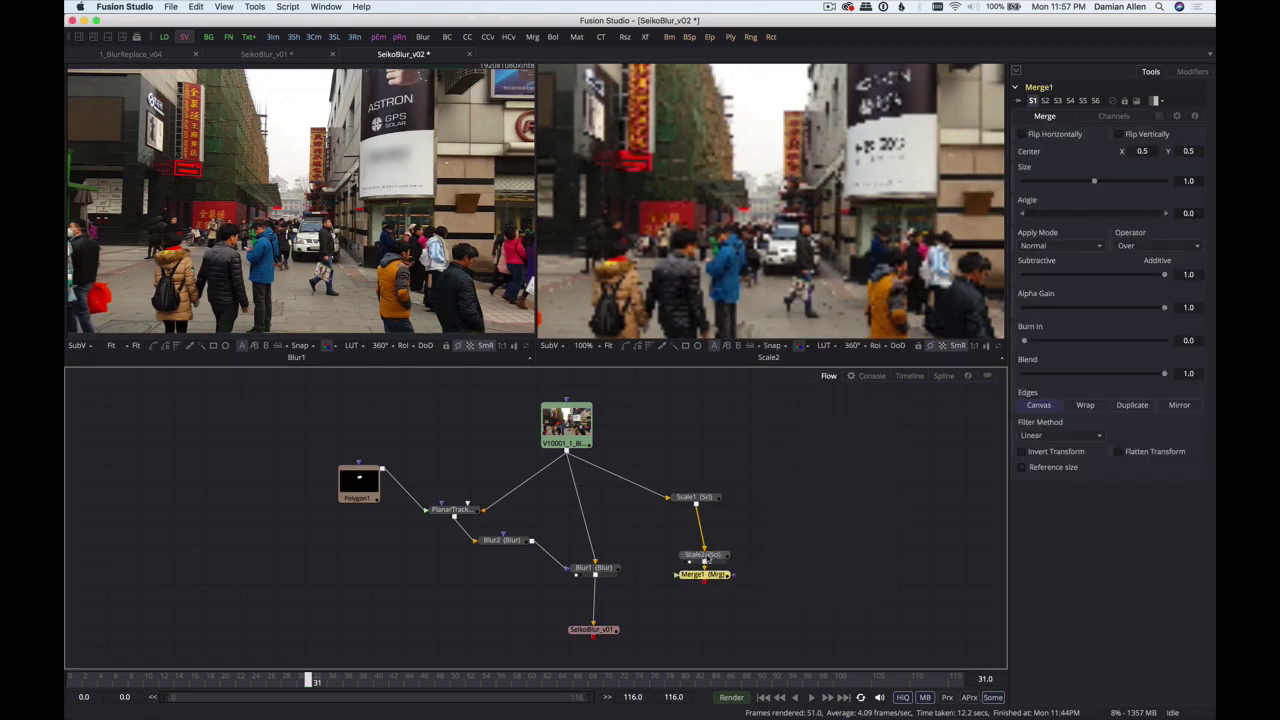
left_click_drag(710, 565, 709, 606)
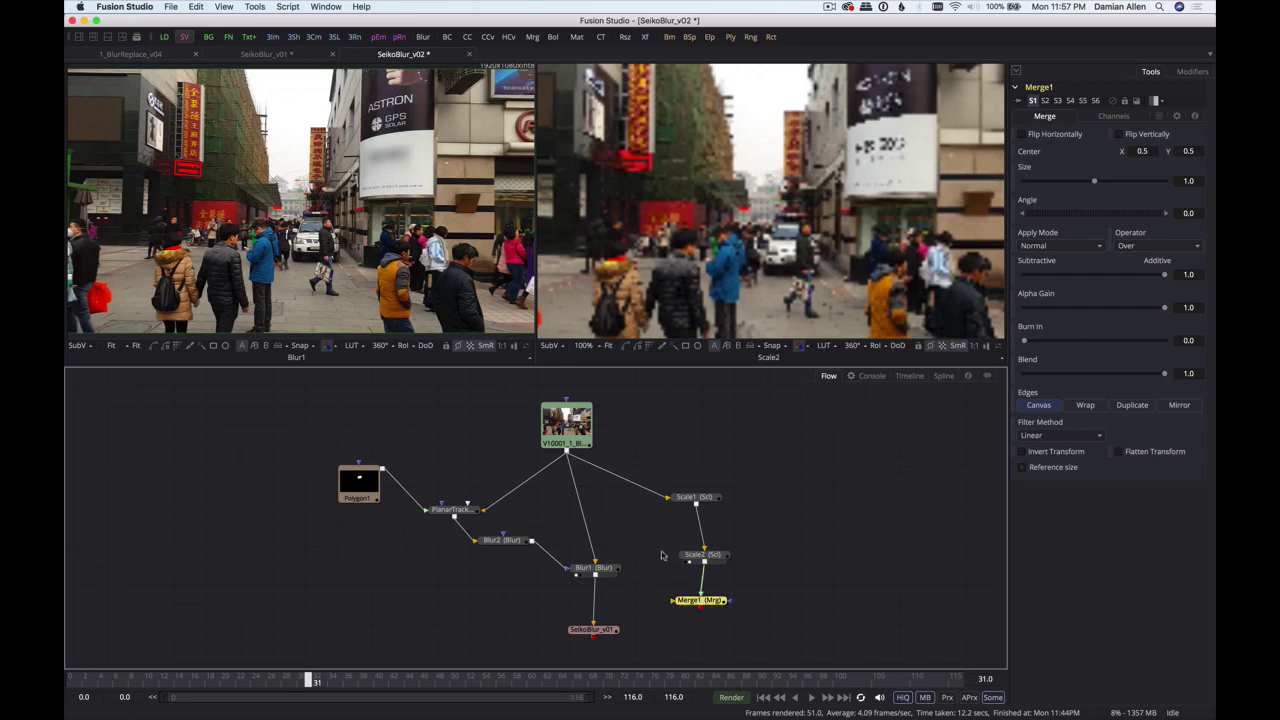
left_click_drag(567, 451, 698, 606)
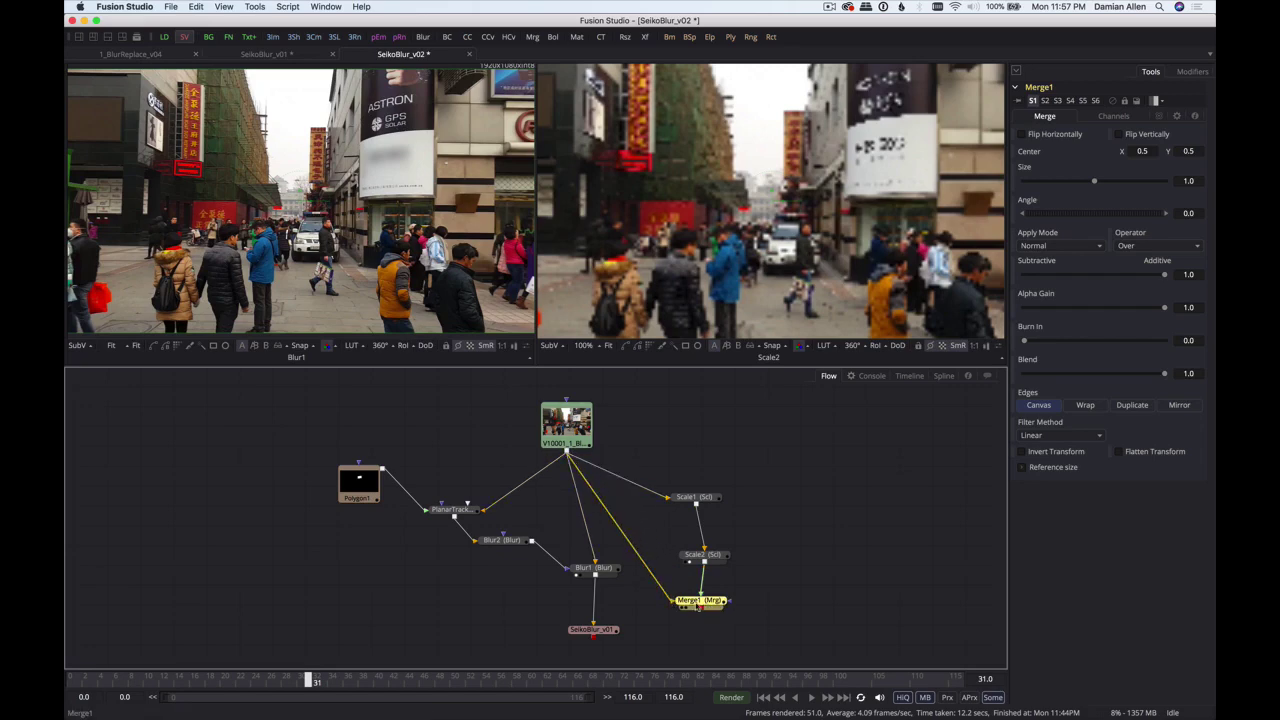
left_click_drag(703, 606, 533, 543)
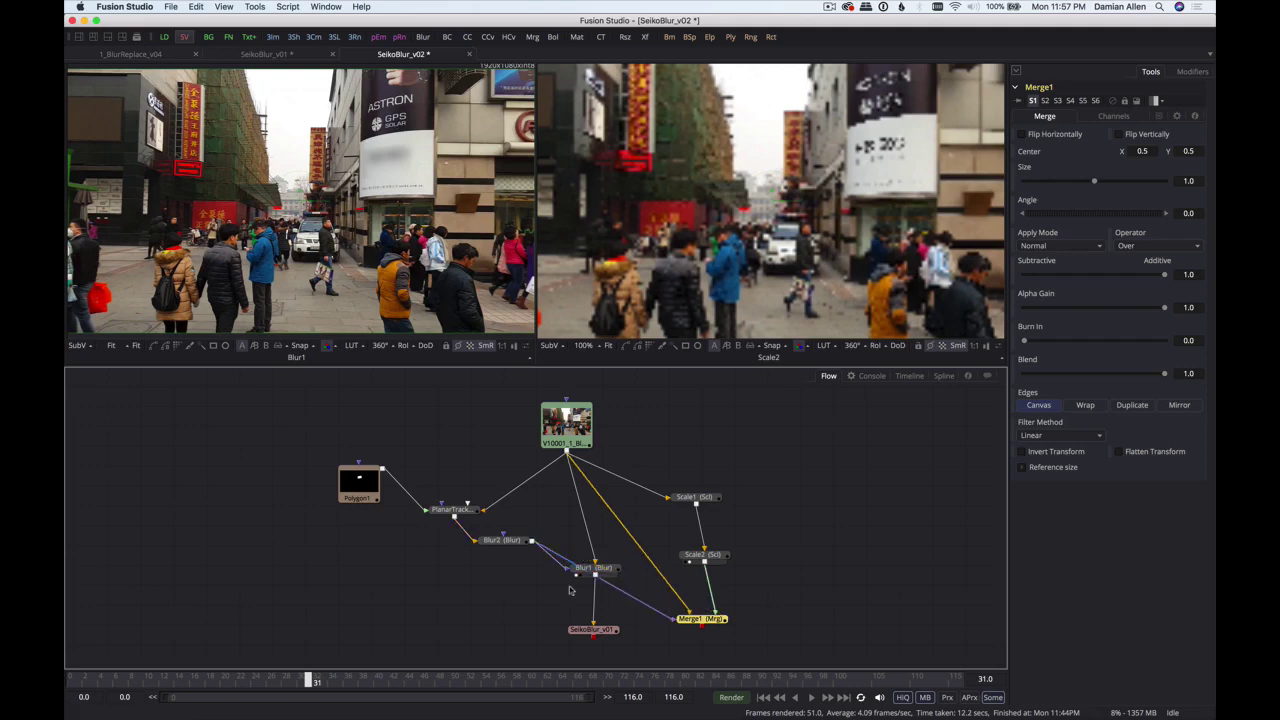
- Delete the Blur1 node and the SeikoBlur_v01 saver from the flow
left_click_drag(594, 573, 593, 600)
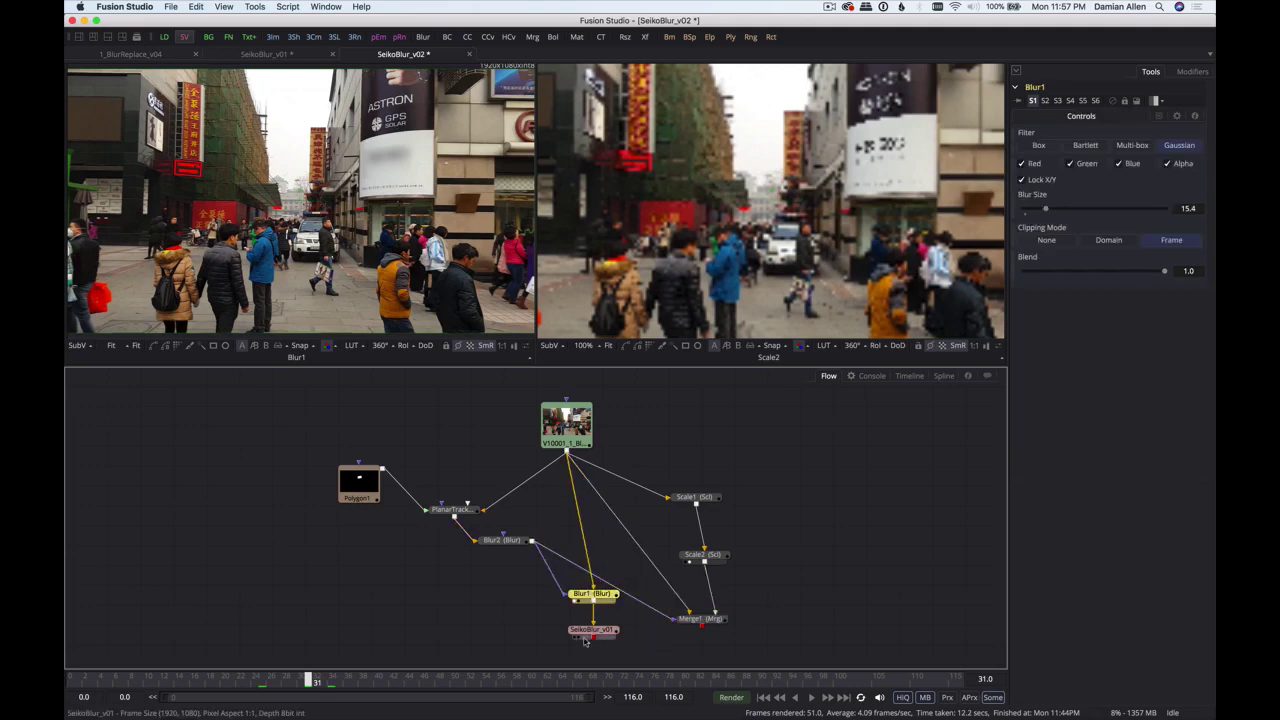
left_click_drag(547, 647, 641, 581)
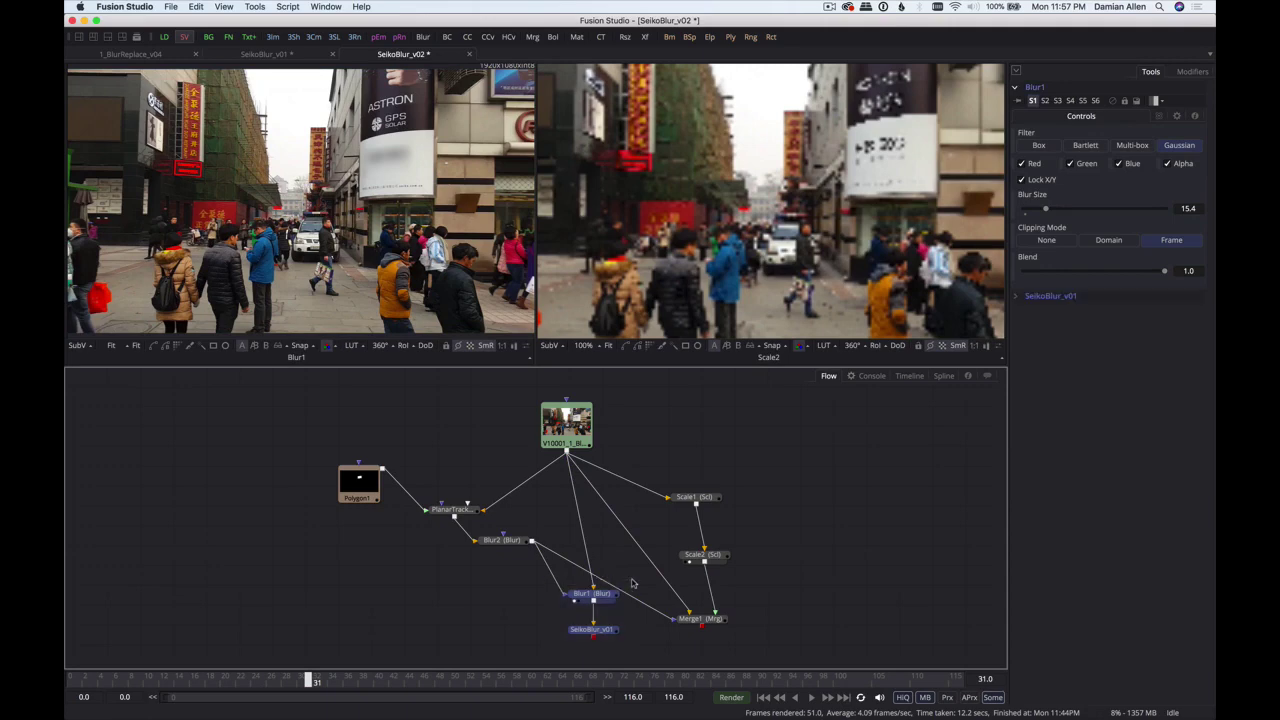
key("Delete")
- Show Merge1 in the second viewer and check the pixelated Seiko logo at several frames between 27 and 15
left_click(690, 618)
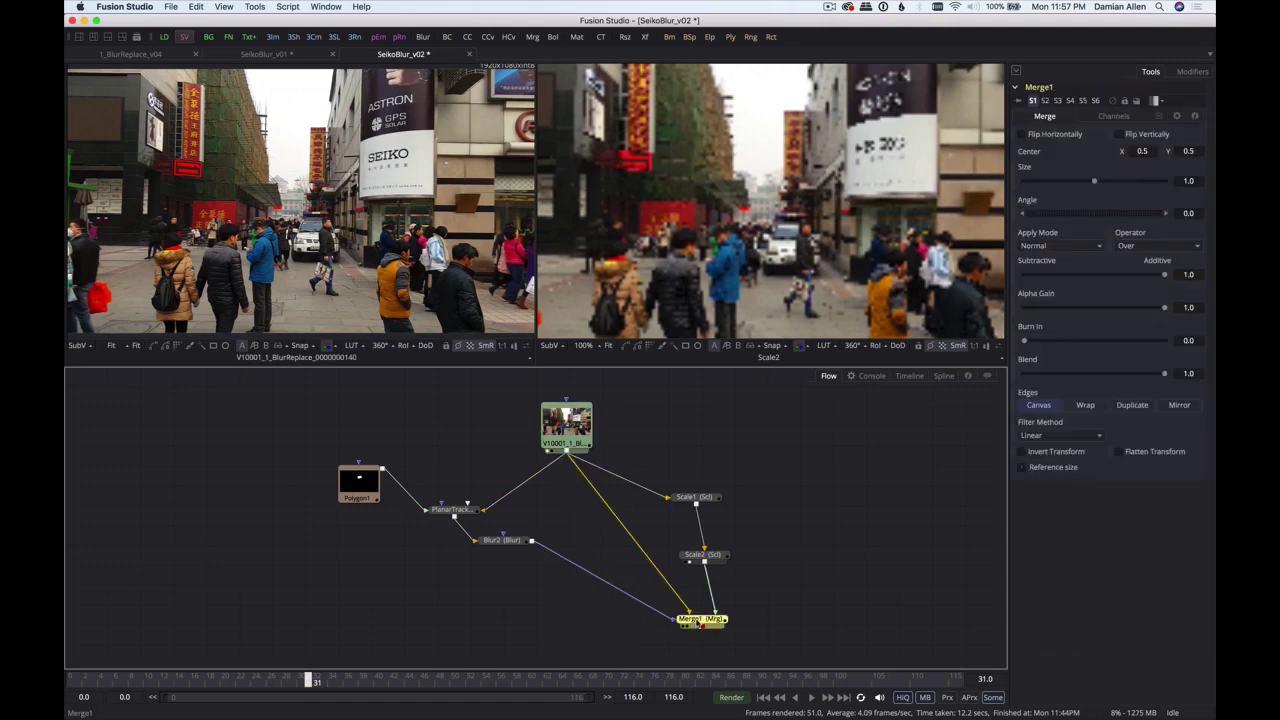
key("2")
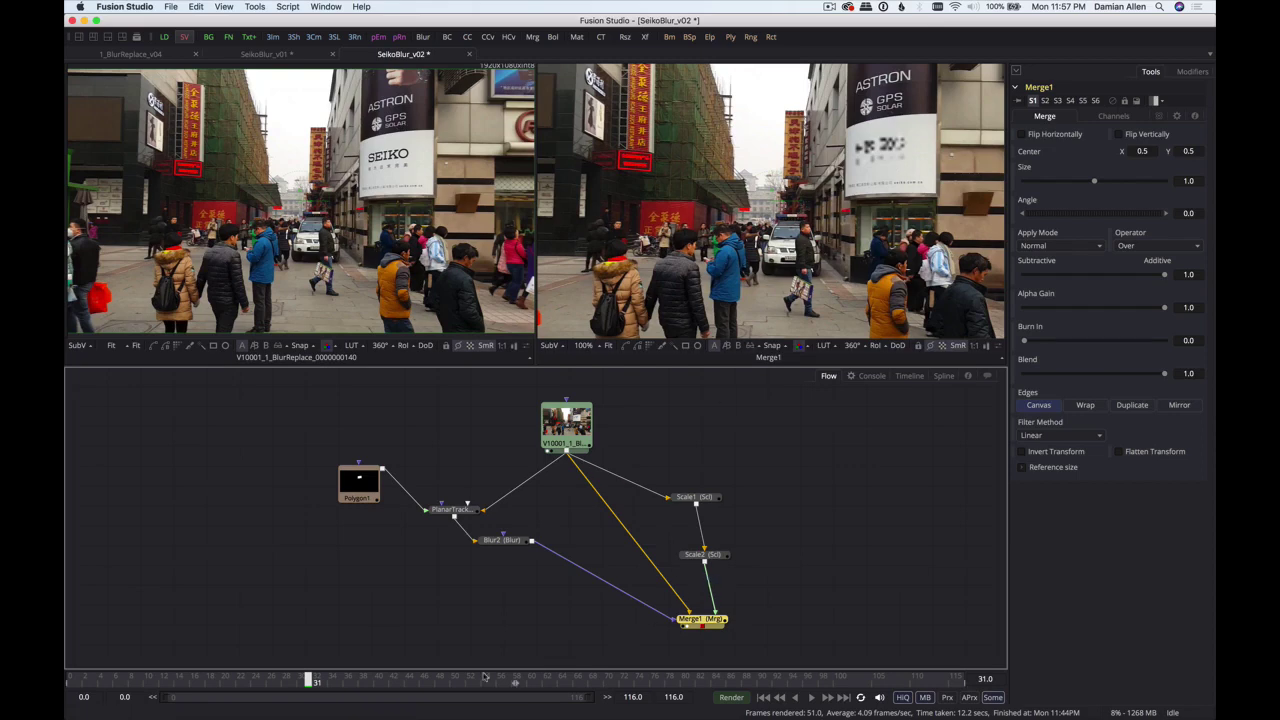
left_click(279, 680)
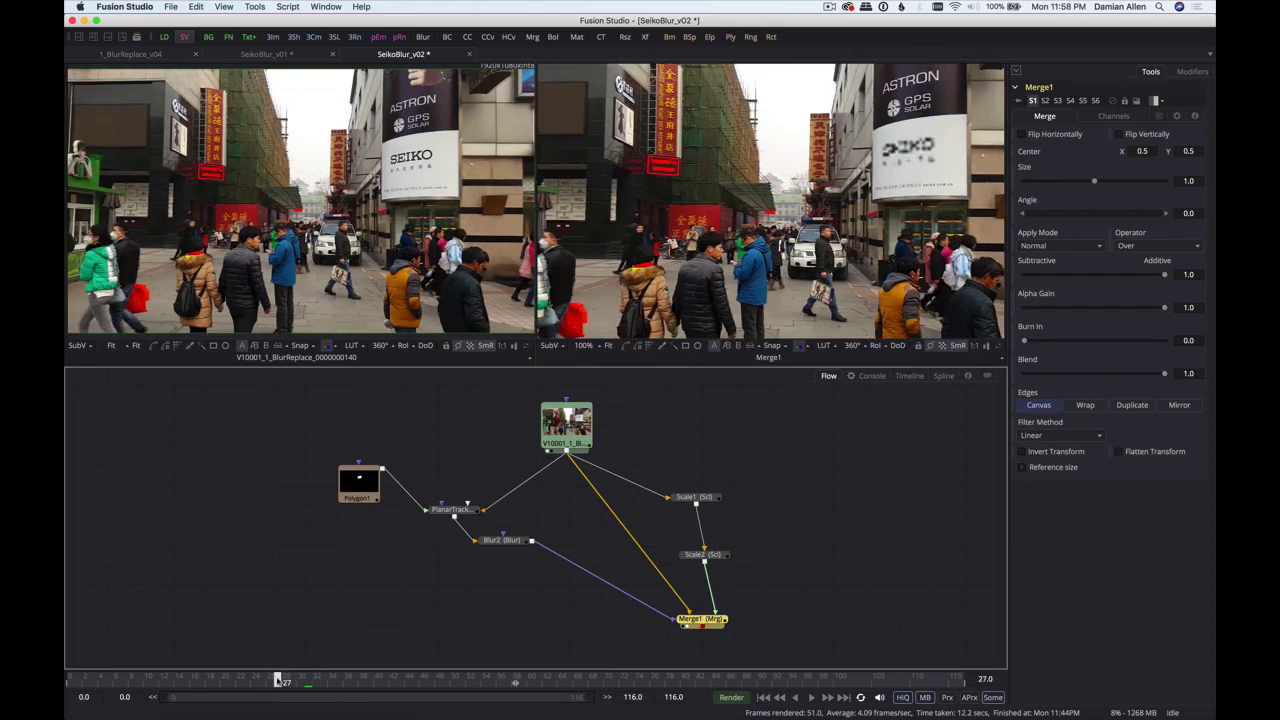
left_click(224, 681)
left_click(189, 681)
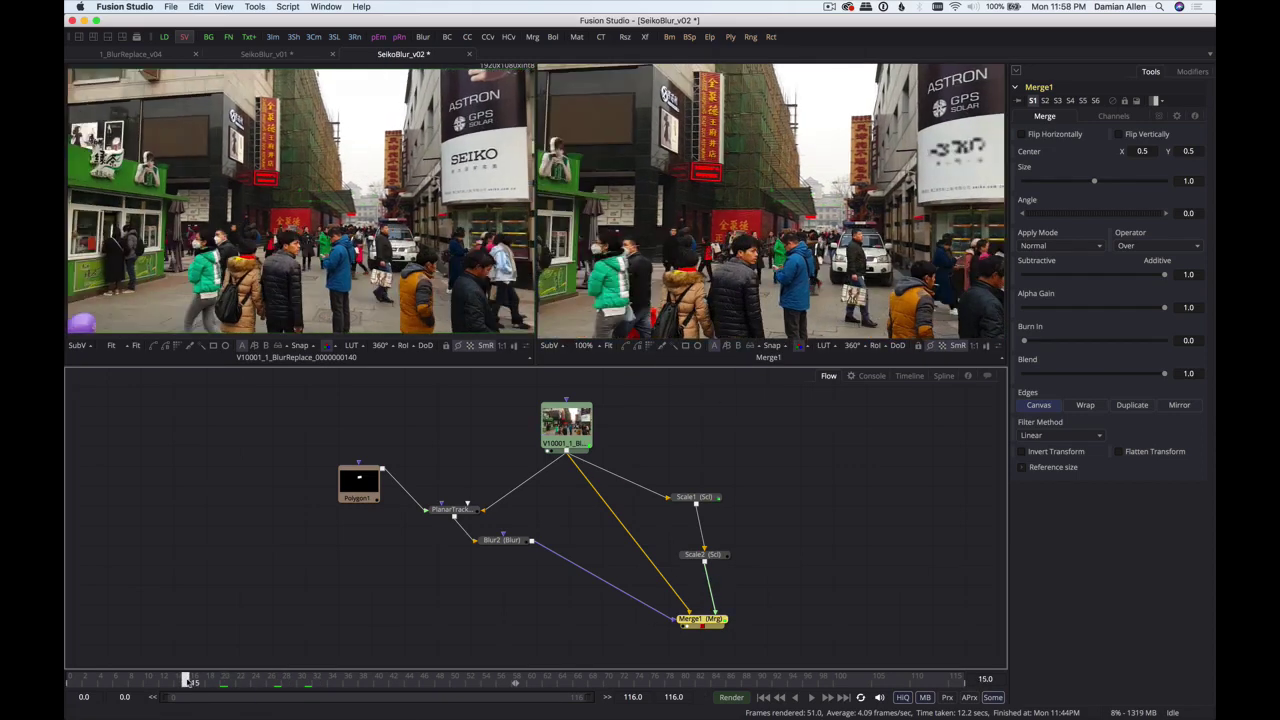
left_click(200, 681)
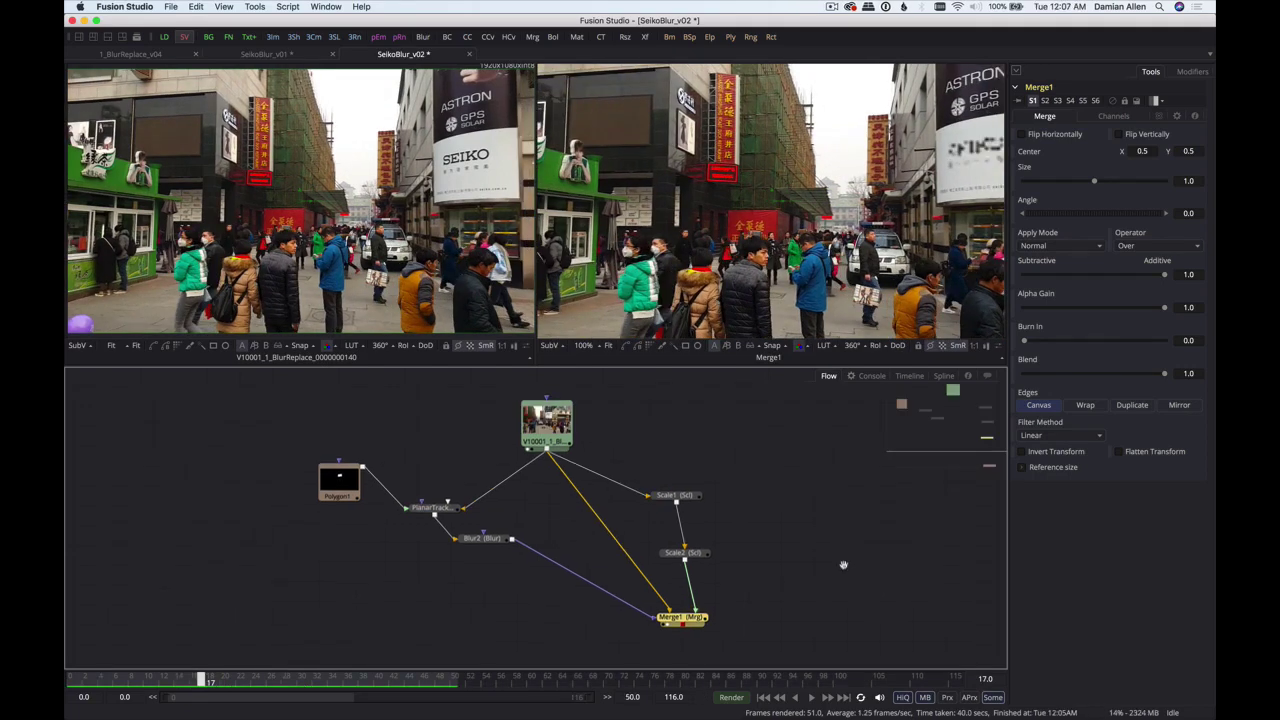
- Connect Merge1's output to the SeikoBlur_v02 saver and render frames 0 to 50 with the Final configuration
scroll(843, 563, "down", 4)
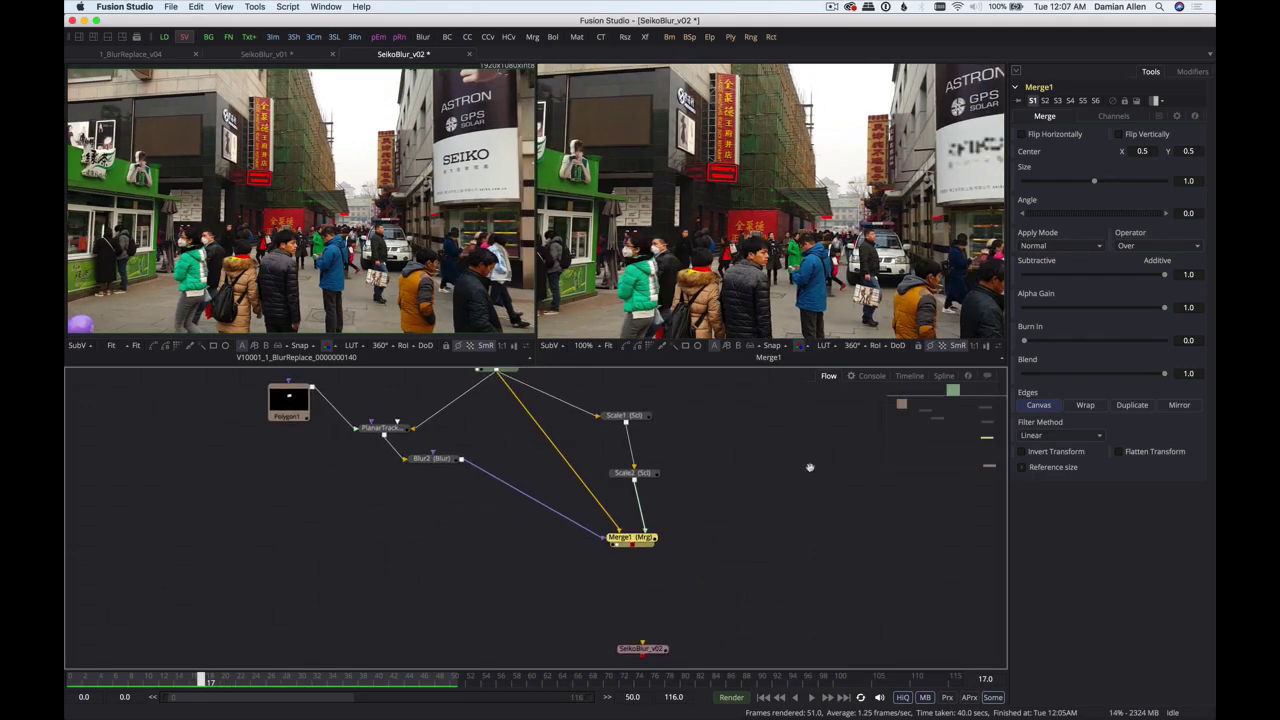
left_click_drag(676, 618, 714, 603)
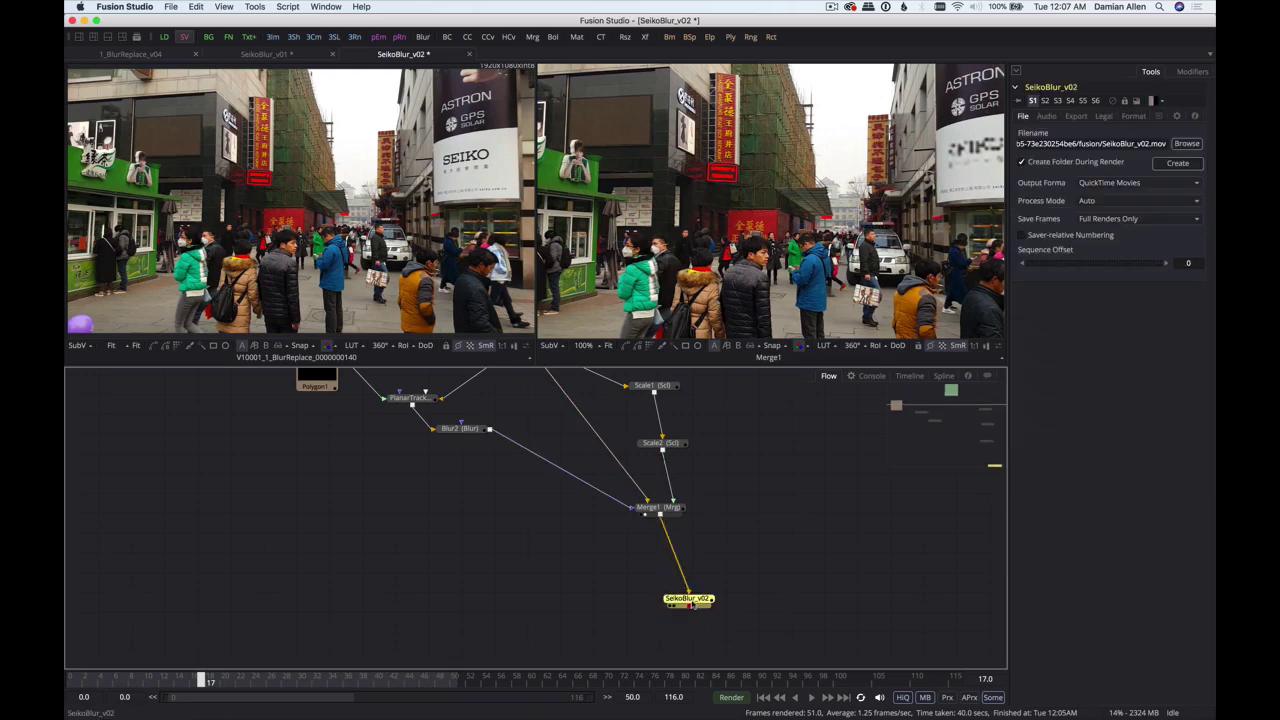
left_click(731, 697)
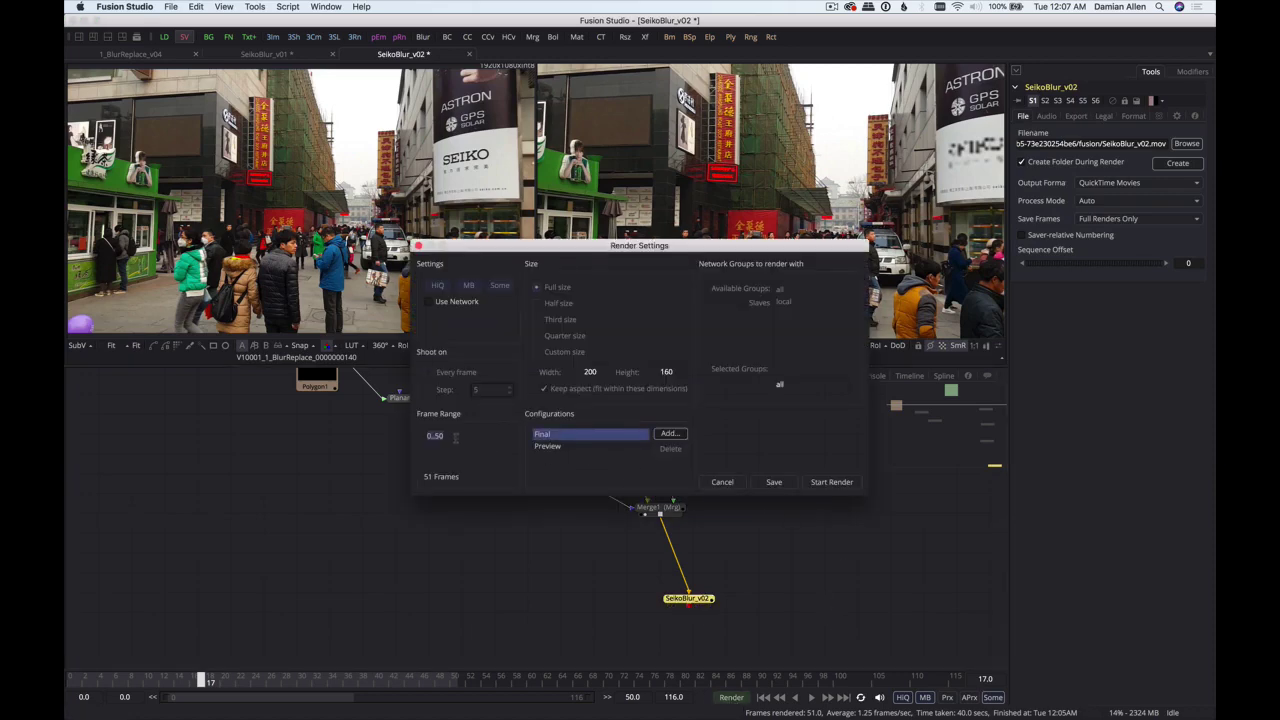
left_click(836, 482)
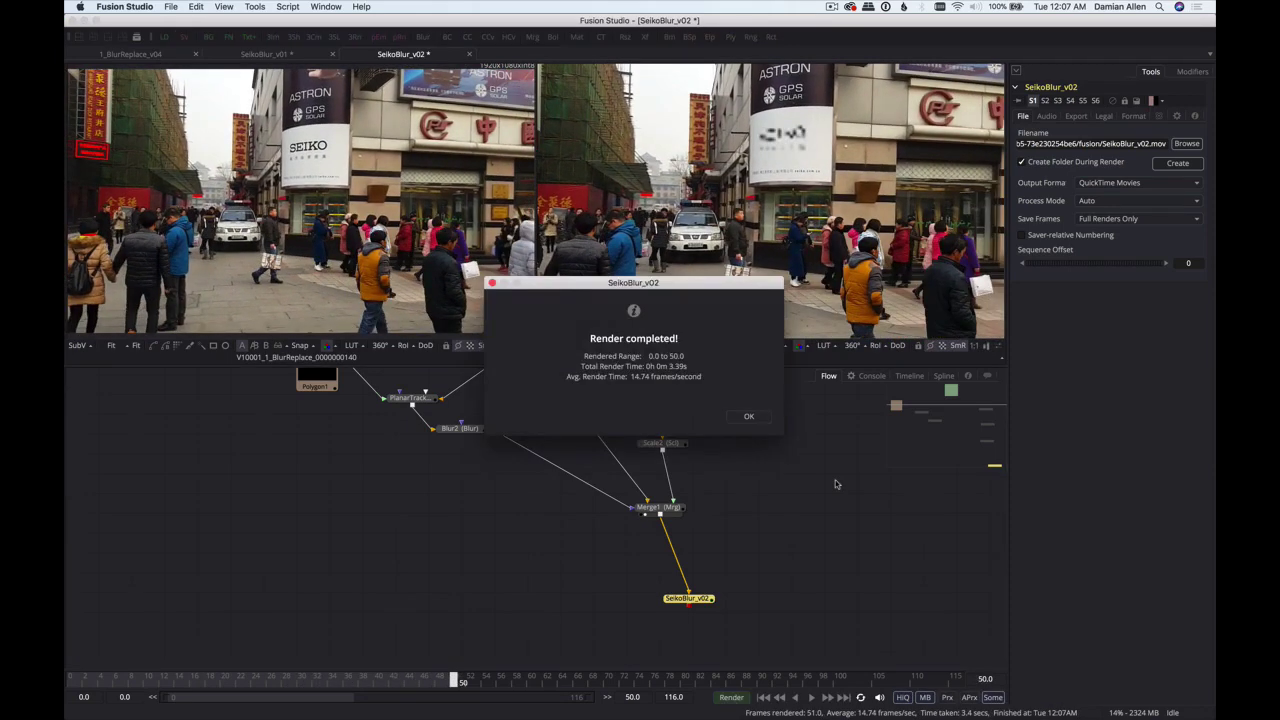
- Close the render report and, in DaVinci Resolve, open the Fusion Connect options of the SeikoBlur clip on Video 1
left_click(748, 416)
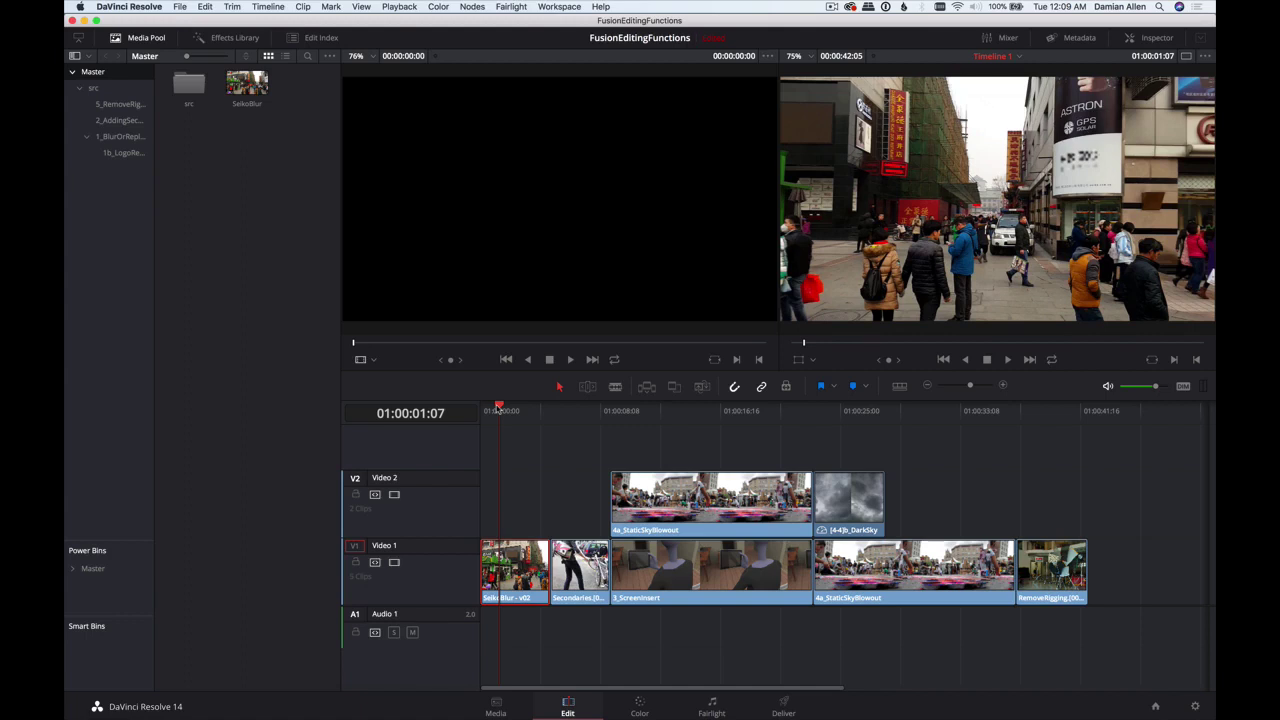
right_click(510, 570)
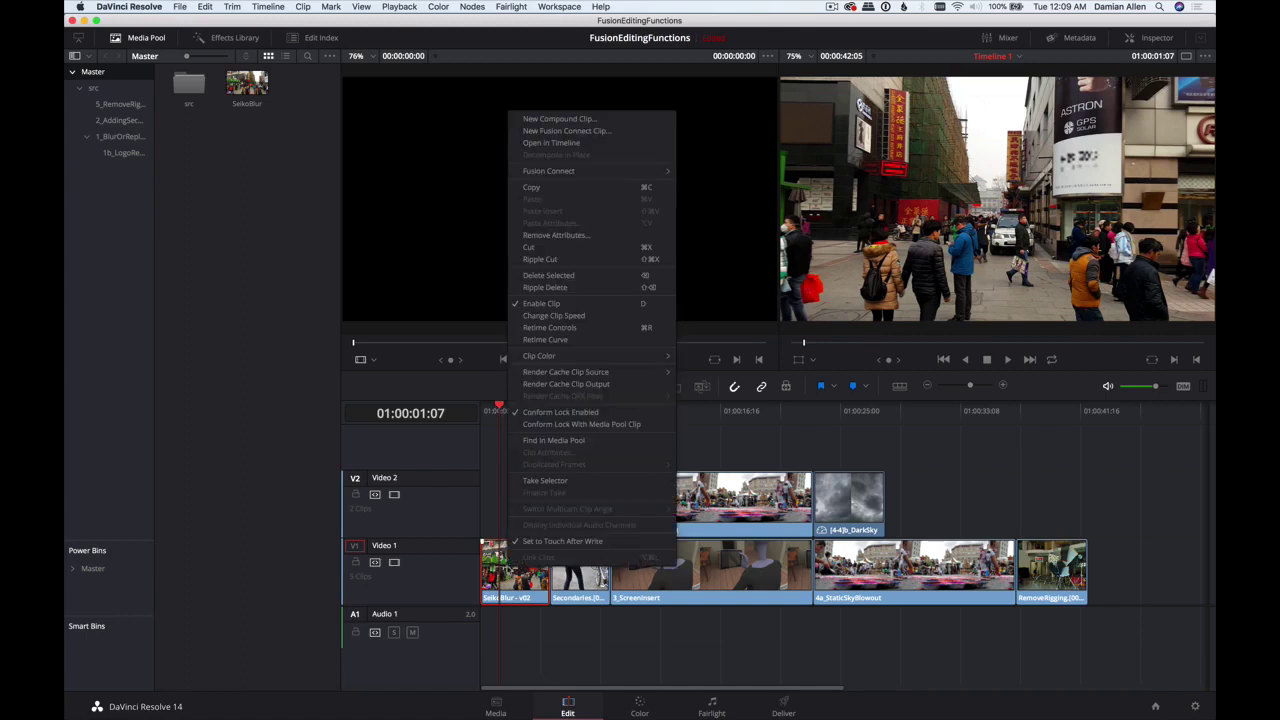
mouse_move(628, 173)
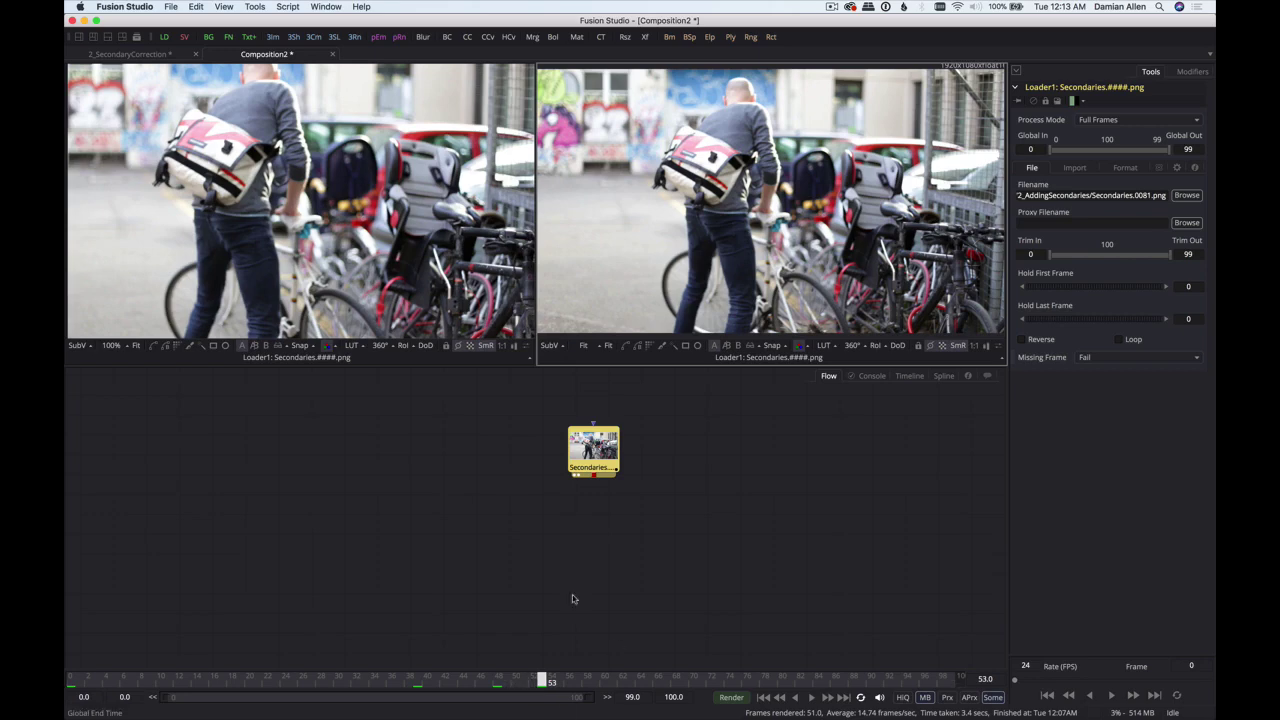
- In Fusion Studio, scrub the Secondaries clip to frame 55 and enlarge the cyclist's shoulder bag to 200% in the second viewer
mouse_move(541, 676)
left_mouse_down()
mouse_move(434, 680)
mouse_move(670, 681)
mouse_move(552, 681)
left_mouse_up()
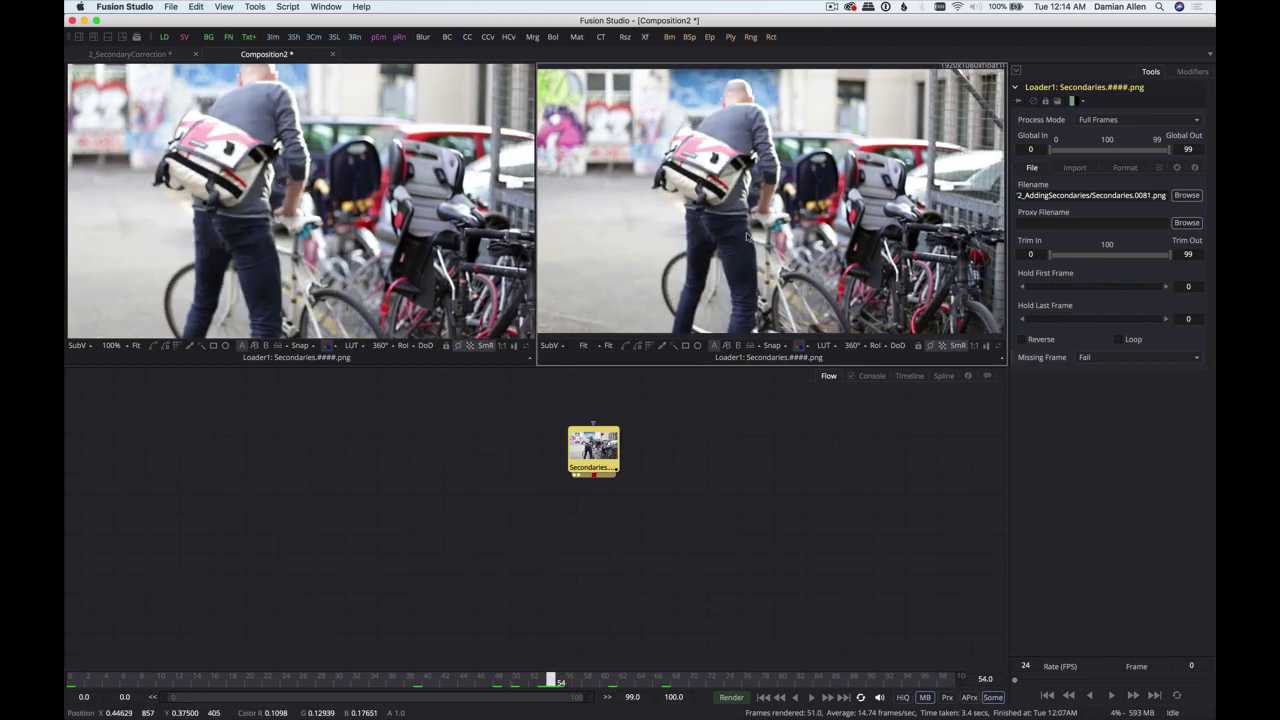
scroll(709, 157, "up", 2)
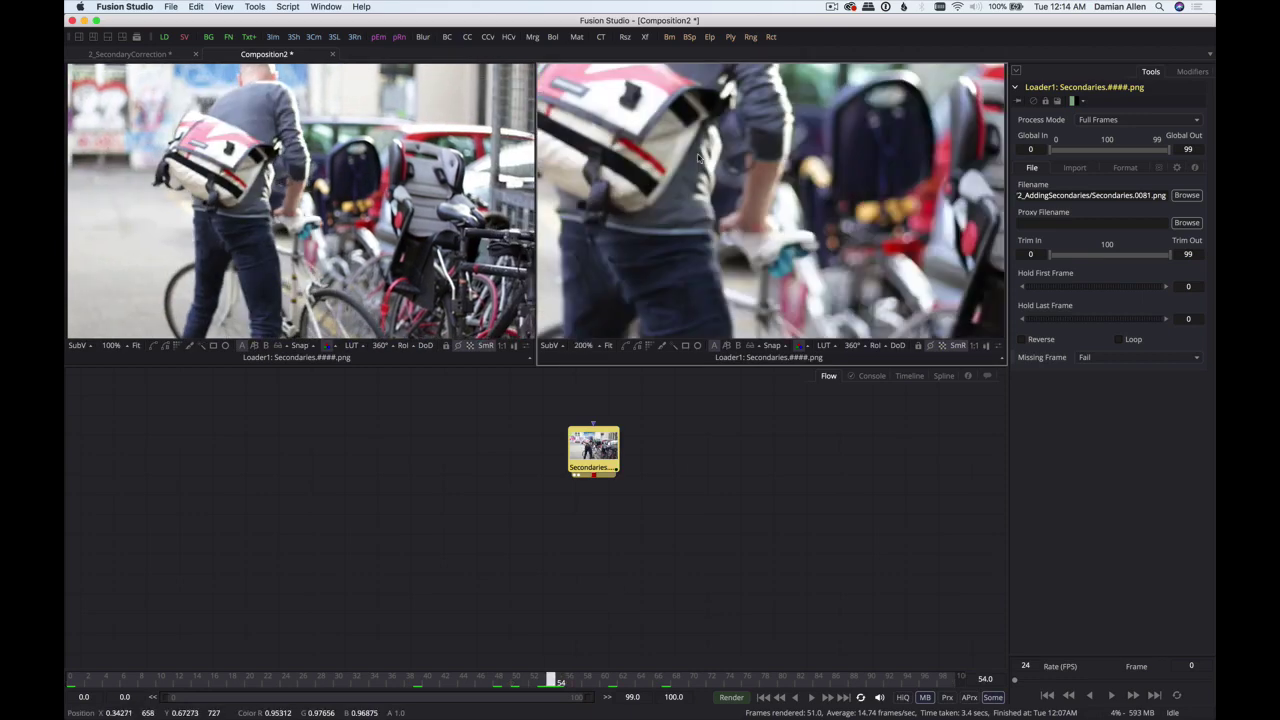
left_click_drag(709, 160, 805, 201)
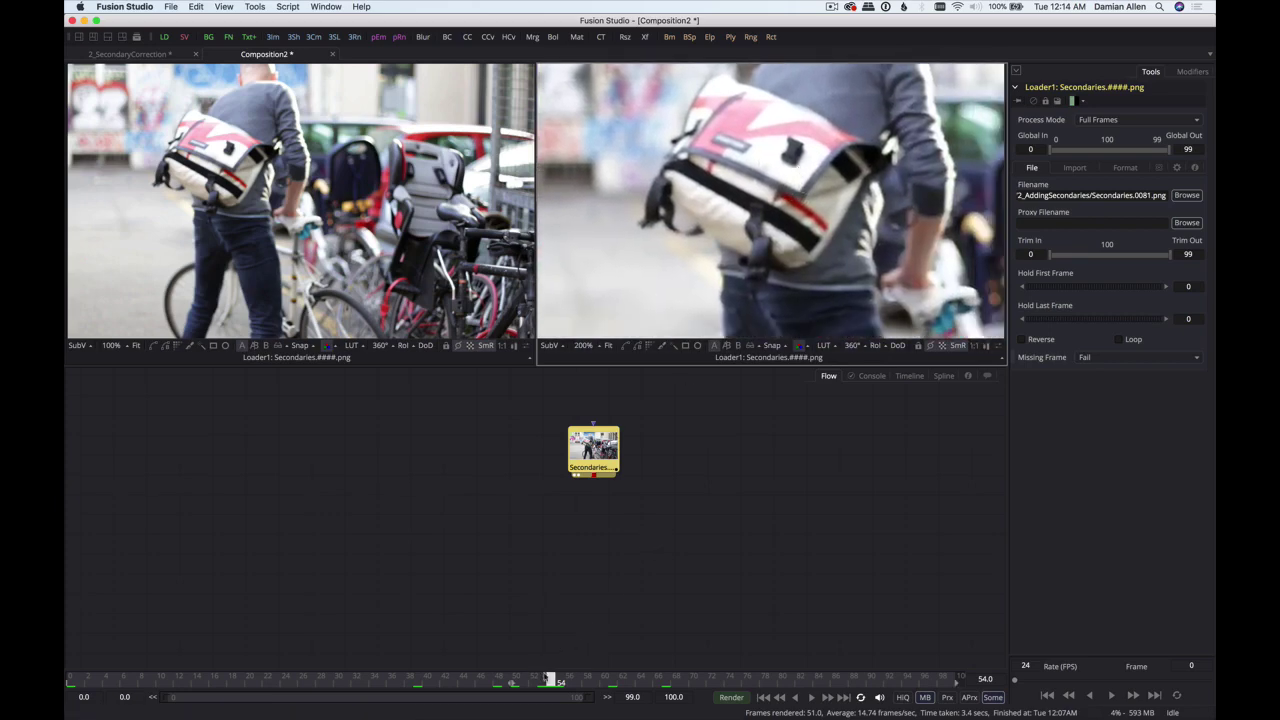
left_click_drag(549, 681, 520, 681)
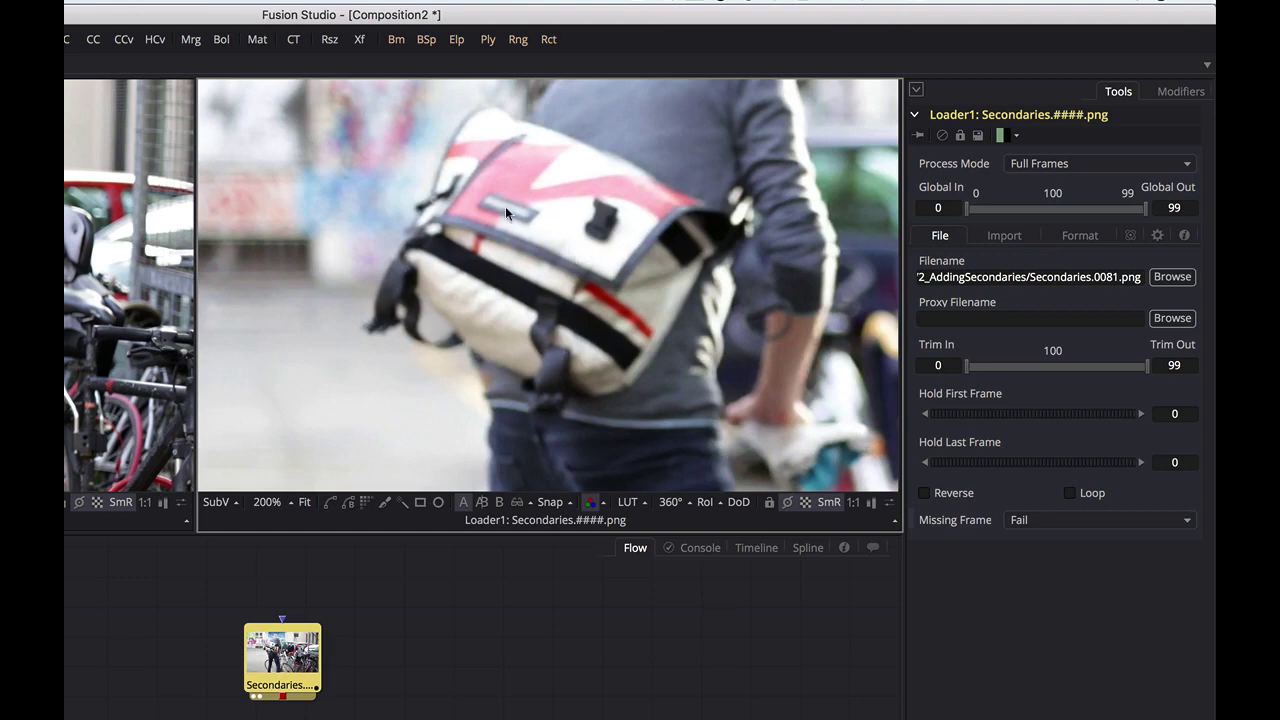
mouse_move(584, 203)
left_mouse_down()
mouse_move(570, 263)
mouse_move(577, 226)
left_mouse_up()
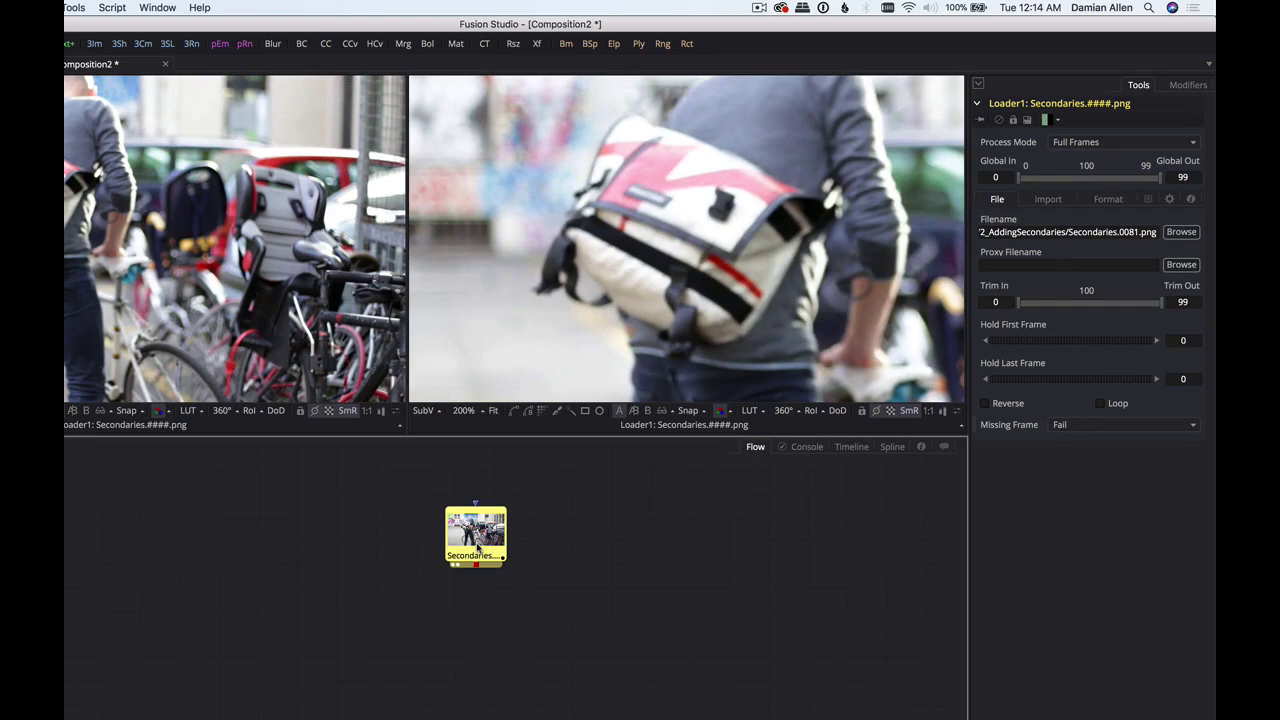
- Add a Planar Tracker below the Secondaries loader and show it in the second viewer
key("shift+space")
type("pla")
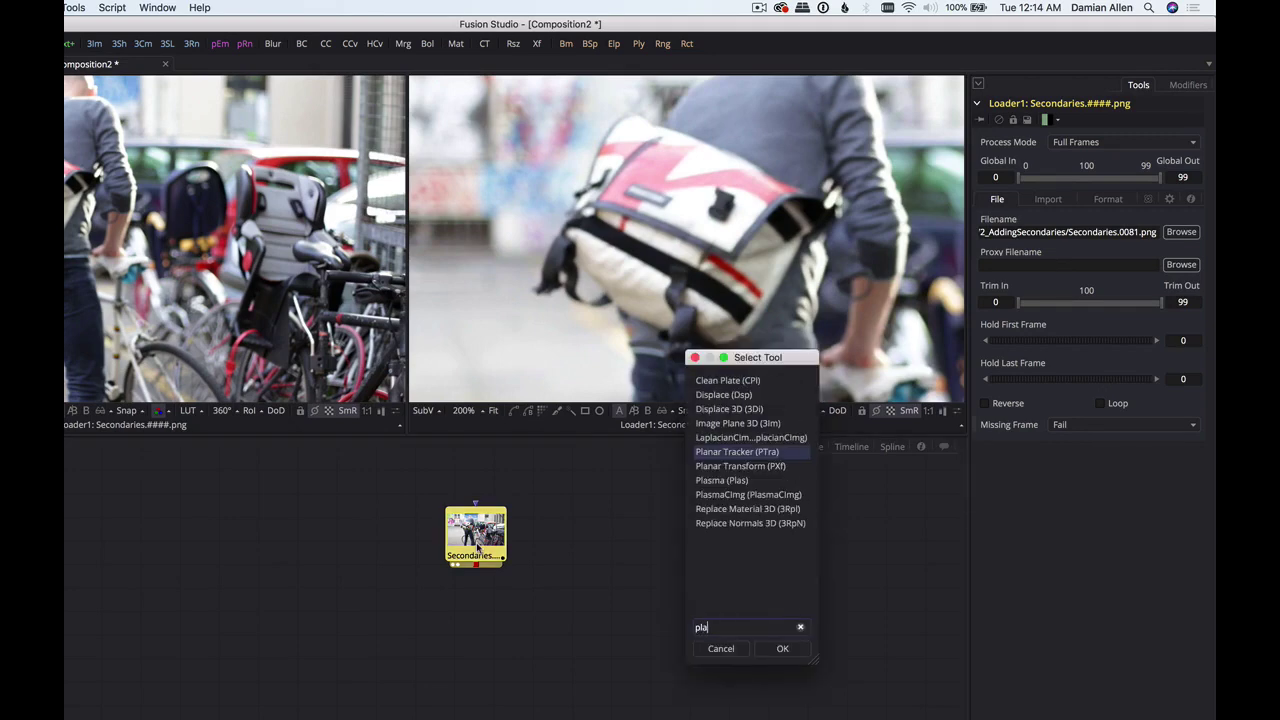
key("Return")
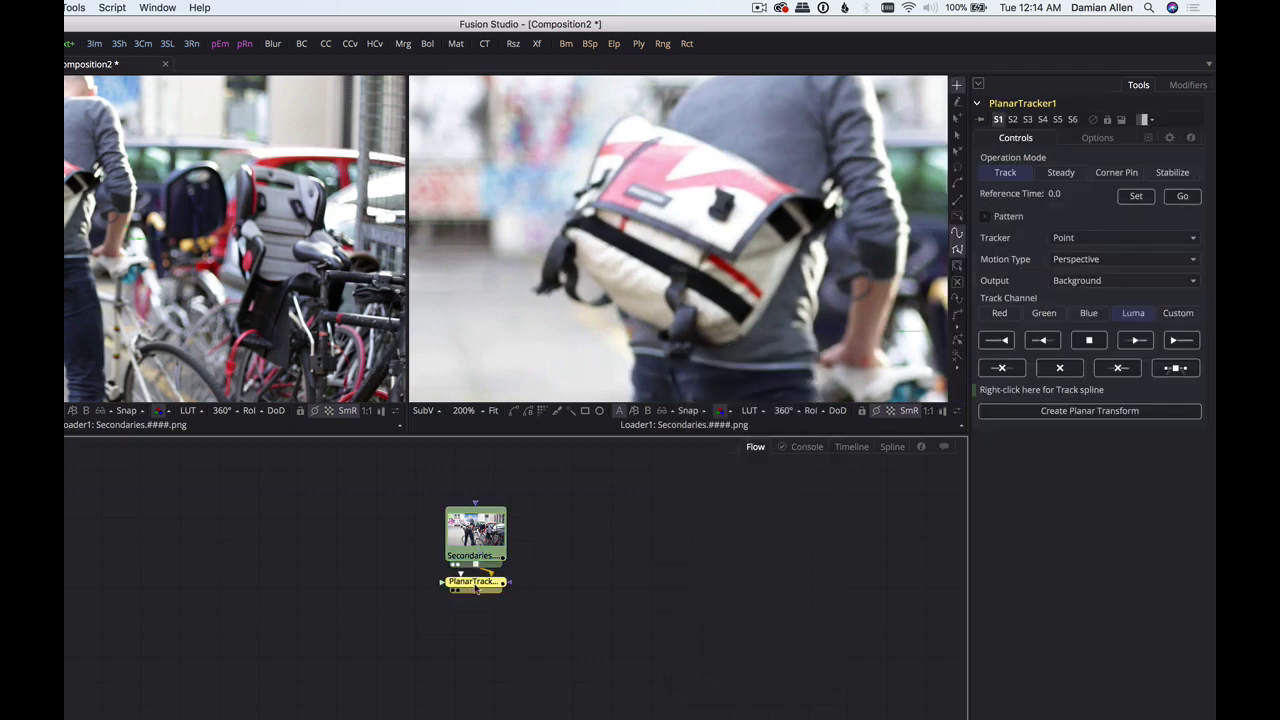
left_click_drag(475, 581, 473, 607)
key("2")
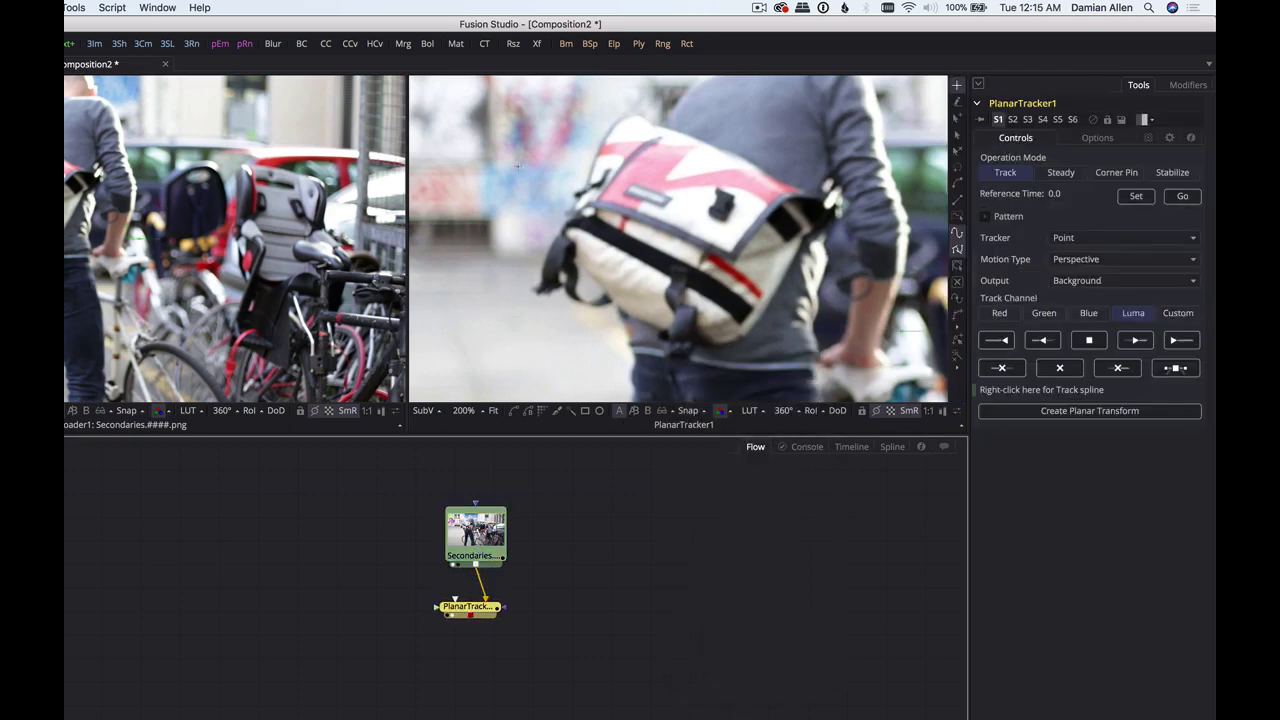
- Outline the cyclist's shoulder bag with a closed spline as the planar tracking region
left_click(609, 139)
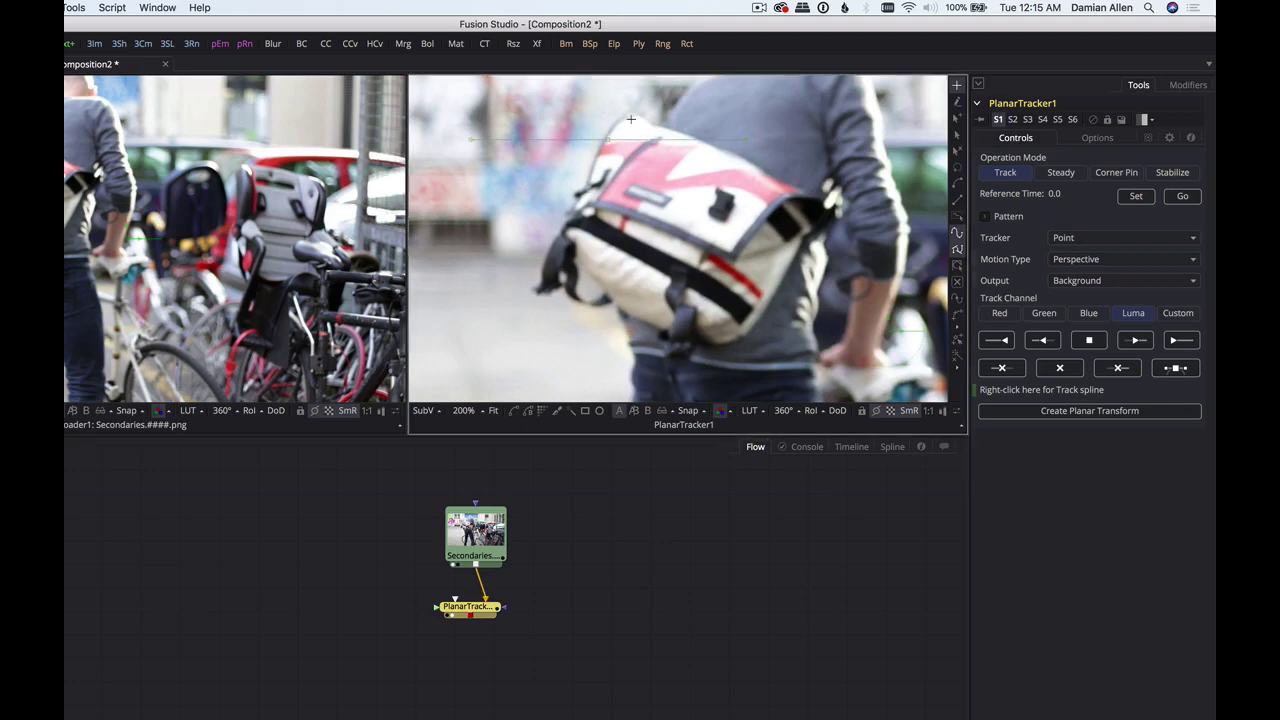
left_click(640, 118)
left_click(788, 190)
left_click(818, 234)
left_click(740, 341)
left_click(604, 290)
left_click(565, 251)
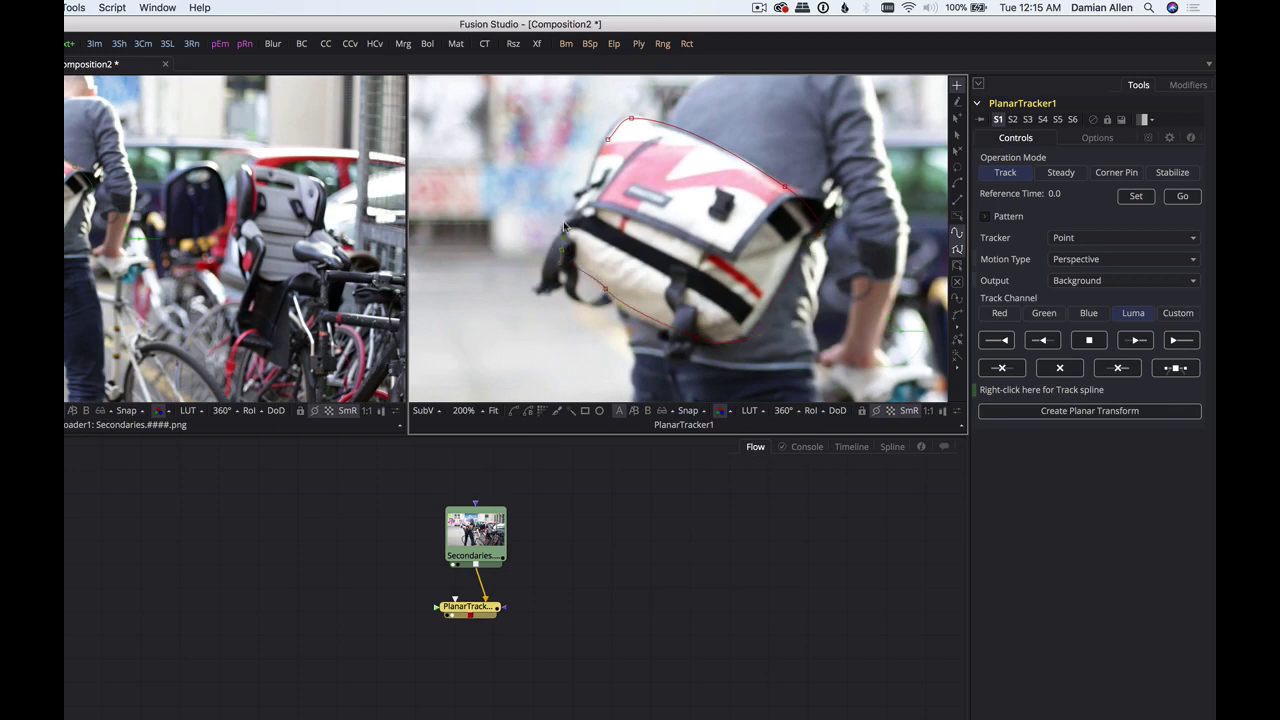
left_click(610, 145)
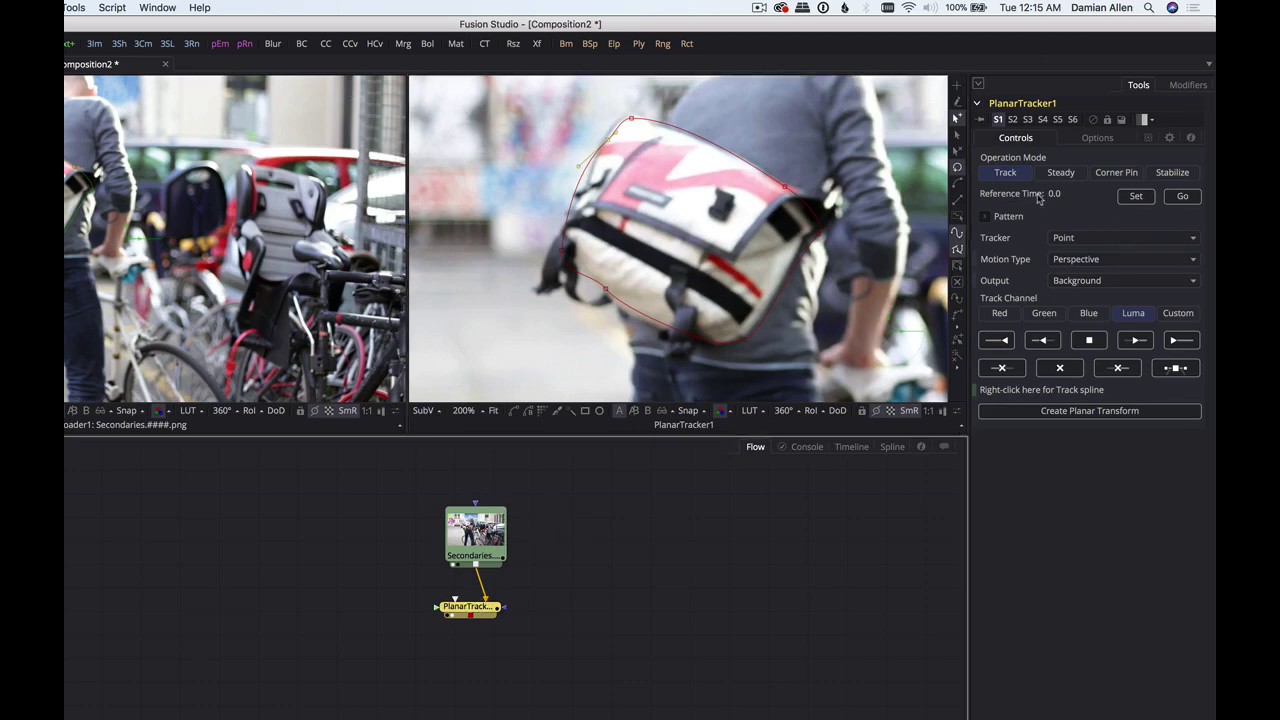
- Set the tracker's reference time to frame 55 and track the bag forward to the end, then backward from frame 55
left_click(1135, 197)
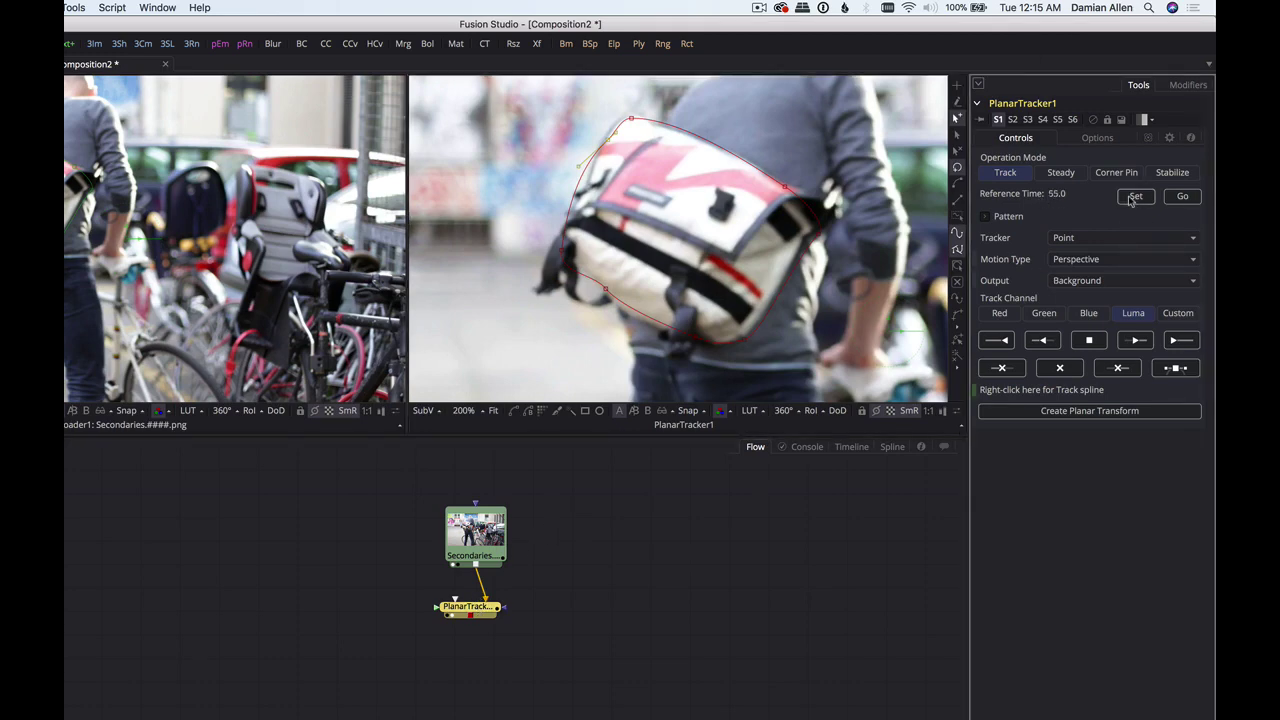
left_click(1178, 341)
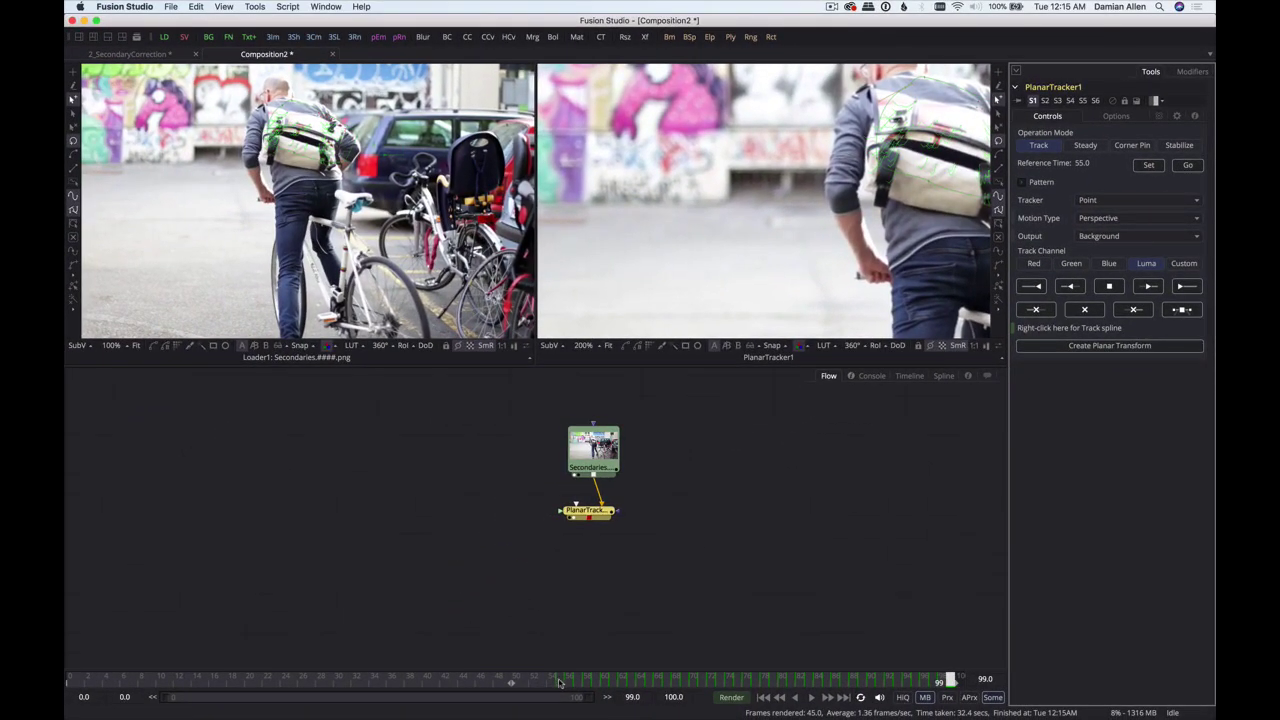
left_click(560, 682)
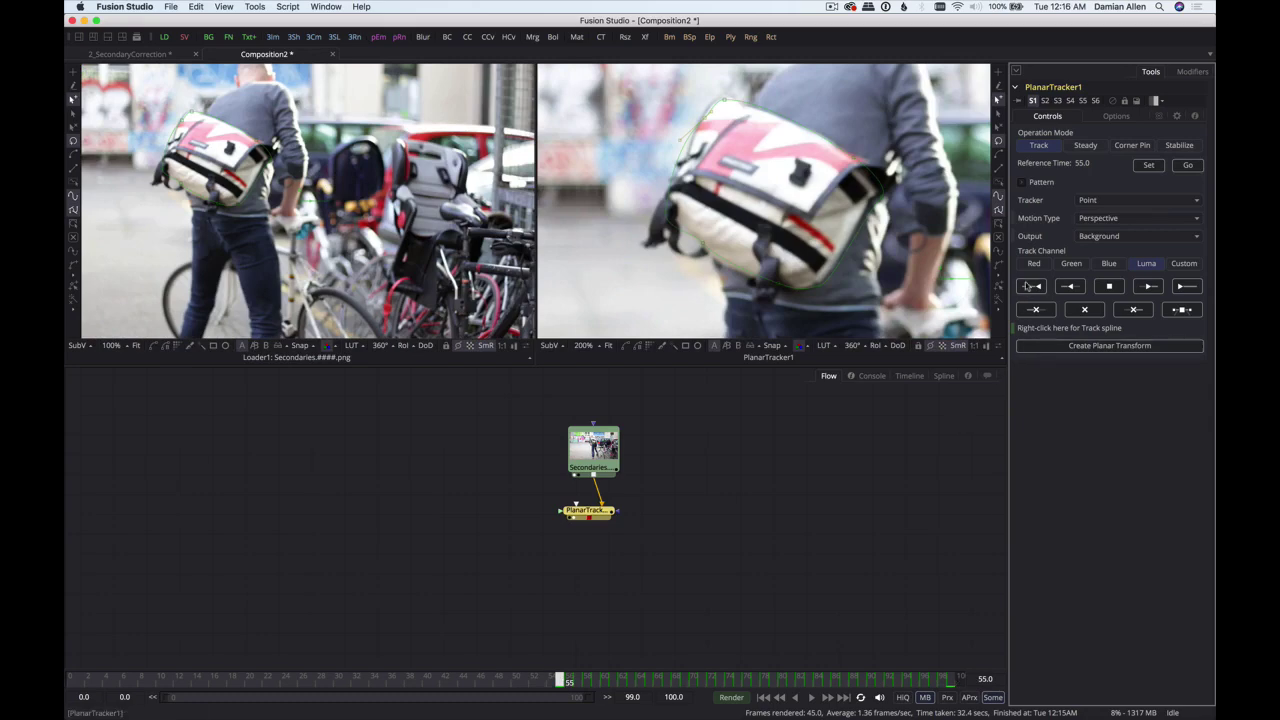
left_click(1031, 287)
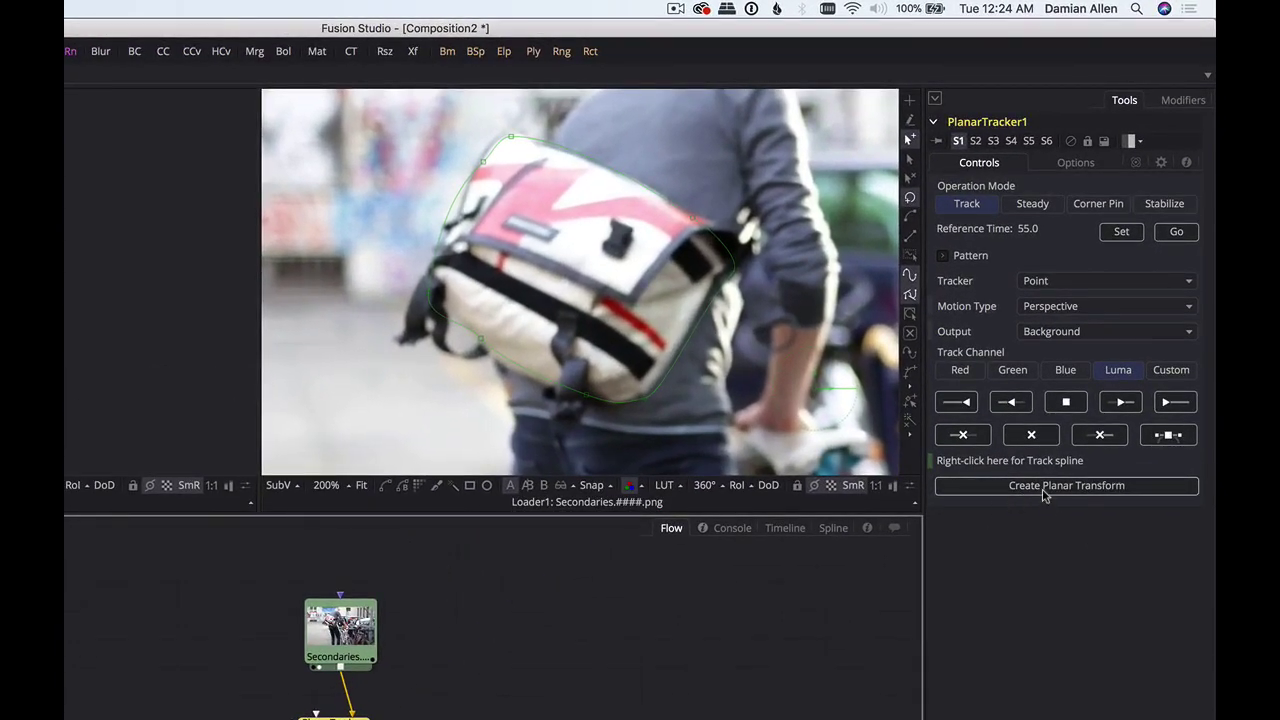
- Create a Planar Transform from the finished track and connect a new Polygon node to its input
left_click(1052, 490)
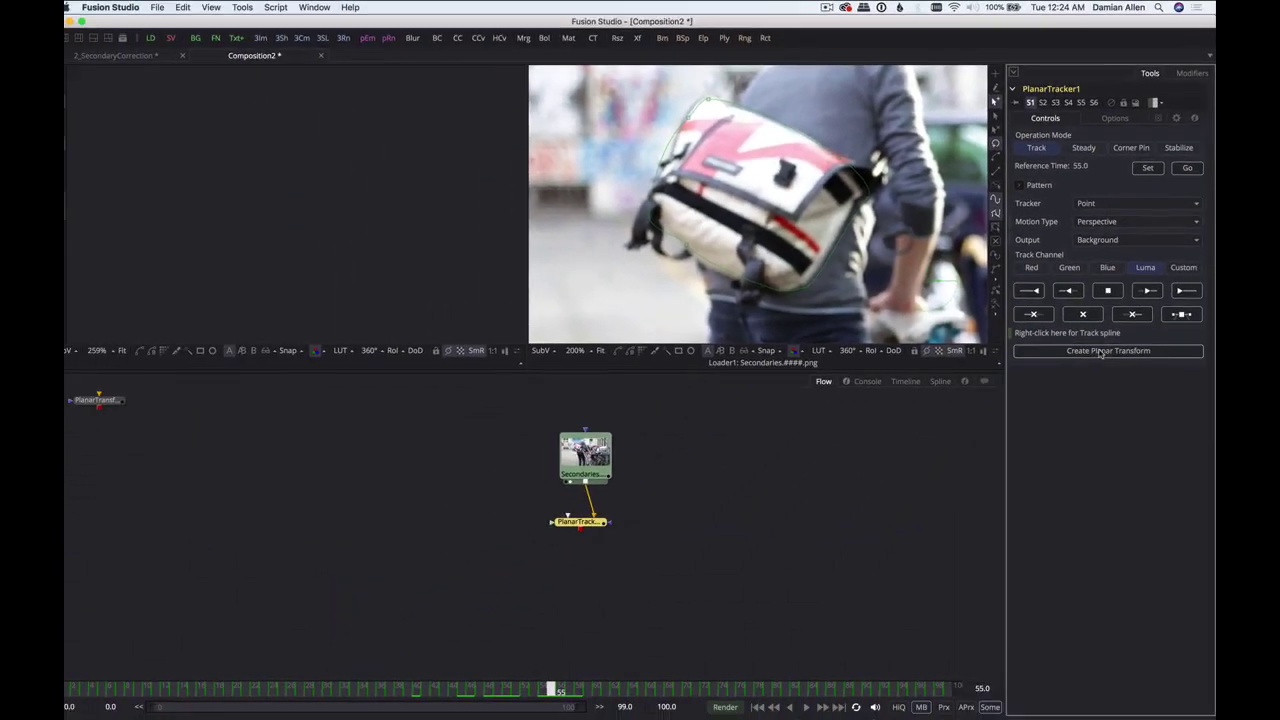
left_click_drag(100, 400, 346, 549)
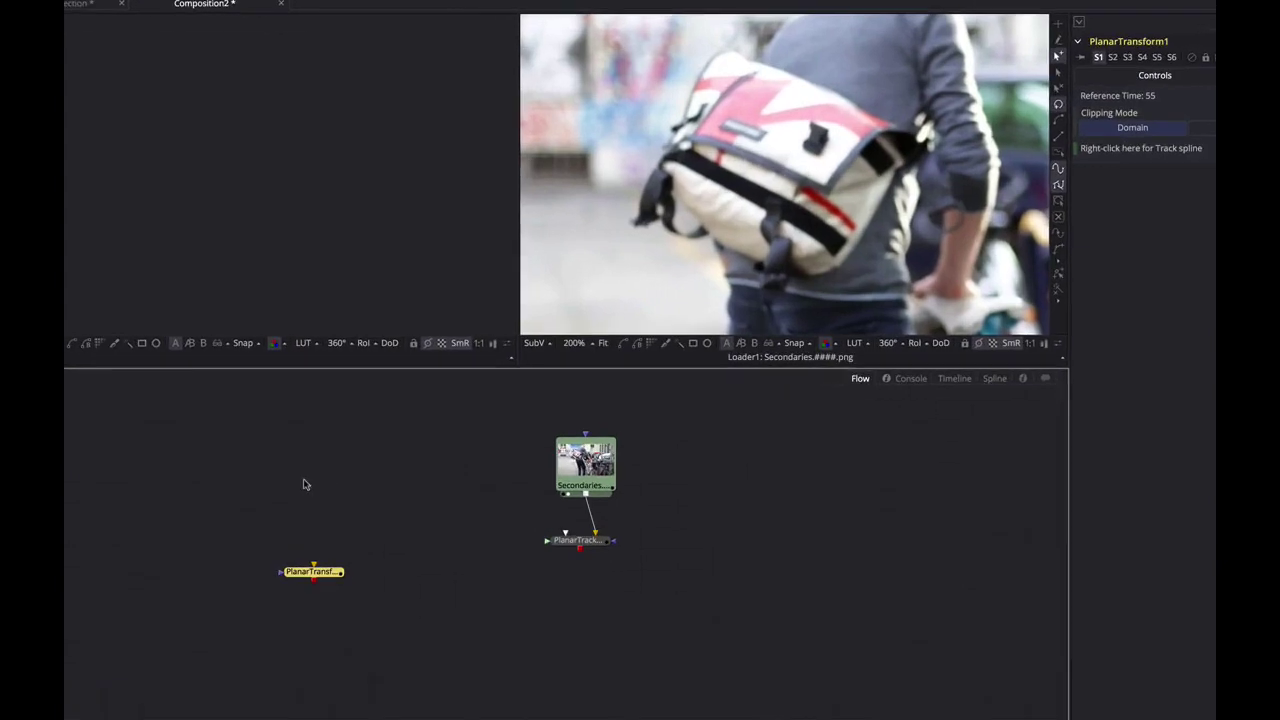
left_click(298, 474)
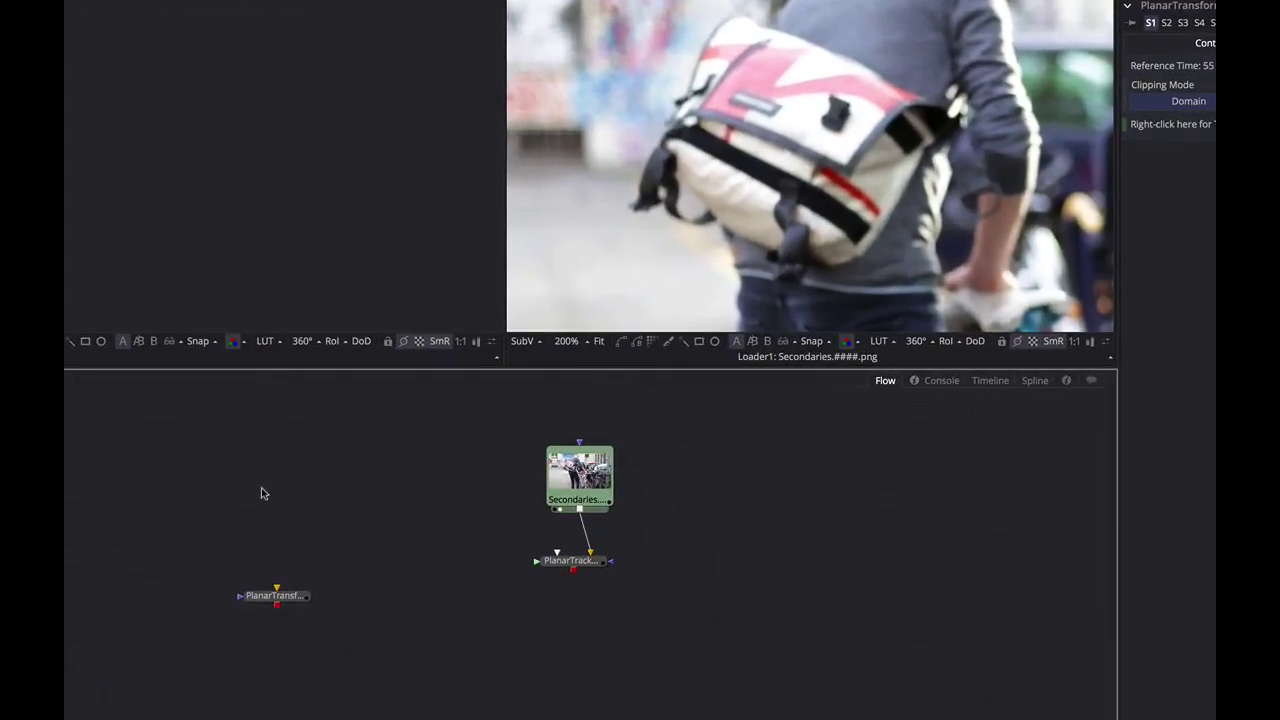
key("ctrl+space")
type("merpol")
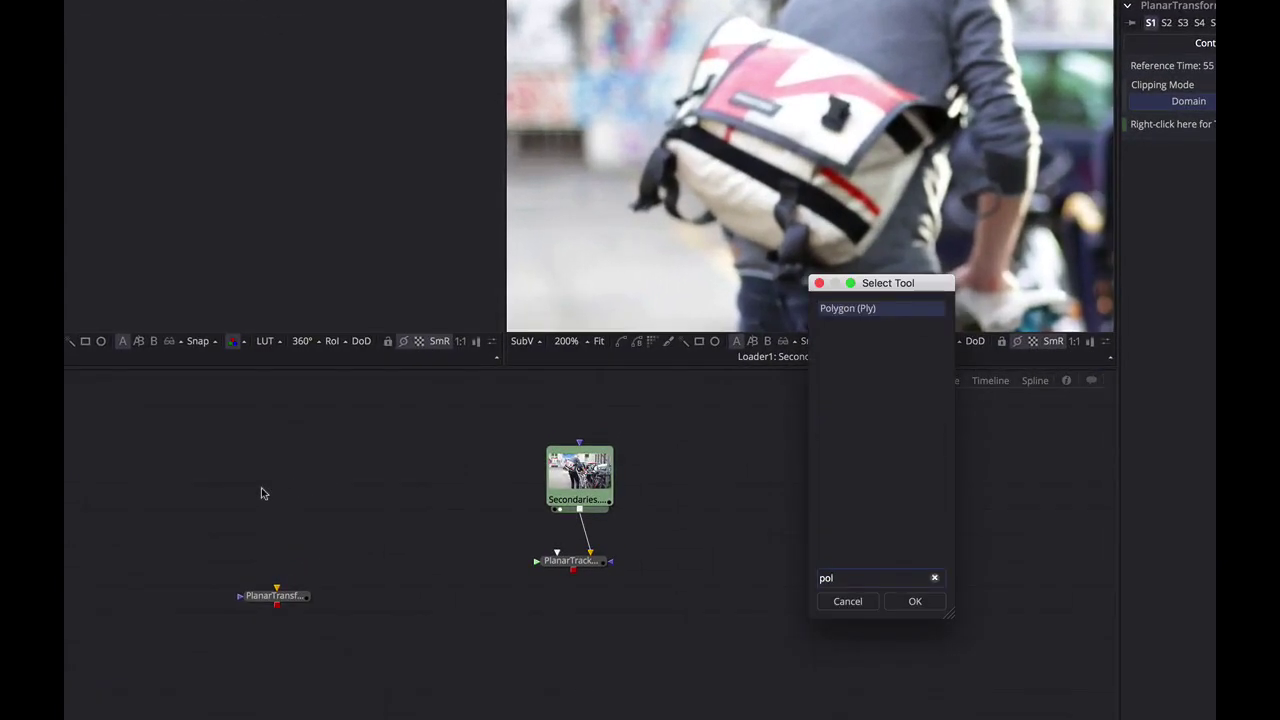
key("Return")
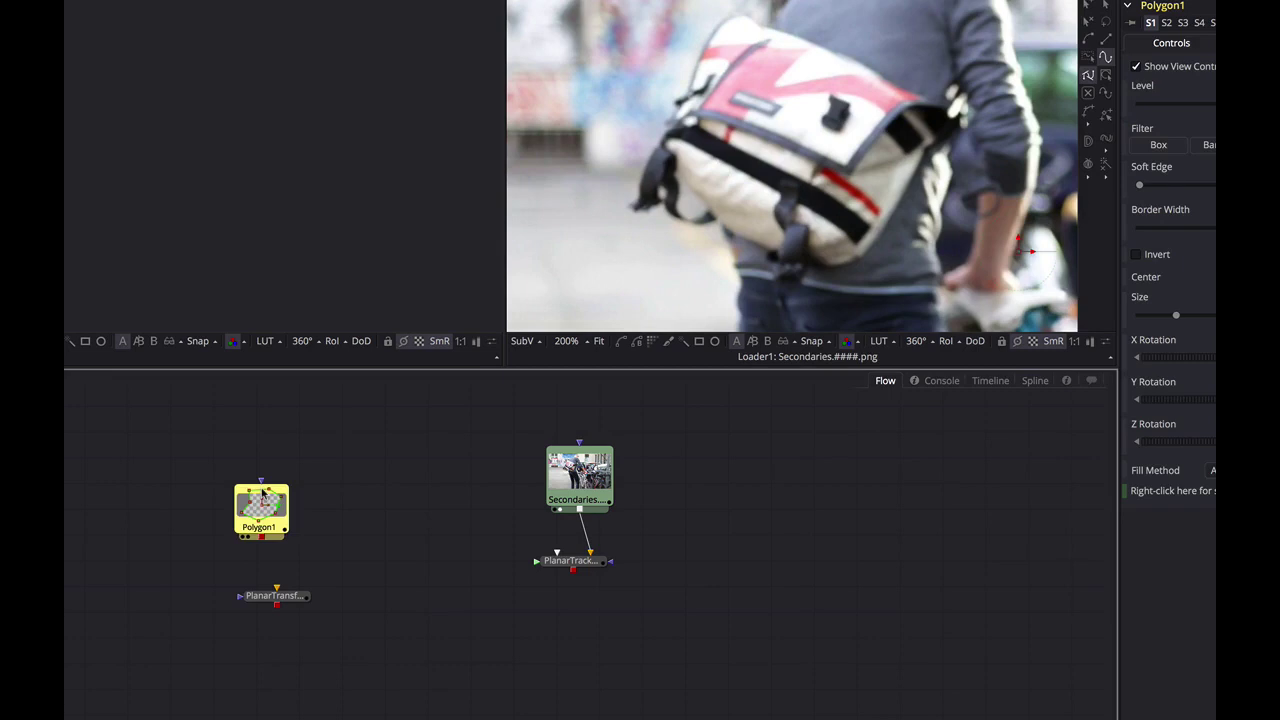
left_click_drag(260, 534, 289, 595)
- Move the PlanarTracker1 node aside and add a Merge node with the Secondaries loader as its background
left_click_drag(561, 572, 798, 490)
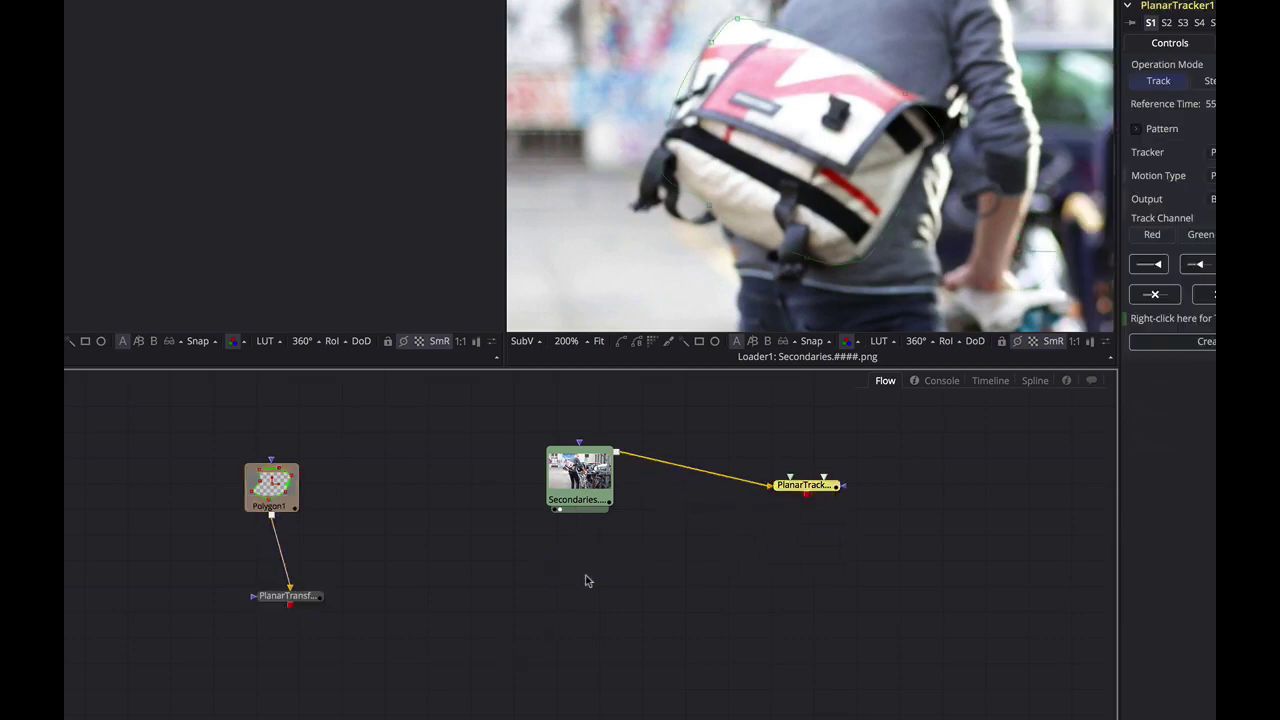
key("shift+space")
type("mer")
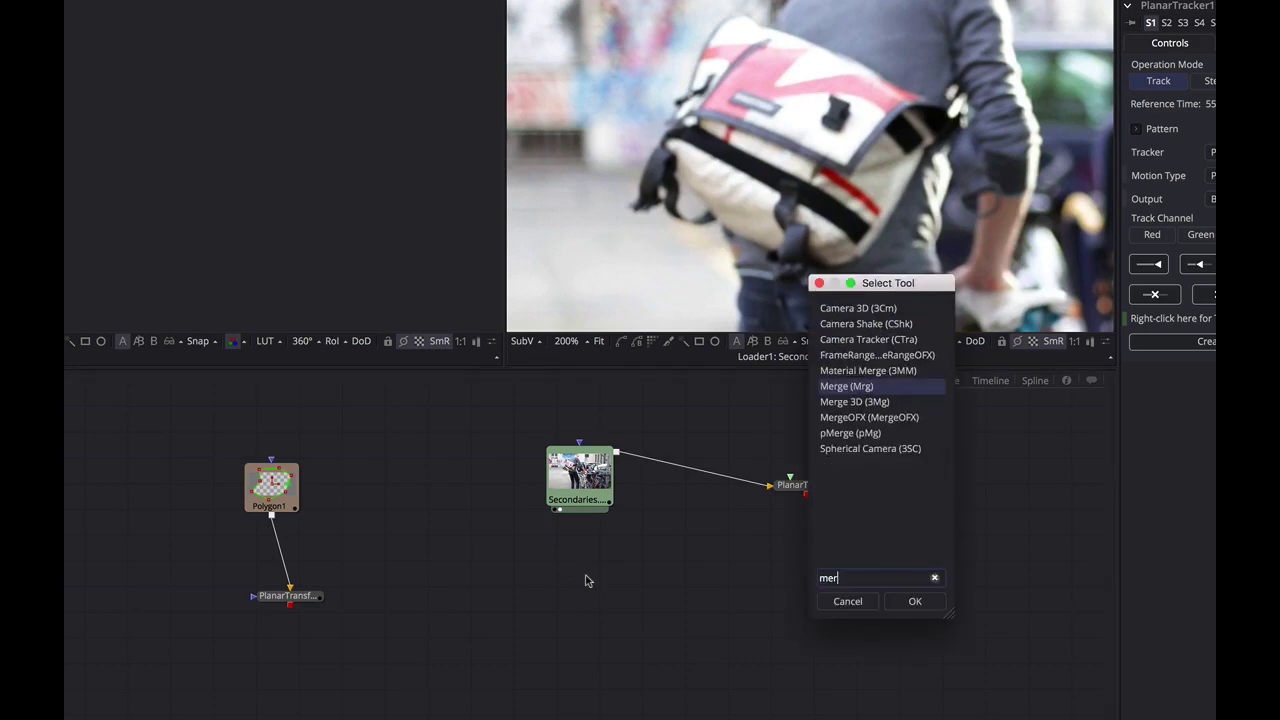
key("Return")
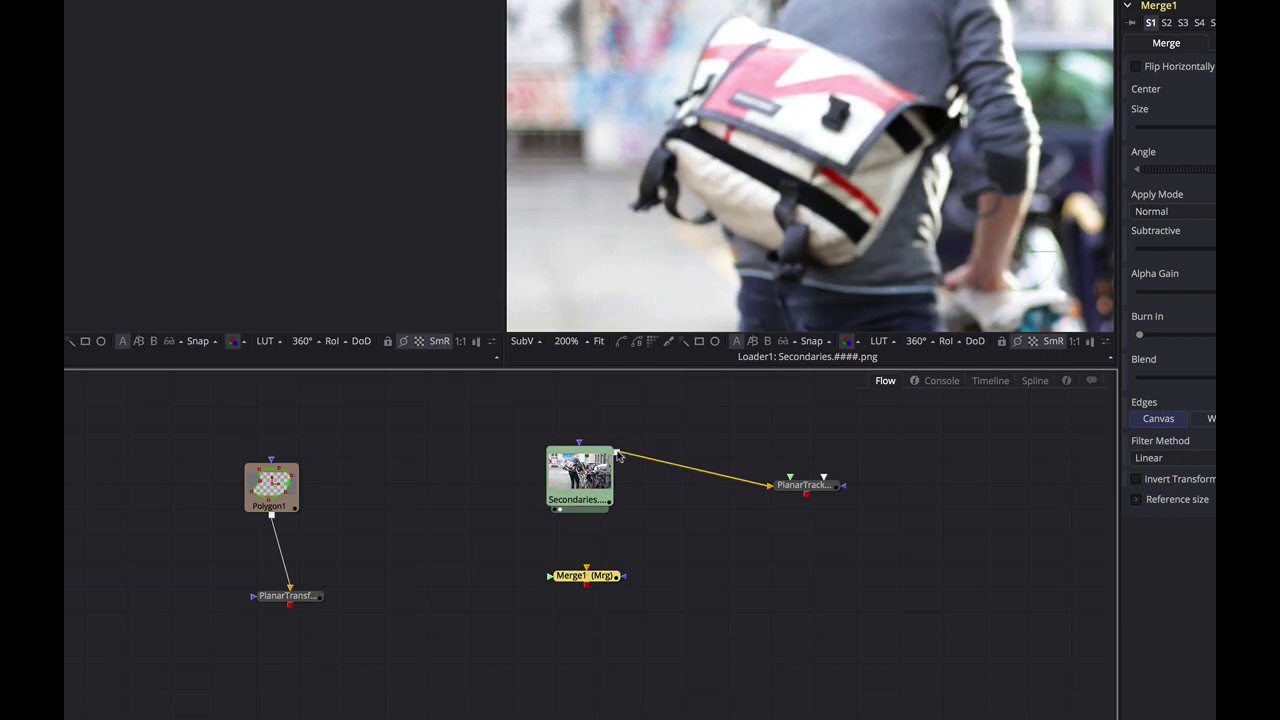
left_click_drag(617, 455, 587, 578)
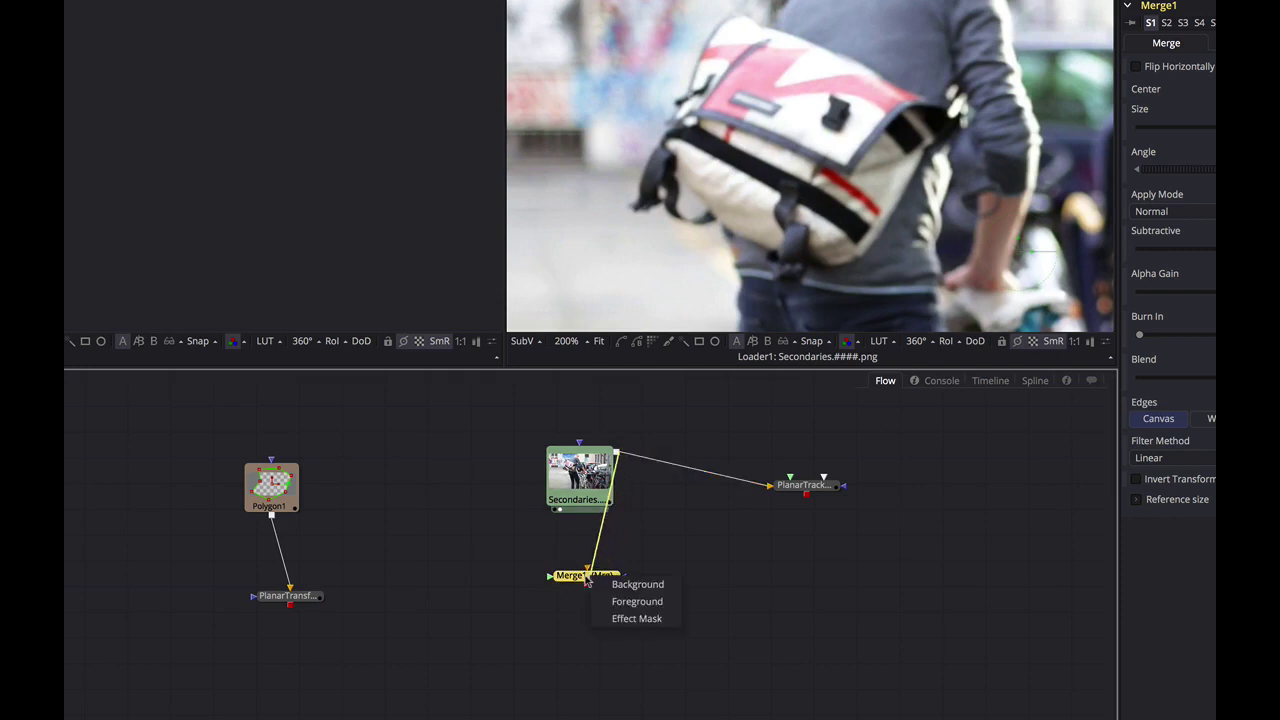
left_click(613, 589)
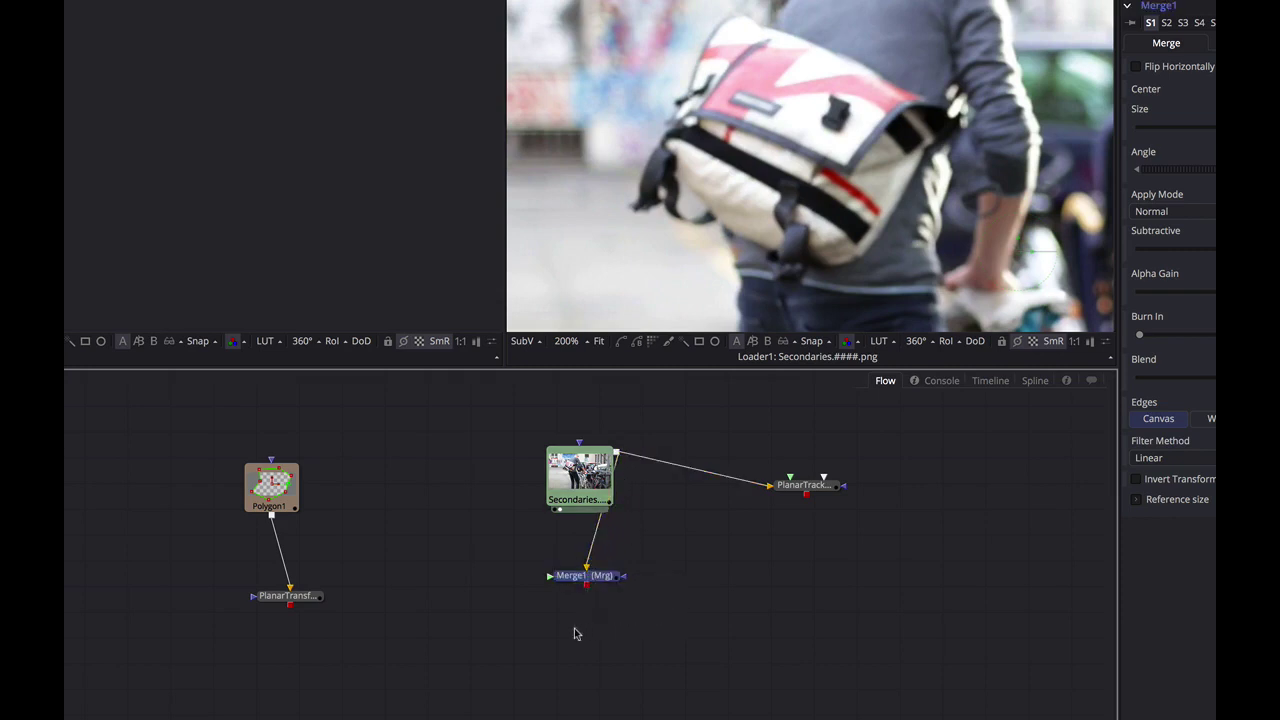
- Connect PlanarTransform1's output to Merge1's foreground input and show Merge1 in the second viewer
left_click_drag(588, 582, 576, 631)
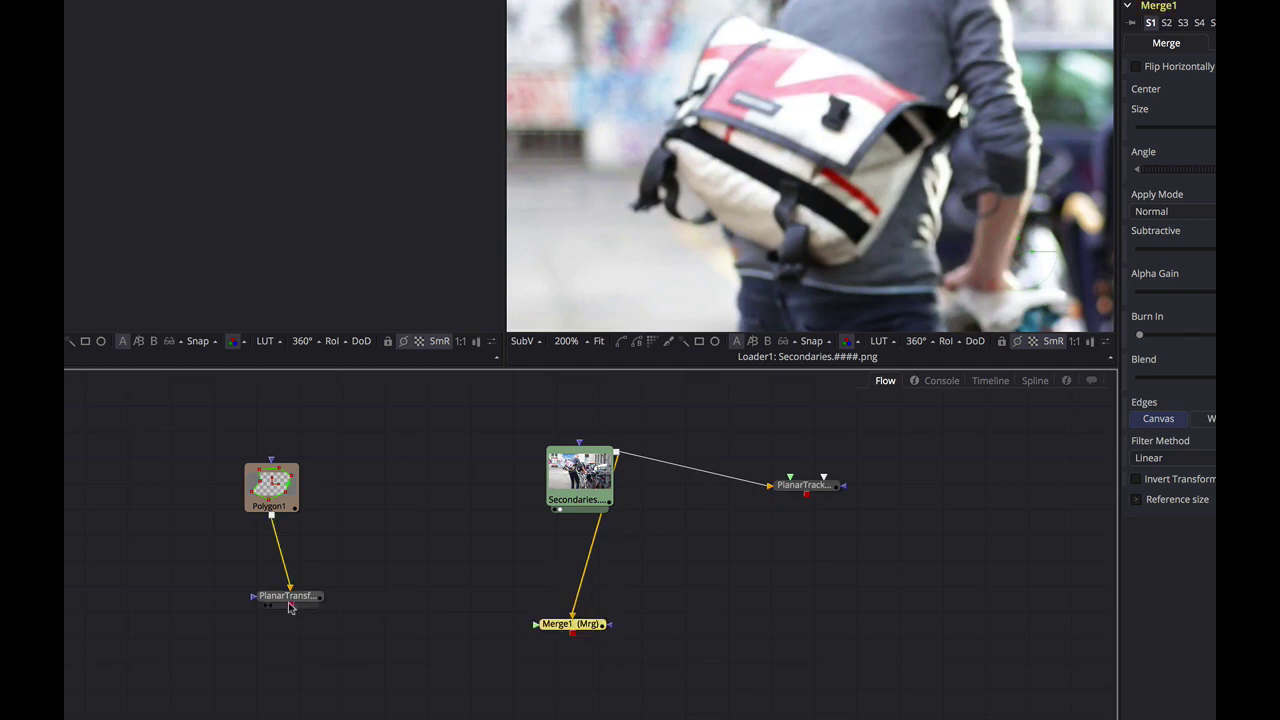
left_click_drag(290, 607, 567, 628)
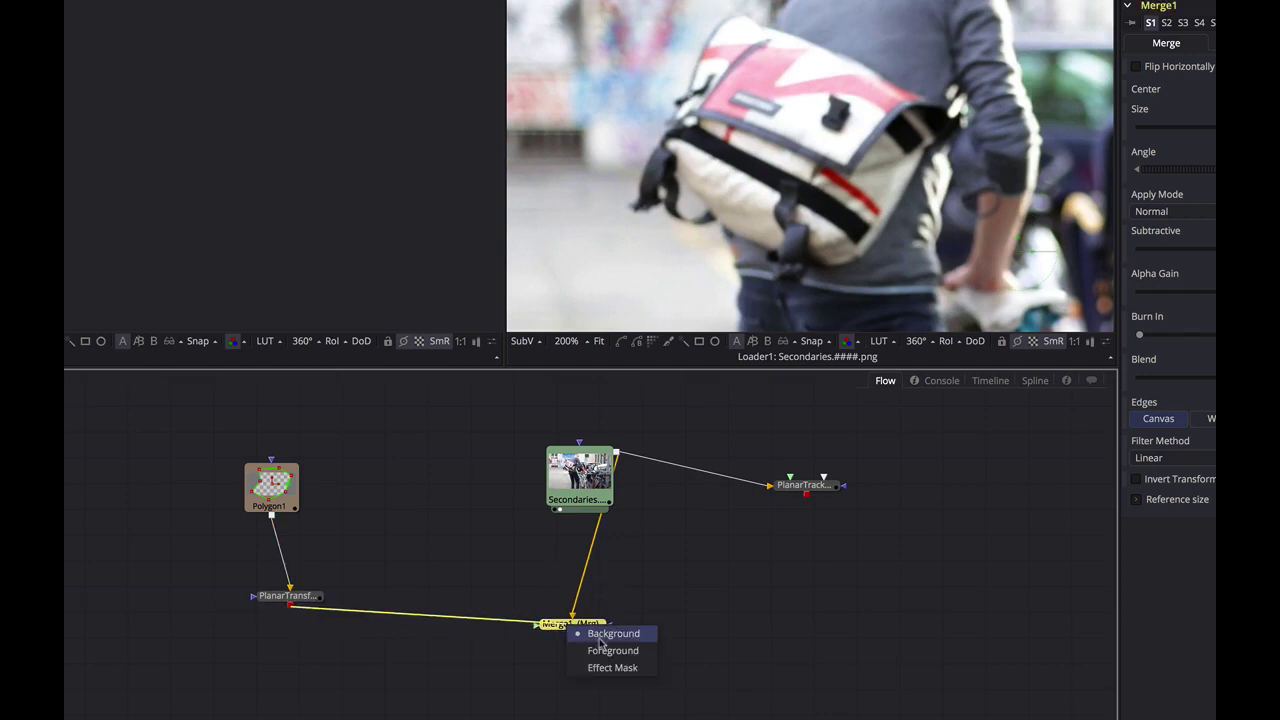
left_click(608, 650)
left_click_drag(570, 636, 565, 661)
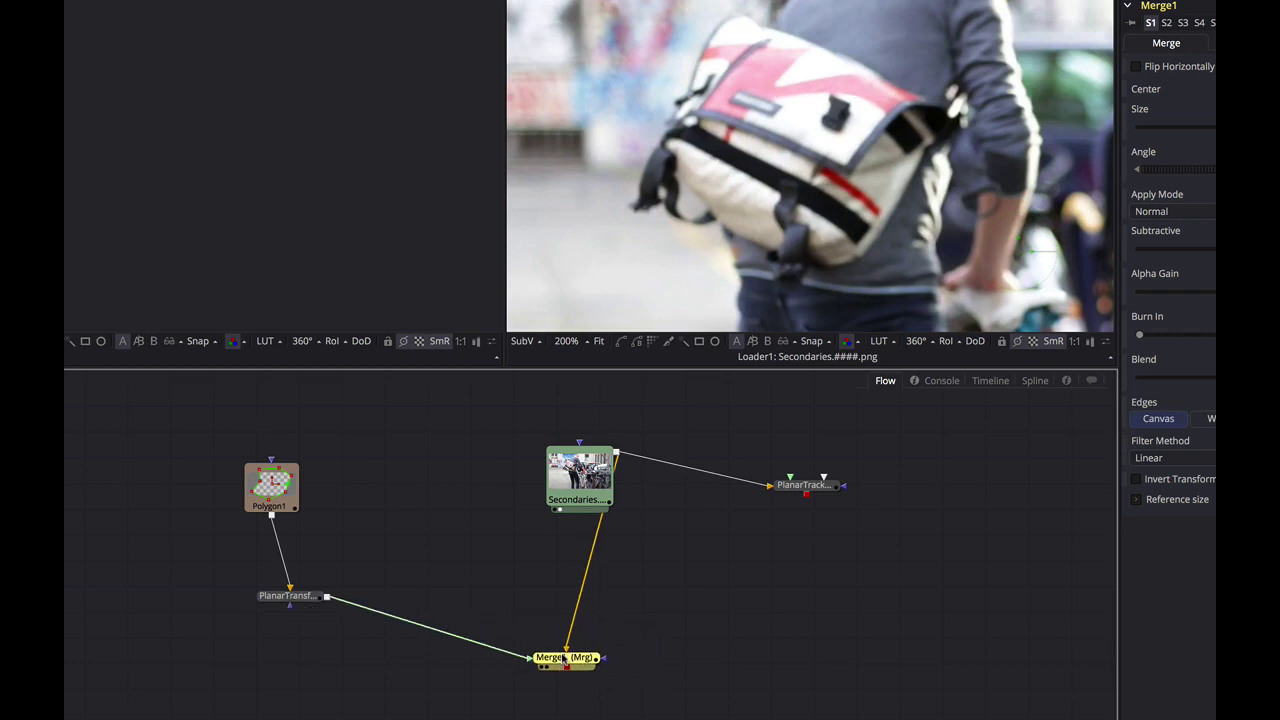
- Draw a closed polygon mask around the outline of the cyclist's bag with the Polygon1 node
left_click(279, 490)
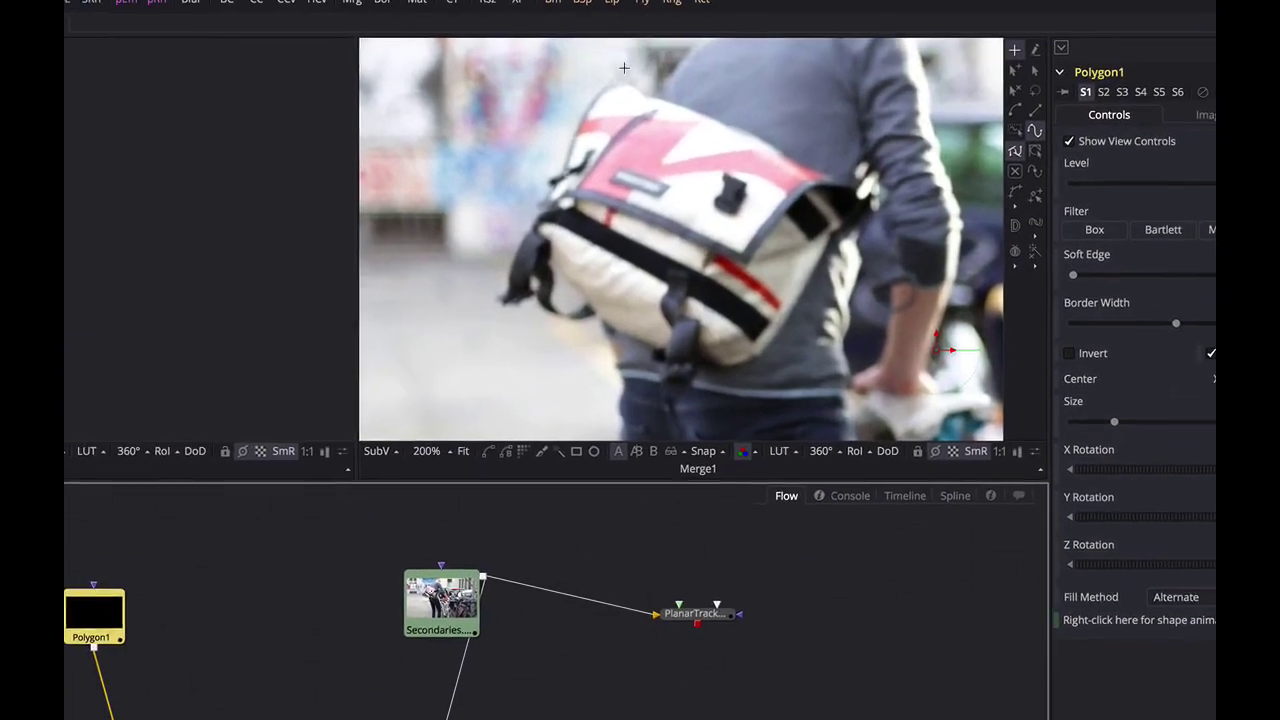
left_click(620, 79)
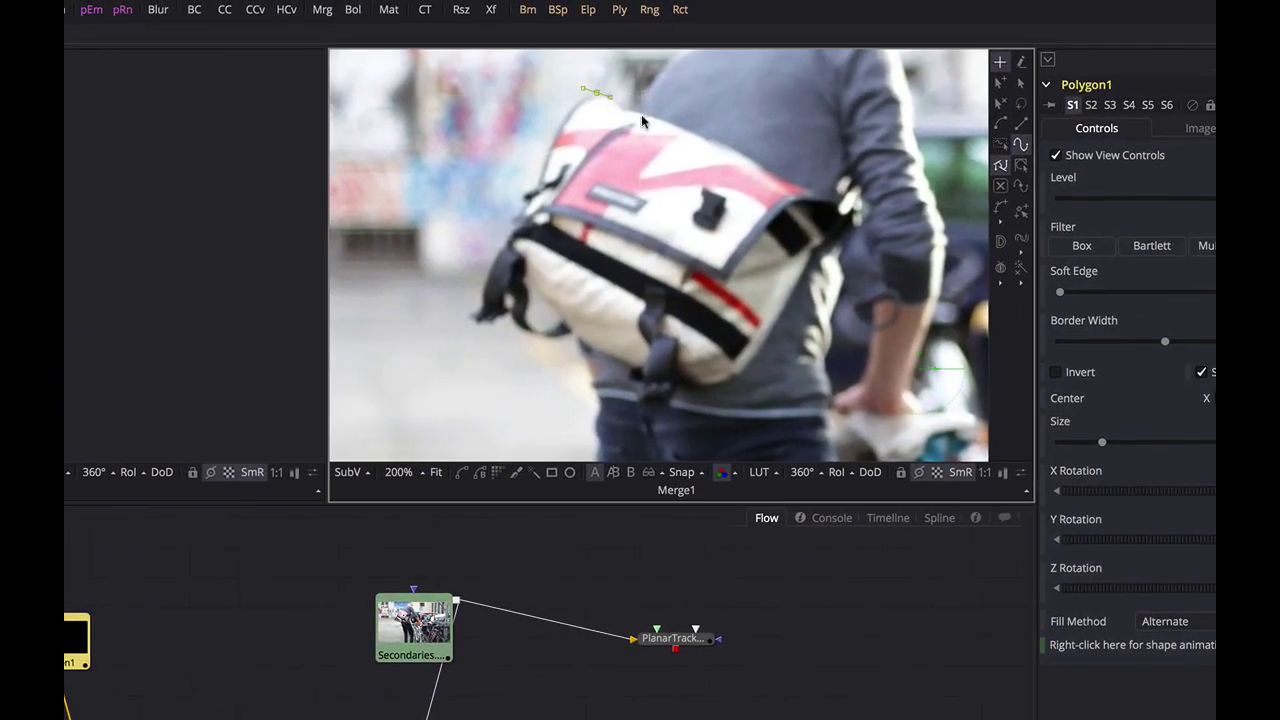
left_click(650, 115)
left_click(773, 174)
left_click(817, 256)
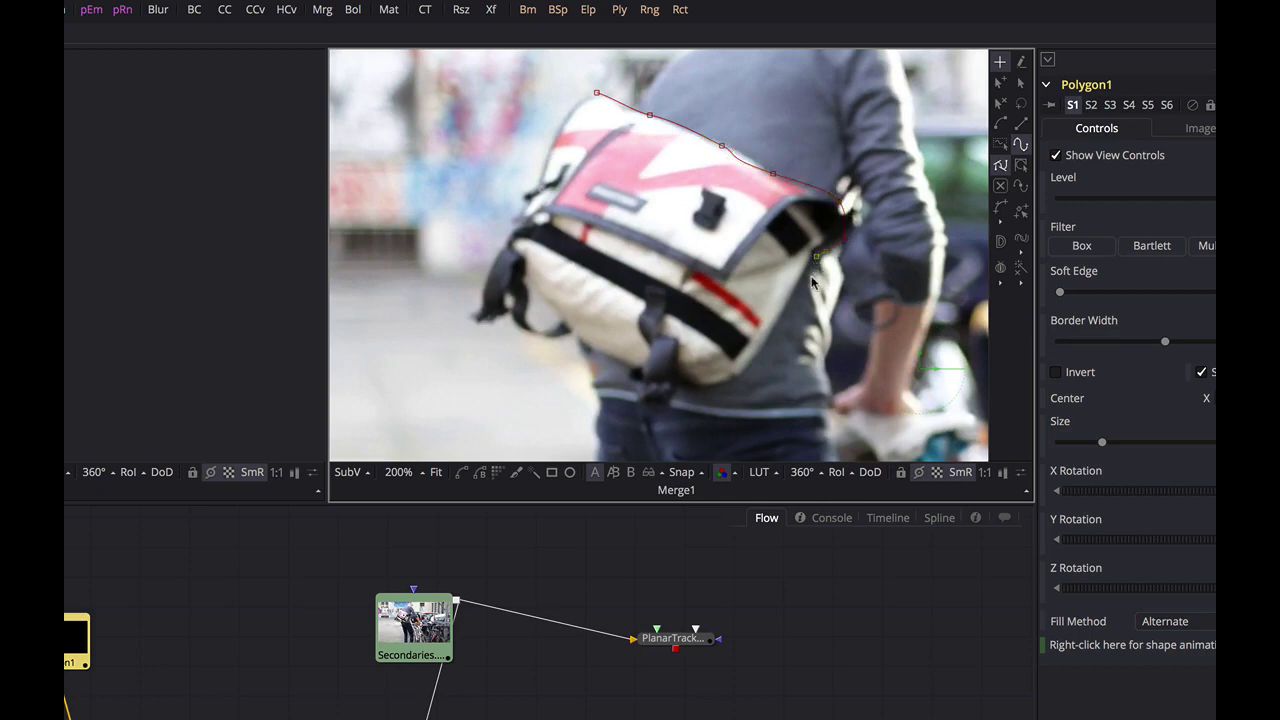
left_click(745, 371)
left_click(668, 371)
left_click(630, 364)
left_click(557, 318)
left_click(489, 297)
left_click(508, 236)
left_click(521, 211)
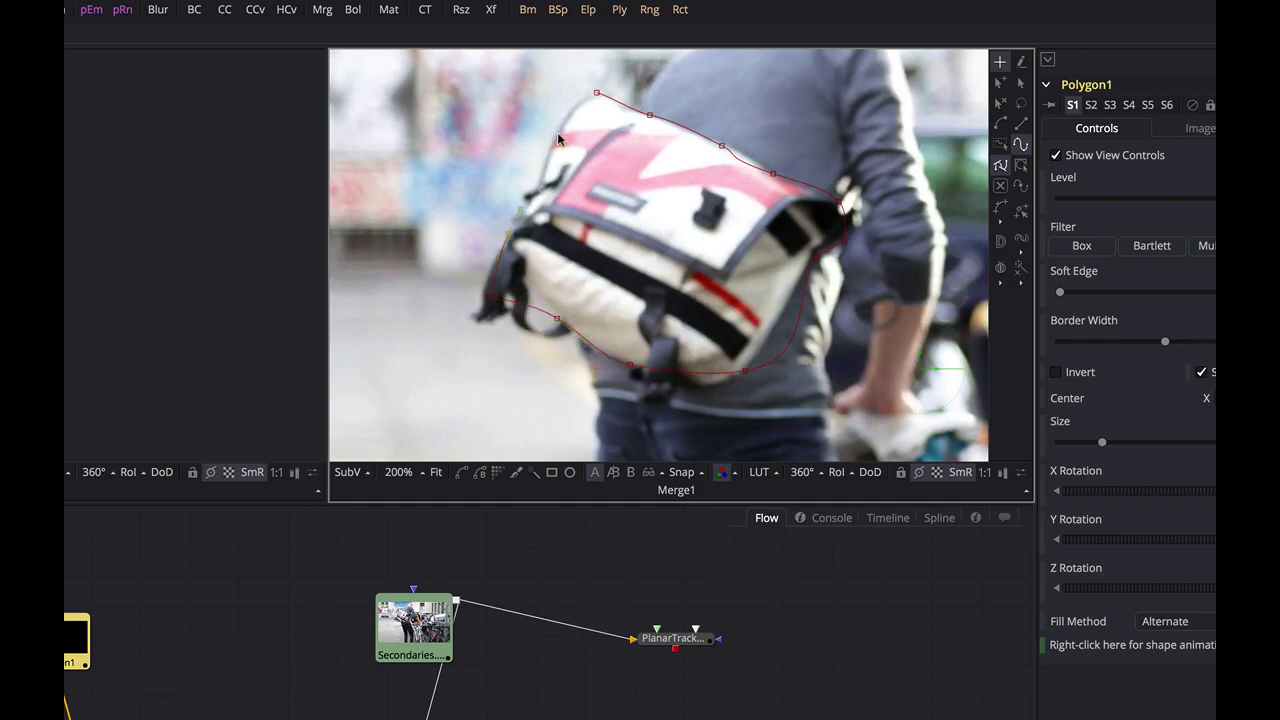
left_click(562, 127)
left_click(596, 93)
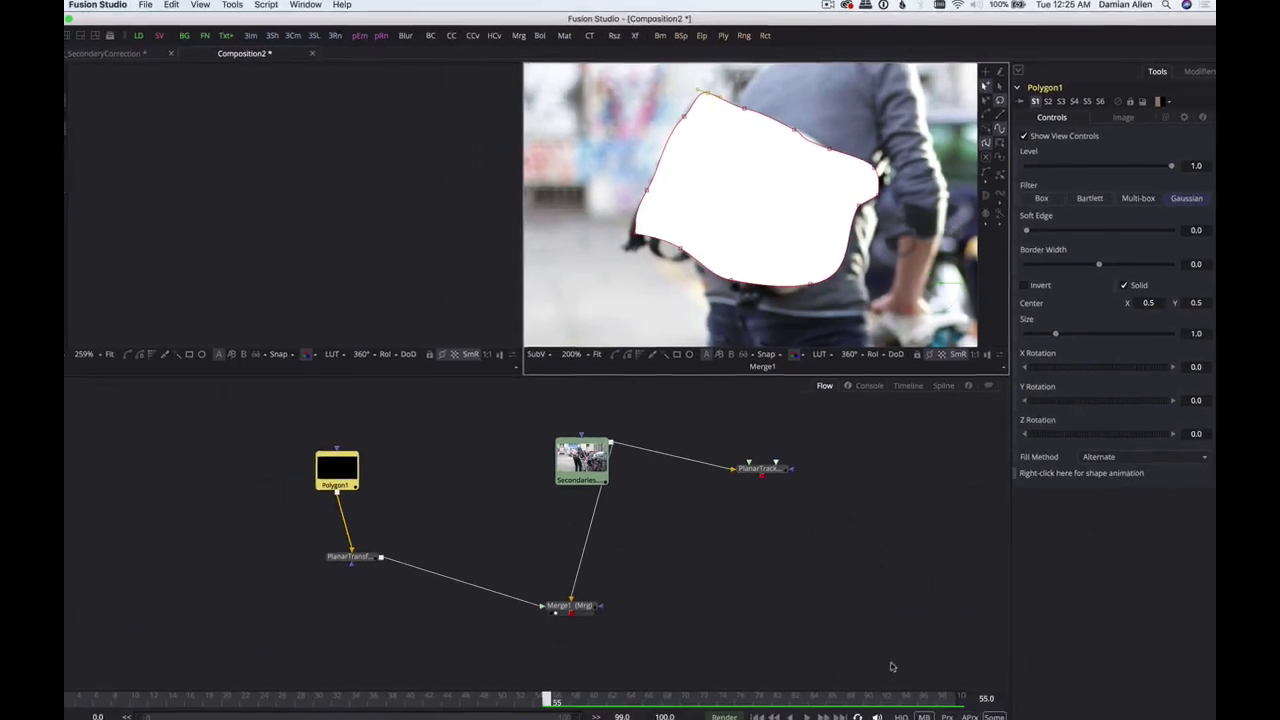
- Lower Merge1's common Blend setting so the bag shows through the white mask shape
left_click(575, 605)
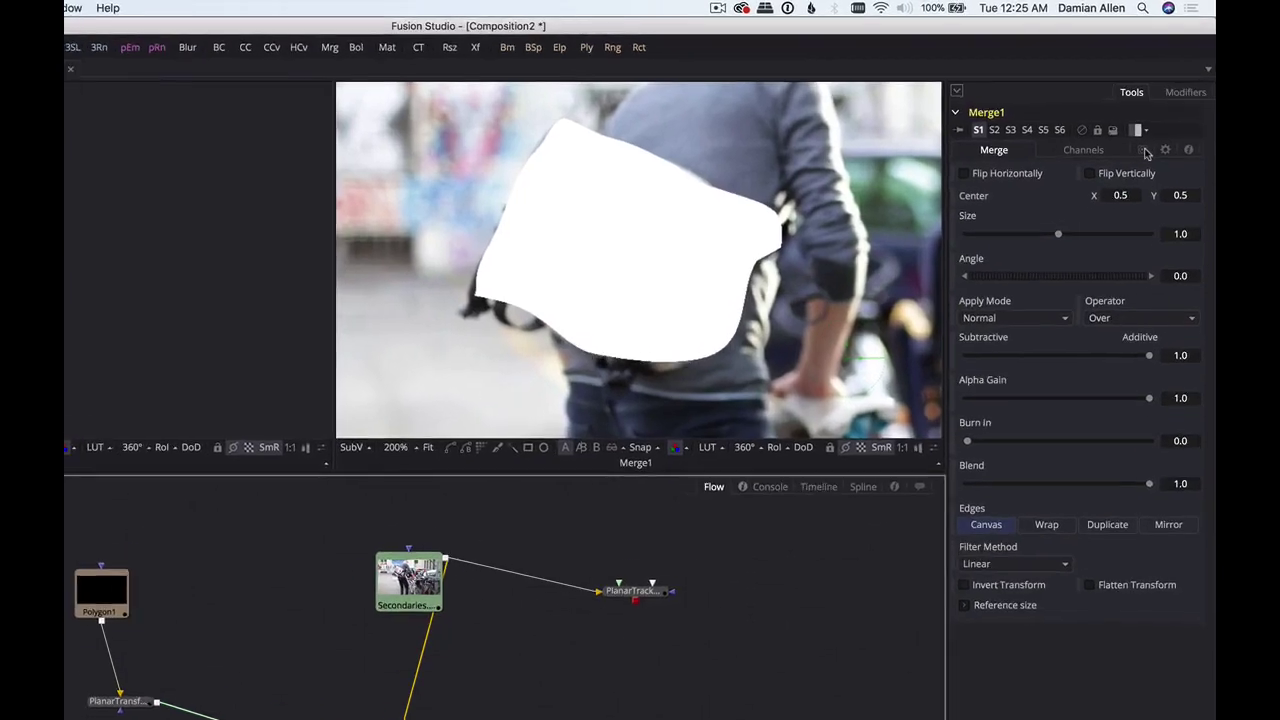
left_click(1158, 117)
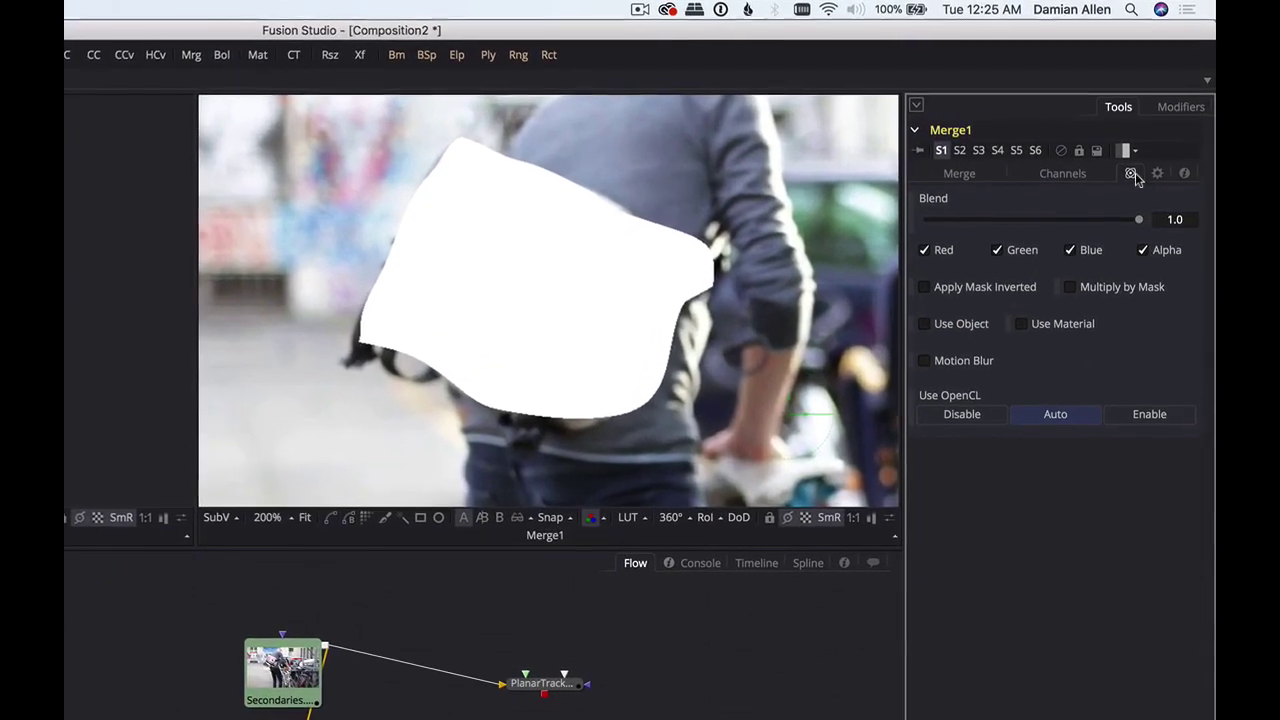
left_click_drag(1139, 226, 1021, 222)
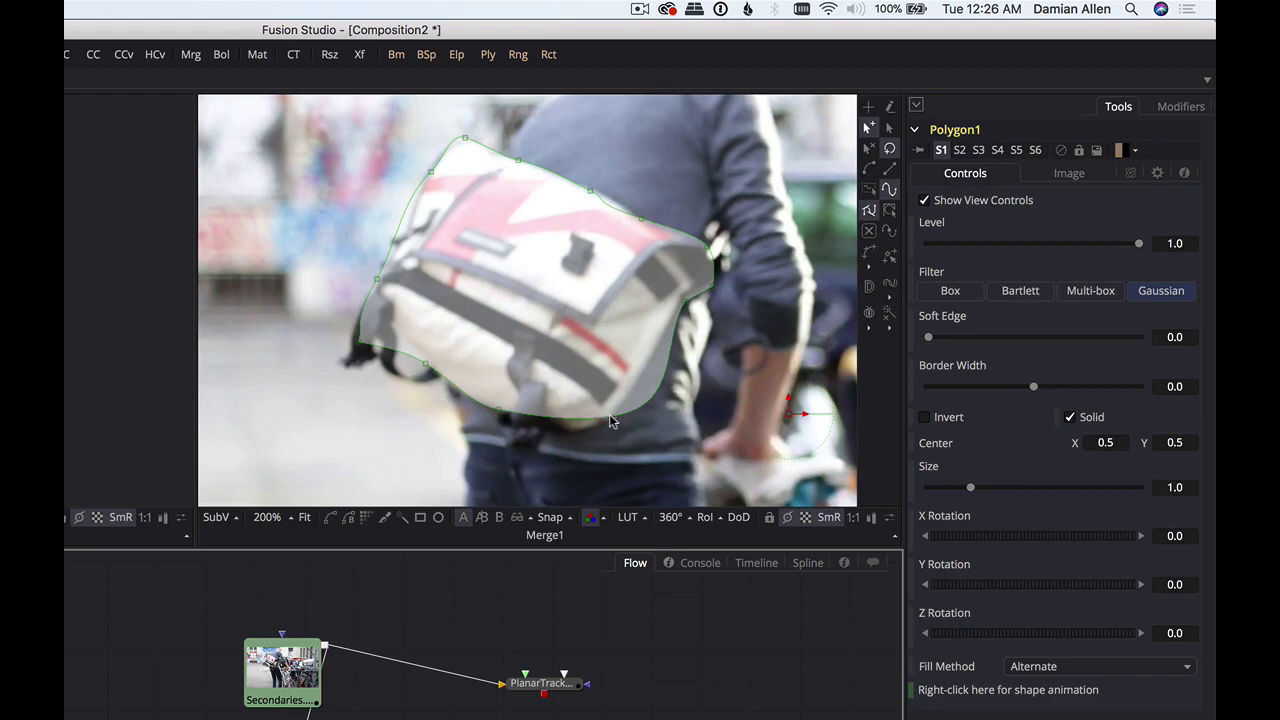
- Move the mask's lower-right point and adjust its curve handles to follow the bag's bottom corner
left_click_drag(608, 423, 579, 433)
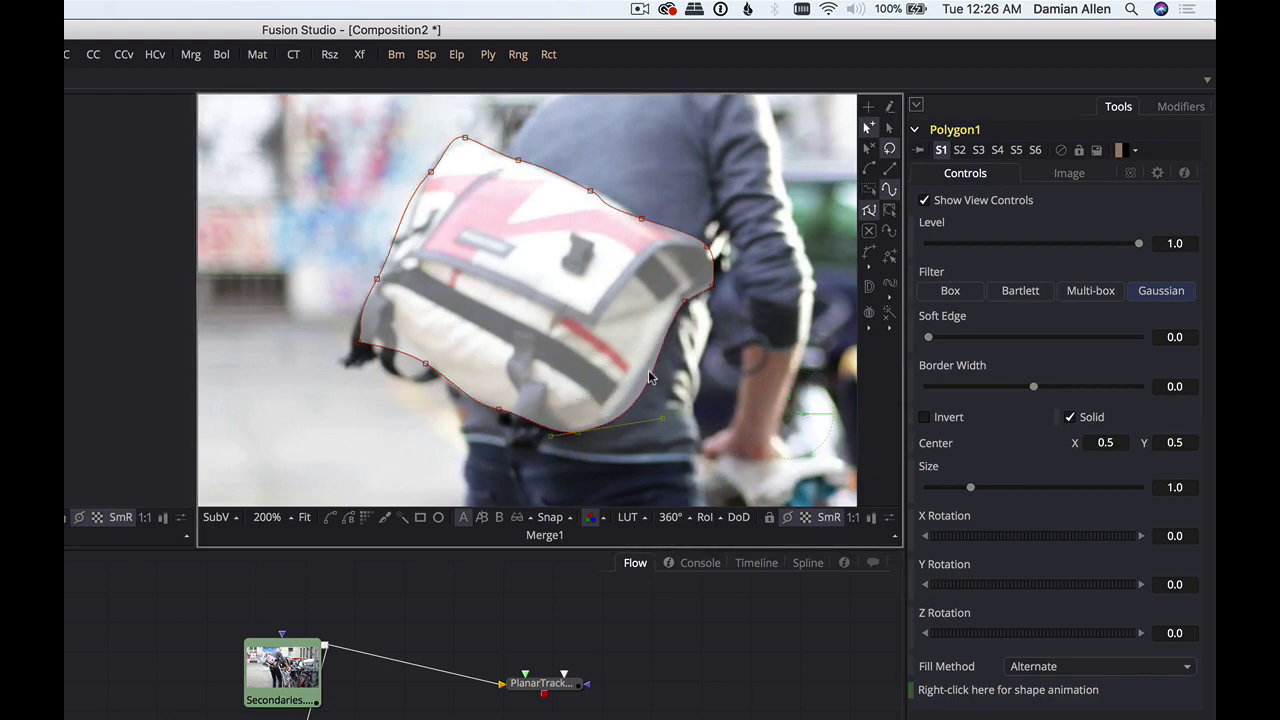
left_click_drag(661, 420, 648, 421)
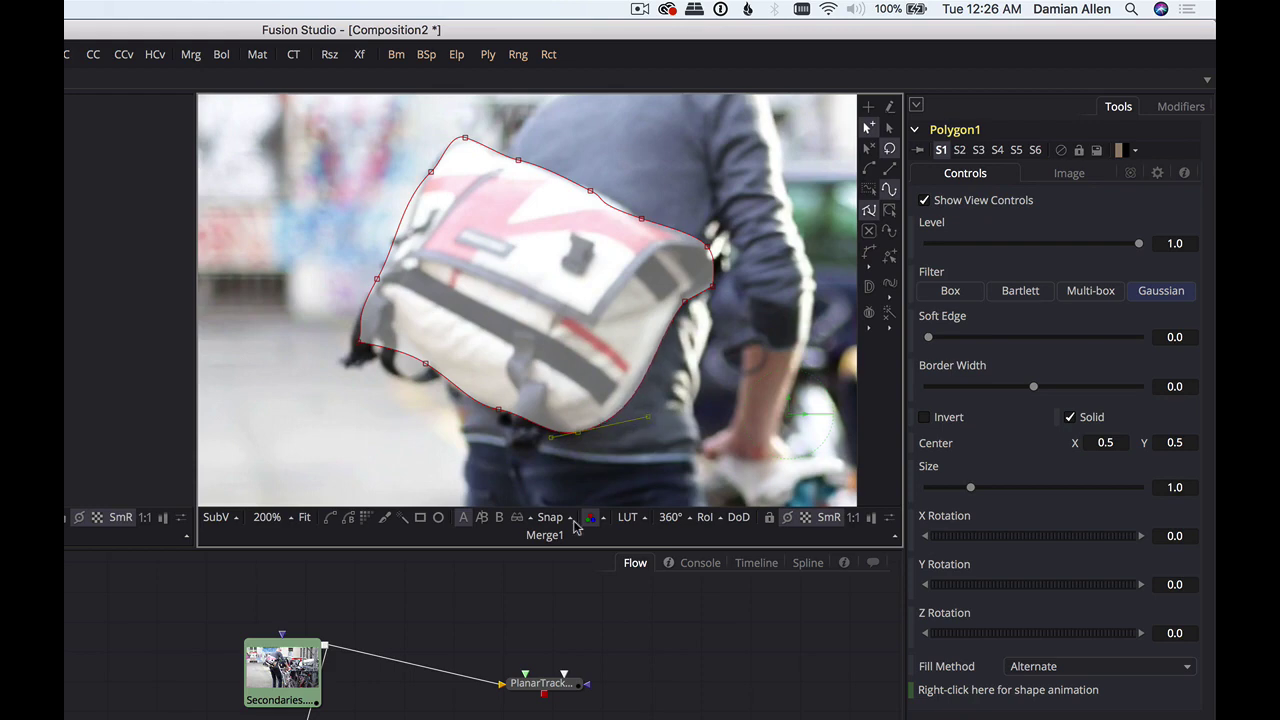
left_click_drag(575, 527, 551, 398)
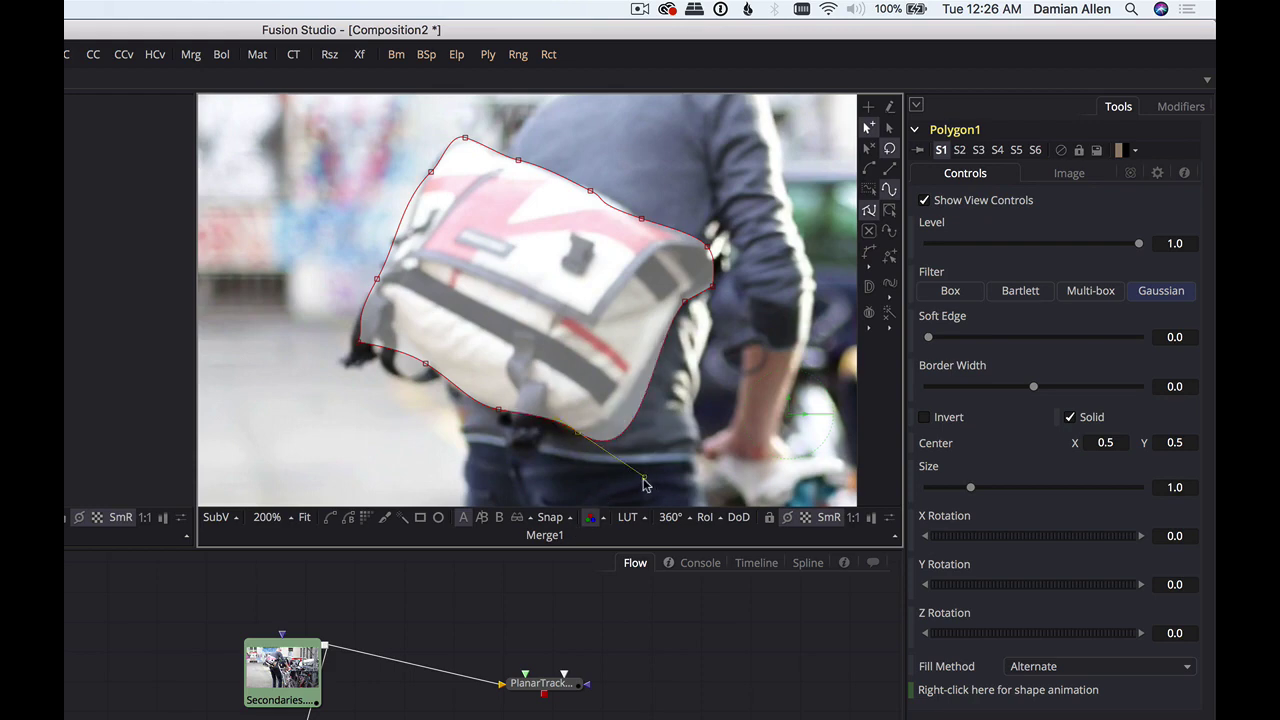
left_click_drag(643, 484, 629, 451)
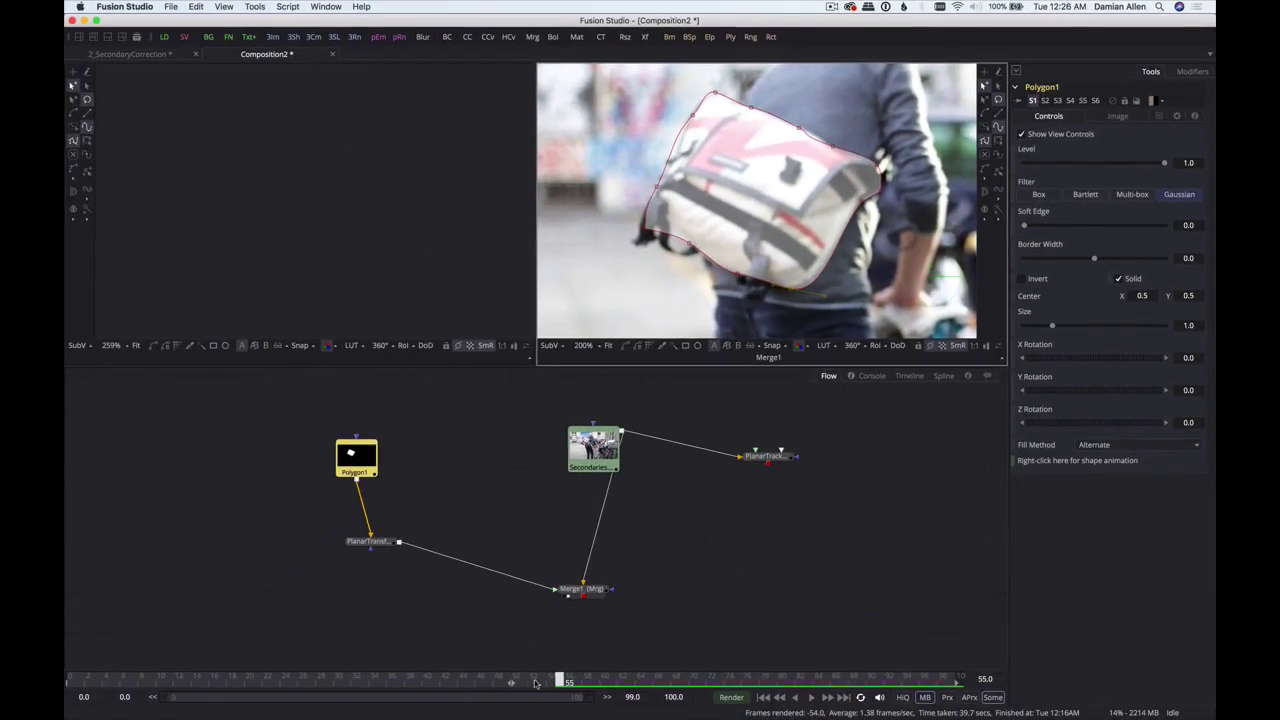
- Check the tracked mask across the shot and shift its upper-edge points at frame 36 to fit the bag's flap
left_click_drag(560, 681, 478, 682)
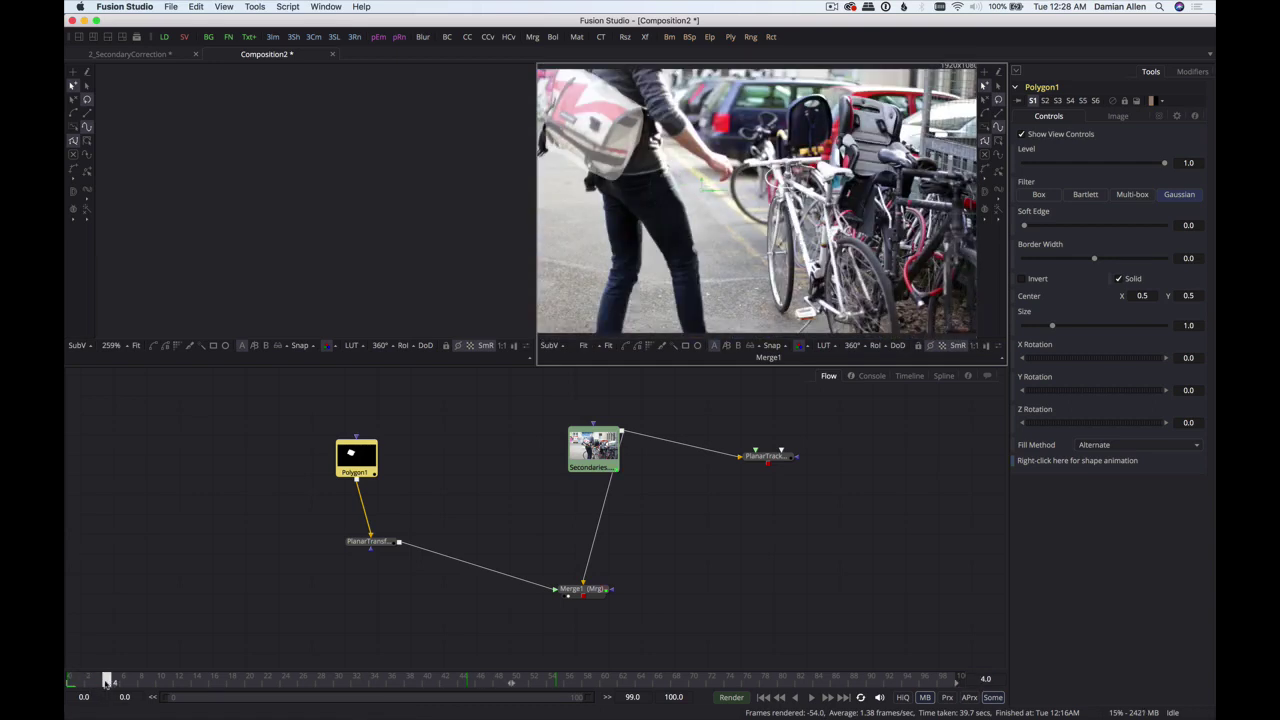
left_click_drag(106, 680, 205, 683)
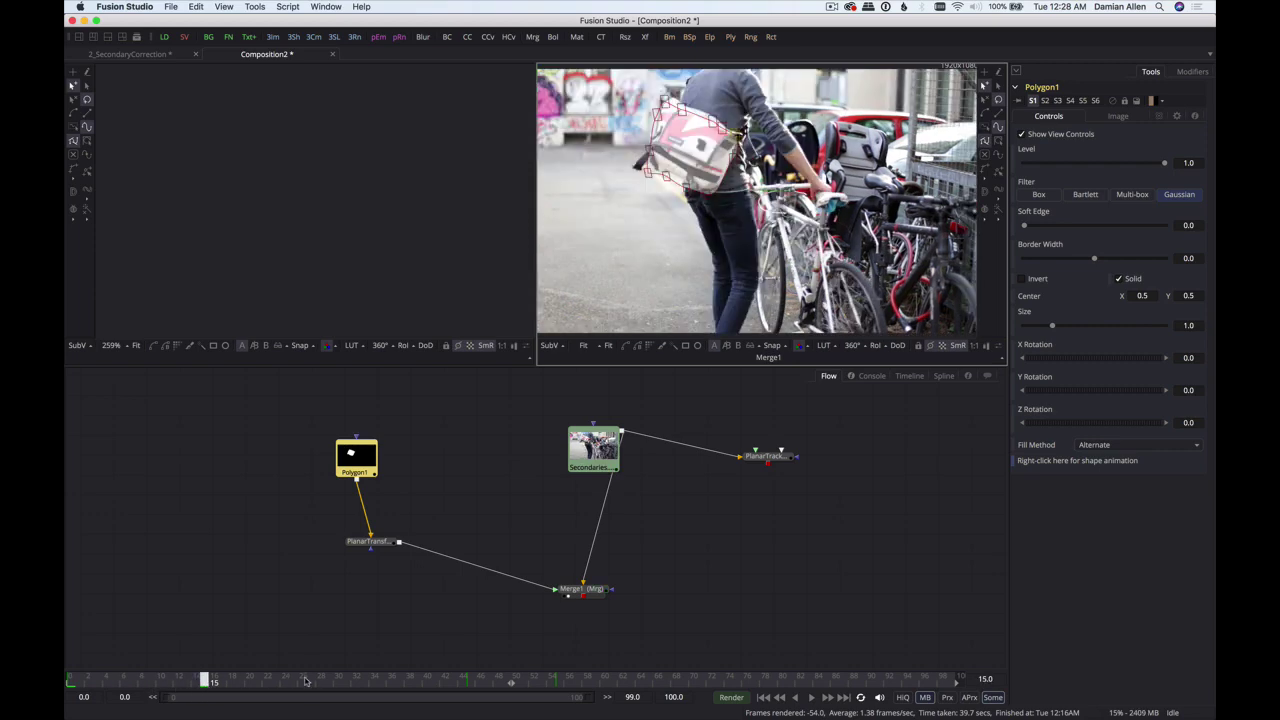
mouse_move(305, 681)
left_mouse_down()
mouse_move(407, 683)
mouse_move(288, 683)
mouse_move(323, 683)
left_mouse_up()
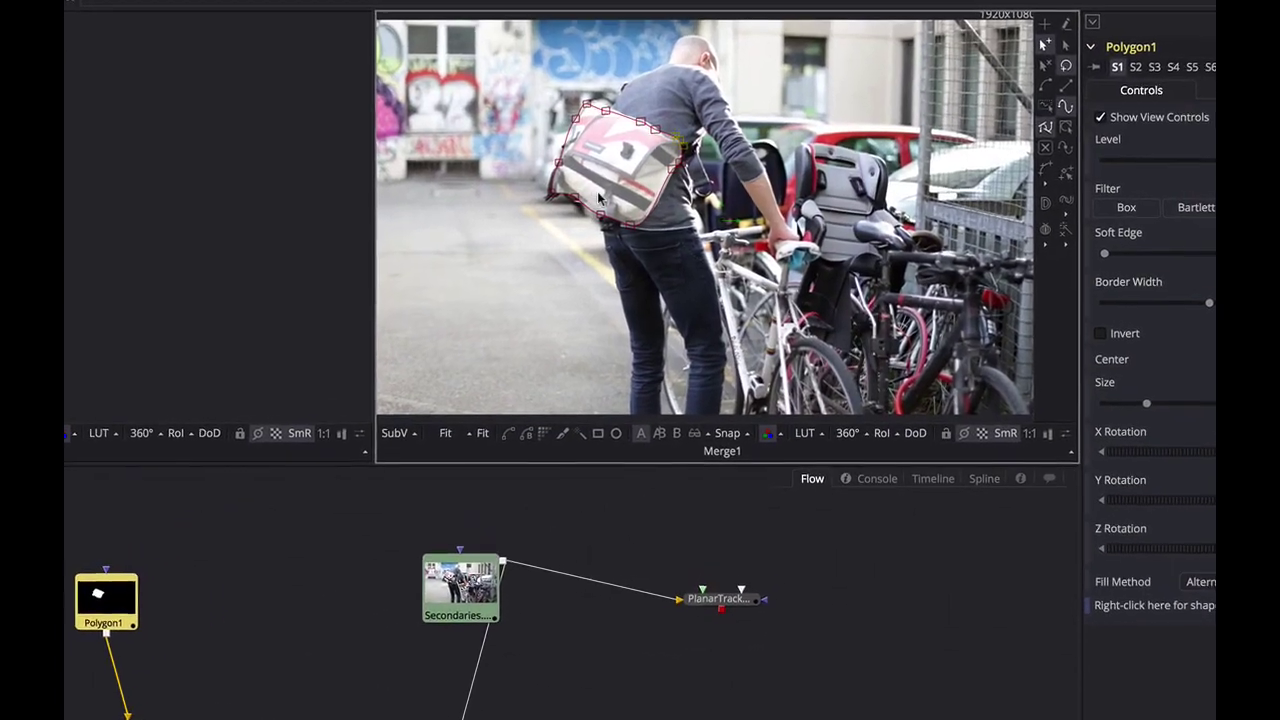
scroll(604, 190, "up", 5)
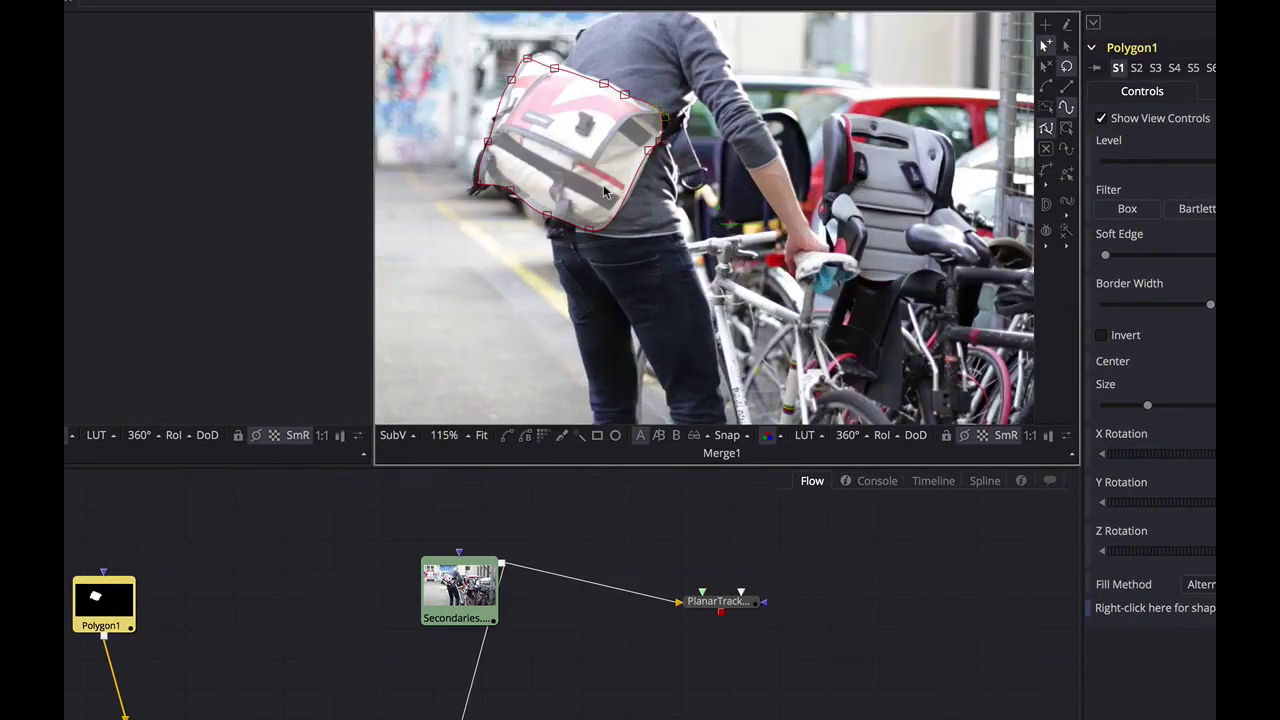
key("Right")
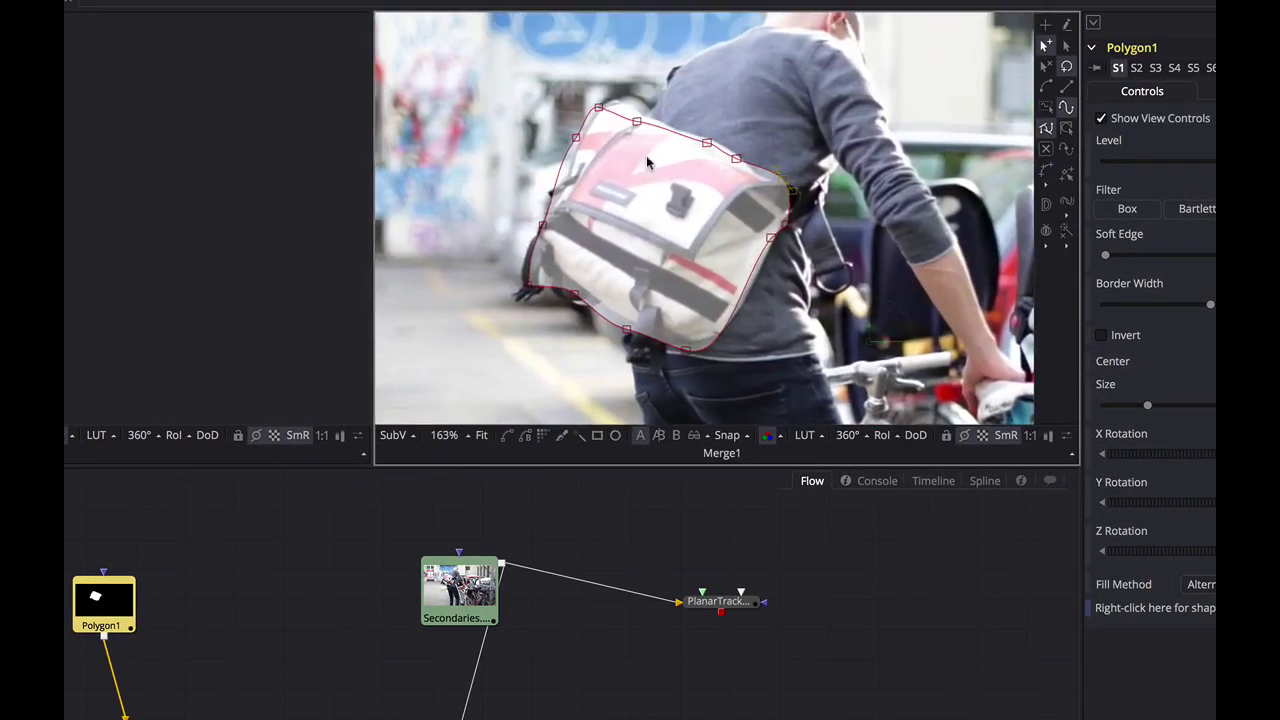
mouse_move(621, 116)
left_mouse_down()
mouse_move(600, 106)
mouse_move(636, 113)
left_mouse_up()
left_click(661, 119)
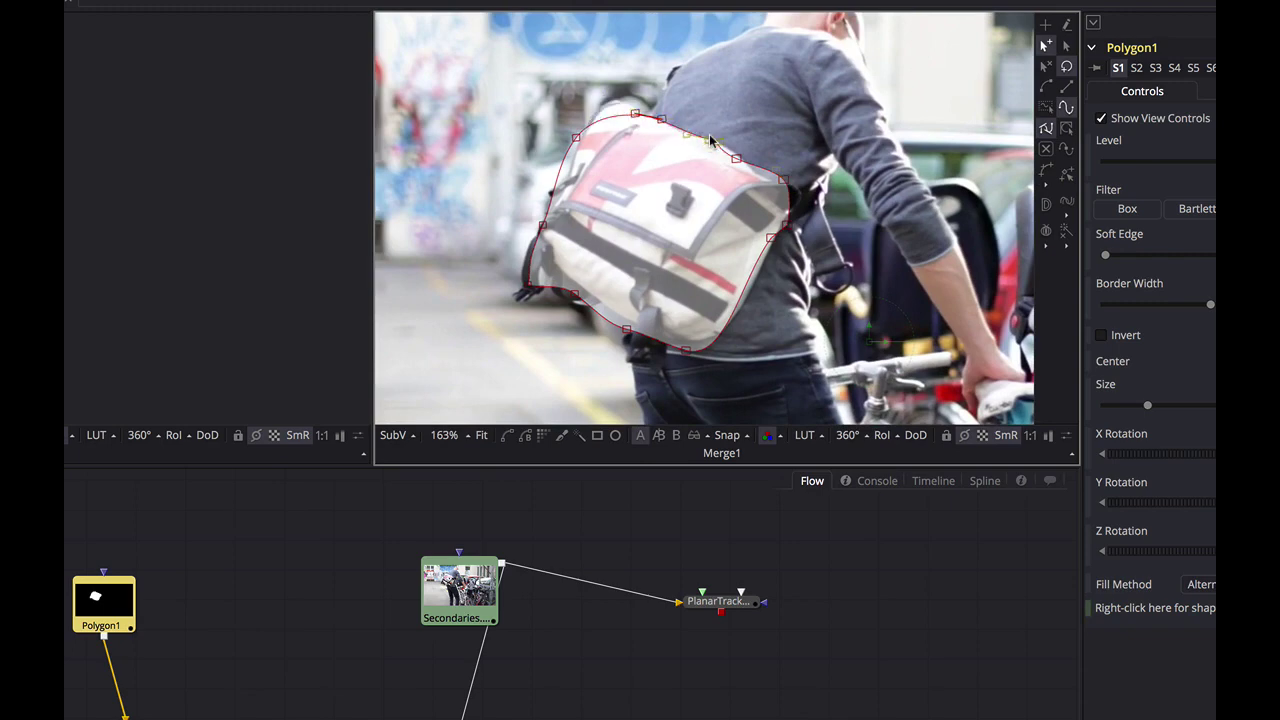
left_click(711, 140)
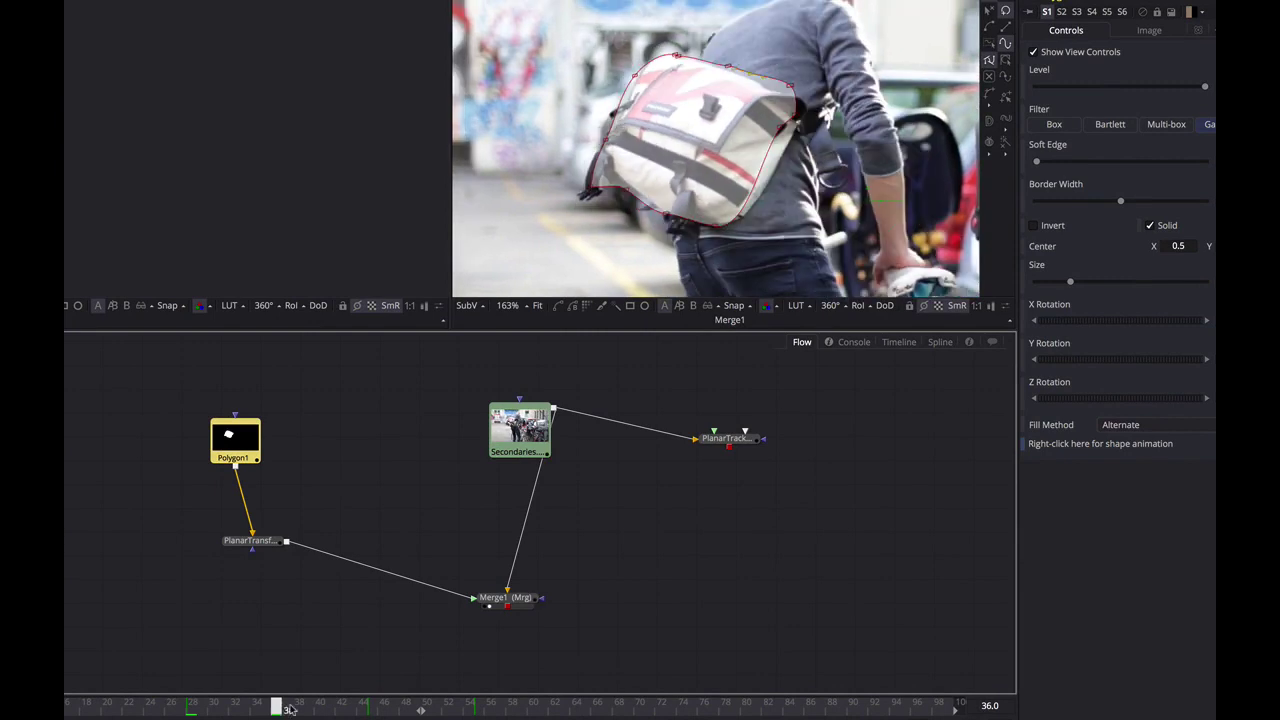
left_click_drag(288, 709, 318, 710)
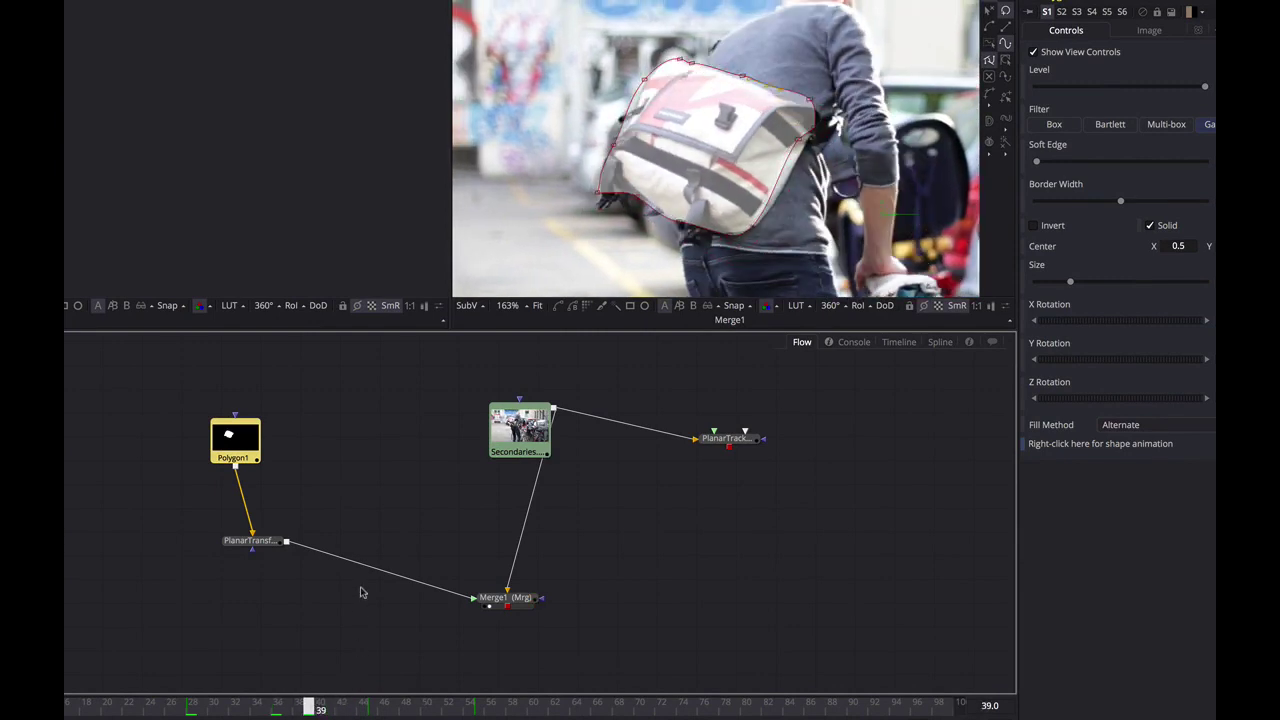
- Move the Secondaries loader up and add a Color Corrector node in the free area of the flow
left_click_drag(500, 462, 556, 417)
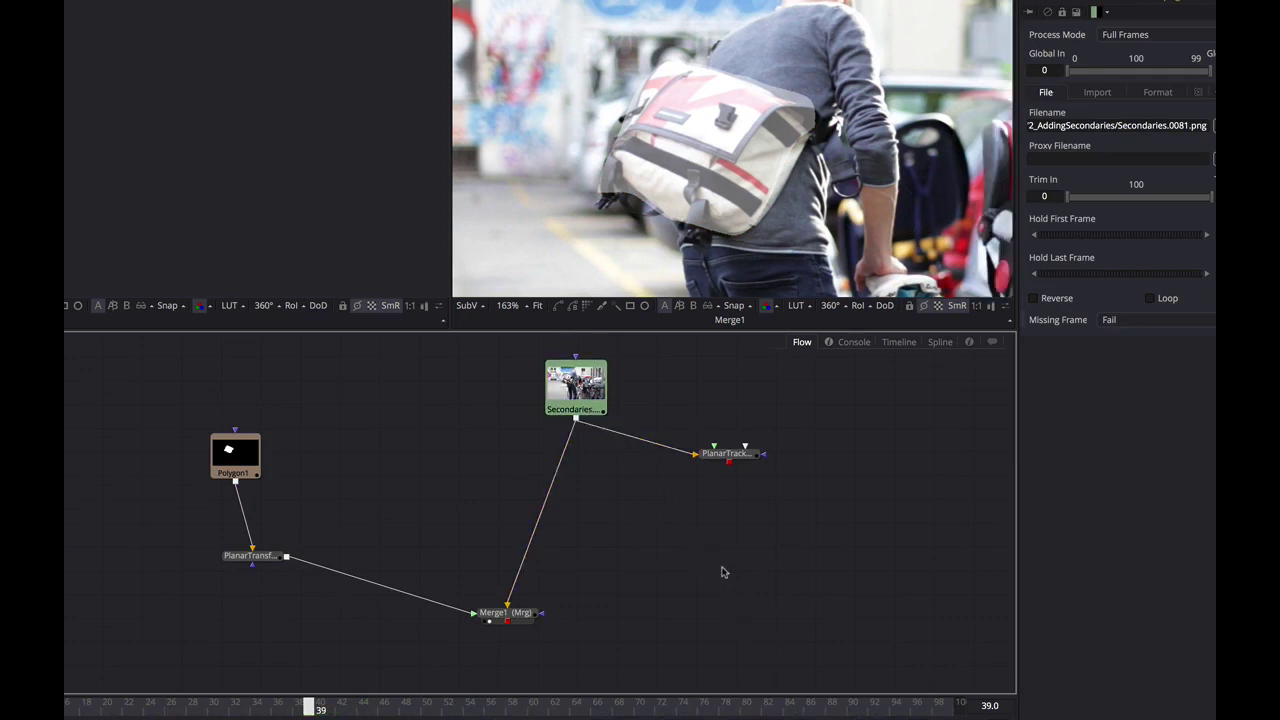
key("shift+space")
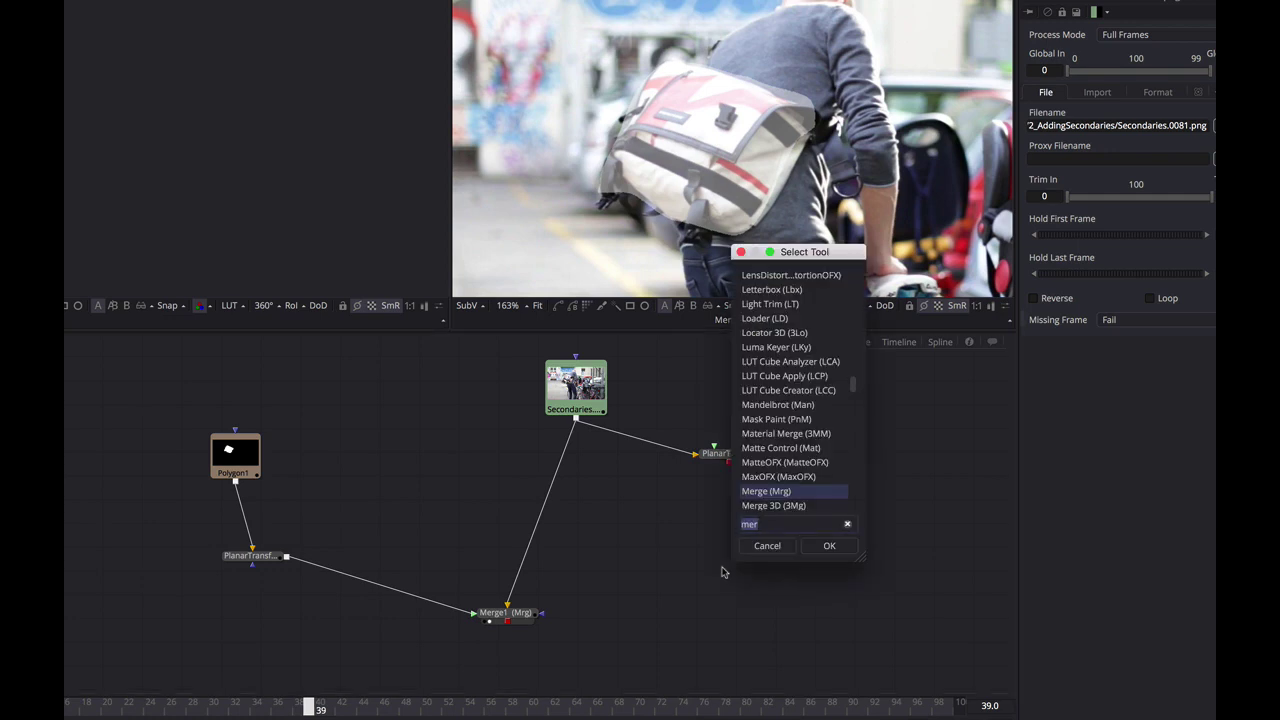
type("colo")
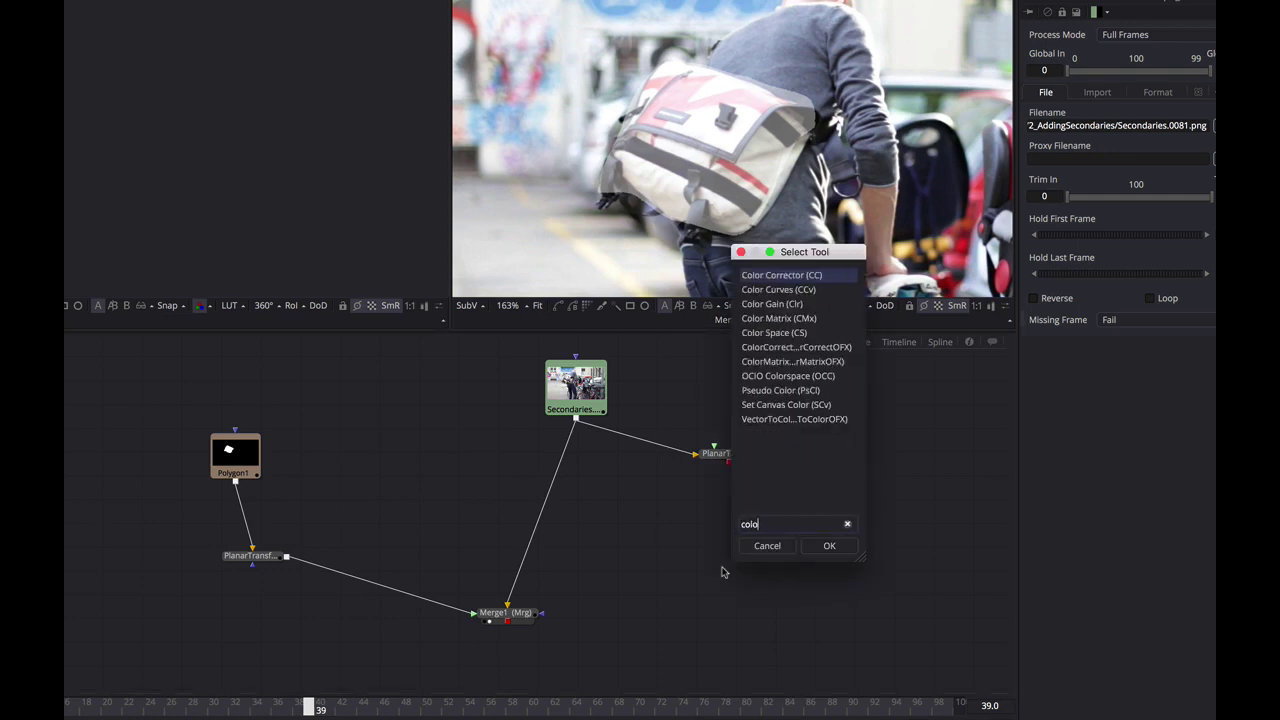
key("Return")
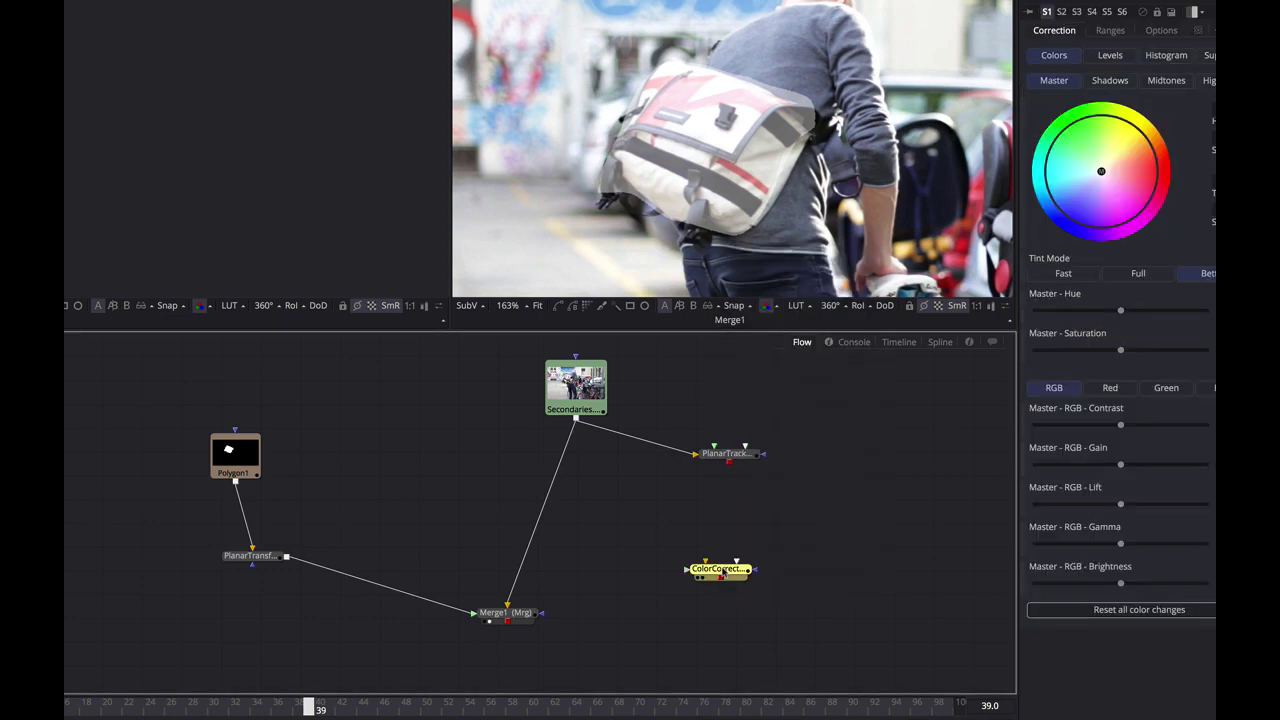
- Connect the Secondaries loader's output to ColorCorrector1 and show ColorCorrector1 in the second viewer
left_click_drag(576, 418, 705, 597)
left_click(737, 575)
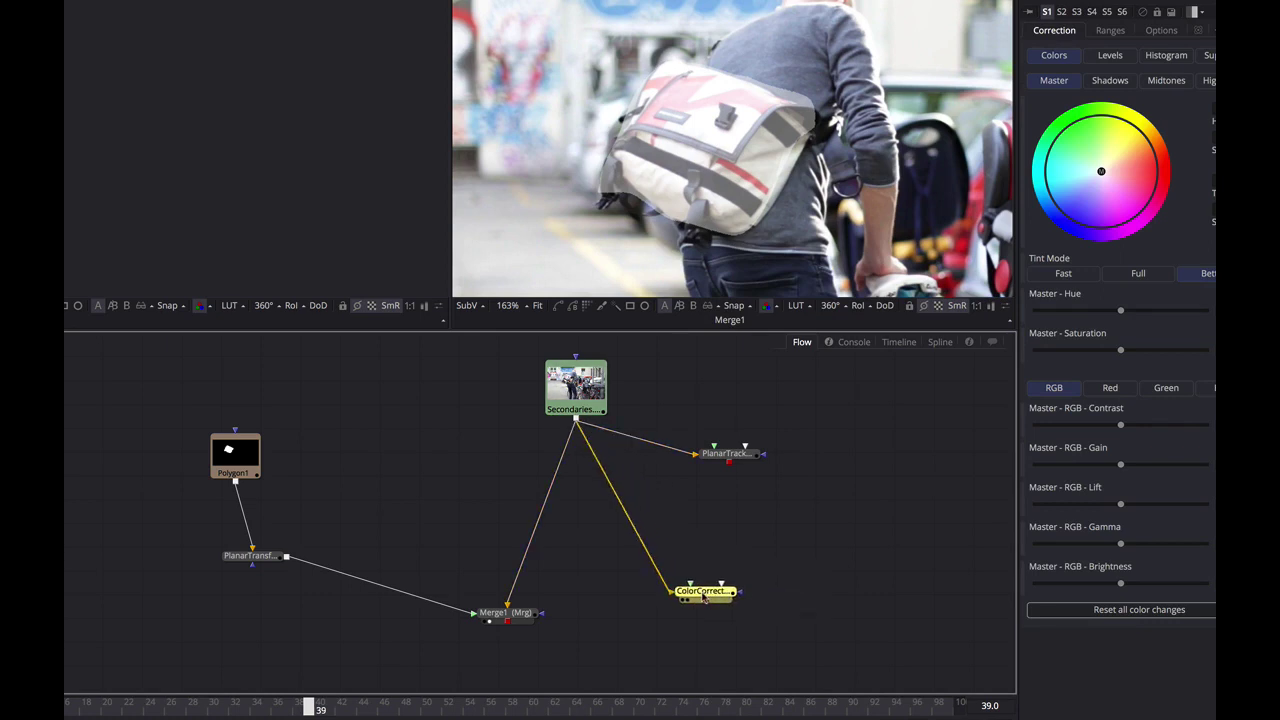
key("2")
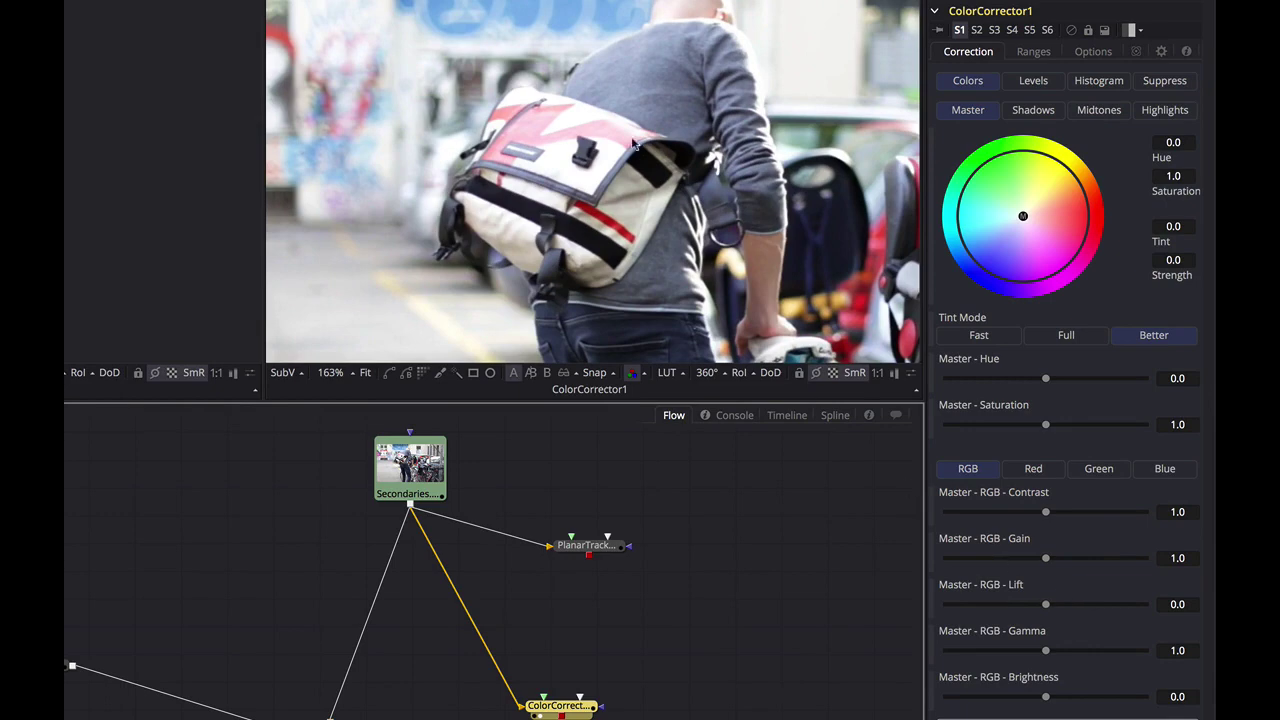
- Set ColorCorrector1's master RGB levels to a gamma of about 0.341 and a maximum output of 0.89
scroll(531, 176, "up", 5)
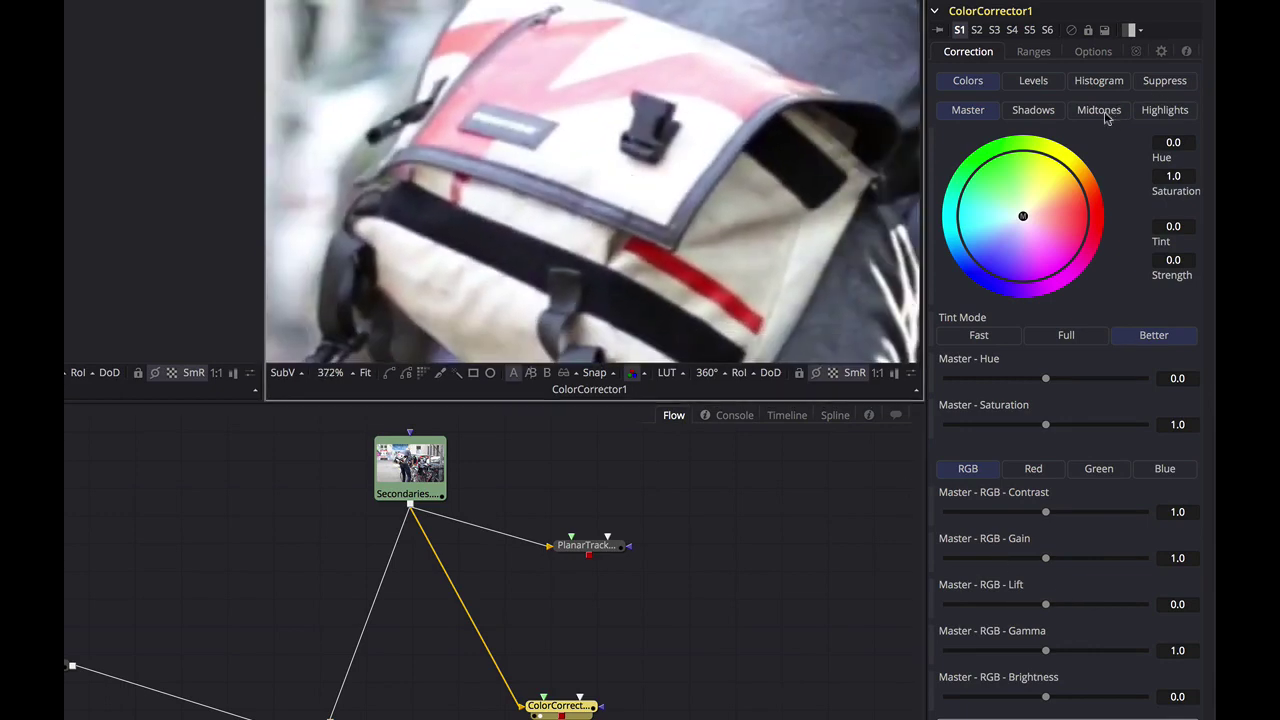
left_click(1033, 80)
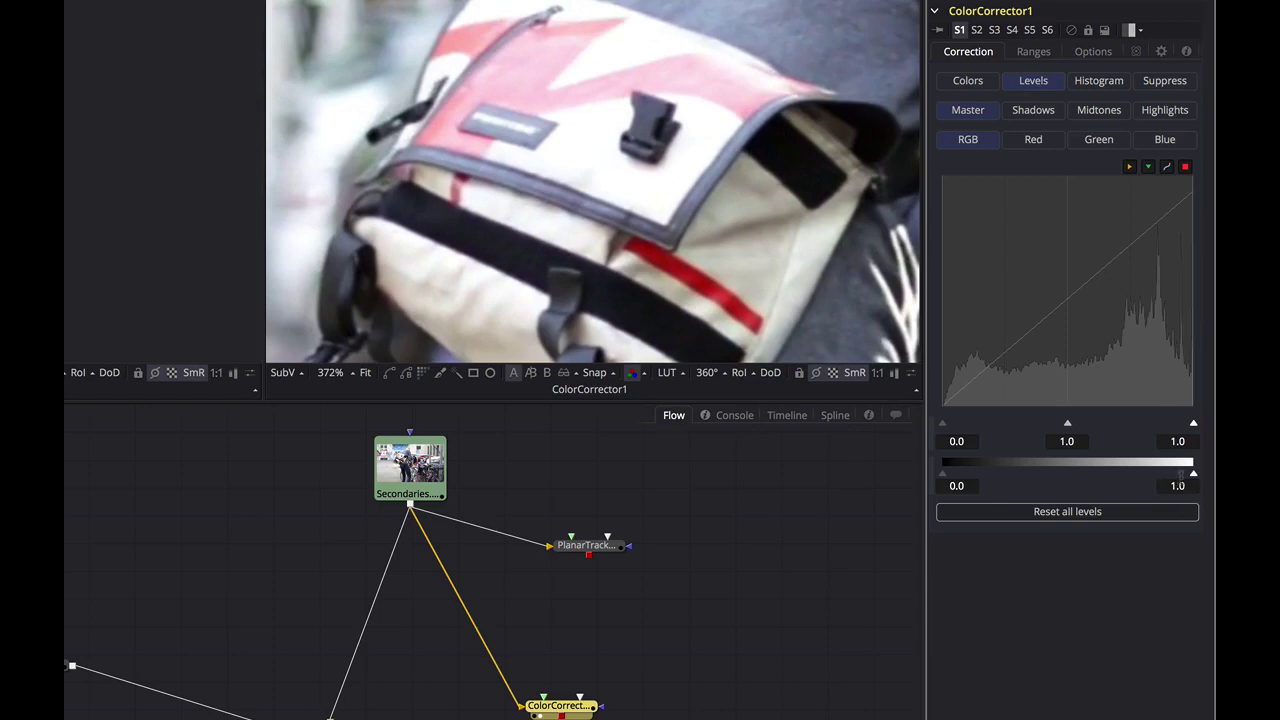
left_click_drag(1190, 474, 1153, 478)
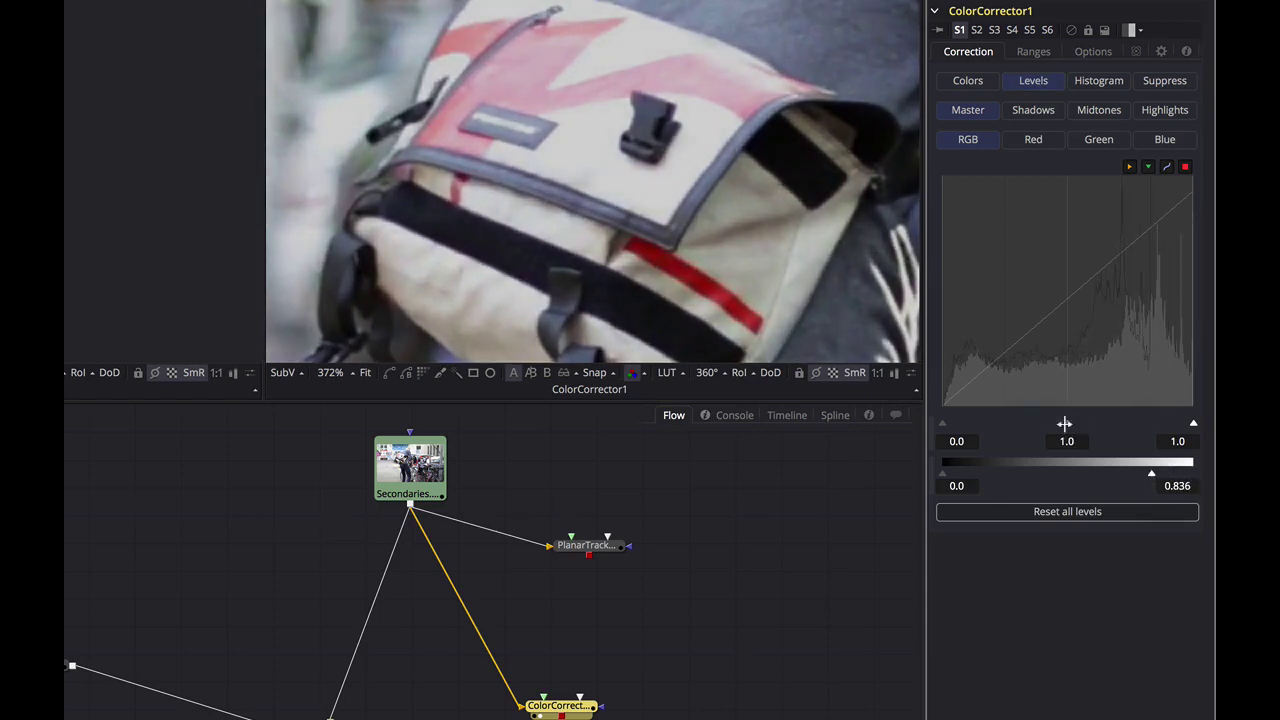
left_click_drag(1064, 423, 1141, 432)
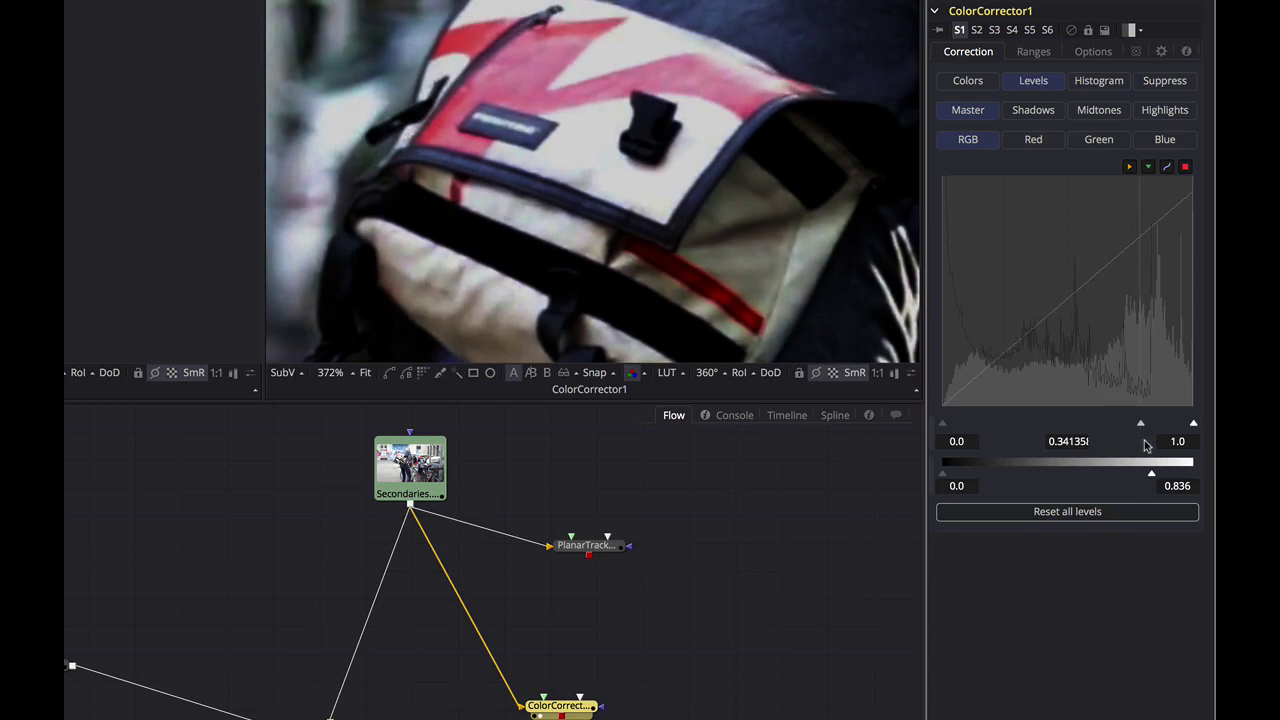
mouse_move(1153, 477)
left_mouse_down()
mouse_move(1185, 478)
mouse_move(1166, 478)
left_mouse_up()
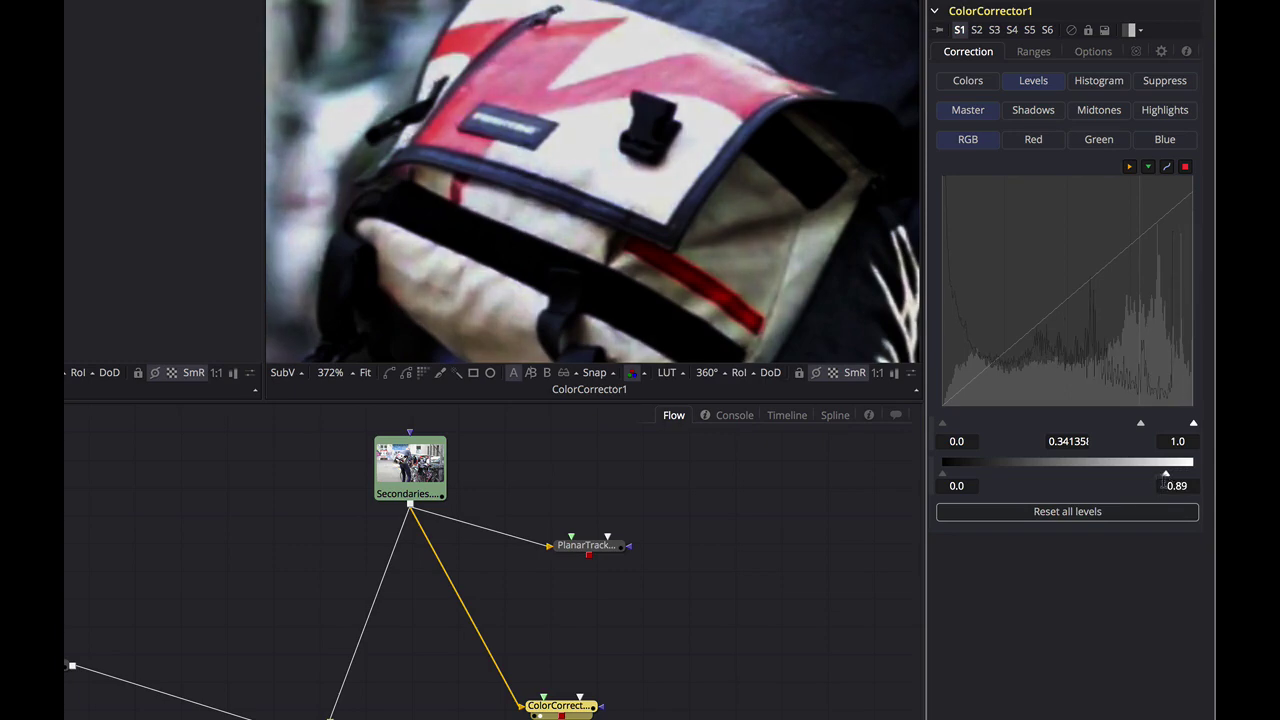
- Toggle ColorCorrector1 off and on several times to compare the bag before and after the correction
left_click(1073, 35)
left_click(1073, 35)
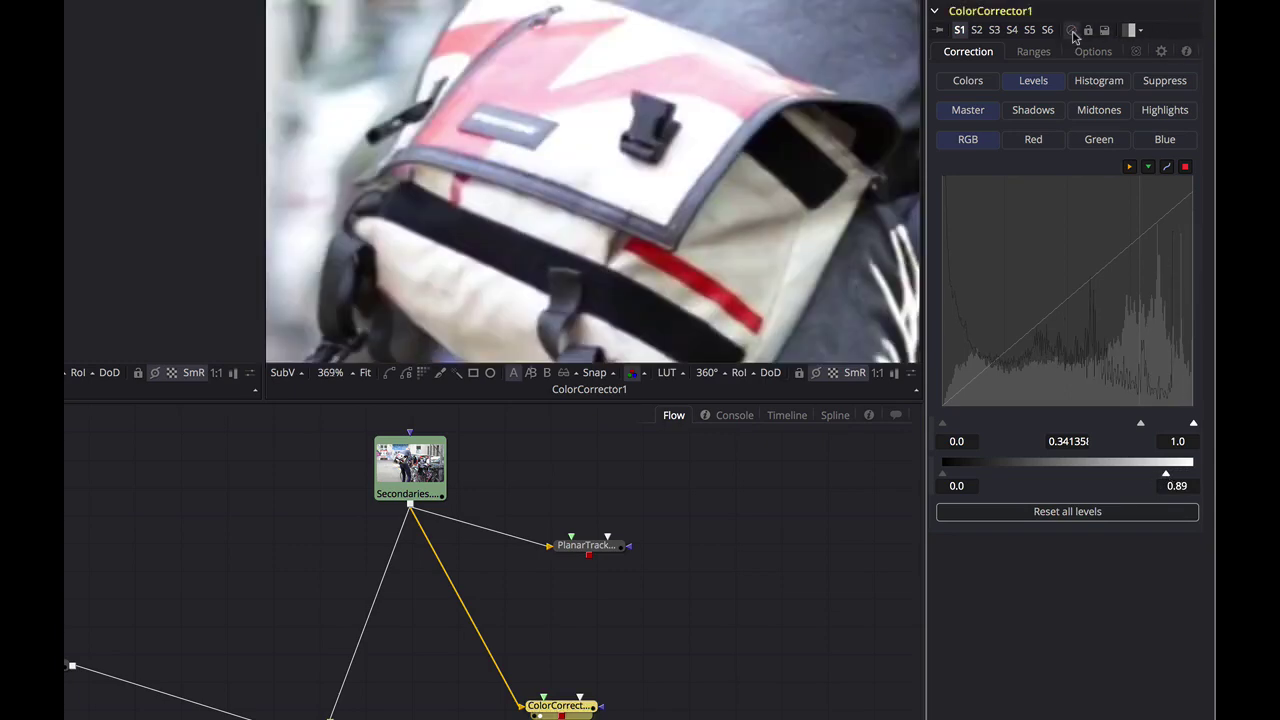
left_click(1073, 35)
left_click(1073, 35)
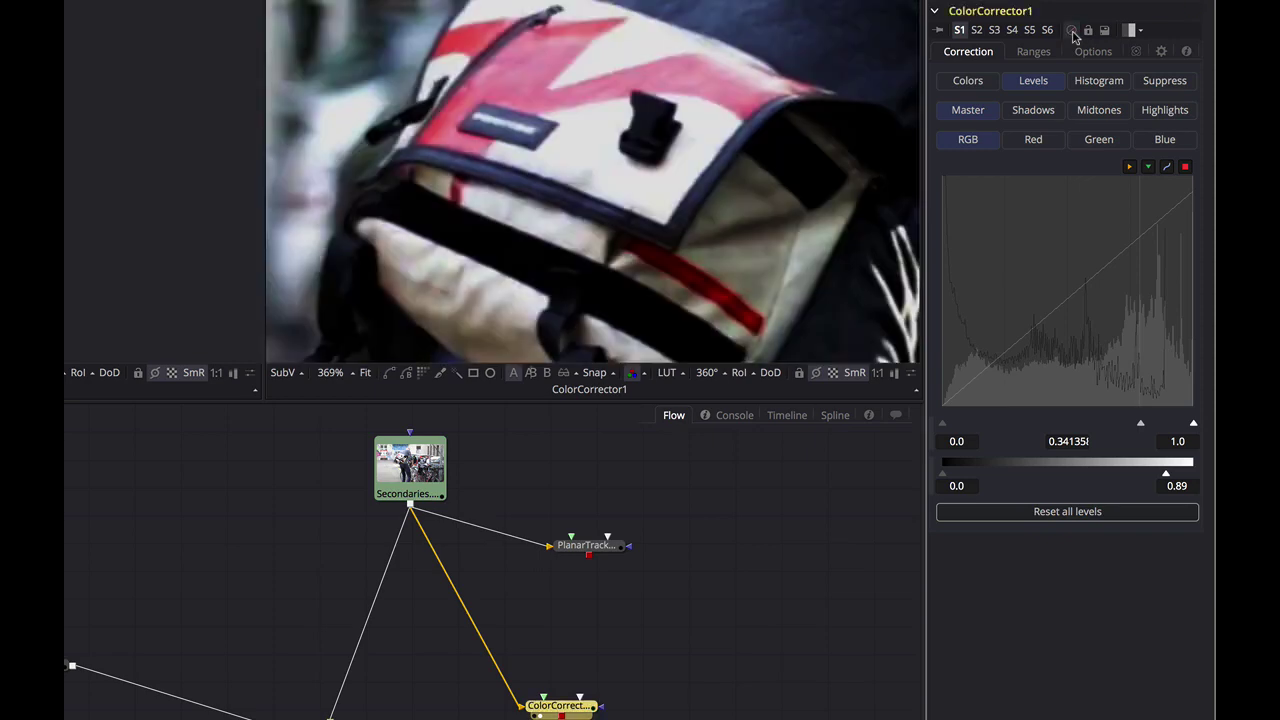
left_click(1073, 35)
left_click(1073, 35)
- Set the gamma of ColorCorrector1's highlights RGB levels to about 0.724
left_click(1160, 112)
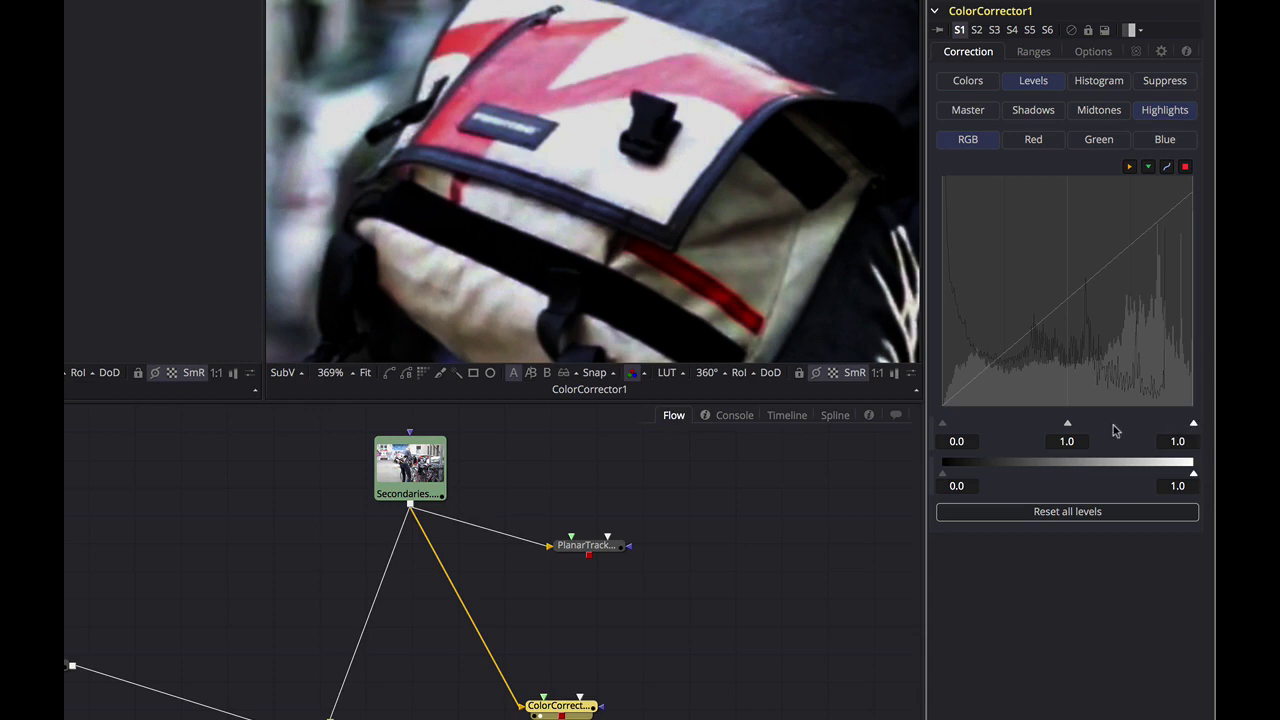
left_click_drag(1068, 427, 1094, 427)
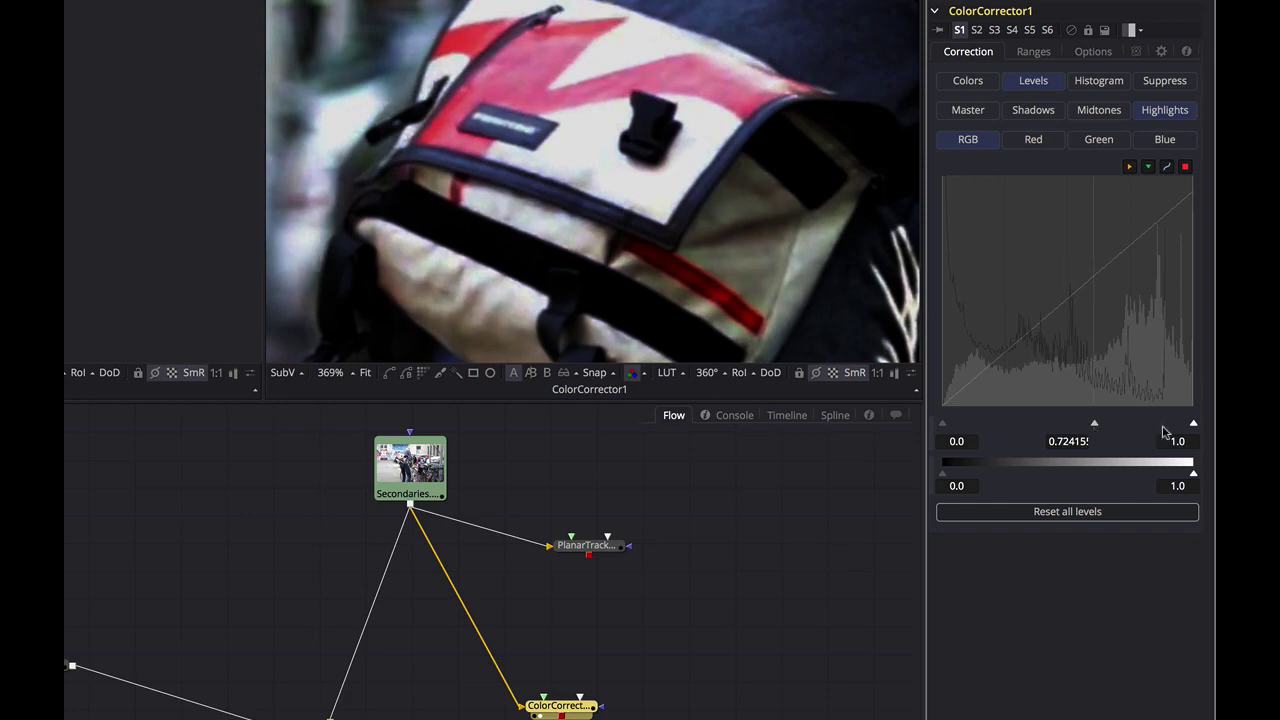
- Return ColorCorrector1 to its master levels and toggle the node off and on to compare the bag before and after the correction
mouse_move(1192, 428)
left_mouse_down()
mouse_move(1157, 428)
mouse_move(1213, 430)
left_mouse_up()
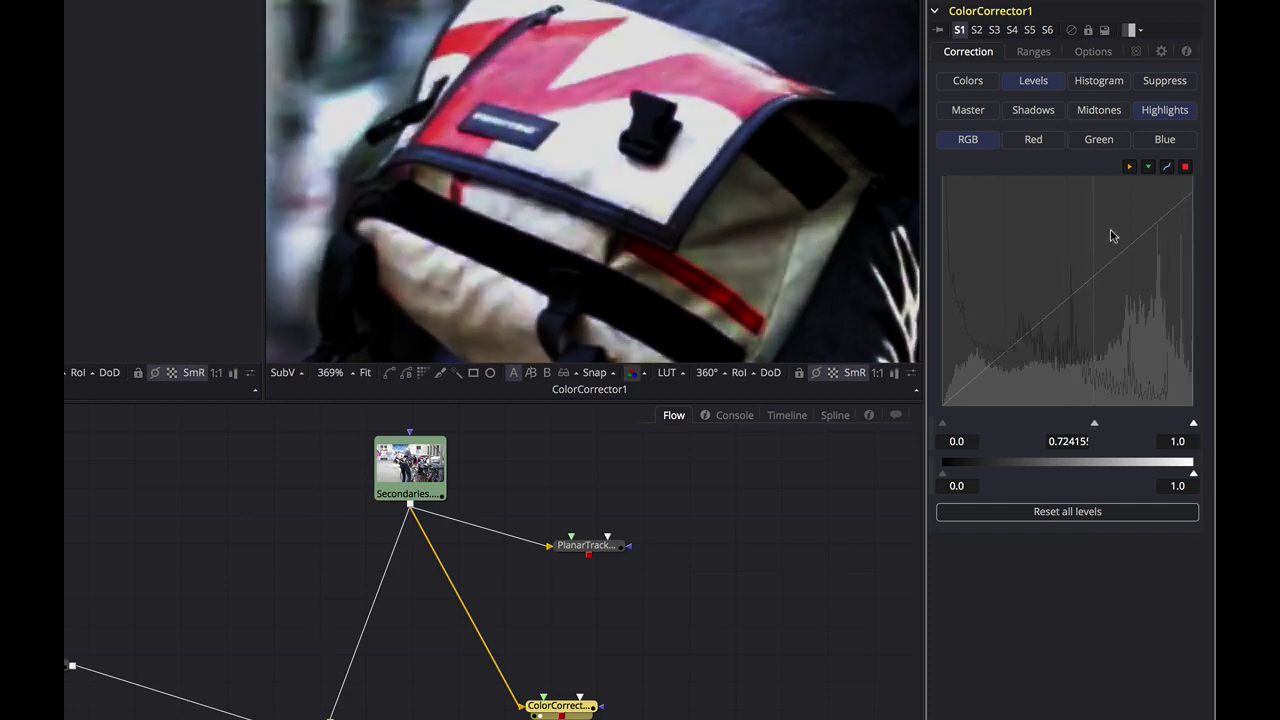
left_click(984, 114)
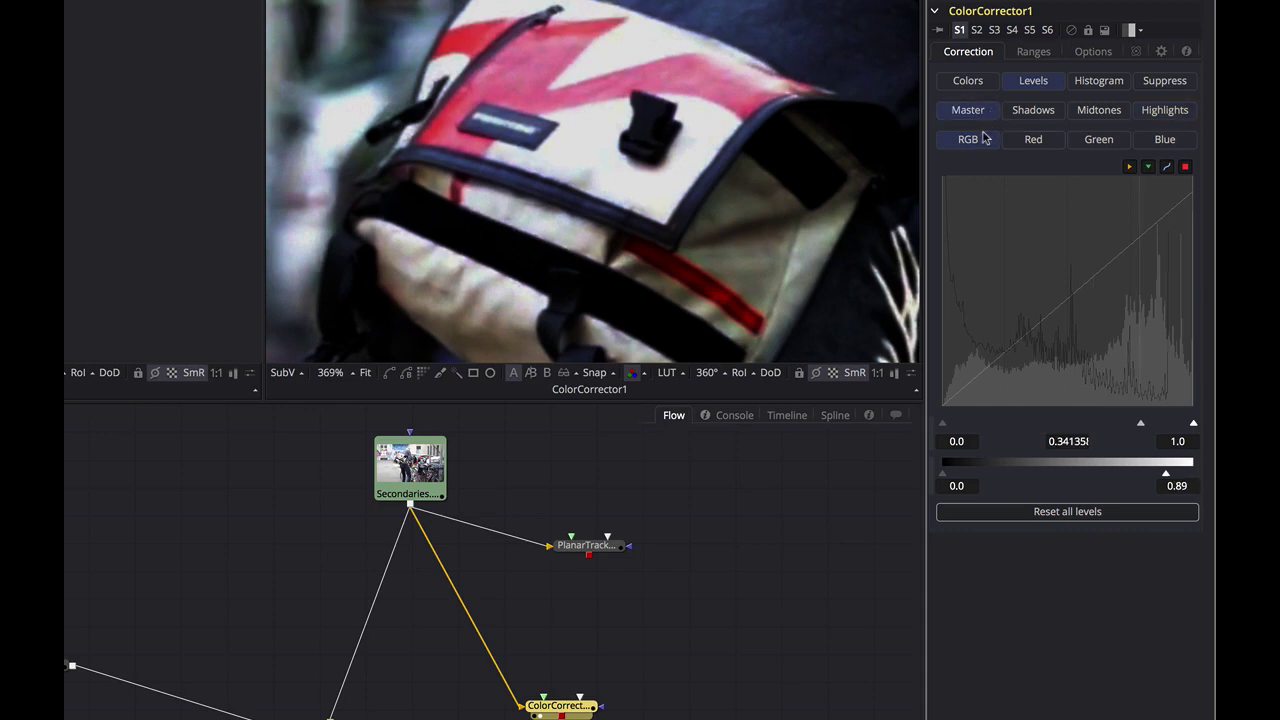
left_click(1071, 31)
left_click(1071, 31)
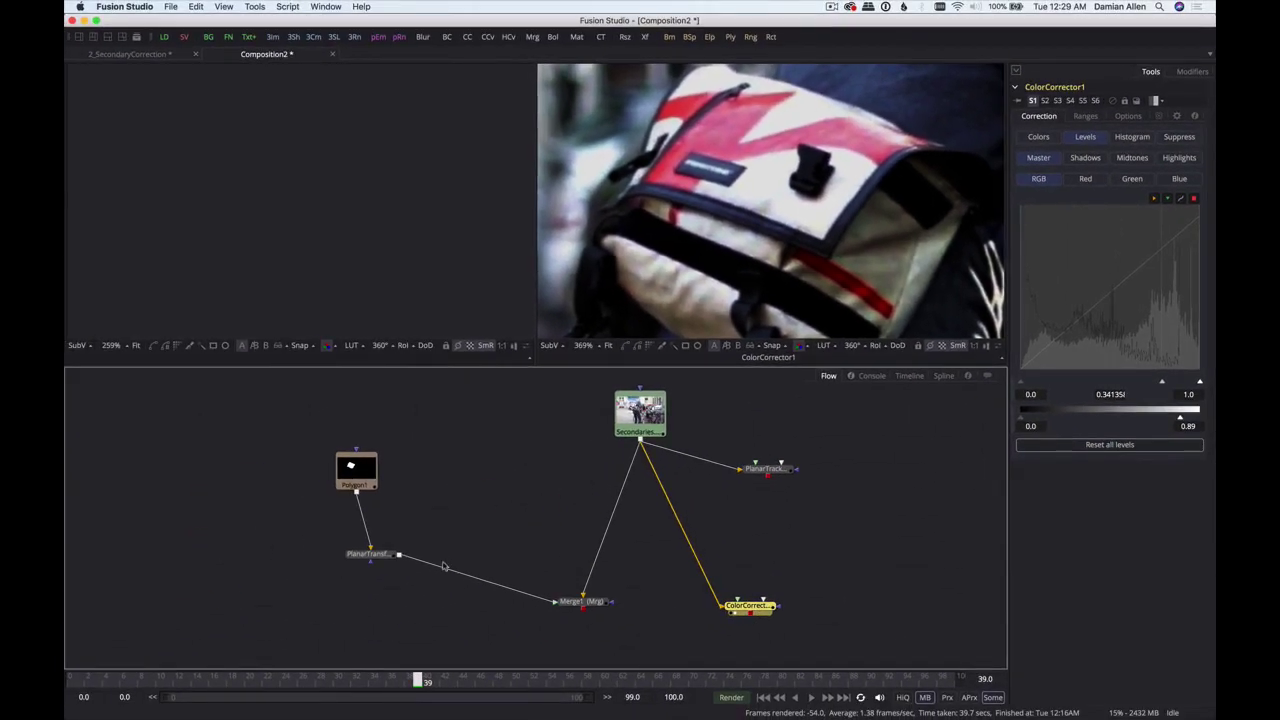
- Delete Merge1 from the flow and show PlanarTransform1's mask in the first viewer
left_click_drag(641, 633, 548, 588)
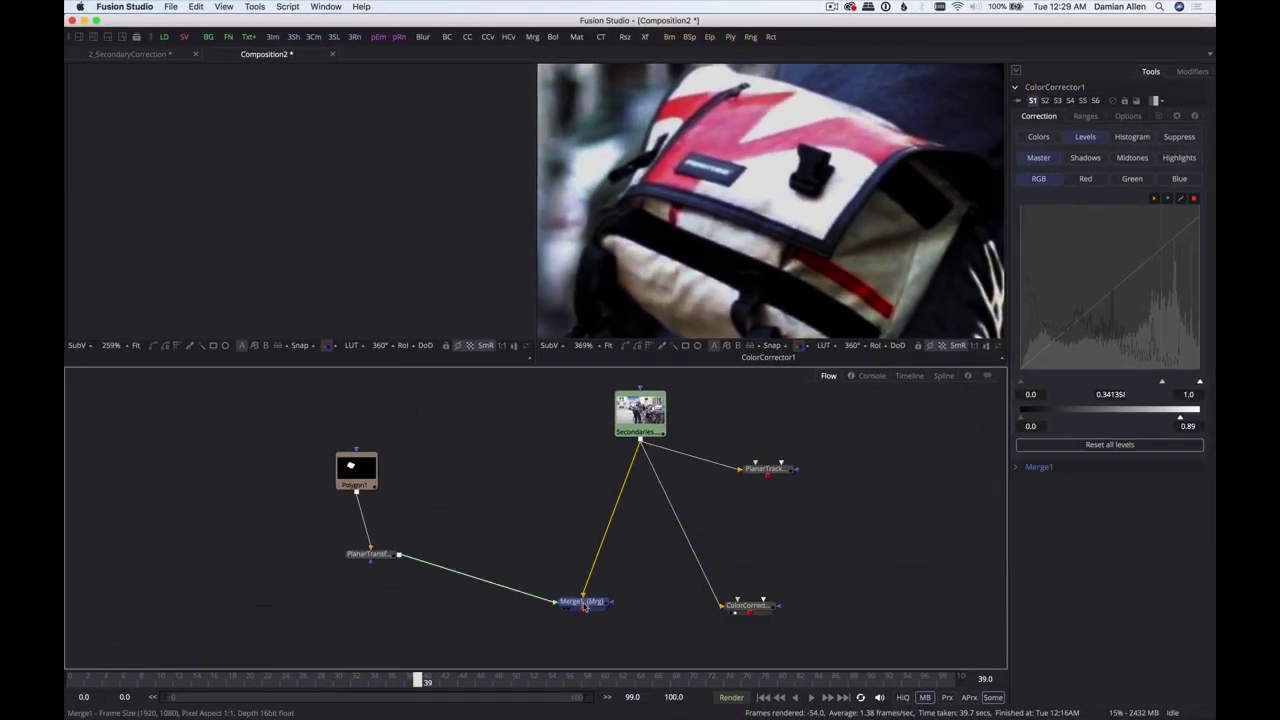
key("Delete")
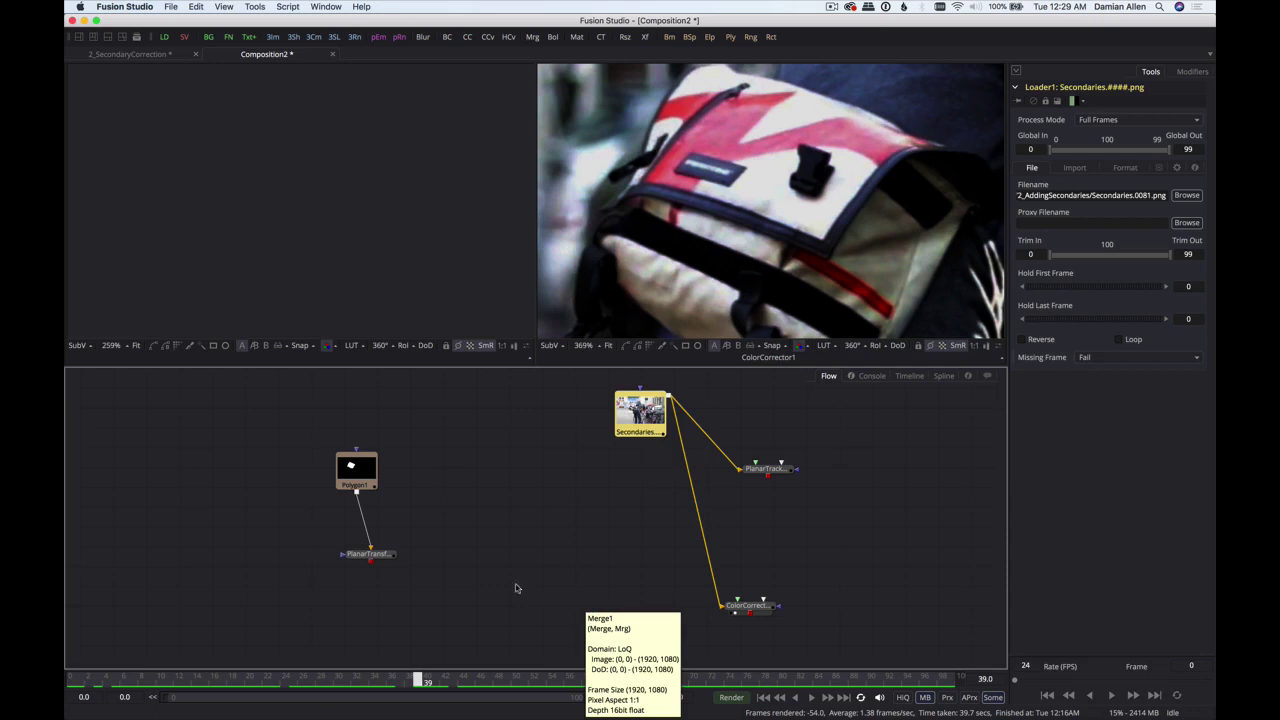
left_click(375, 556)
key("1")
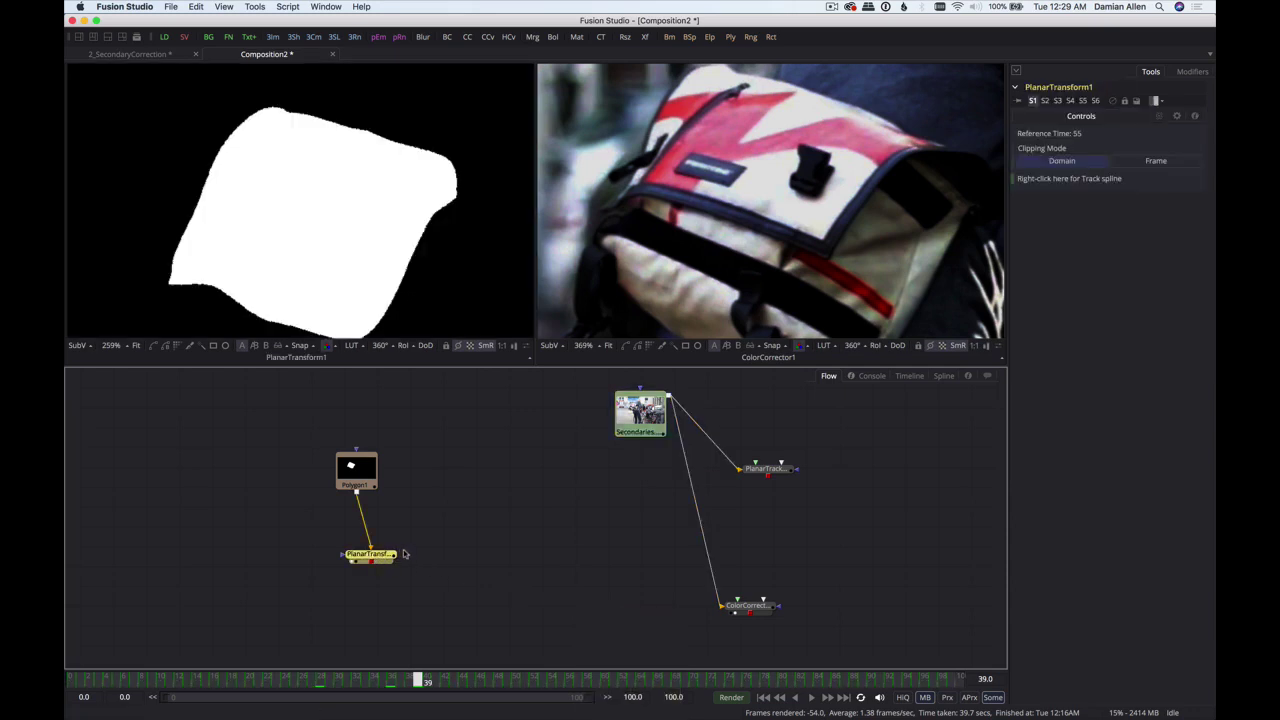
- Connect PlanarTransform1's output to ColorCorrector1's effect mask input so the correction is limited to the bag
left_click_drag(779, 608, 735, 655)
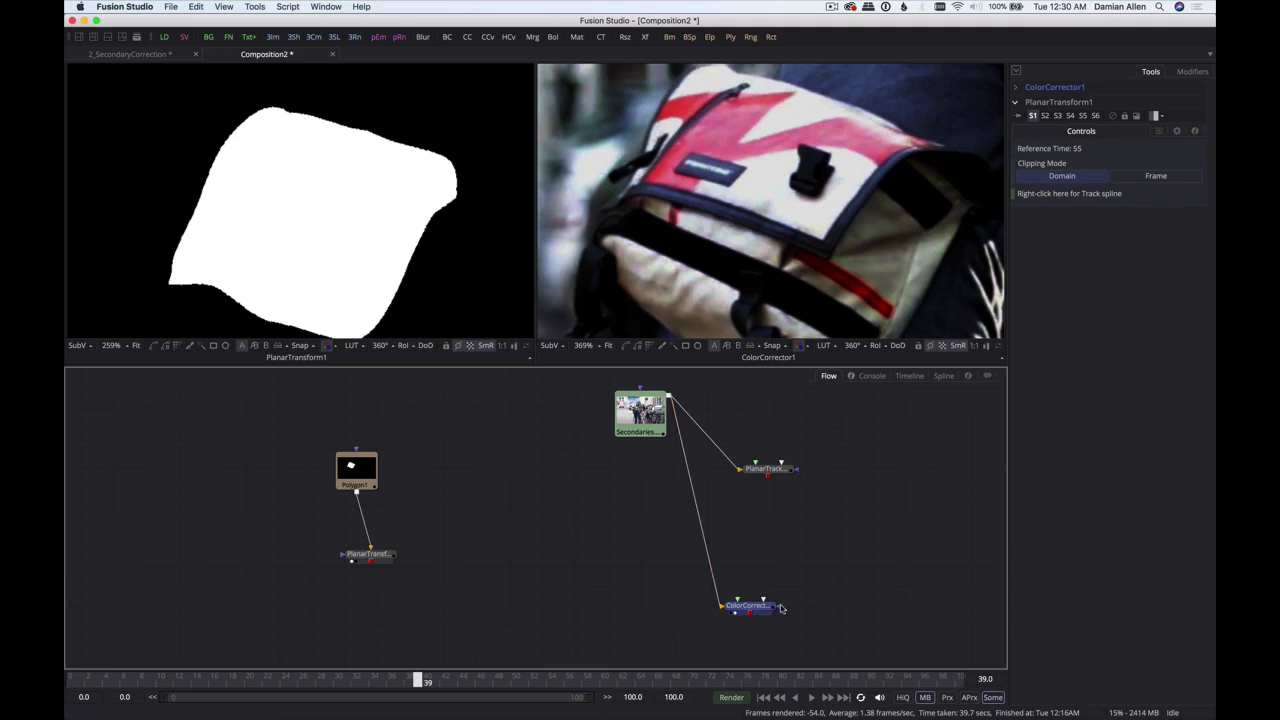
left_click_drag(781, 608, 370, 563)
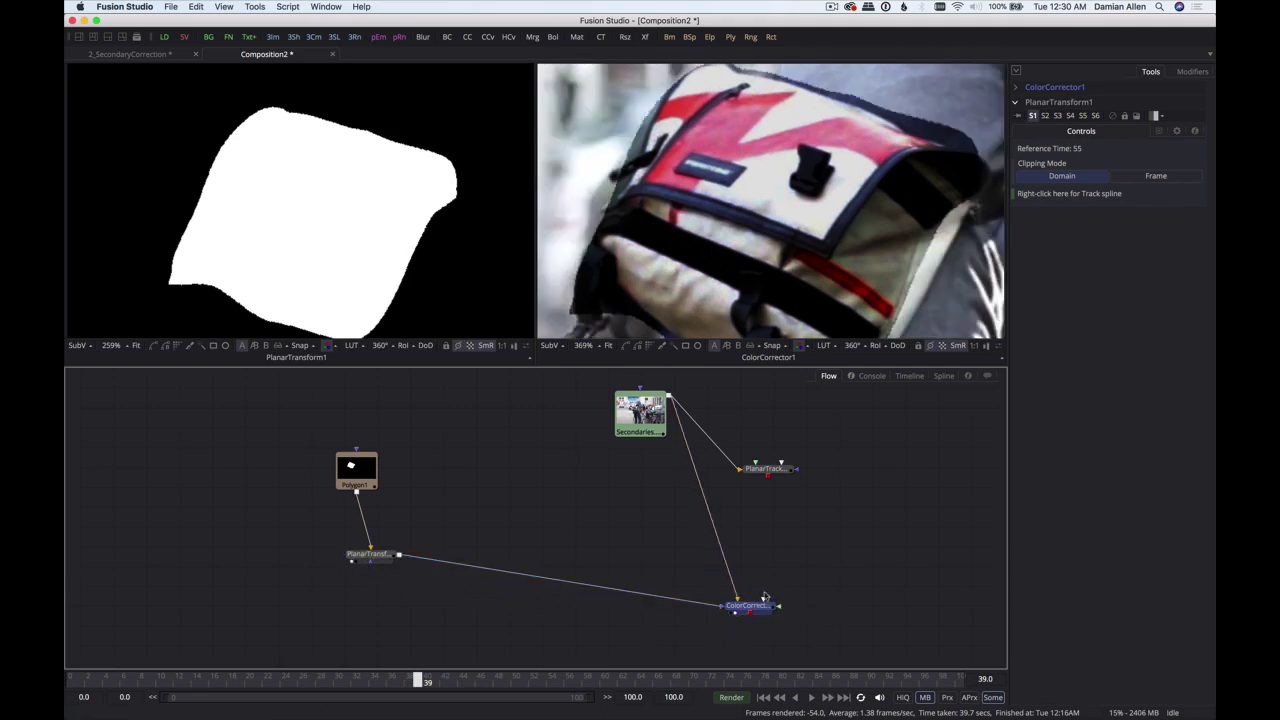
left_click(752, 605)
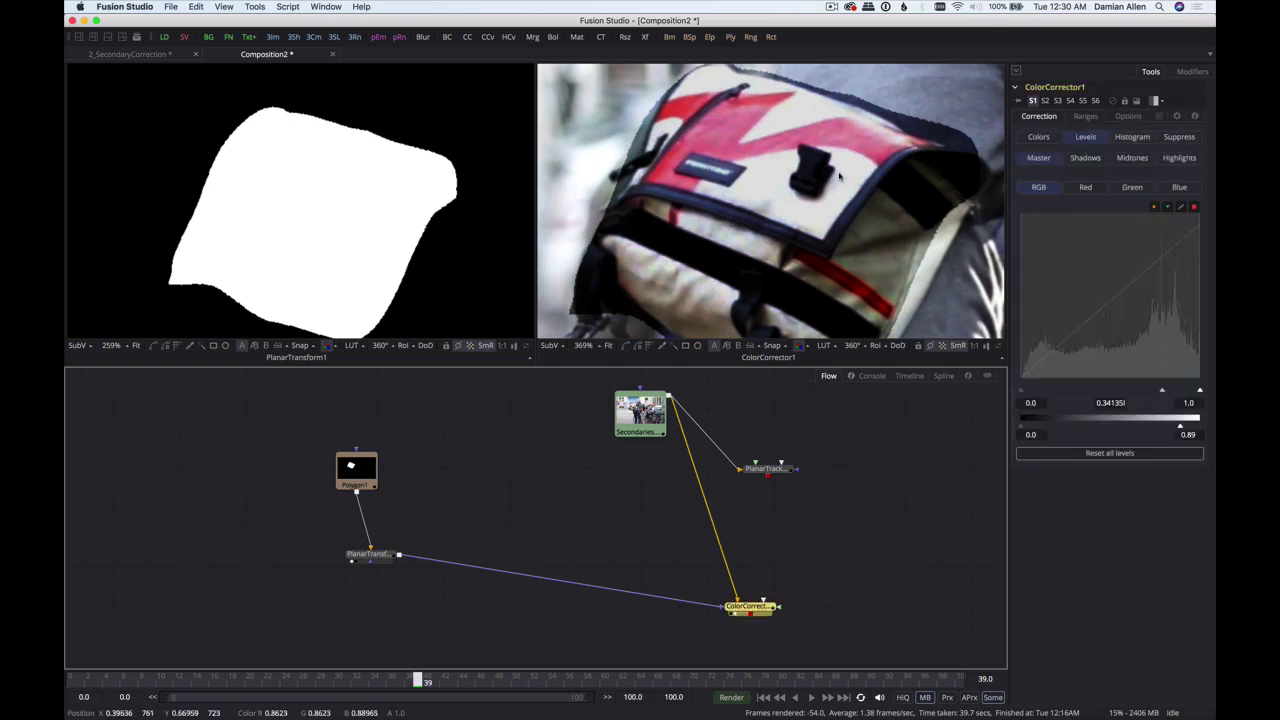
- Fit the full frame in the second viewer and toggle ColorCorrector1 off and on repeatedly to compare the masked correction, inspecting the bag's edges
key("super+f")
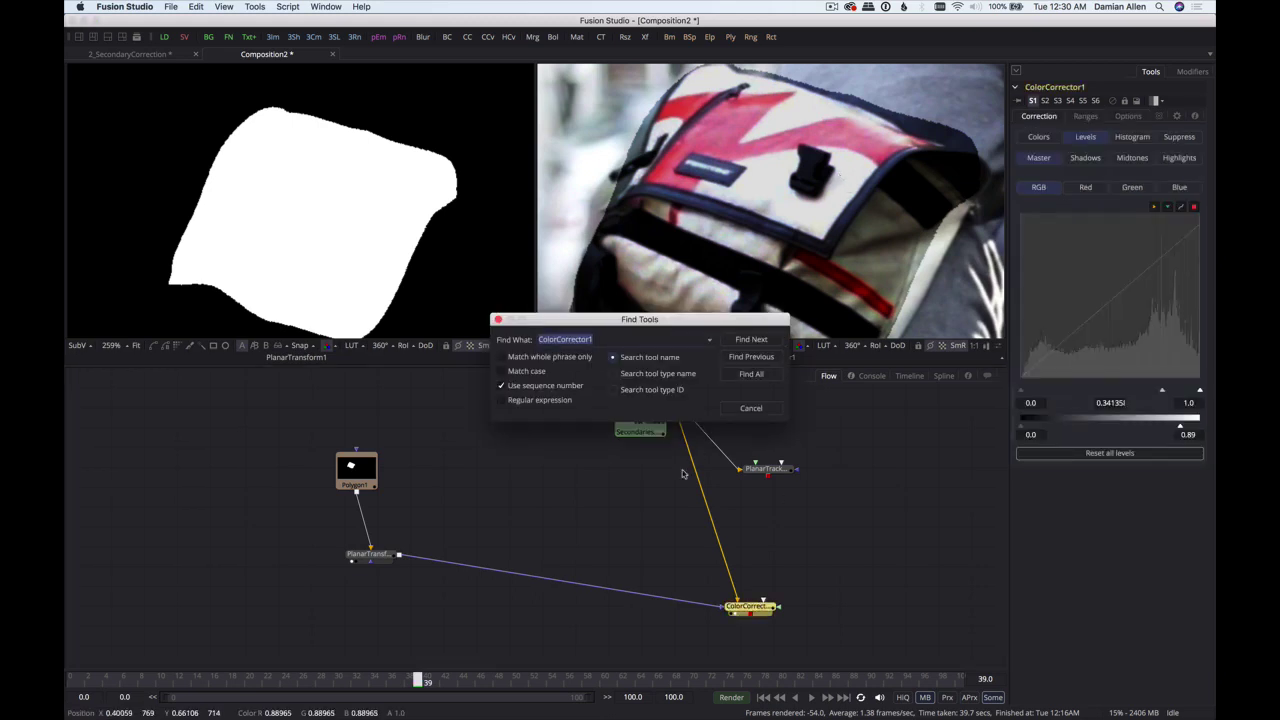
left_click(752, 409)
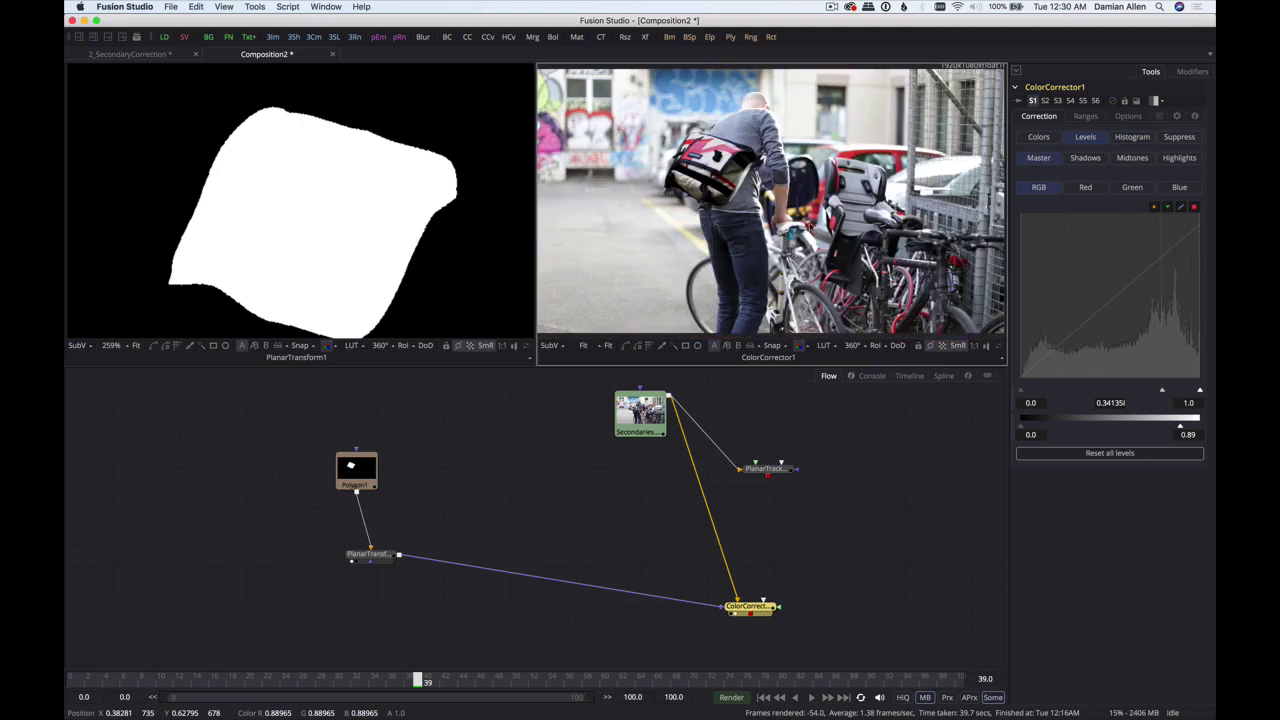
left_click_drag(758, 606, 674, 590)
key("ctrl+p")
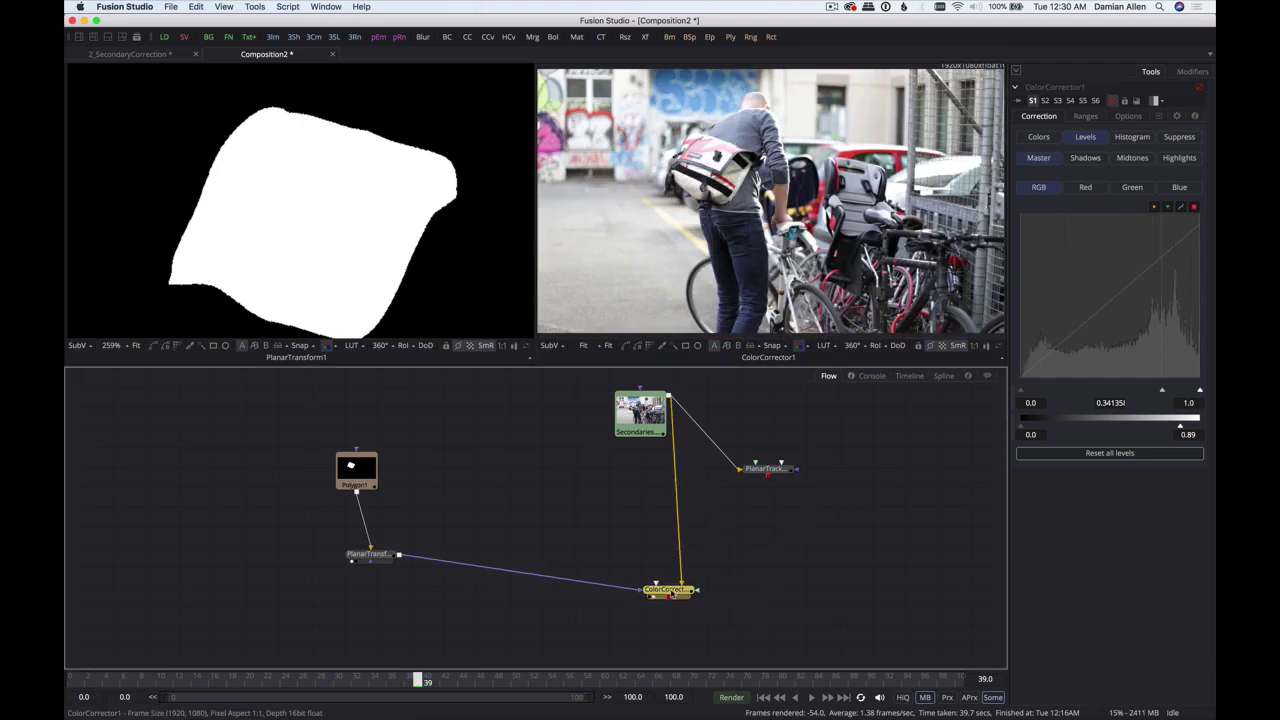
key("ctrl+p")
key("ctrl+p")
key("ctrl+p")
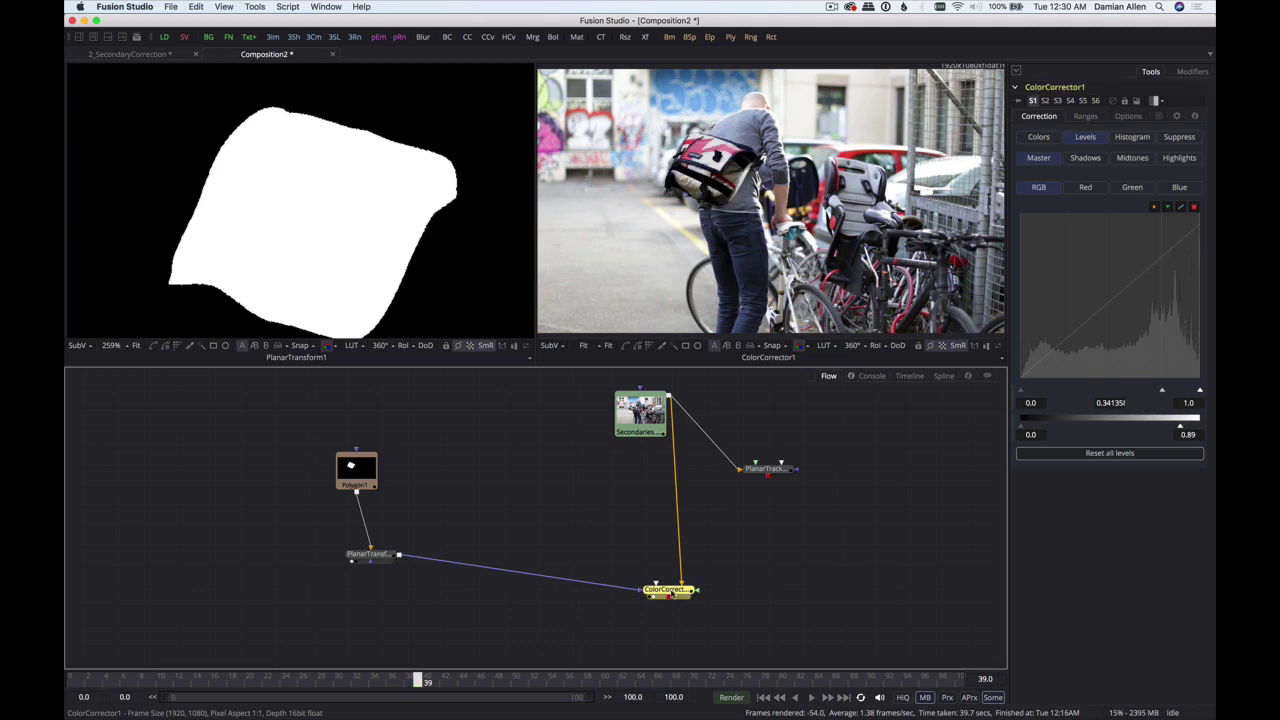
key("ctrl+p")
key("ctrl+p")
key("ctrl+p")
key("ctrl+p")
scroll(705, 170, "up", 10)
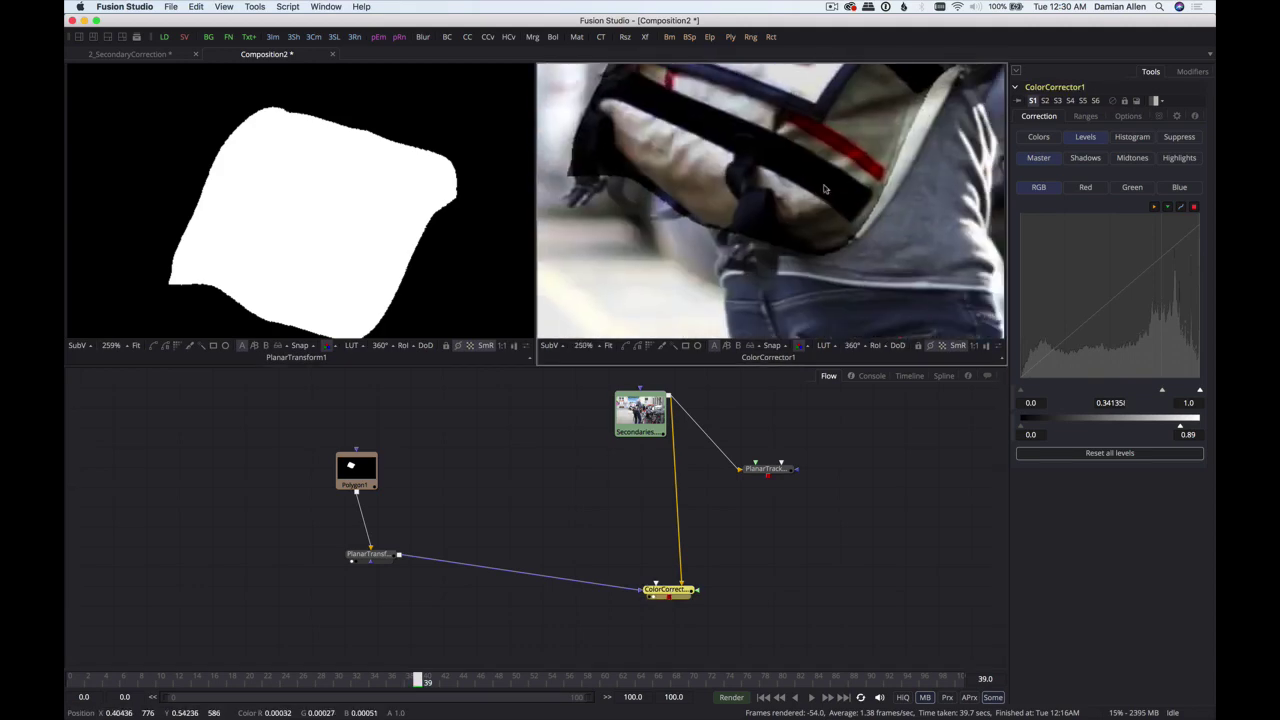
scroll(845, 232, "down", 2)
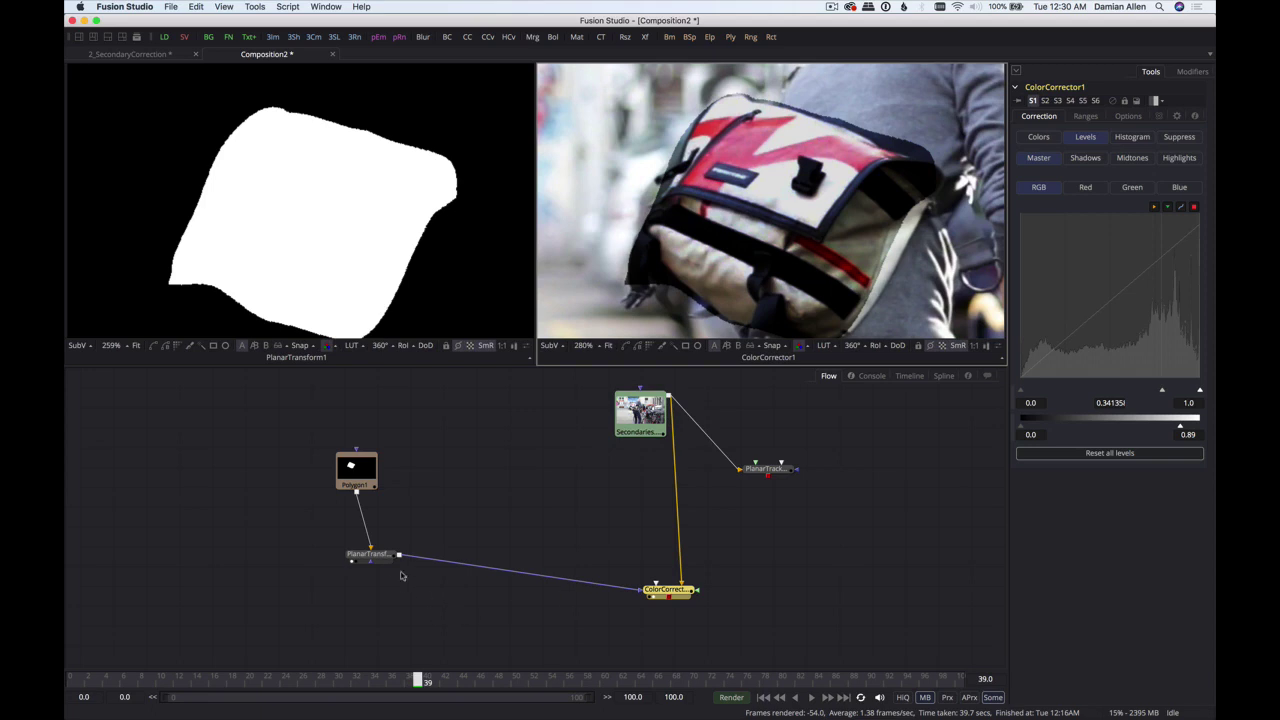
- Insert a Blur node between PlanarTransform1 and ColorCorrector1
left_click_drag(377, 556, 390, 543)
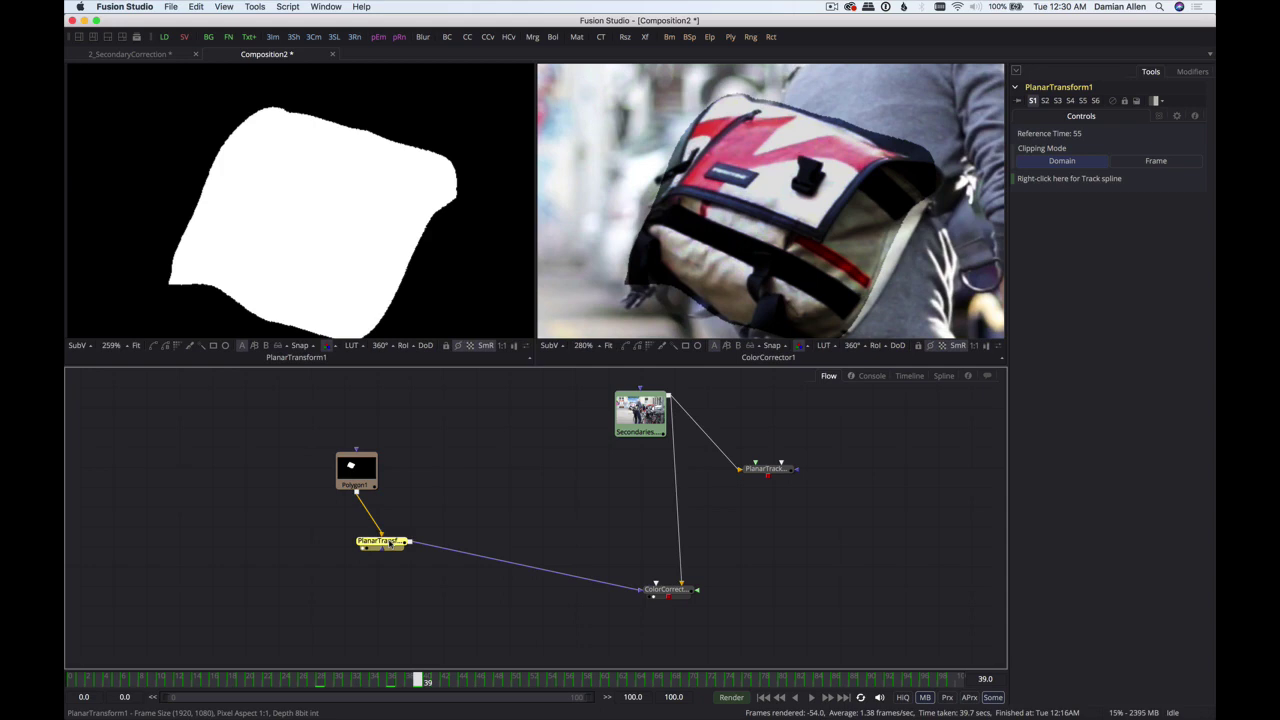
key("shift+space")
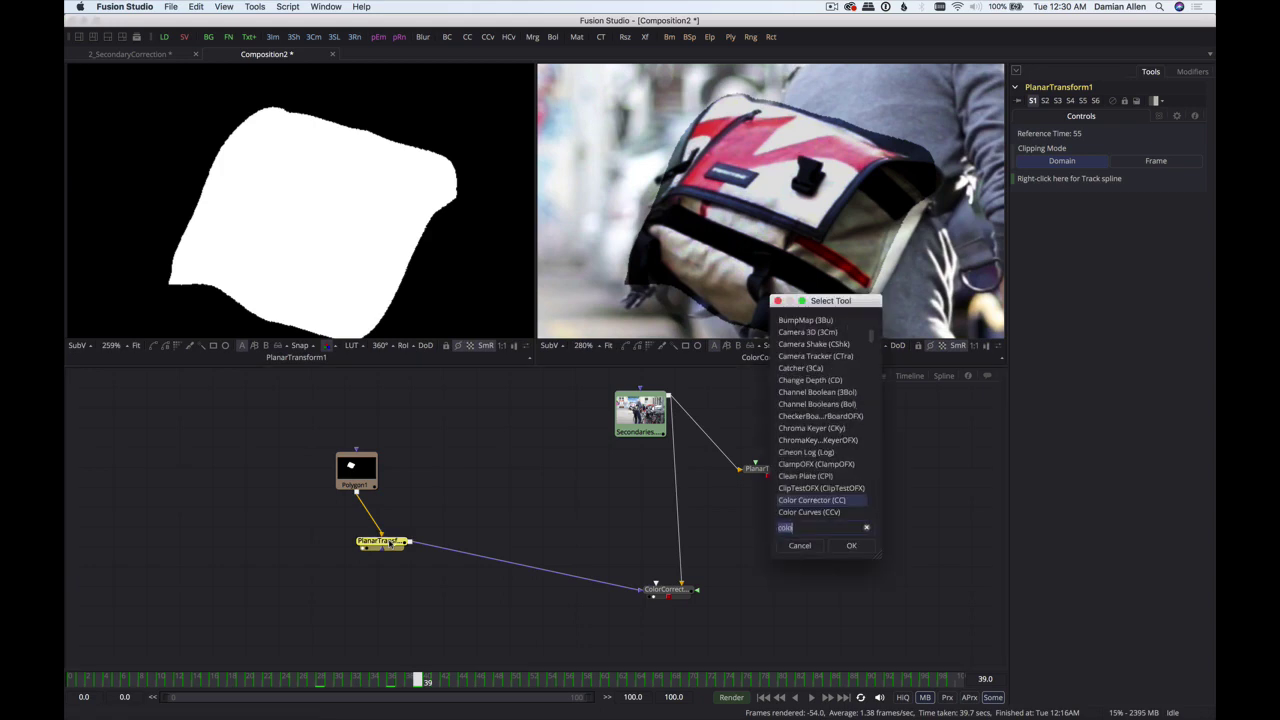
type("blu")
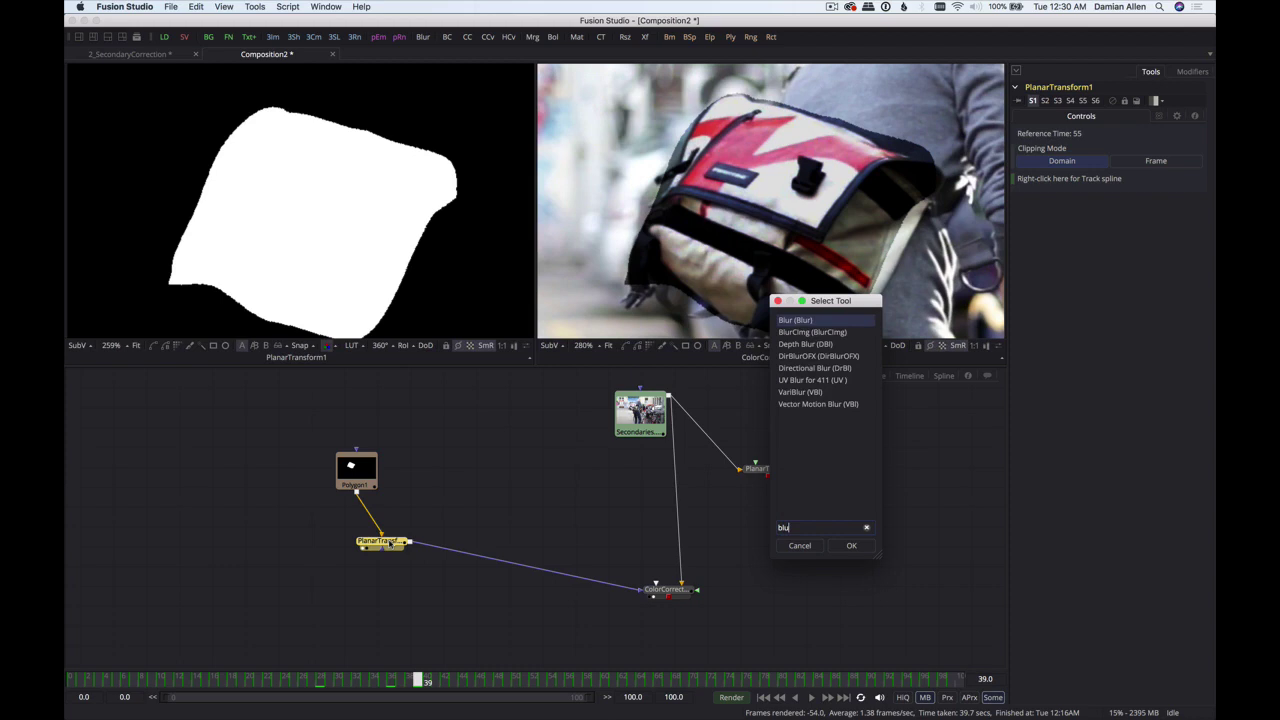
key("Return")
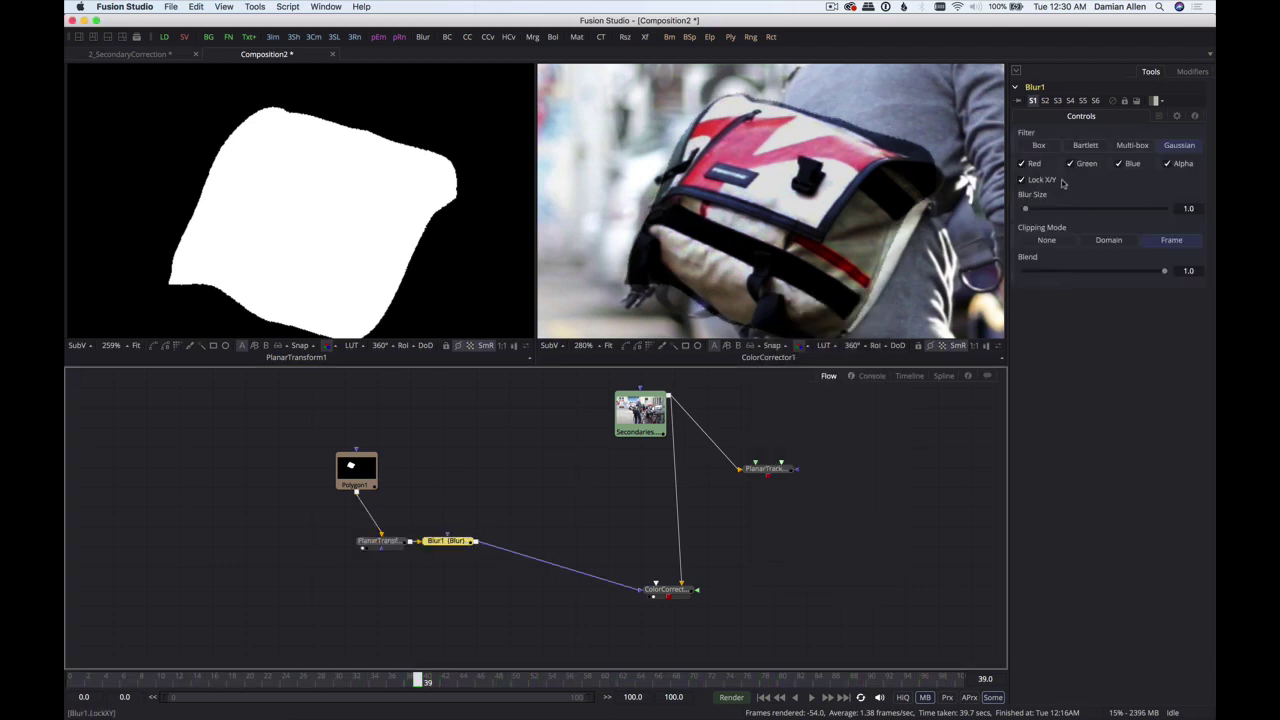
- Show Blur1 in the first viewer, set its blur size to about 14.1, and place the node below PlanarTransform1
left_click_drag(1025, 208, 1028, 210)
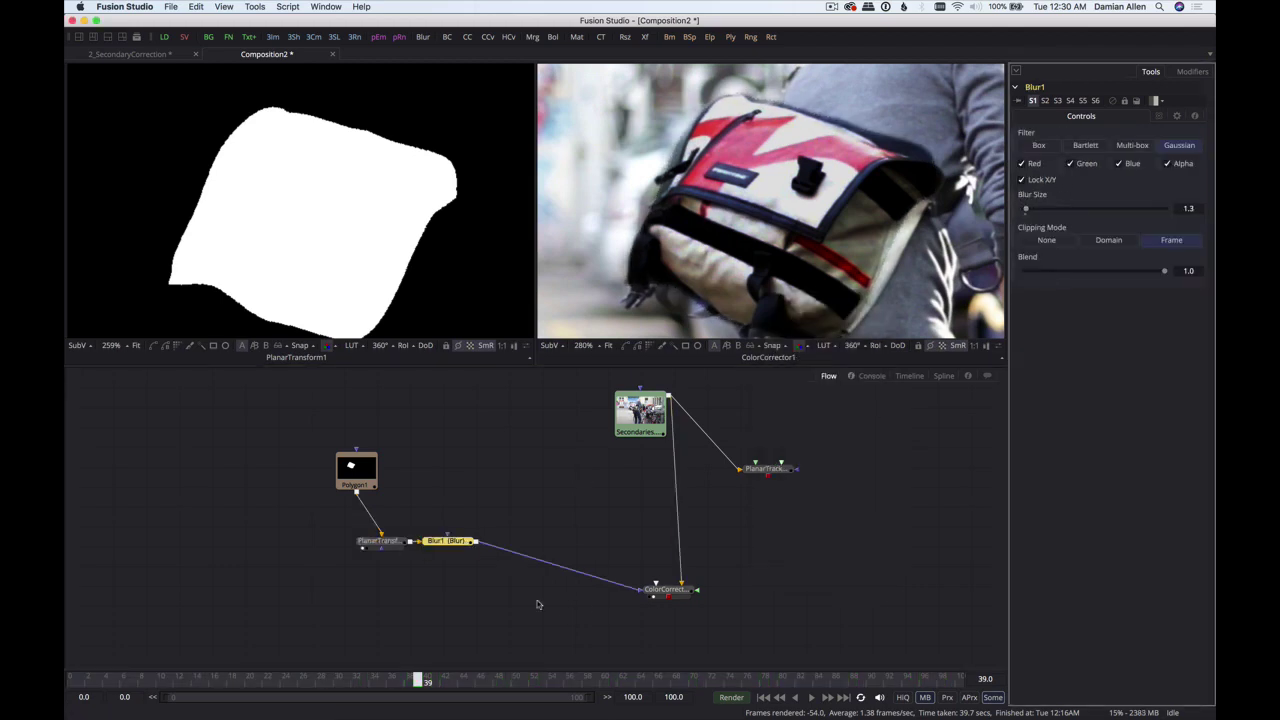
left_click(447, 544)
key("1")
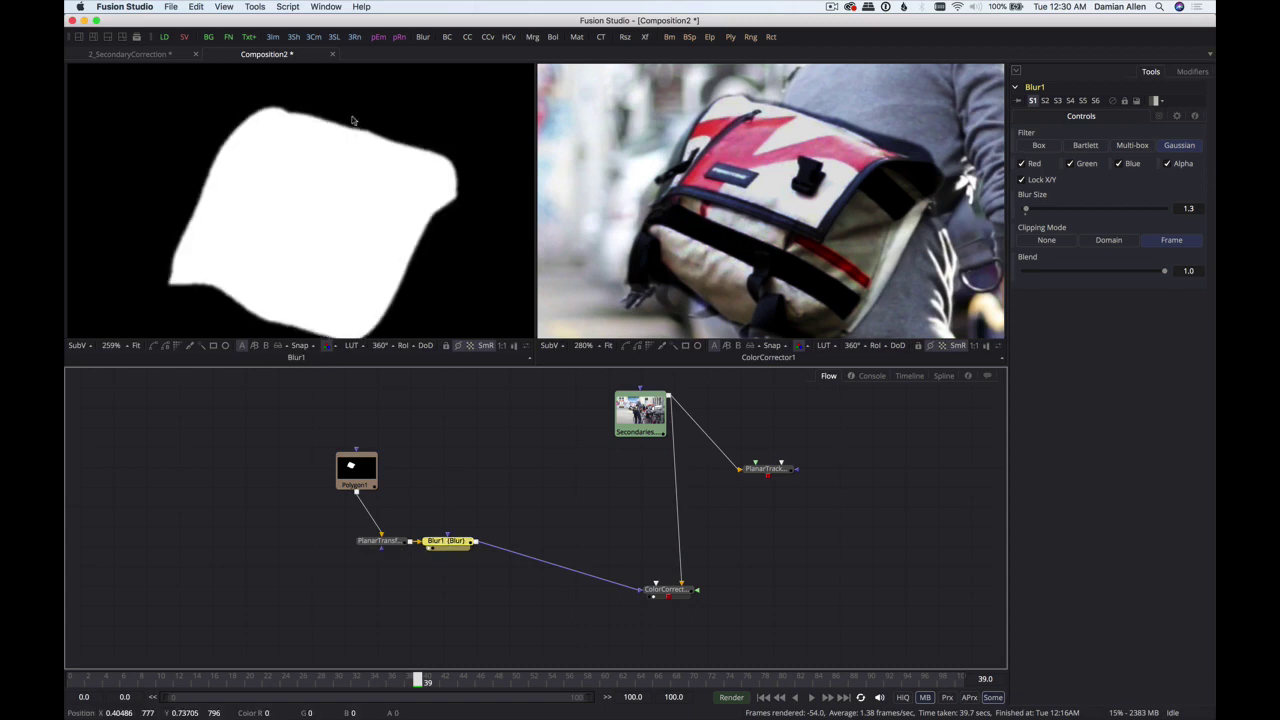
left_click_drag(1025, 208, 1046, 213)
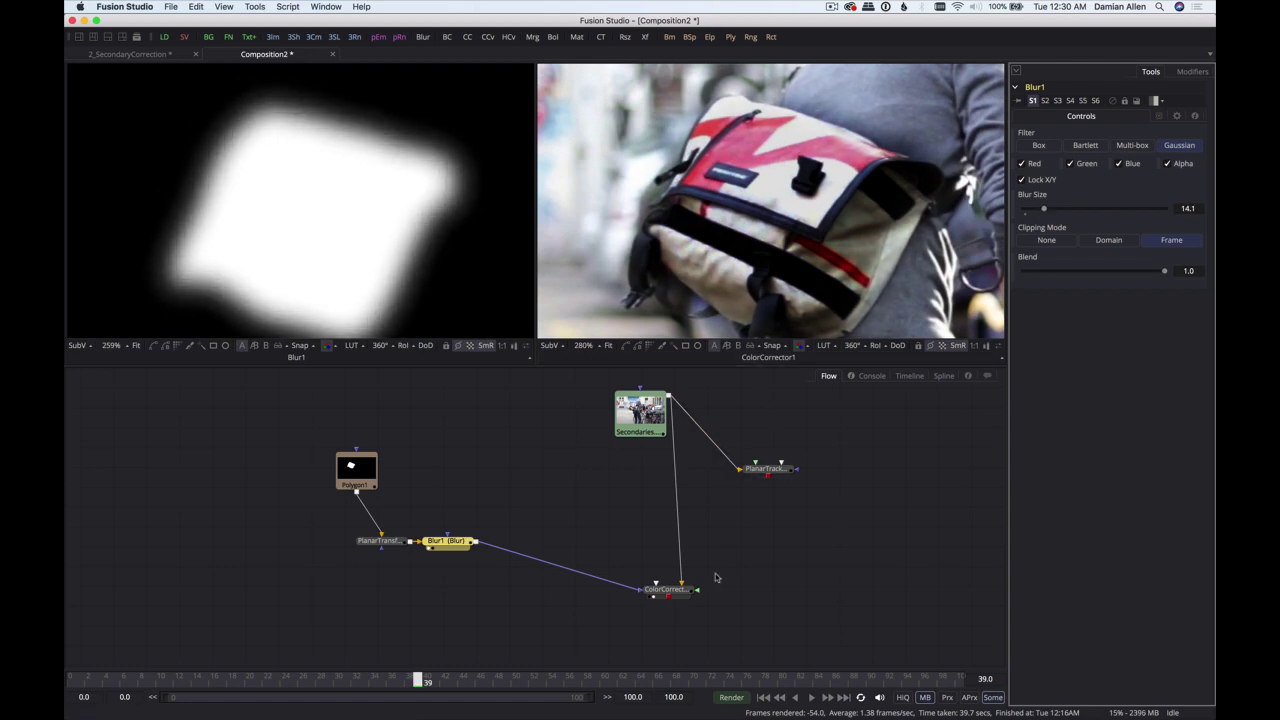
left_click(665, 590)
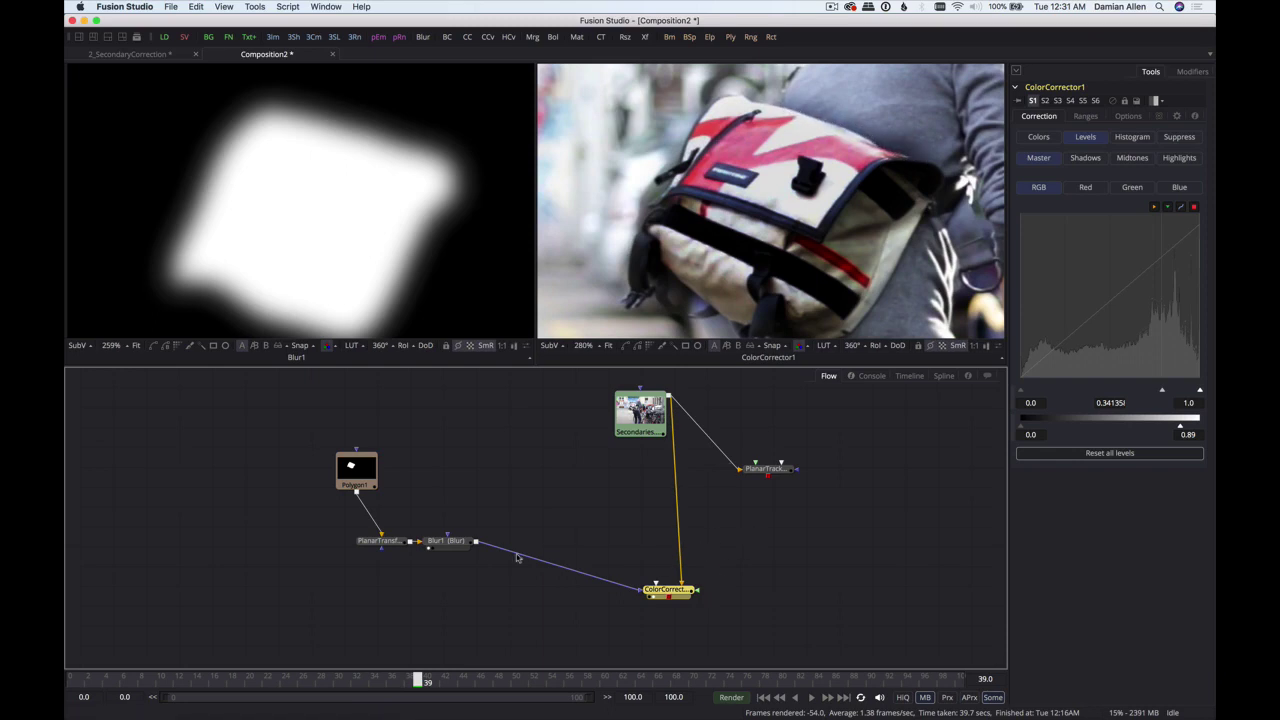
left_click_drag(456, 544, 396, 583)
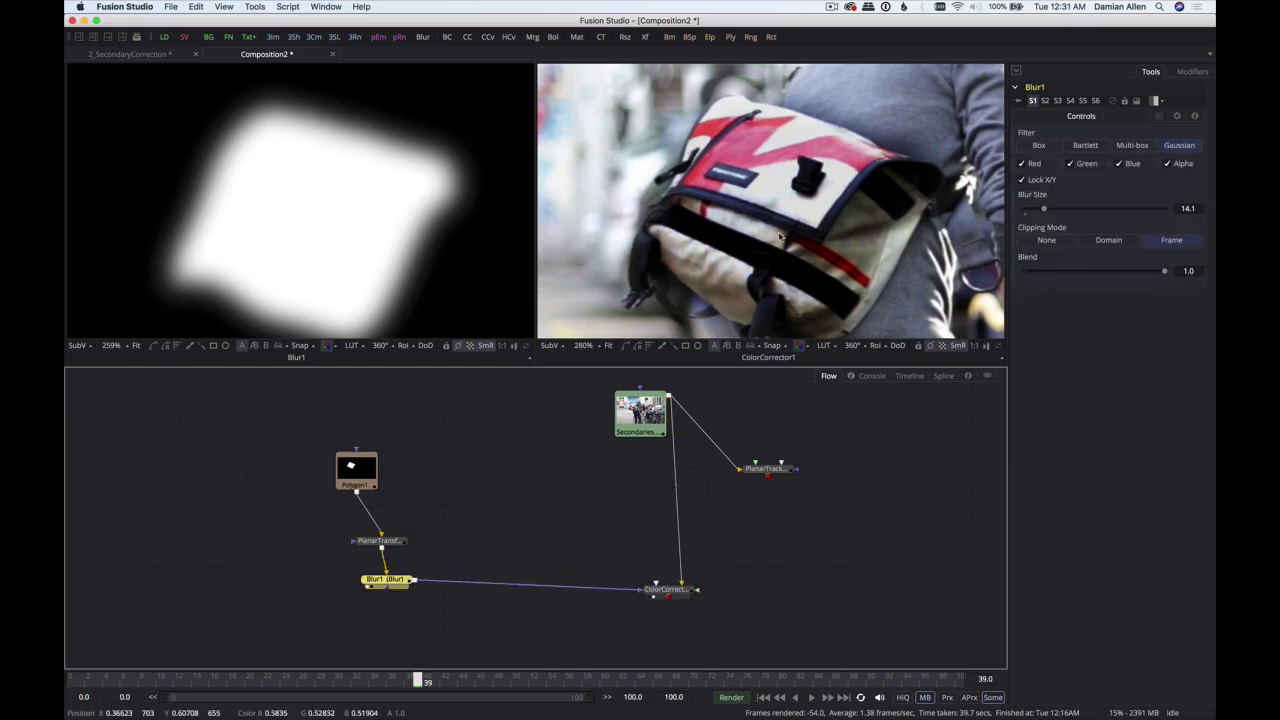
- Add a Luma Keyer node to the flow and feed it from the Secondaries loader
left_click(584, 491)
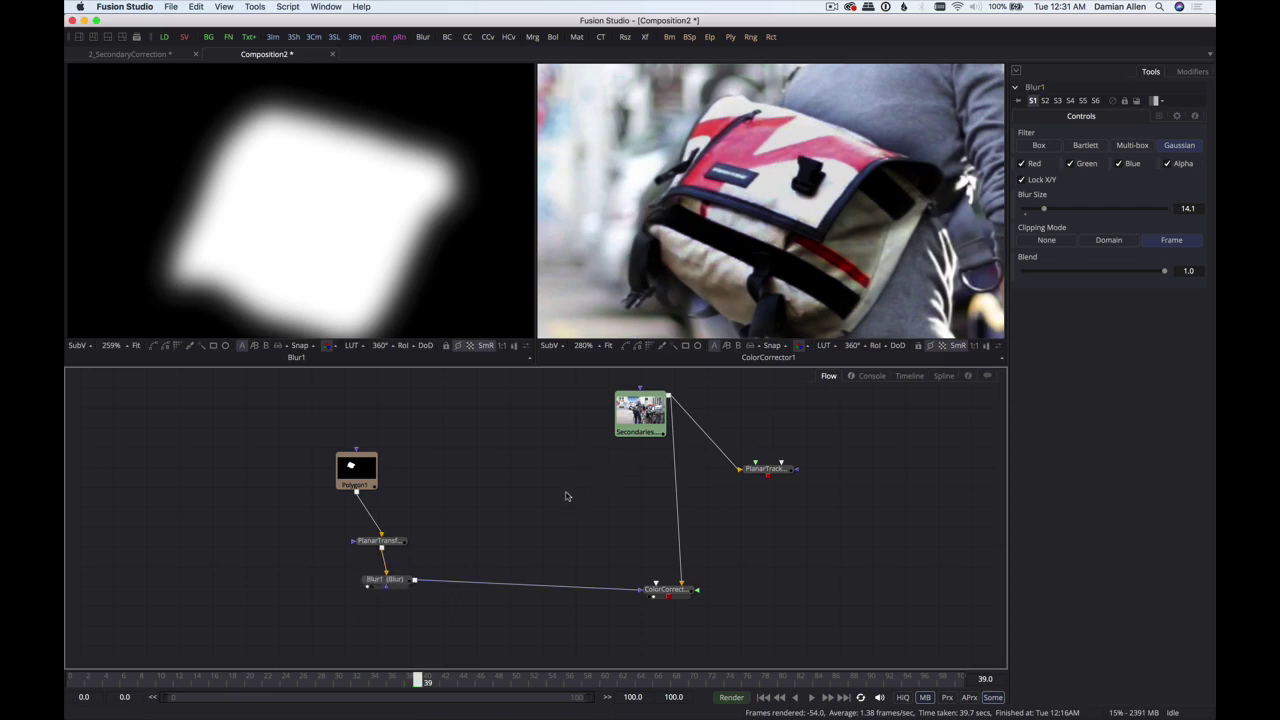
key("ctrl+space")
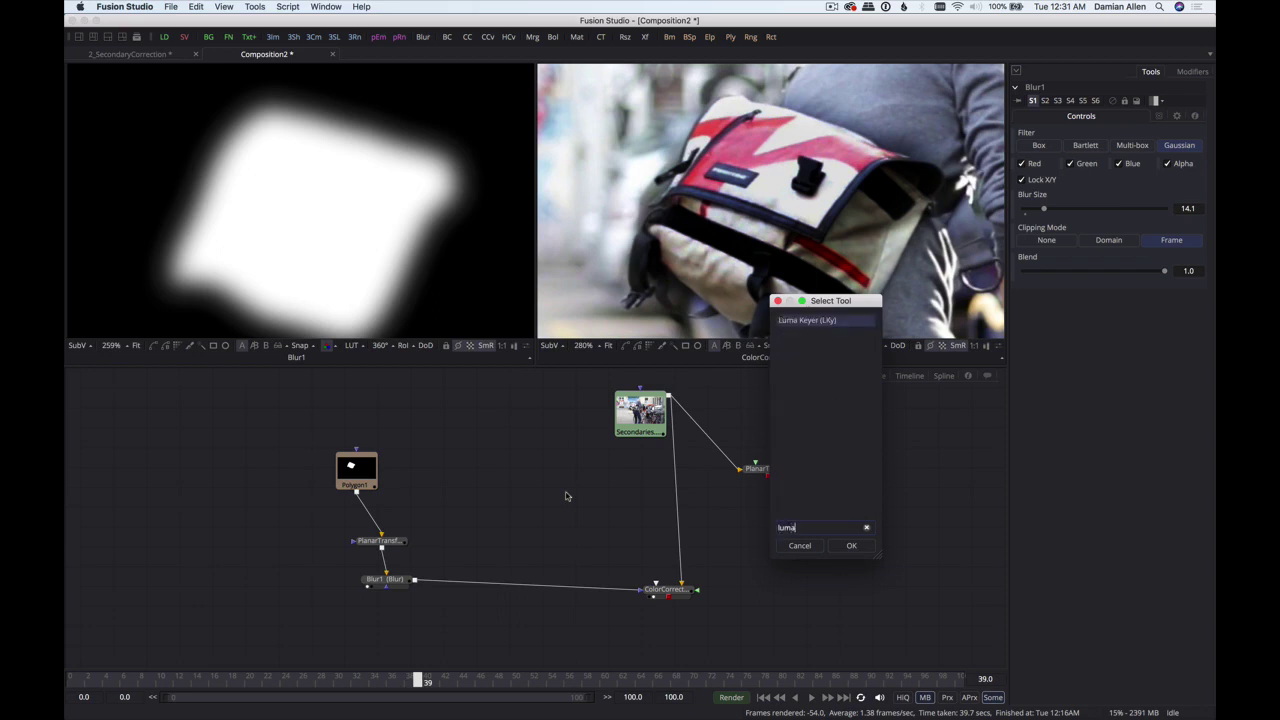
key("Escape")
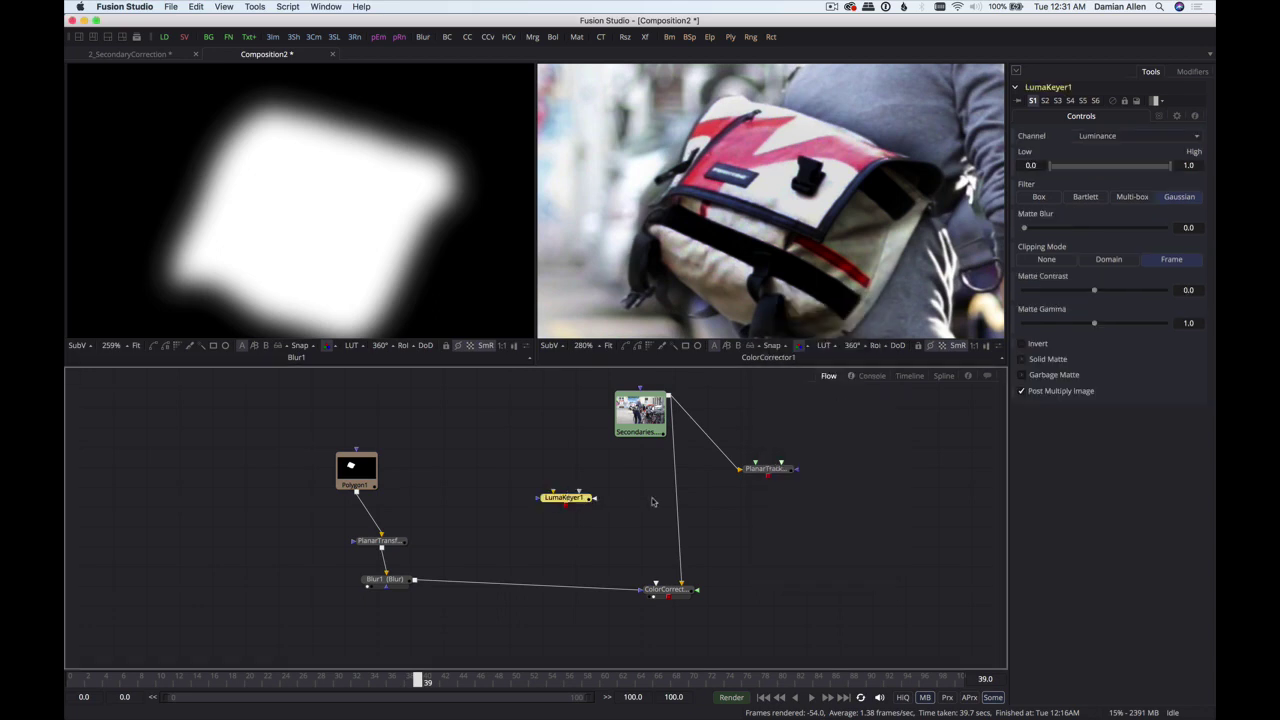
left_click_drag(669, 398, 566, 502)
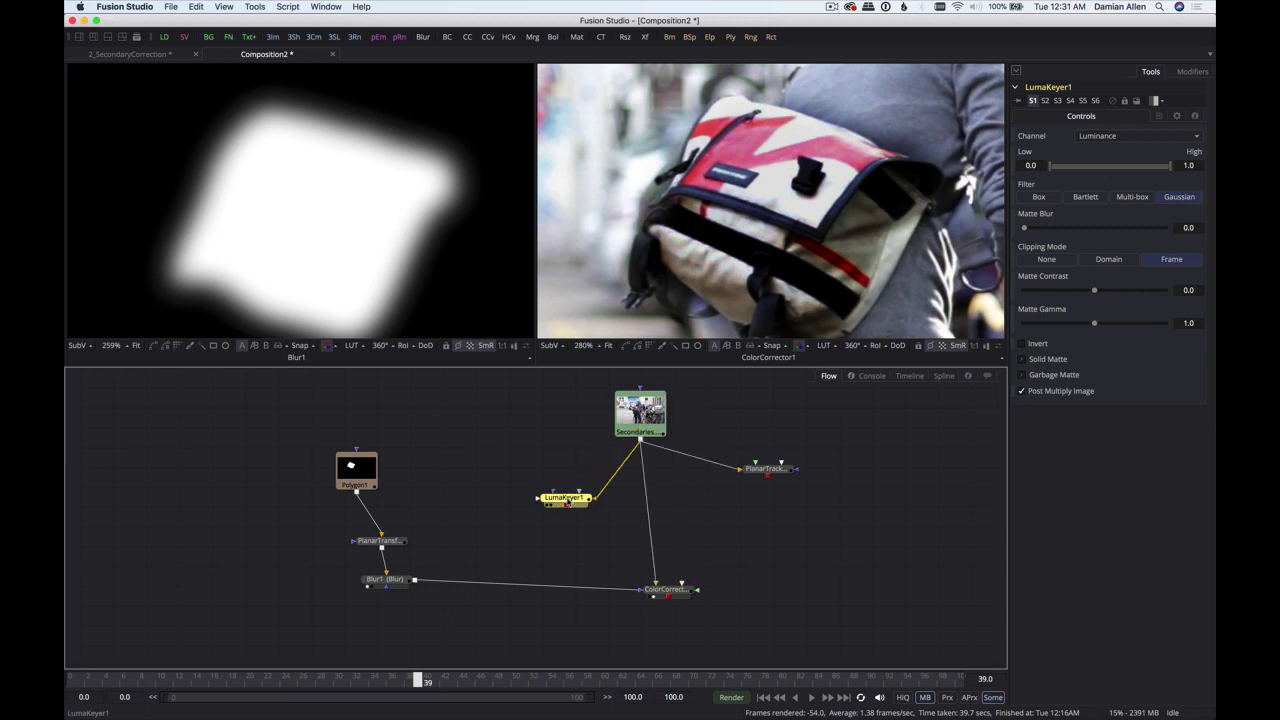
- Show LumaKeyer1's alpha in the first viewer and set its range to low 0.758 and high 0.809
key("1")
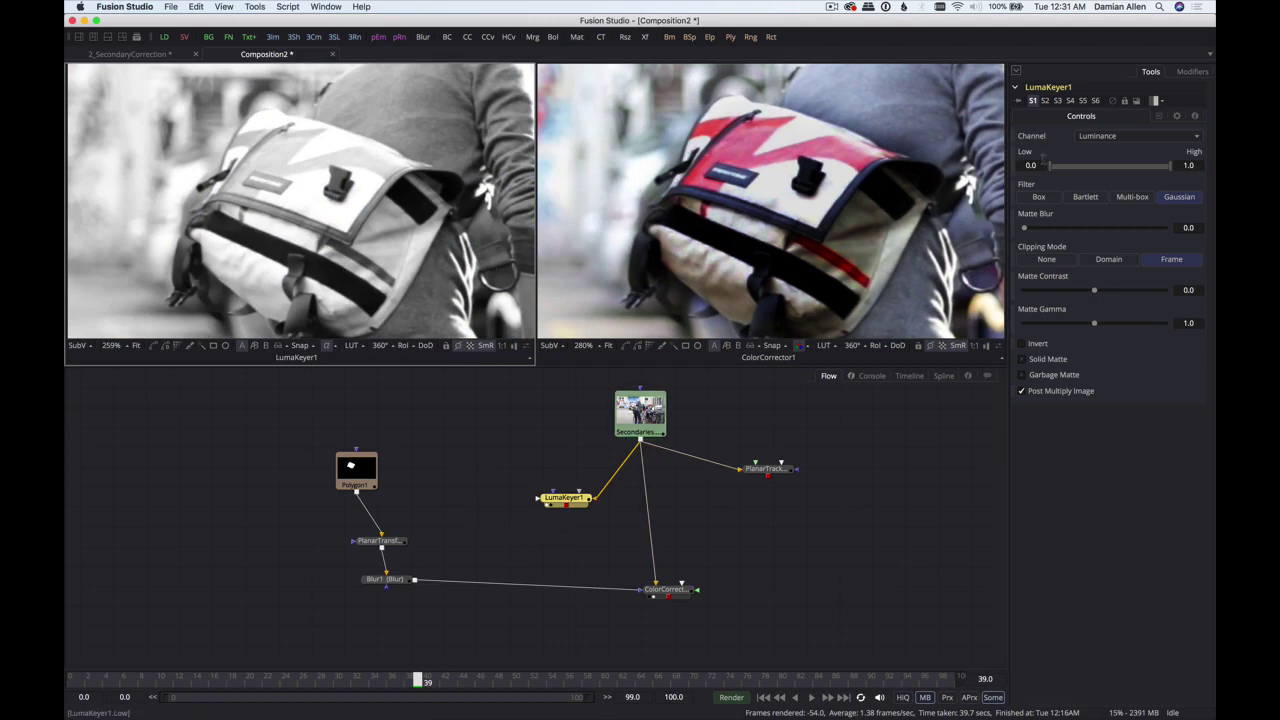
left_click_drag(1047, 165, 1147, 165)
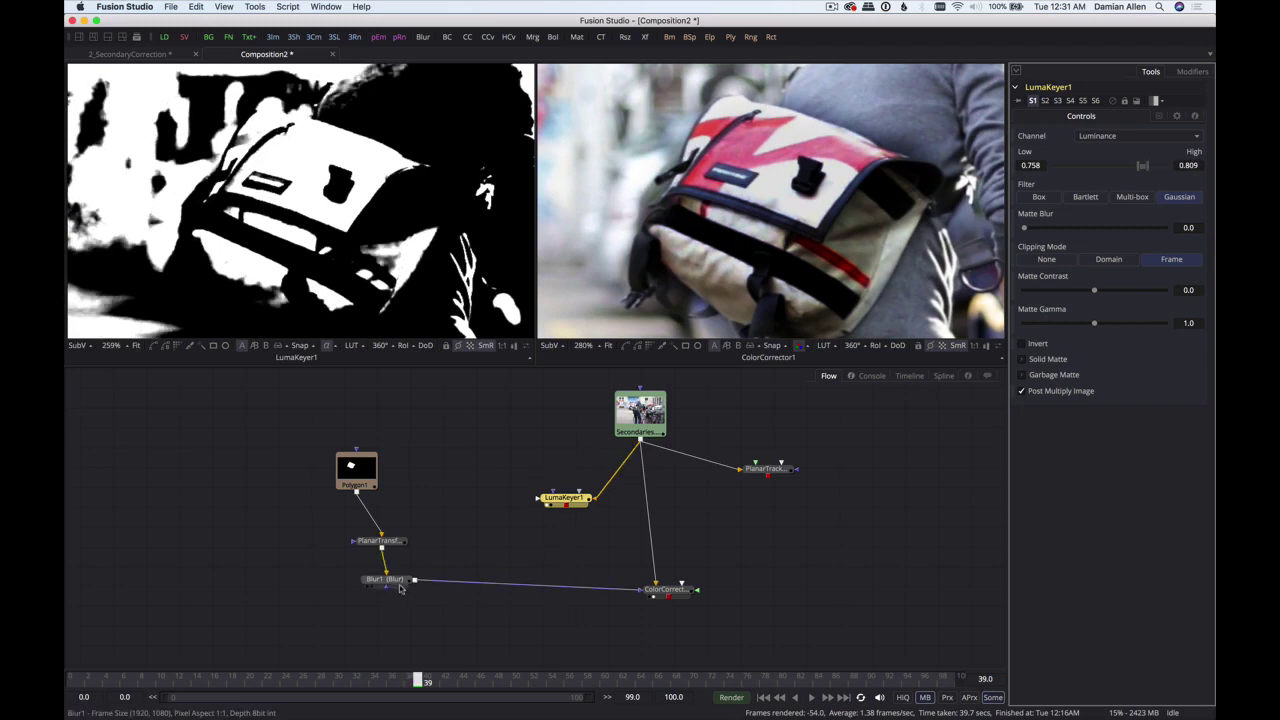
- Show Blur1 in the first viewer, insert a Merge node between Blur1 and ColorCorrector1, and place it below Blur1
left_click_drag(392, 587, 408, 580)
key("1")
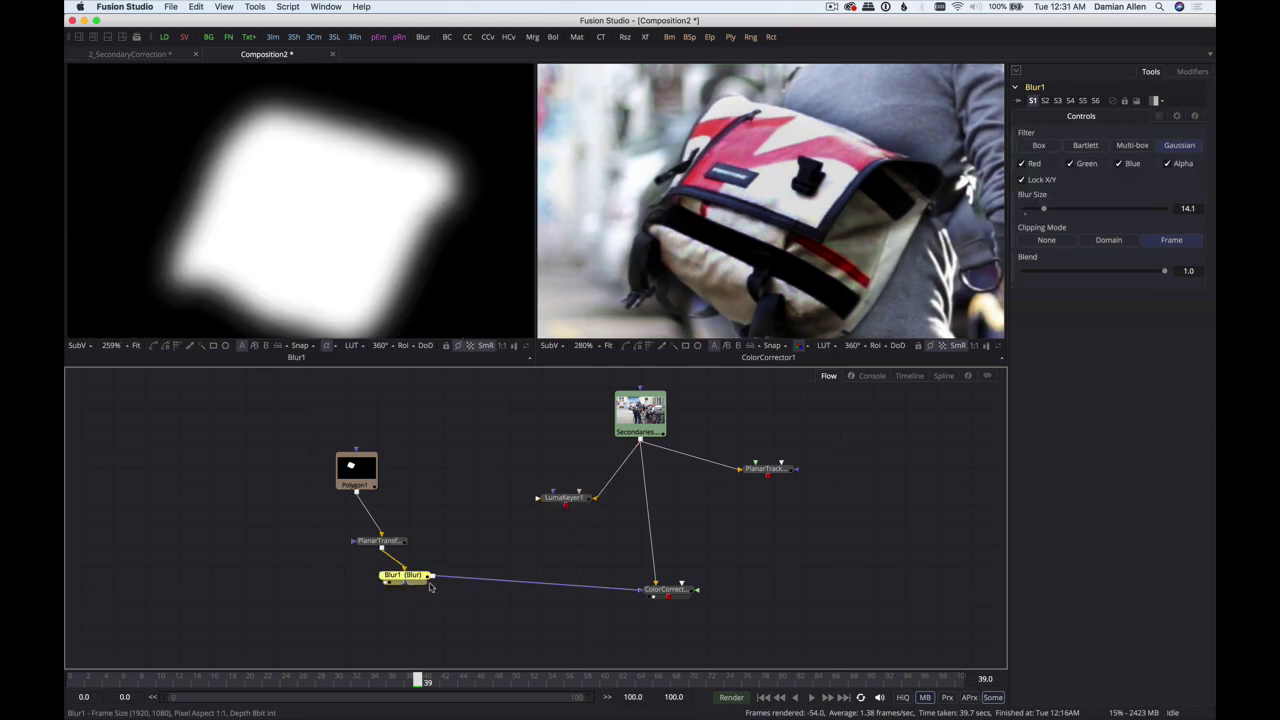
key("ctrl+space")
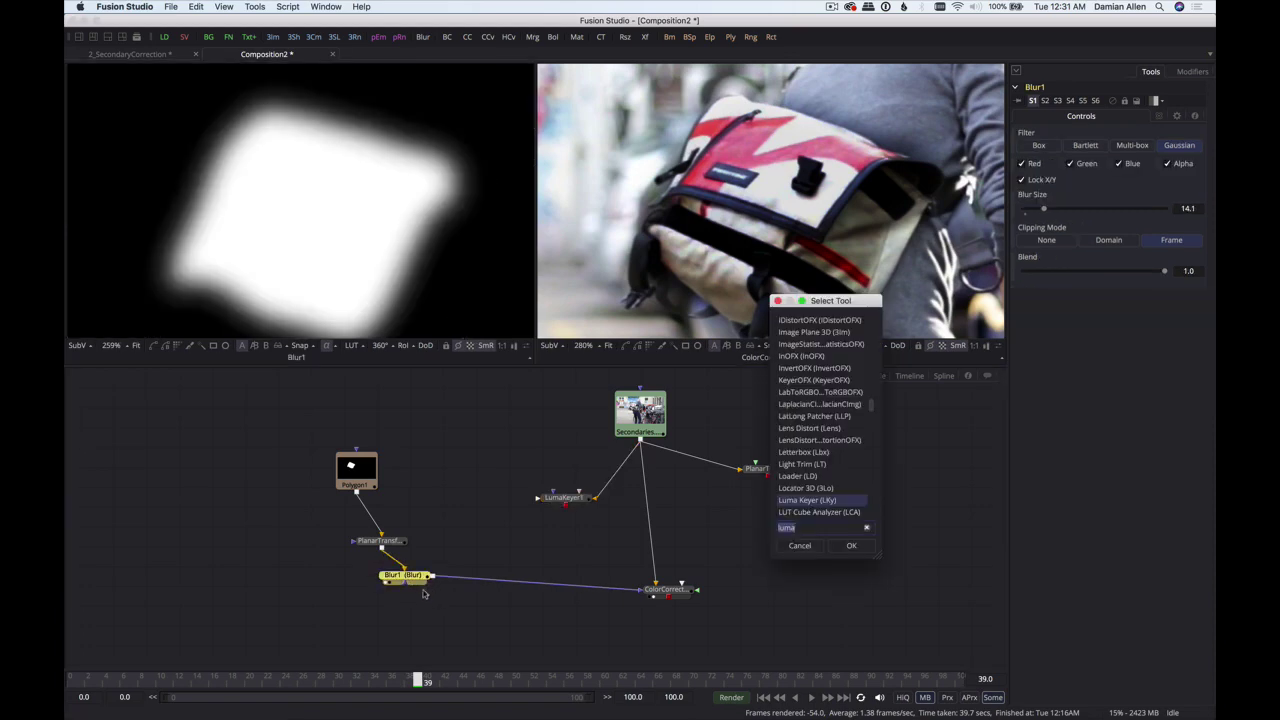
type("mer")
key("Return")
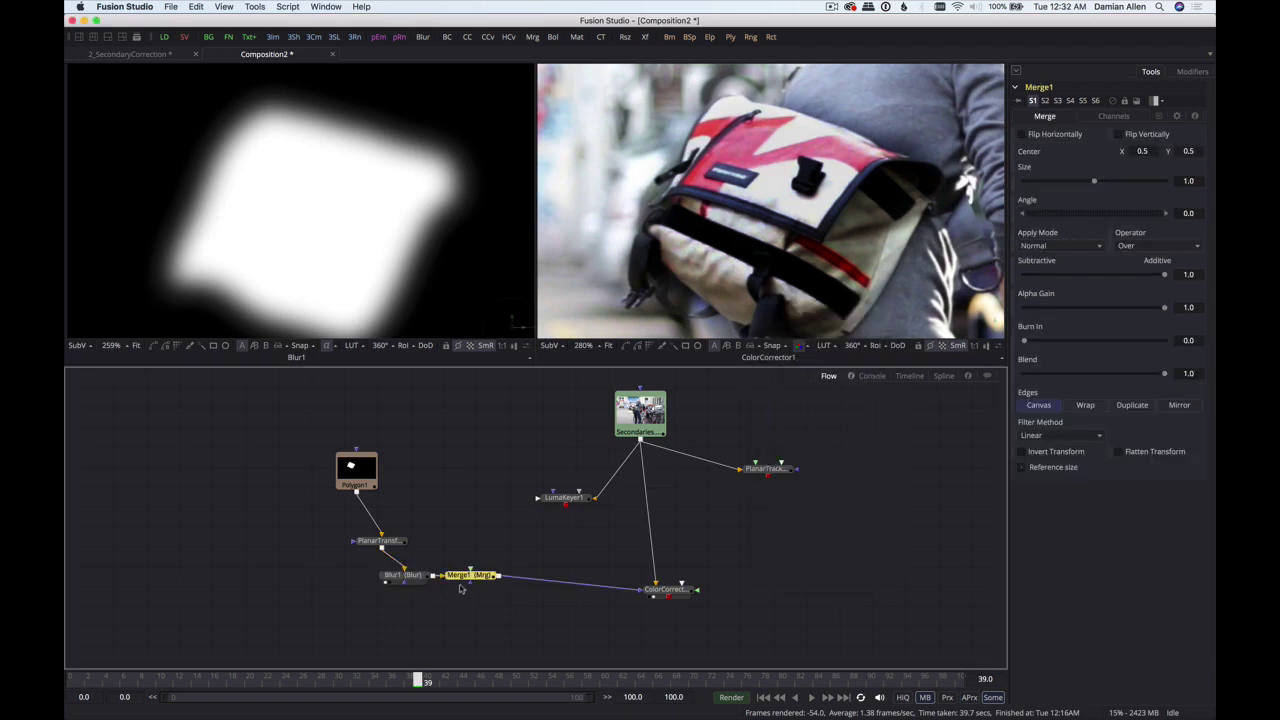
left_click_drag(470, 576, 460, 612)
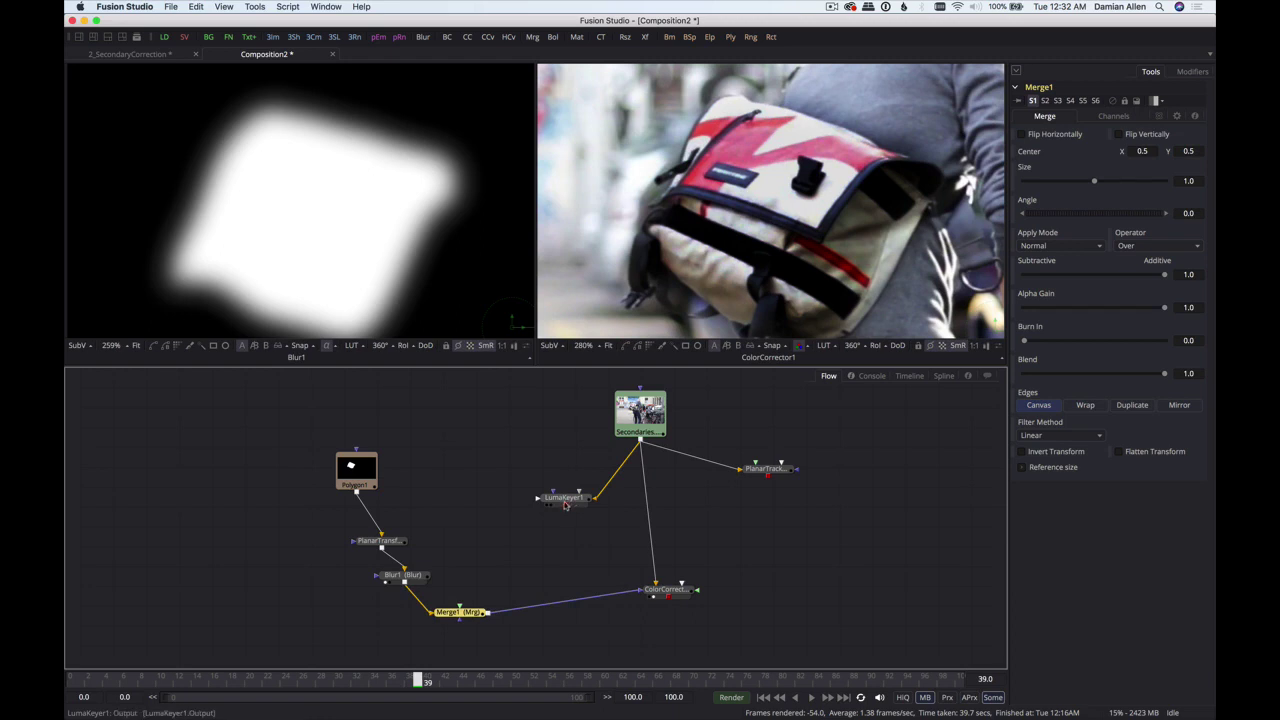
- Connect LumaKeyer1 to Merge1's foreground input and set the merge operator to In
left_click_drag(565, 507, 462, 613)
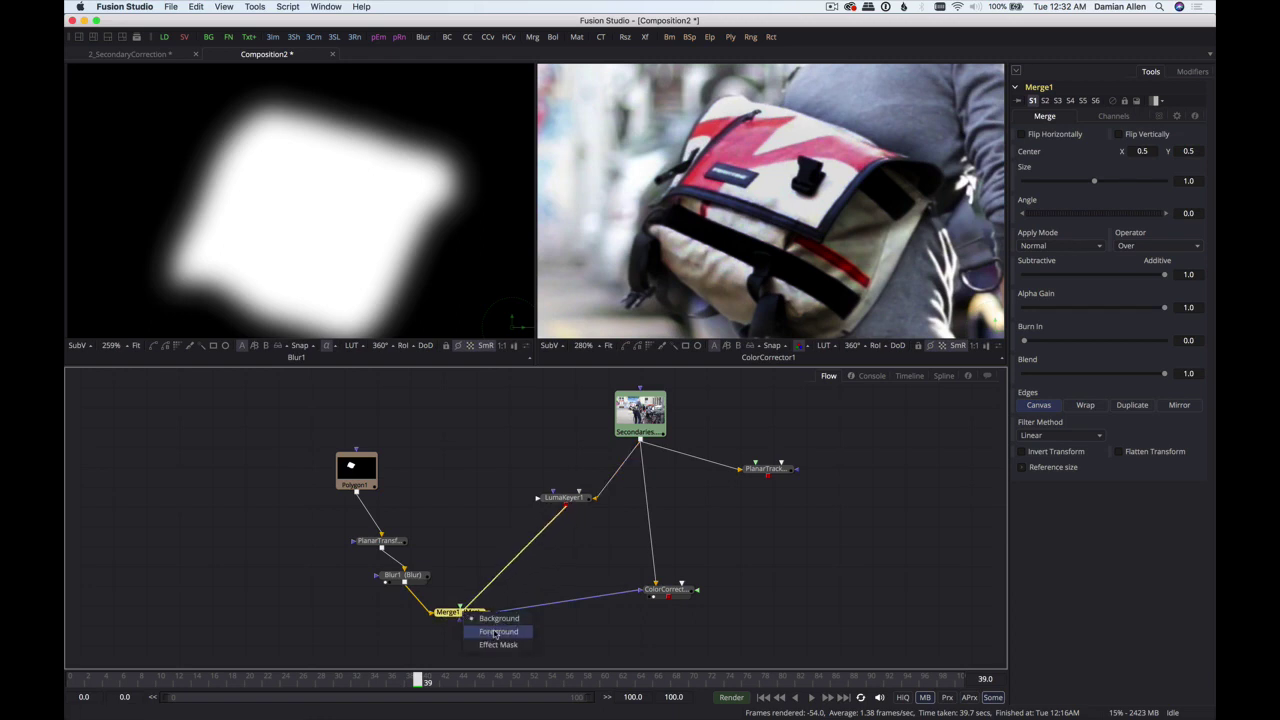
left_click(470, 621)
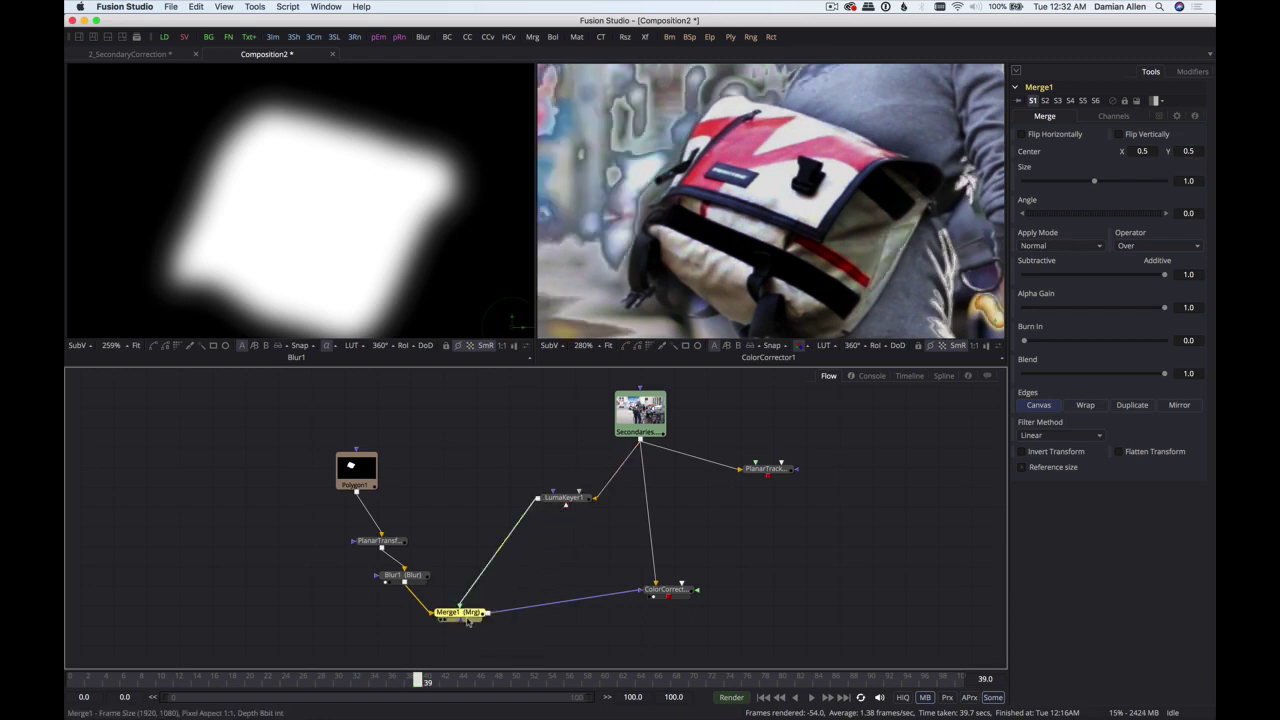
left_click(1140, 247)
left_click(1145, 261)
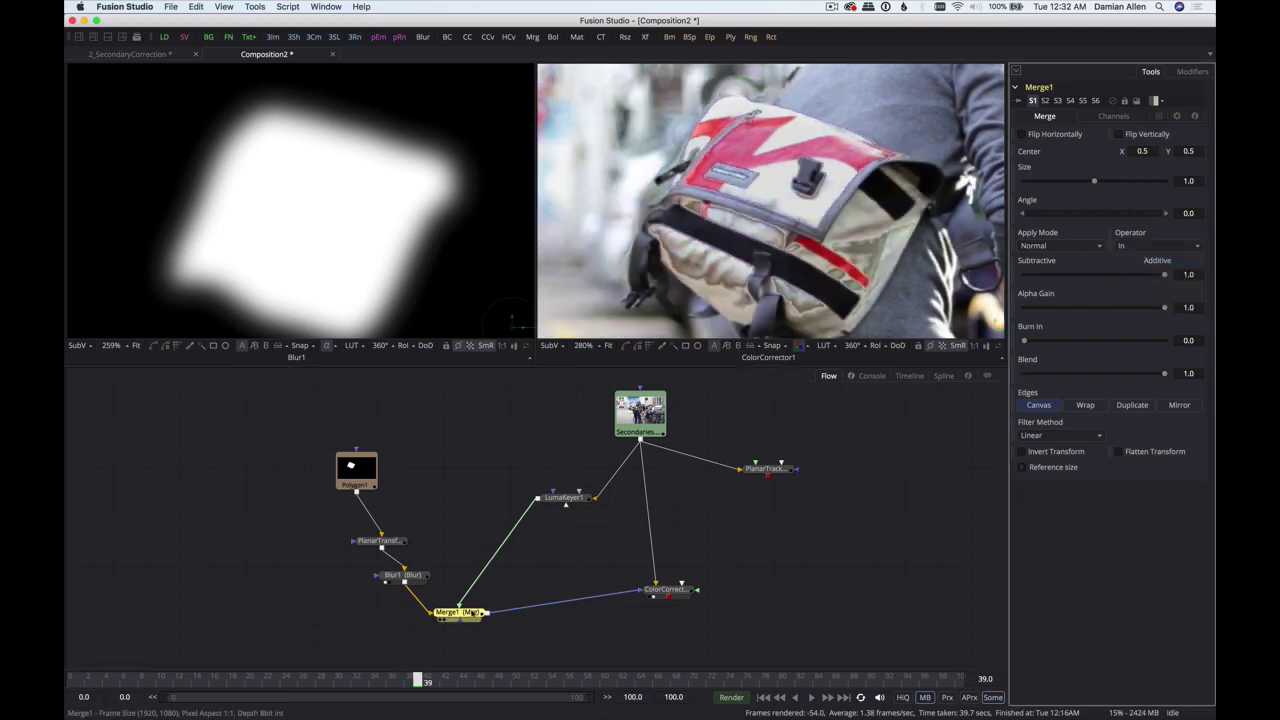
- Compare Merge1's combined matte with Blur1's matte in the first viewer, leaving Merge1 on display
left_click(459, 615)
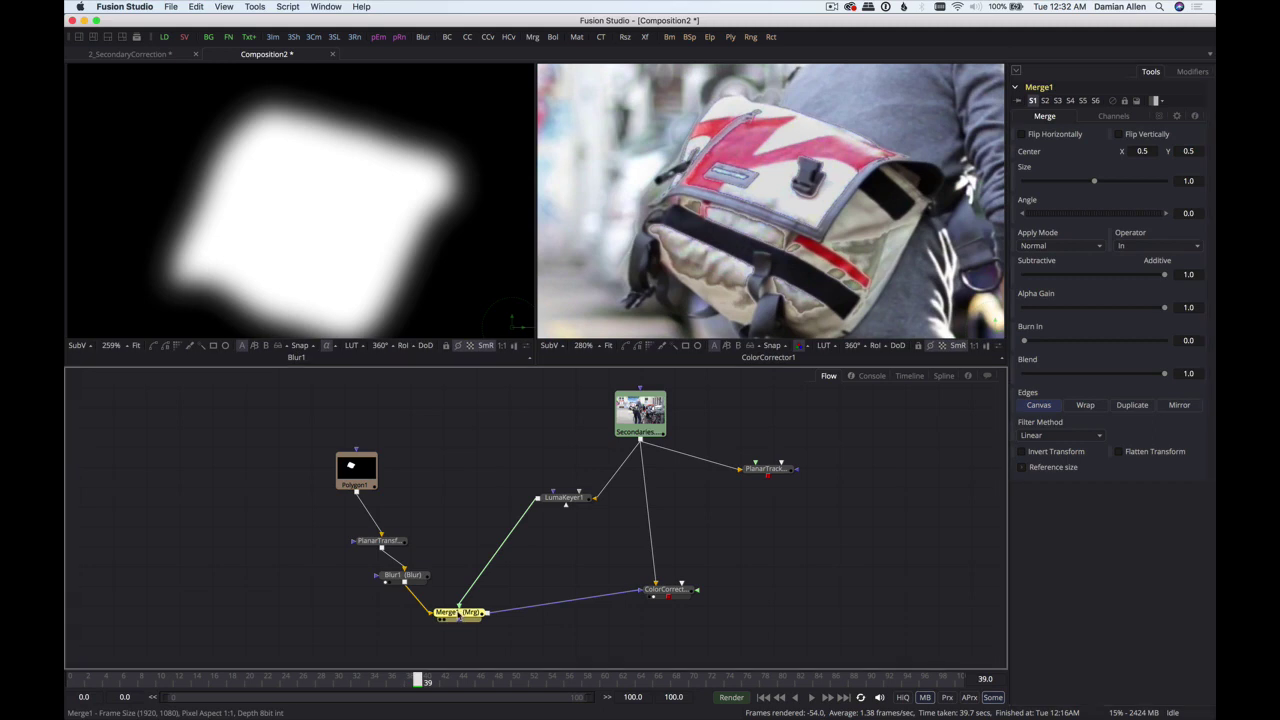
key("1")
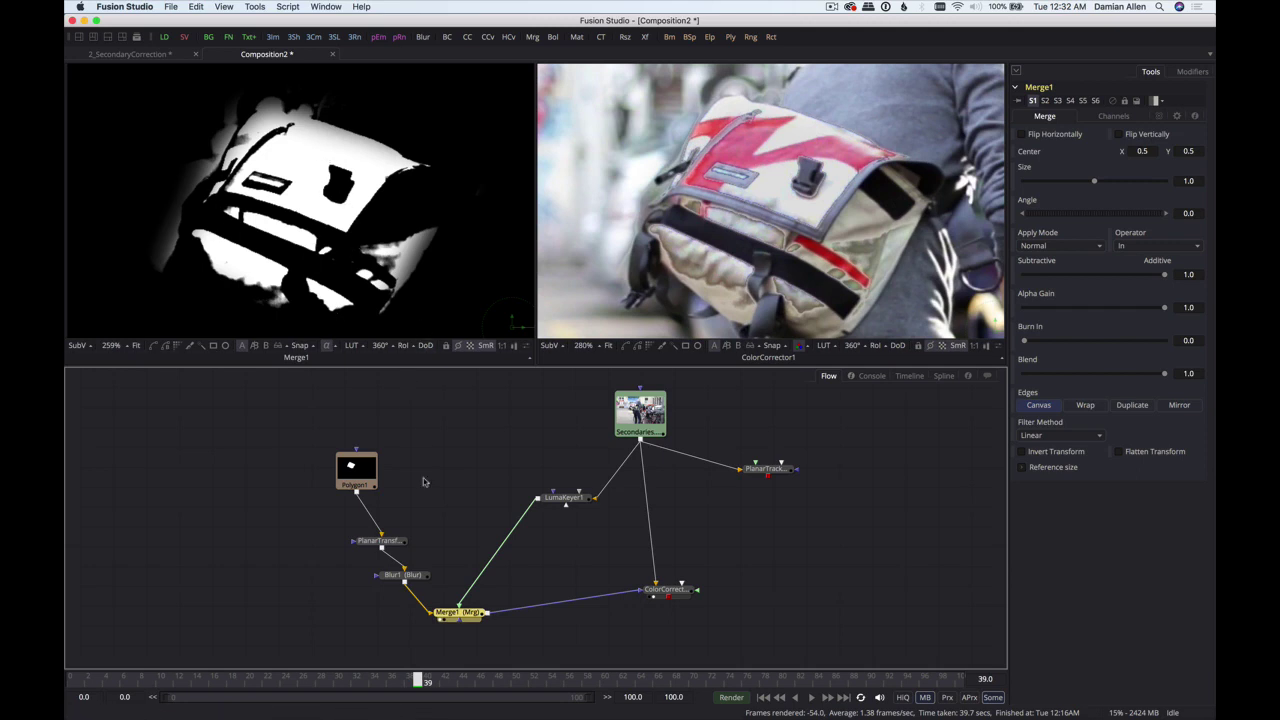
left_click(405, 576)
key("1")
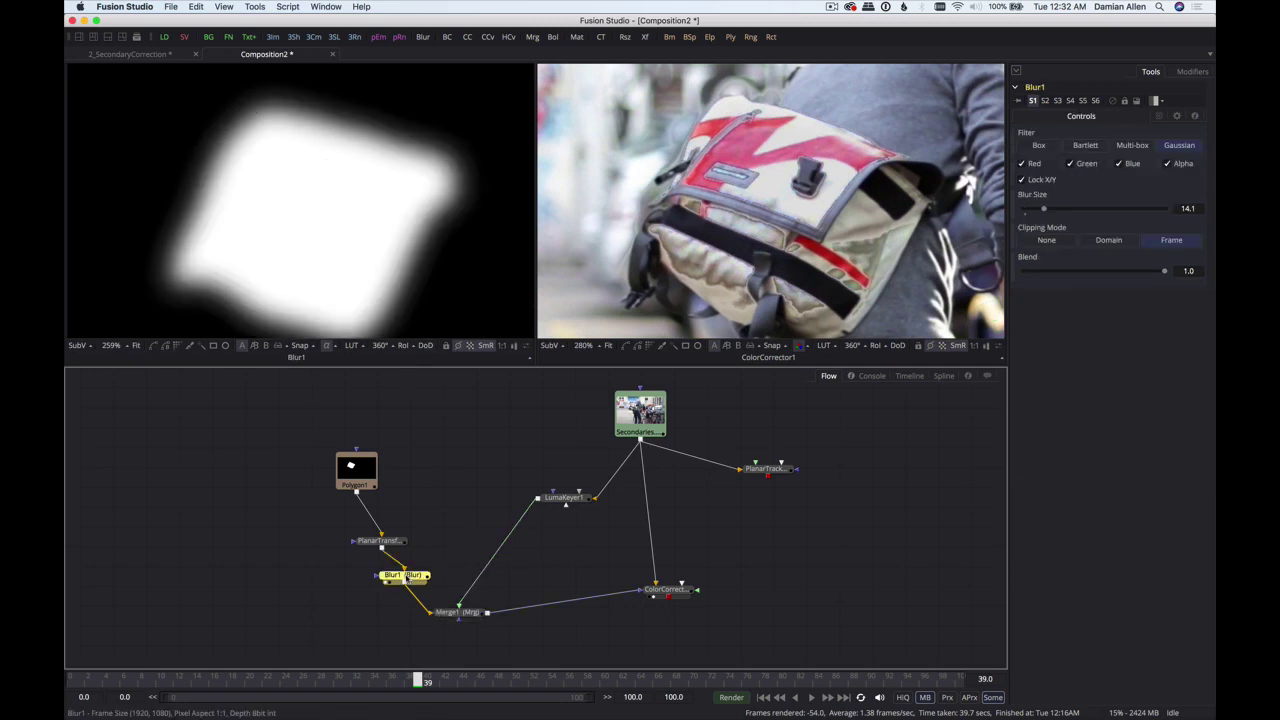
left_click(458, 613)
key("1")
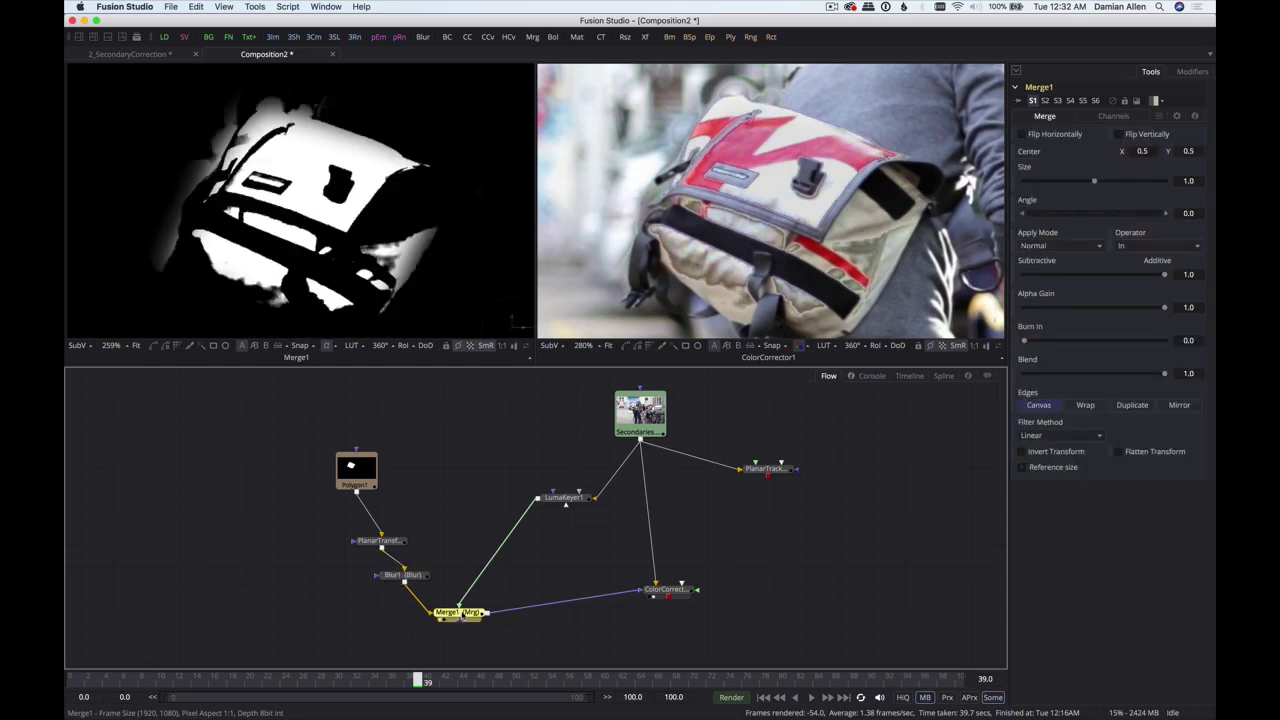
- Extract Blur1 from the mask branch, move Merge1 up beside PlanarTransform1, and keep ColorCorrector1 in the second viewer
left_click(405, 576)
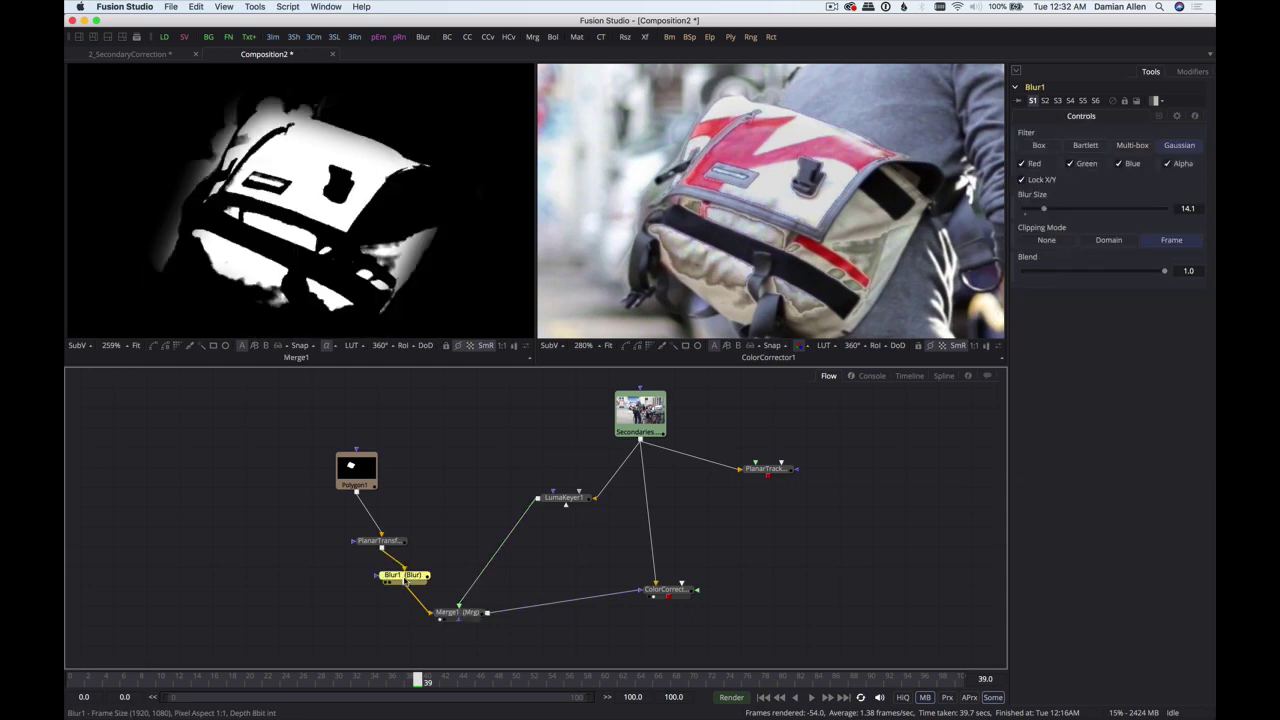
left_click_drag(407, 578, 555, 645)
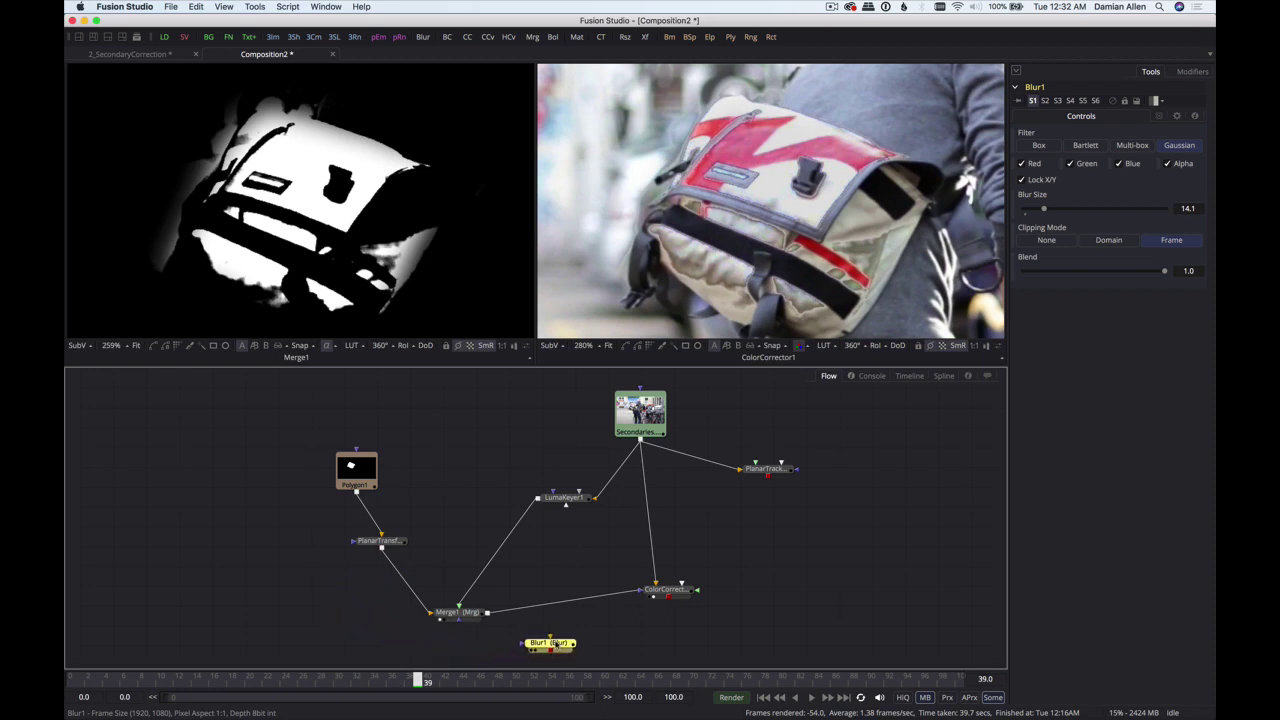
left_click_drag(460, 611, 460, 556)
key("2")
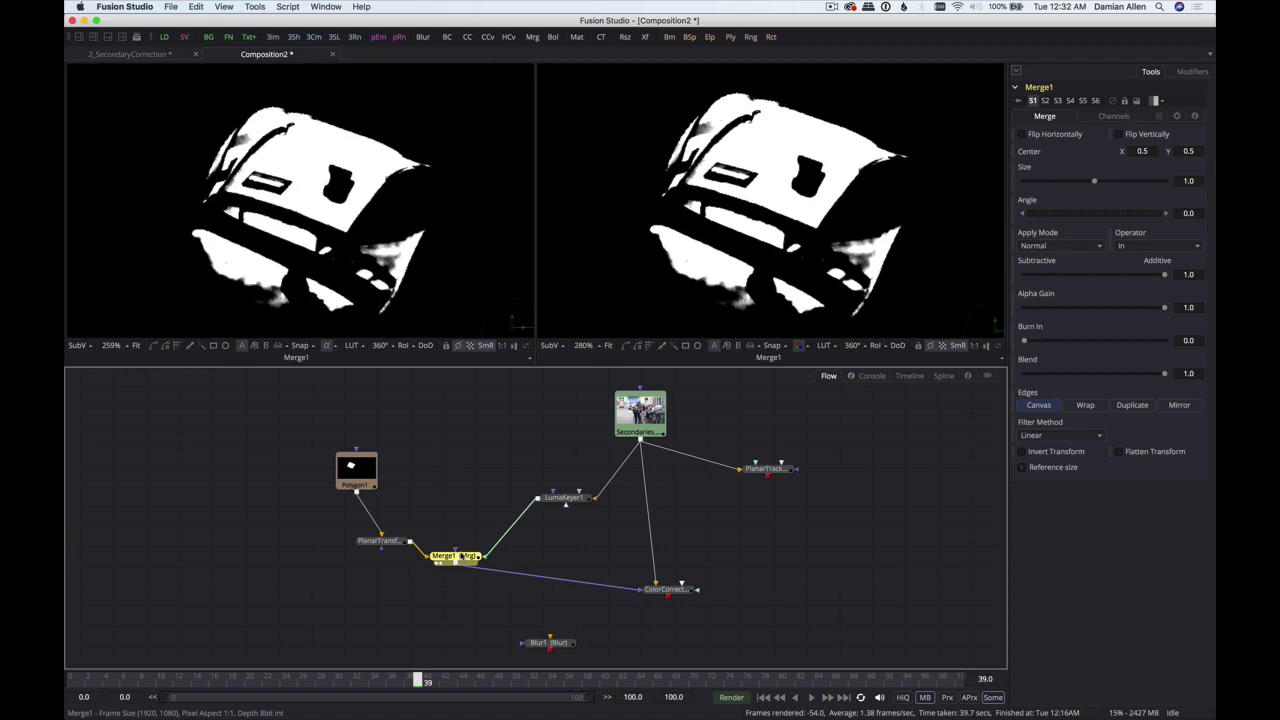
left_click(672, 590)
key("2")
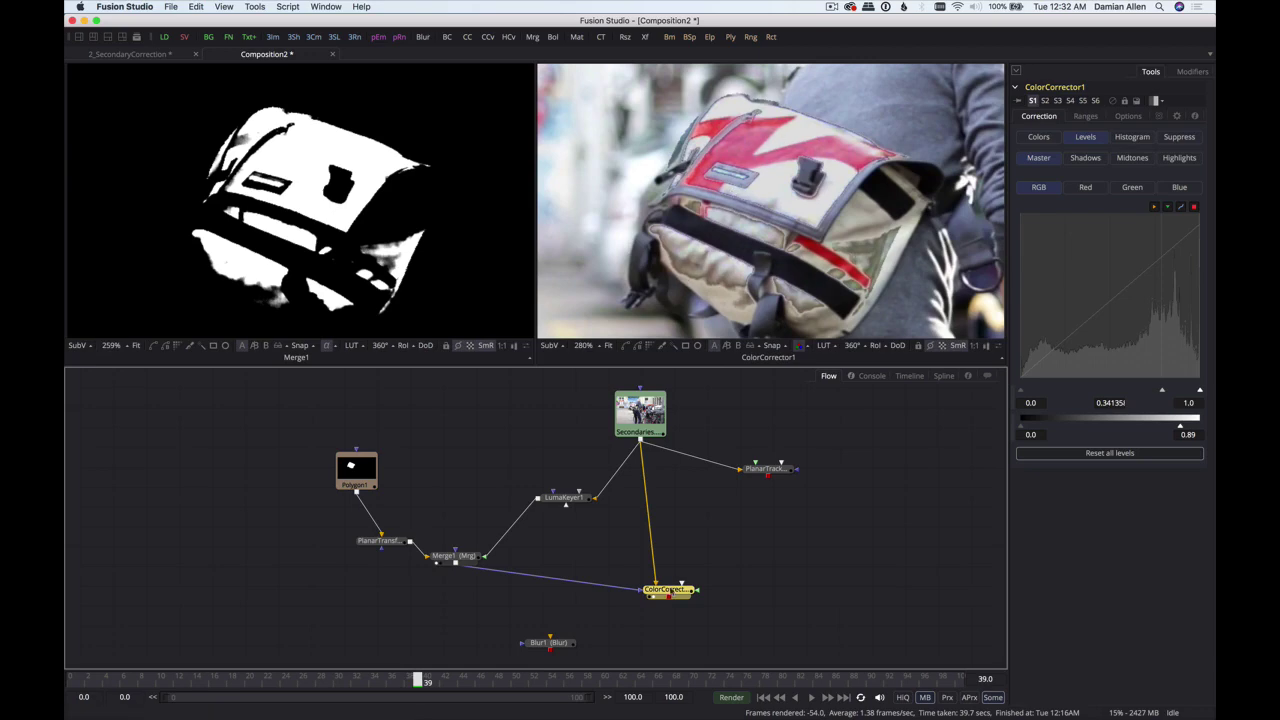
- Insert Blur1 between Merge1 and ColorCorrector1, show it in the first viewer, and set its blur size to about 10.7
left_click_drag(570, 642, 548, 580)
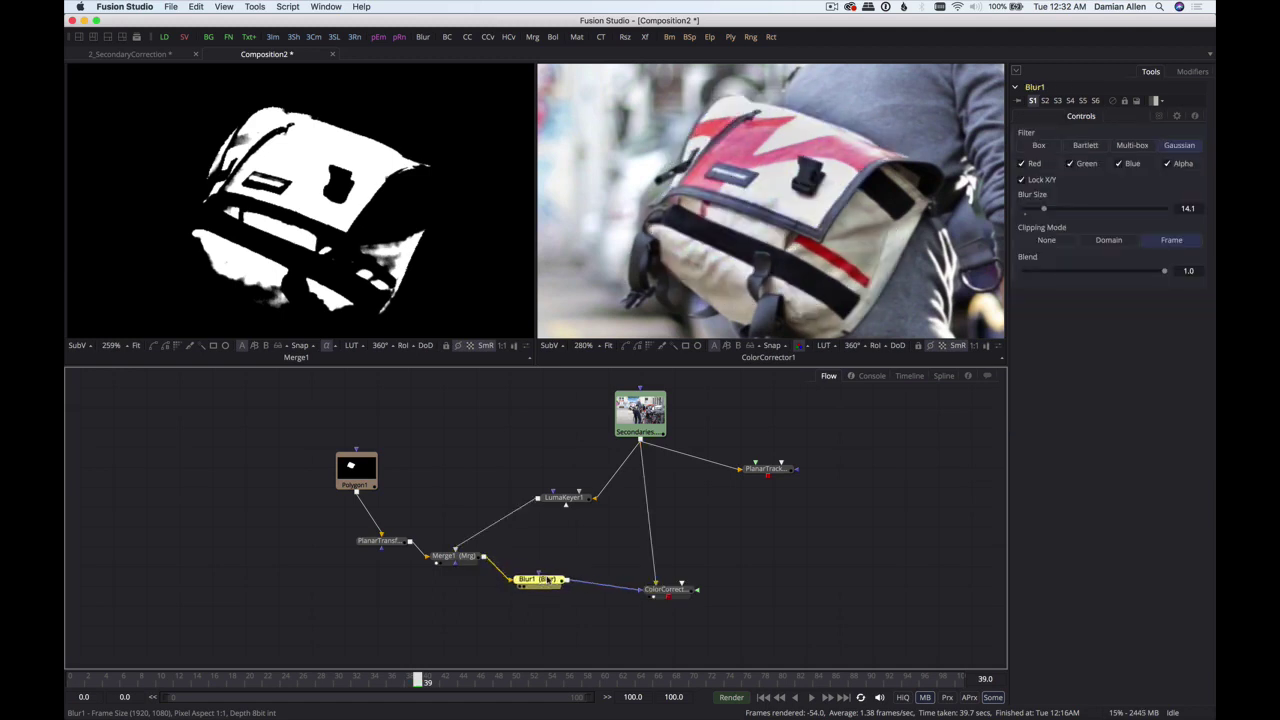
key("1")
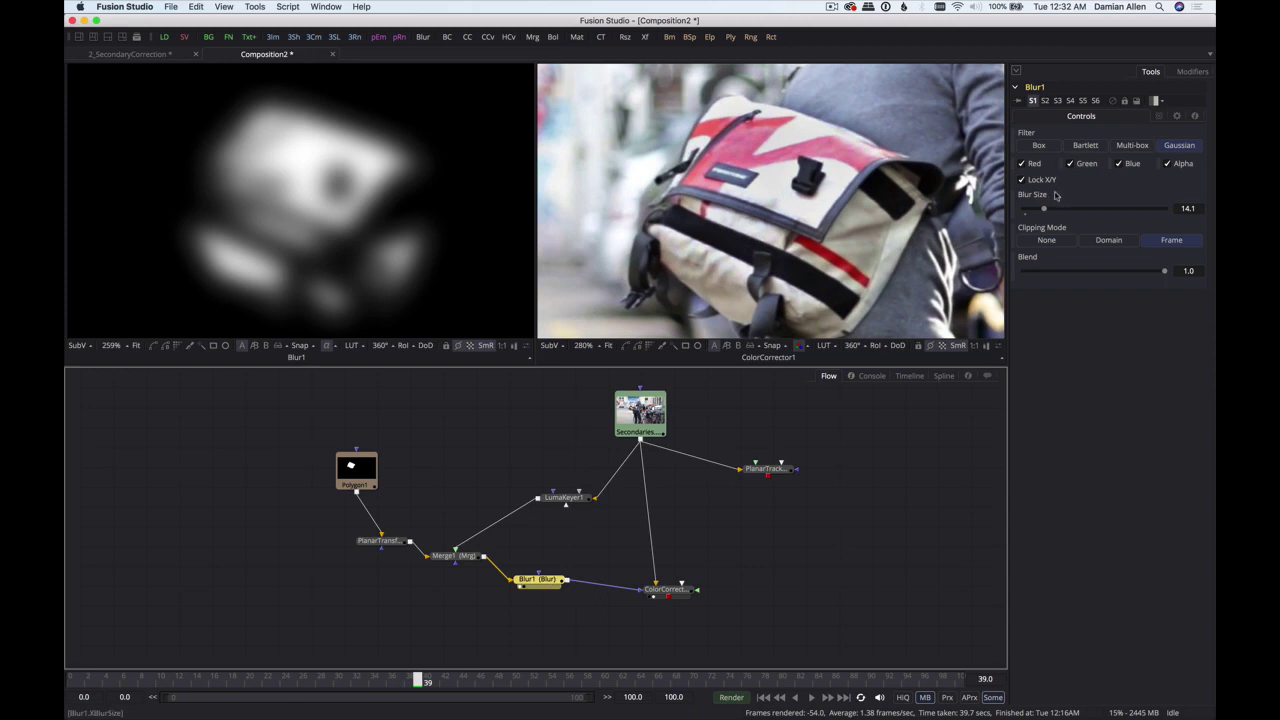
left_click_drag(1043, 210, 1039, 211)
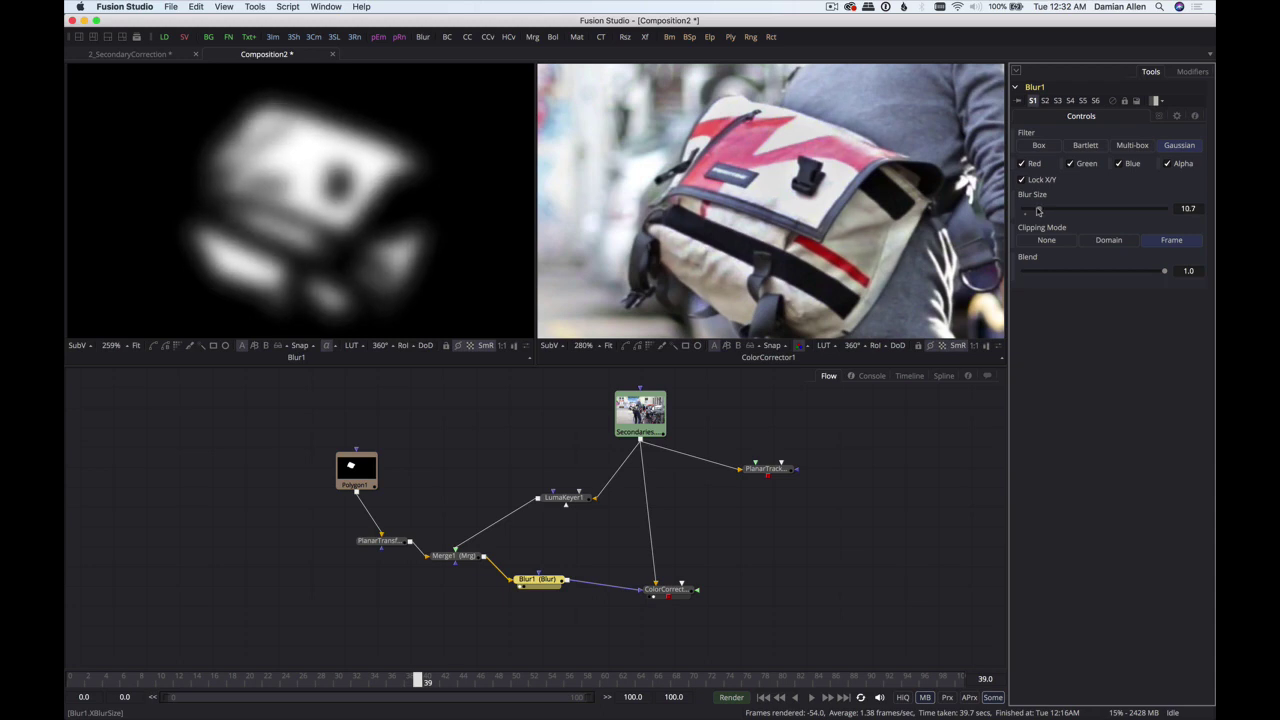
- Bypass and re-enable ColorCorrector1 repeatedly to compare the bag with and without the correction
left_click(661, 591)
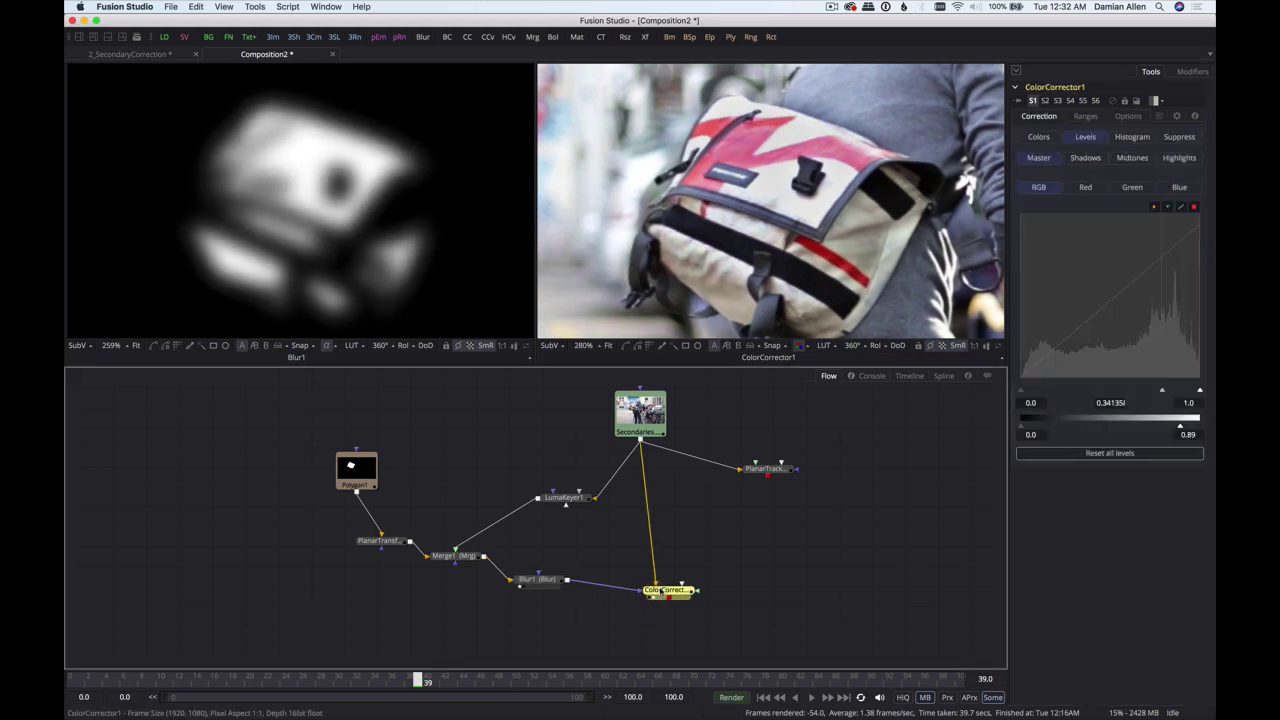
key("ctrl+p")
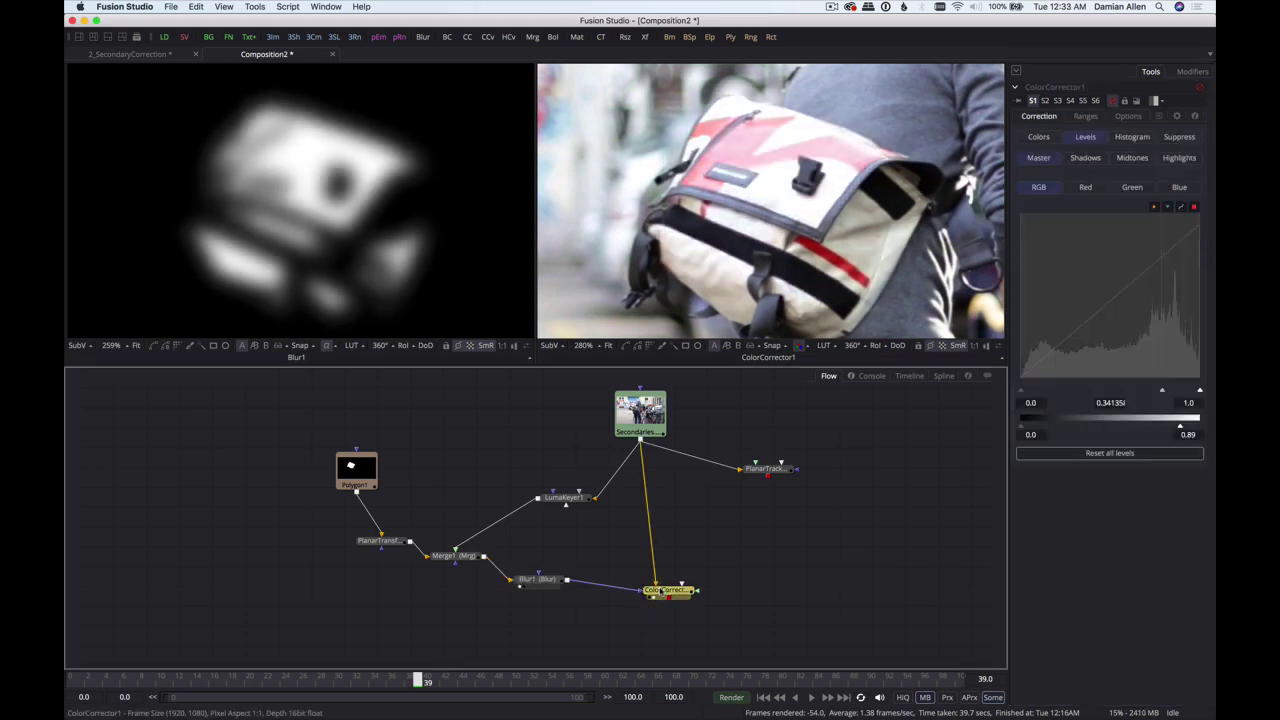
key("ctrl+p")
key("ctrl+p")
key("ctrl+p")
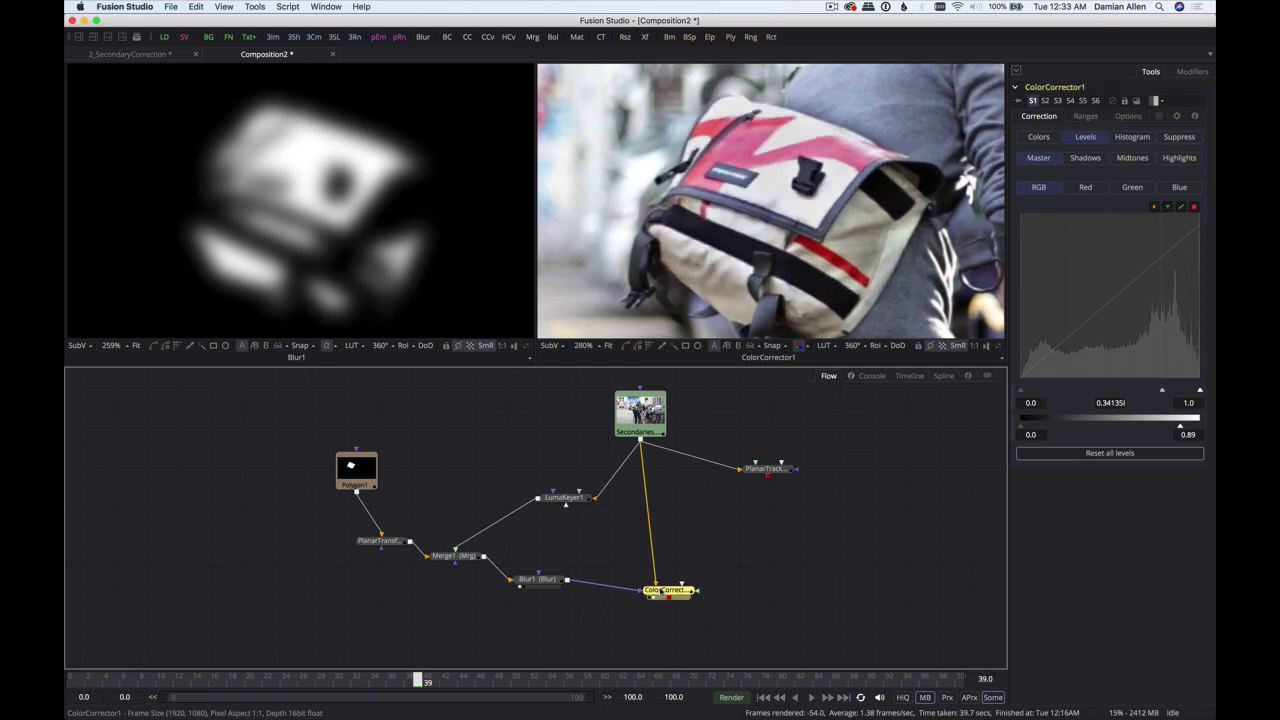
- Set Blur1's blur size to about 9.8 and play the composition briefly
left_click(537, 580)
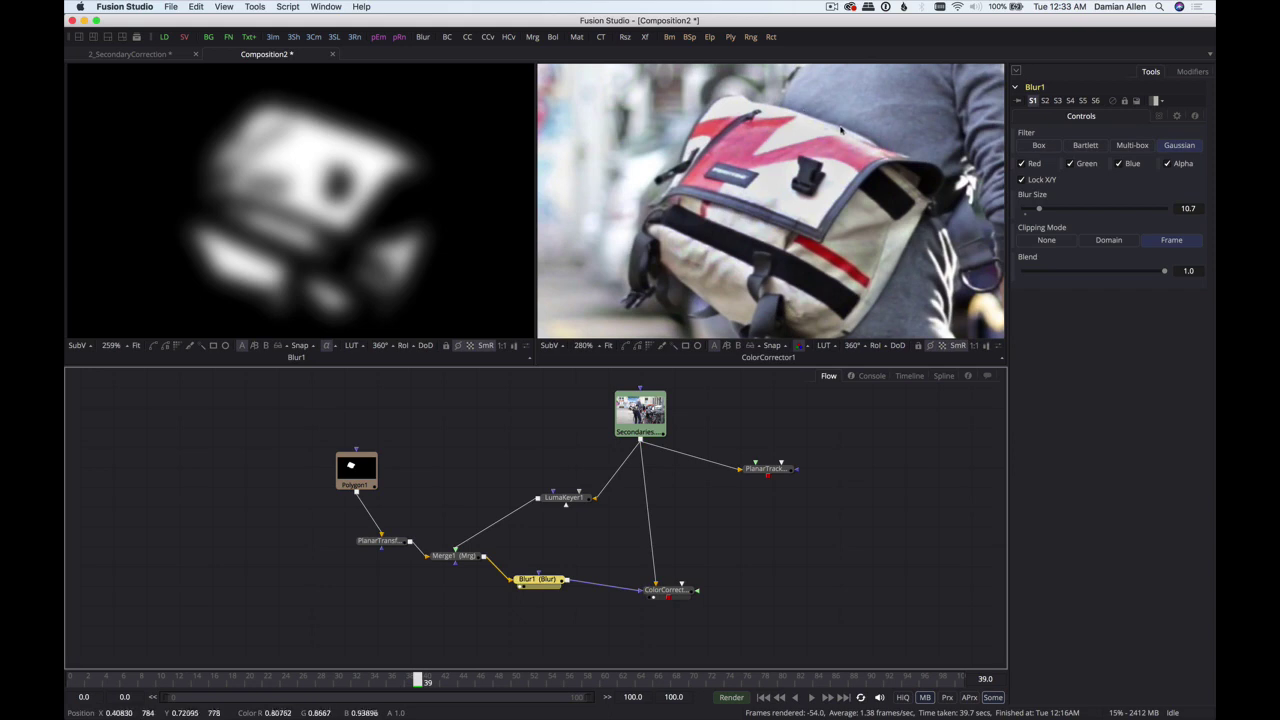
left_click_drag(1039, 209, 1038, 210)
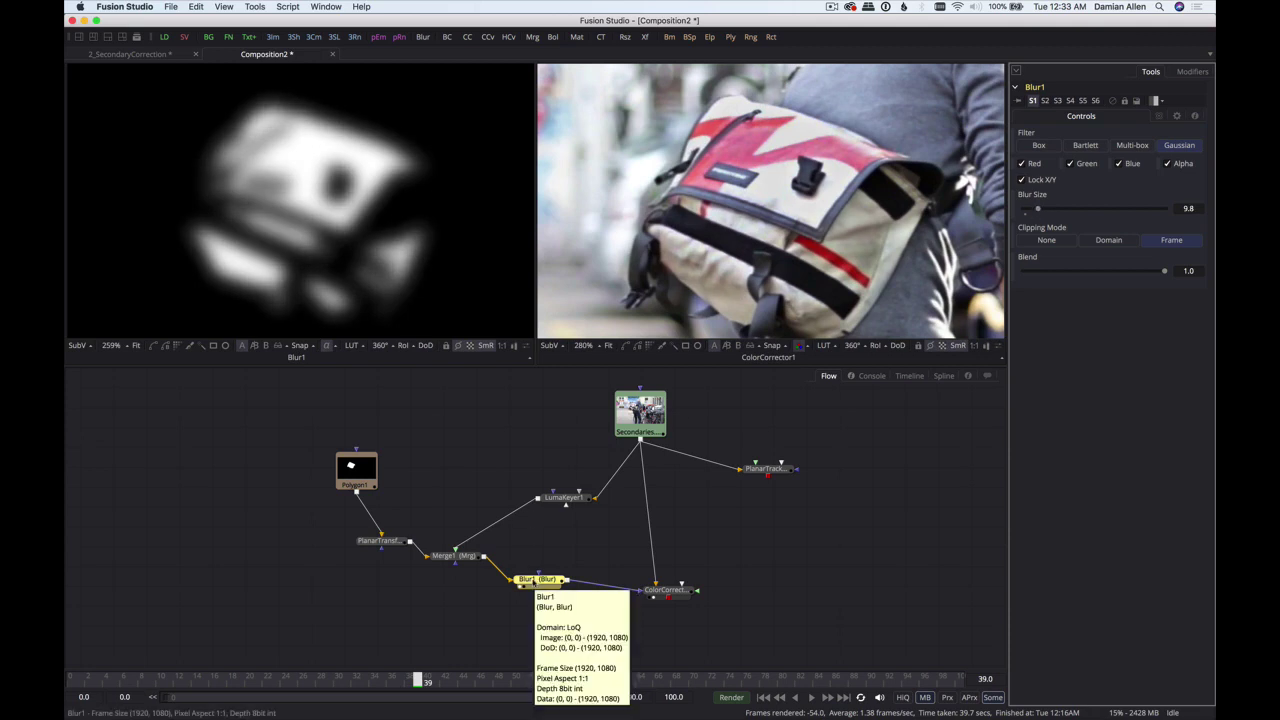
left_click(541, 582)
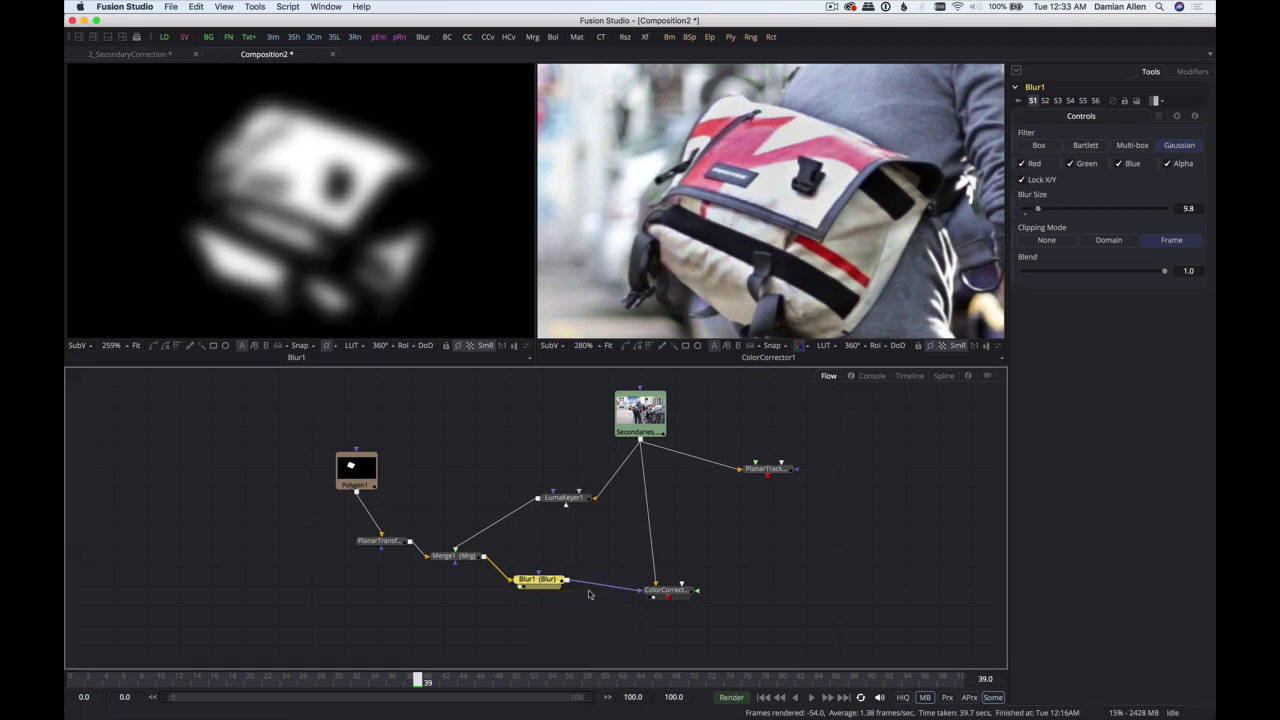
key("space")
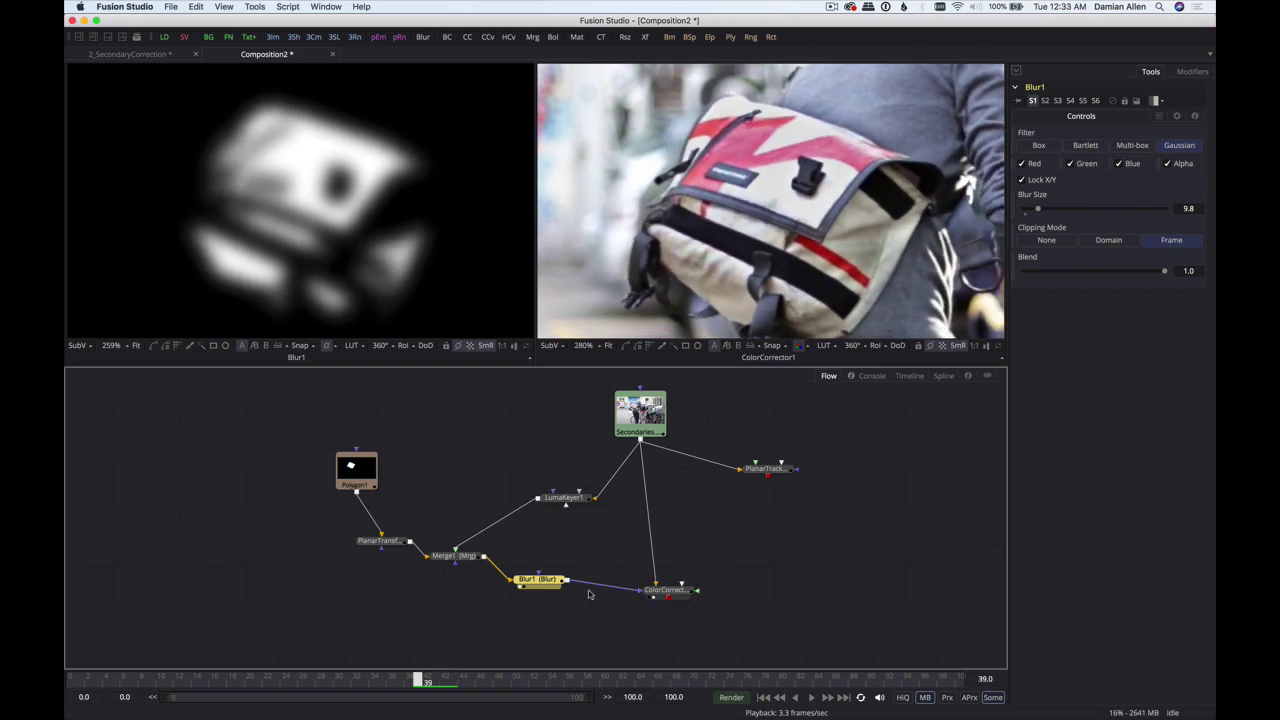
- Insert a Matte Control node between Blur1 and ColorCorrector1 with Matte Contract/Expand at about -0.145, and space MatteControl1 and ColorCorrector1 out in the flow
key("shift+space")
type("mat")
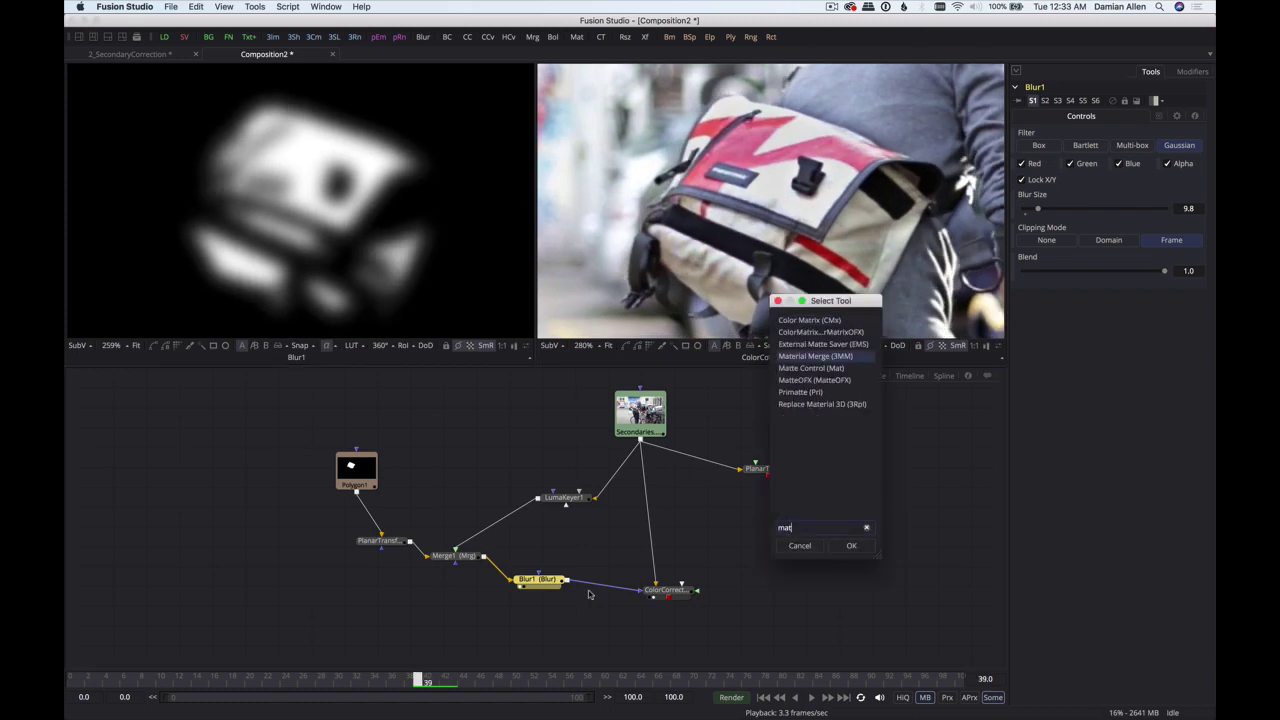
key("Down")
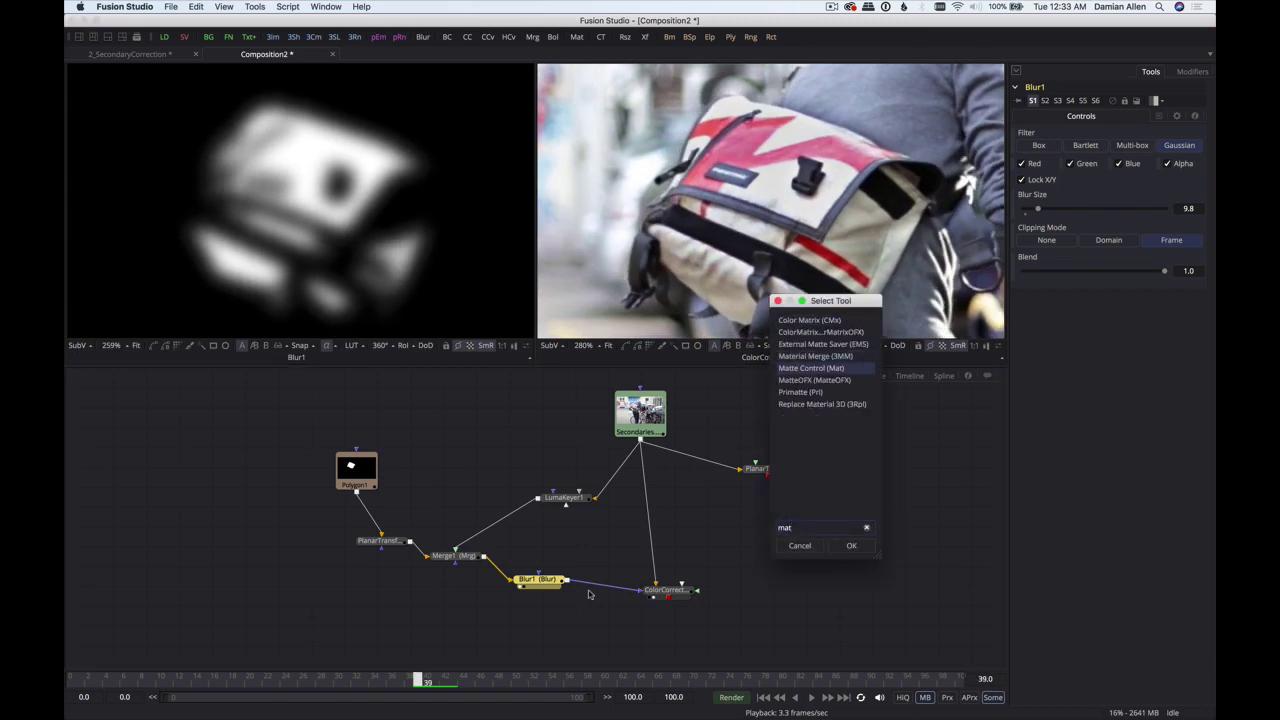
key("Return")
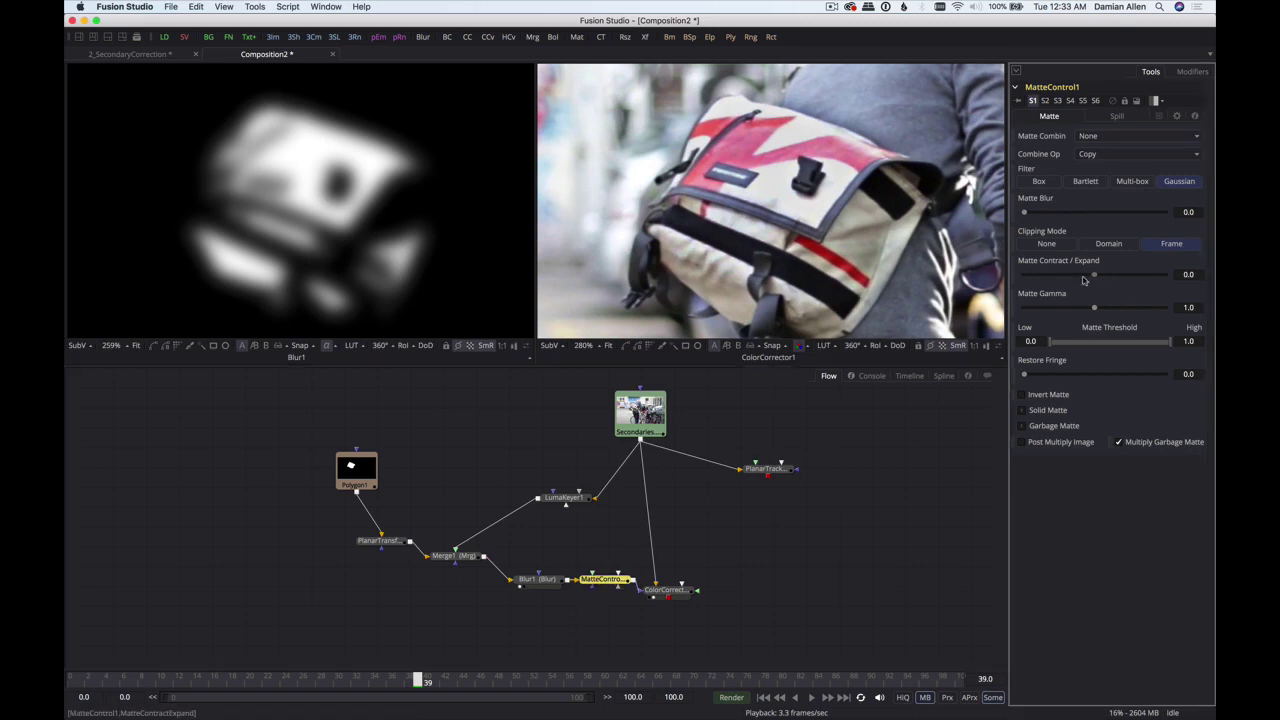
mouse_move(1094, 275)
left_mouse_down()
mouse_move(1070, 280)
mouse_move(1083, 281)
left_mouse_up()
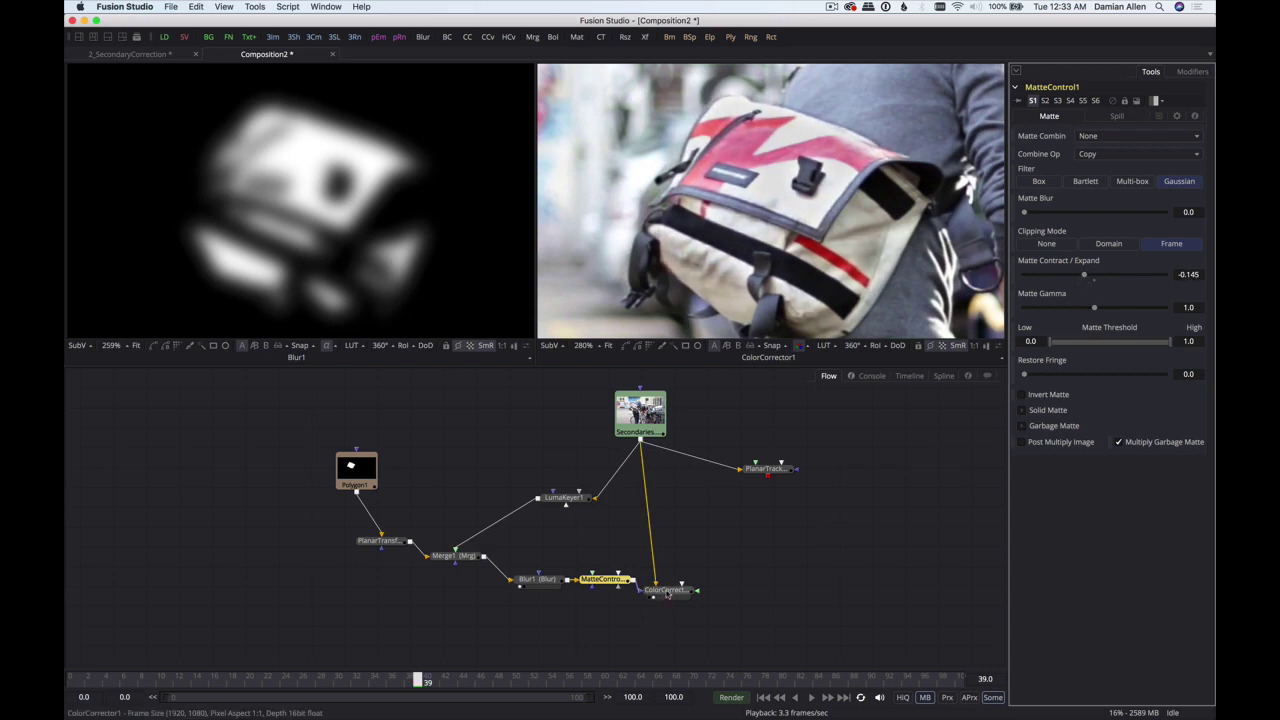
left_click_drag(667, 592, 690, 607)
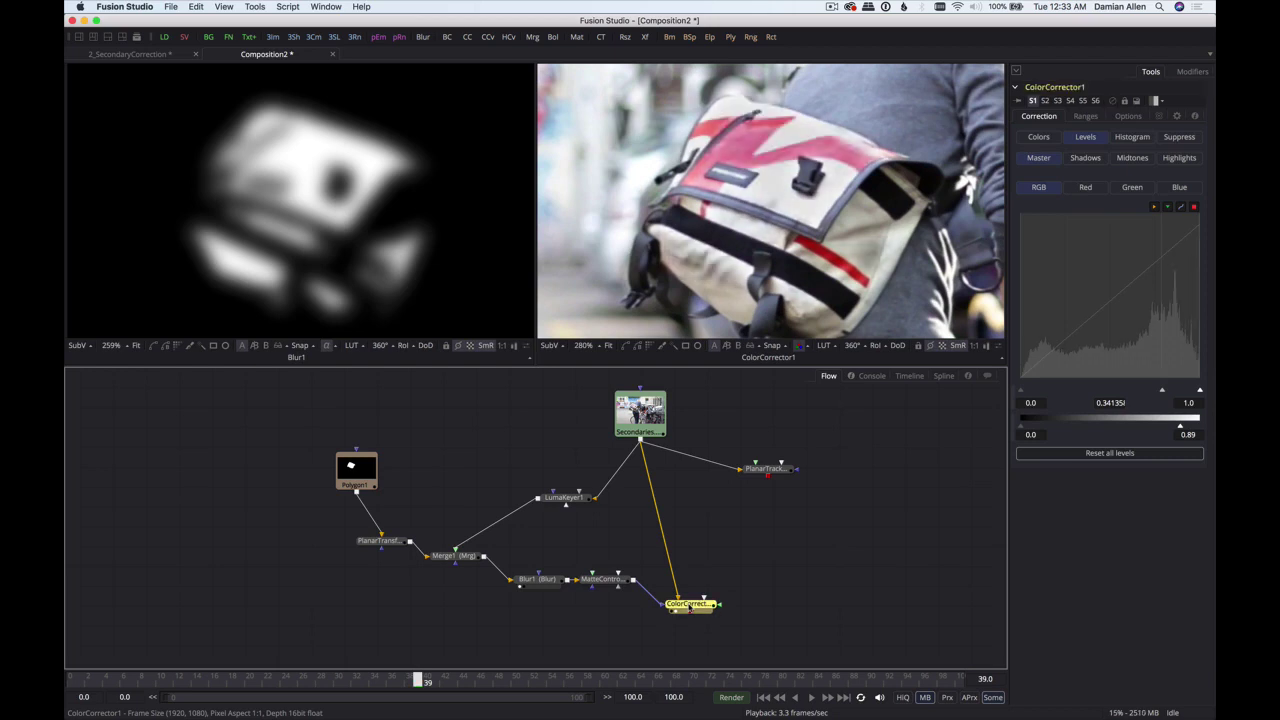
left_click_drag(605, 583, 612, 595)
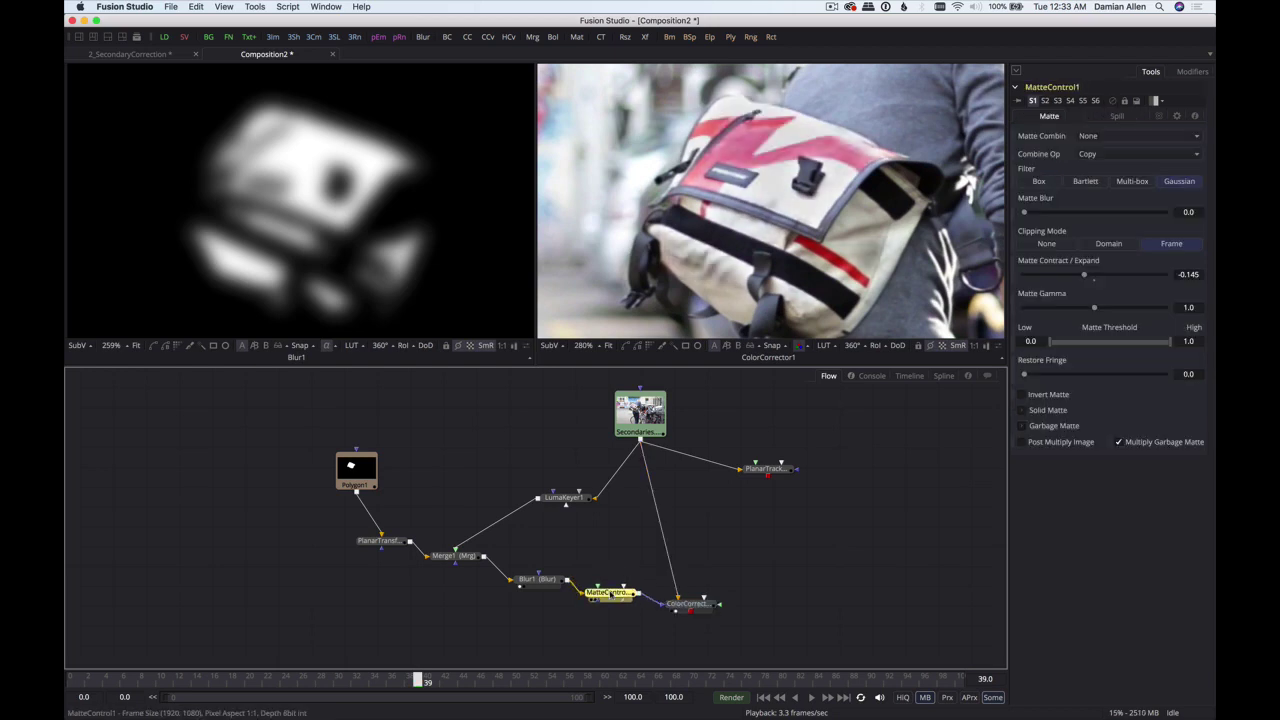
- Compare Blur1 with MatteControl1 in the first viewer, and set MatteControl1's Matte Contract/Expand to about -0.137 and Matte Gamma to about 0.923
left_click(540, 580)
key("1")
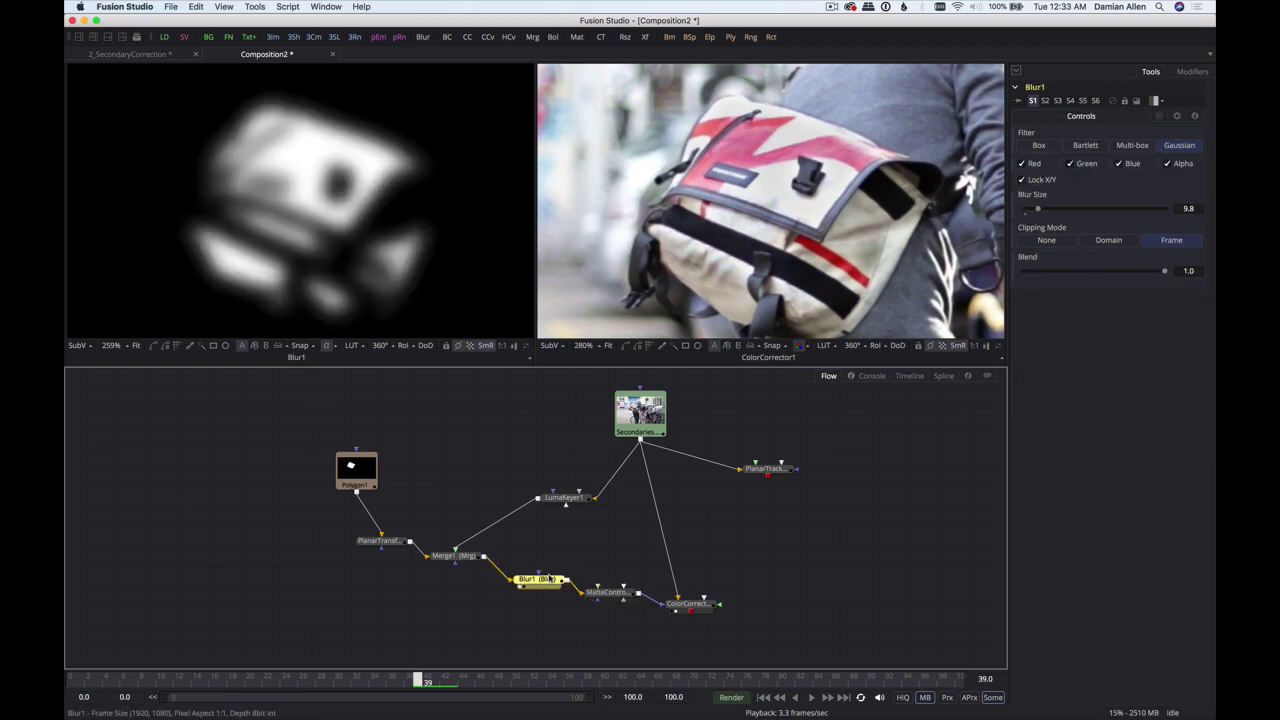
left_click(612, 594)
key("1")
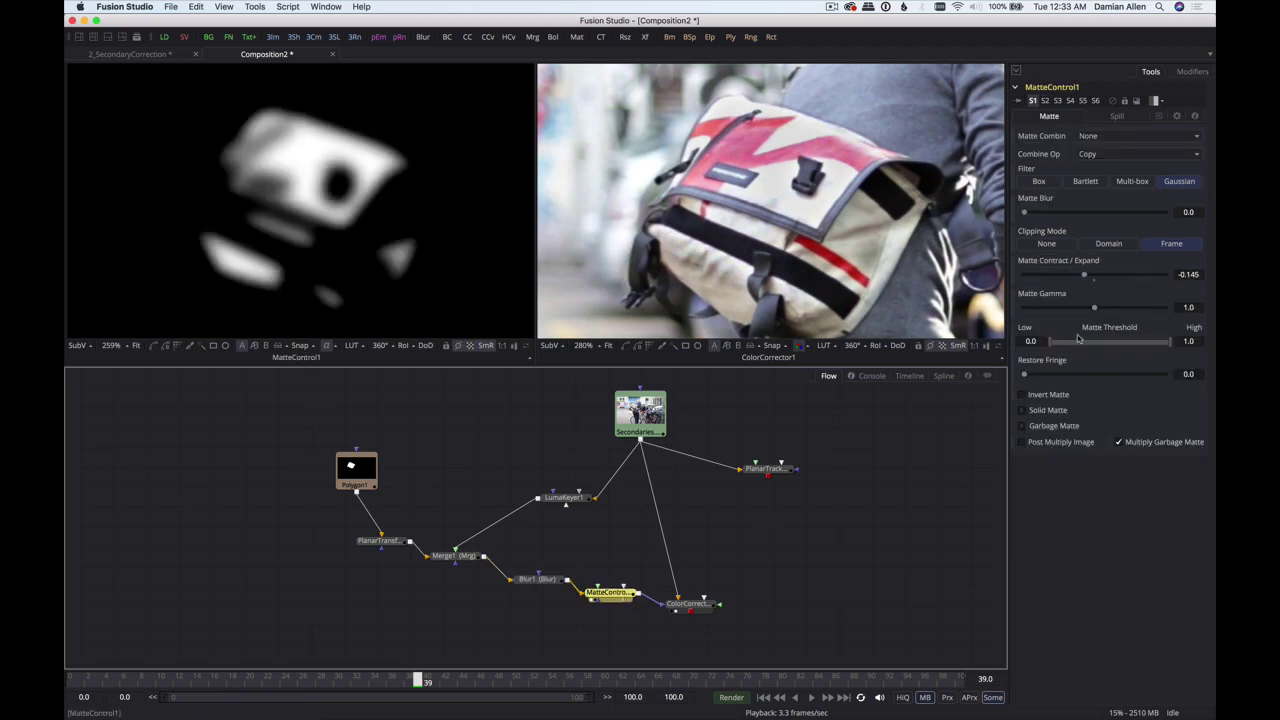
mouse_move(1094, 307)
left_mouse_down()
mouse_move(1080, 310)
mouse_move(1162, 309)
mouse_move(1164, 322)
mouse_move(1140, 324)
mouse_move(1160, 324)
mouse_move(1104, 328)
left_mouse_up()
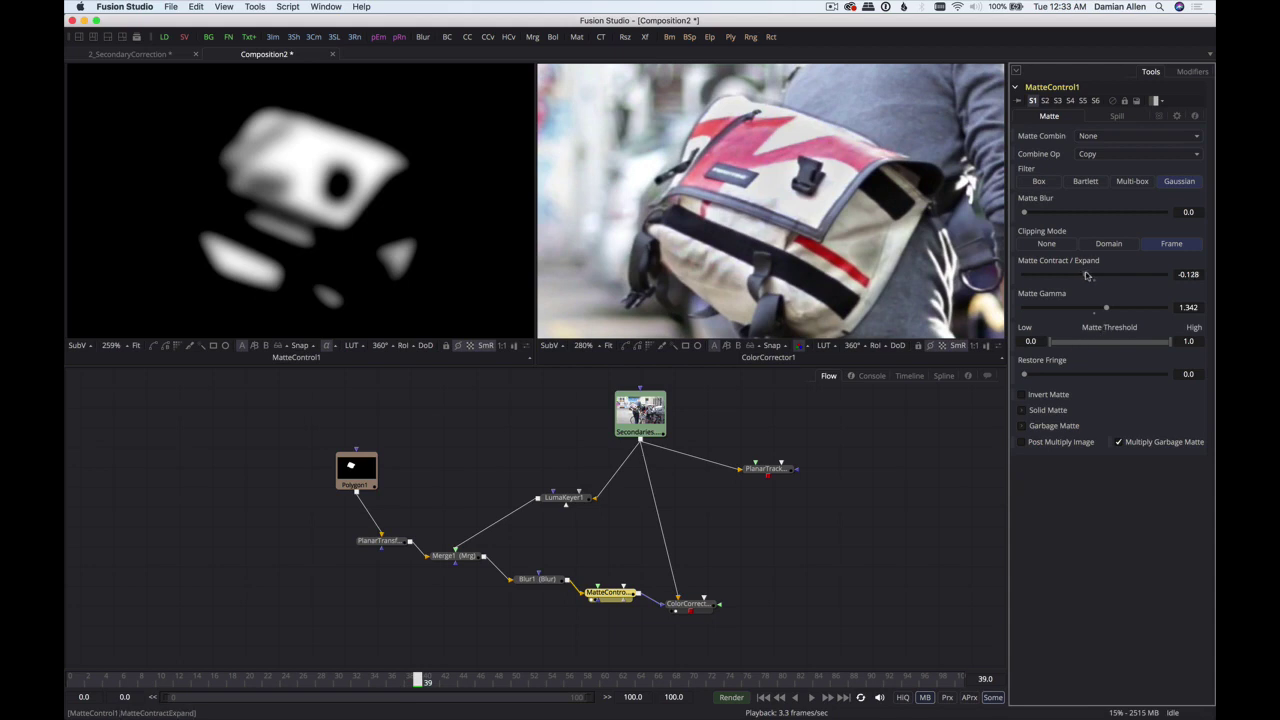
left_click_drag(1087, 276, 1092, 314)
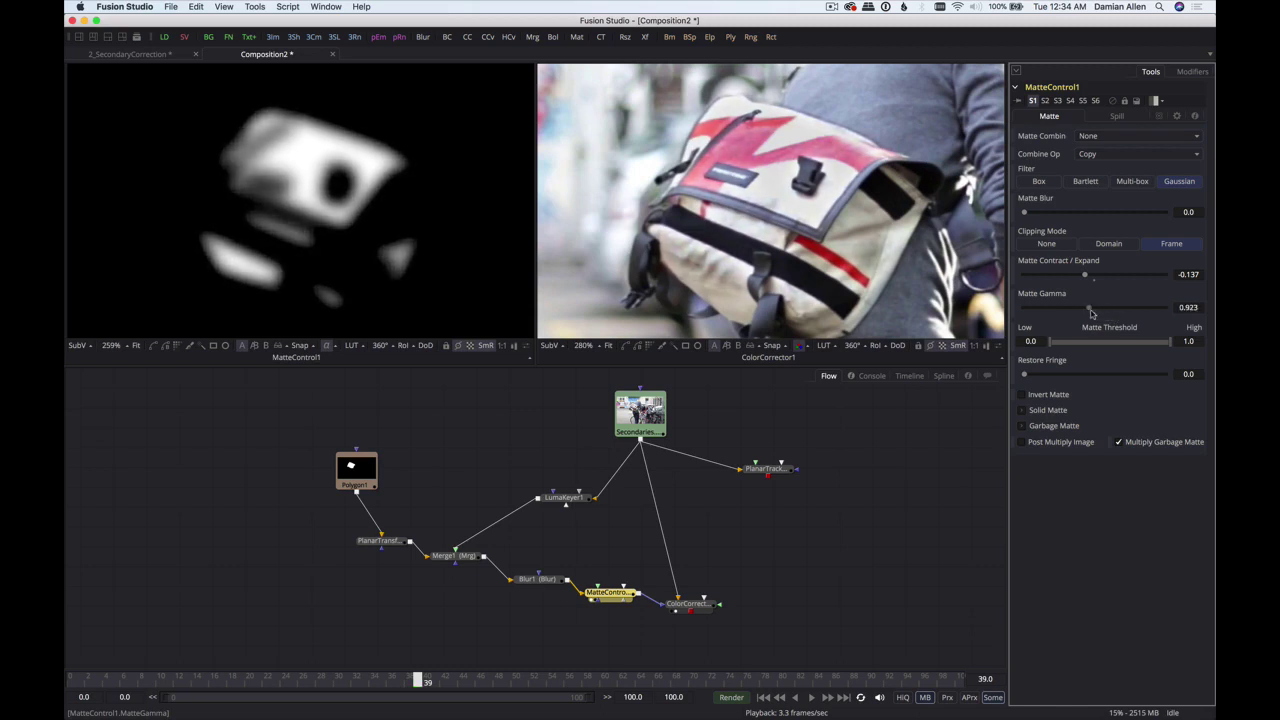
- Toggle ColorCorrector1 off and on several times to compare the bag with and without the refined matte correction
left_click(694, 606)
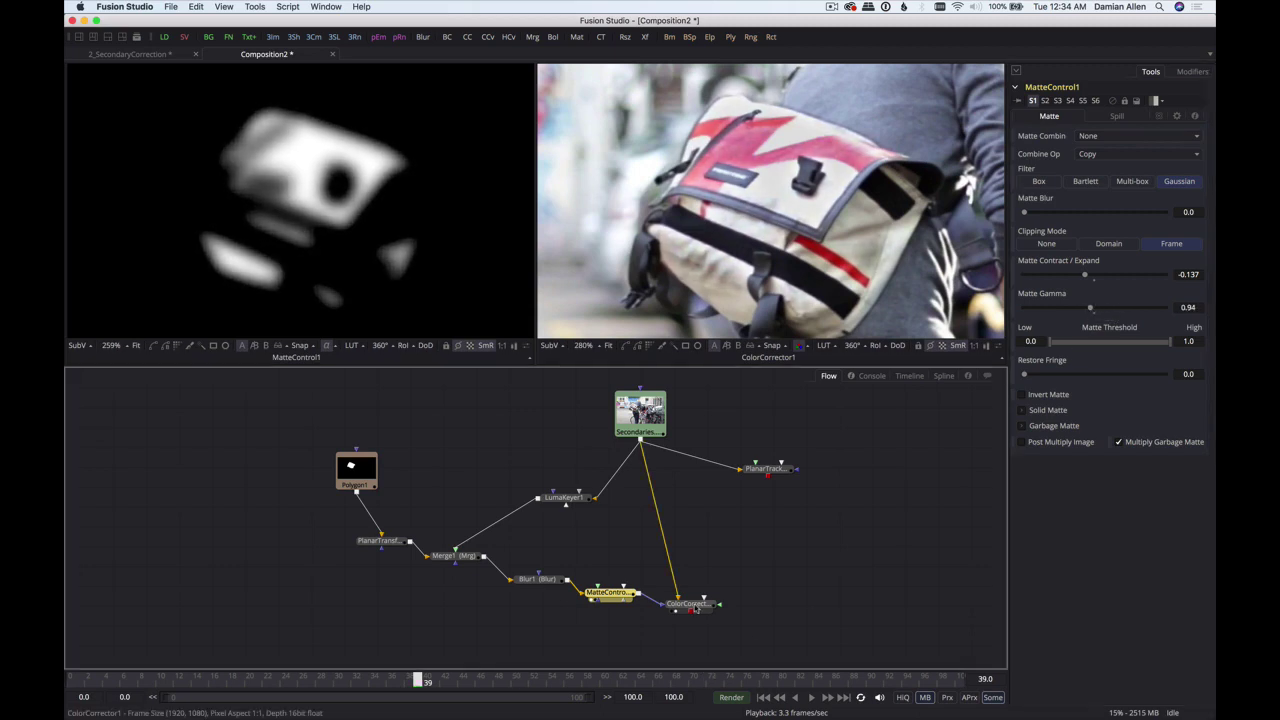
key("super+p")
key("super+p")
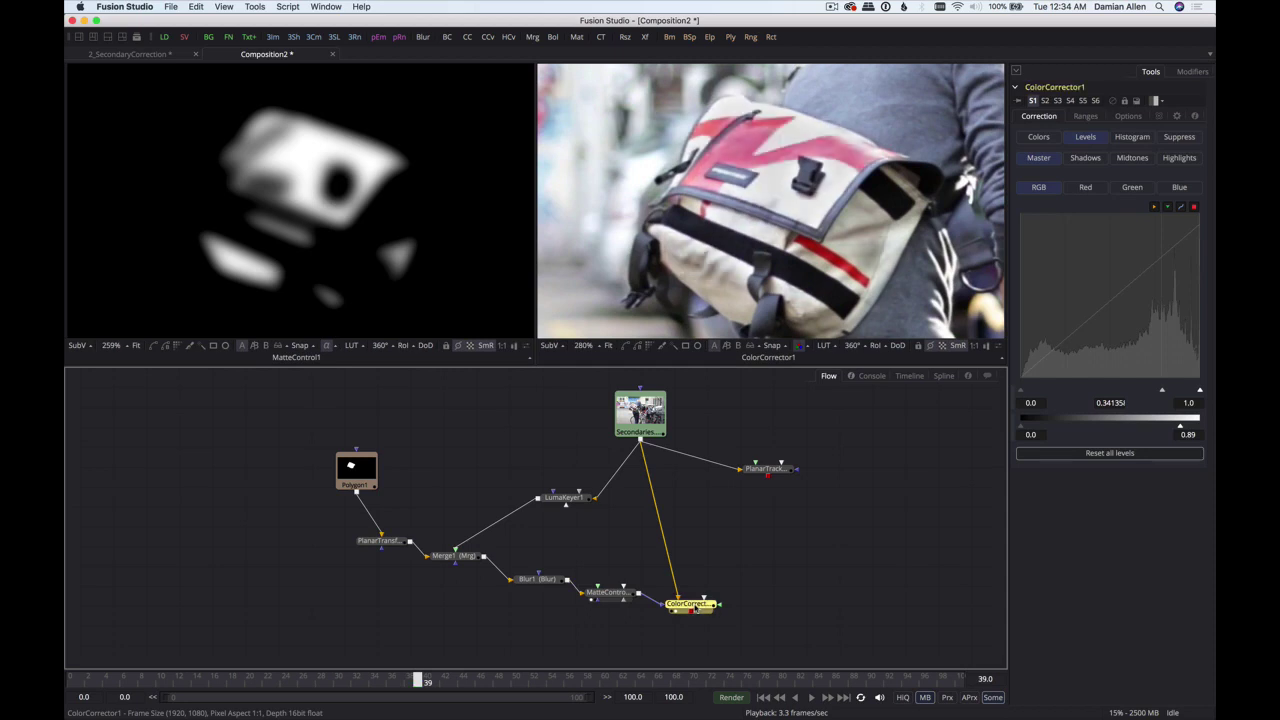
key("super+p")
key("super+p")
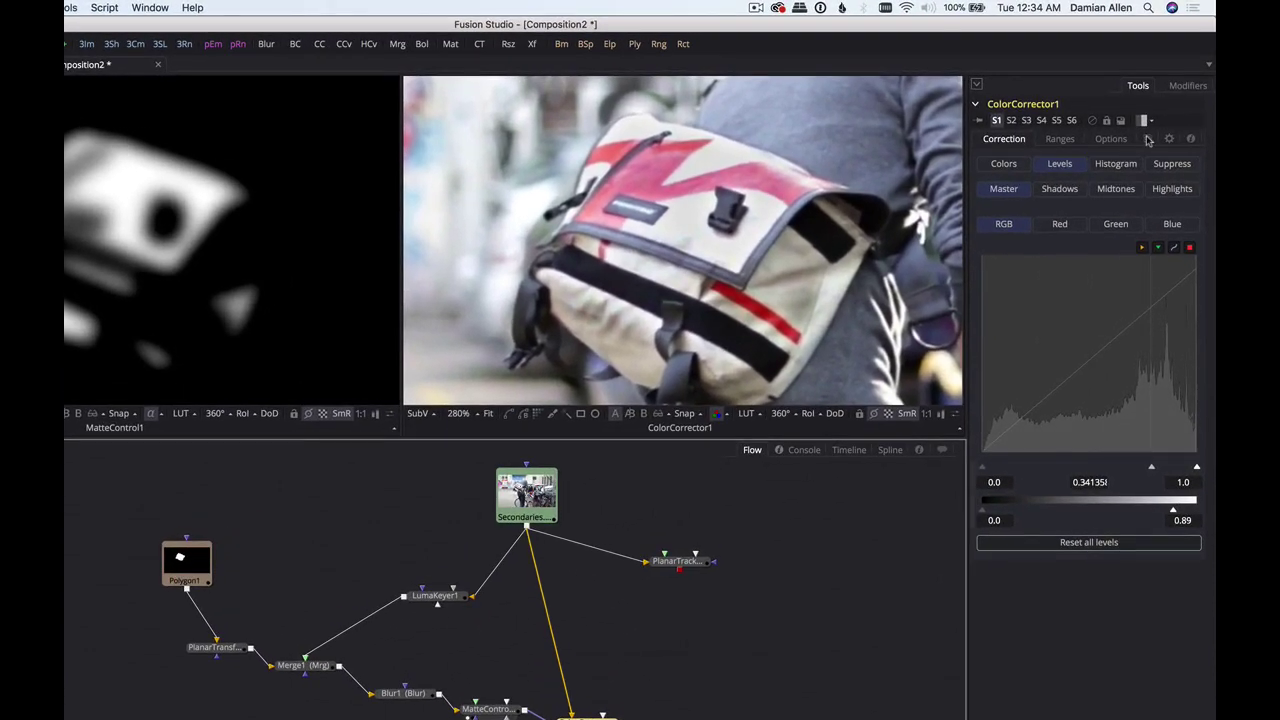
- Set ColorCorrector1's Blend to about 0.726 and step back several frames to check the softened bag correction
left_click(1148, 139)
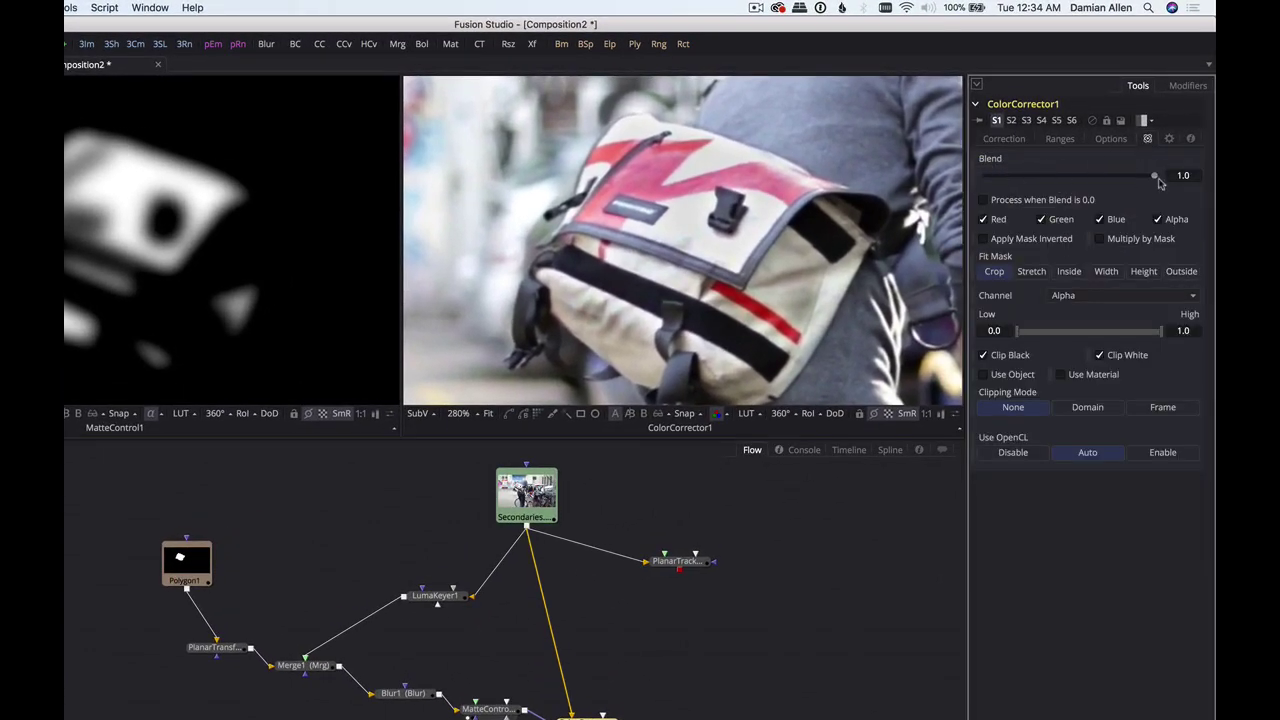
left_click_drag(1153, 176, 1107, 207)
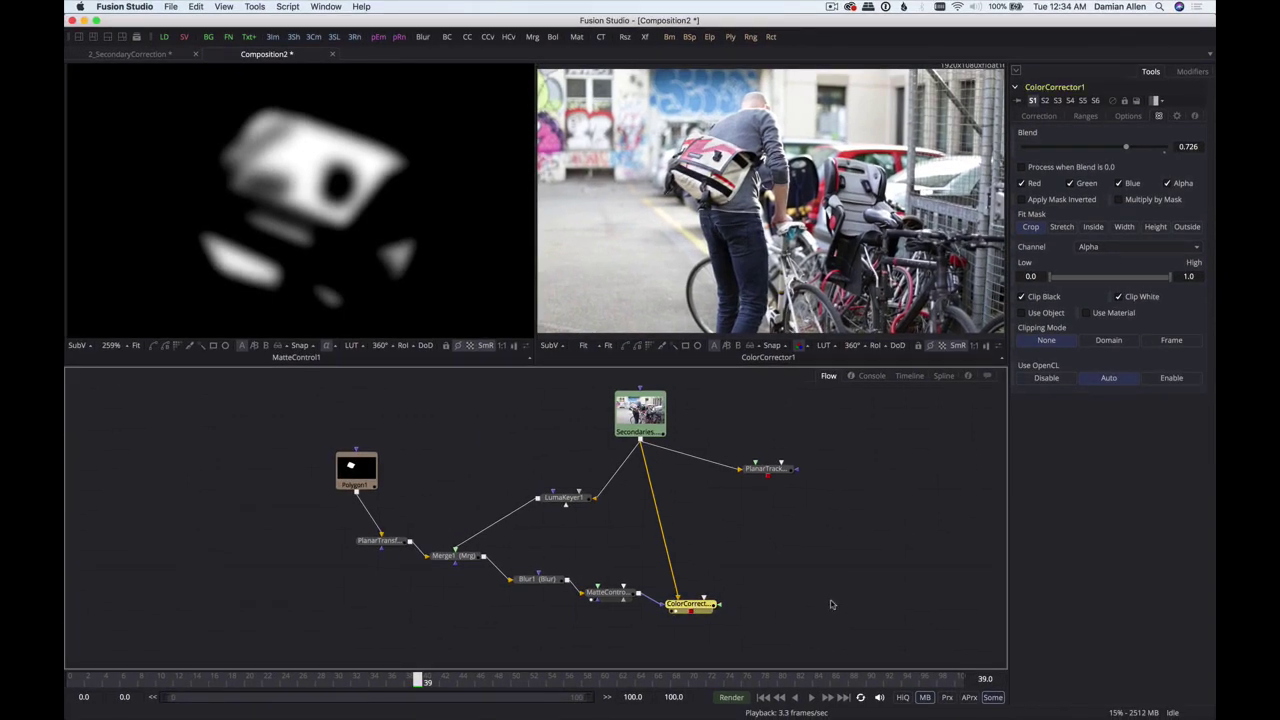
key("Left")
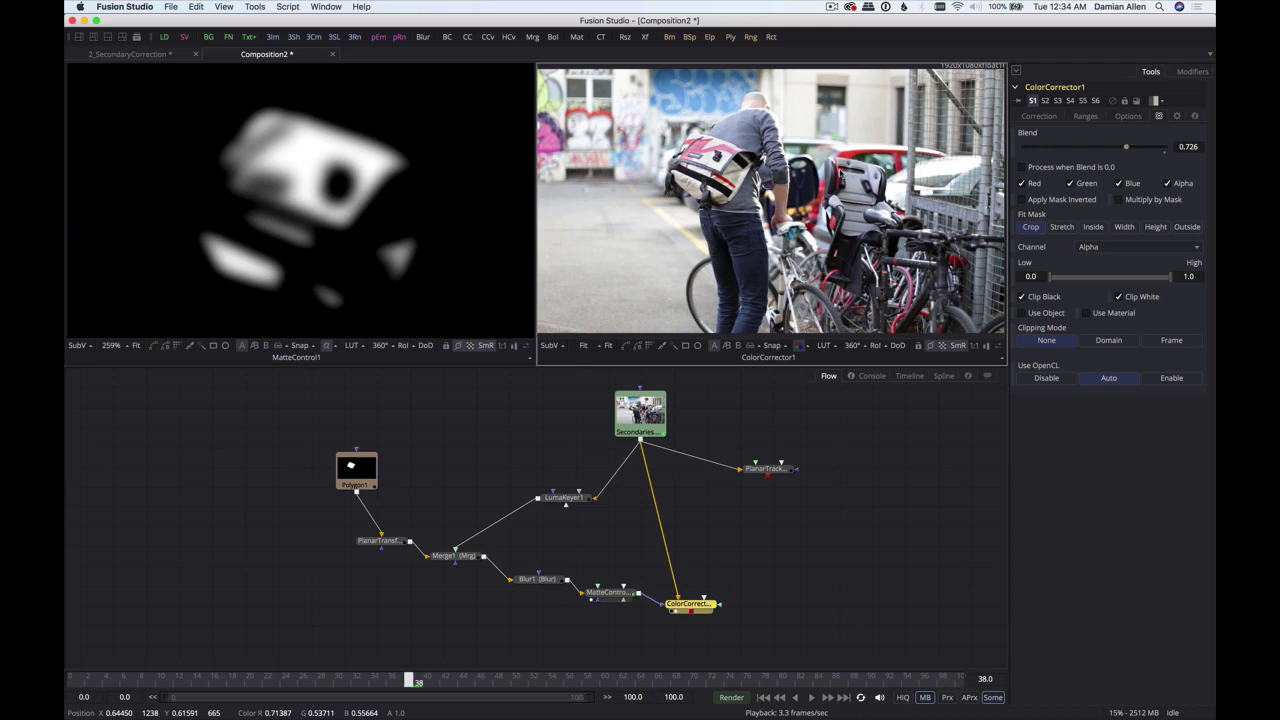
key("Left")
key("Left")
key("Left")
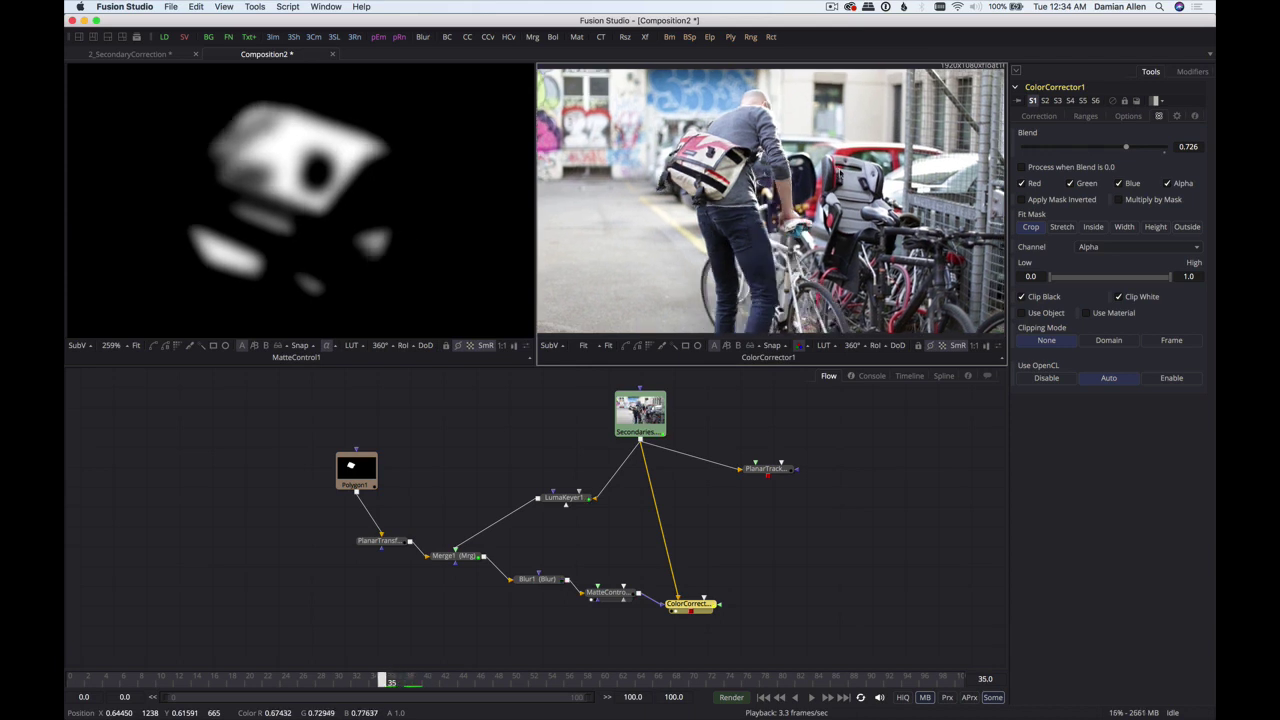
key("Left")
key("Left")
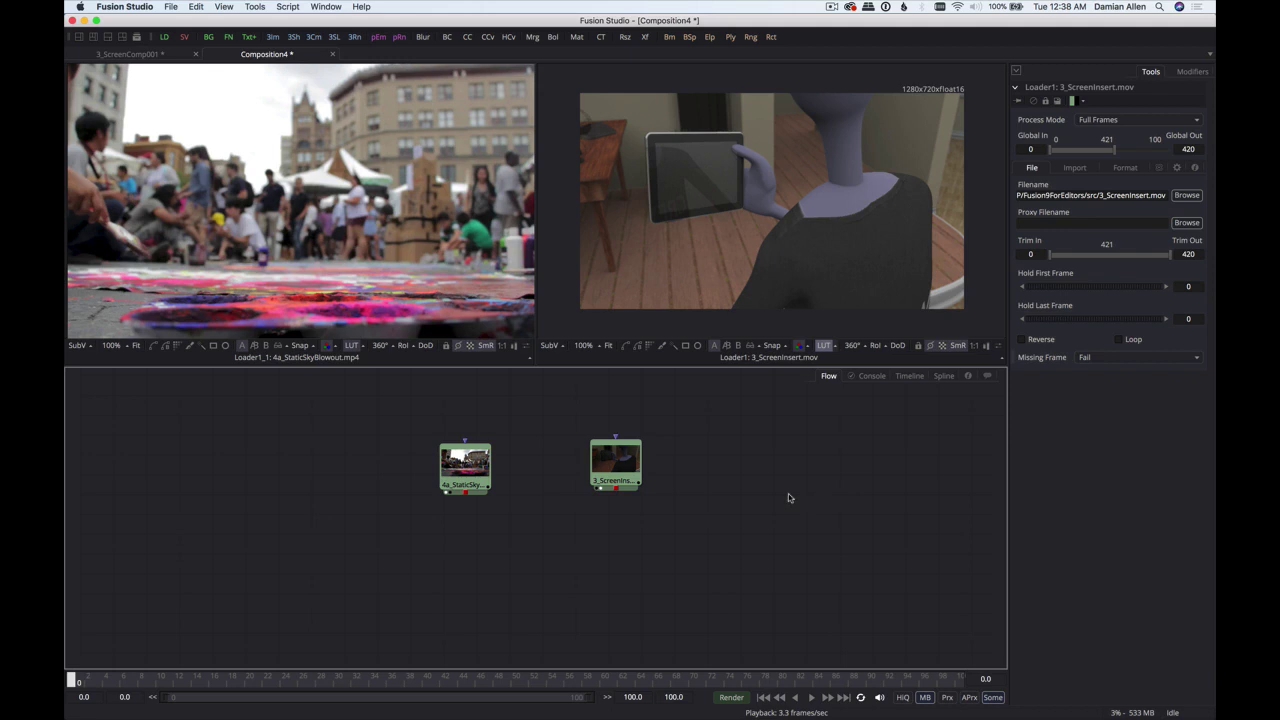
- Add a Tracker node after the 3_ScreenInsert loader in Composition4
left_click(601, 471)
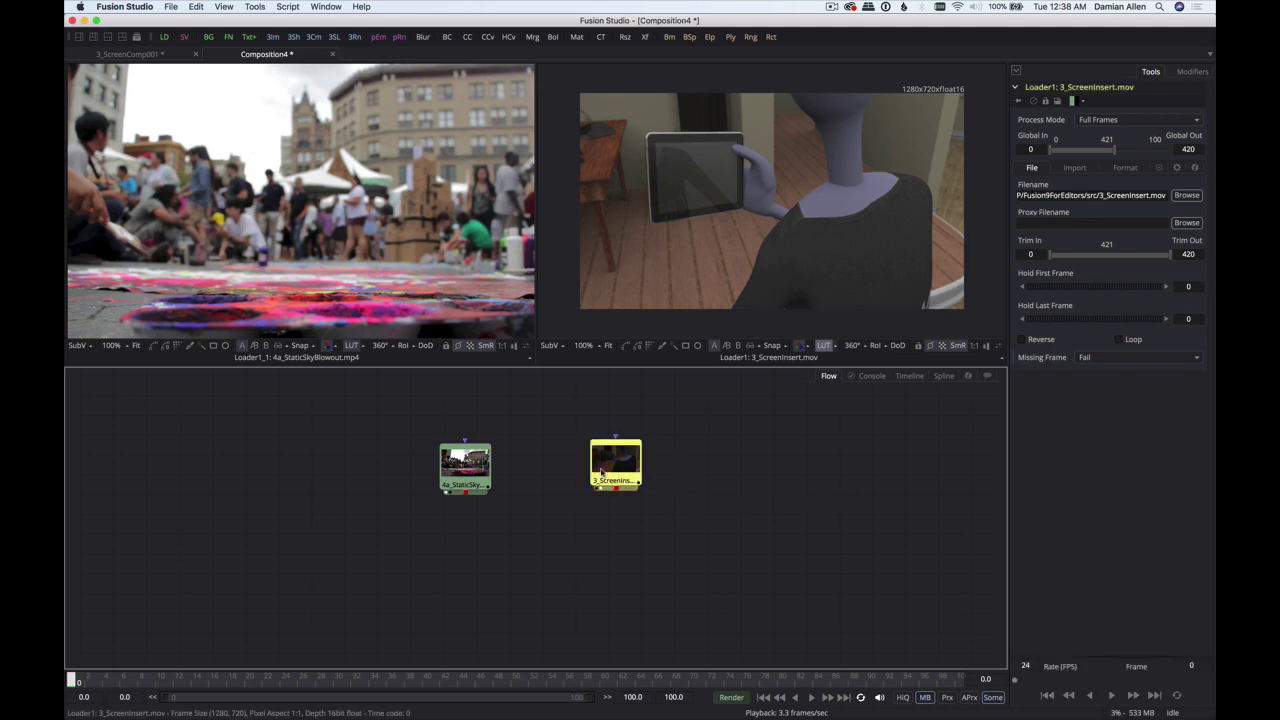
key("shift+space")
type("trac")
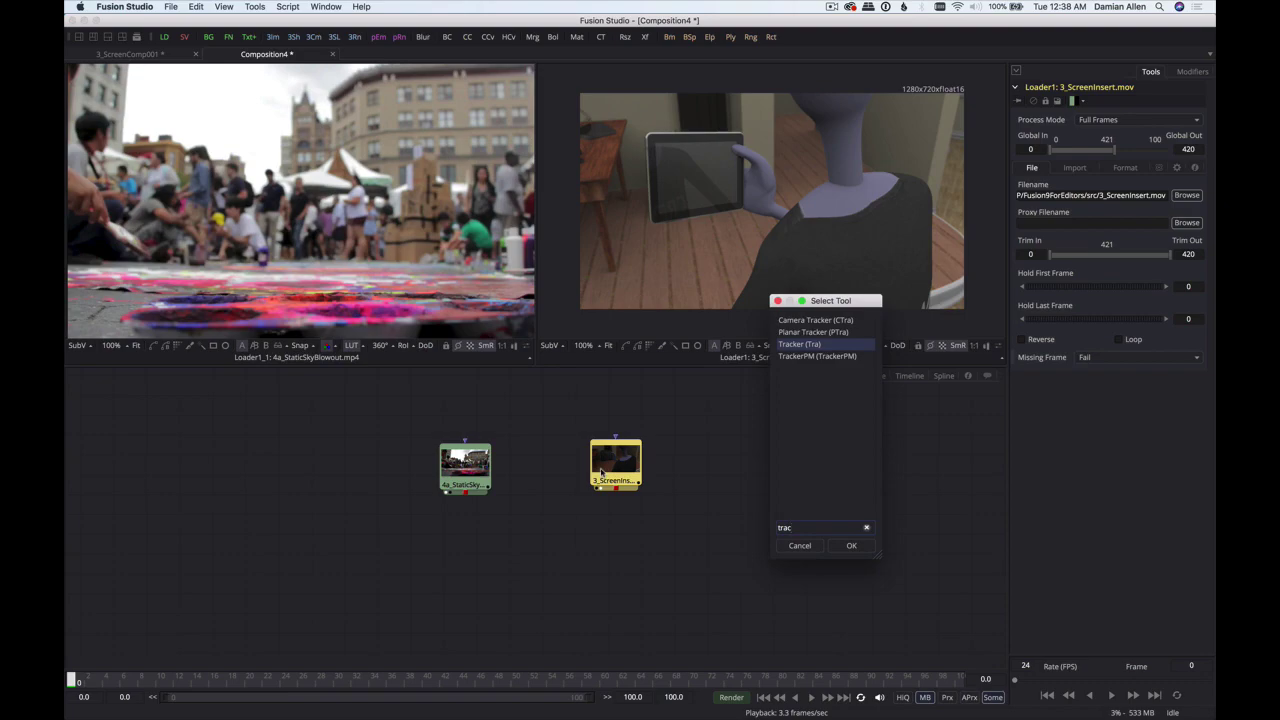
key("Return")
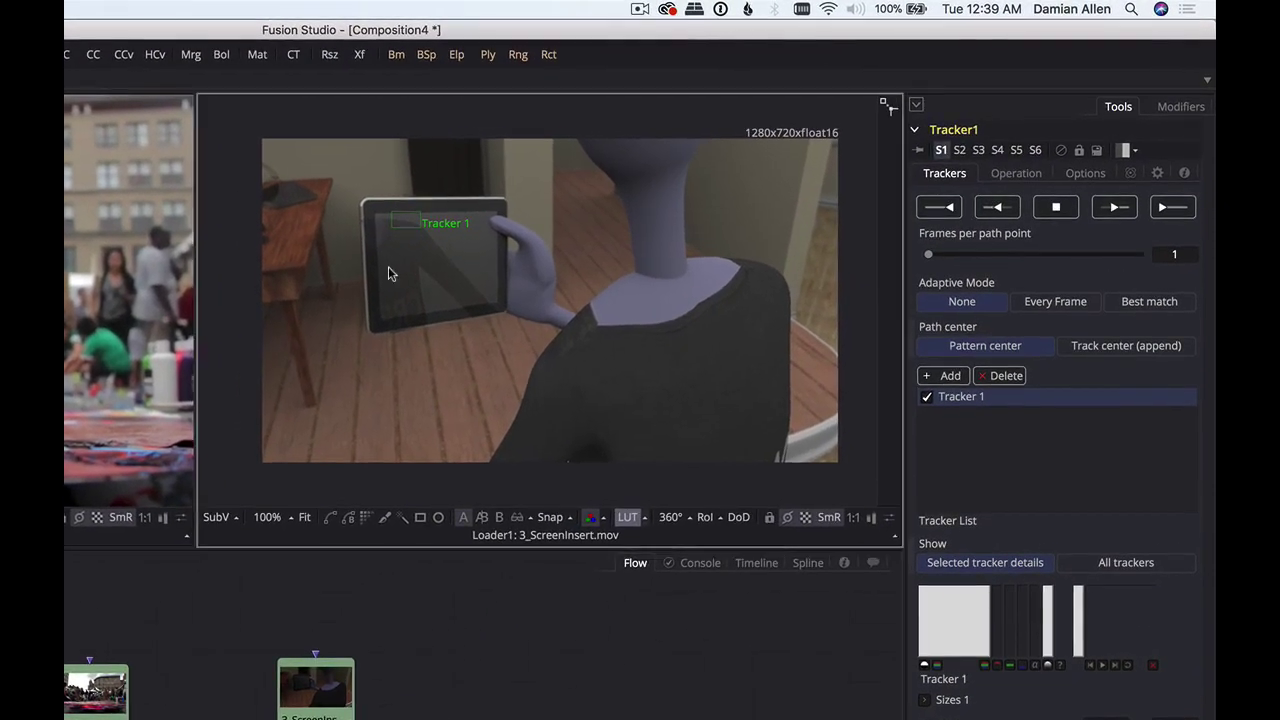
- Place Tracker 1 on the upper-left corner of the tablet in the 3_ScreenInsert footage
scroll(388, 266, "up", 5)
left_click_drag(532, 238, 631, 291)
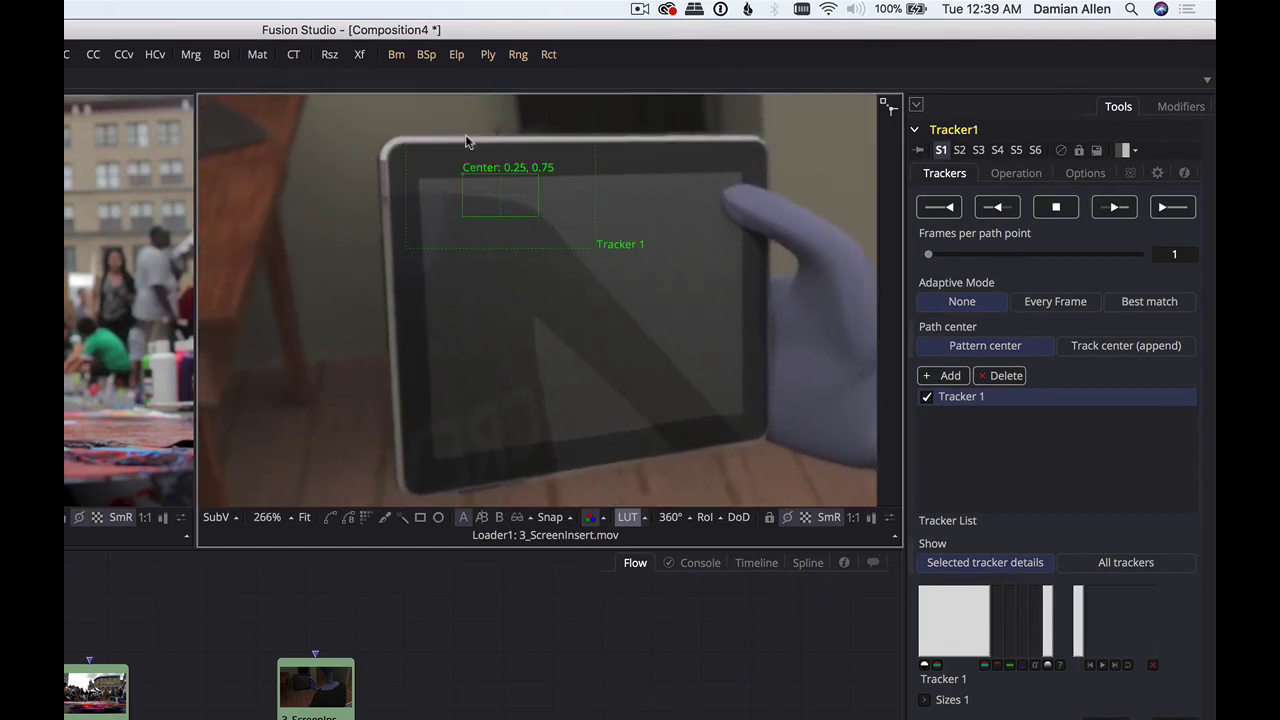
left_click_drag(465, 177, 381, 163)
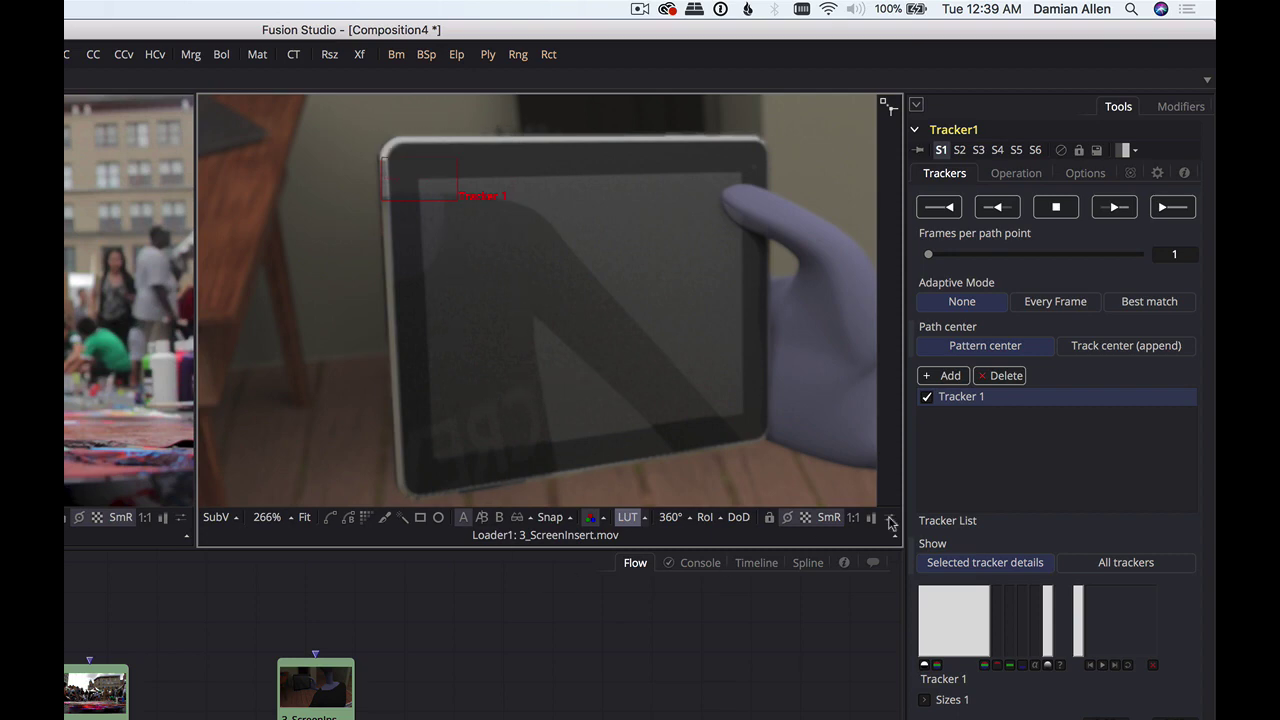
- Add a second tracker to Tracker1 and place it on the tablet's lower-left corner
left_click(948, 376)
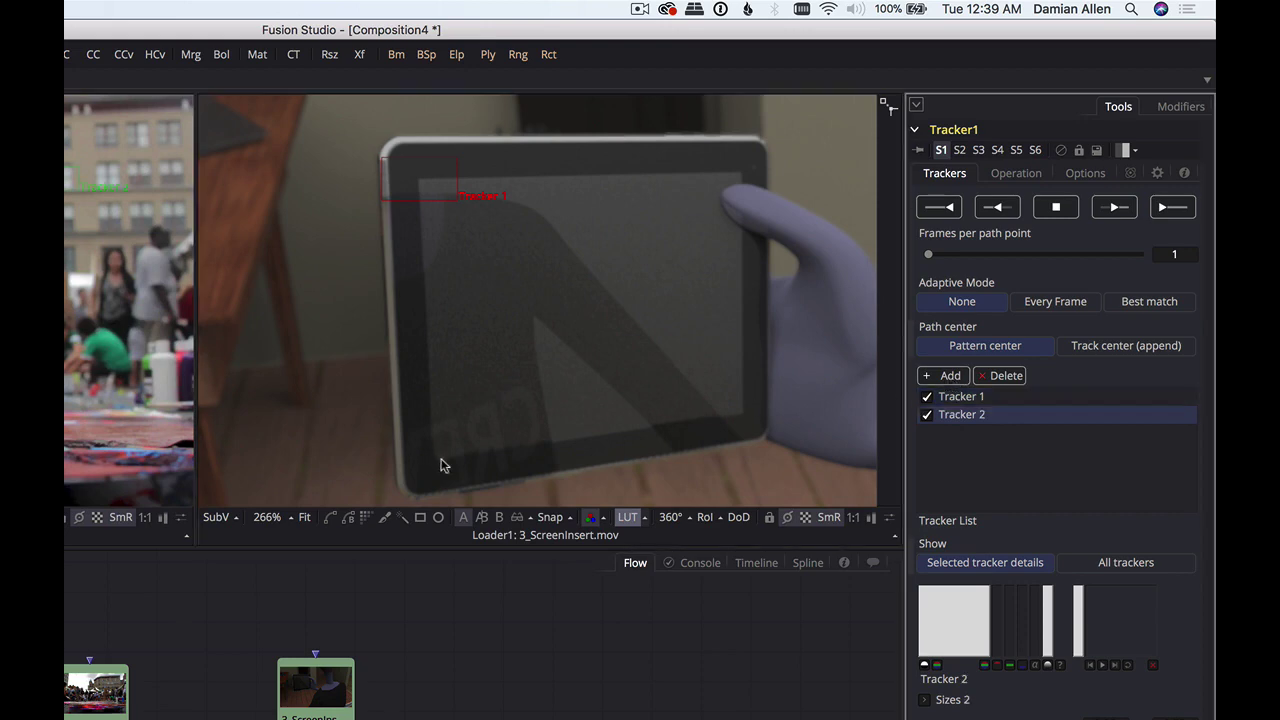
left_click_drag(566, 413, 574, 297)
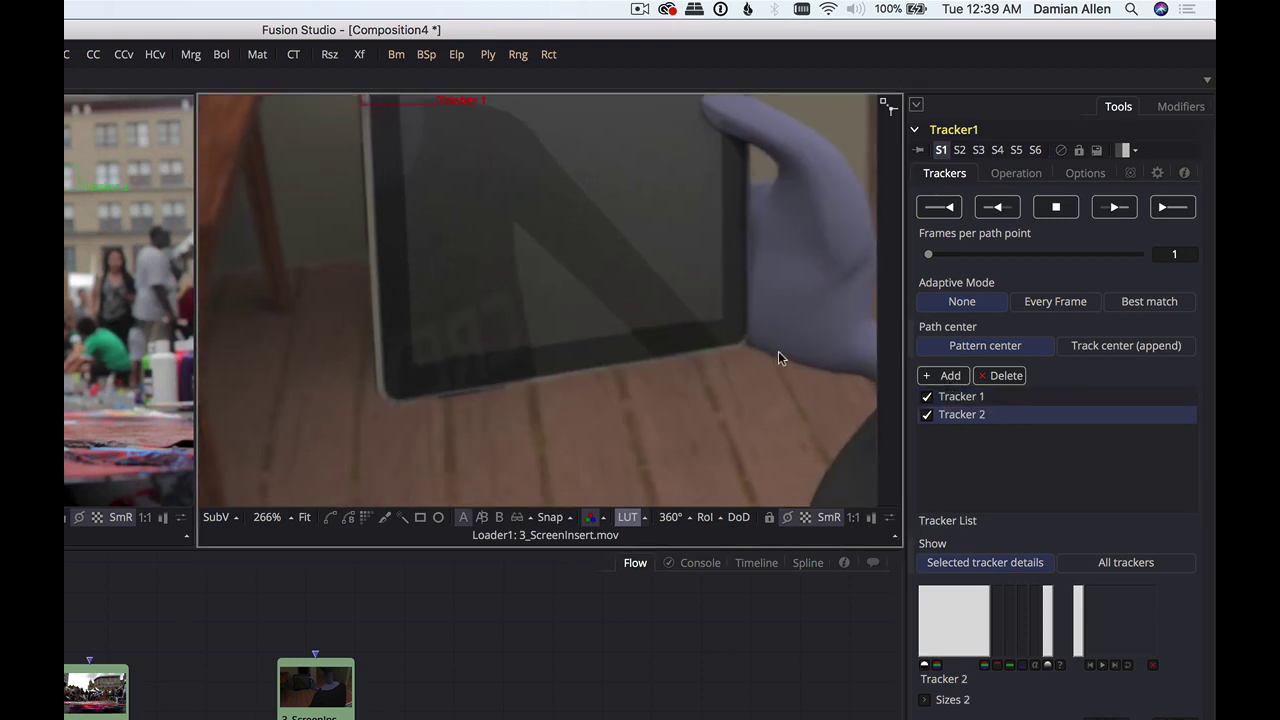
scroll(622, 349, "down", 5)
left_click_drag(754, 357, 462, 296)
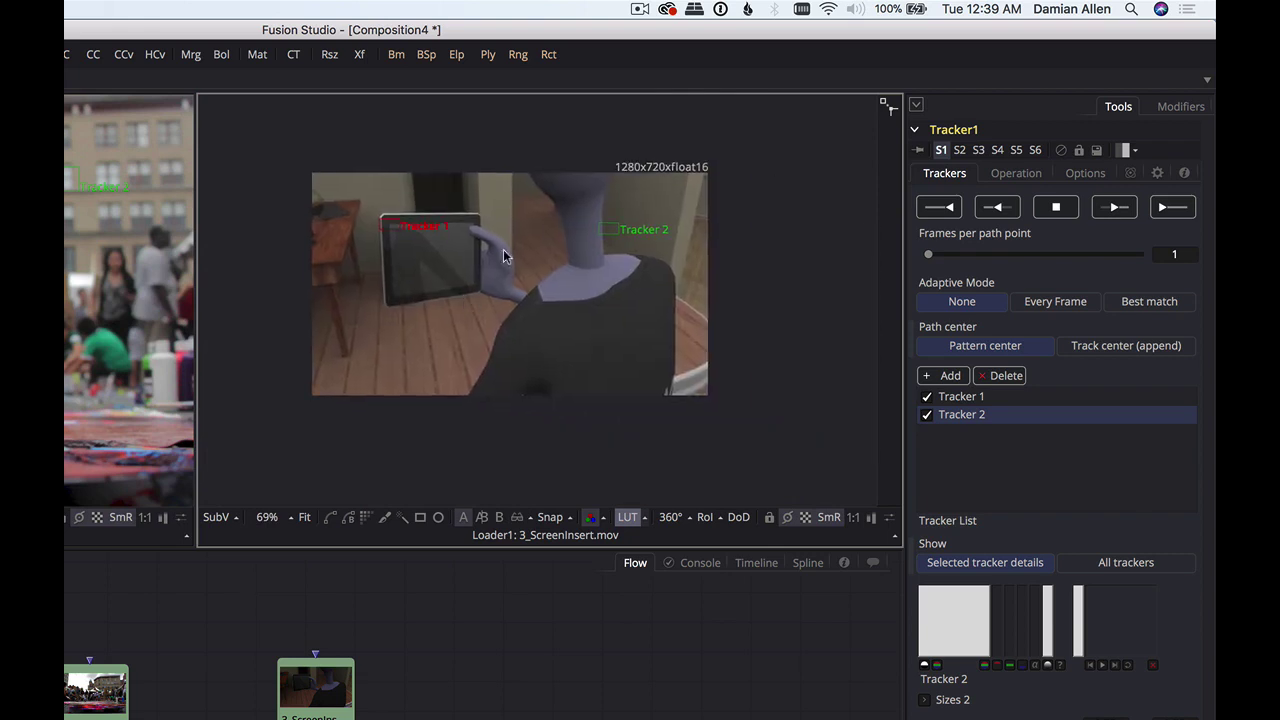
left_click_drag(600, 230, 464, 306)
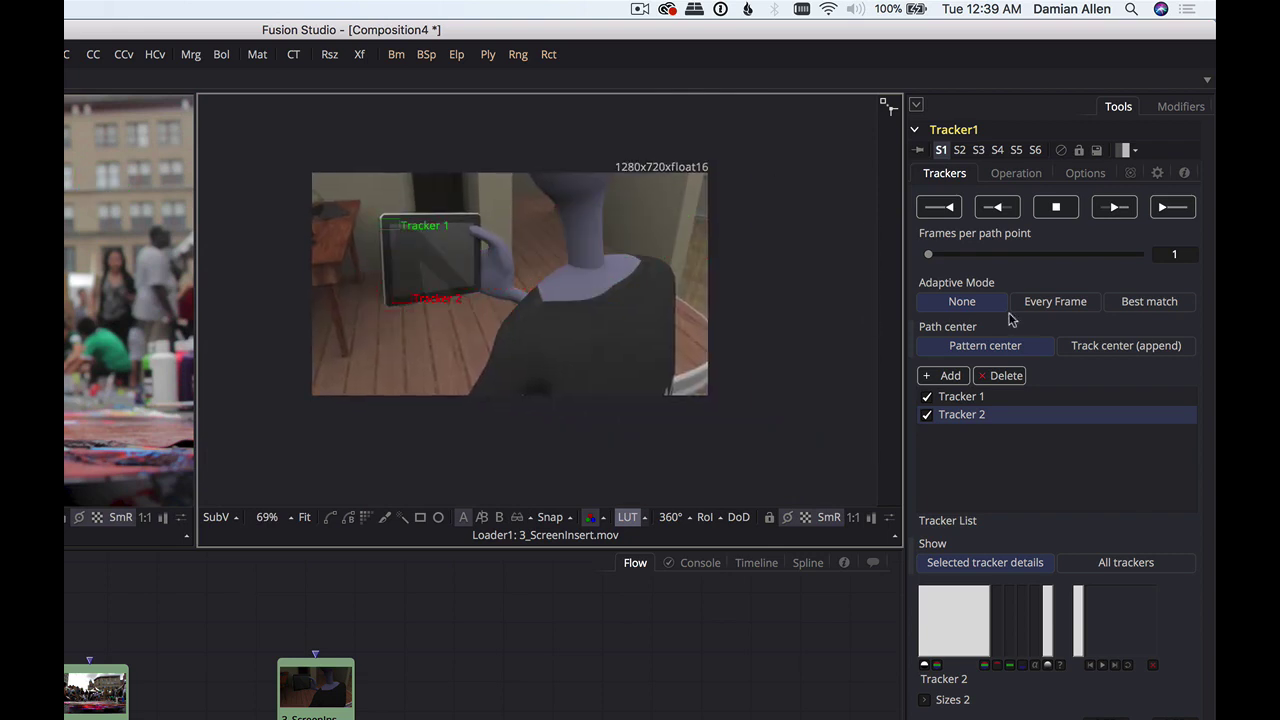
- Add two more trackers, placing Tracker 3 at the tablet's lower-right corner and Tracker 4 at its upper-right corner
left_click(945, 375)
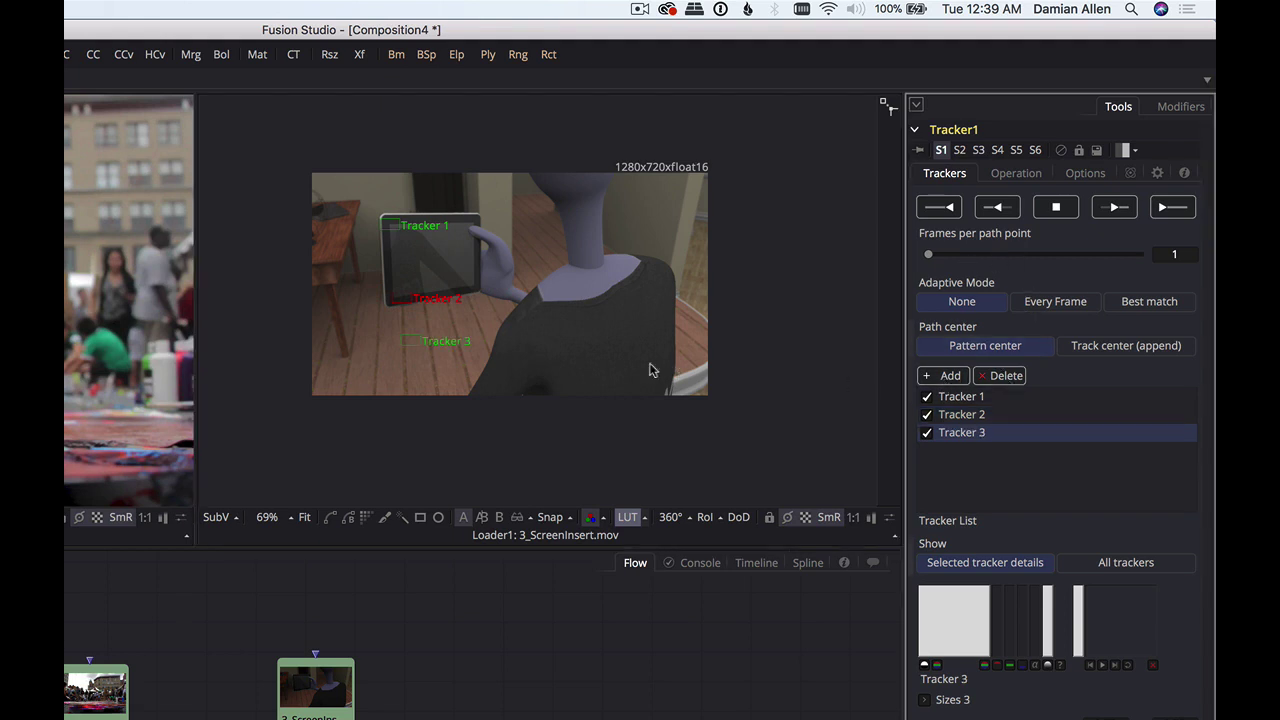
left_click_drag(401, 337, 478, 298)
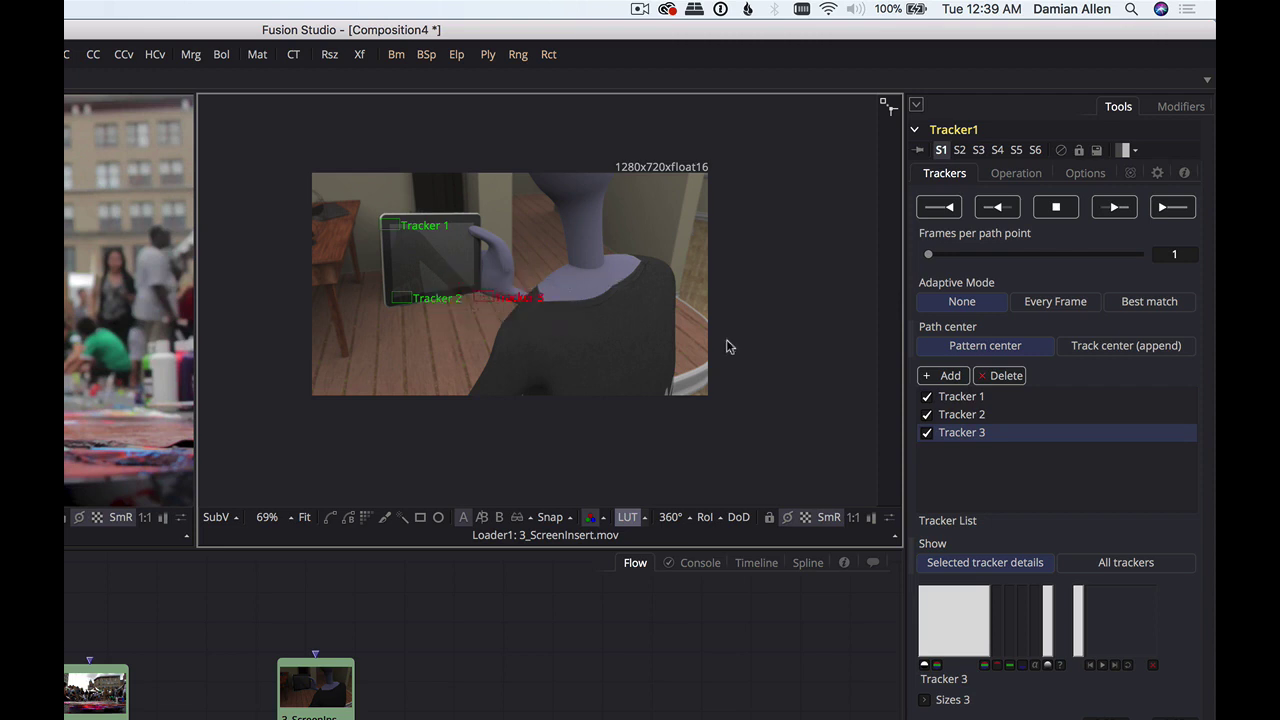
left_click(942, 376)
left_click(609, 340)
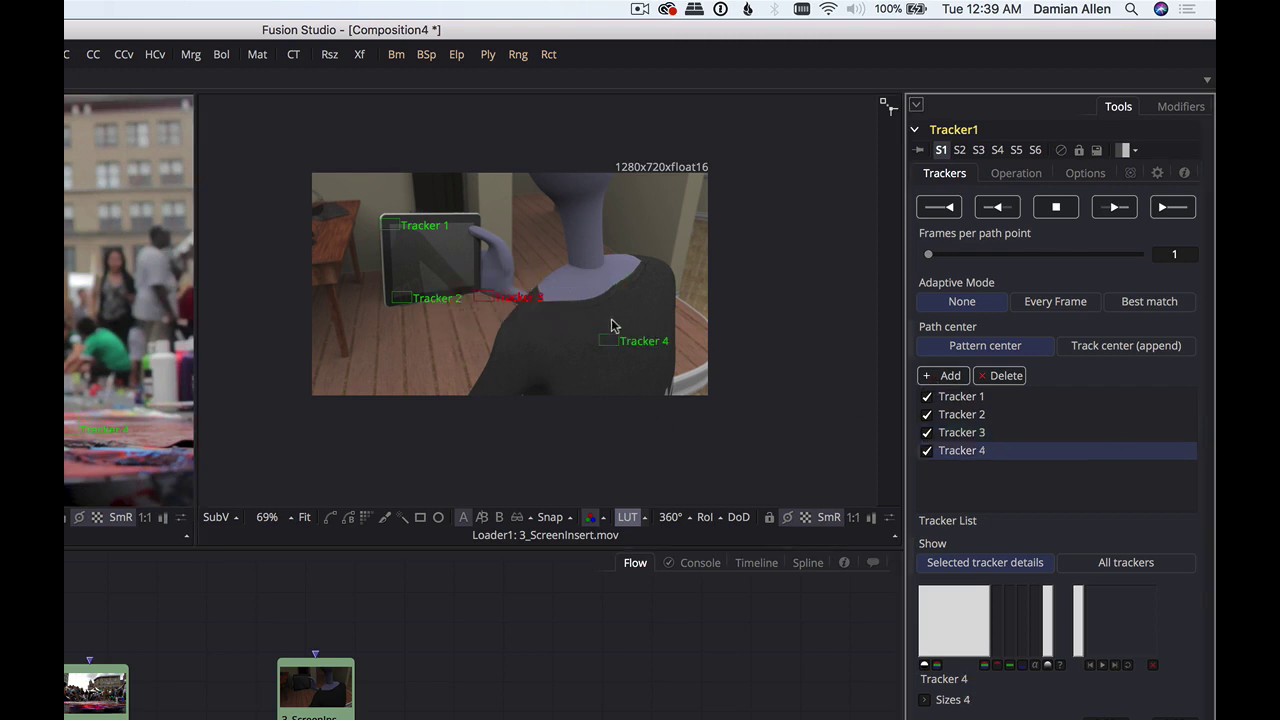
left_click_drag(598, 338, 472, 221)
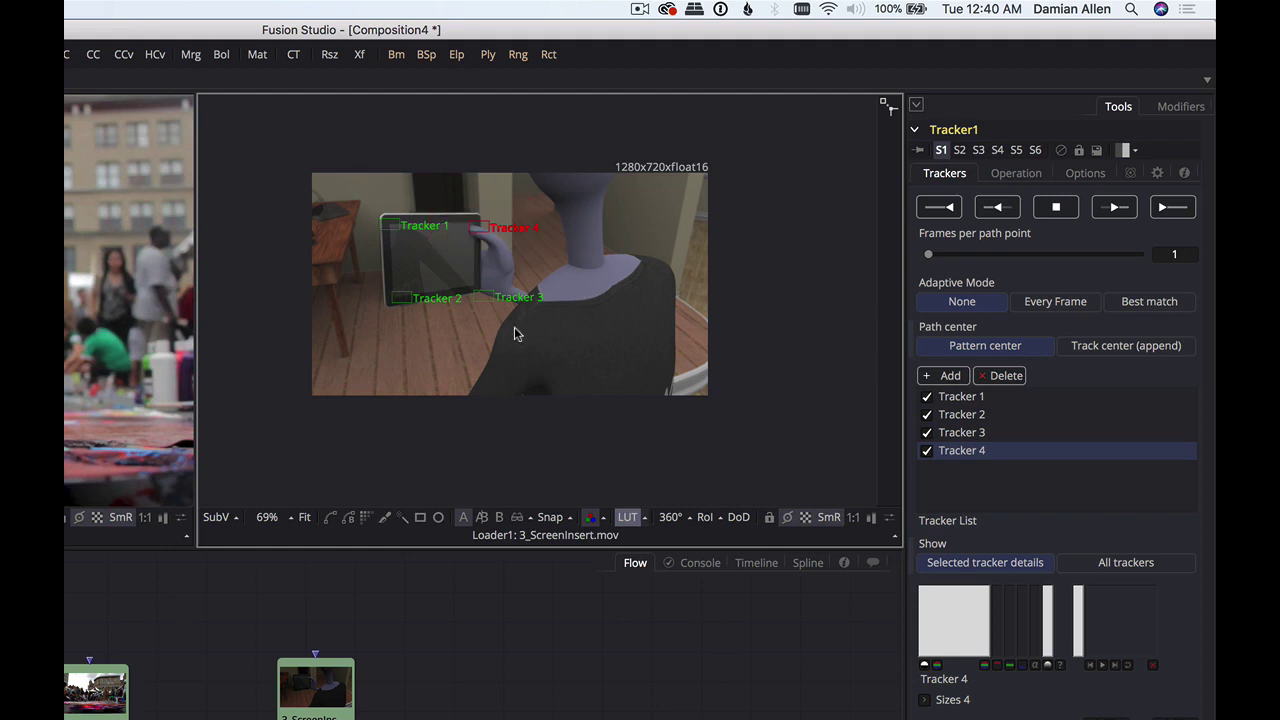
- Fine-tune Tracker 1 on the tablet's upper-left corner, and track all four trackers forward through the frame range
scroll(372, 323, "up", 3)
scroll(709, 251, "up", 5)
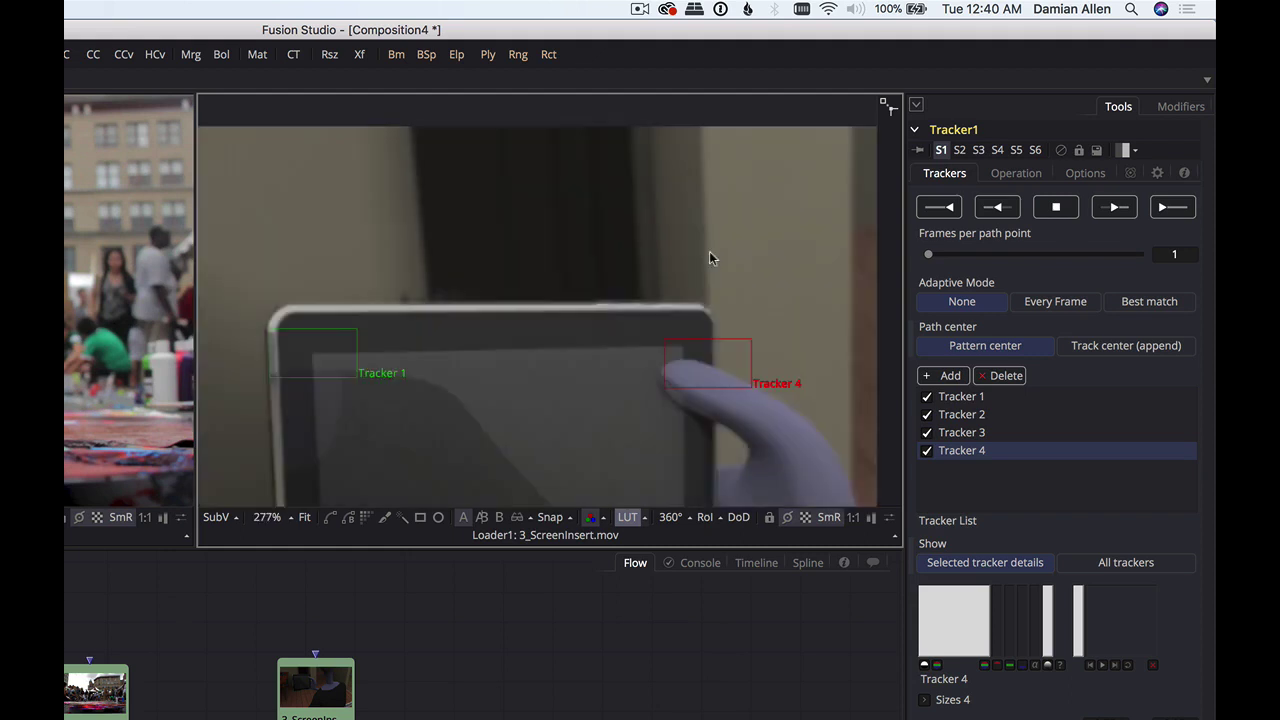
left_click_drag(504, 389, 668, 197)
key("Left")
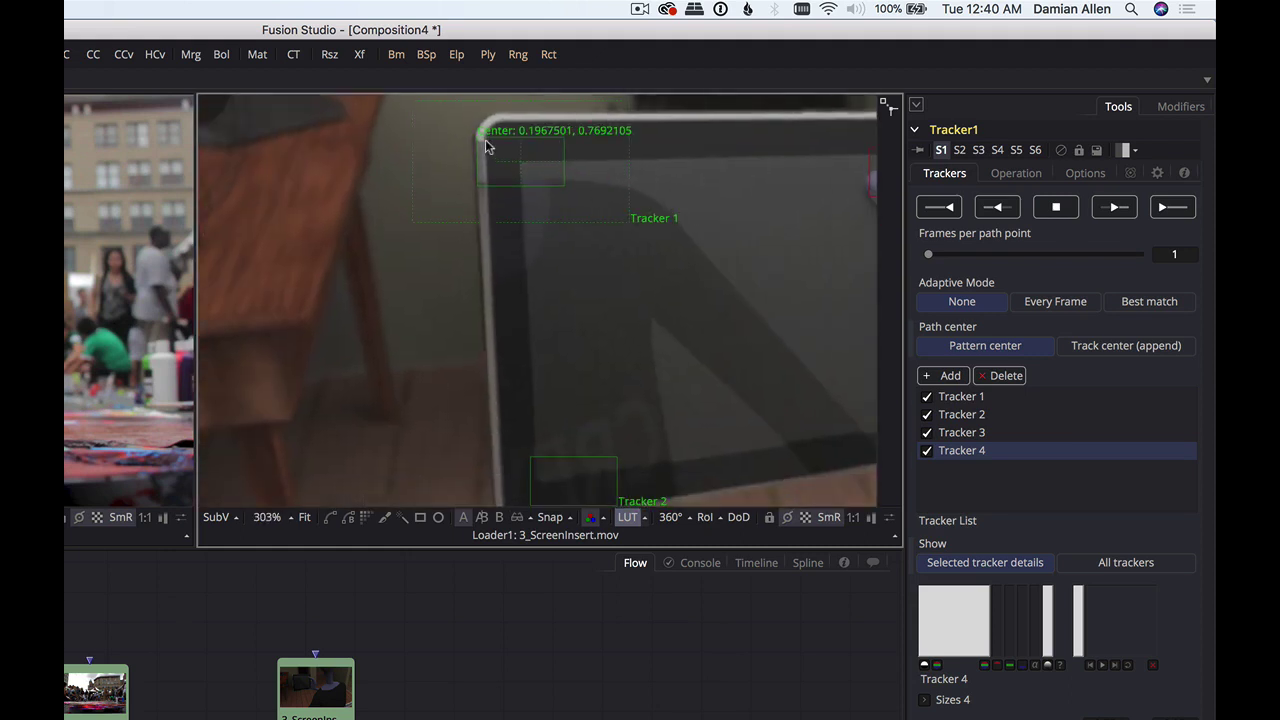
left_click_drag(480, 145, 479, 148)
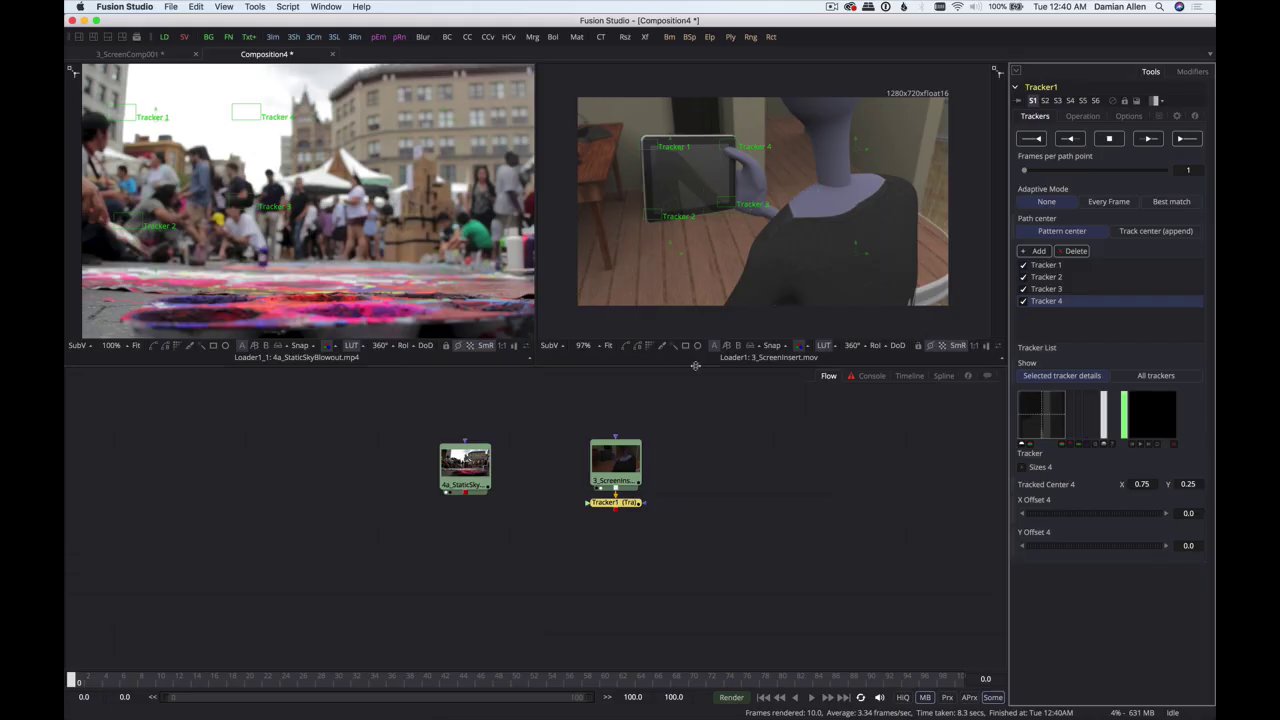
left_click(1187, 140)
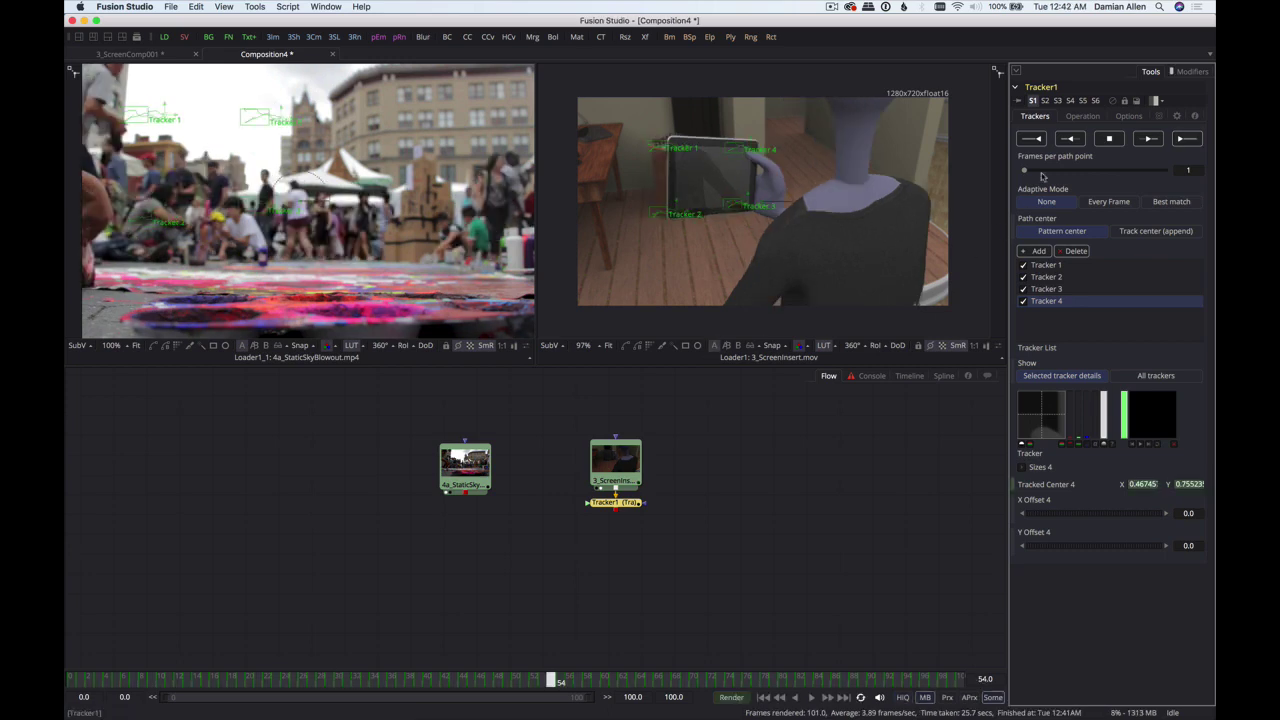
- Set the Tracker1 operation to Corner Positioning and check the tracked corners on the tablet screen
left_click(1082, 116)
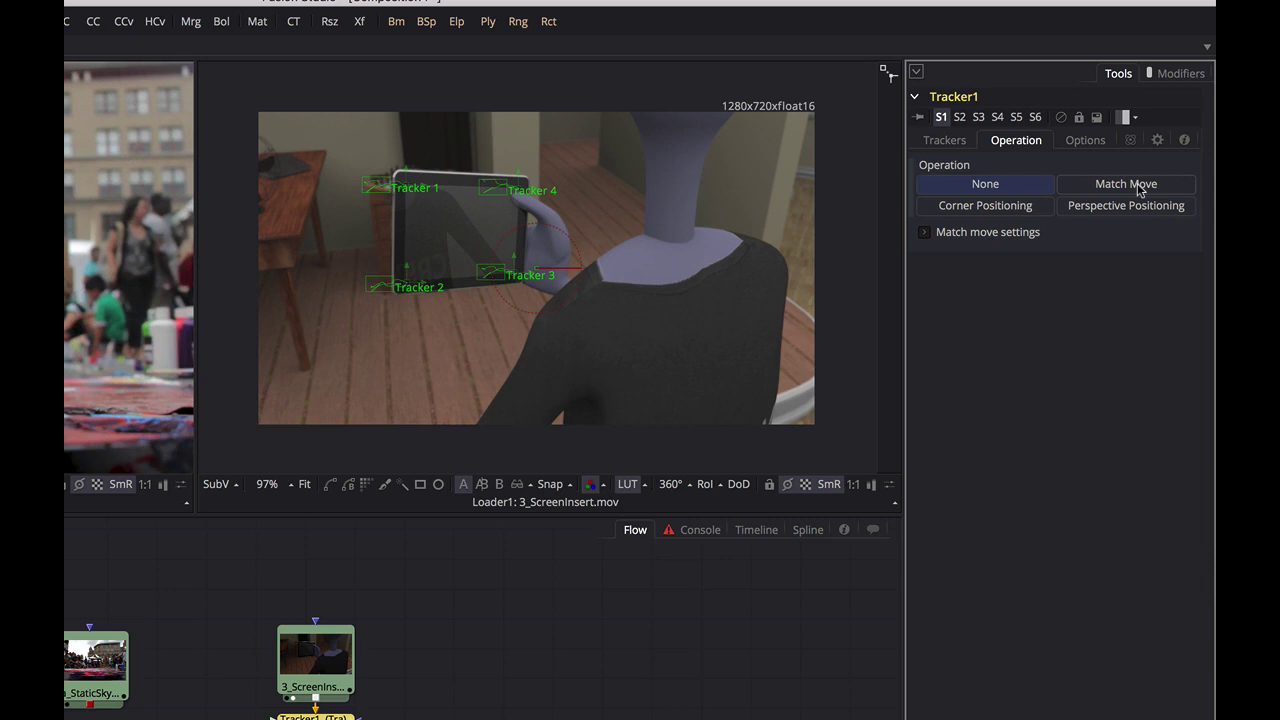
left_click(1004, 210)
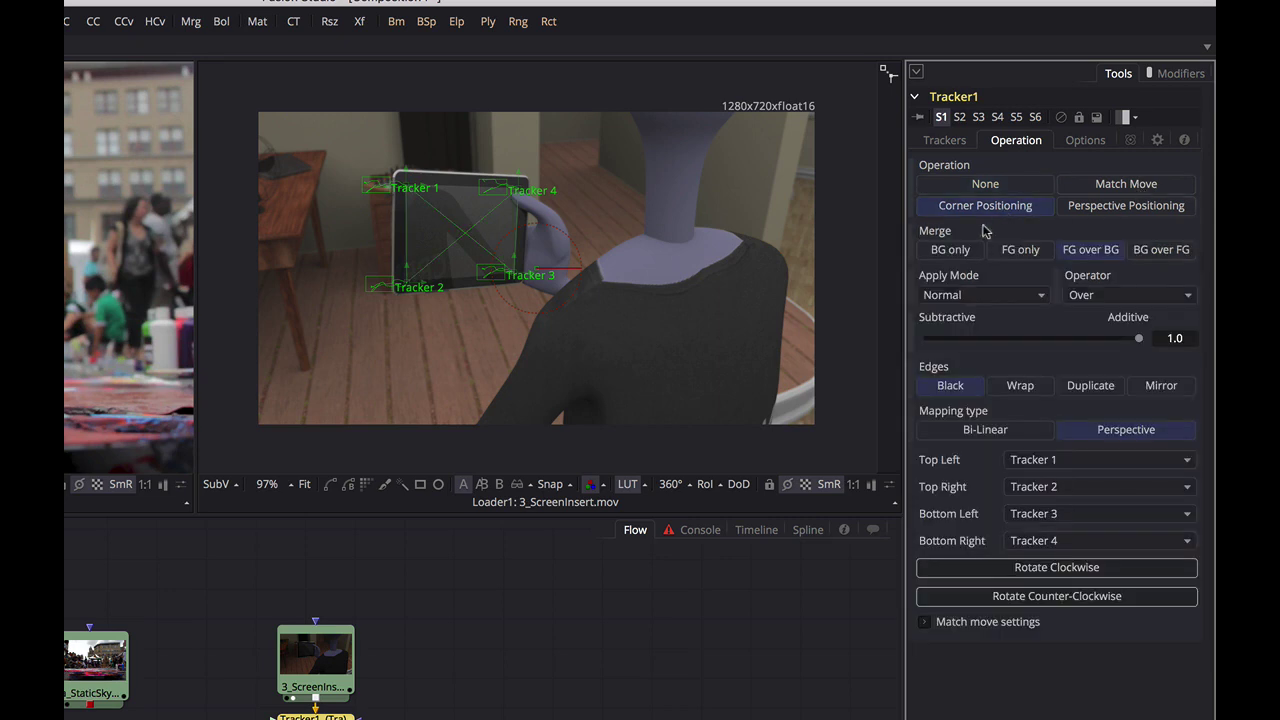
left_click(431, 252)
scroll(431, 252, "up", 5)
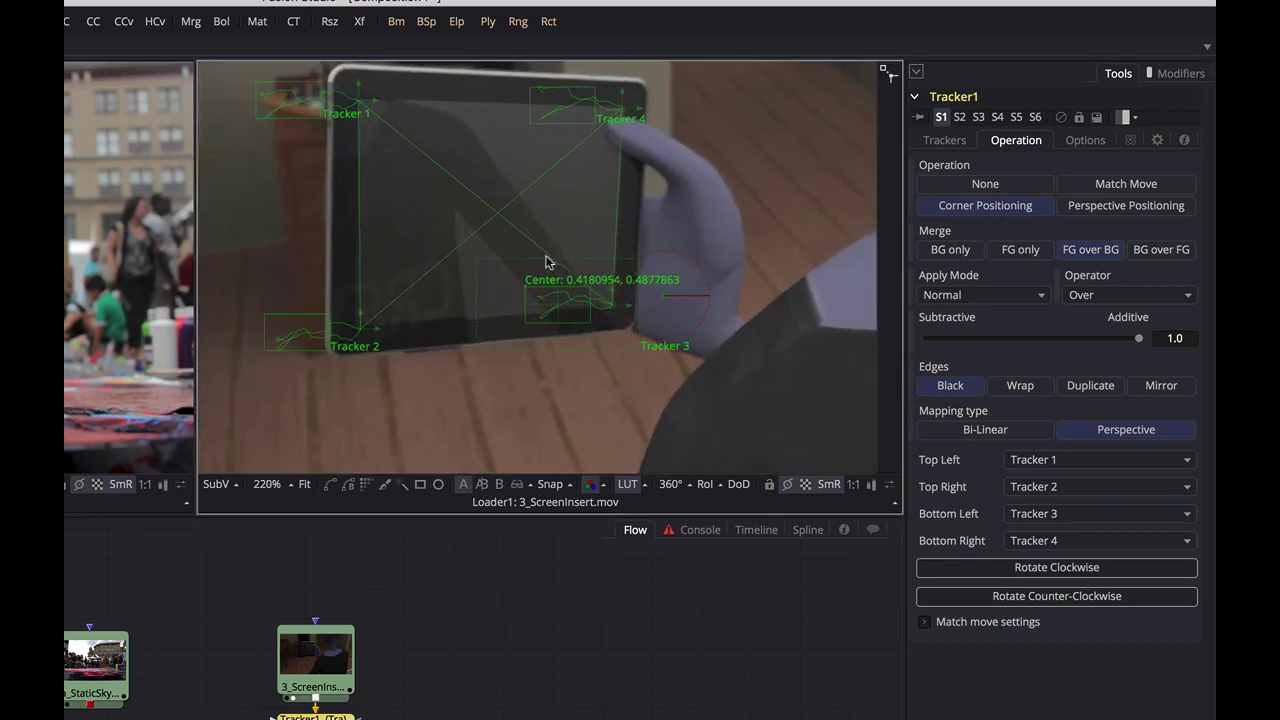
left_click_drag(620, 305, 655, 365)
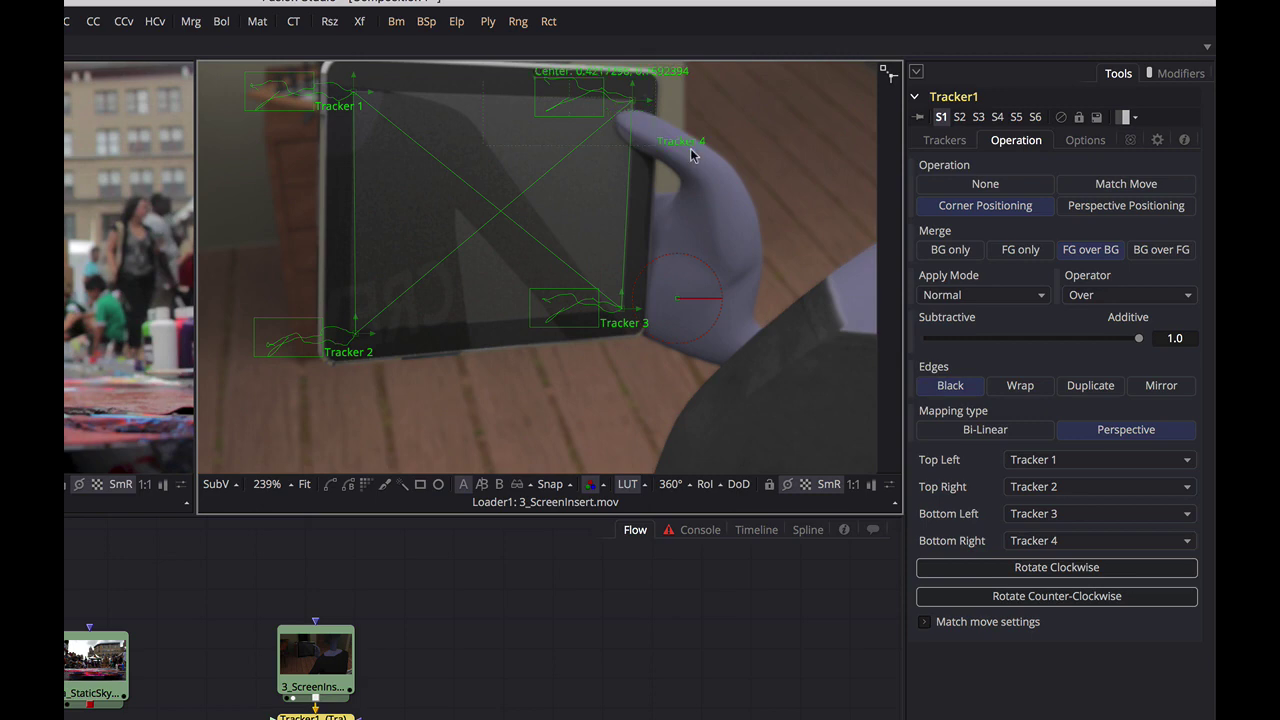
- Assign Tracker 4 to the top right corner, Tracker 3 to the bottom right and Tracker 2 to the bottom left
left_click(1043, 488)
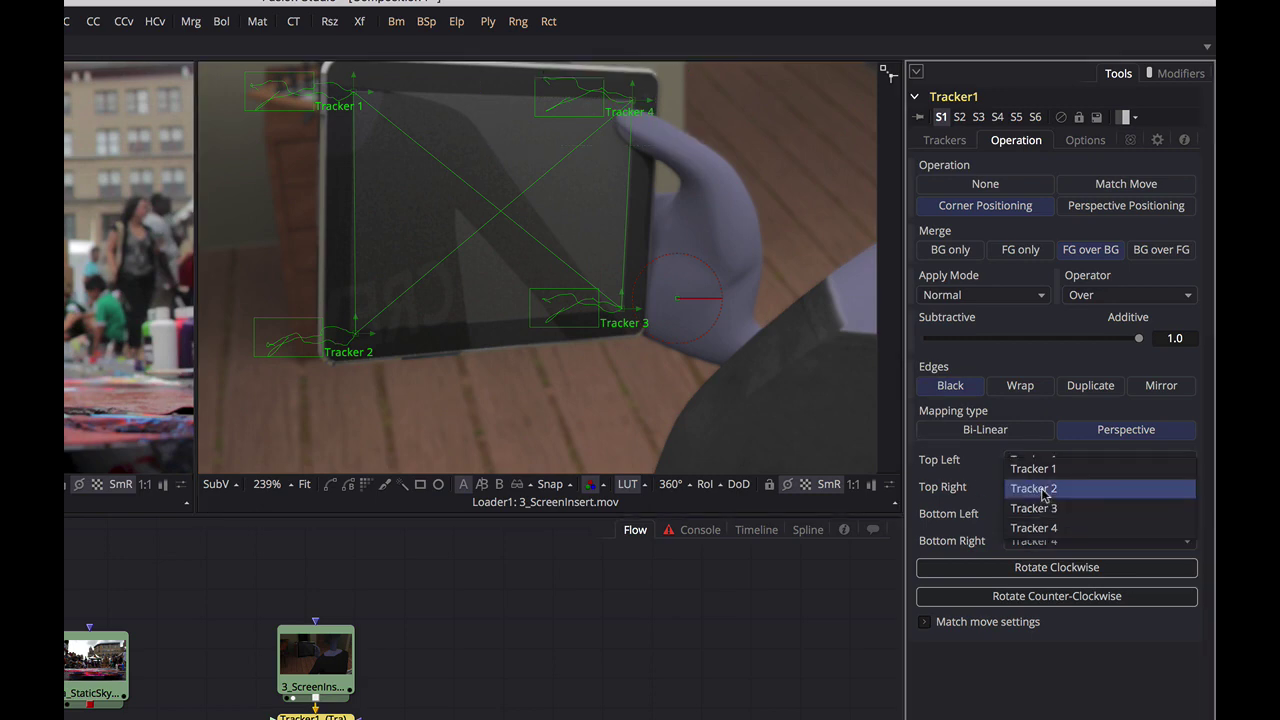
left_click(1131, 528)
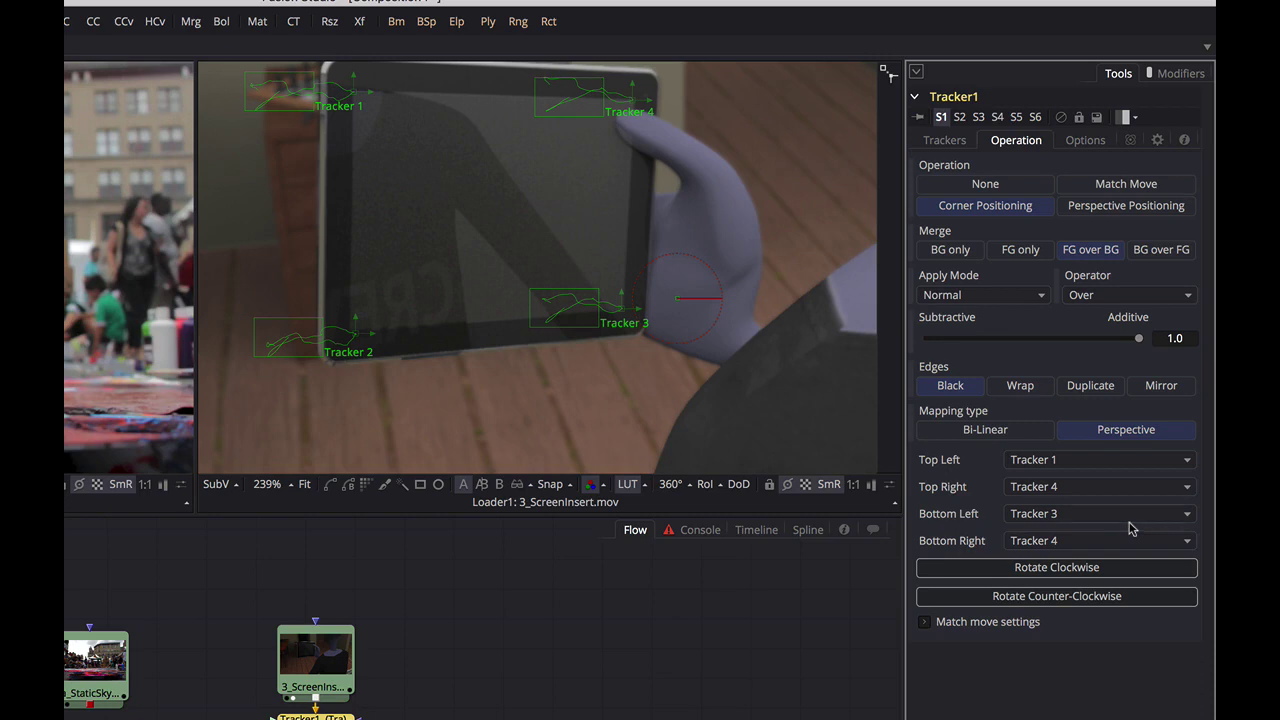
left_click(1045, 545)
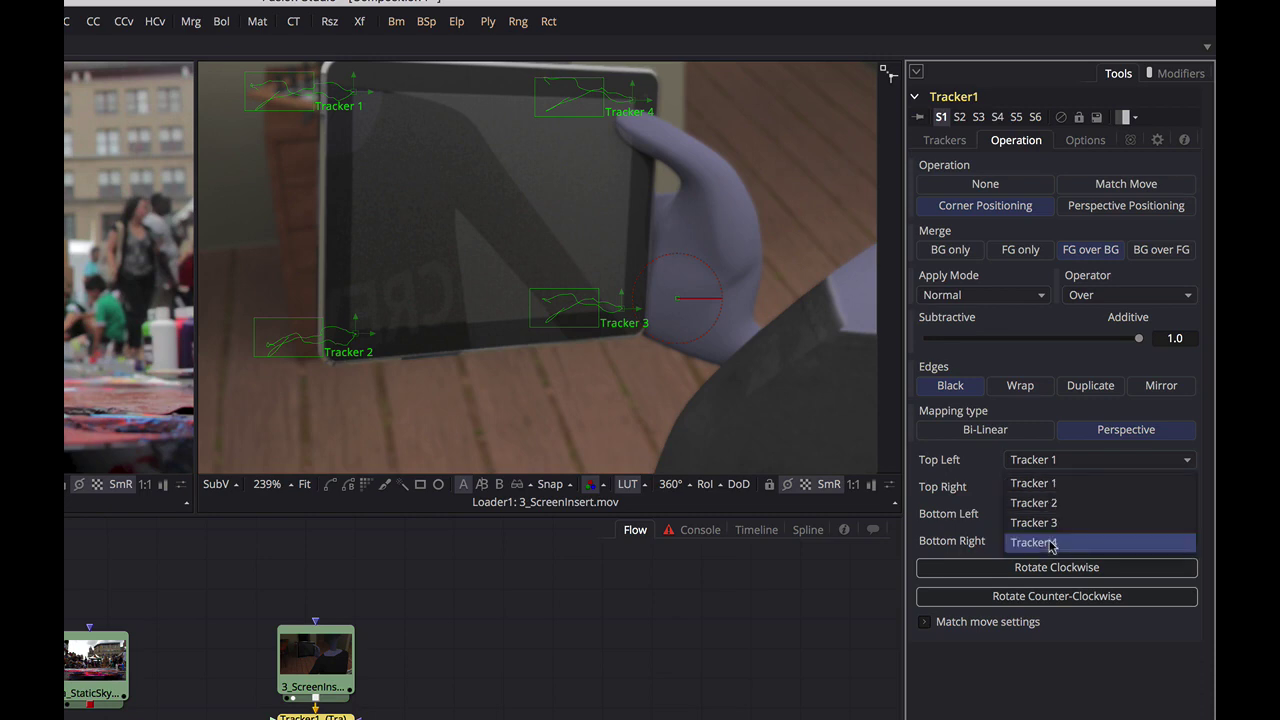
left_click(1051, 527)
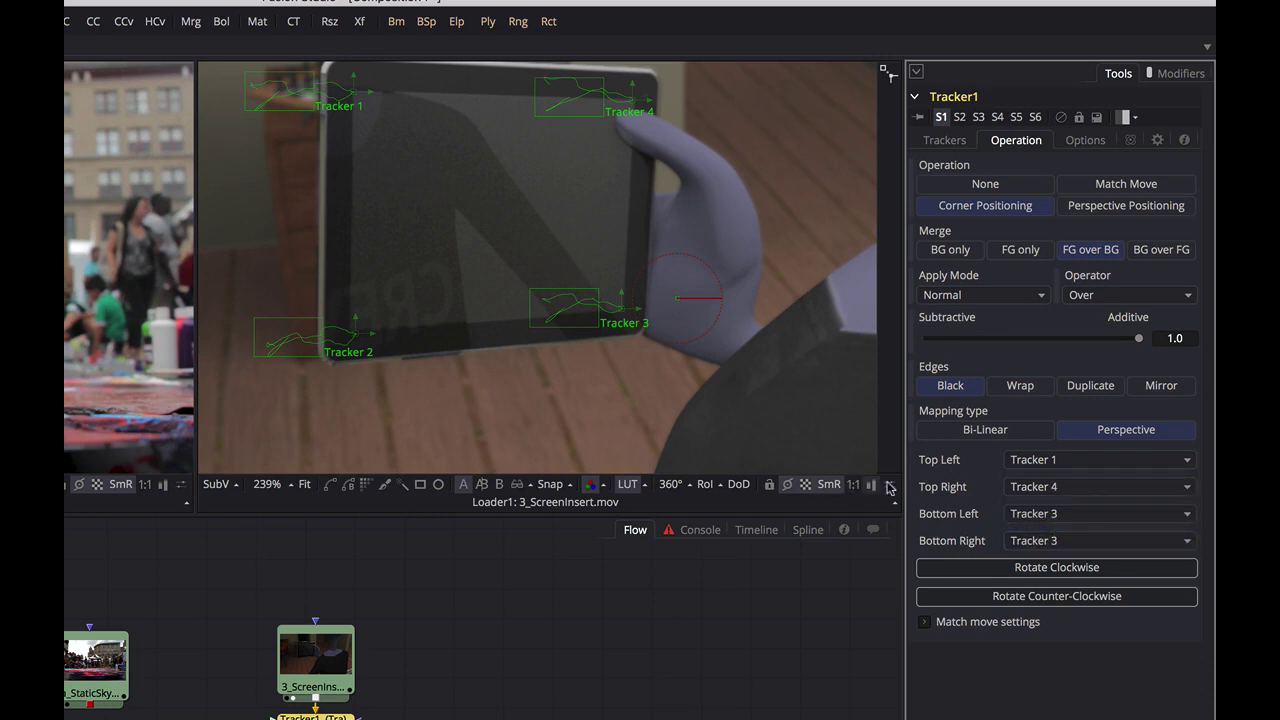
left_click(1032, 516)
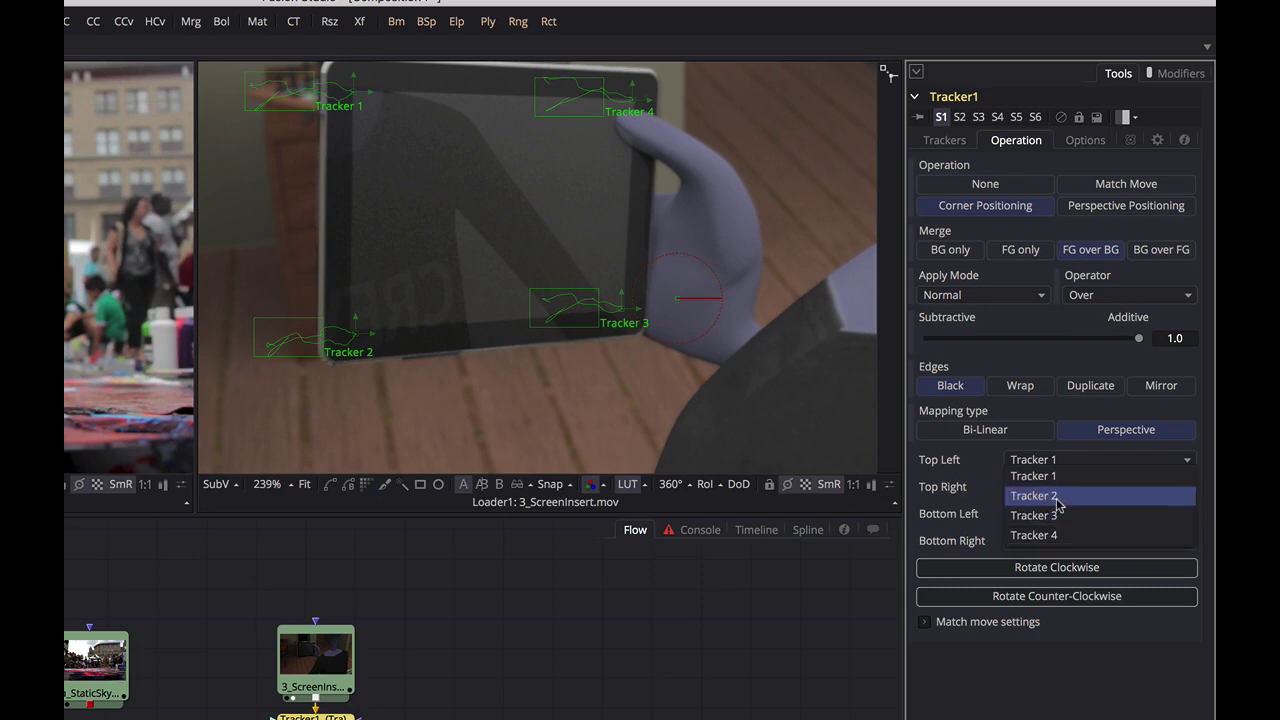
left_click(1058, 496)
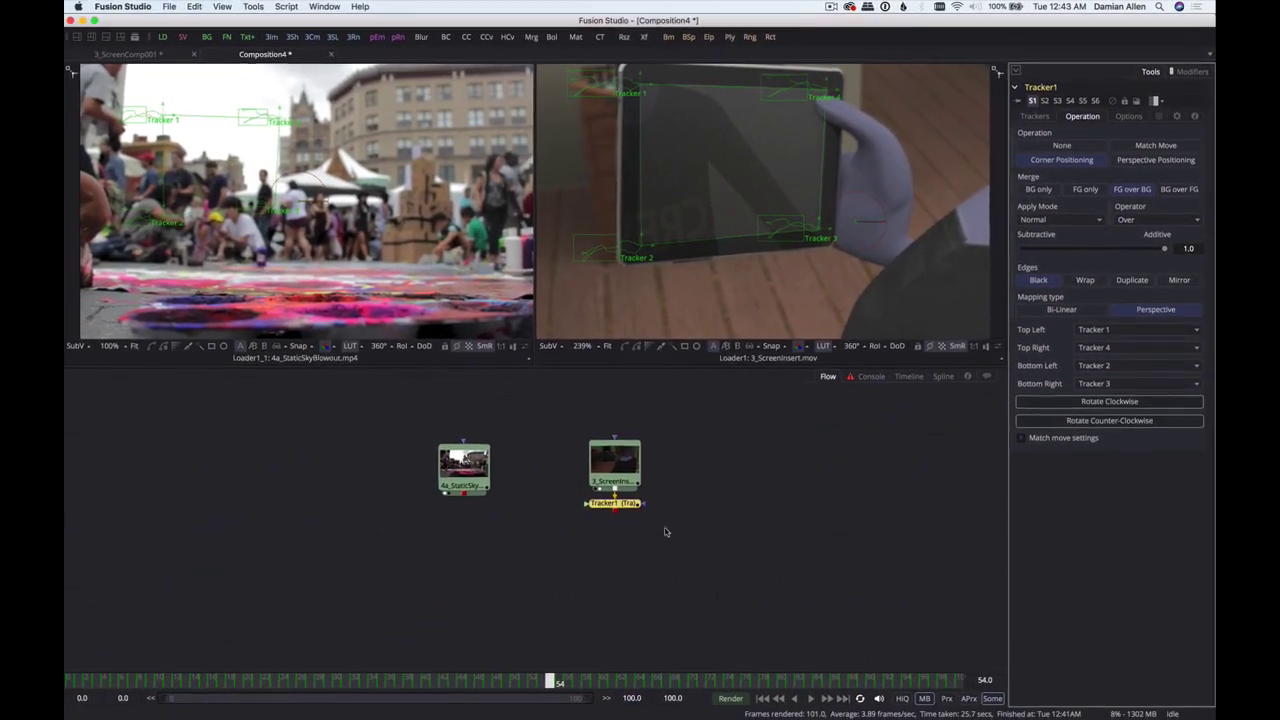
- Connect the 4a_StaticSkyBlowout clip to Tracker1's Foreground input and show Tracker1 in the second viewer
left_click_drag(612, 503, 589, 531)
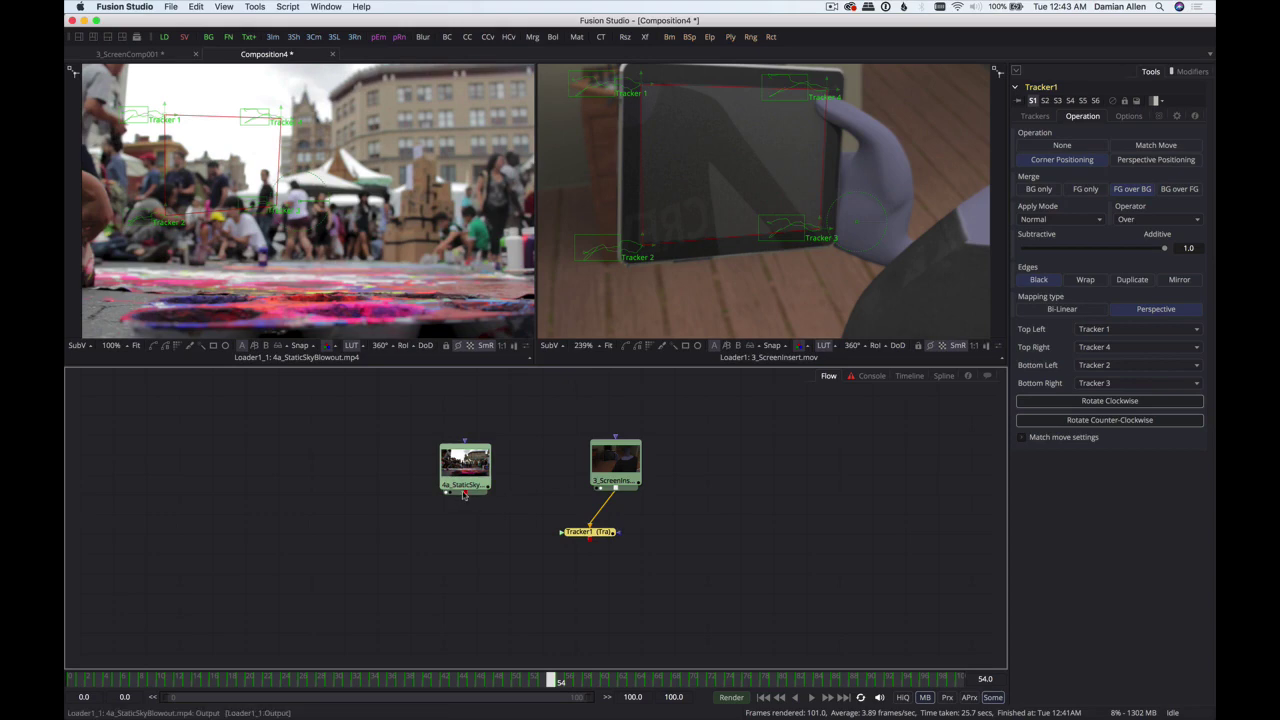
left_click_drag(465, 492, 571, 534)
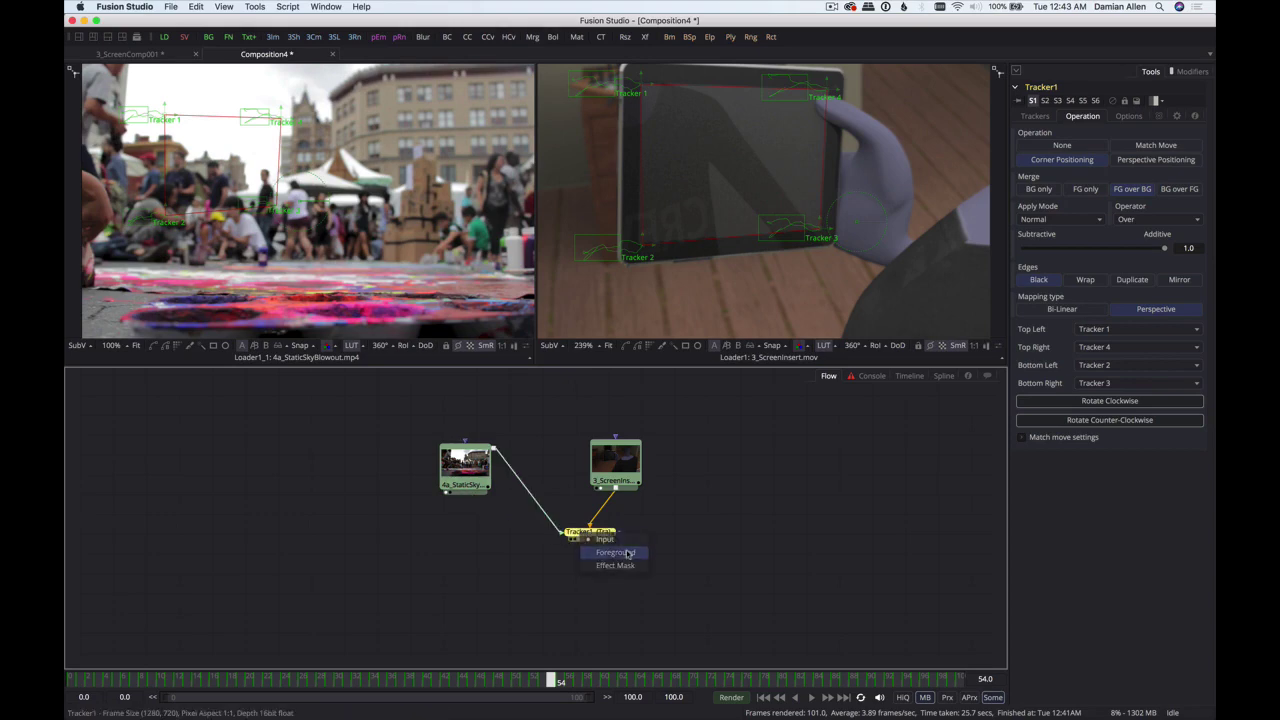
left_click_drag(593, 537, 608, 551)
key("2")
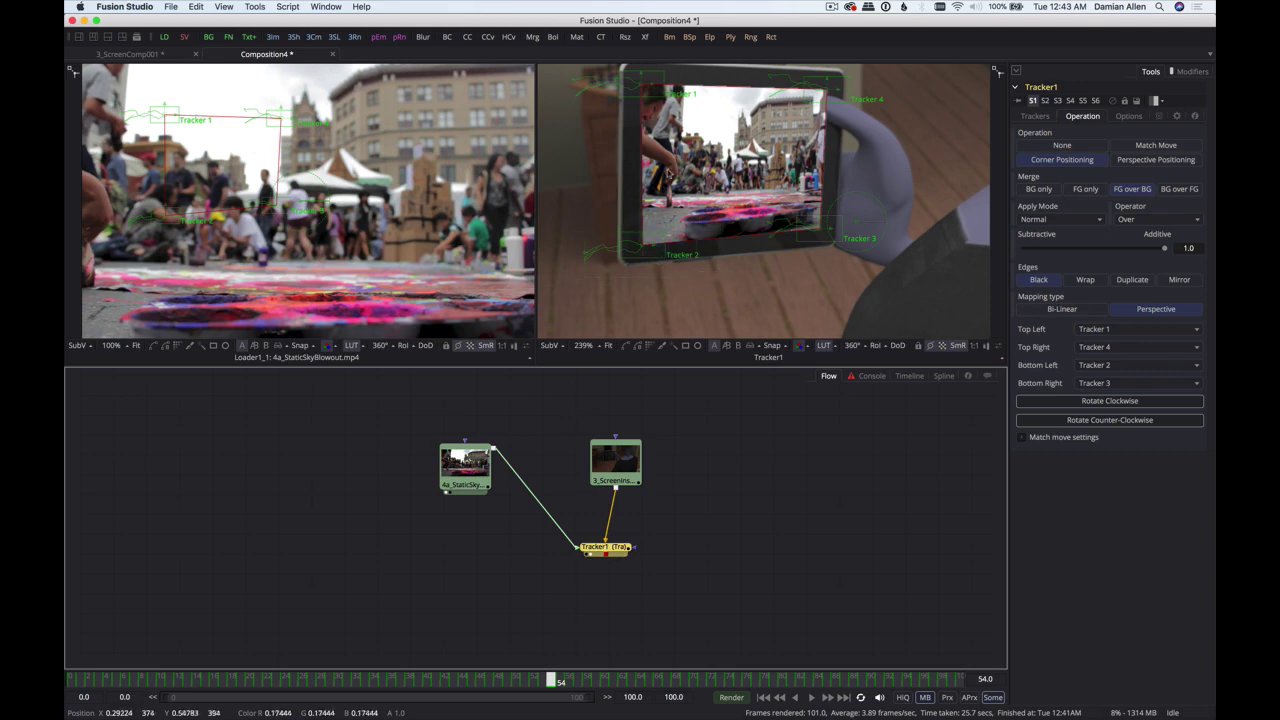
- Turn on HiQ rendering for a close check of the insert's lower-left corner
scroll(707, 277, "up", 5)
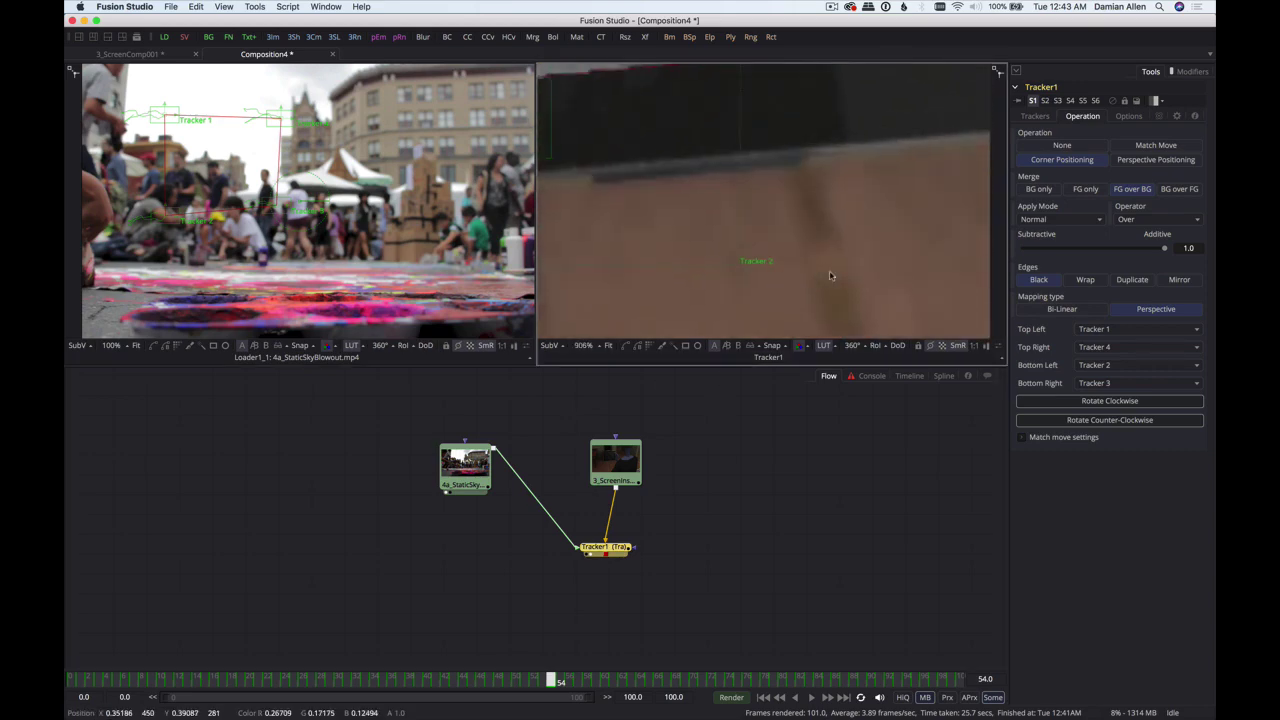
scroll(731, 234, "left", 5)
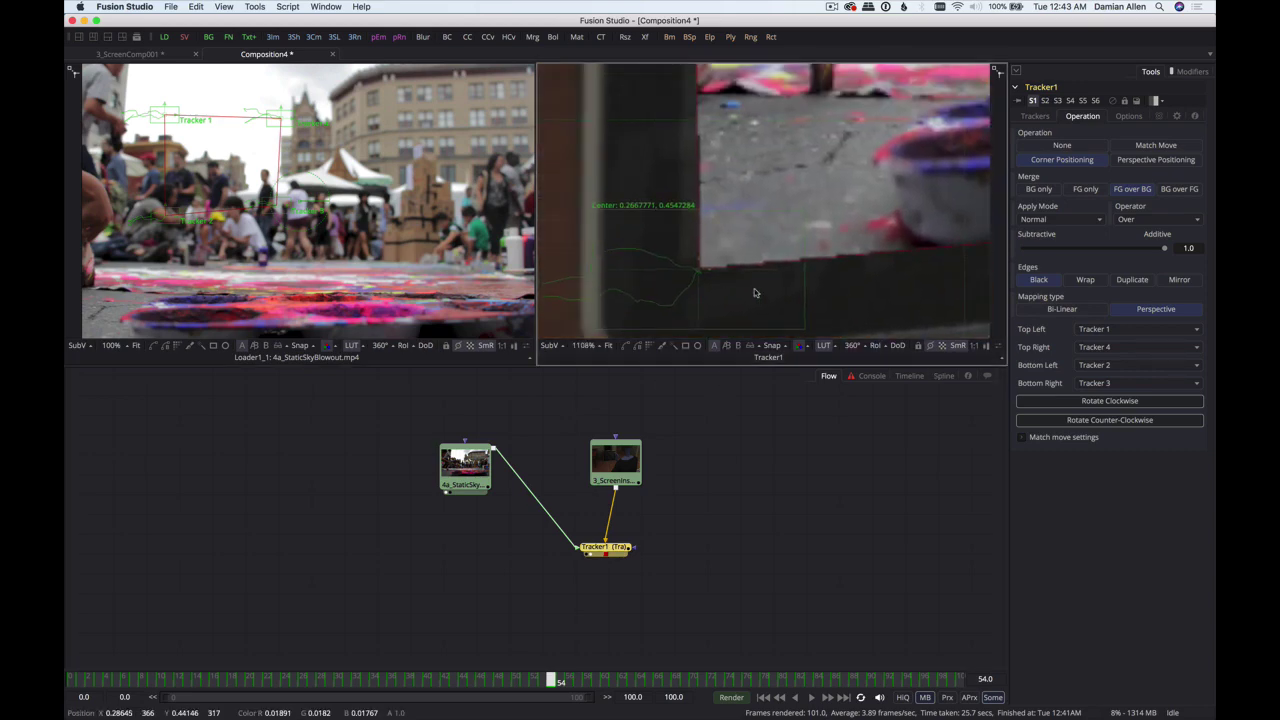
left_click(903, 697)
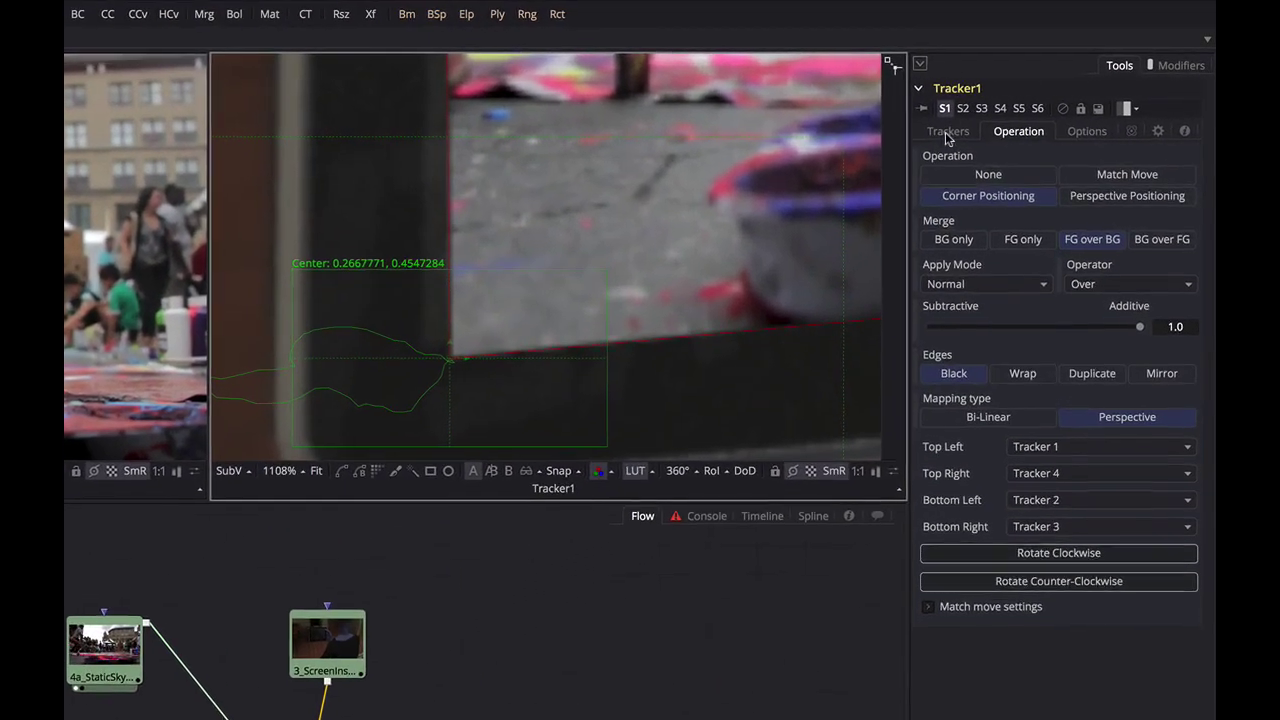
- Offset Tracker 2 by -0.0184 in X and 0.0132 in Y to shift the insert's lower-left corner
left_click(945, 132)
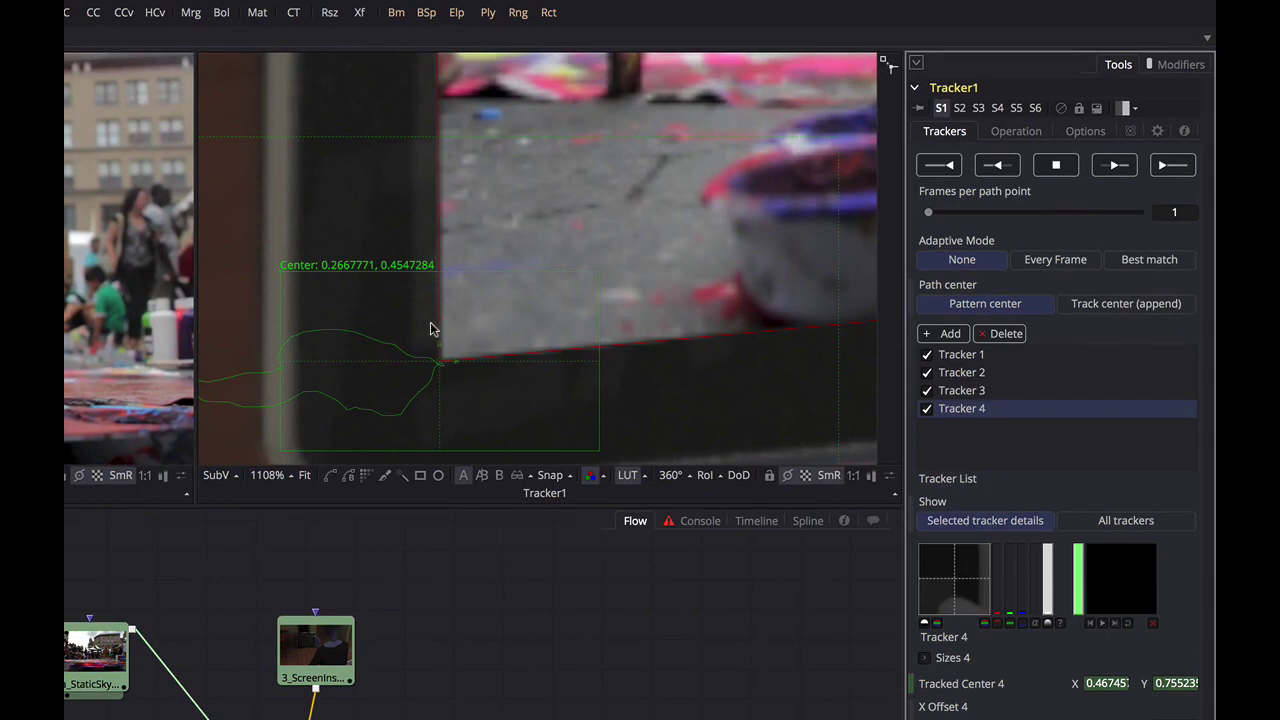
left_click_drag(749, 351, 585, 305)
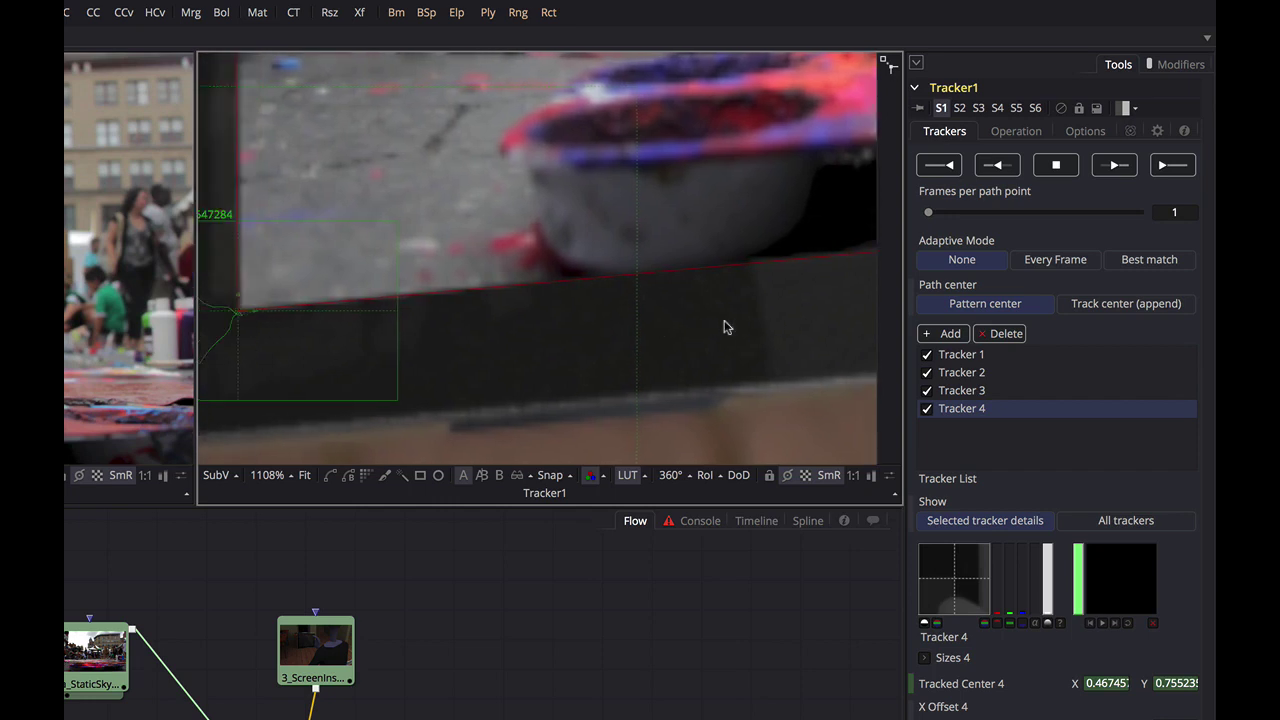
scroll(717, 320, "down", 3)
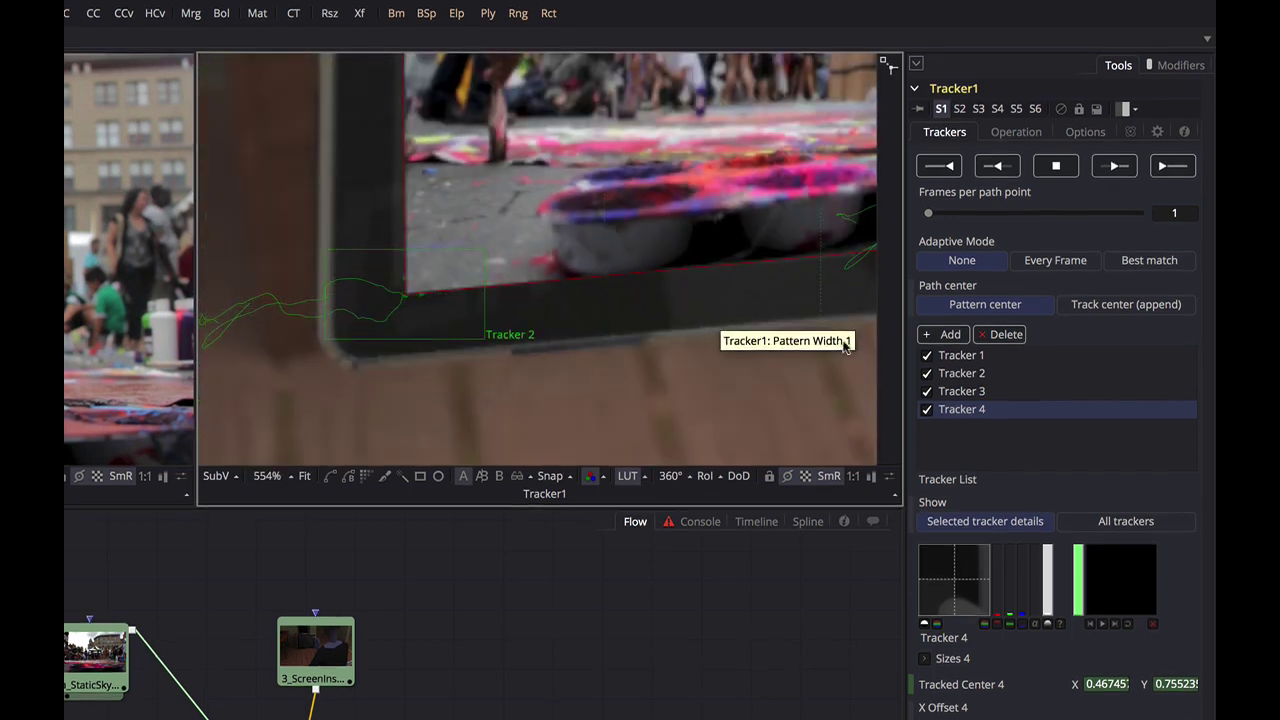
scroll(440, 328, "up", 3)
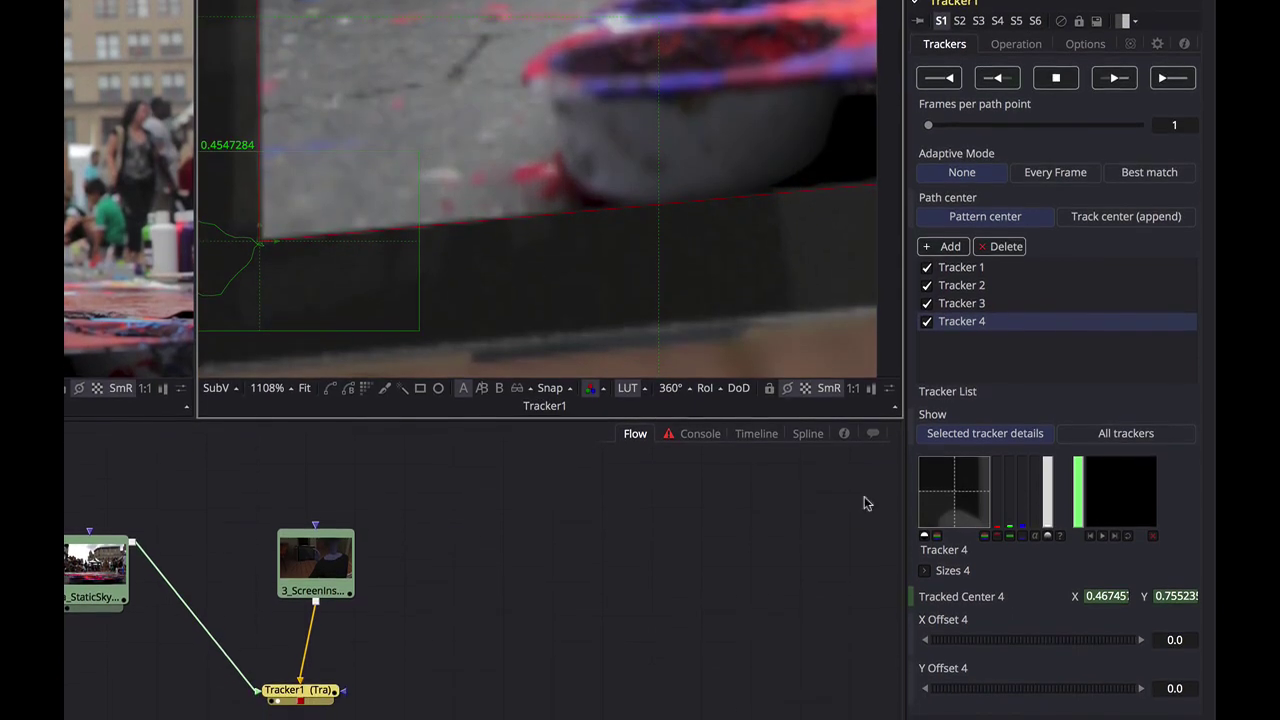
left_click(973, 285)
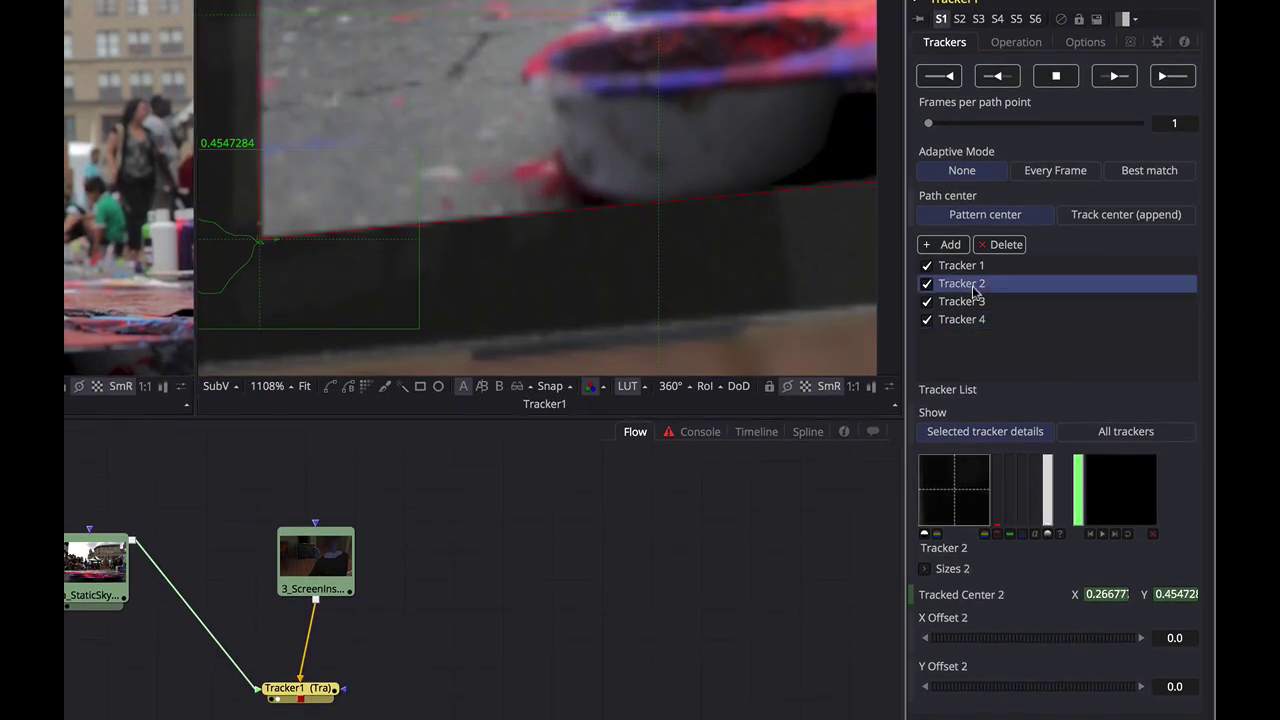
mouse_move(1032, 641)
left_mouse_down()
mouse_move(1020, 642)
mouse_move(1068, 642)
mouse_move(1017, 642)
left_mouse_up()
mouse_move(1033, 689)
left_mouse_down()
mouse_move(1080, 691)
mouse_move(1047, 700)
left_mouse_up()
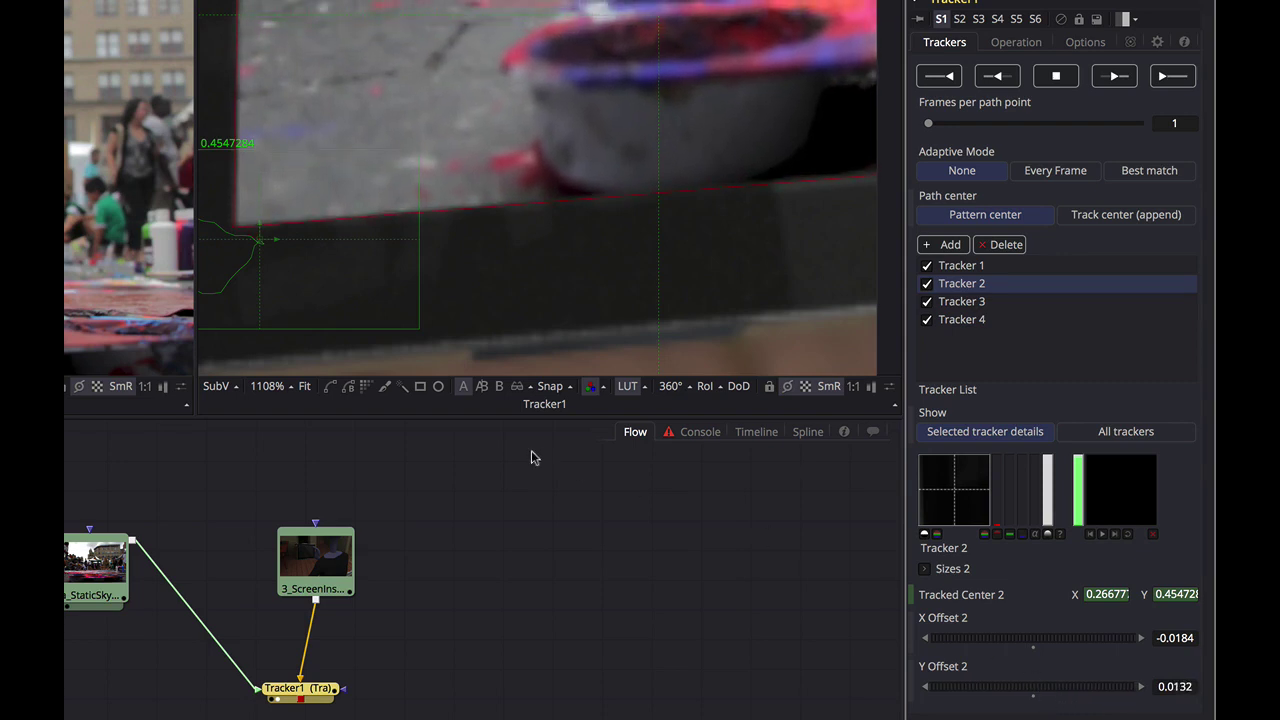
- Fit the whole composite in the viewer and look through the offset settings of Trackers 1, 3 and 4
left_click(609, 254)
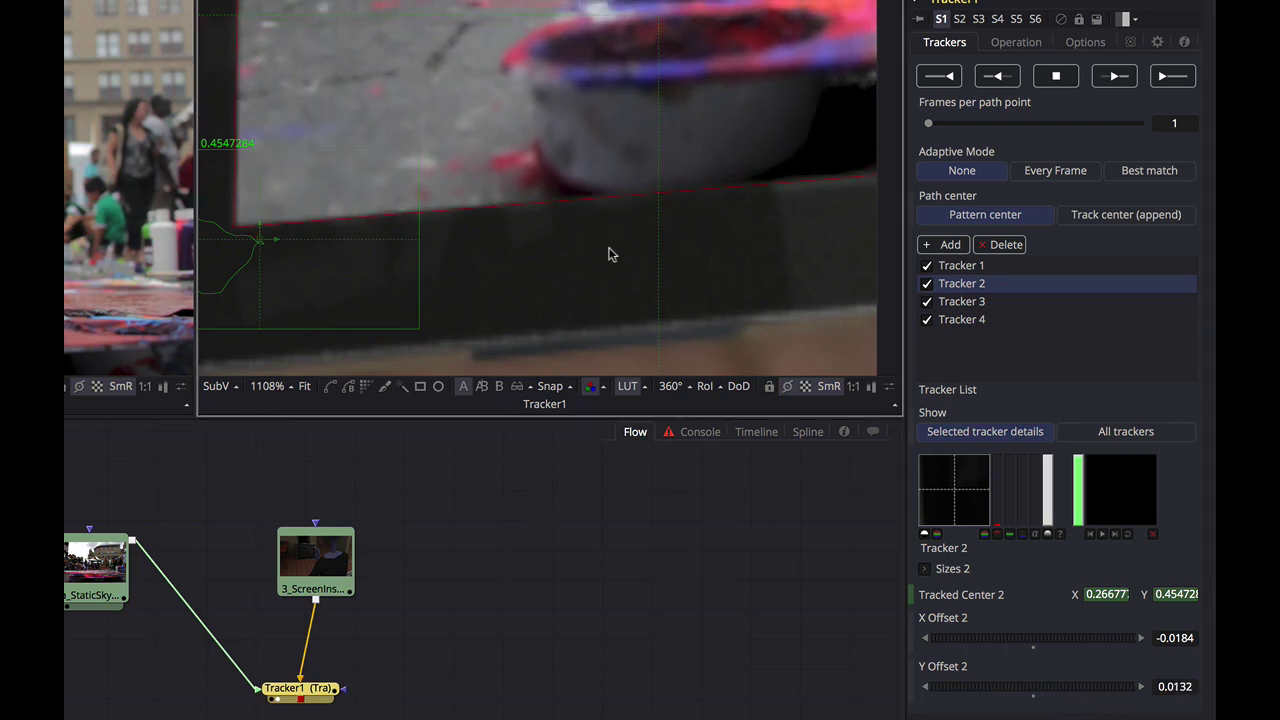
key("ctrl+f")
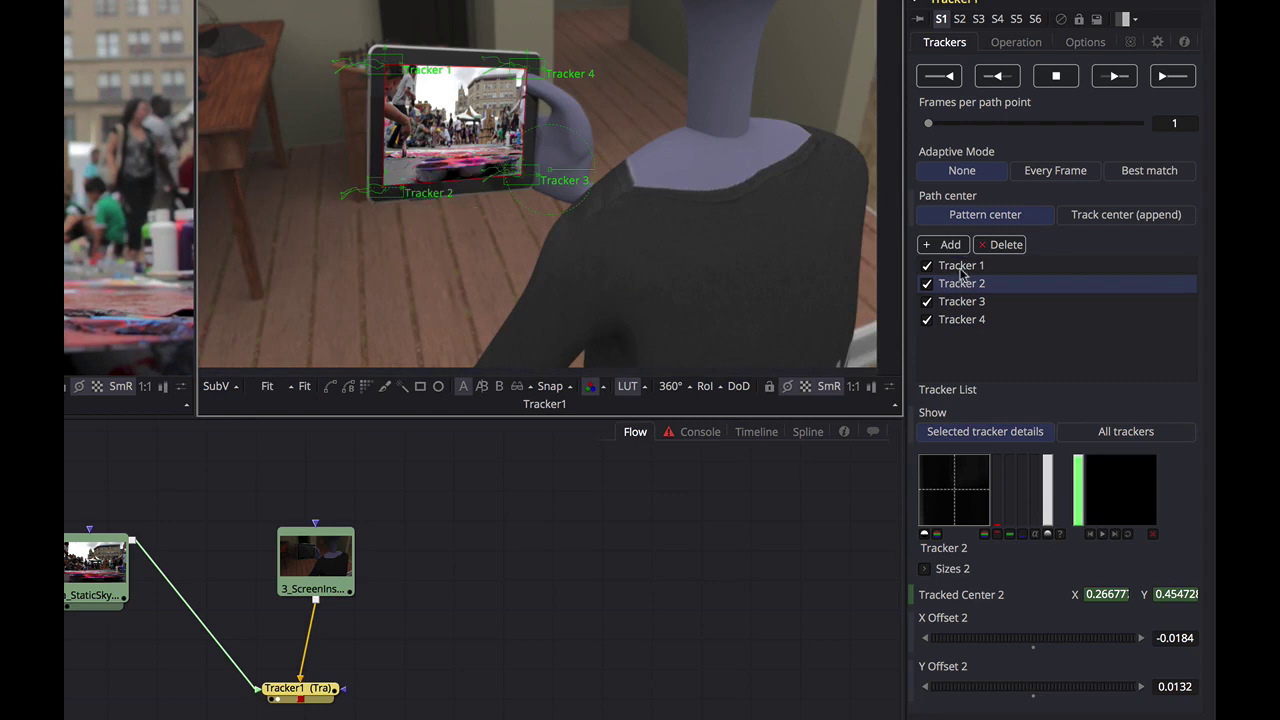
left_click(961, 266)
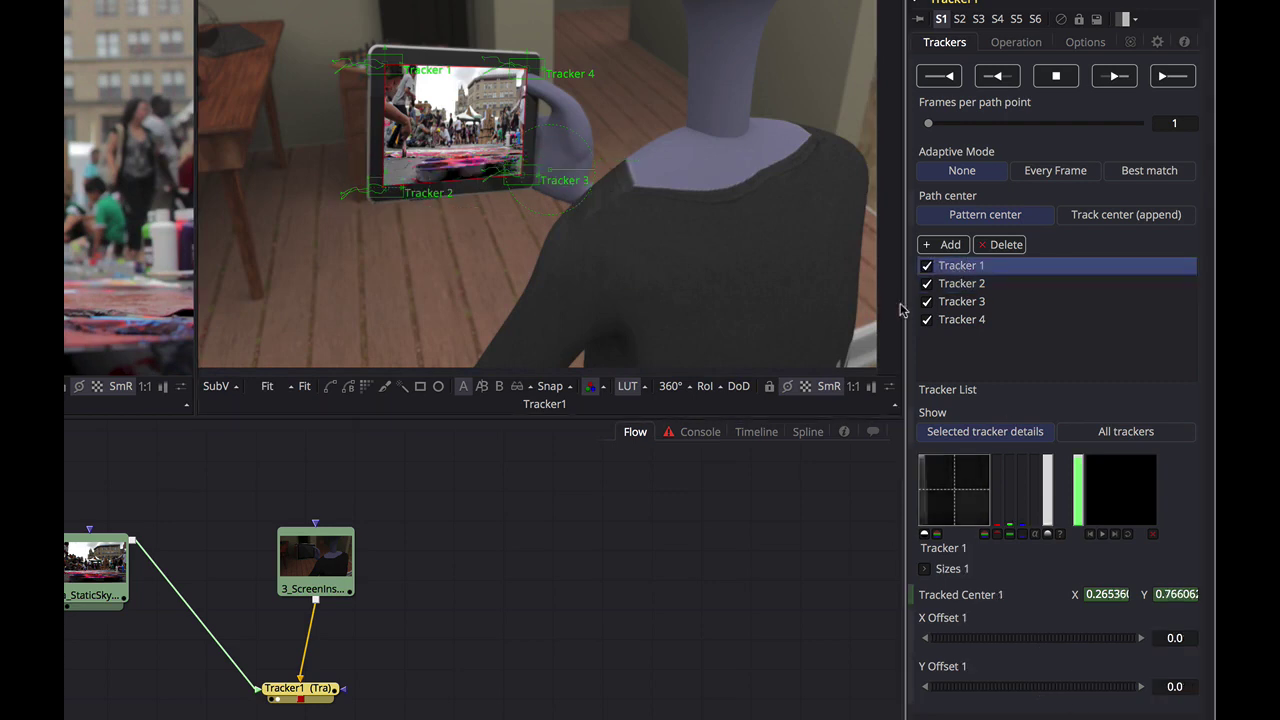
left_click(958, 303)
left_click(962, 322)
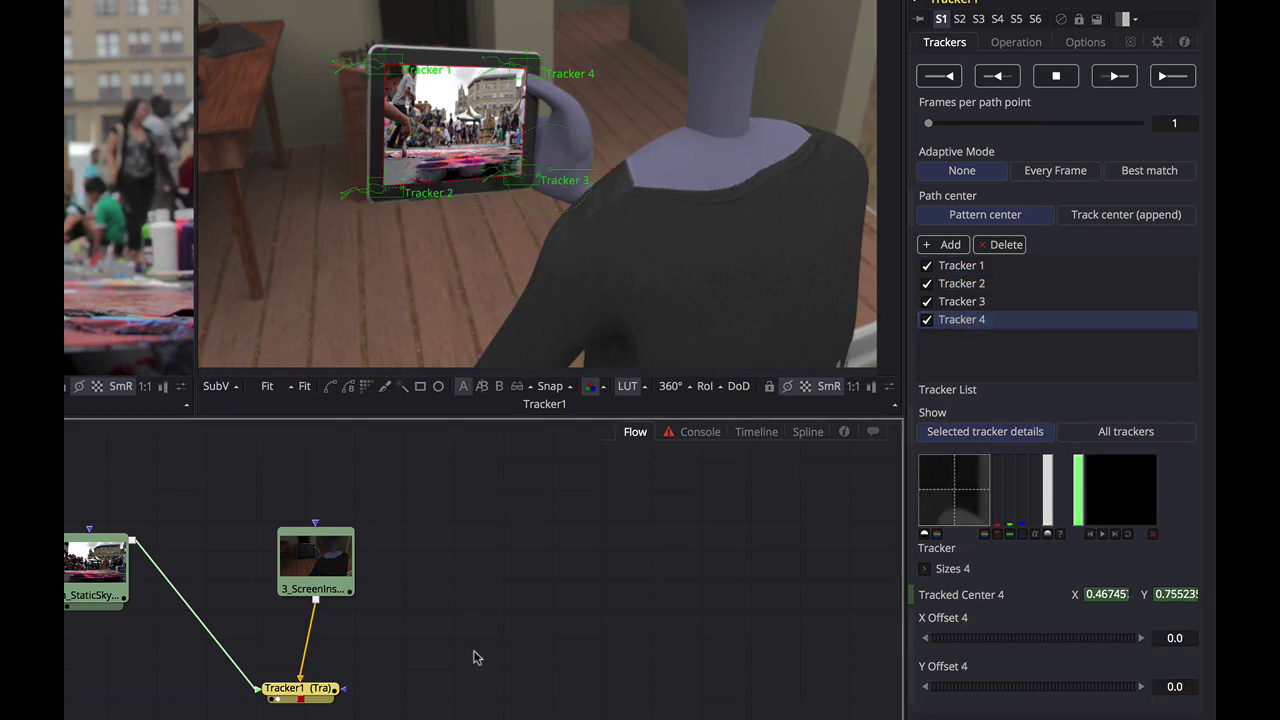
- Reduce Tracker1's Blend to 0.0 to reveal the original tablet reflections, and raise it to 0.282
left_click(423, 634)
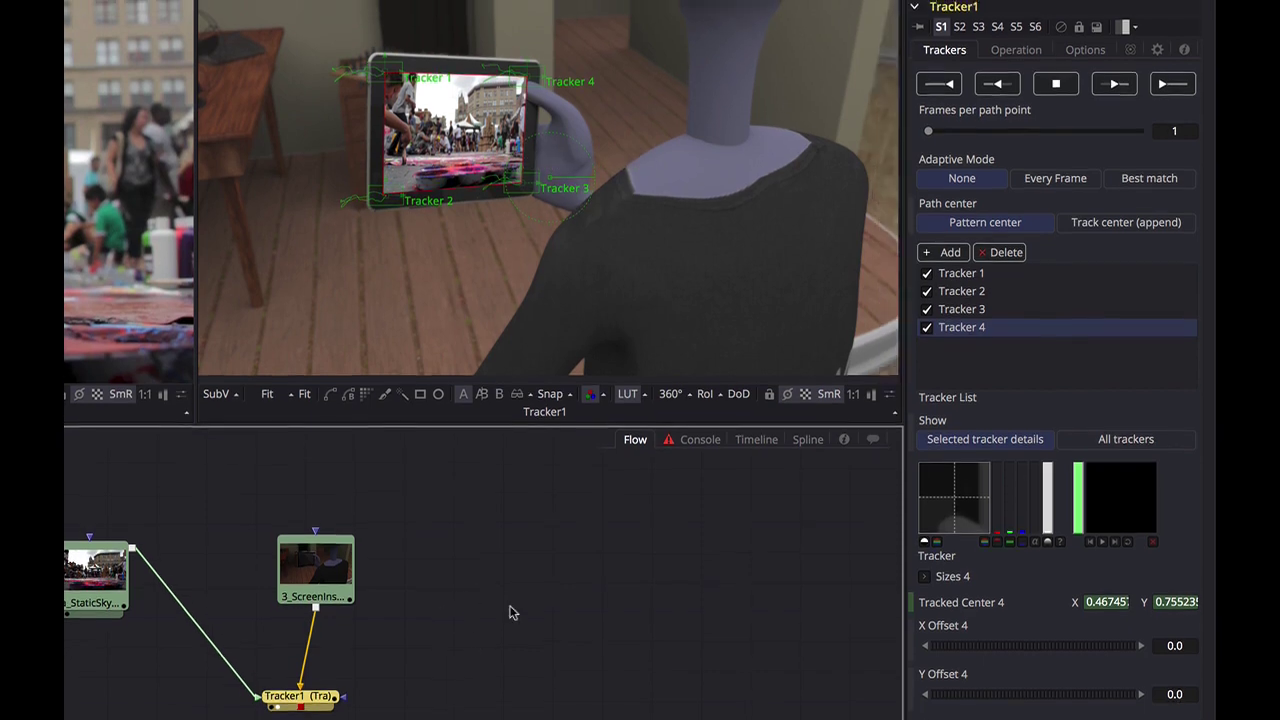
scroll(503, 309, "up", 5)
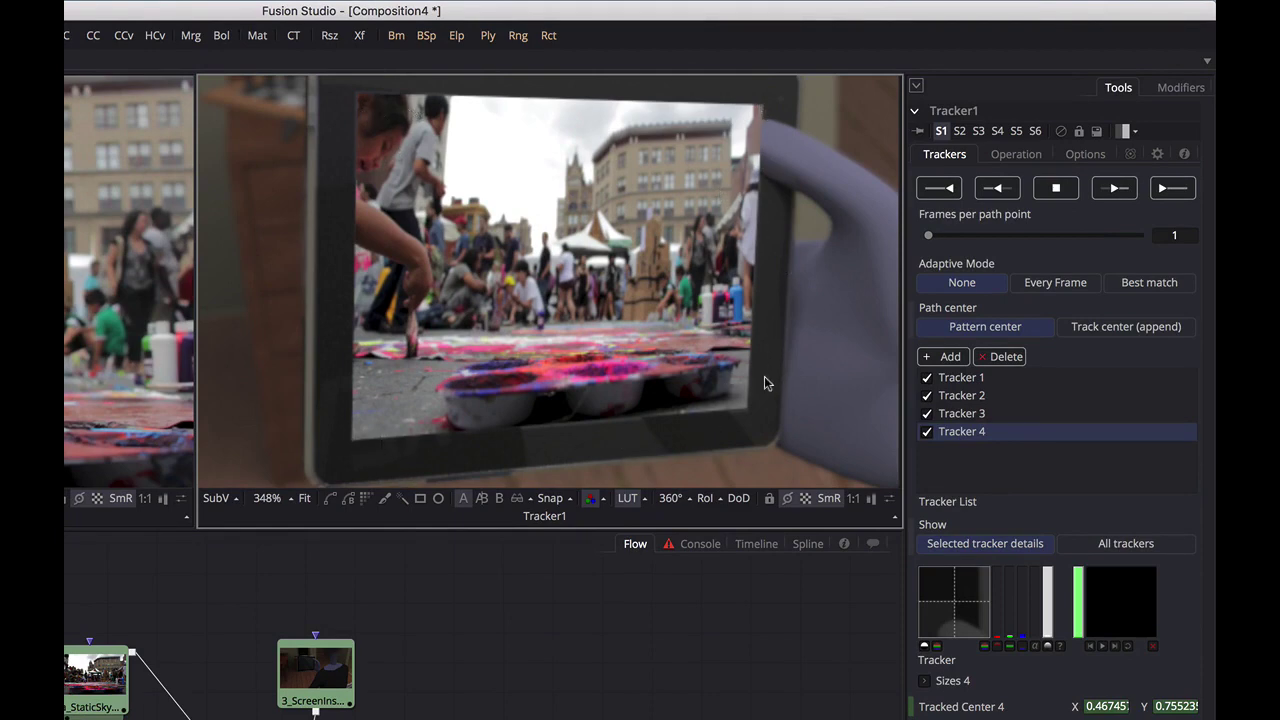
left_click(1033, 157)
left_click(1087, 155)
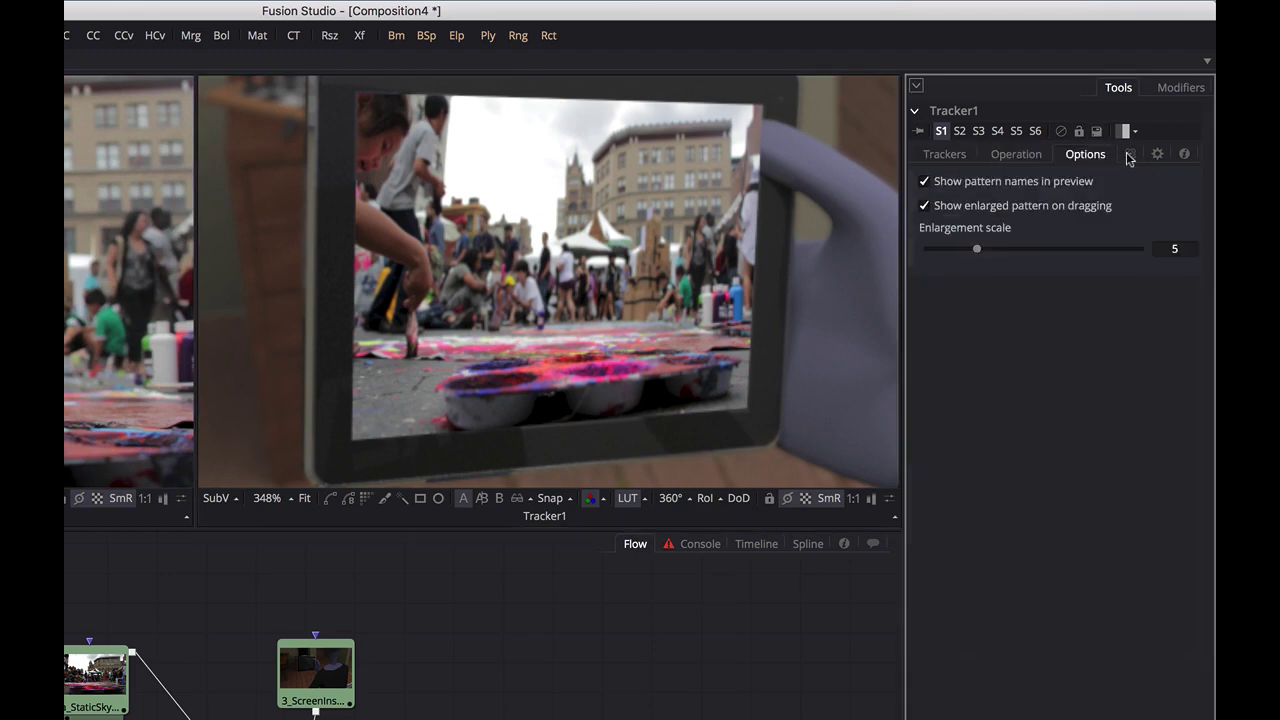
left_click(1130, 155)
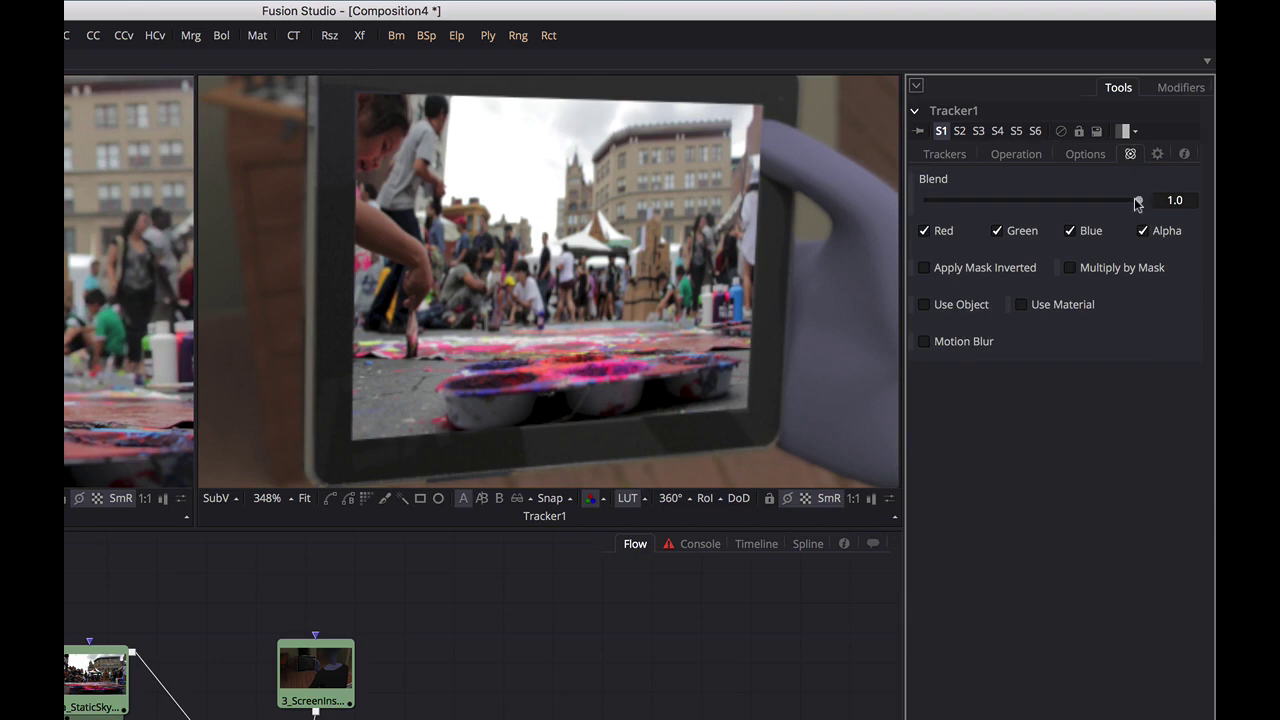
left_click_drag(1139, 201, 913, 215)
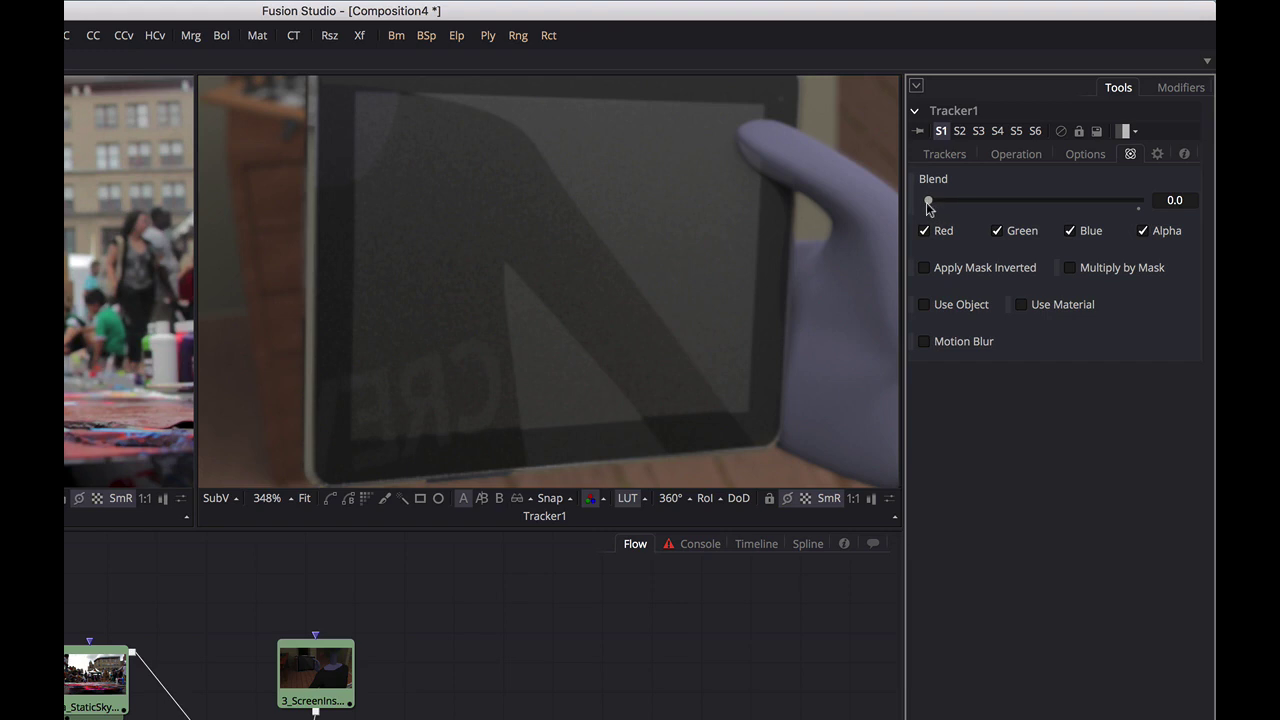
left_click_drag(928, 203, 987, 220)
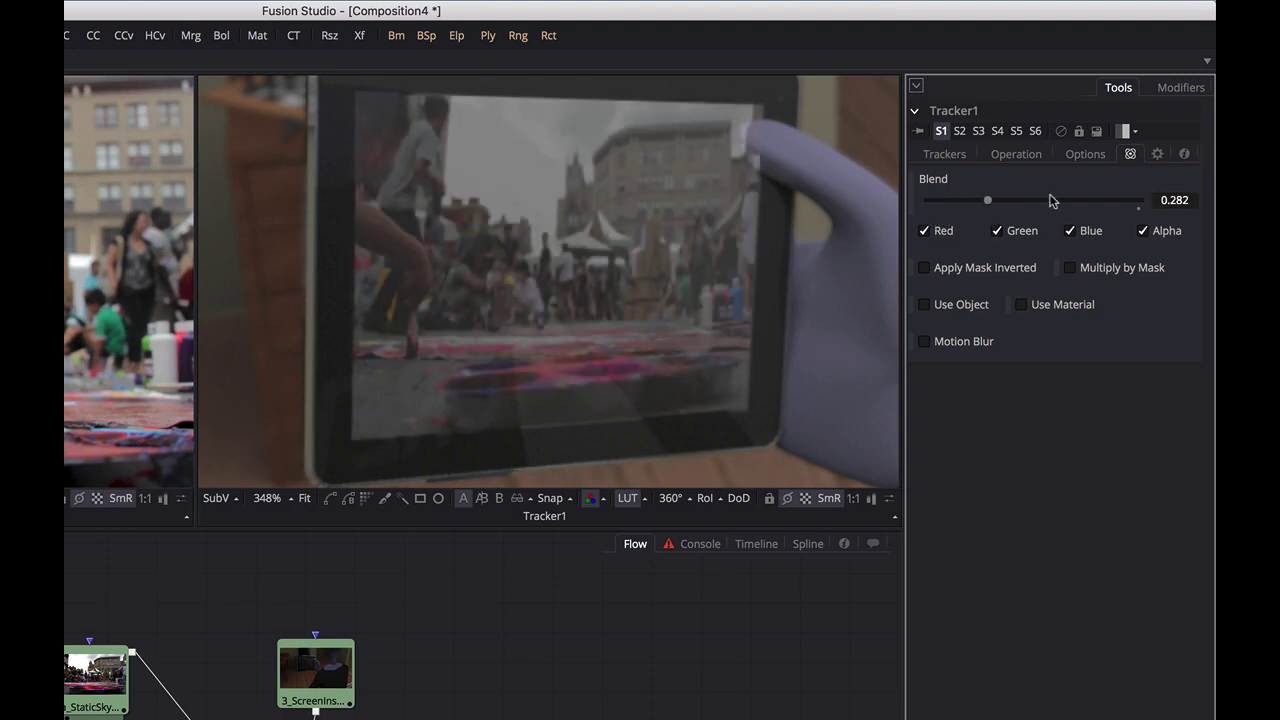
- Change Tracker1's merge Apply Mode to Screen
left_click(1035, 156)
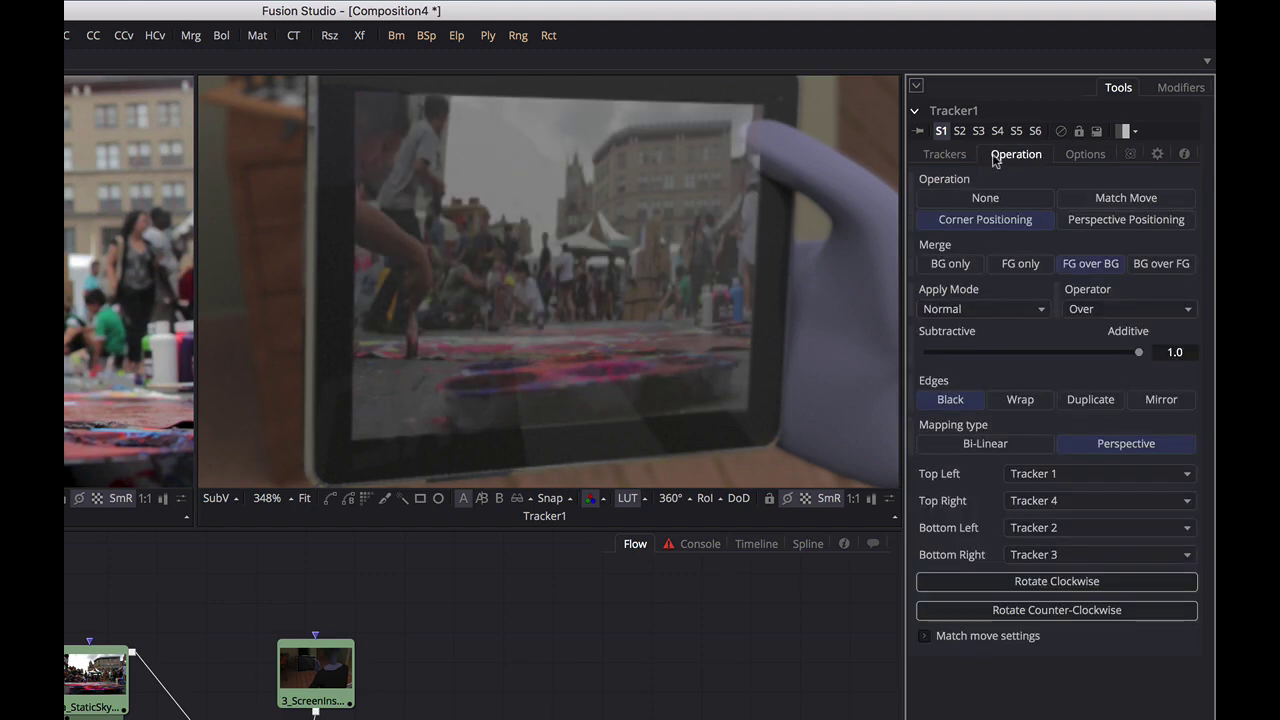
left_click(990, 314)
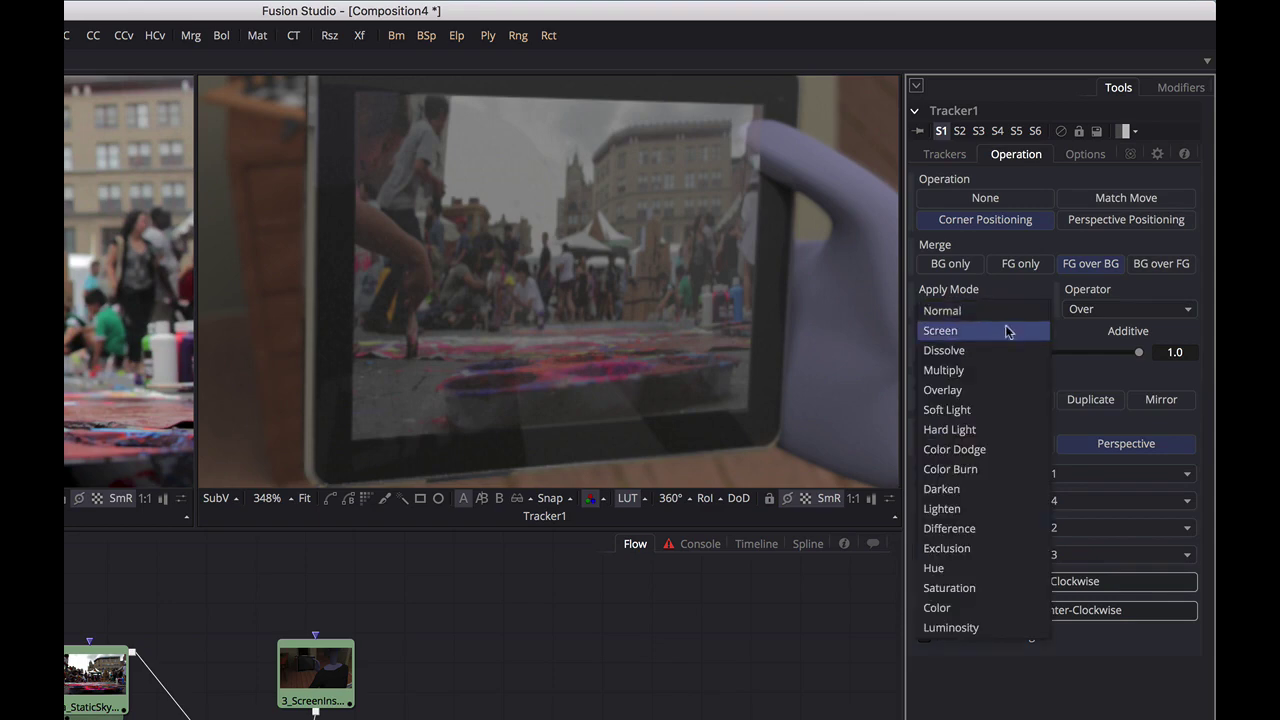
left_click(1006, 331)
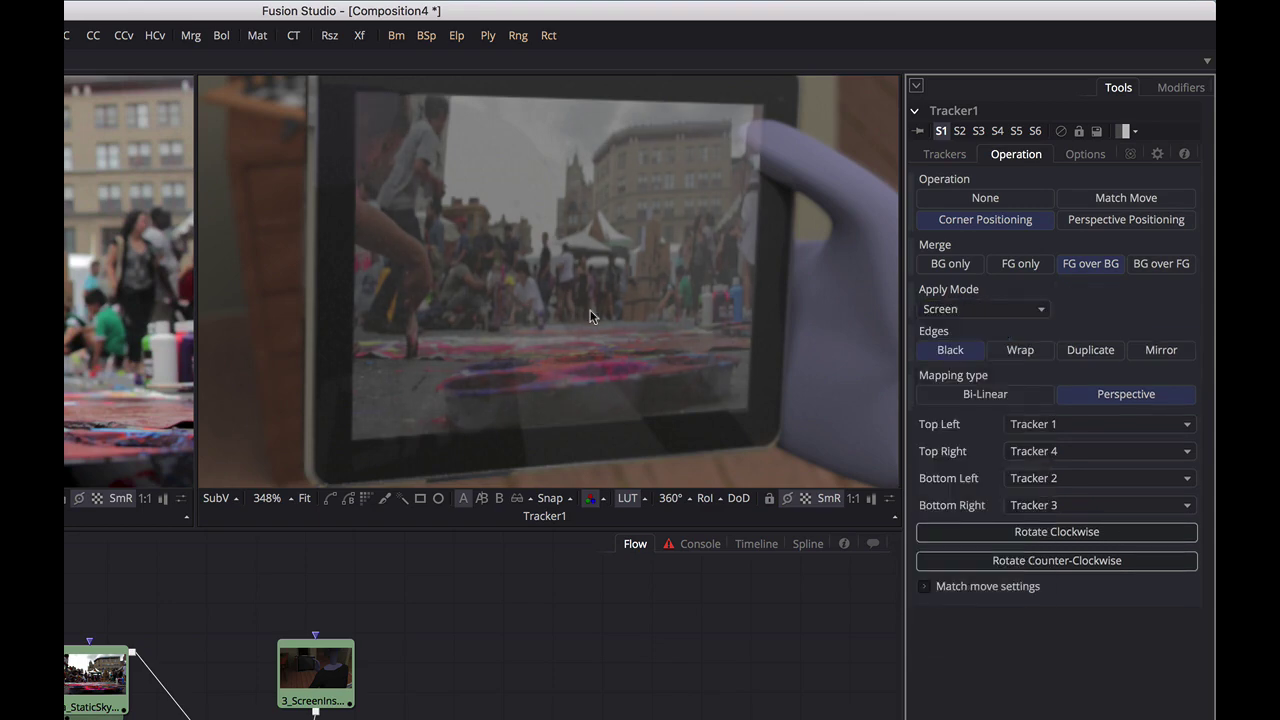
- Change Tracker1's merge Apply Mode to Lighten, raise its Blend to 0.679 and fit the composite in the viewer
left_click(987, 312)
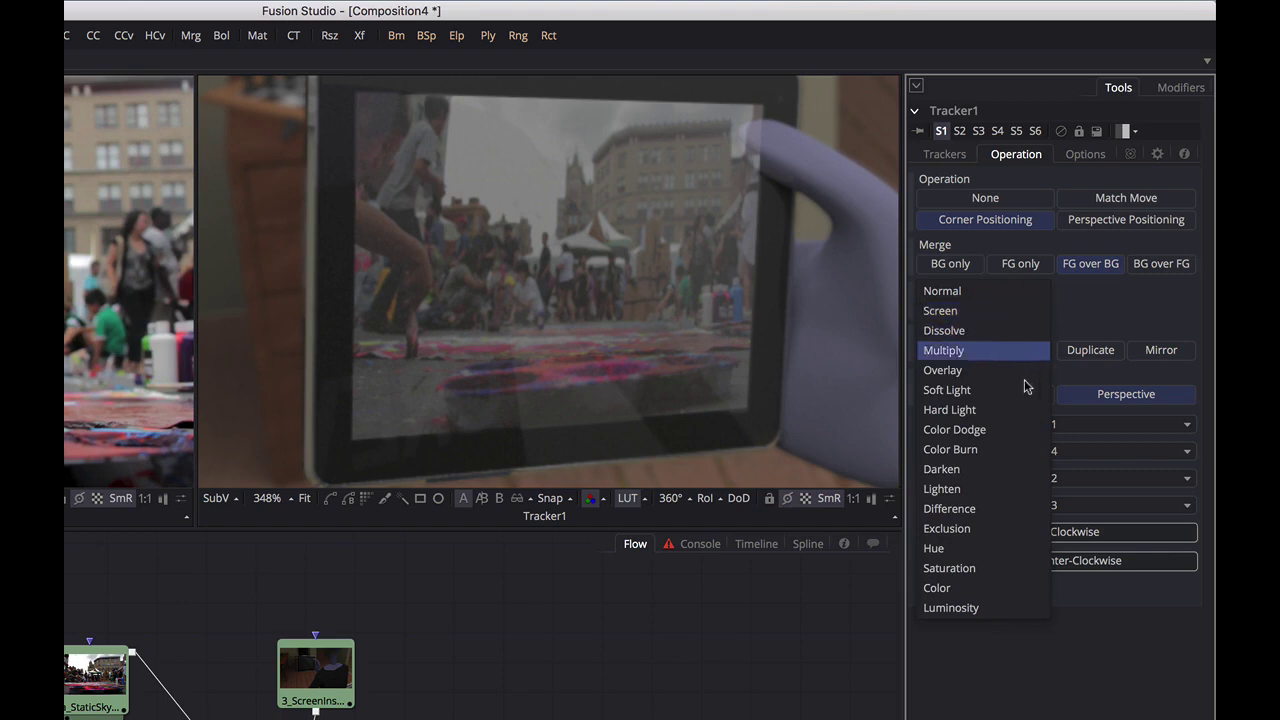
left_click(983, 489)
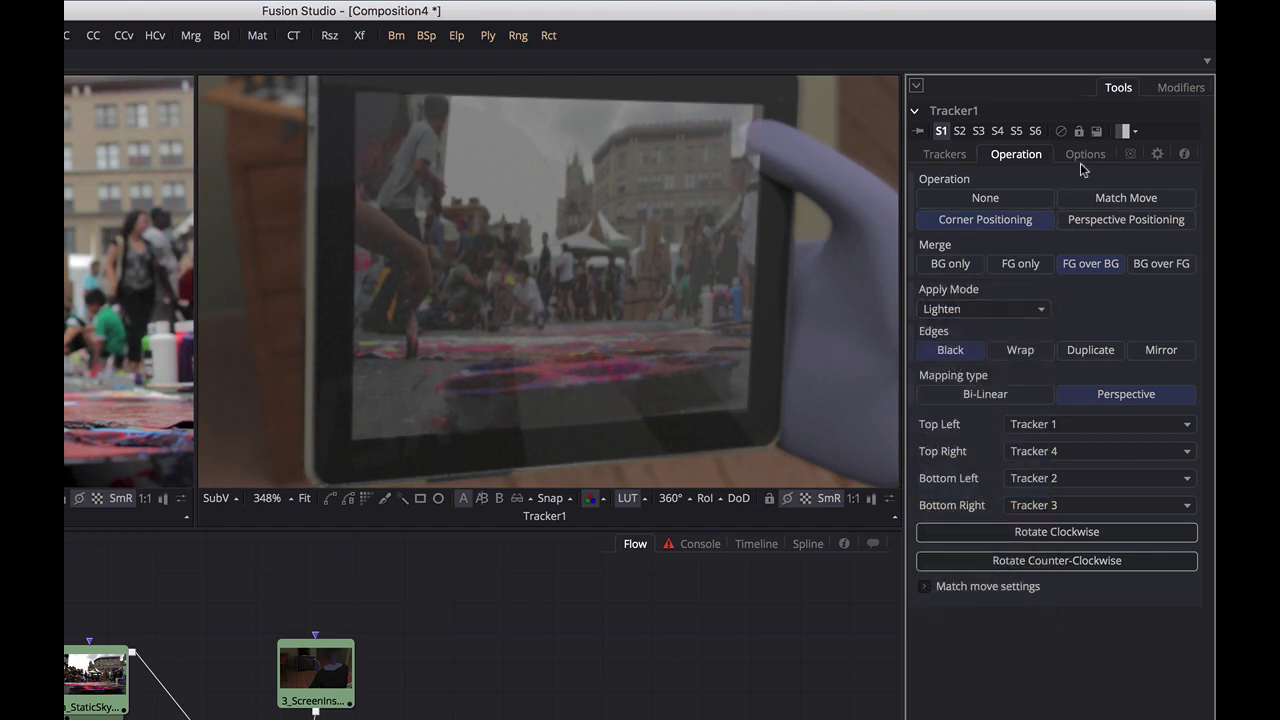
left_click(1130, 154)
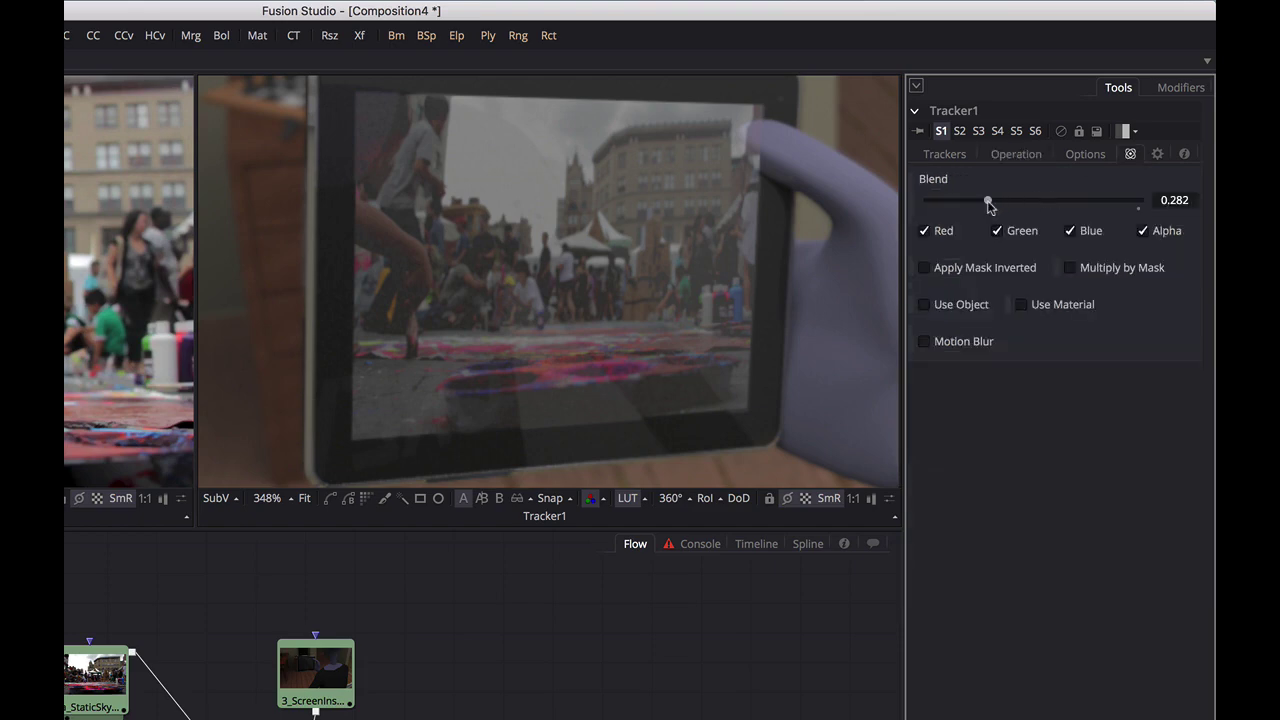
left_click_drag(991, 203, 1070, 217)
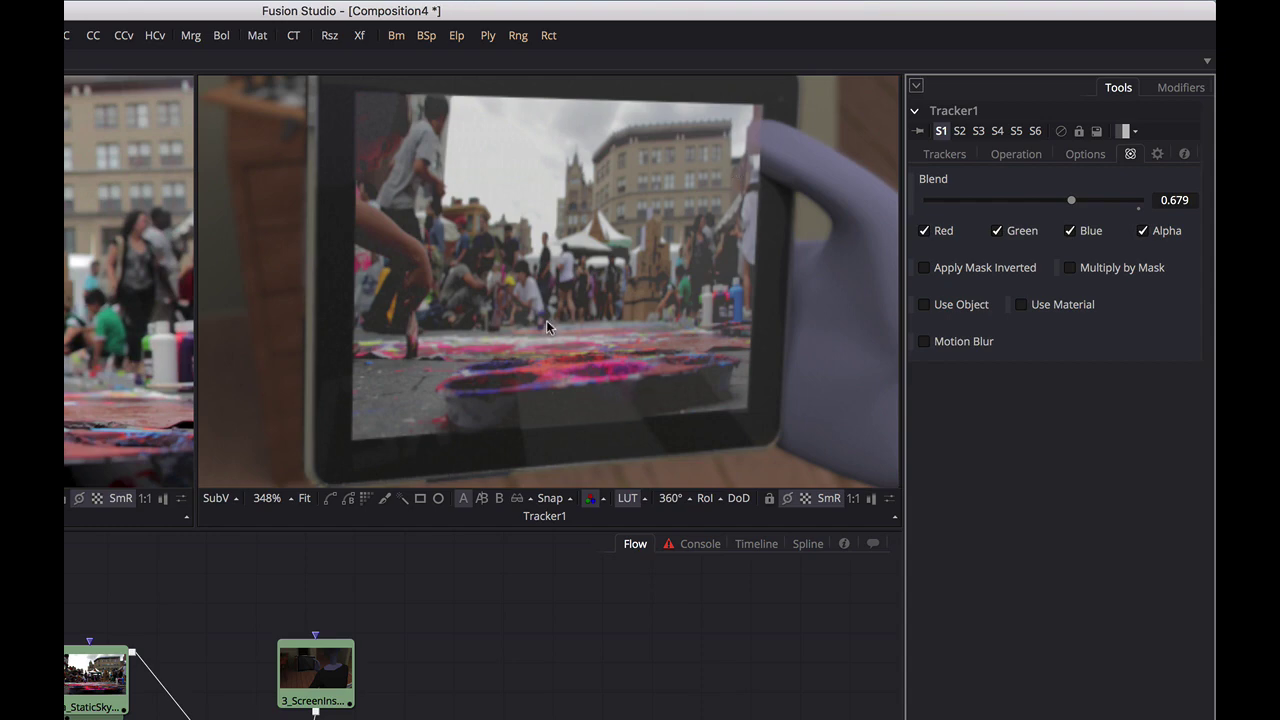
key("ctrl+f")
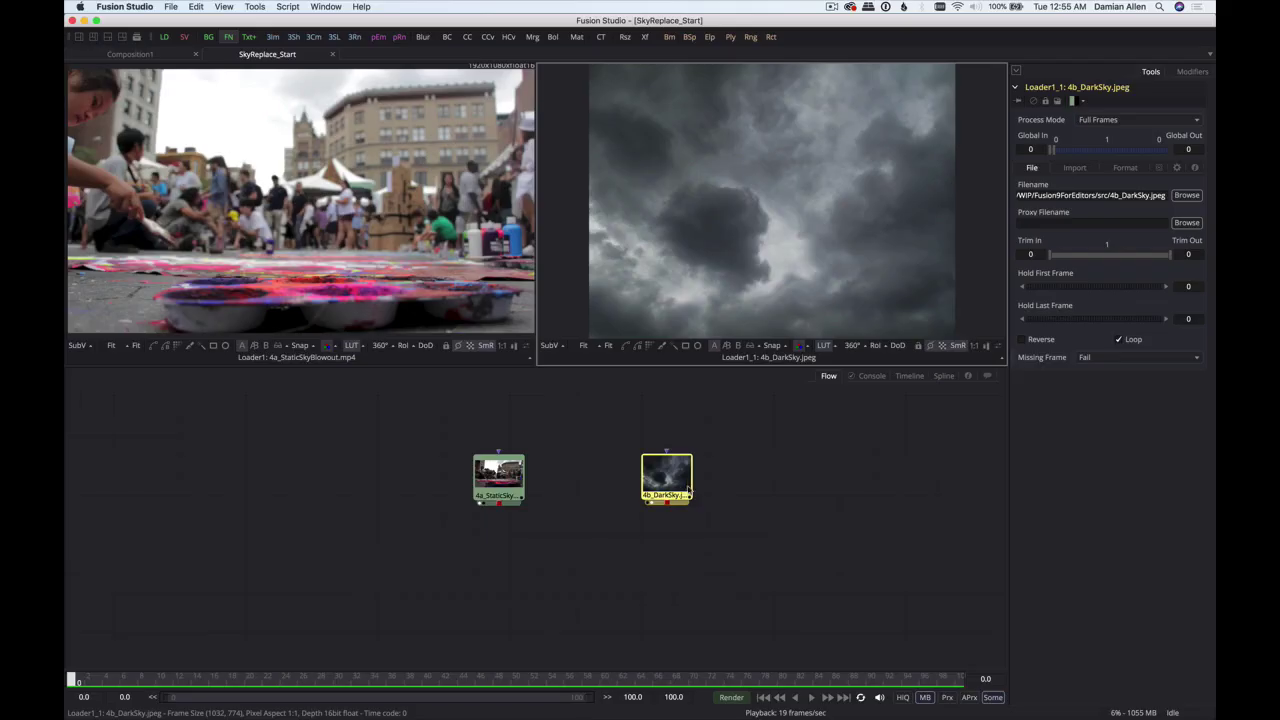
- Add a Luma Keyer after the 4a_StaticSkyBlowout clip and show its result in the first viewer
mouse_move(688, 489)
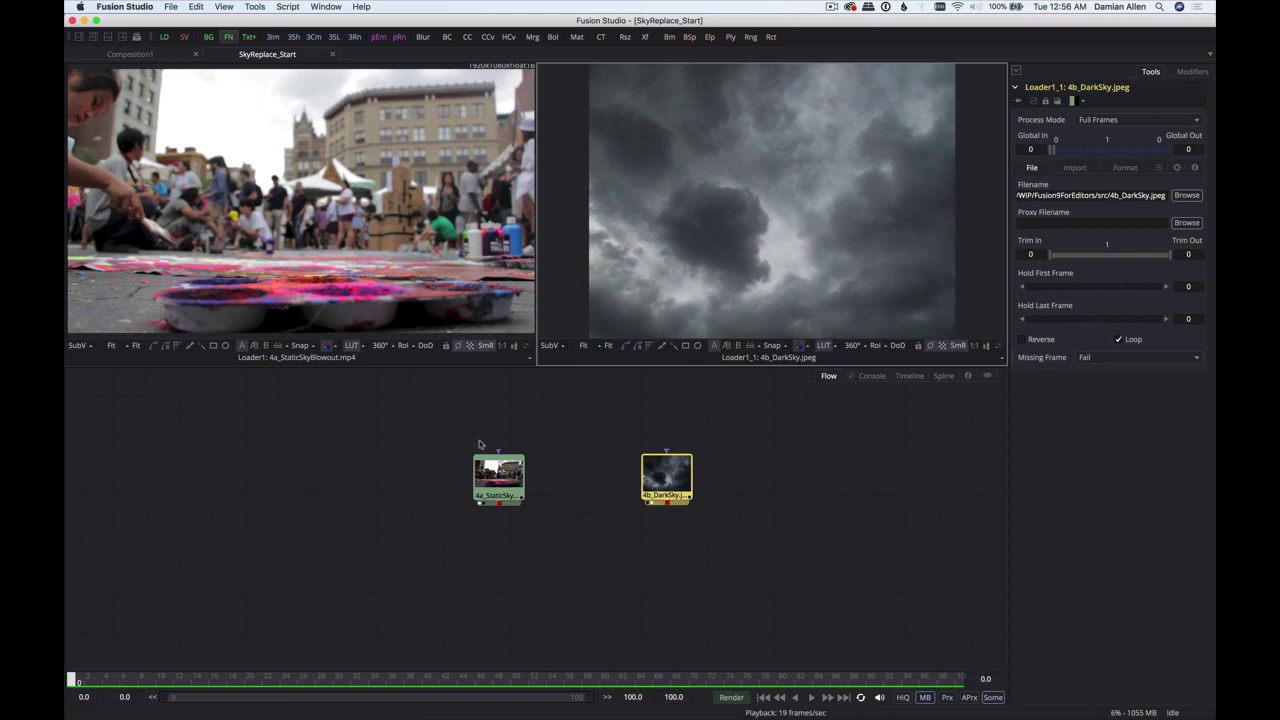
left_click(494, 477)
mouse_move(494, 477)
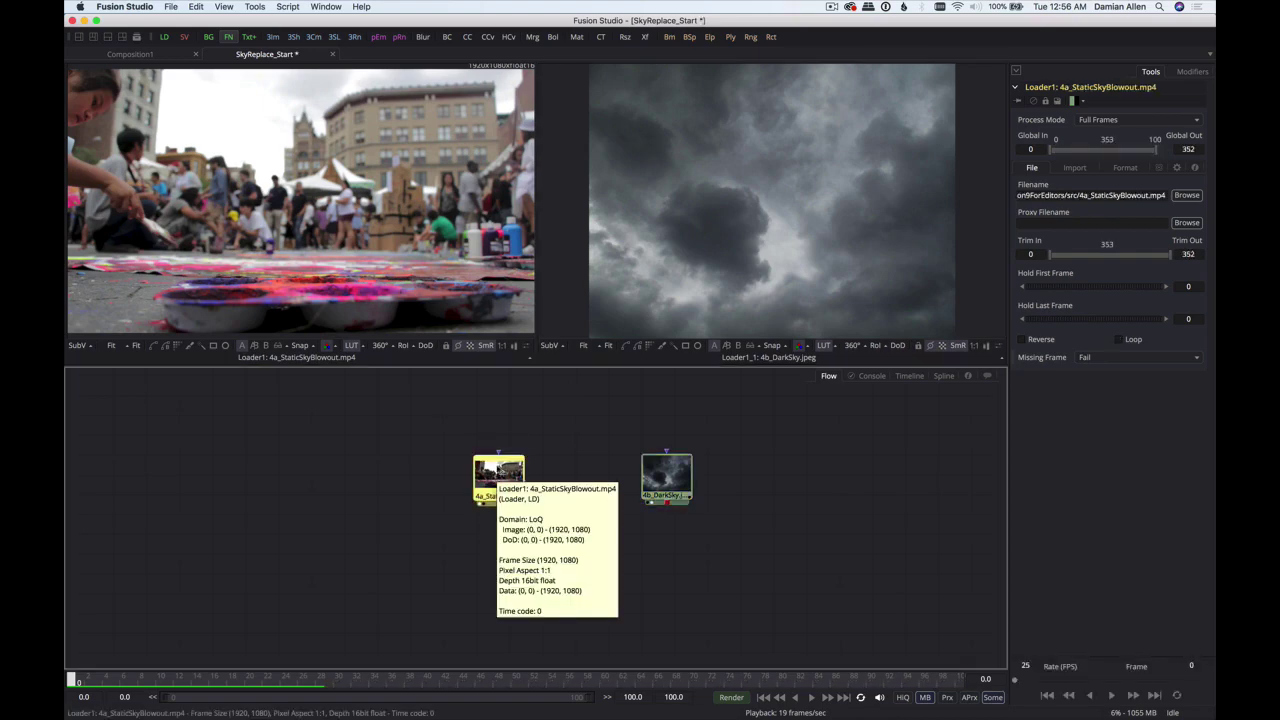
key("shift+space")
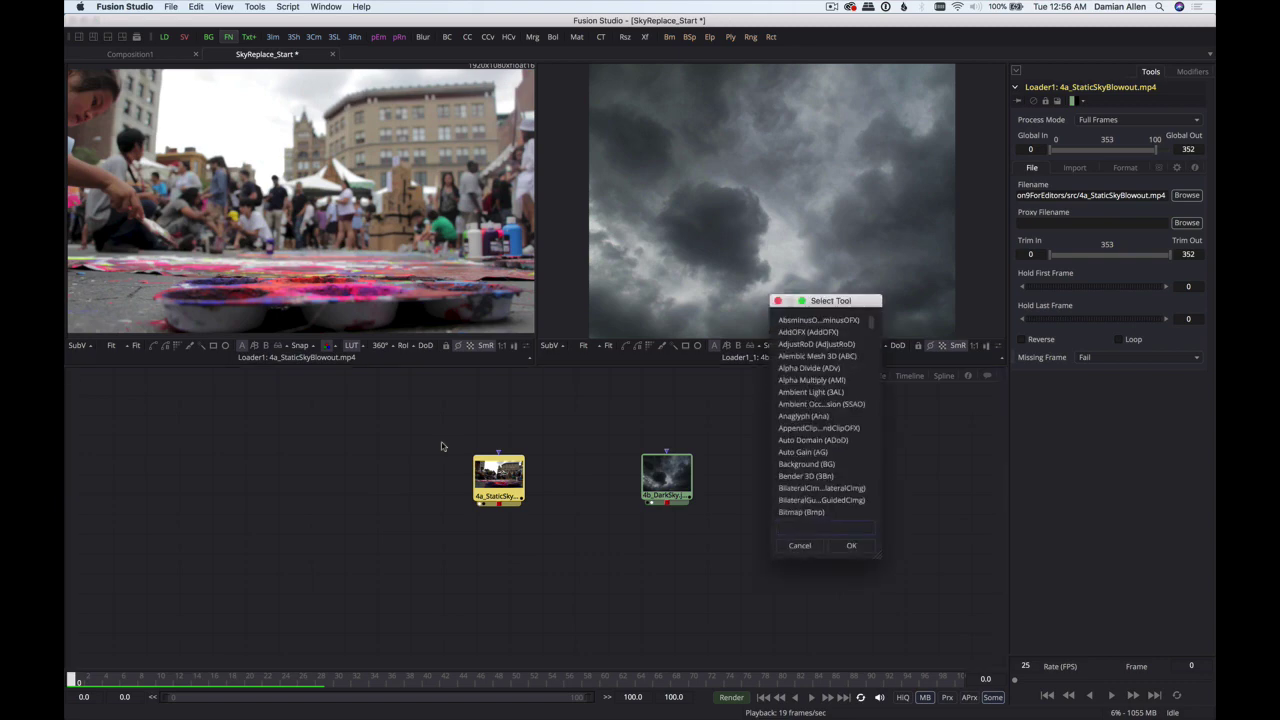
type("luma")
key("Return")
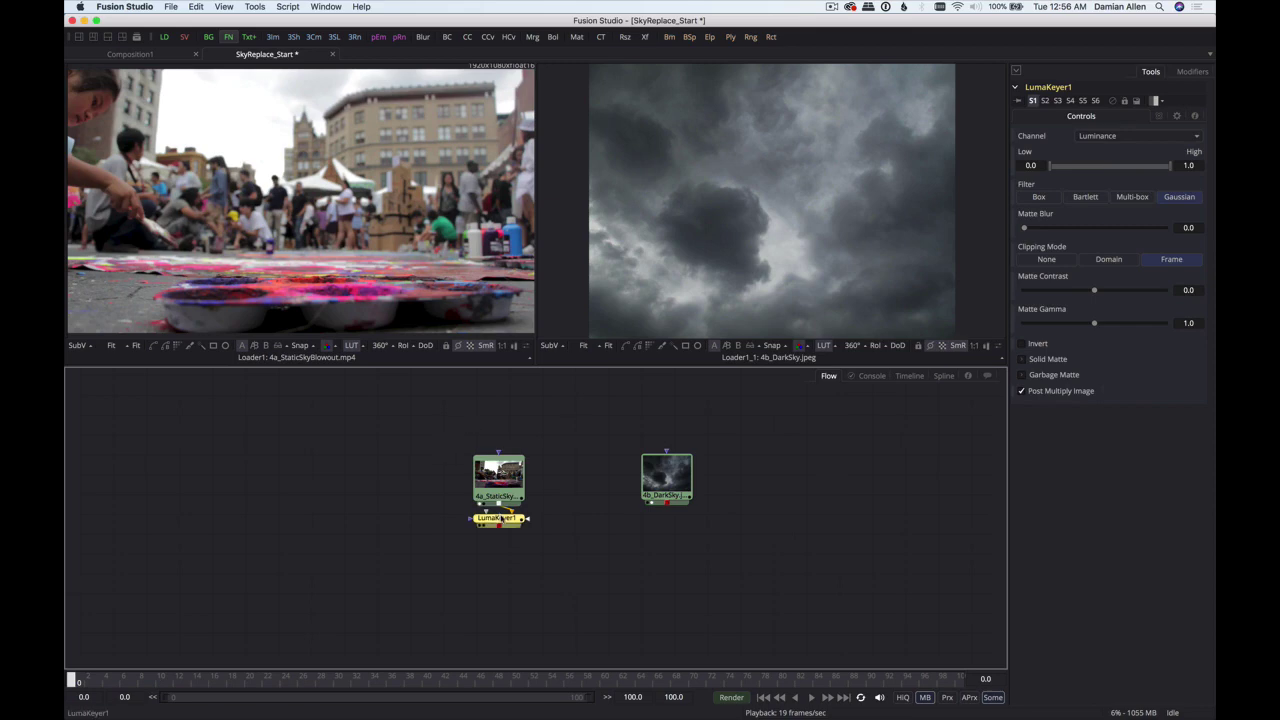
left_click_drag(498, 518, 484, 553)
key("1")
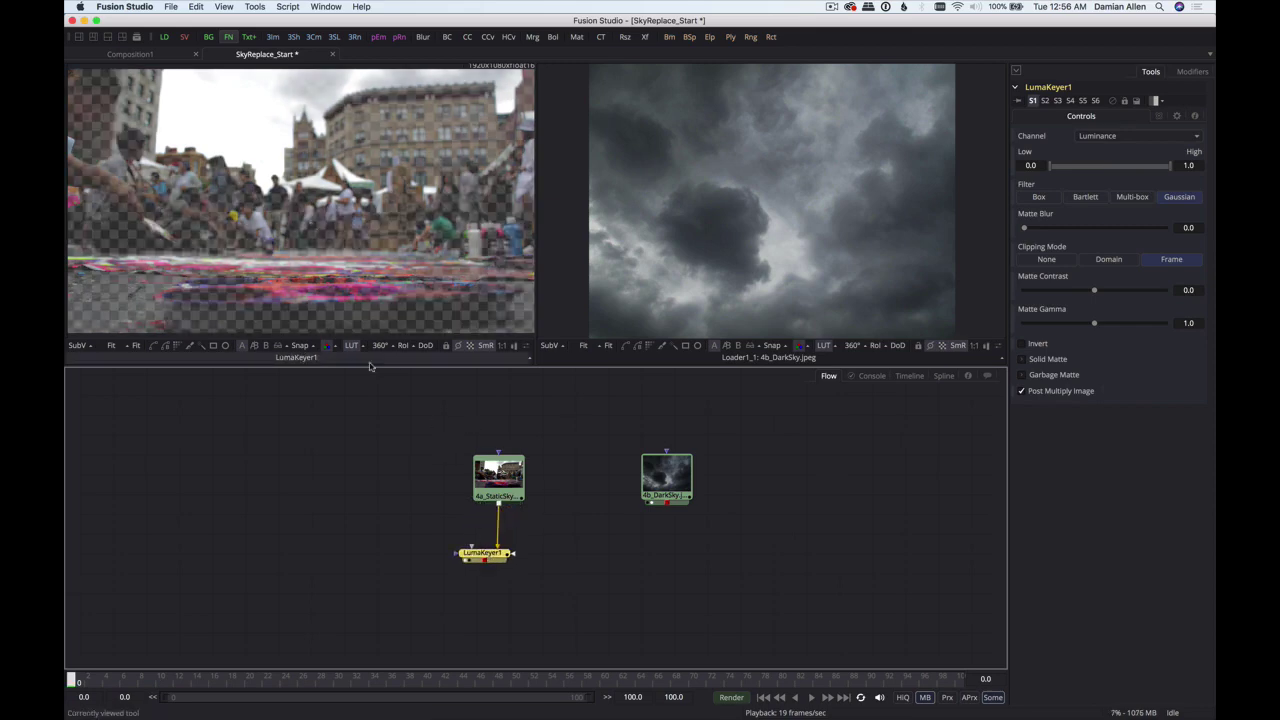
- Set the Luma Keyer's Low to 0.639 and High to 0.778 while viewing the alpha, and invert the matte
key("a")
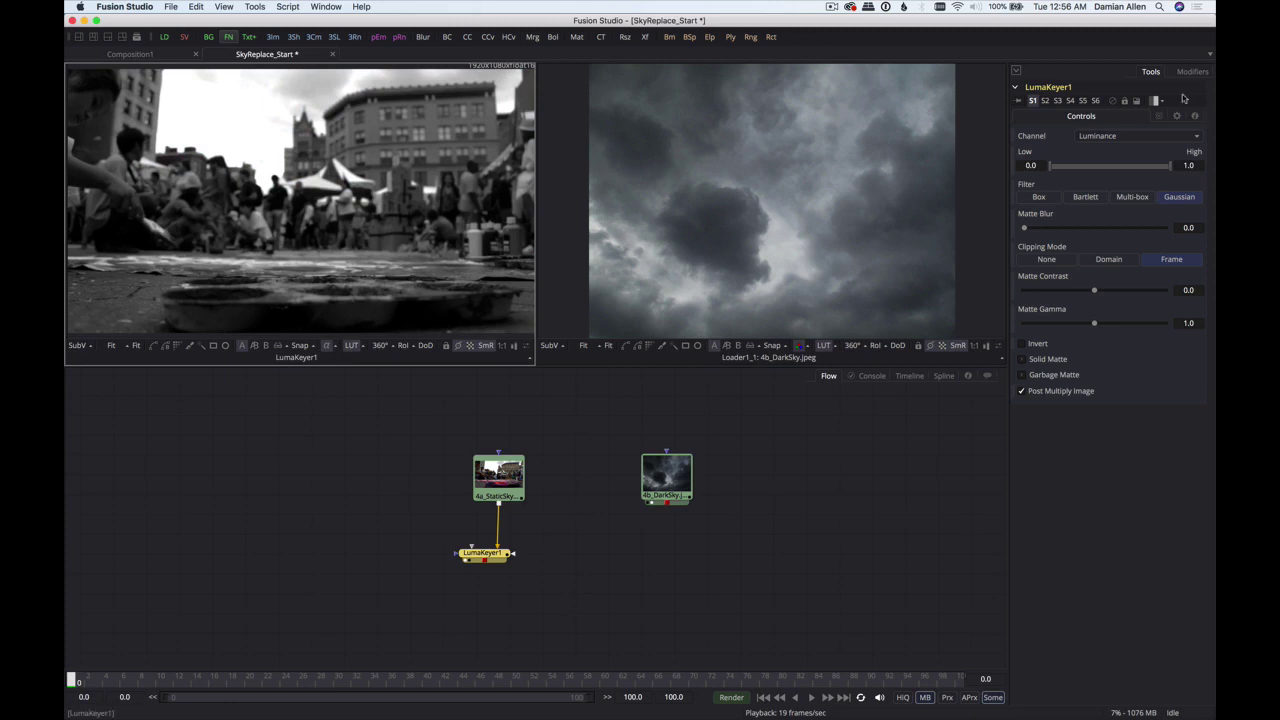
left_click_drag(1047, 165, 1147, 167)
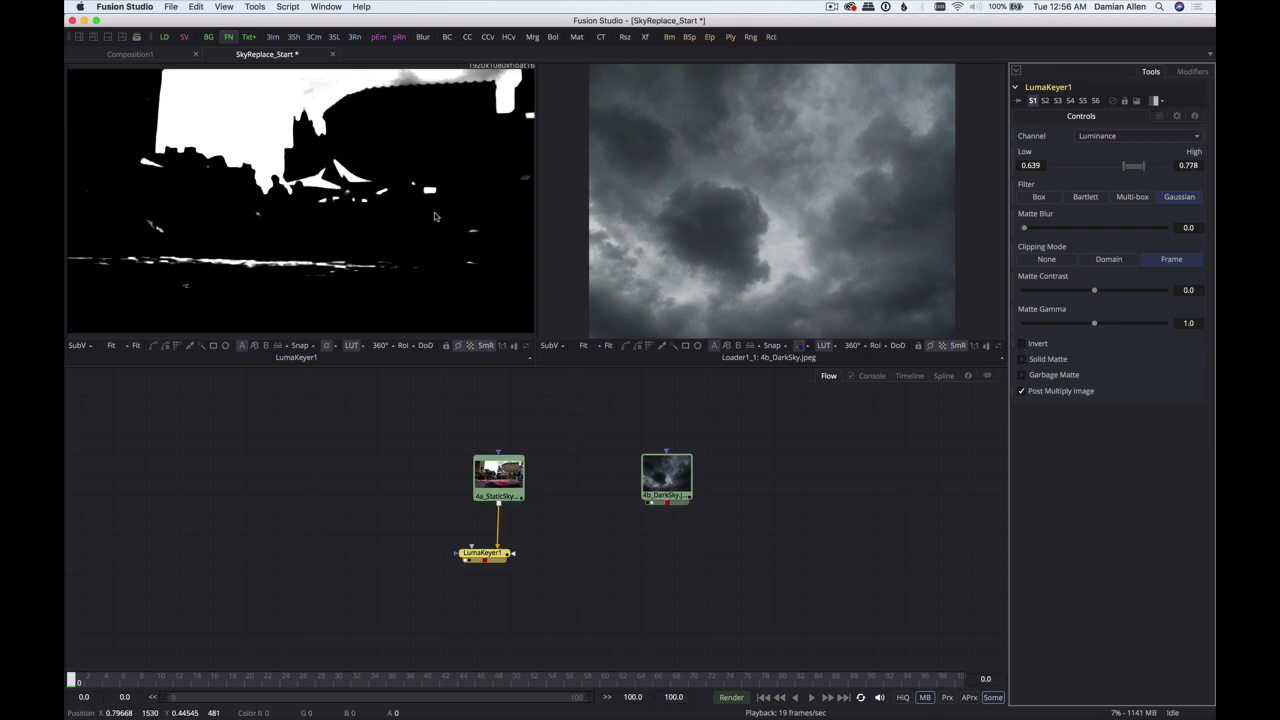
left_click(1023, 345)
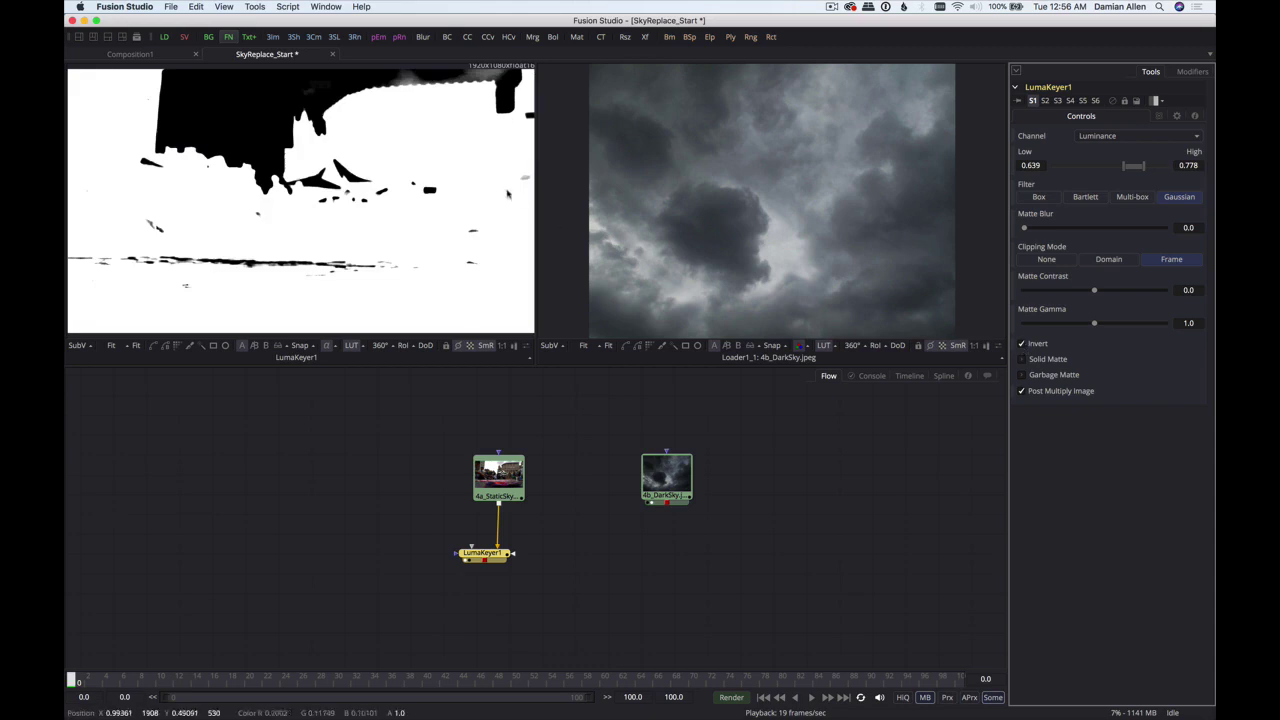
key("c")
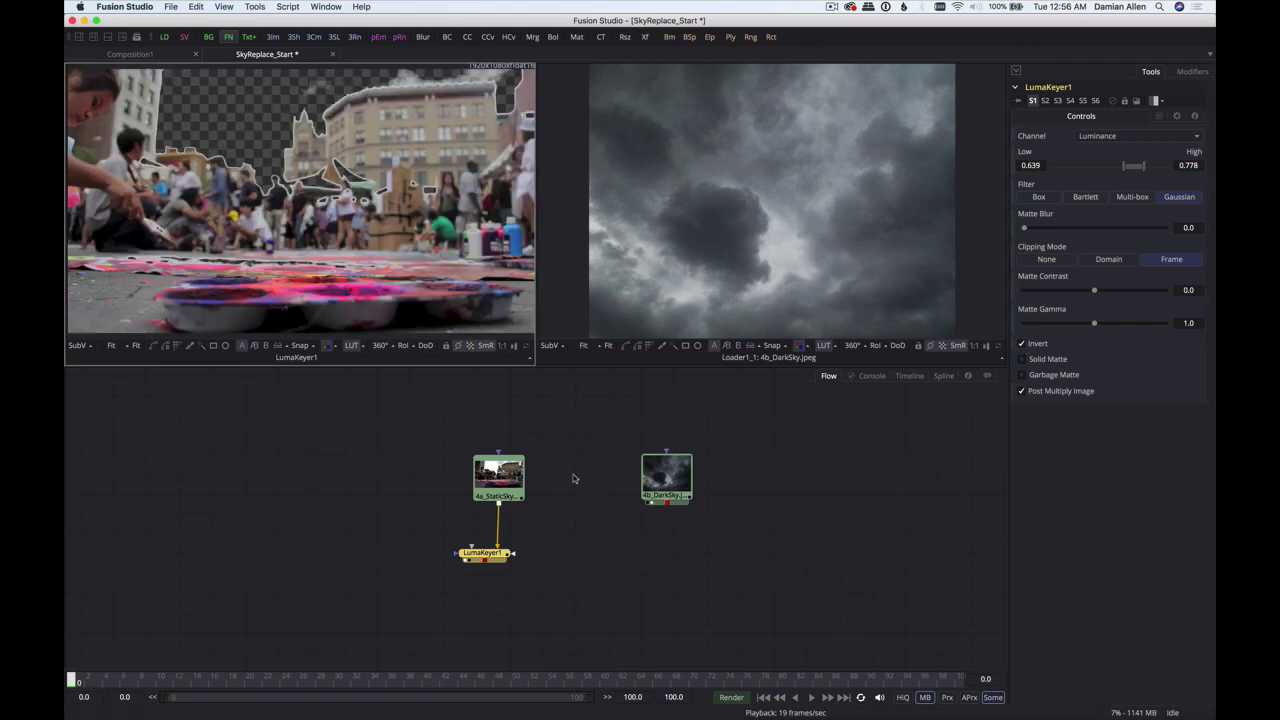
- Add a Resize after the 4b_DarkSky image and show the resized sky in the second viewer
left_click(684, 487)
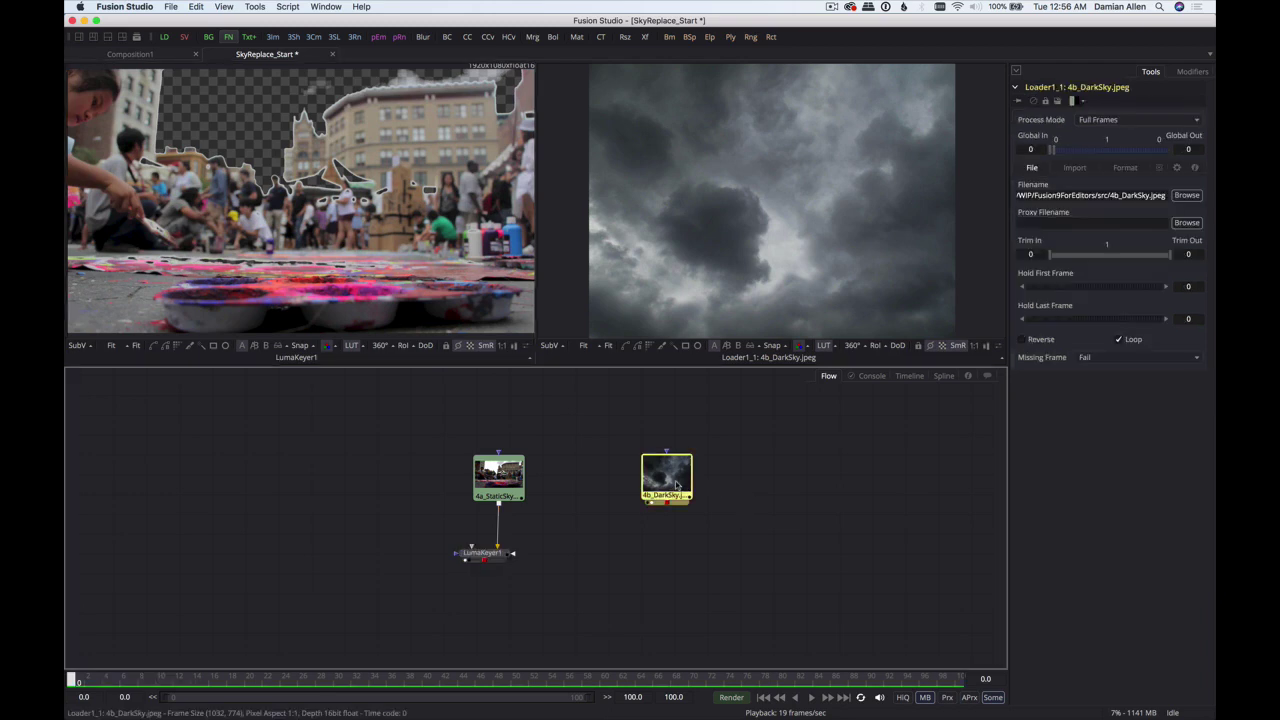
key("2")
mouse_move(665, 484)
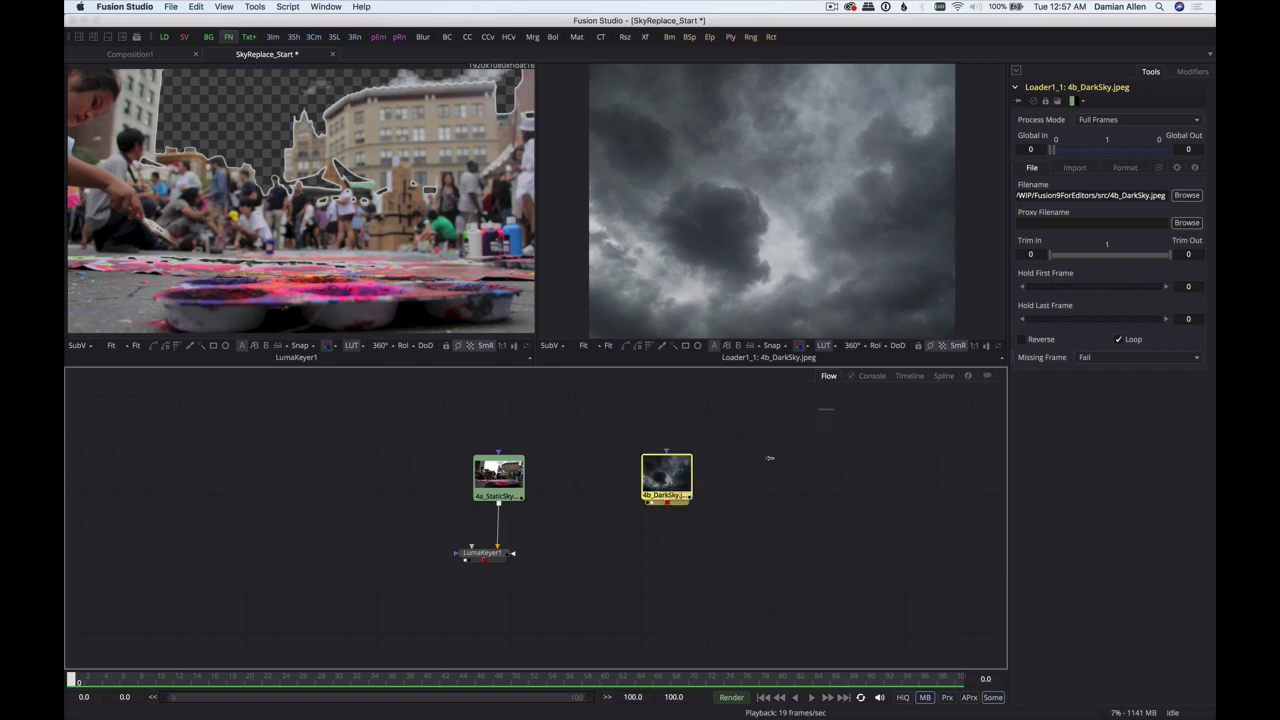
key("shift+space")
type("res")
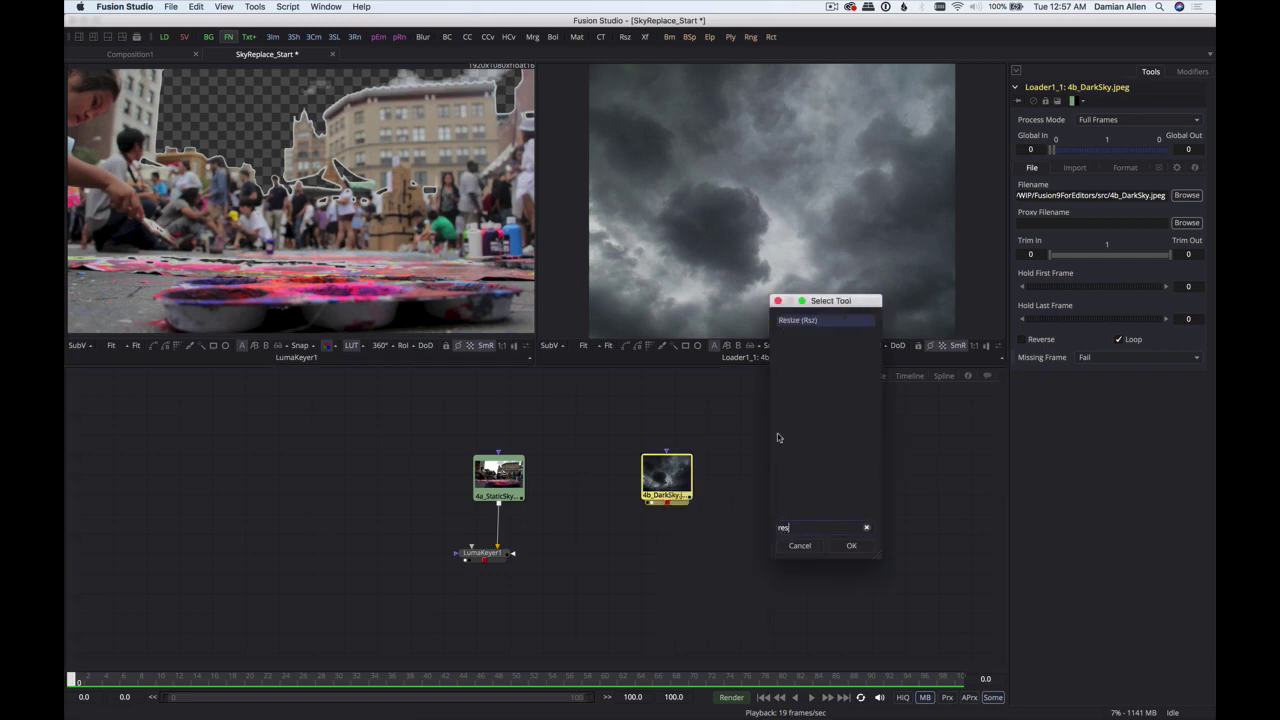
left_click(863, 546)
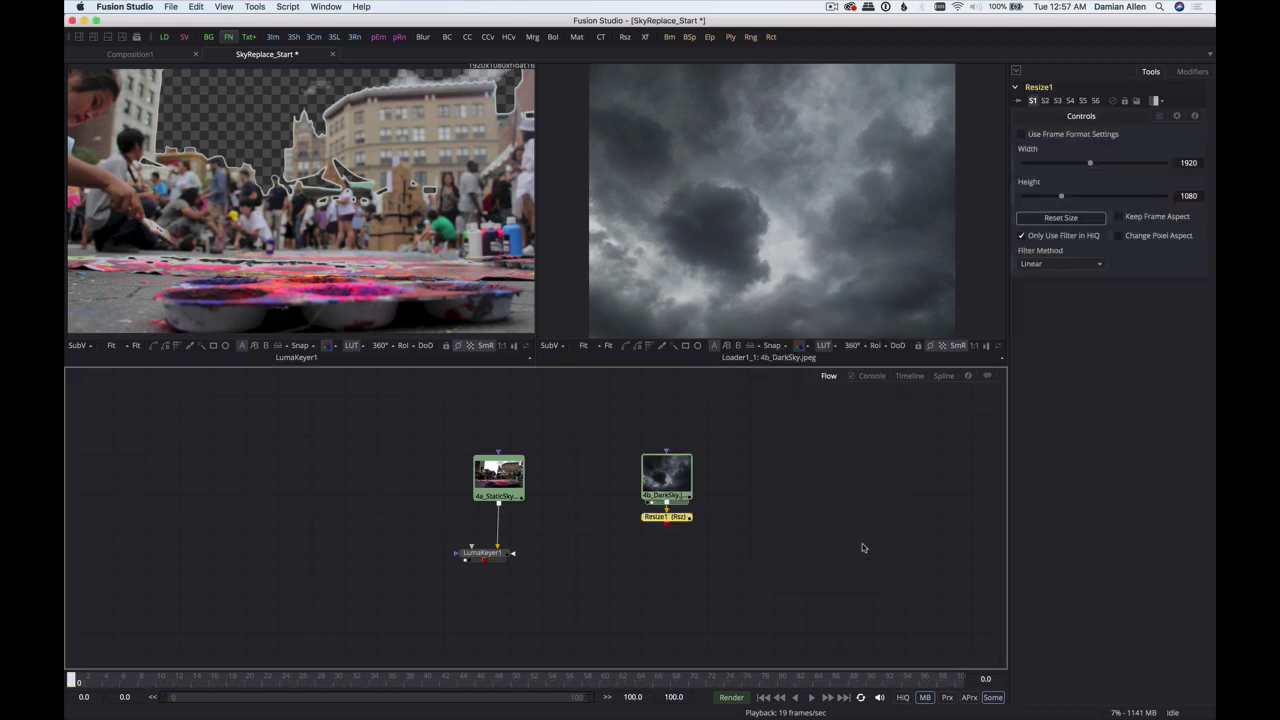
left_click_drag(671, 518, 676, 524)
key("2")
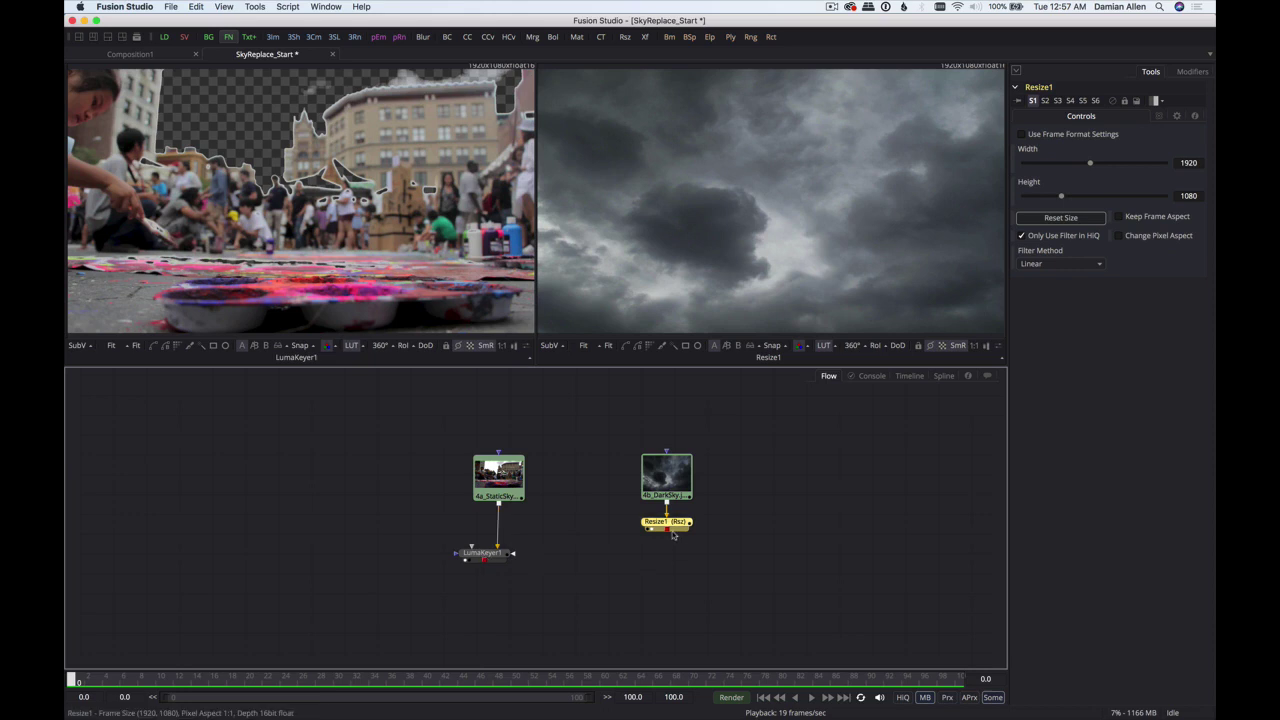
- Add a Merge after the Resize, connect the Luma Keyer as its foreground and show the composite in the second viewer
key("ctrl+space")
type("mer")
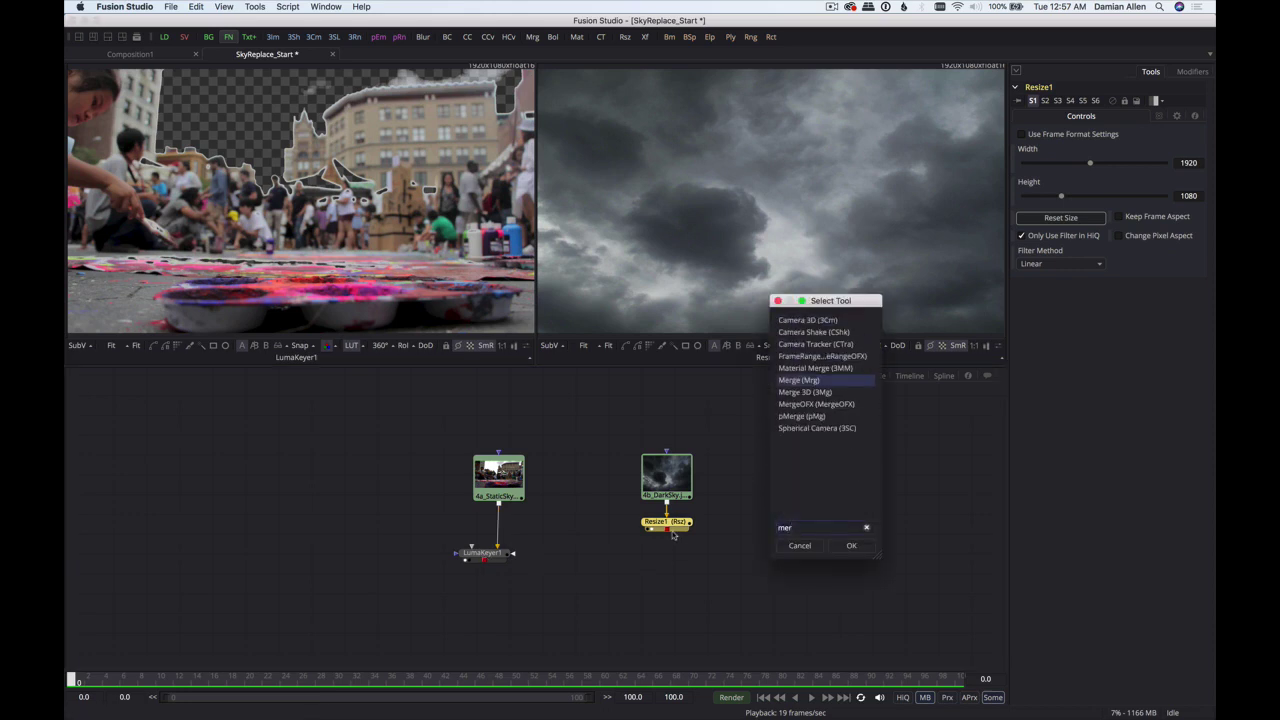
key("Return")
left_click_drag(672, 538, 645, 606)
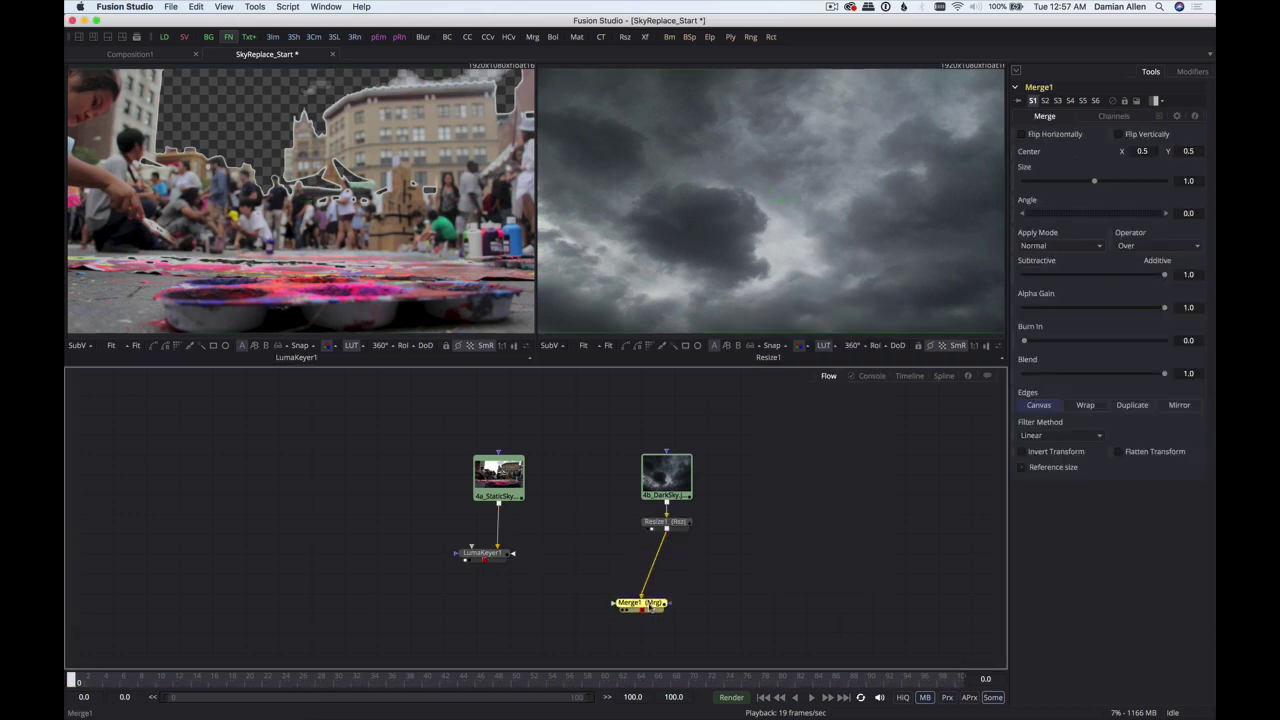
left_click_drag(484, 561, 766, 150)
left_click(651, 616)
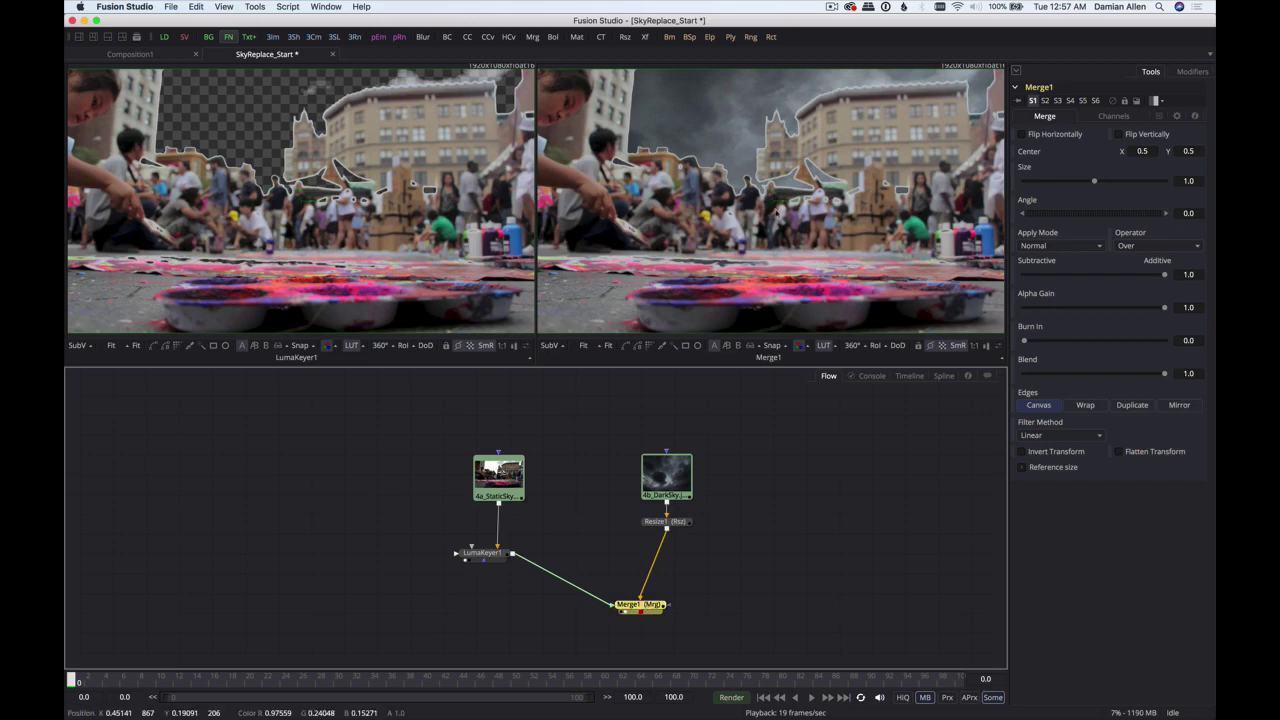
- Examine the keyed edges around the people, buildings and tower in the merged composite
scroll(768, 200, "up", 3)
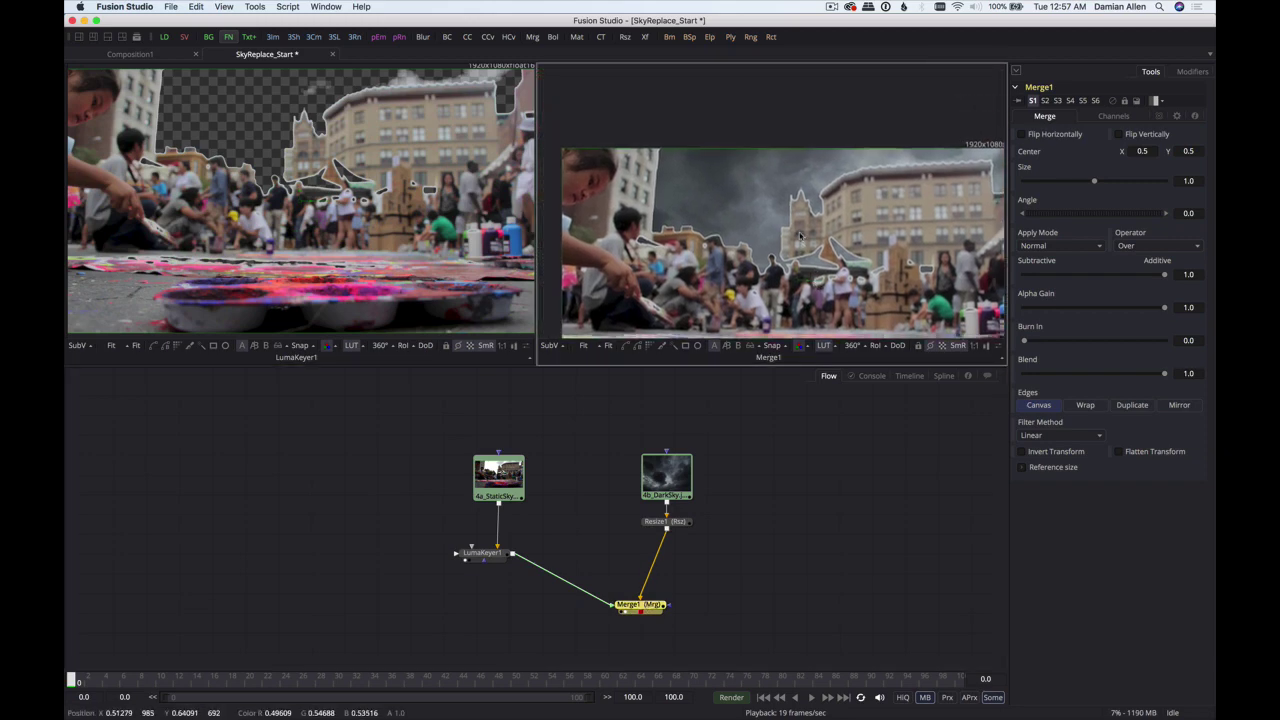
scroll(771, 262, "up", 1)
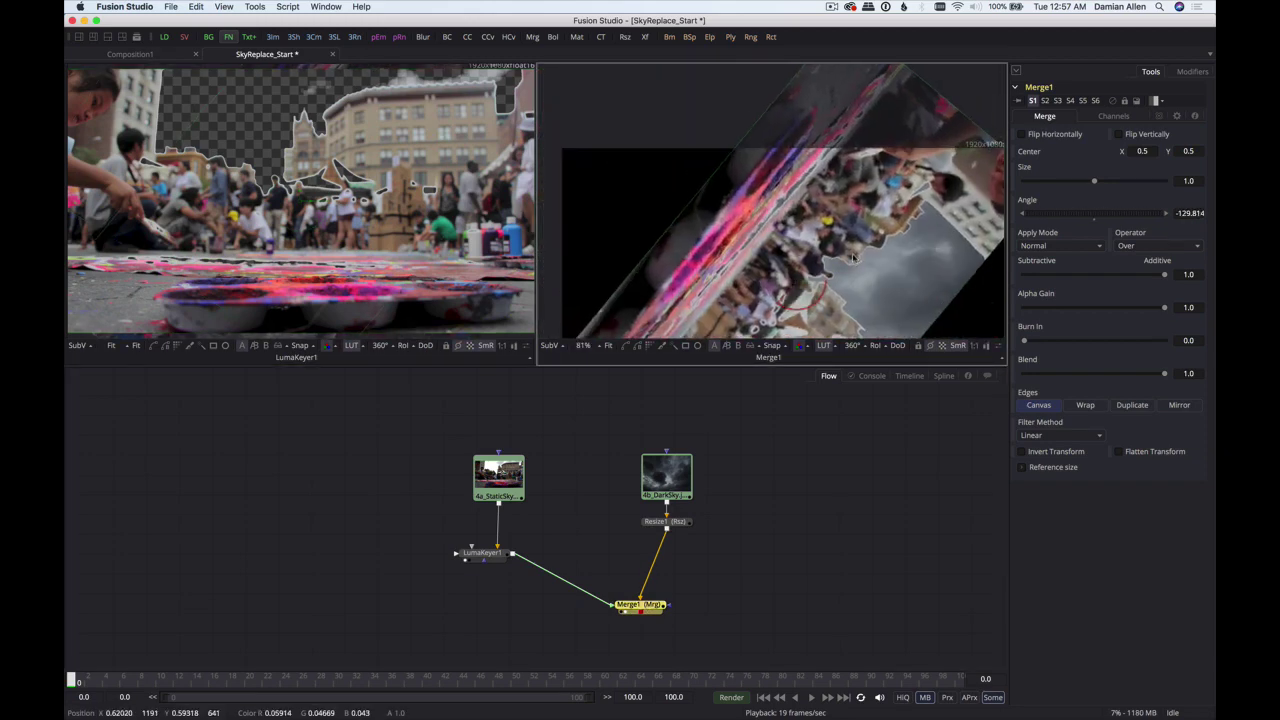
scroll(779, 151, "up", 3)
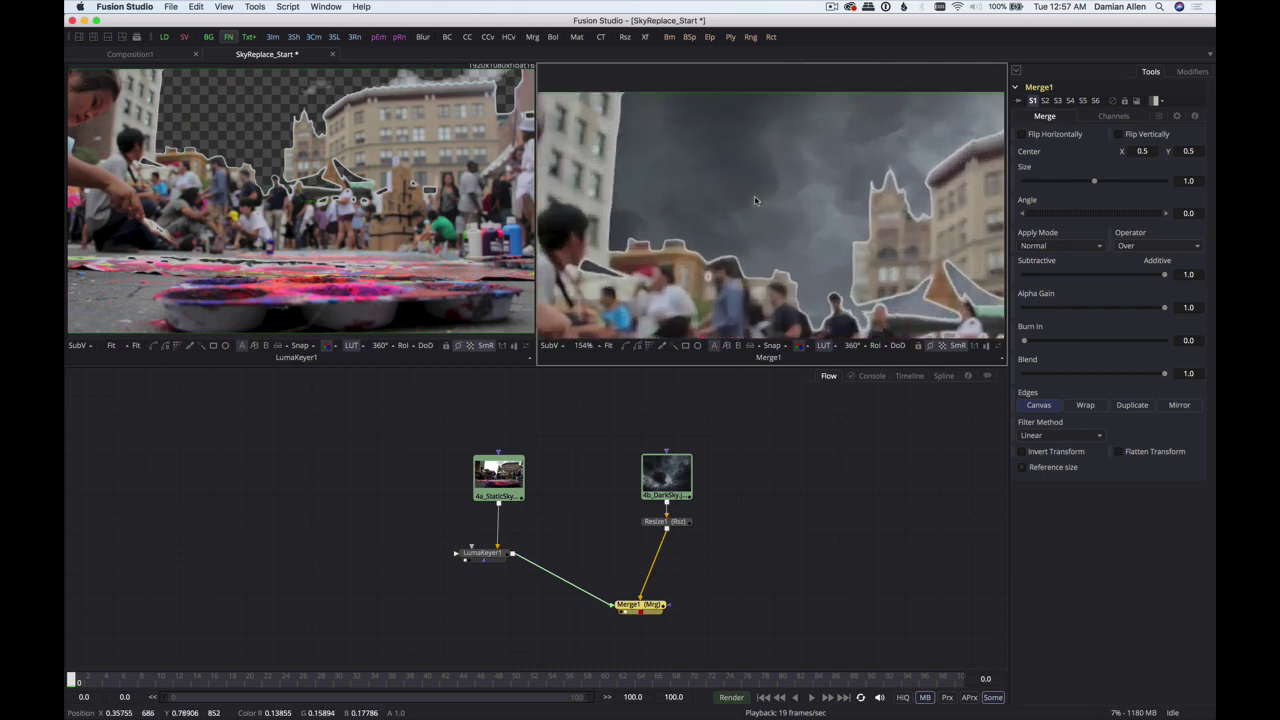
scroll(779, 154, "up", 3)
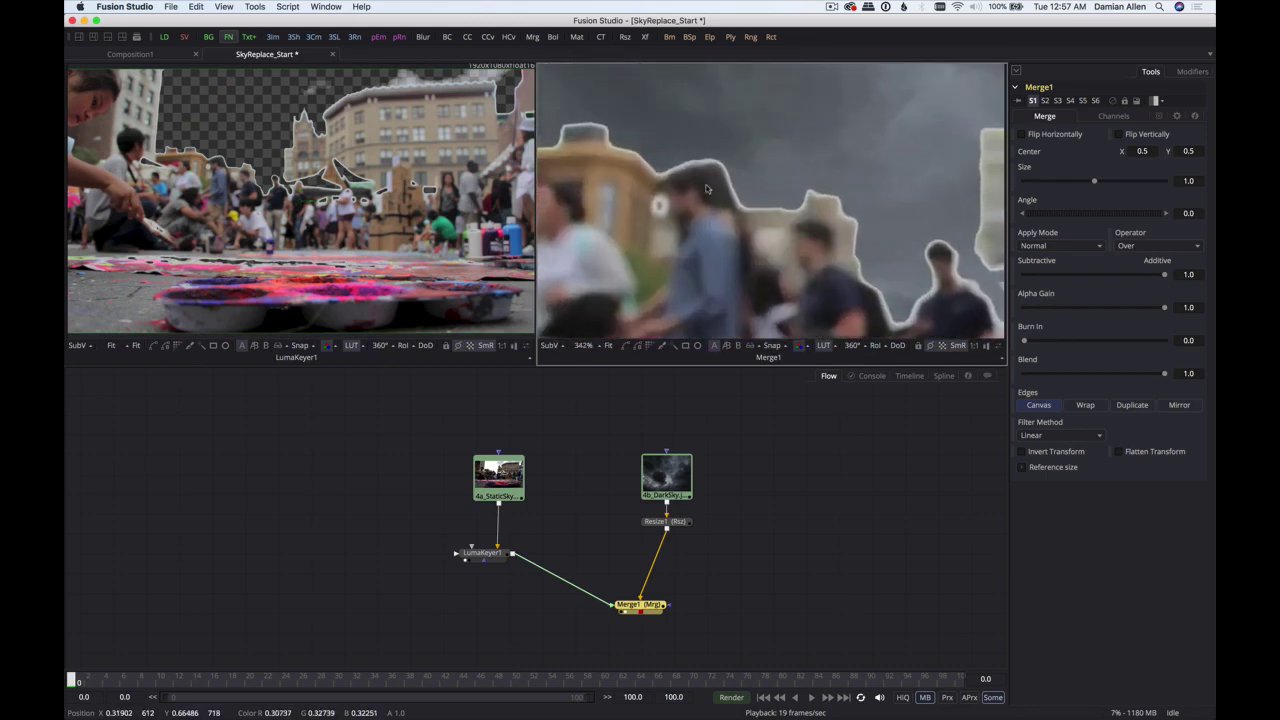
scroll(884, 260, "up", 2)
scroll(845, 212, "down", 3)
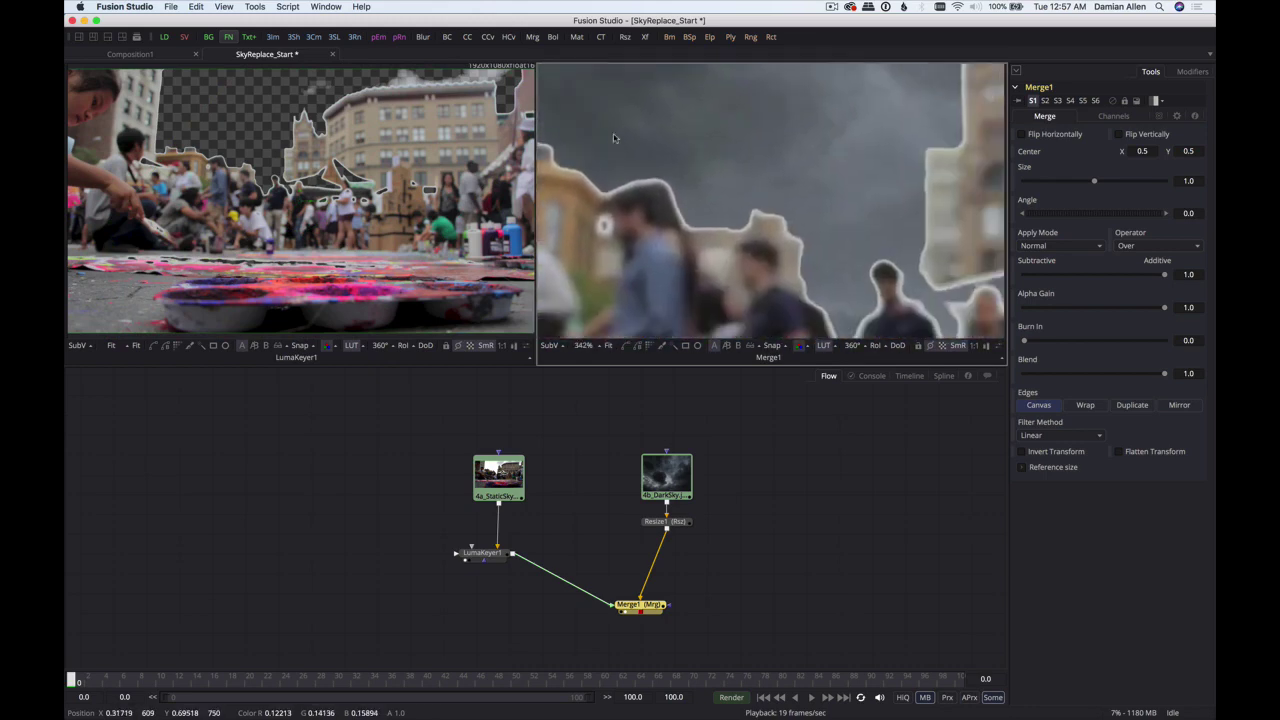
scroll(845, 212, "right", 3)
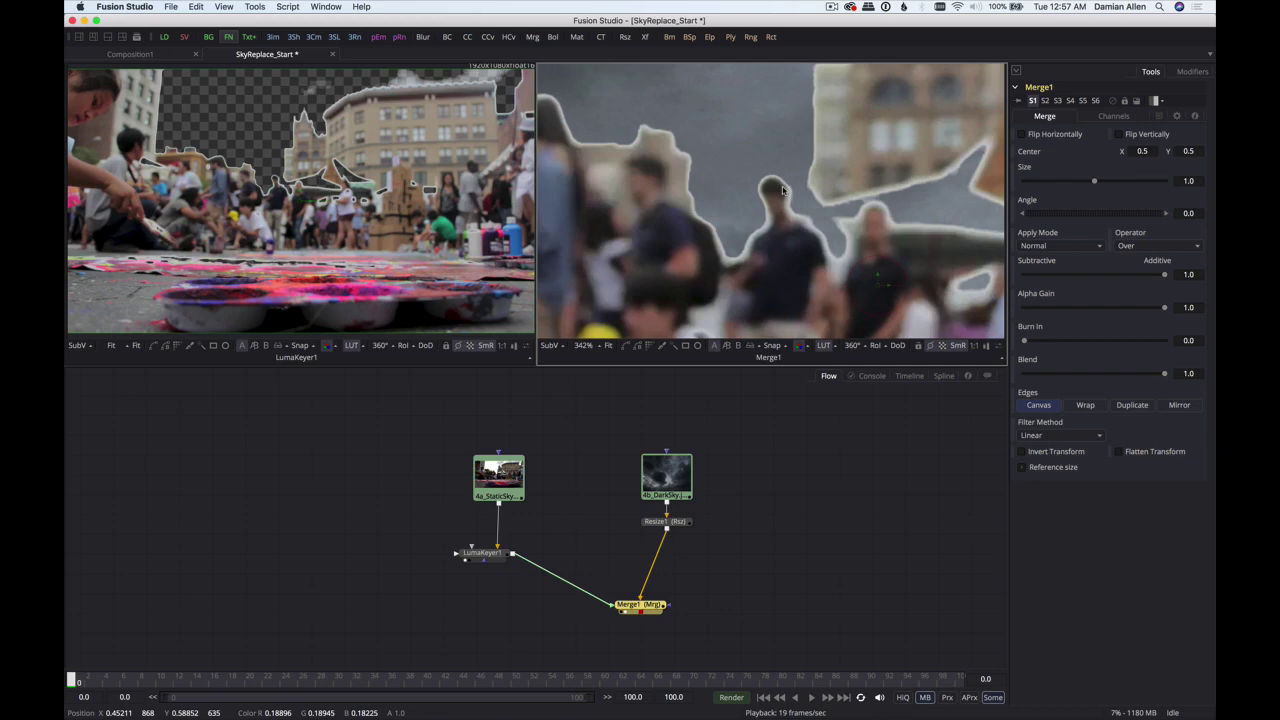
scroll(783, 150, "up", 5)
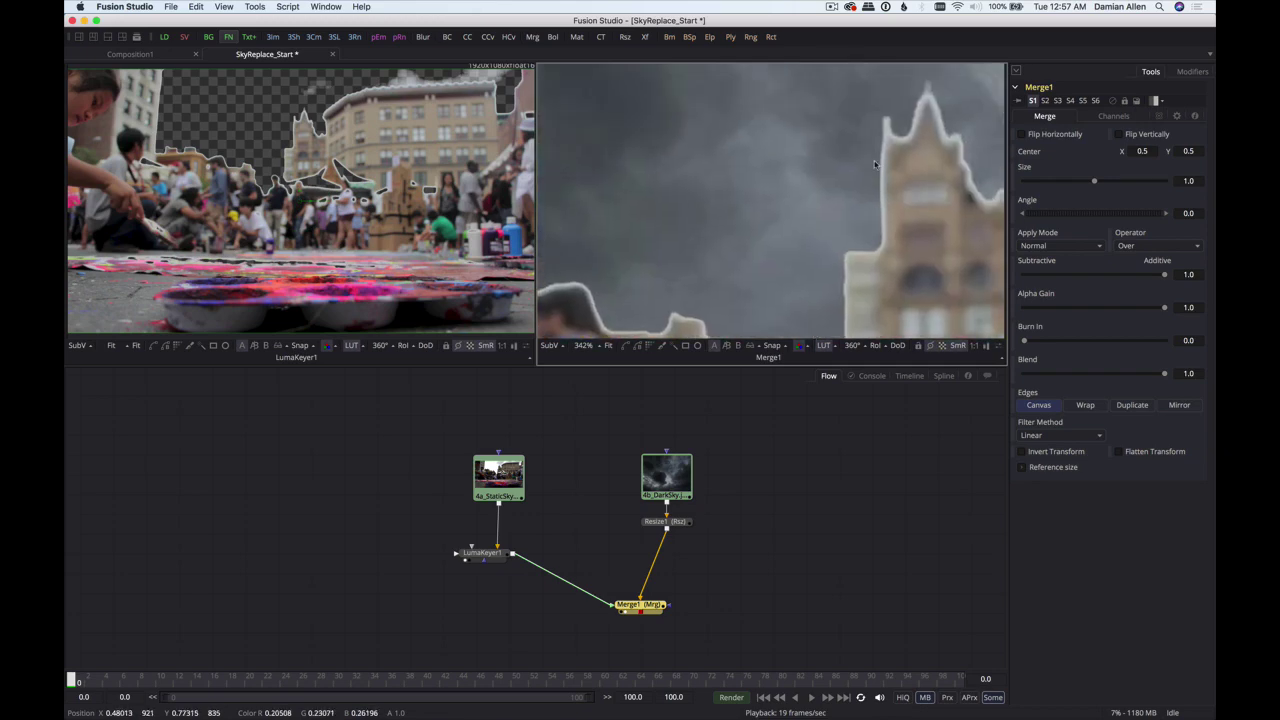
scroll(874, 163, "down", 8)
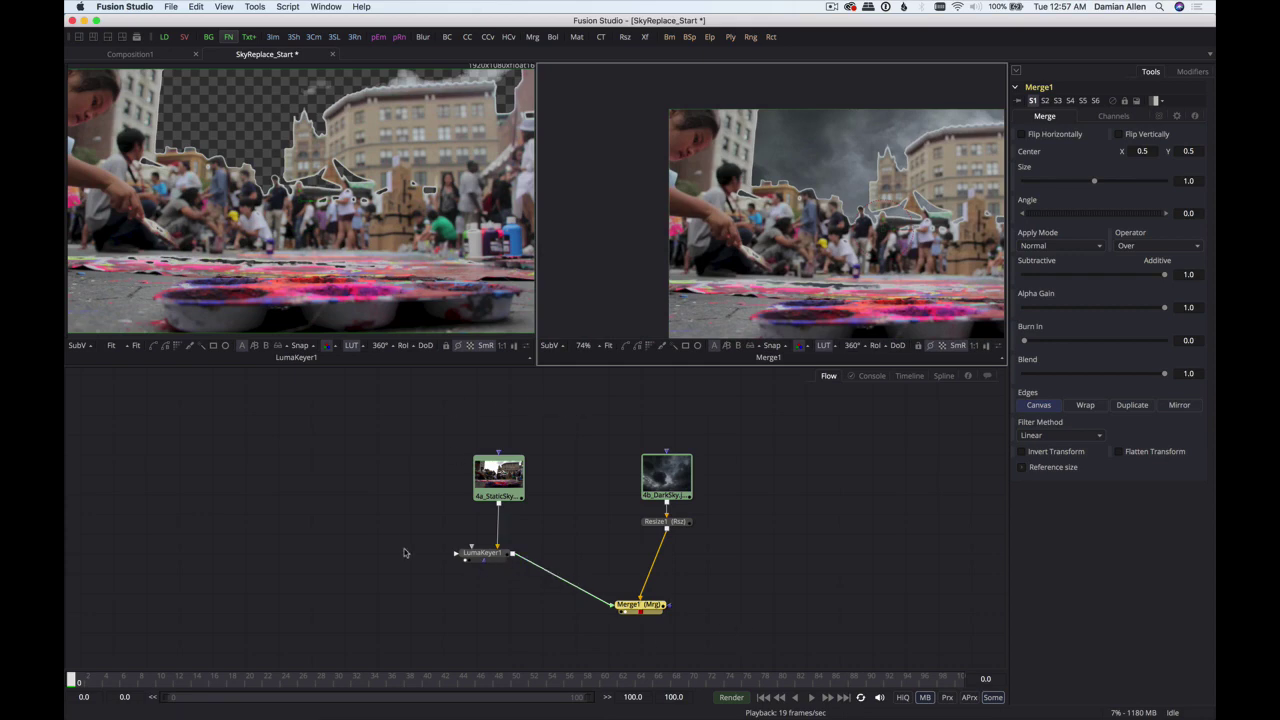
- Delete the Luma Keyer and the Merge from the flow, keeping the Resize on the dark sky
left_click_drag(403, 538, 522, 598)
key("Delete")
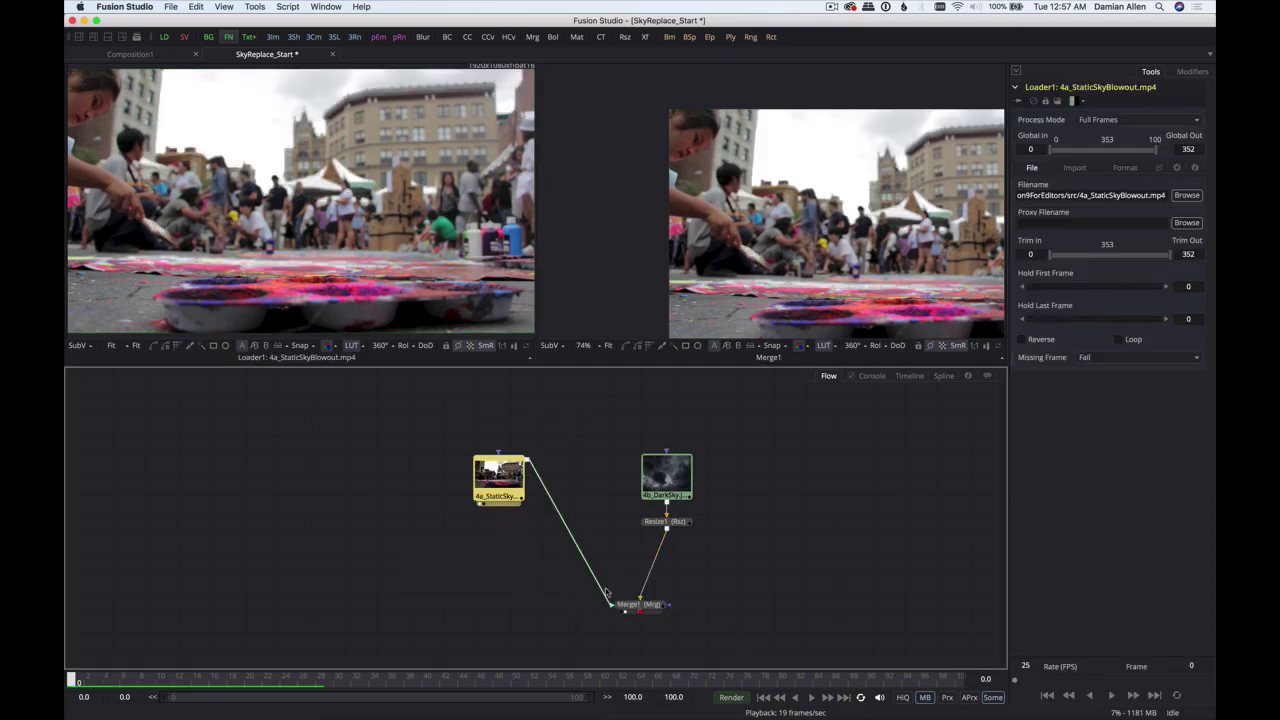
left_click_drag(614, 604, 570, 603)
key("Delete")
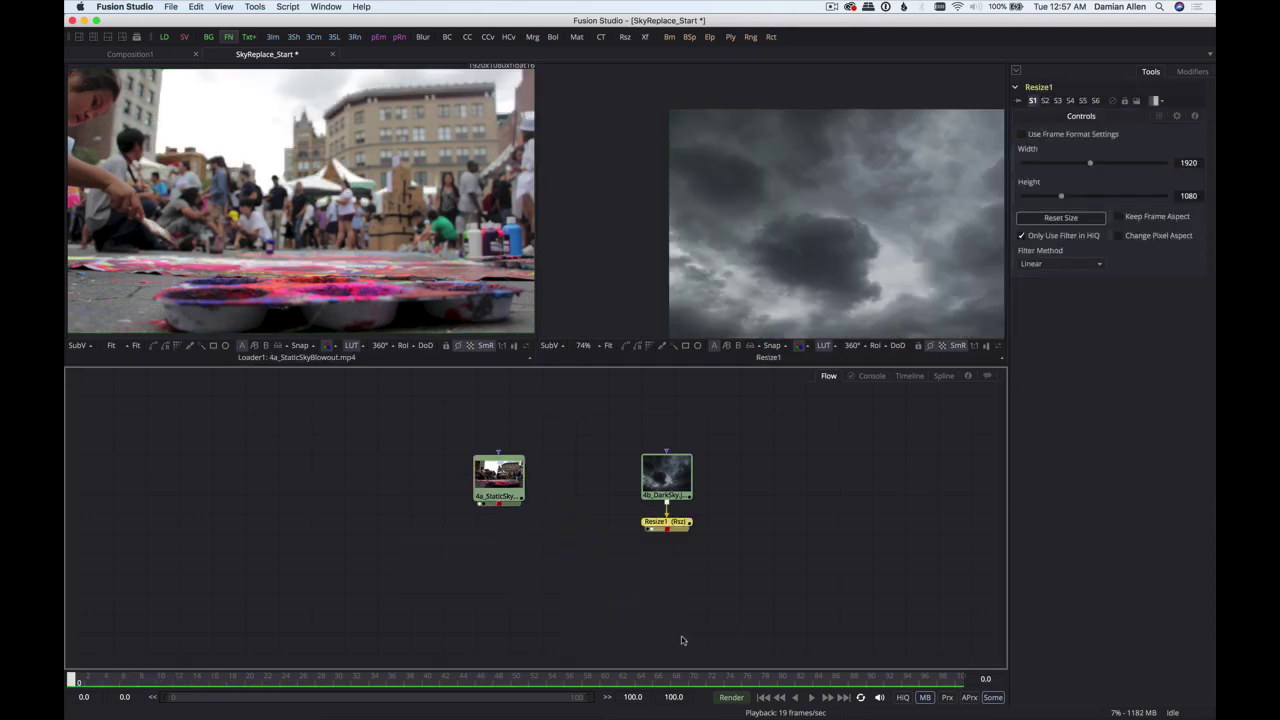
- Show the 4a_StaticSkyBlowout clip in the first viewer for a closer look at its blown-out sky
key("1")
left_click(498, 478)
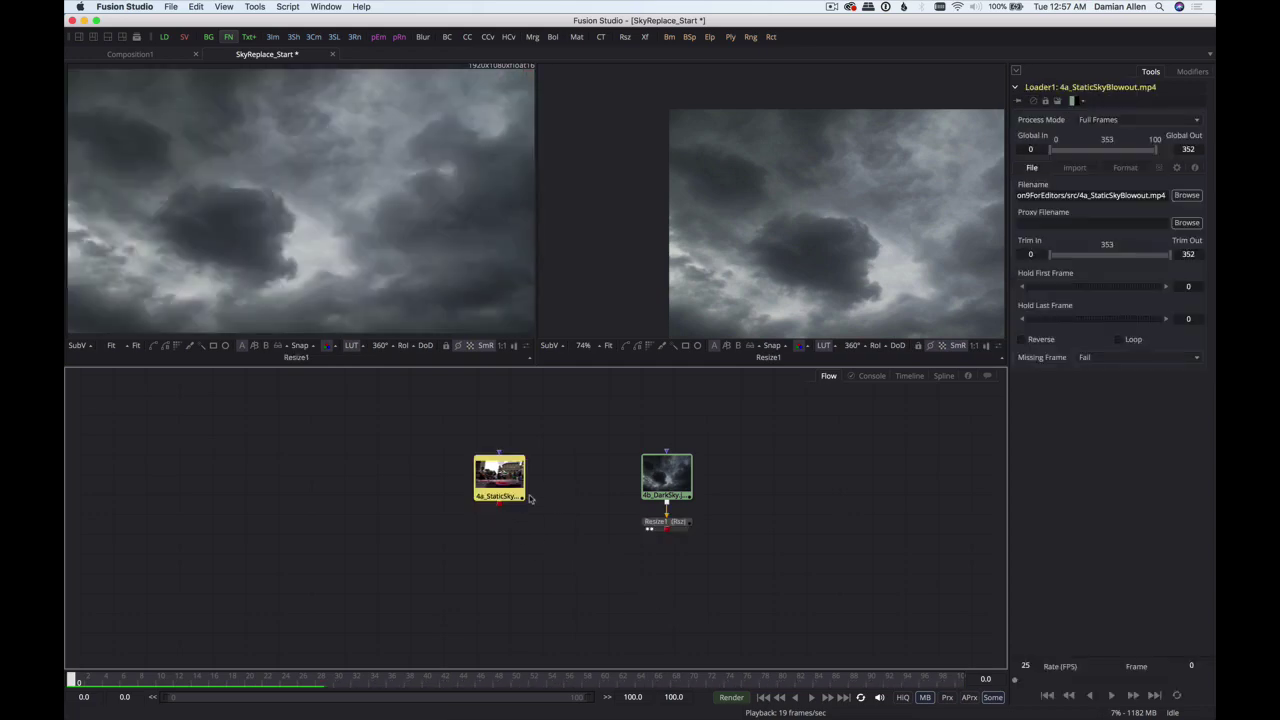
key("1")
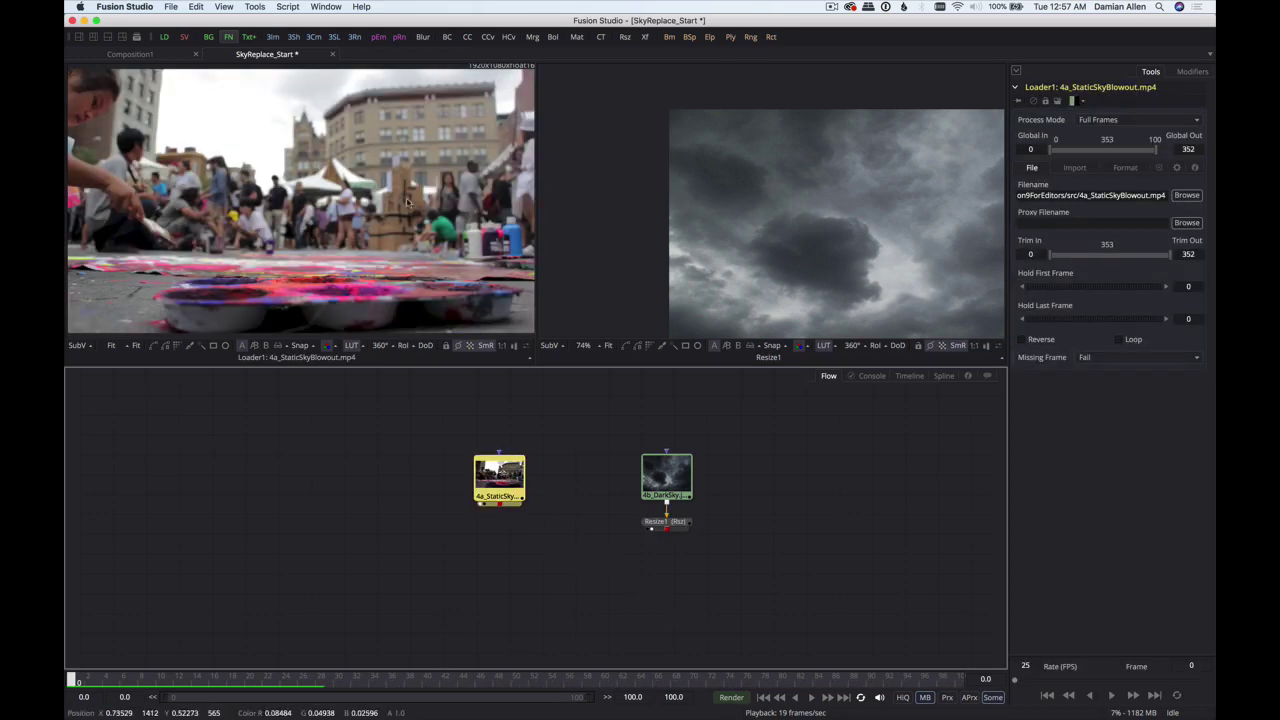
scroll(355, 192, "up", 2)
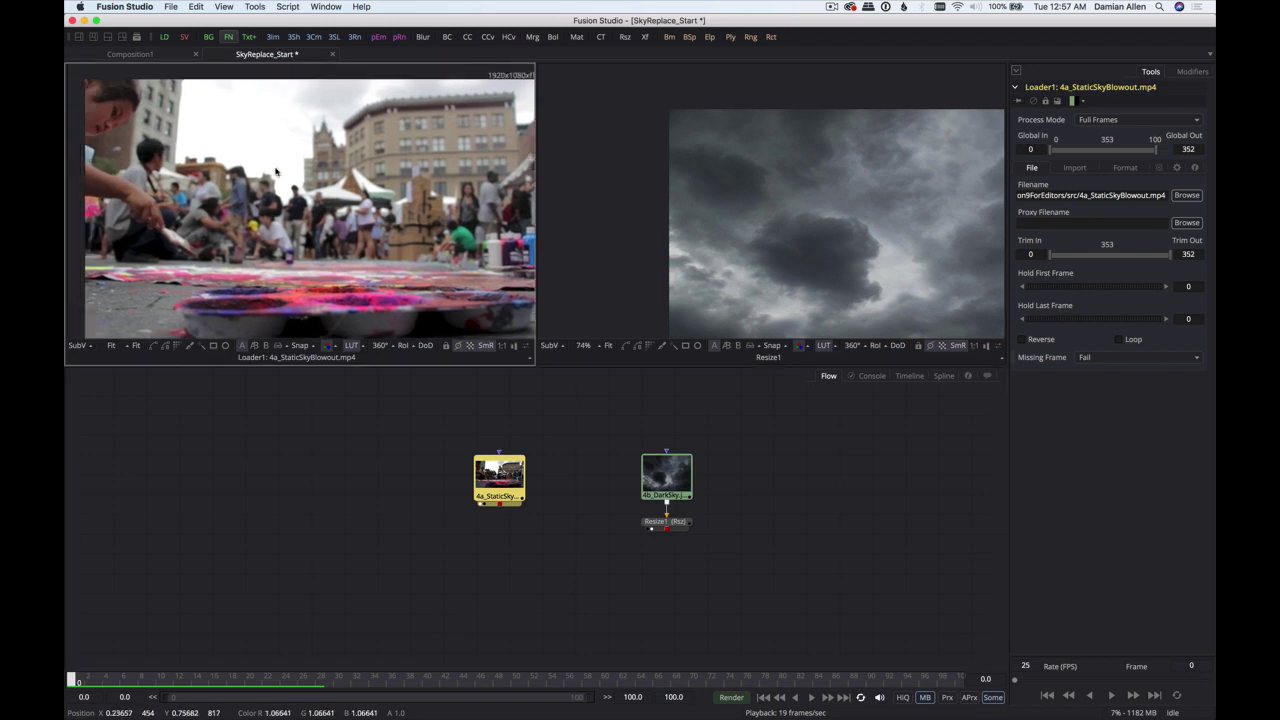
- Add a Polygon mask node, move it away from the 4a_StaticSkyBlowout clip and remove its connection to the clip
scroll(290, 168, "up", 3)
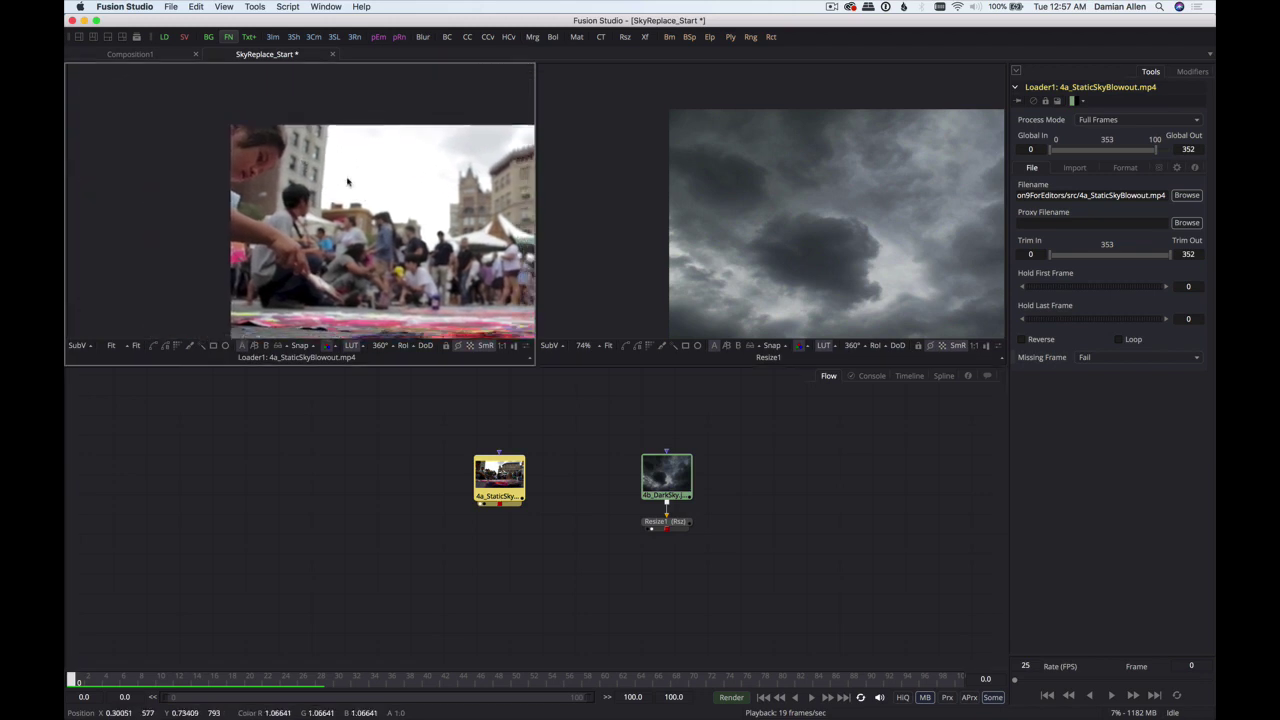
scroll(280, 163, "up", 2)
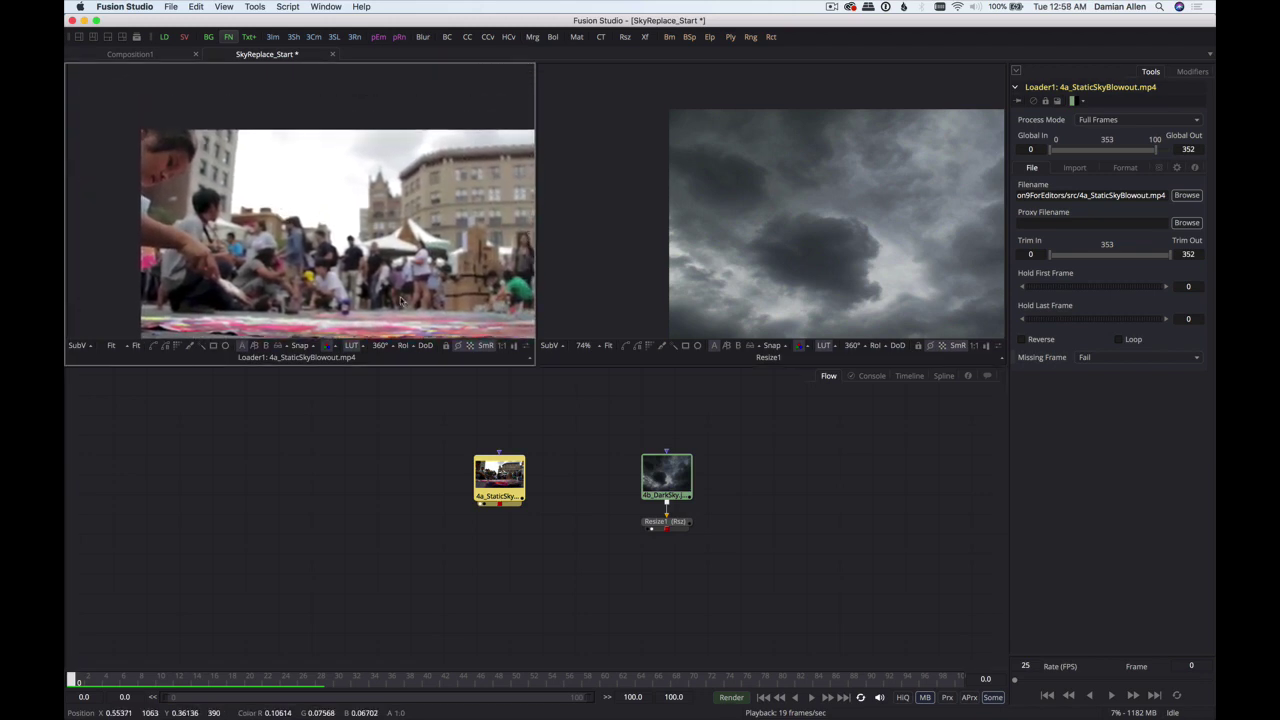
left_click(251, 475)
key("shift+space")
type("pol")
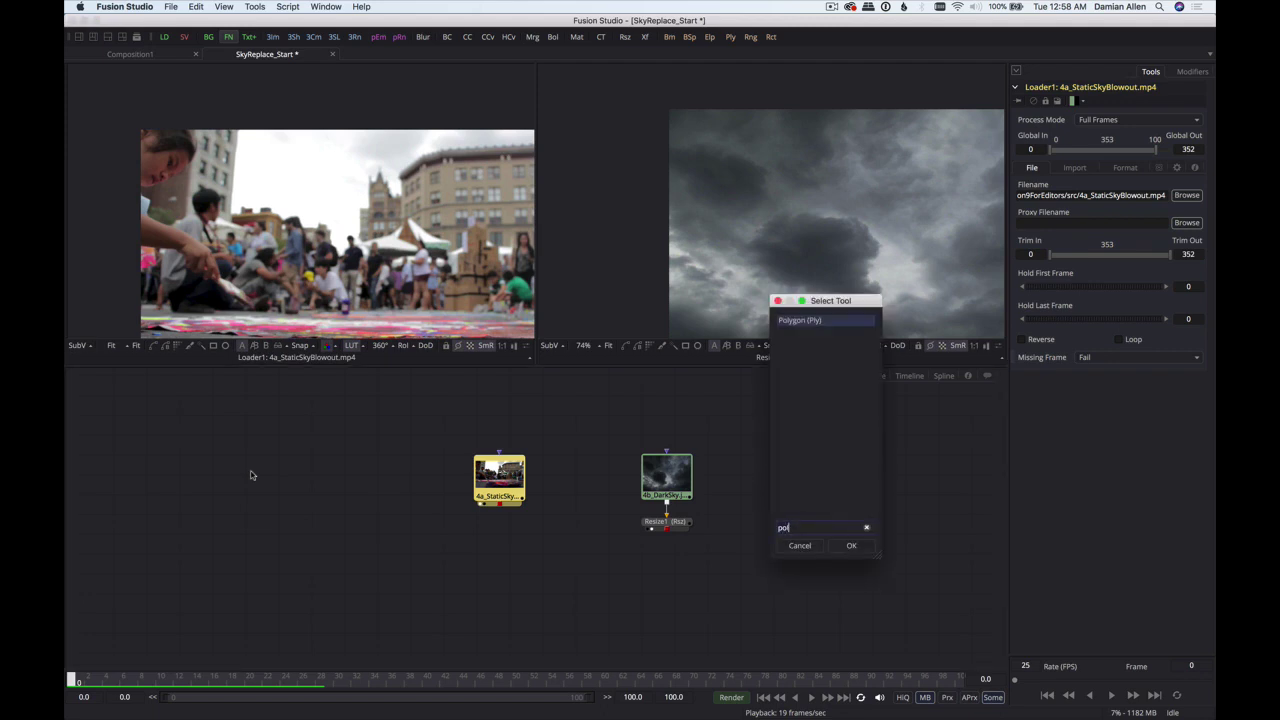
key("Return")
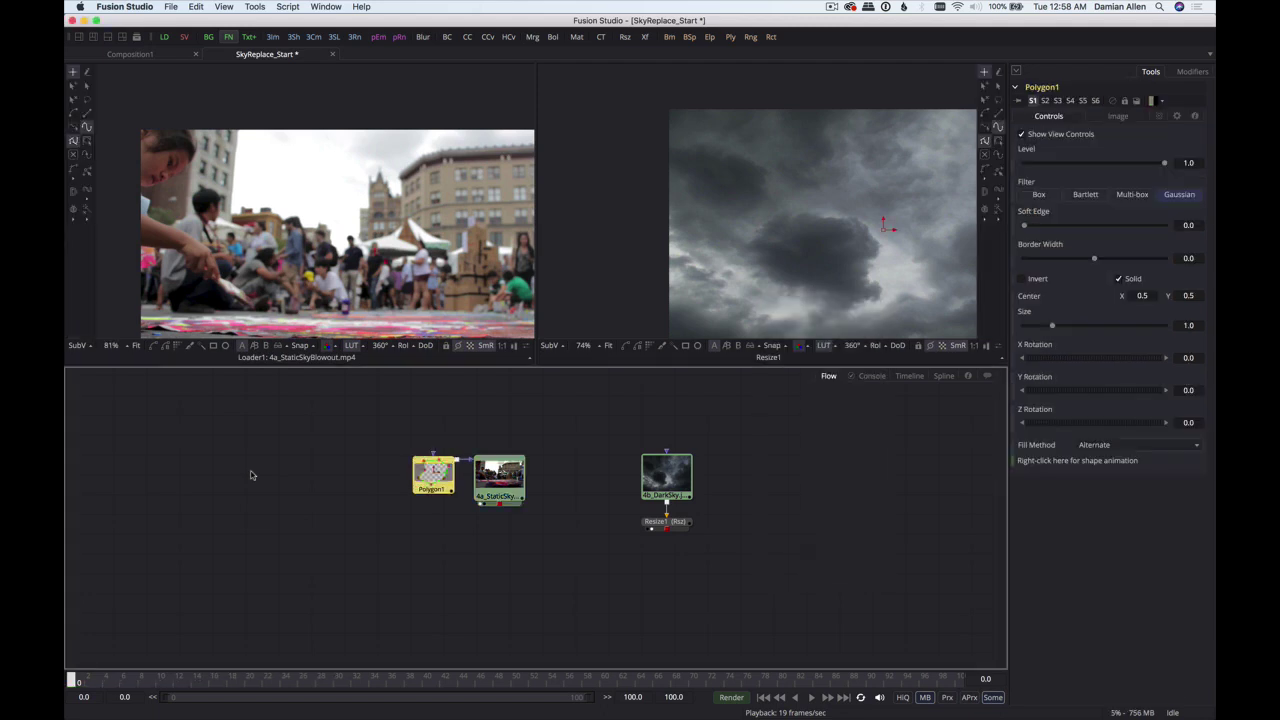
left_click_drag(433, 472, 352, 472)
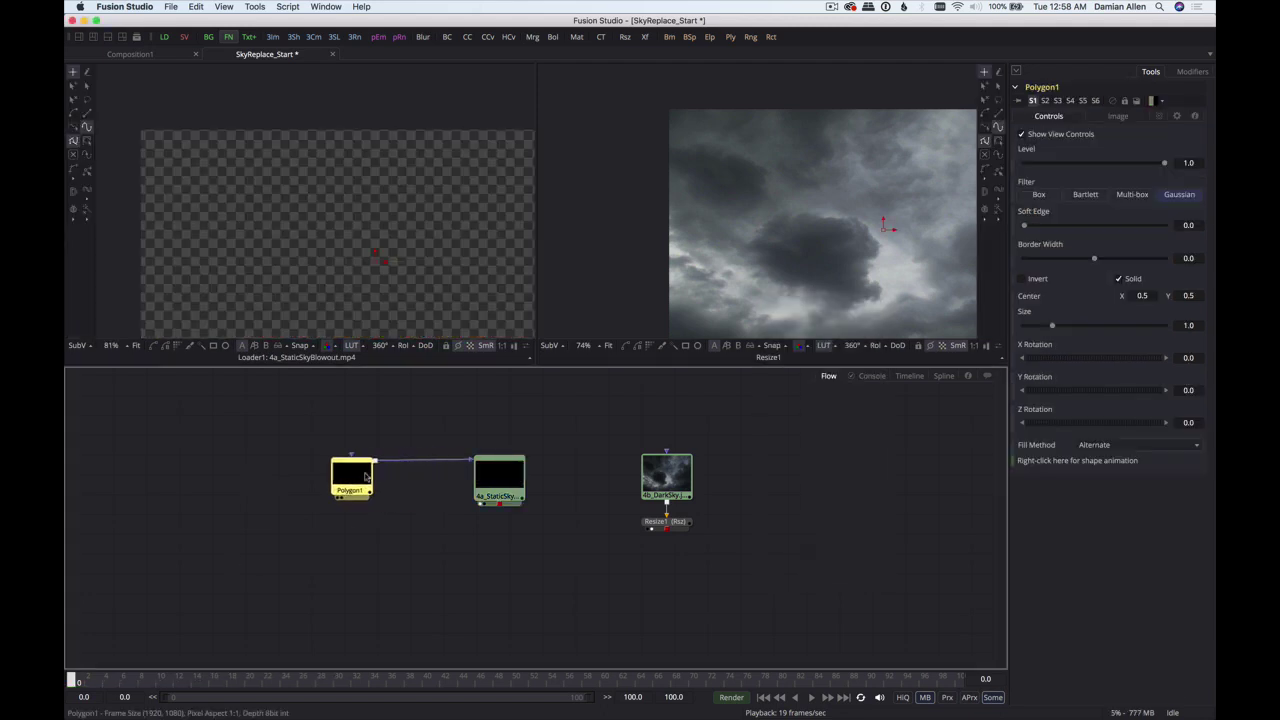
left_click(418, 462)
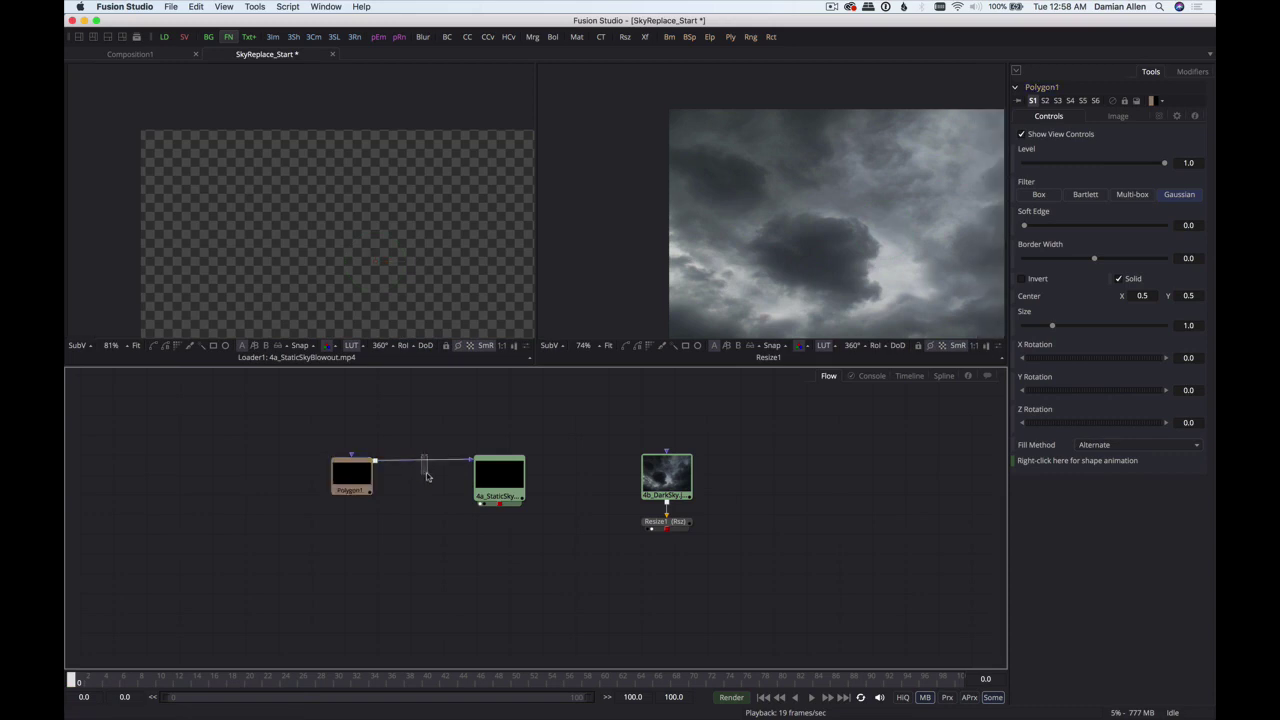
key("Delete")
left_click(513, 489)
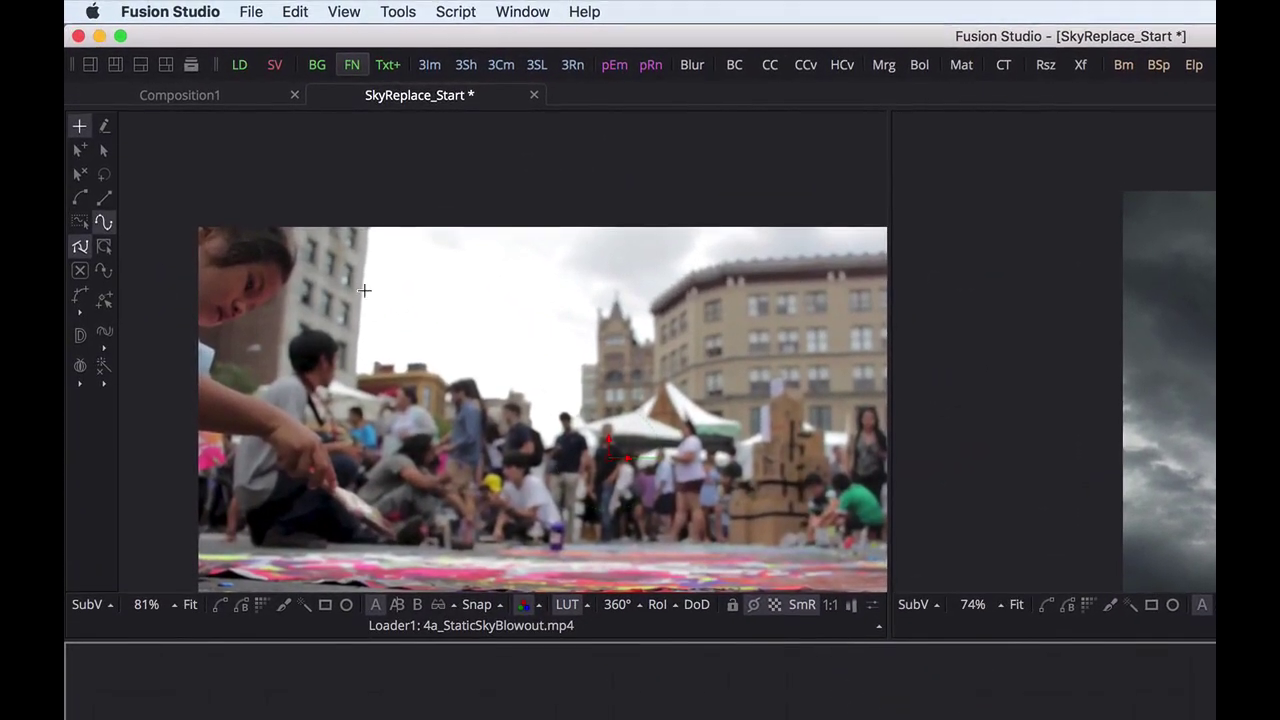
- Trace the polygon from above the frame down the first building's edge, then along the low rooftops and standing people to the tower's base
left_click(366, 211)
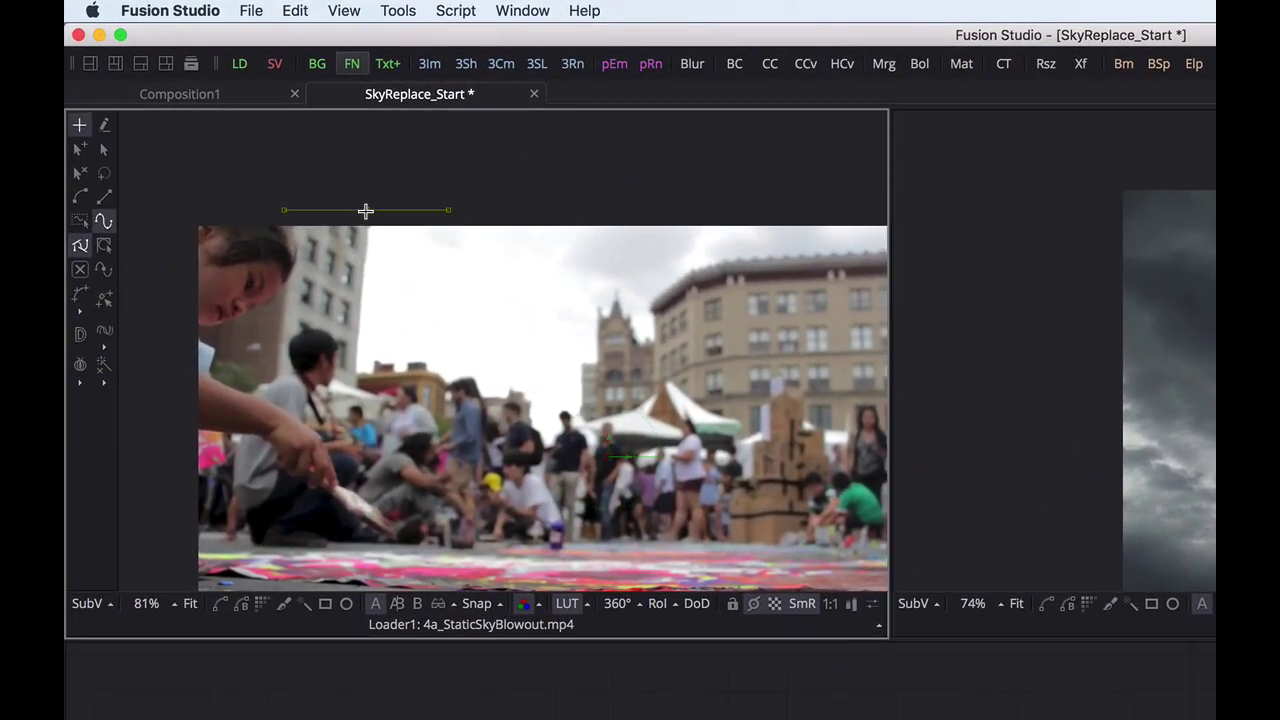
left_click(348, 386)
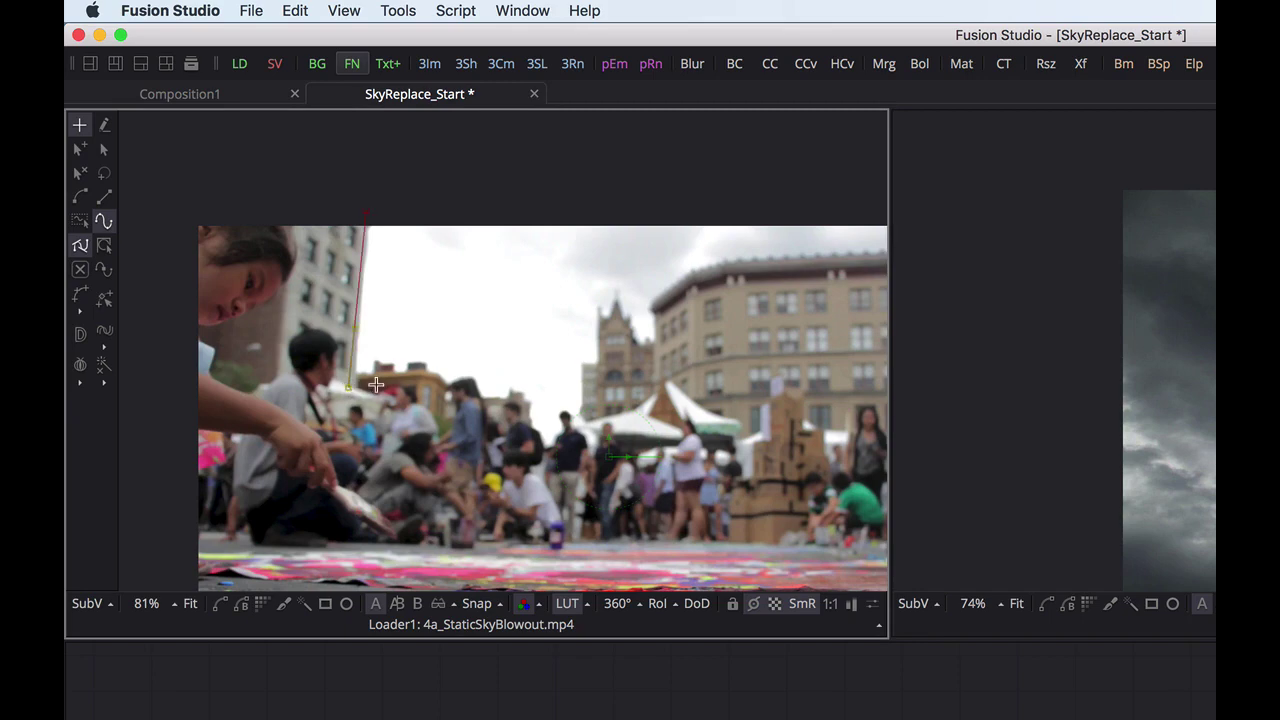
left_click(431, 384)
left_click(440, 404)
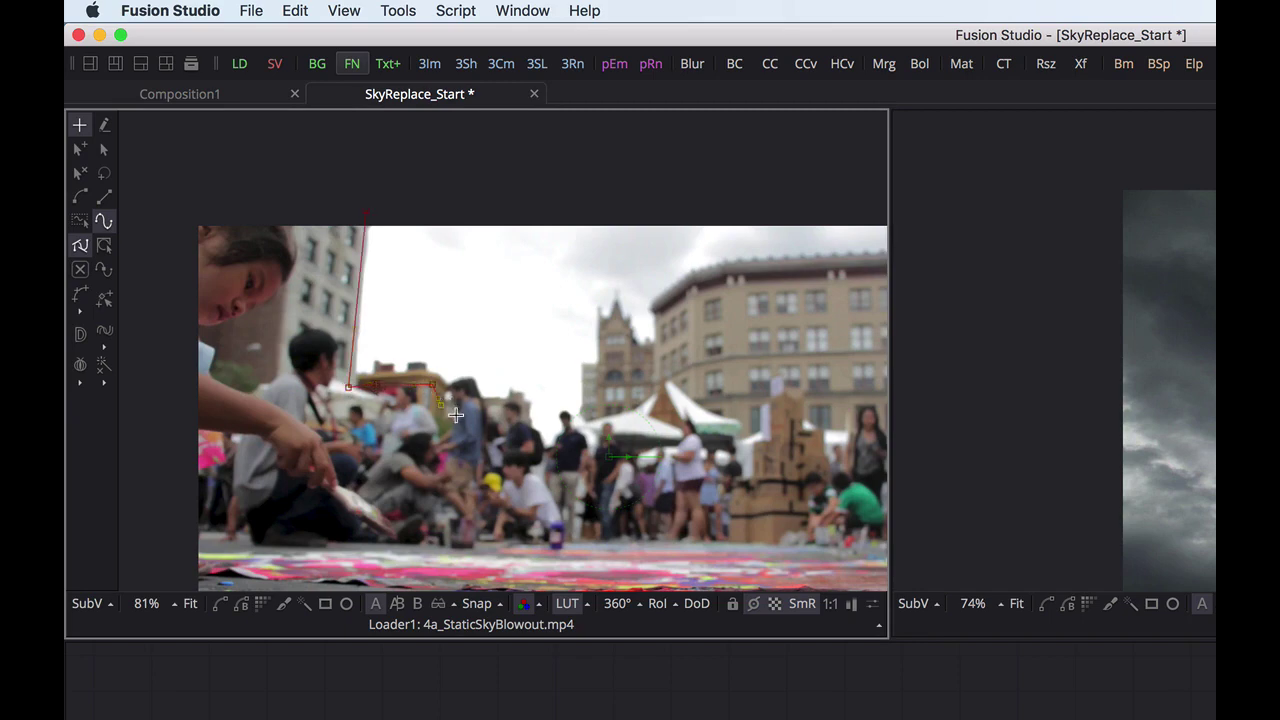
left_click(519, 406)
left_click(530, 446)
left_click(532, 462)
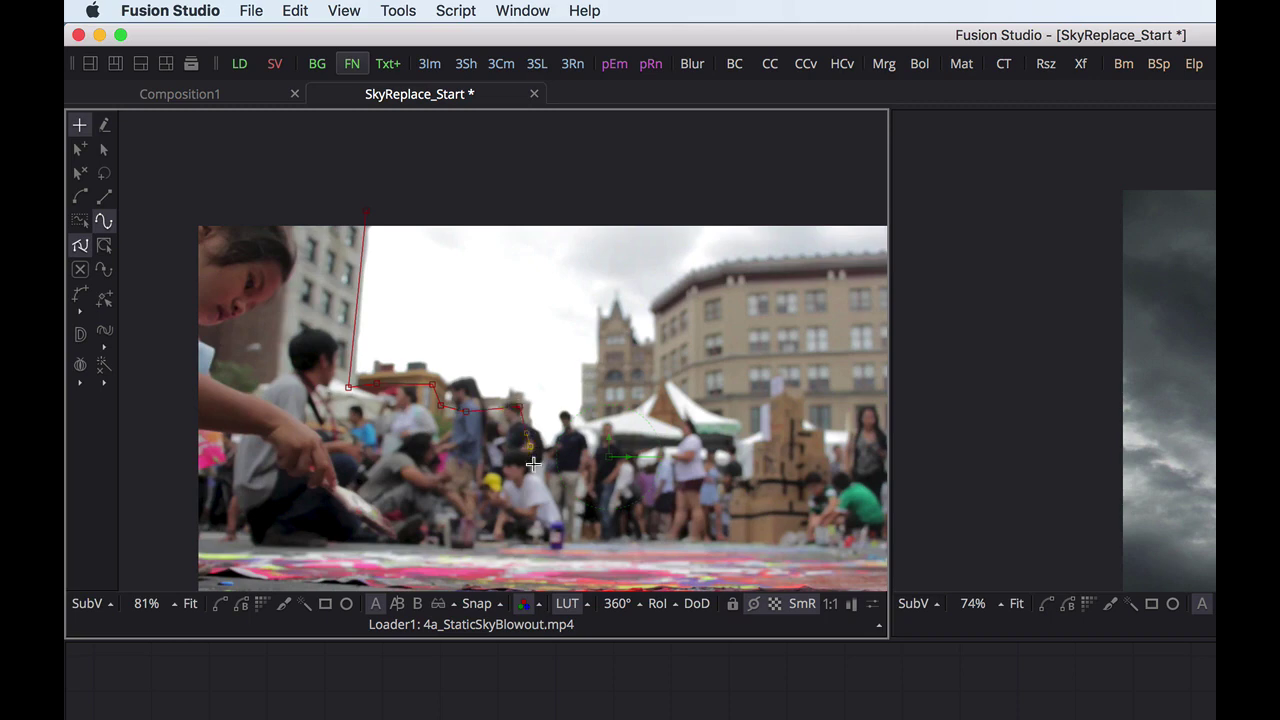
left_click(587, 471)
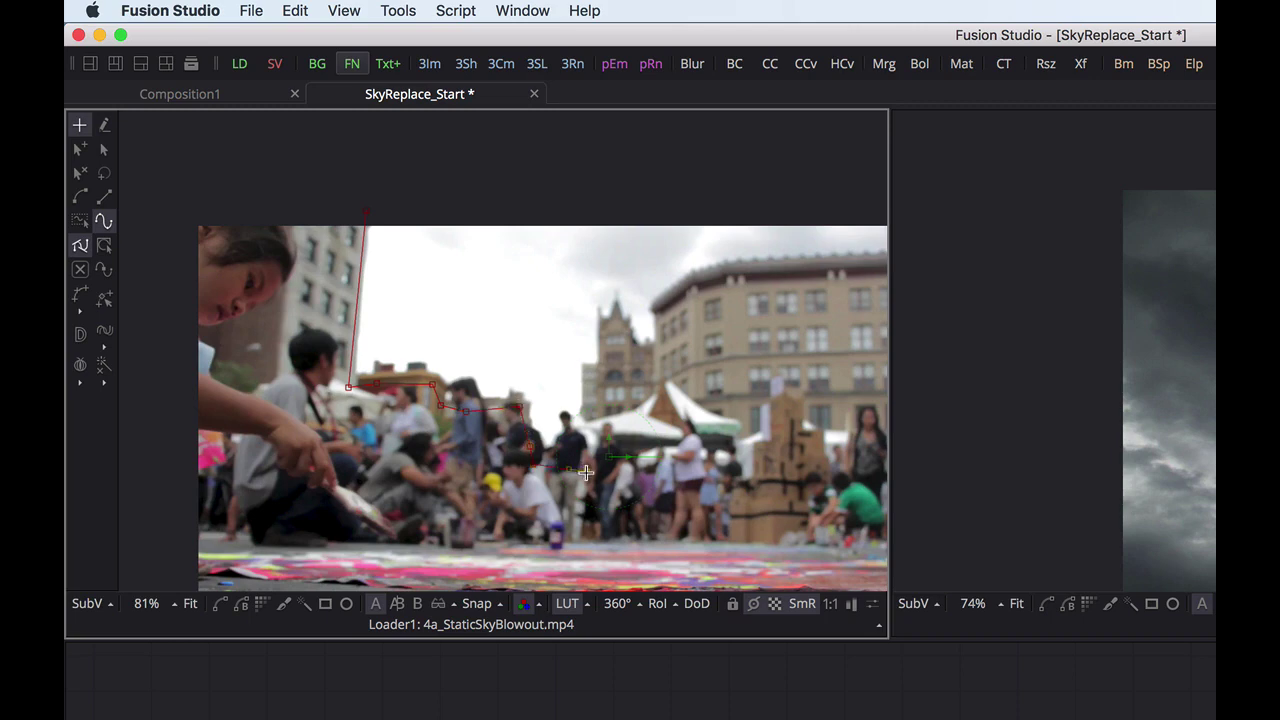
- Continue the polygon up around the church tower's outline and onto the near corner of the large building's roof
left_click(585, 373)
left_click(606, 370)
left_click(604, 332)
left_click(616, 321)
left_click(628, 332)
left_click(639, 361)
left_click(656, 355)
left_click(666, 343)
left_click(659, 312)
left_click(695, 286)
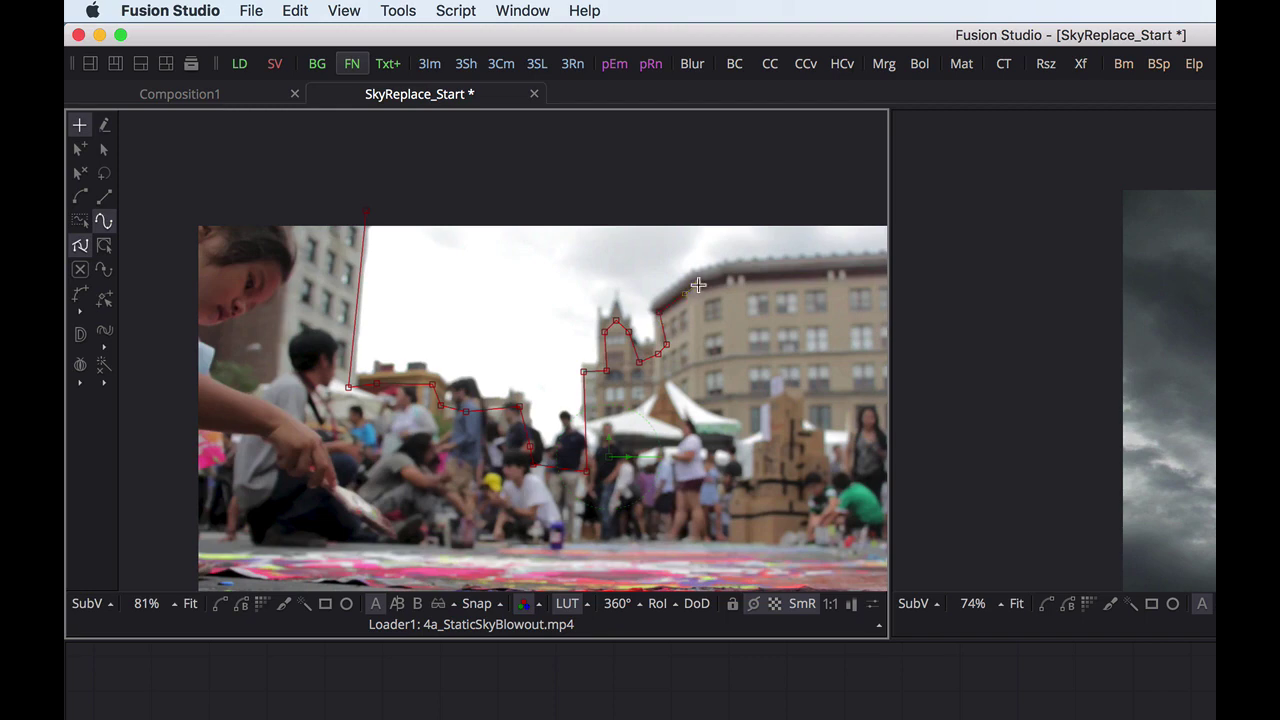
- Extend the polygon along the large building's roofline and around the sky gap beside it
left_click_drag(725, 316, 494, 310)
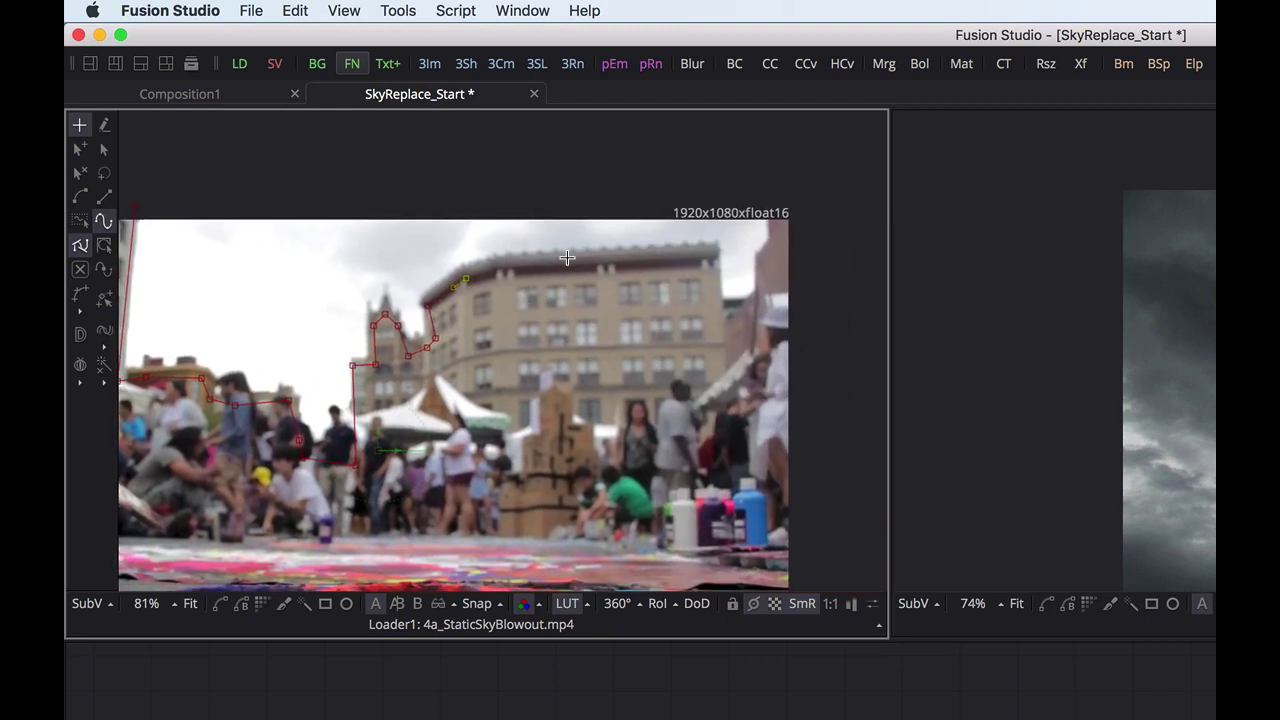
left_click(712, 251)
left_click(714, 312)
left_click(743, 311)
left_click(762, 311)
left_click(762, 268)
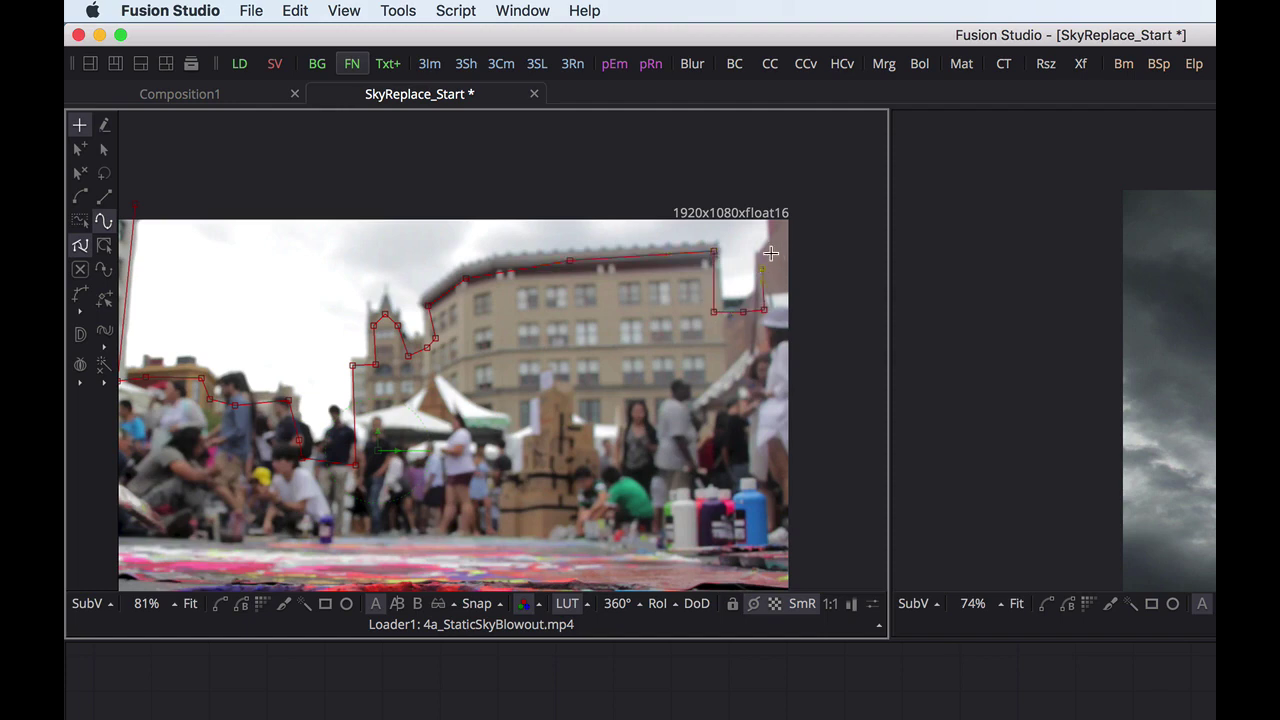
- Carry the polygon up the last building's edge past the frame, then back in around the white hat and out again
left_click(776, 243)
left_click(773, 211)
left_click(795, 218)
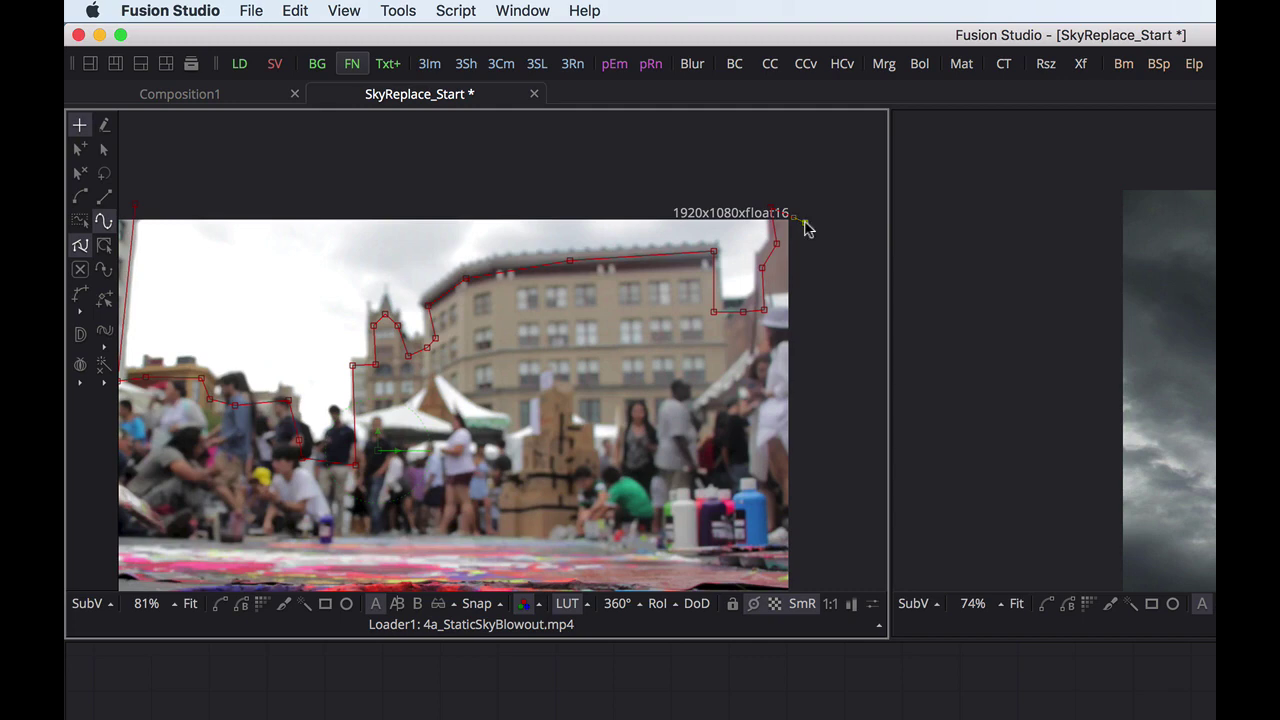
left_click(809, 284)
left_click(789, 285)
left_click(767, 289)
left_click_drag(771, 318, 803, 320)
- Close the polygon by running it outside the frame beneath the paint trays and around the face back to its first point
scroll(817, 371, "down", 5)
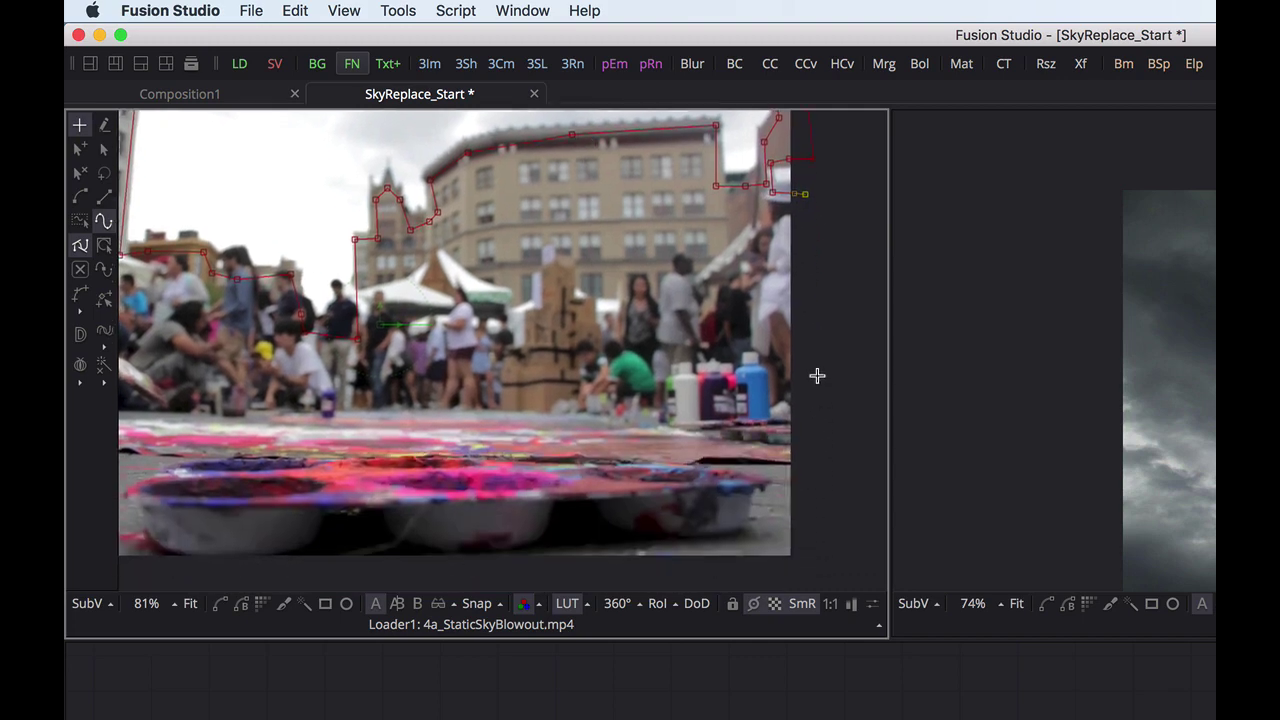
scroll(560, 537, "up", 3)
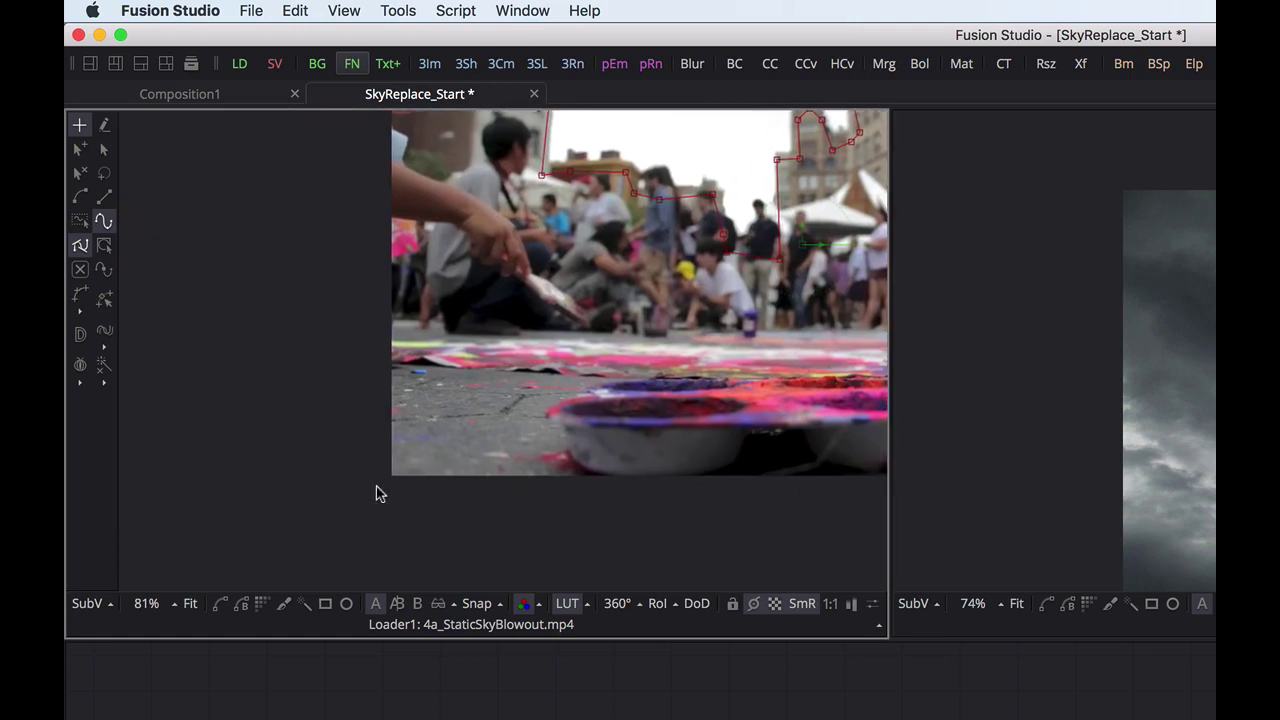
scroll(349, 406, "up", 5)
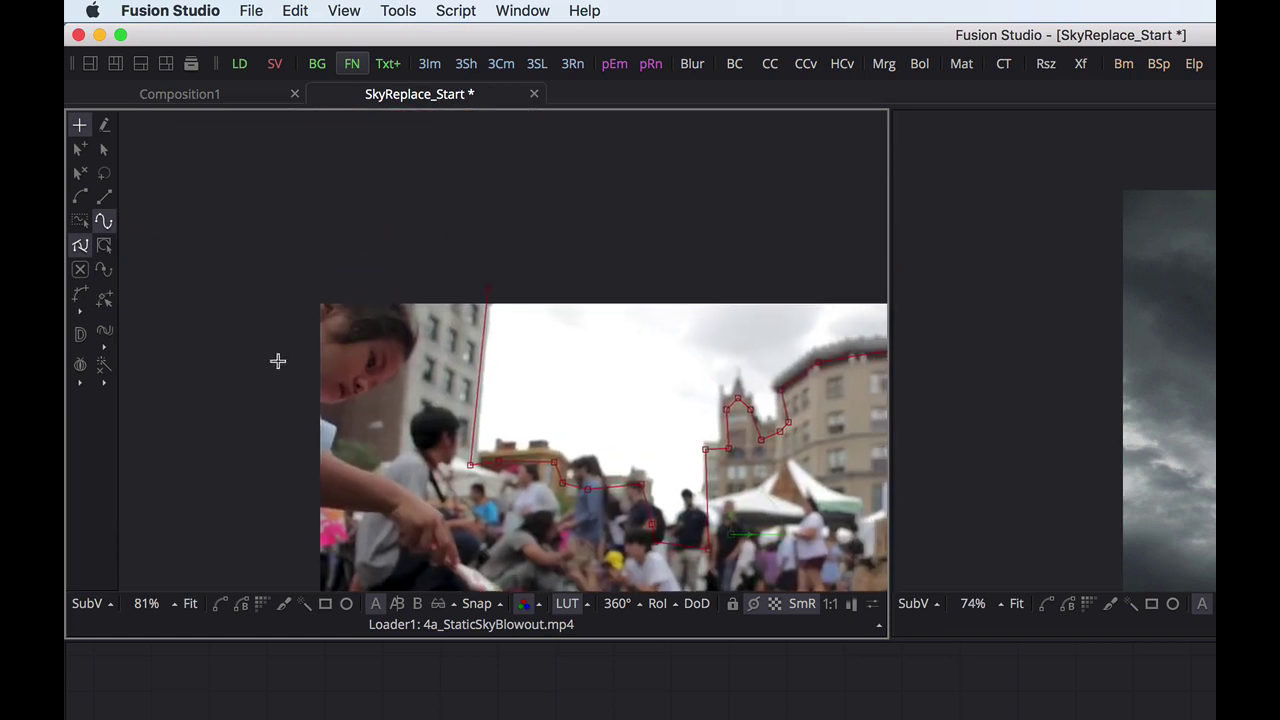
left_click(286, 268)
left_click(449, 263)
left_click(487, 289)
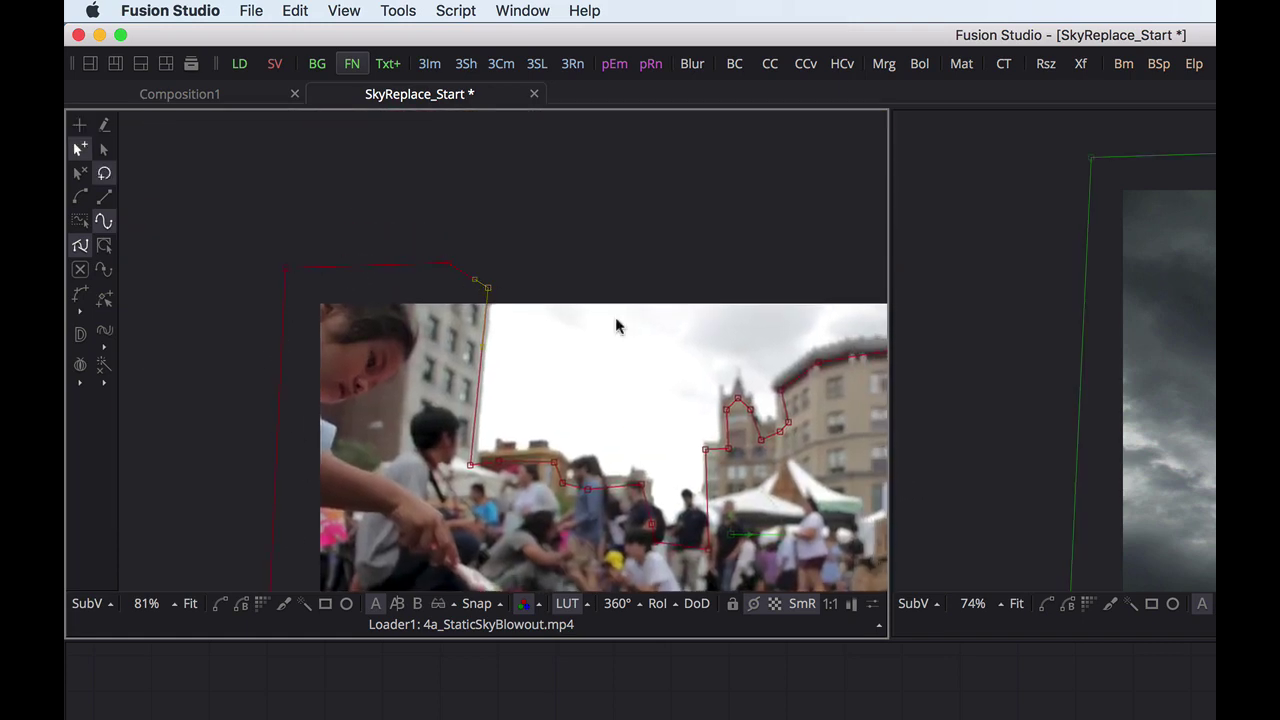
scroll(657, 500, "down", 5)
scroll(657, 500, "right", 3)
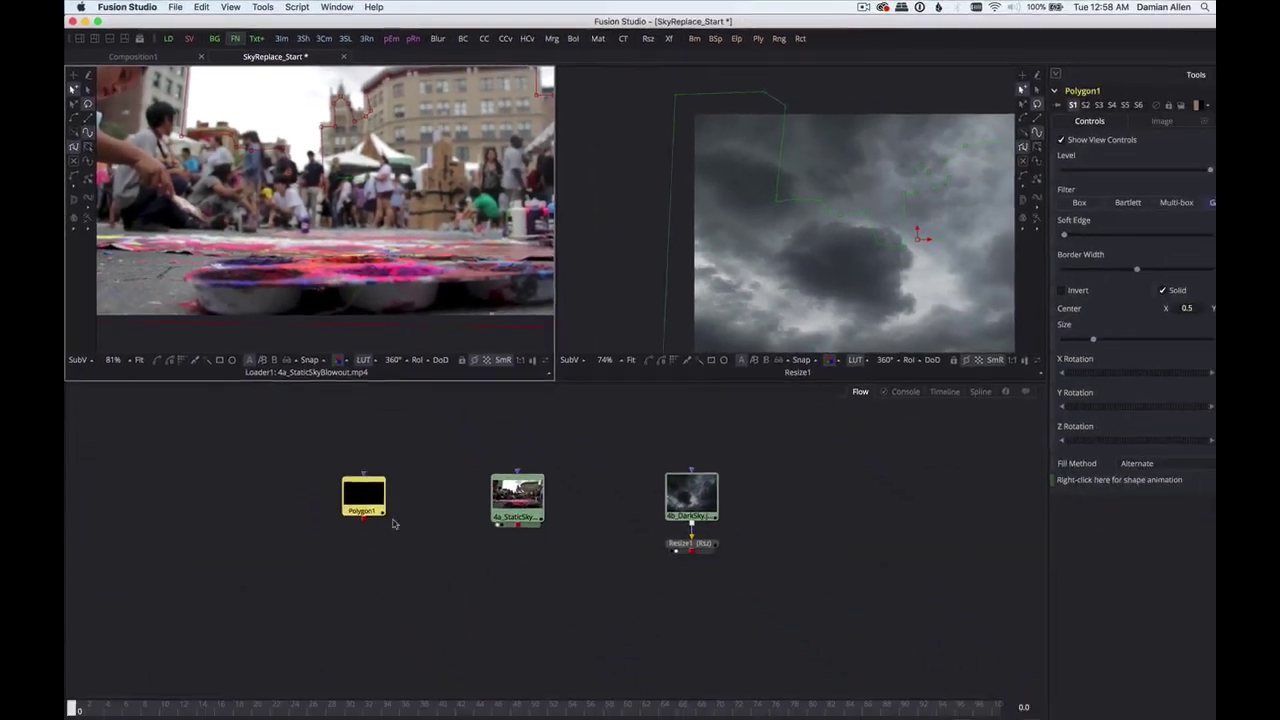
- Check the Polygon's matte in the first viewer, then show the 4a_StaticSkyBlowout clip there again
left_click_drag(425, 597, 342, 156)
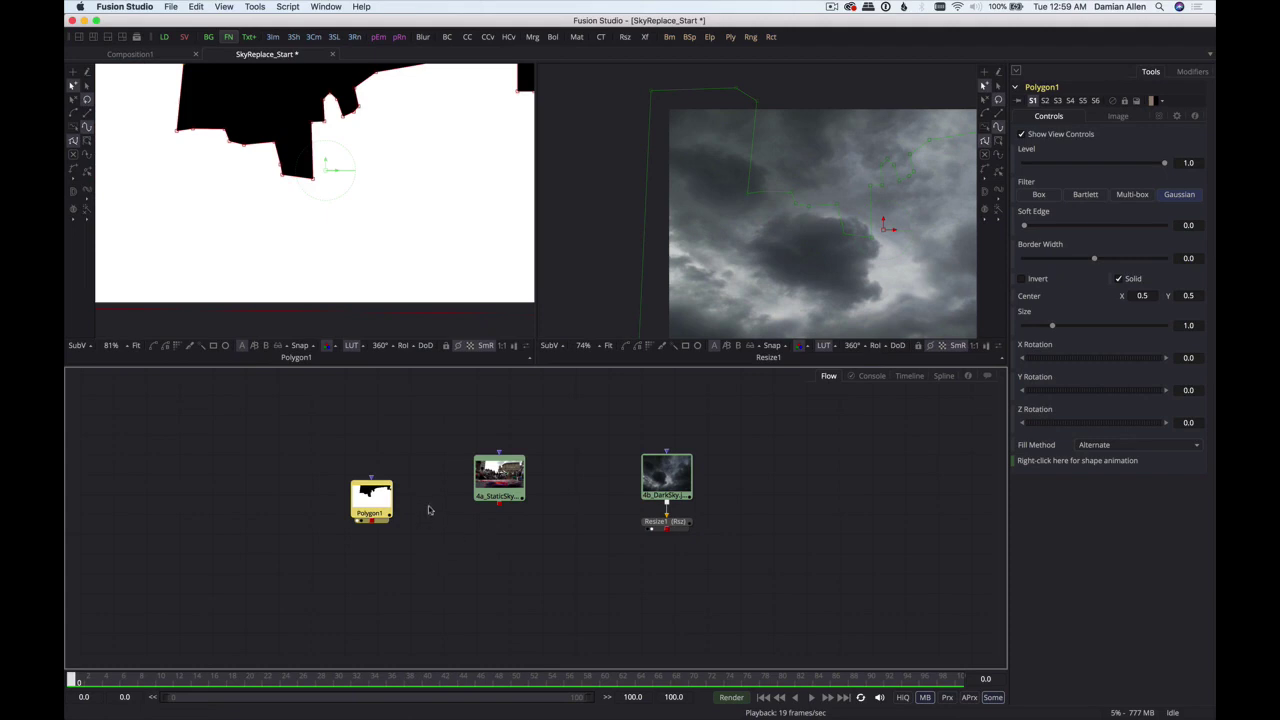
left_click(497, 482)
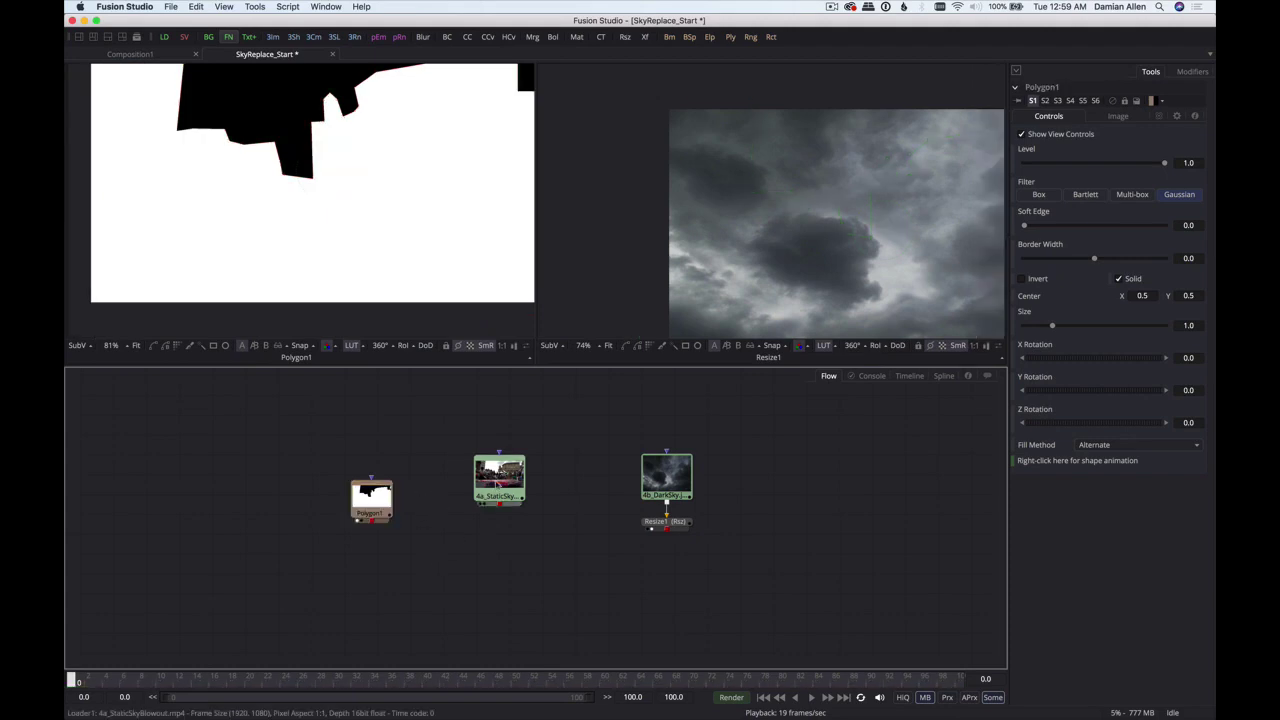
key("1")
scroll(280, 213, "up", 4)
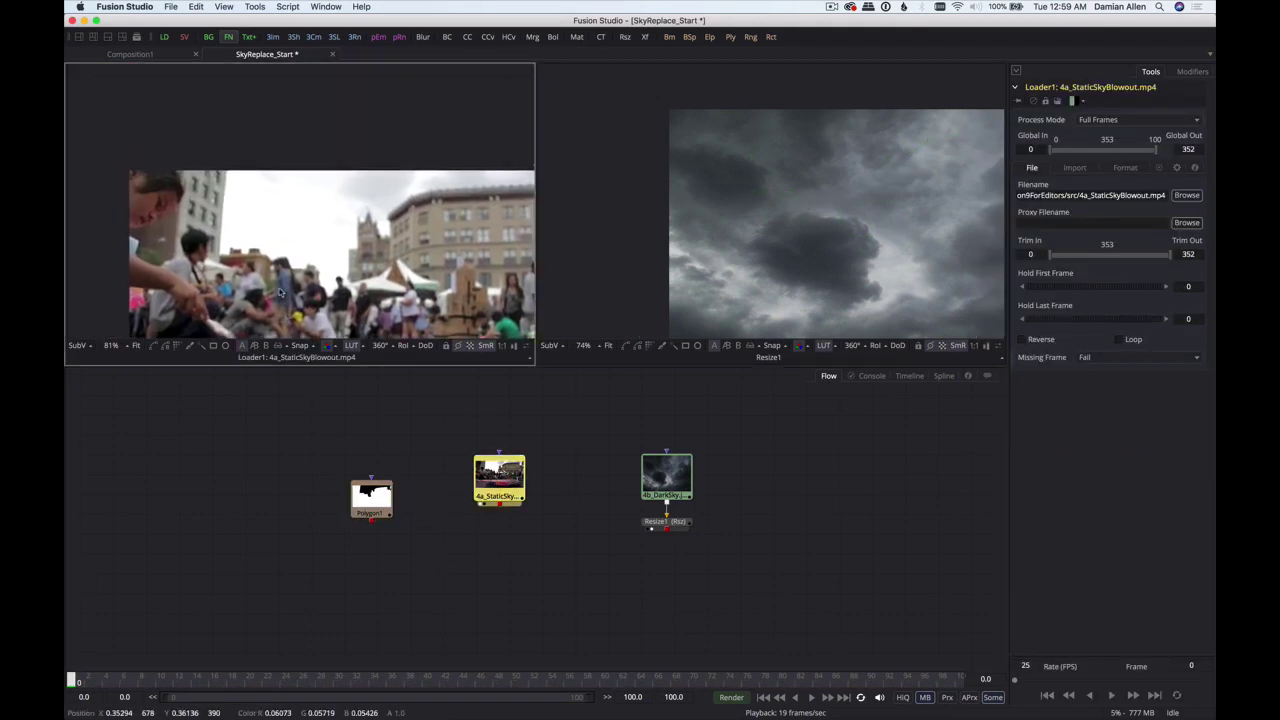
scroll(280, 213, "down", 2)
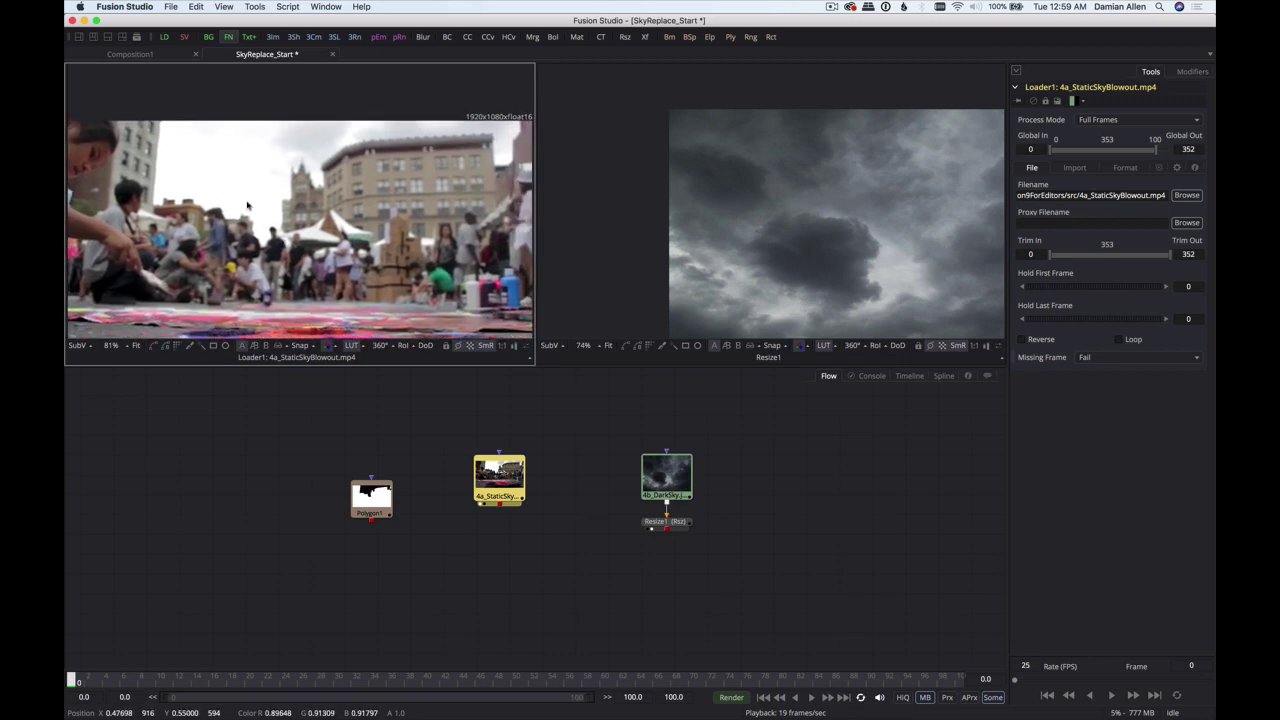
- Shift the 4a_StaticSkyBlowout clip slightly down in the flow and add a Channel Booleans node after it
left_click_drag(502, 480, 509, 513)
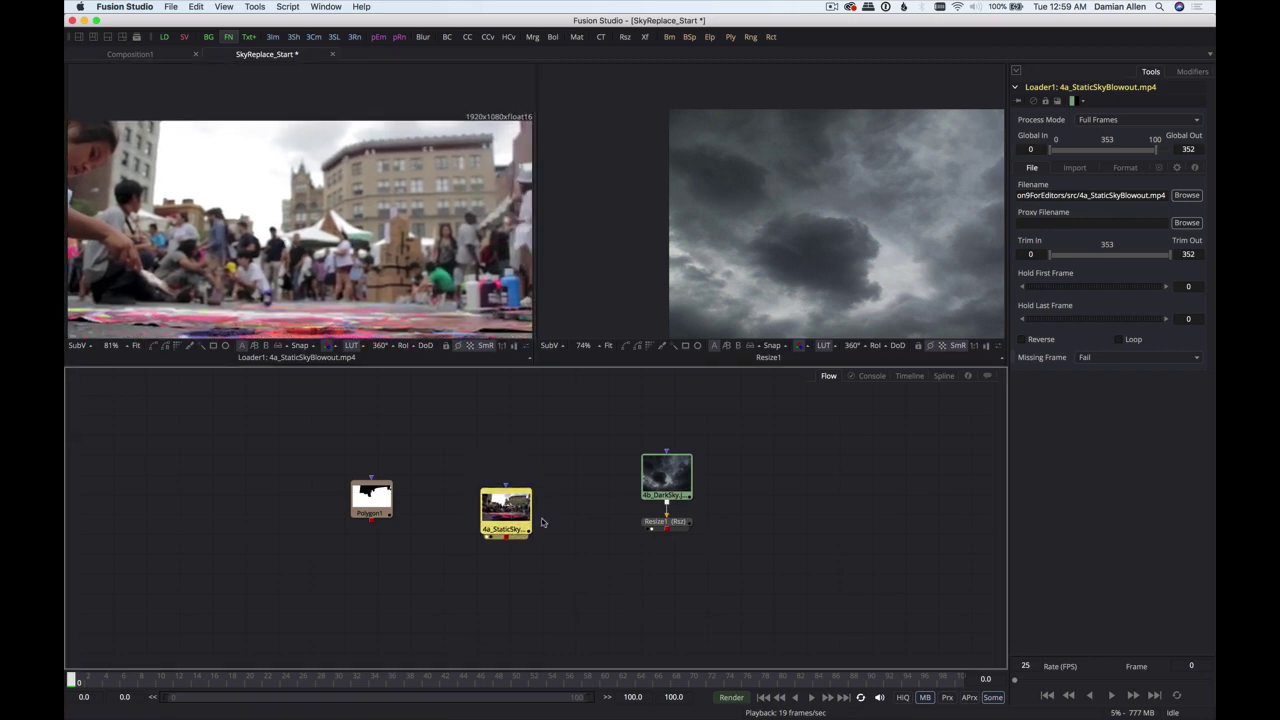
key("ctrl+space")
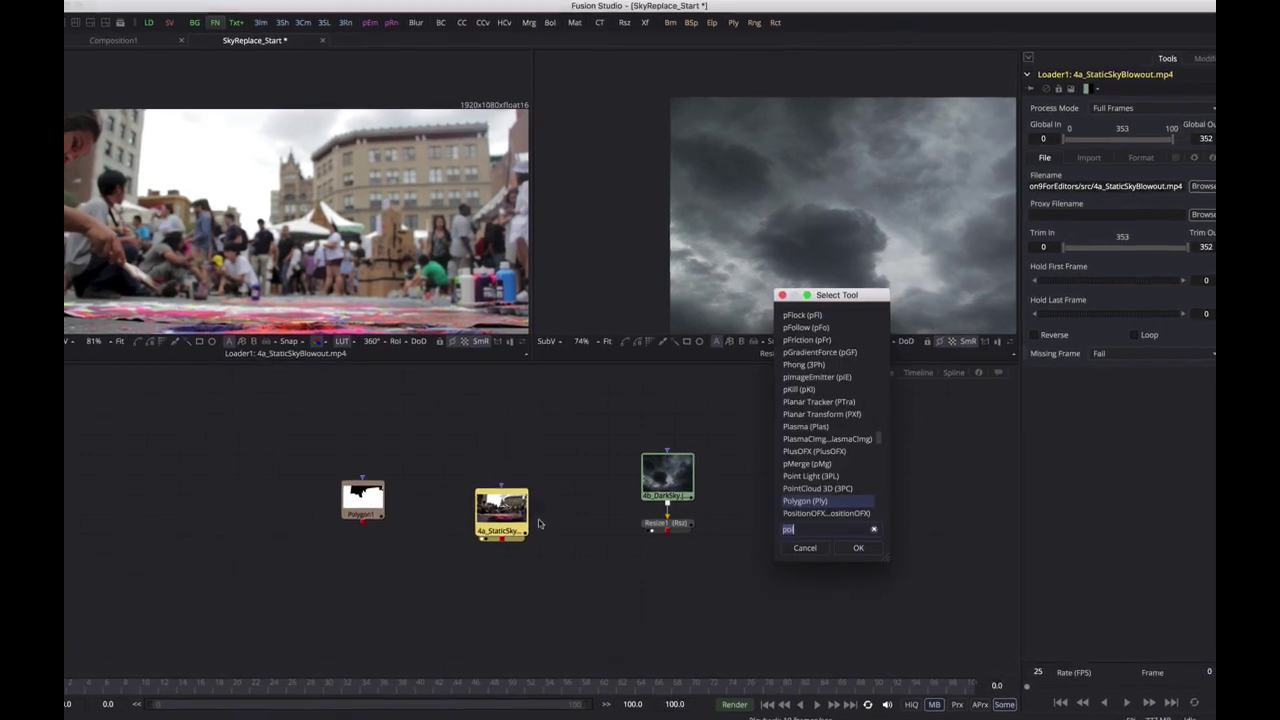
type("chan")
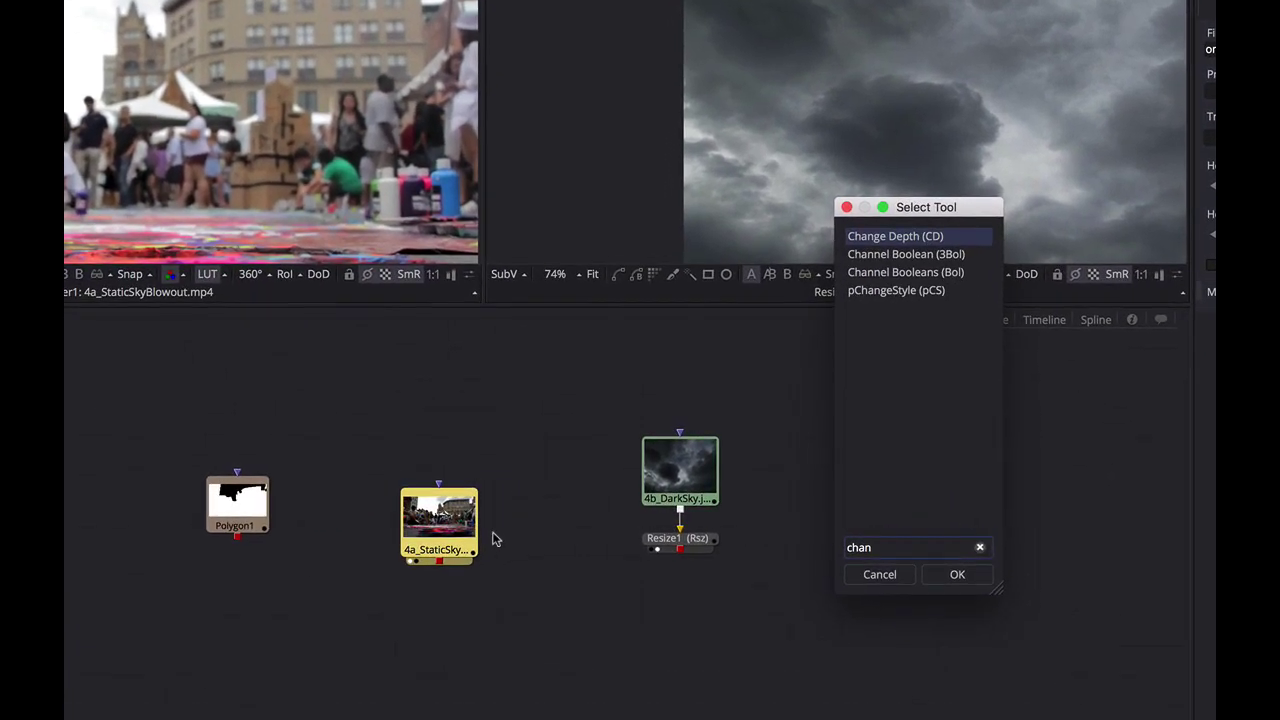
key("Down")
key("Down")
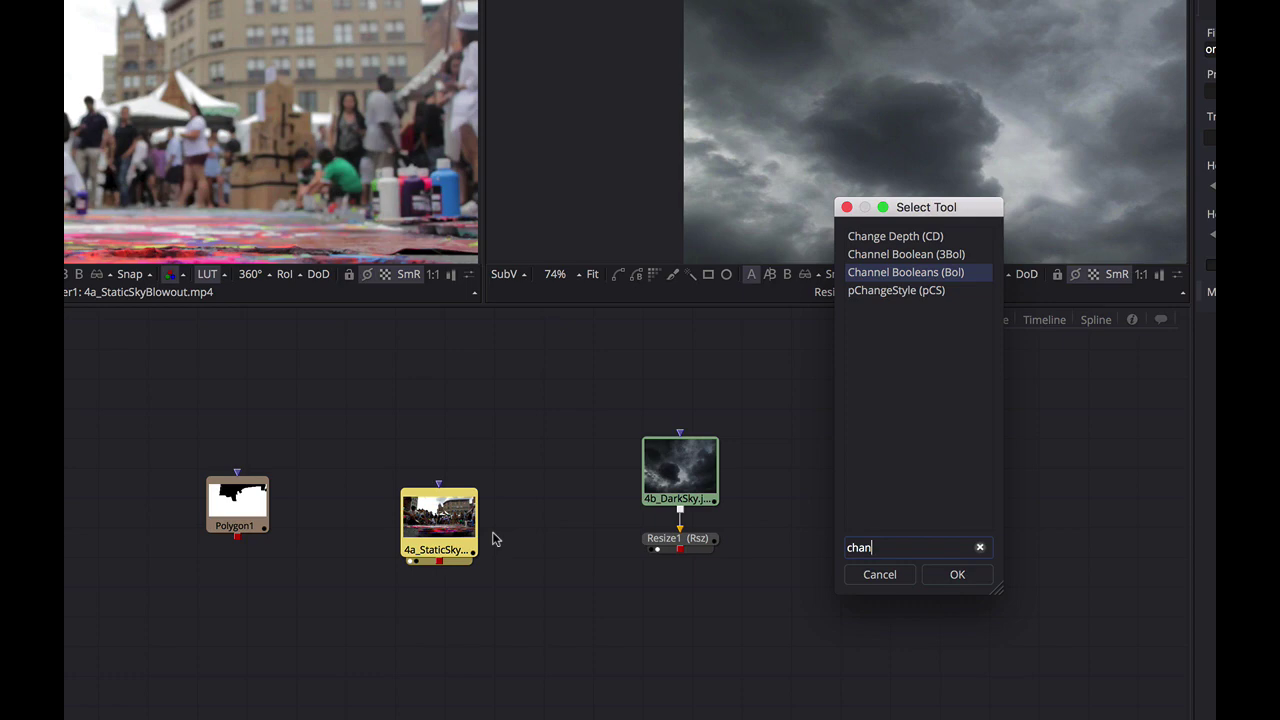
key("Return")
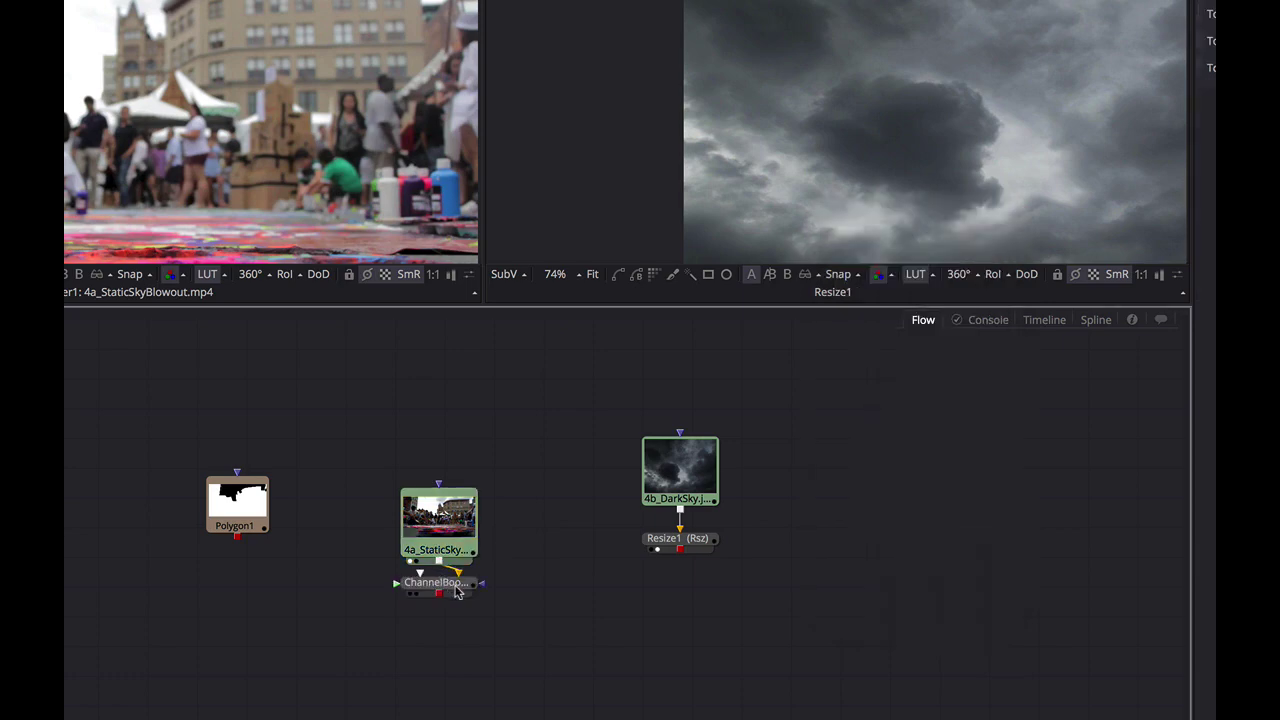
- Place the Channel Booleans below both branches, connect the Resize as its foreground and show it in the second viewer
left_click_drag(448, 587, 600, 639)
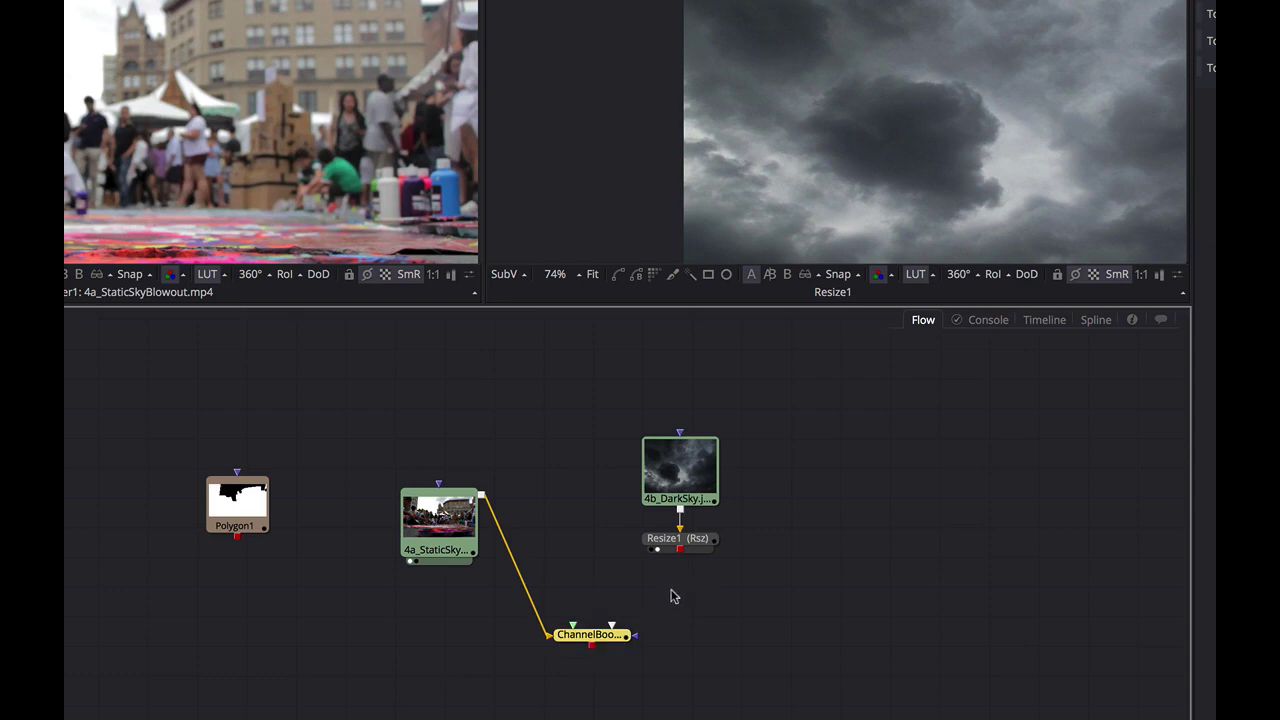
left_click_drag(590, 645, 577, 677)
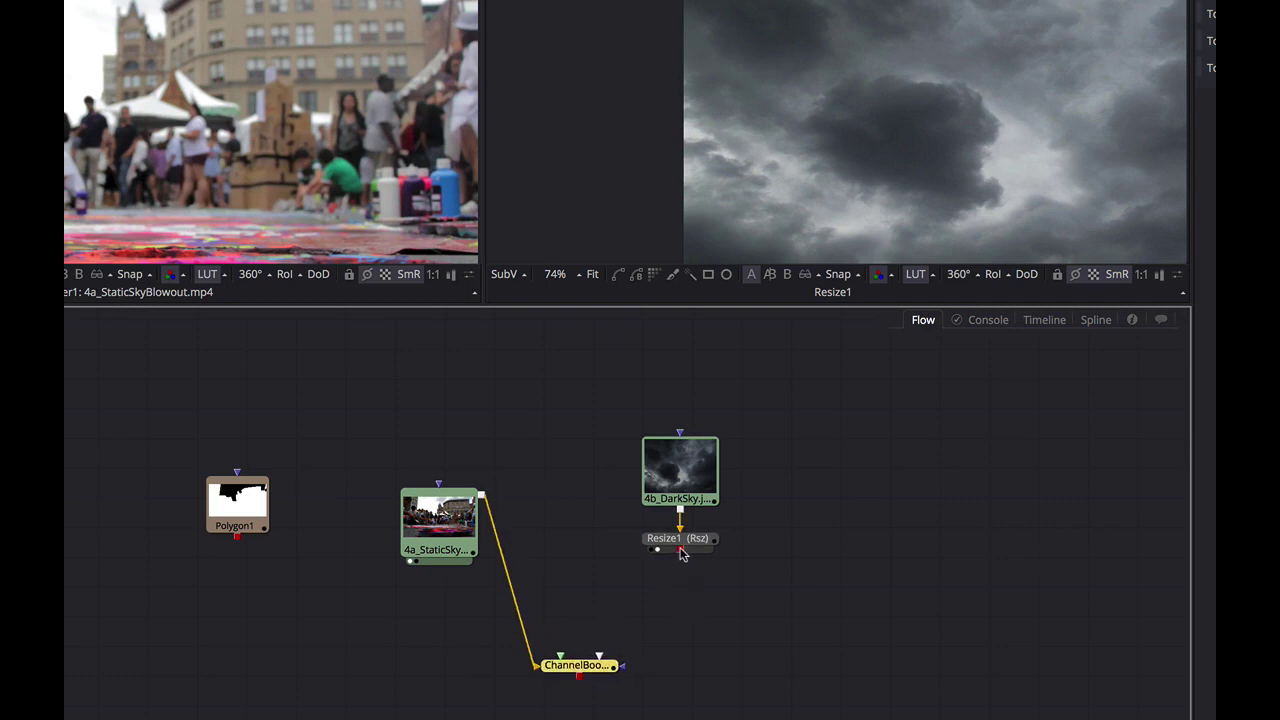
left_click_drag(681, 551, 598, 663)
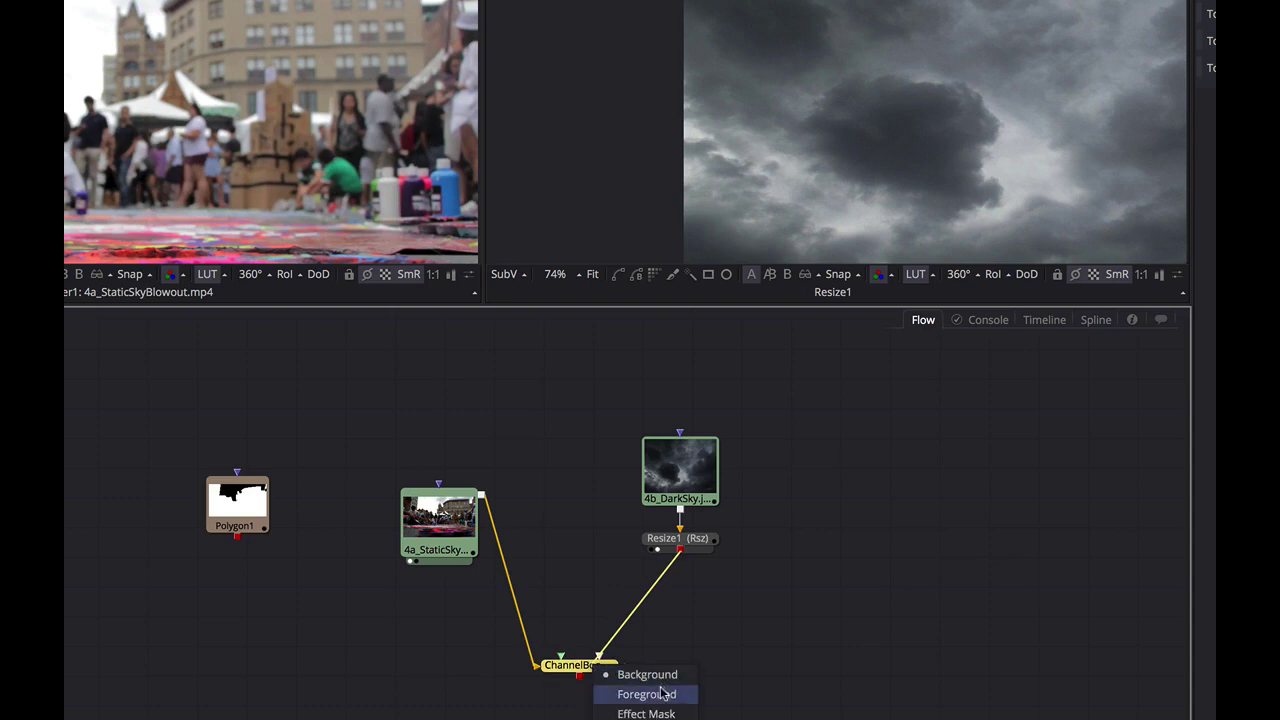
left_click(655, 692)
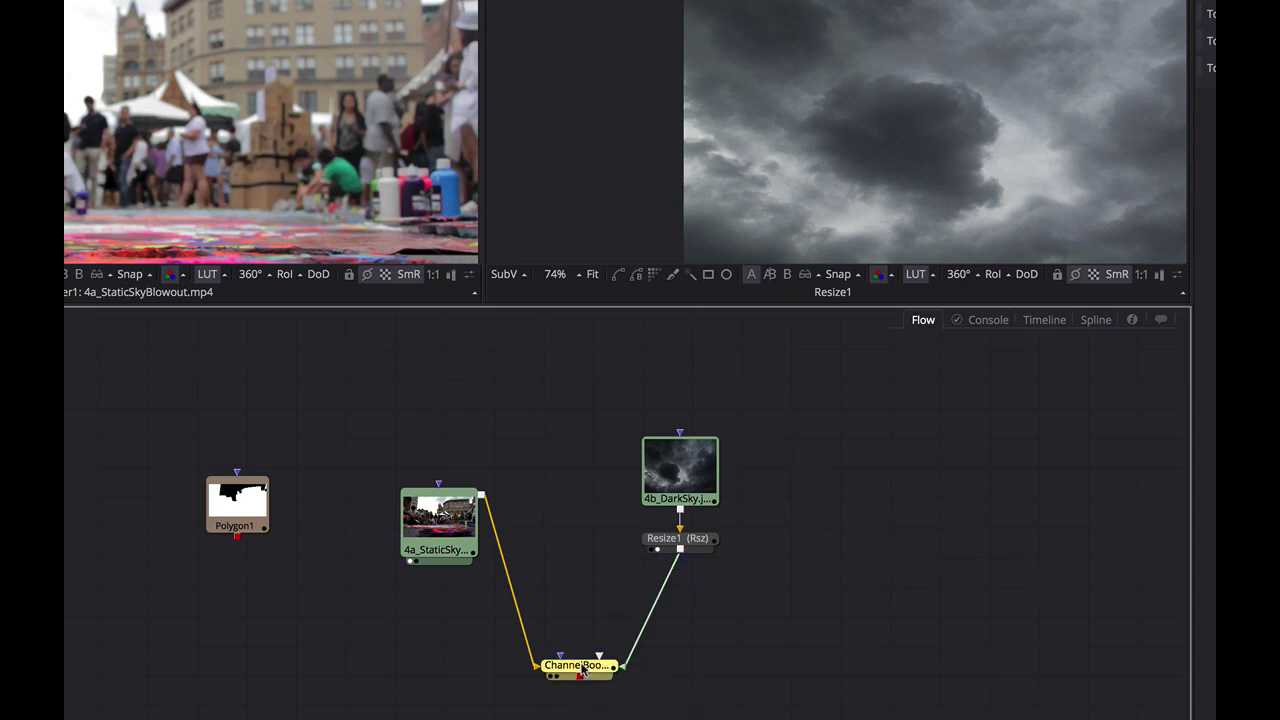
key("2")
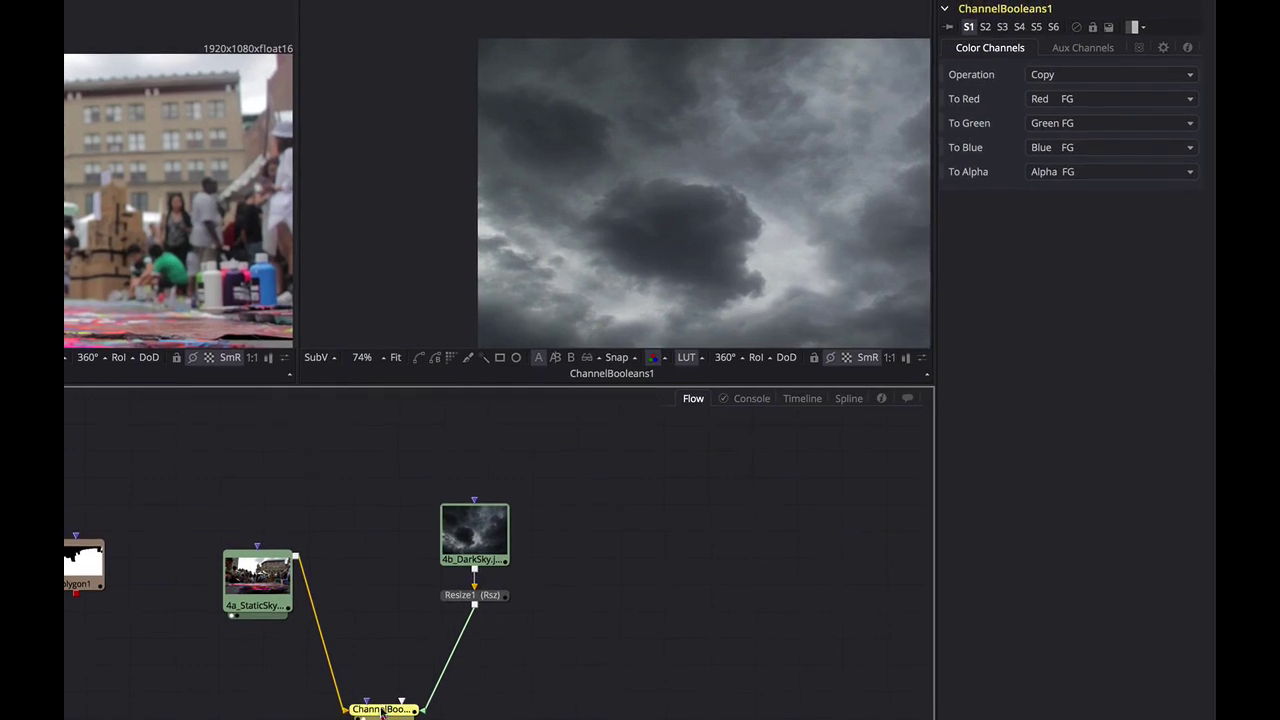
- Swap the Channel Booleans inputs so the street clip becomes the foreground and the resized dark sky the background
key("ctrl+t")
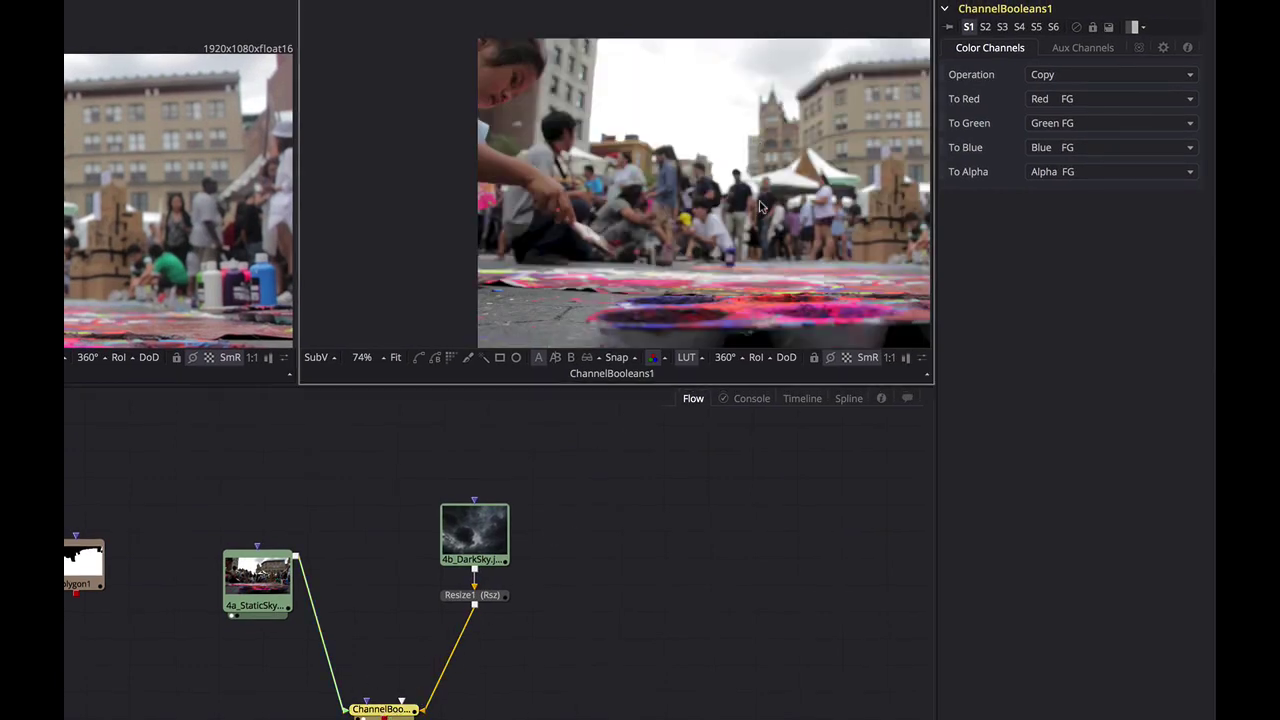
left_click(1078, 82)
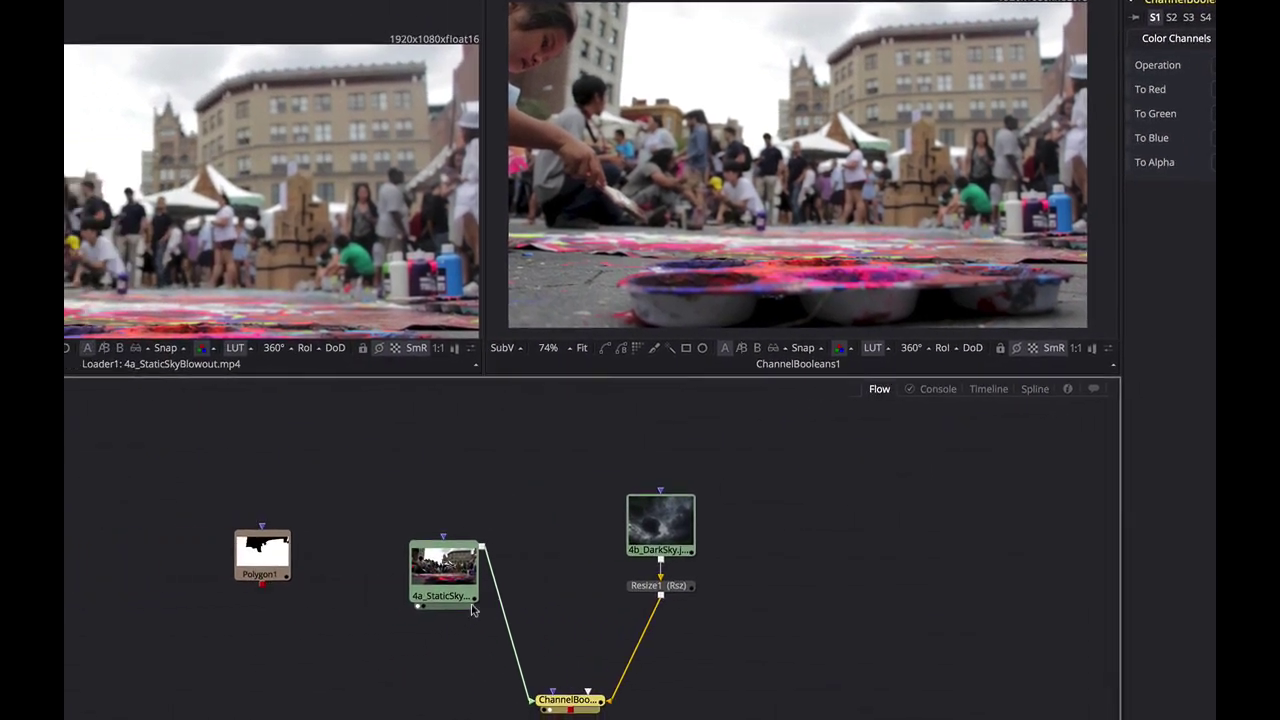
- Show the Resize in the second viewer and compare the dark sky with the street clip in the first
left_click(276, 608)
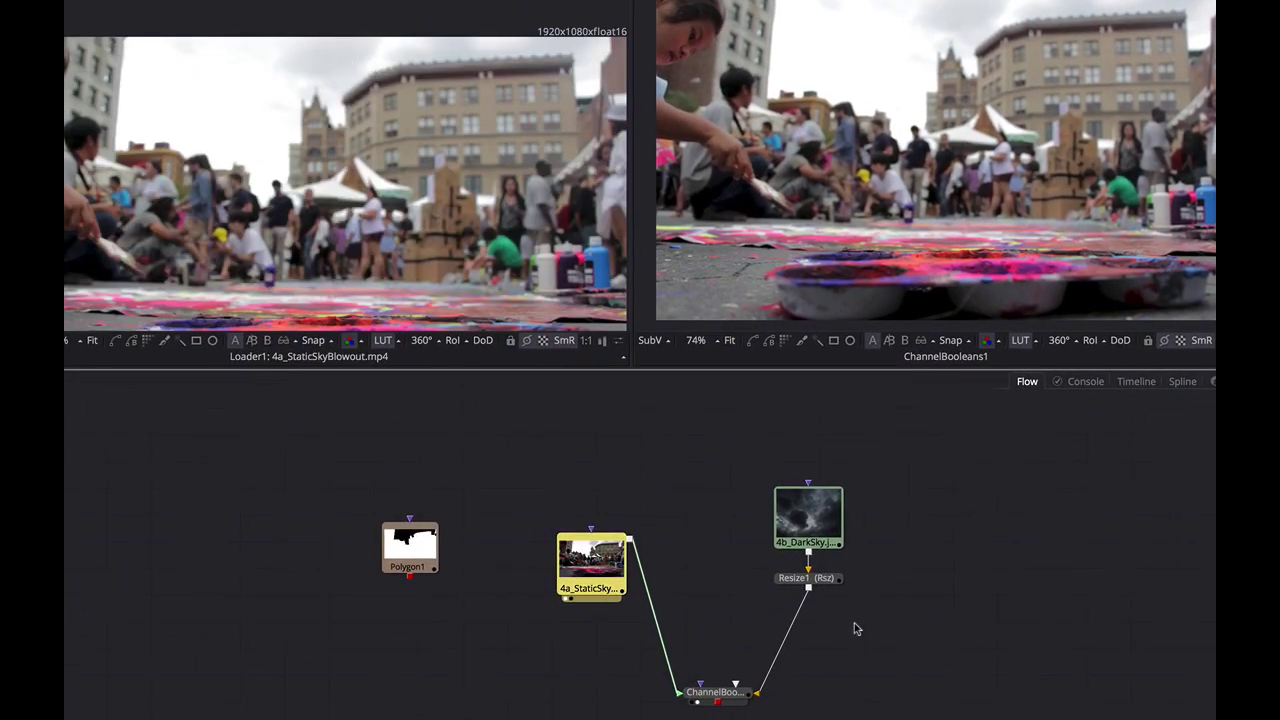
left_click(810, 579)
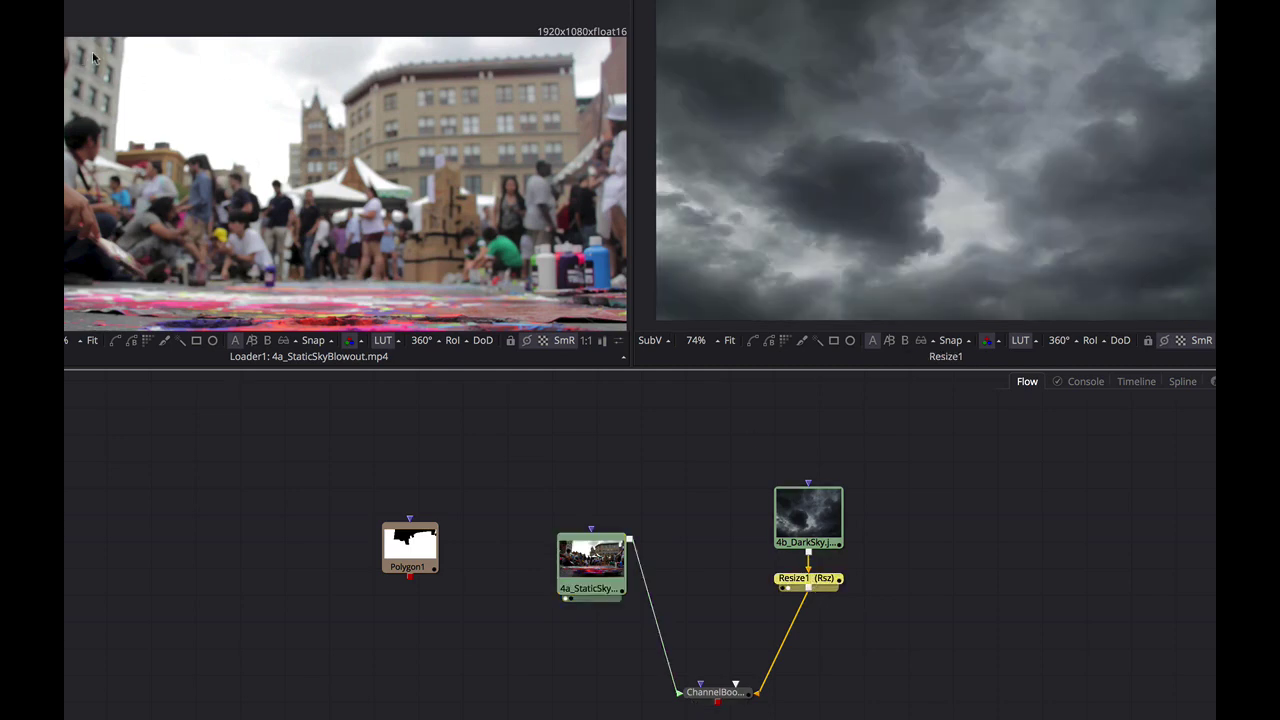
left_click(360, 142)
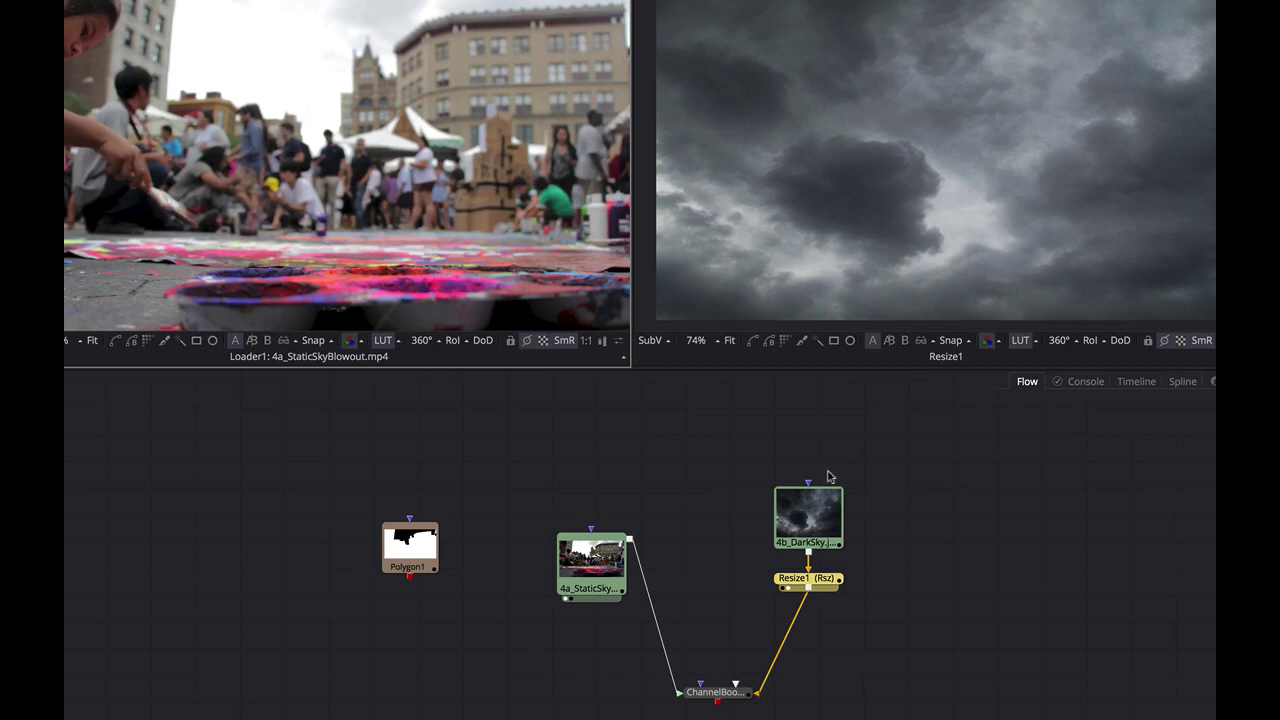
- Show the Channel Booleans in the second viewer again and set its operation to Minimum
left_click(716, 692)
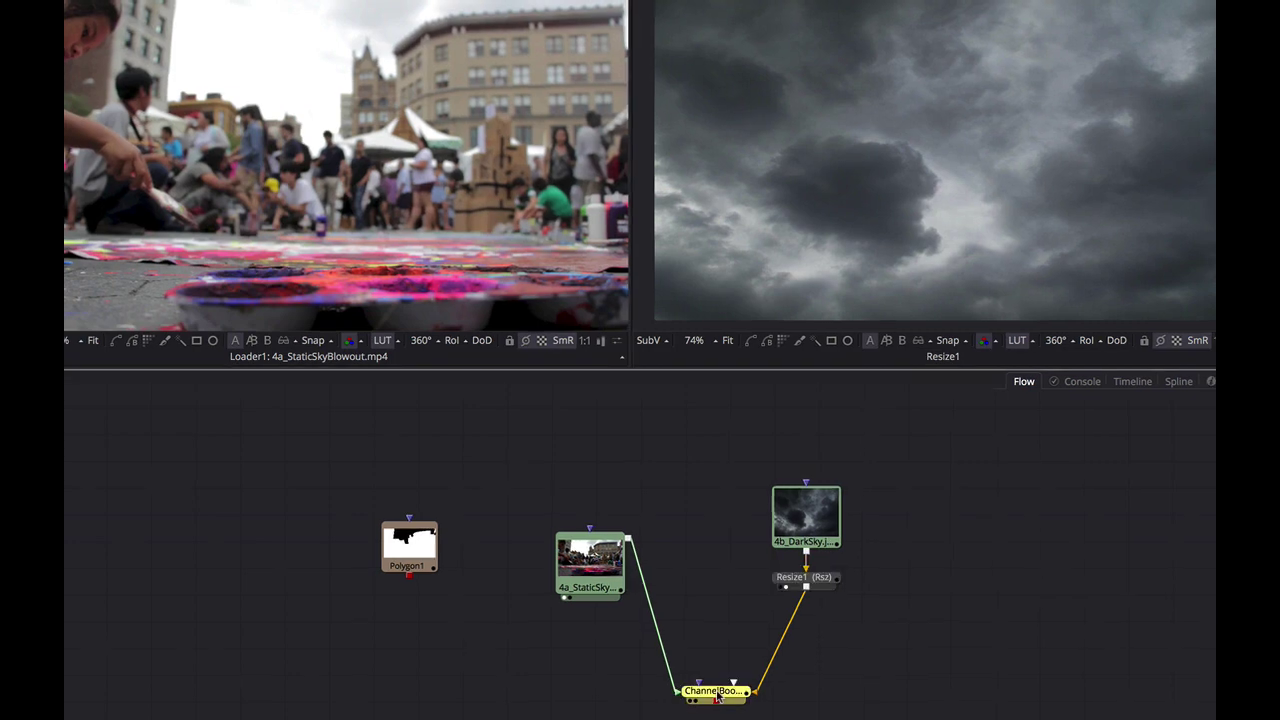
key("2")
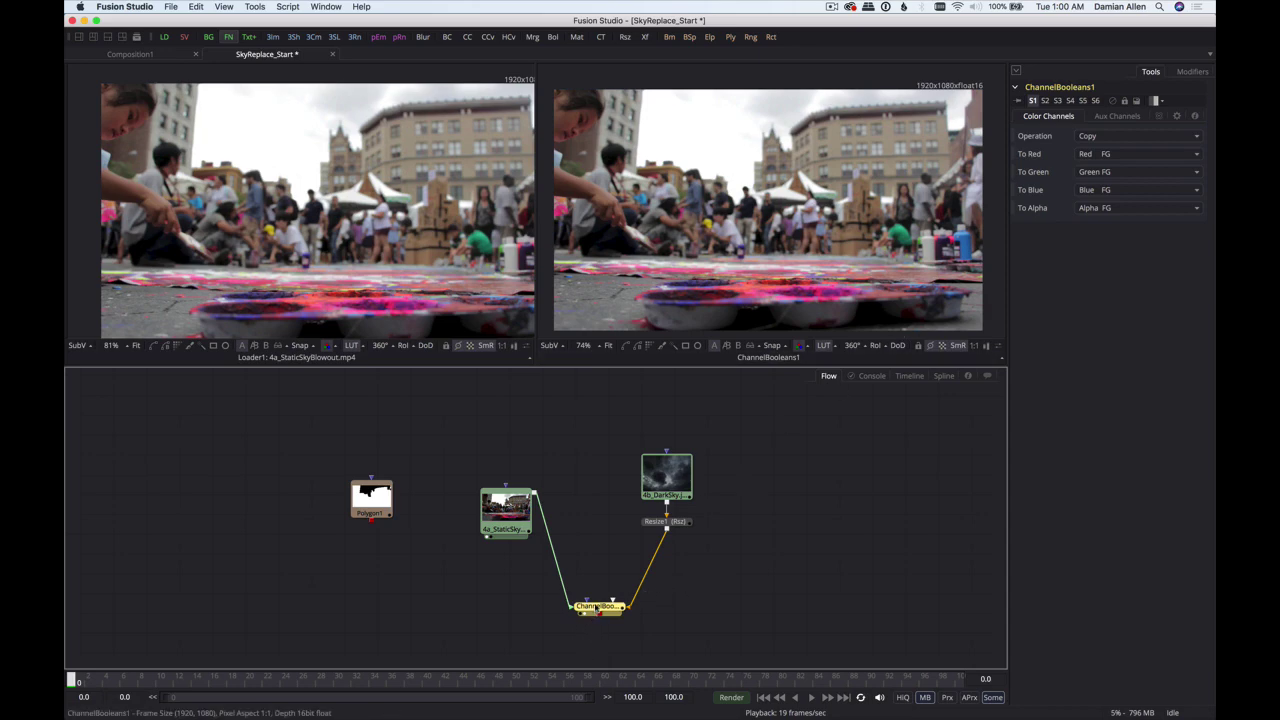
left_click(1100, 137)
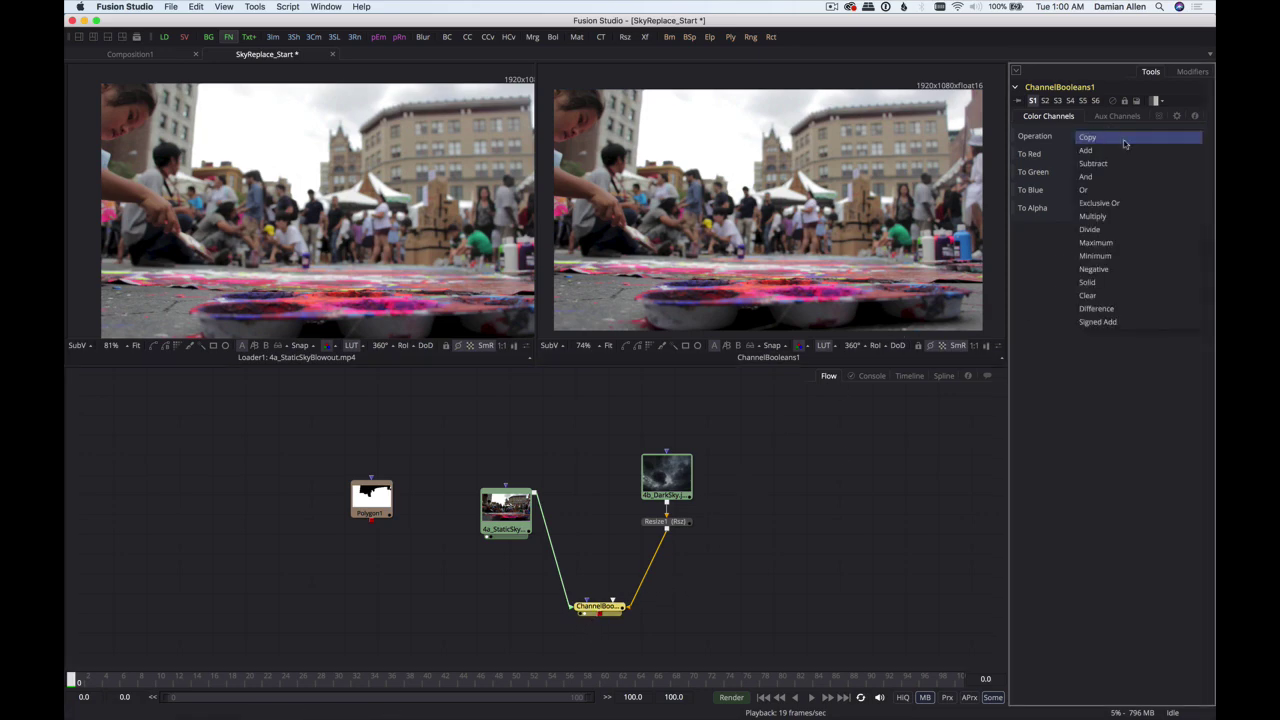
left_click(1137, 256)
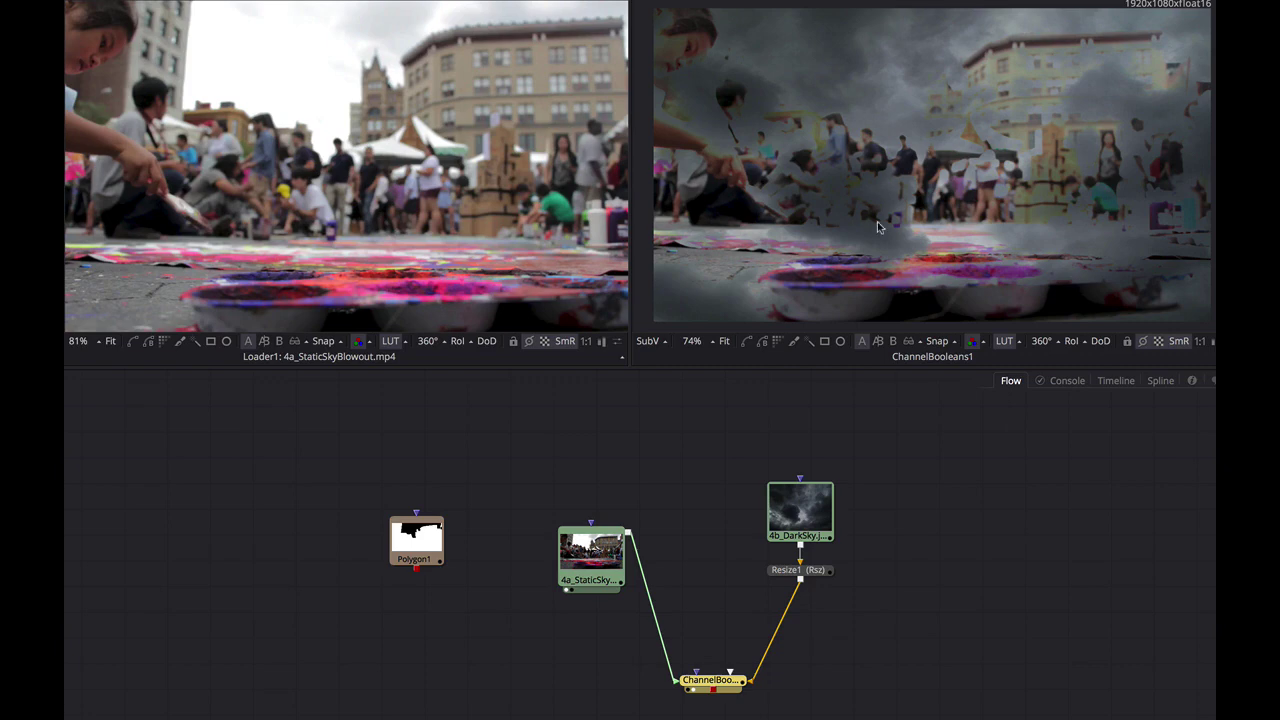
- Move the 4b_DarkSky image and the Resize up in the flow and add a Color Corrector after the Resize
left_click_drag(800, 508, 801, 456)
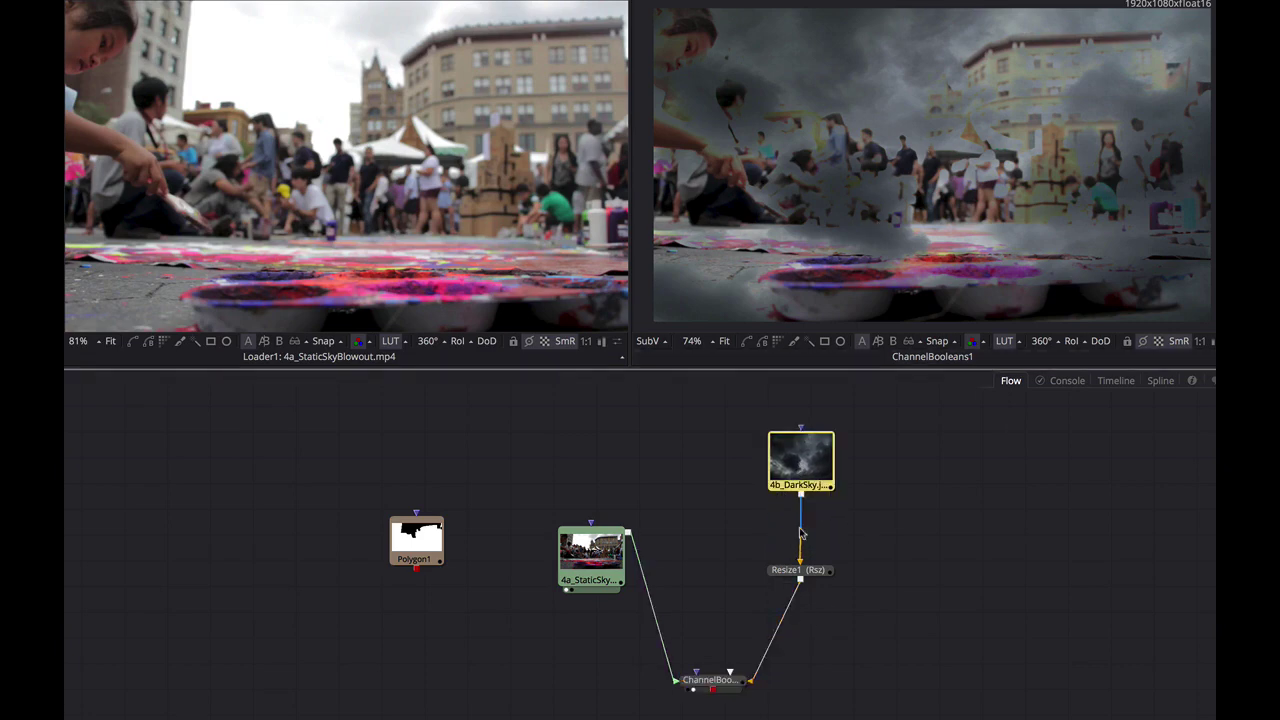
left_click_drag(797, 573, 799, 530)
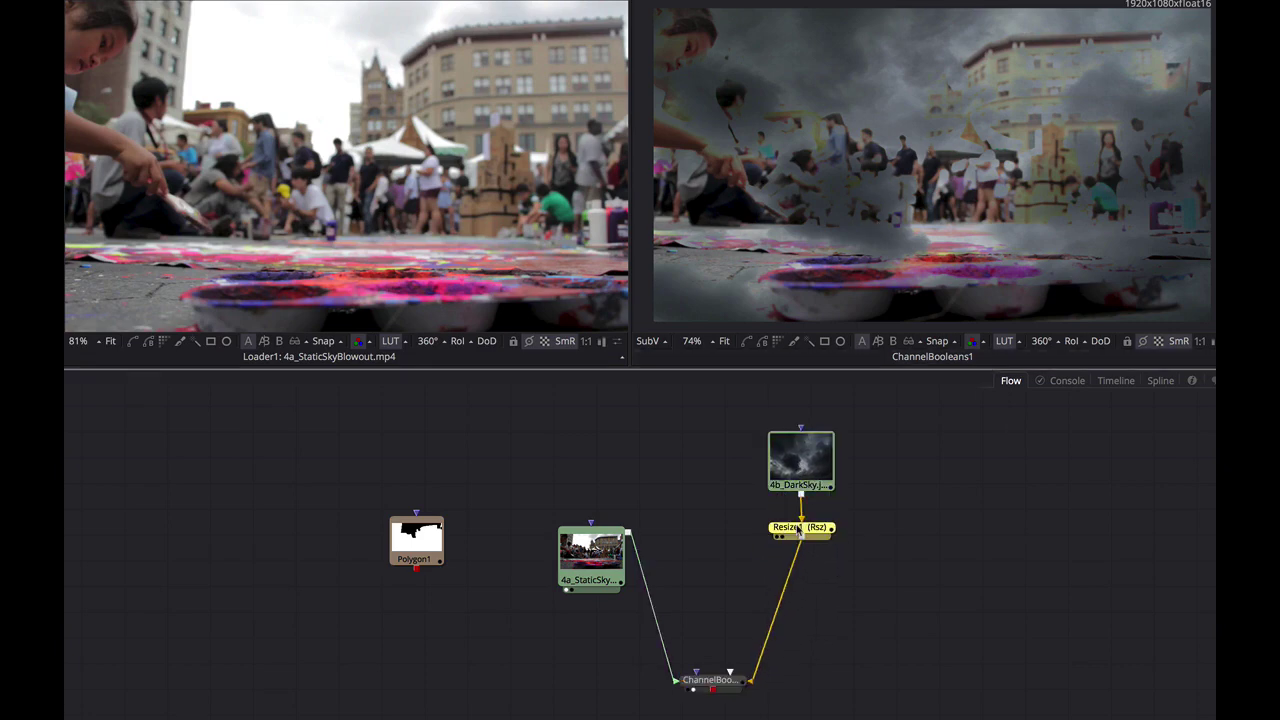
key("shift+space")
type("col")
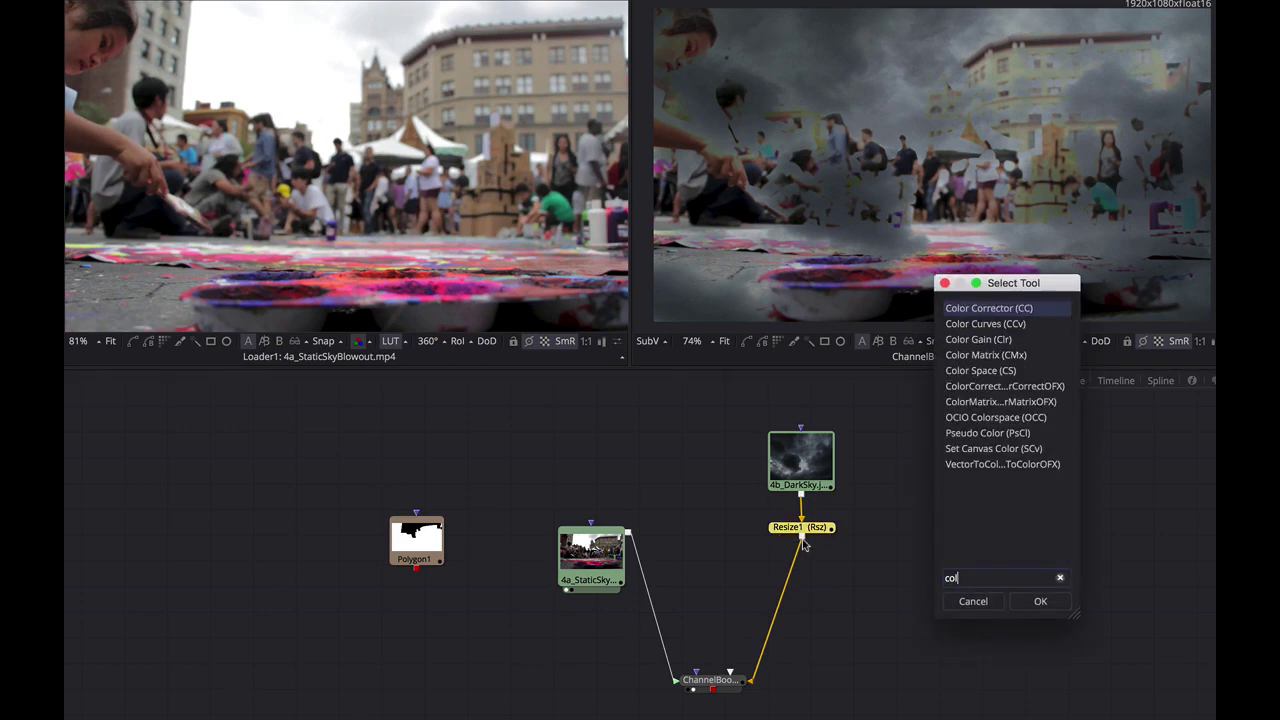
key("Return")
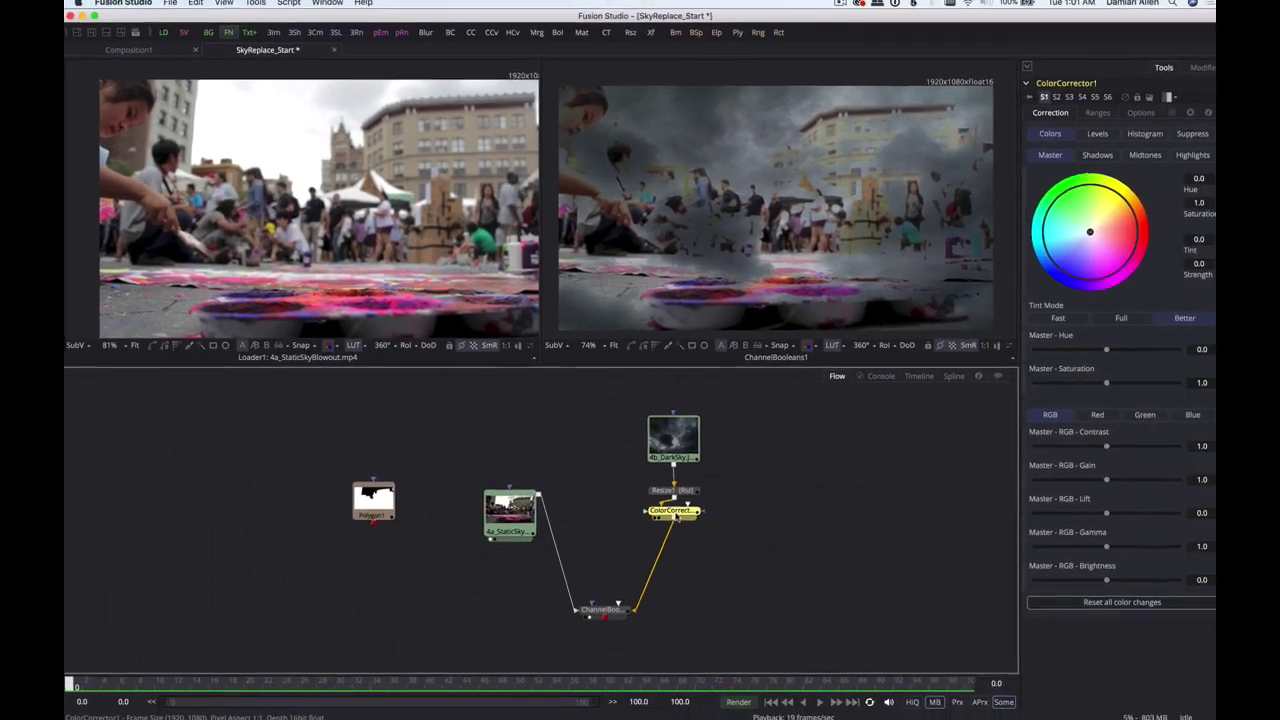
- Brighten the dark sky in the Color Corrector with master RGB brightness about 0.607 and gamma about 0.564
mouse_move(1094, 579)
left_mouse_down()
mouse_move(1148, 582)
mouse_move(1115, 586)
left_mouse_up()
mouse_move(1081, 684)
left_mouse_down()
mouse_move(1067, 697)
mouse_move(1092, 698)
left_mouse_up()
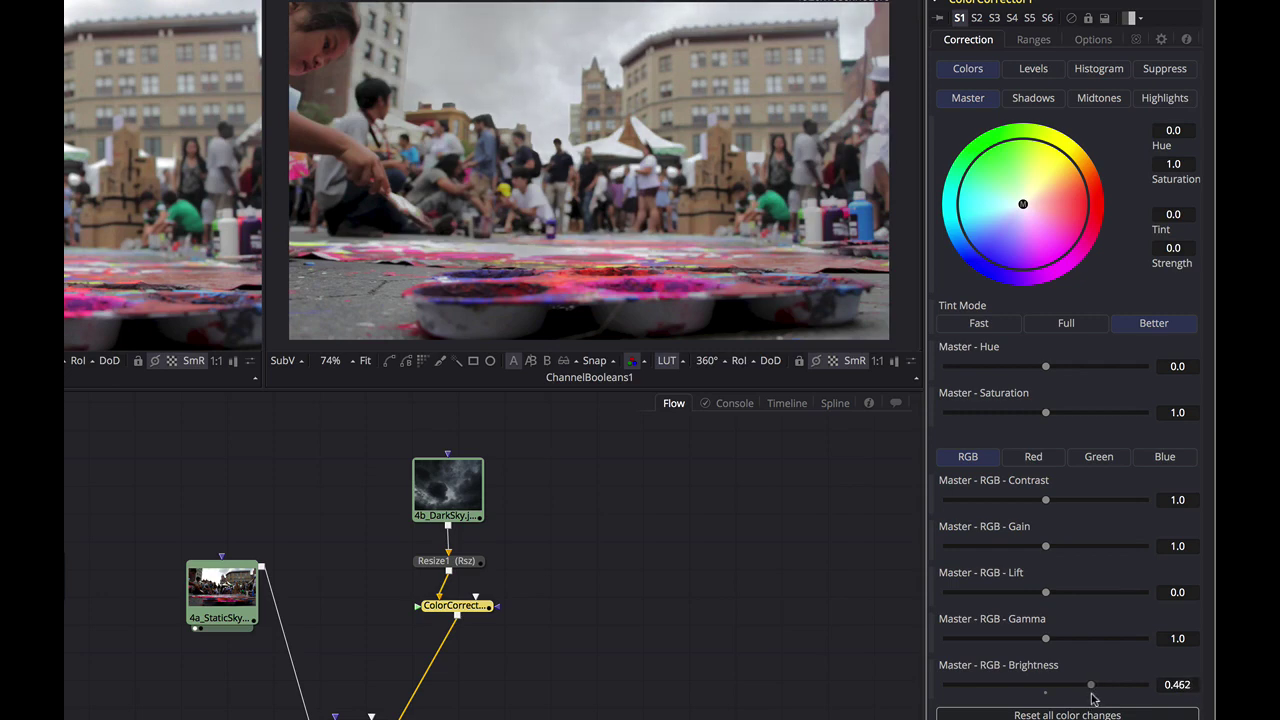
left_click_drag(1046, 645, 1004, 645)
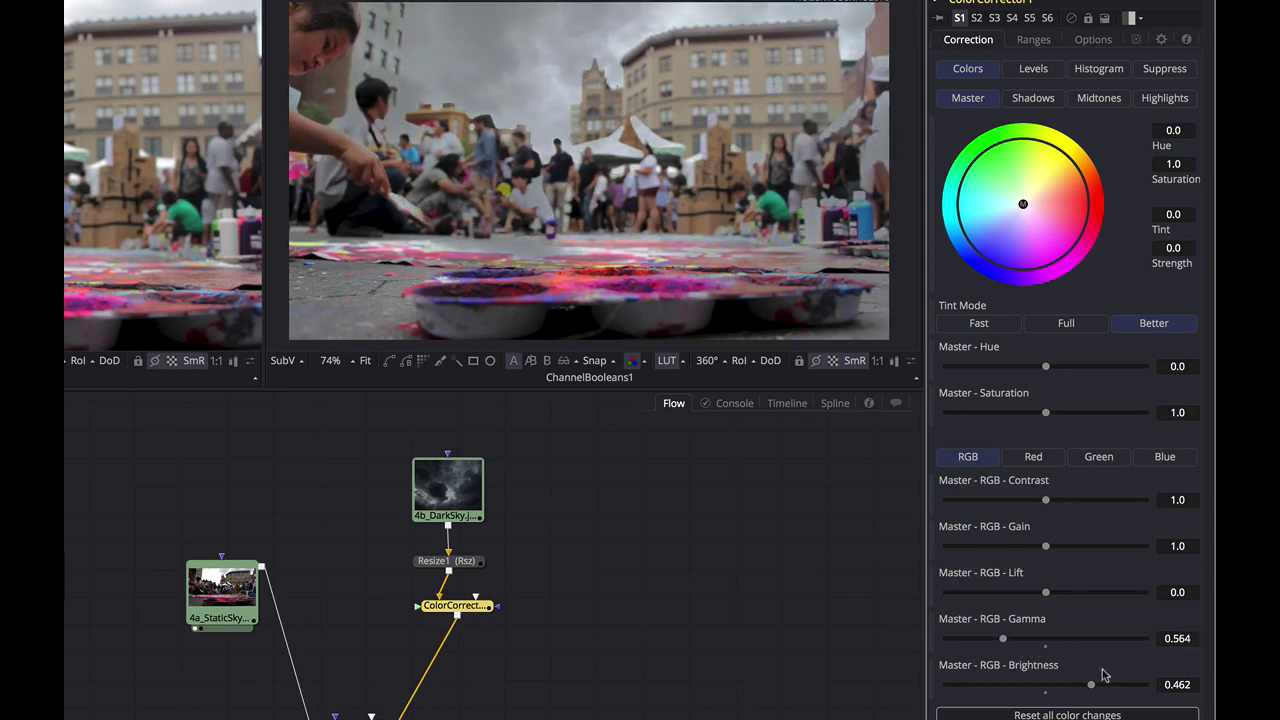
left_click_drag(1091, 687, 1106, 694)
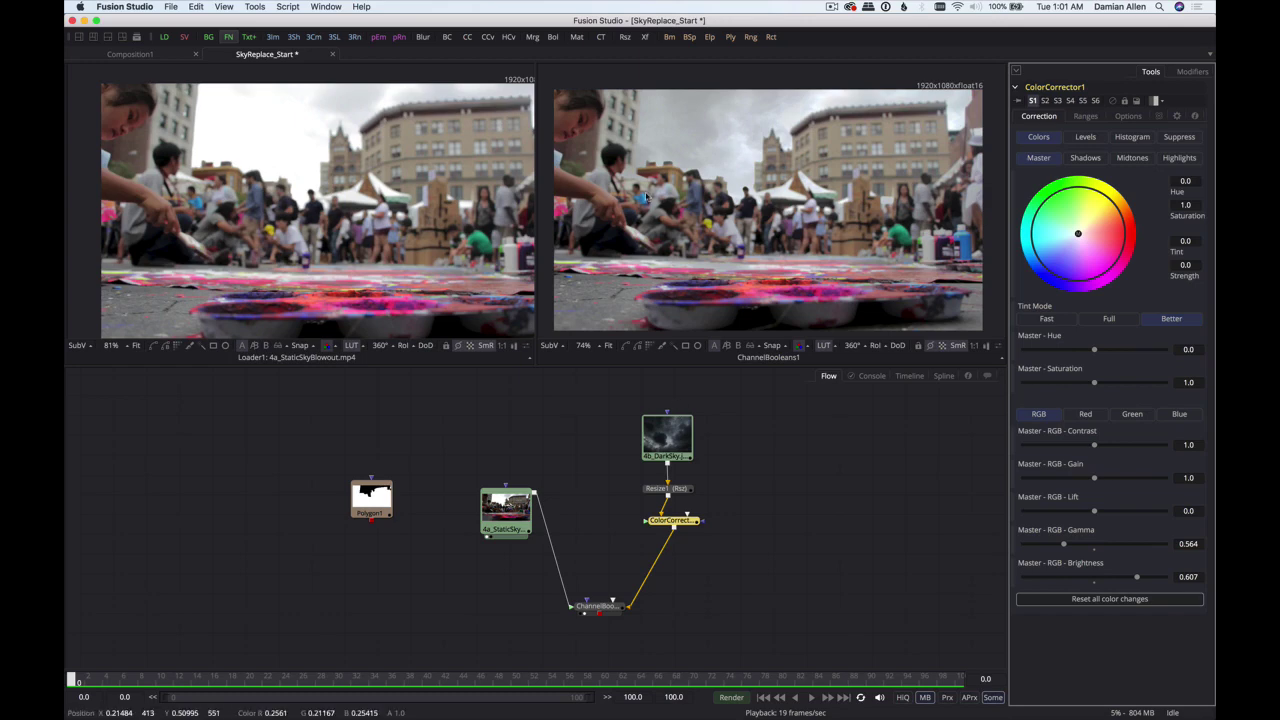
- Nudge the 4a_StaticSkyBlowout clip slightly up in the flow and set its import depth to float16
left_click(518, 503)
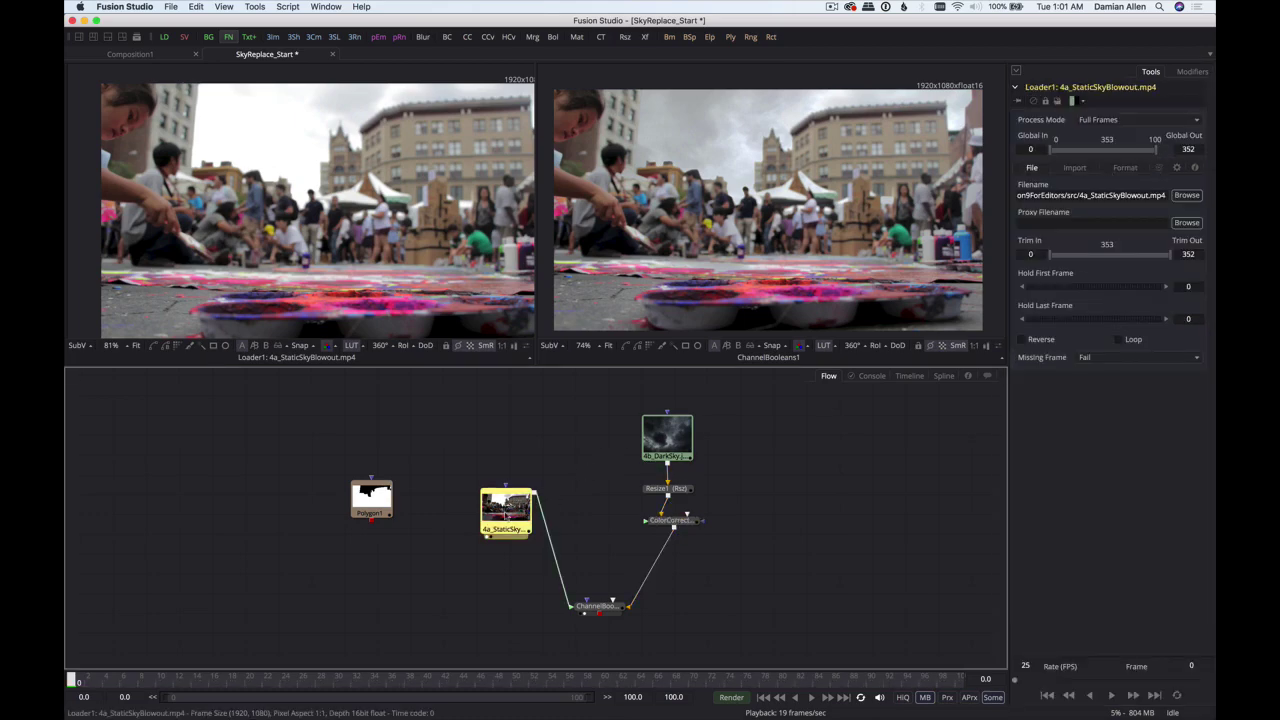
left_click_drag(507, 513, 513, 506)
left_click(1124, 168)
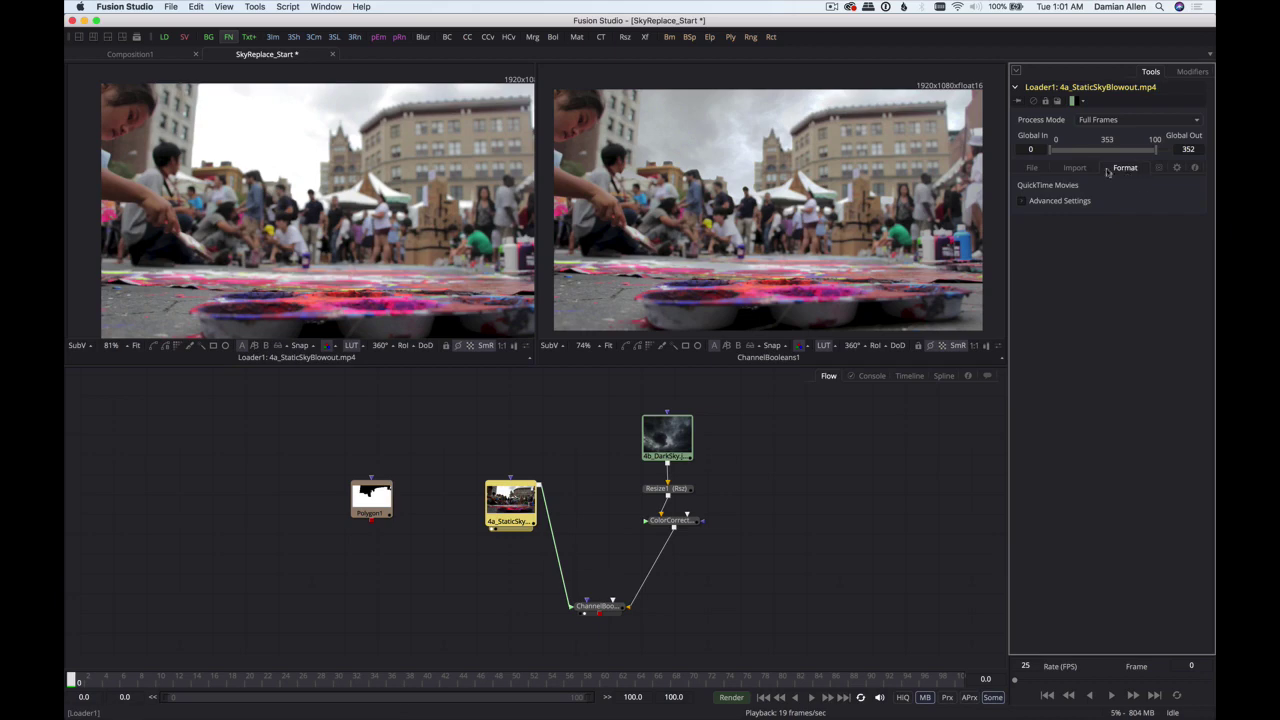
left_click(1076, 168)
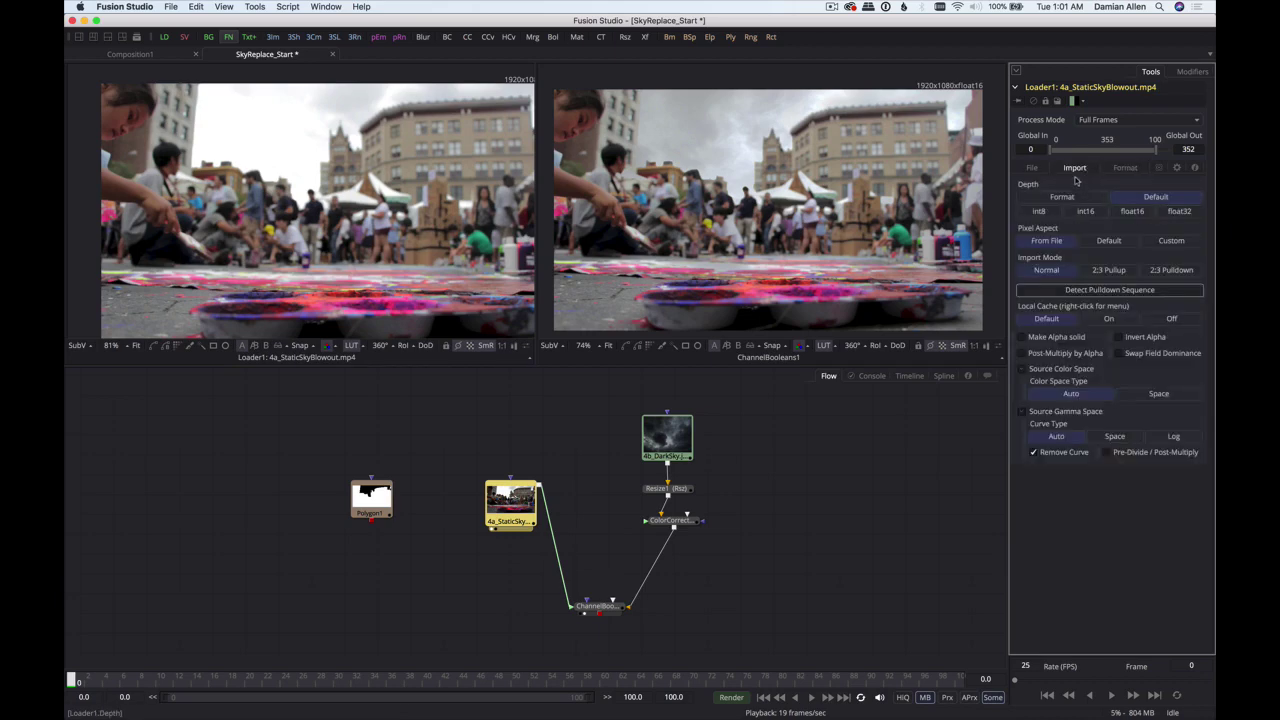
left_click(1134, 212)
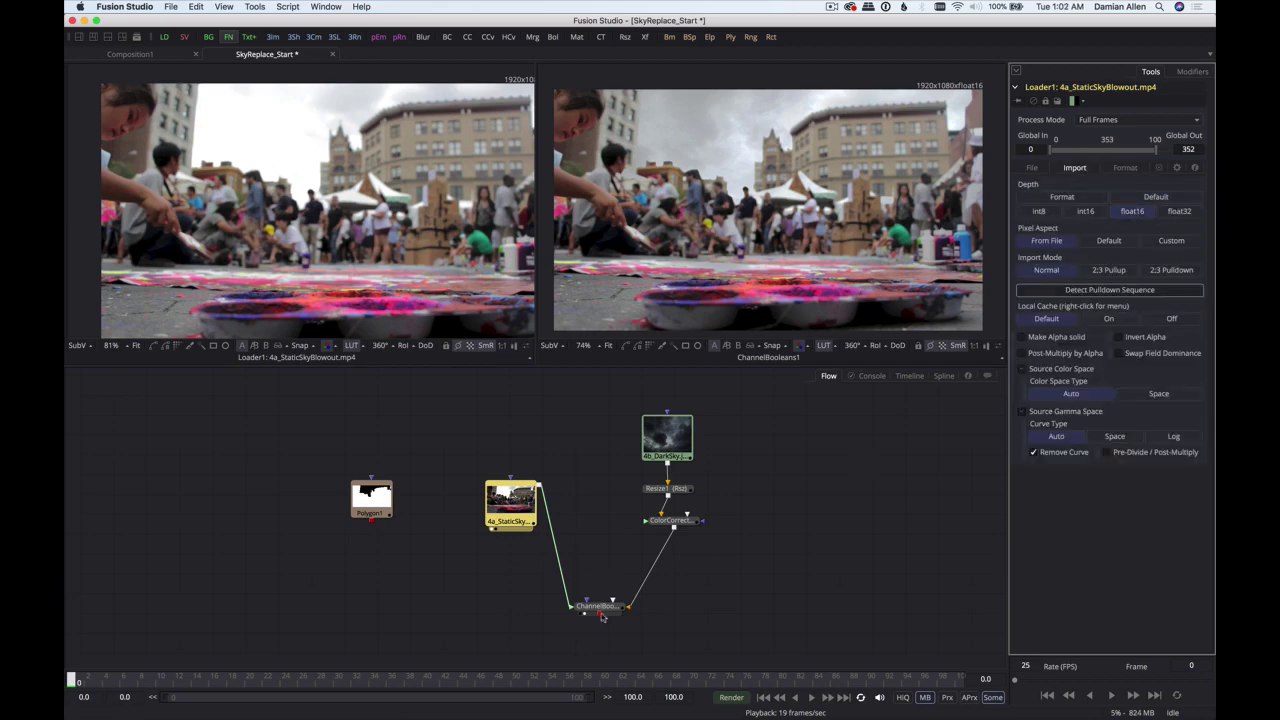
- Set the import depth of the 4b_DarkSky image to float16
left_click(670, 430)
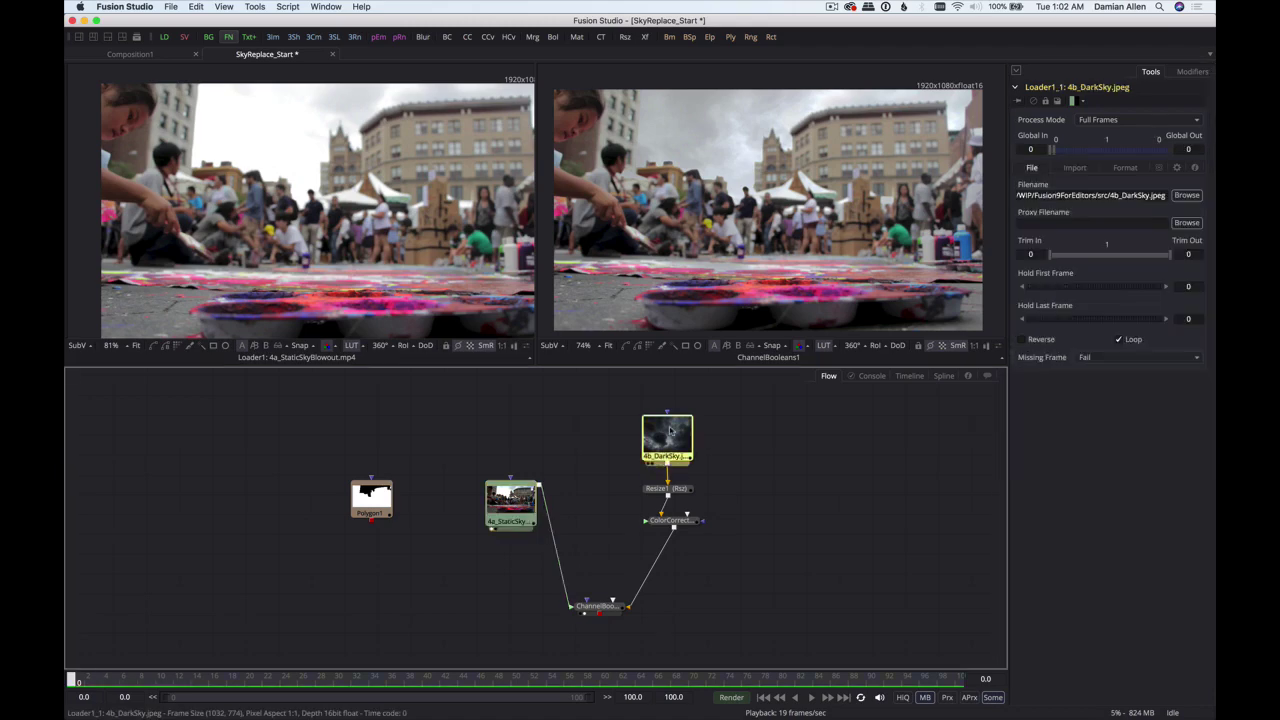
left_click(1074, 168)
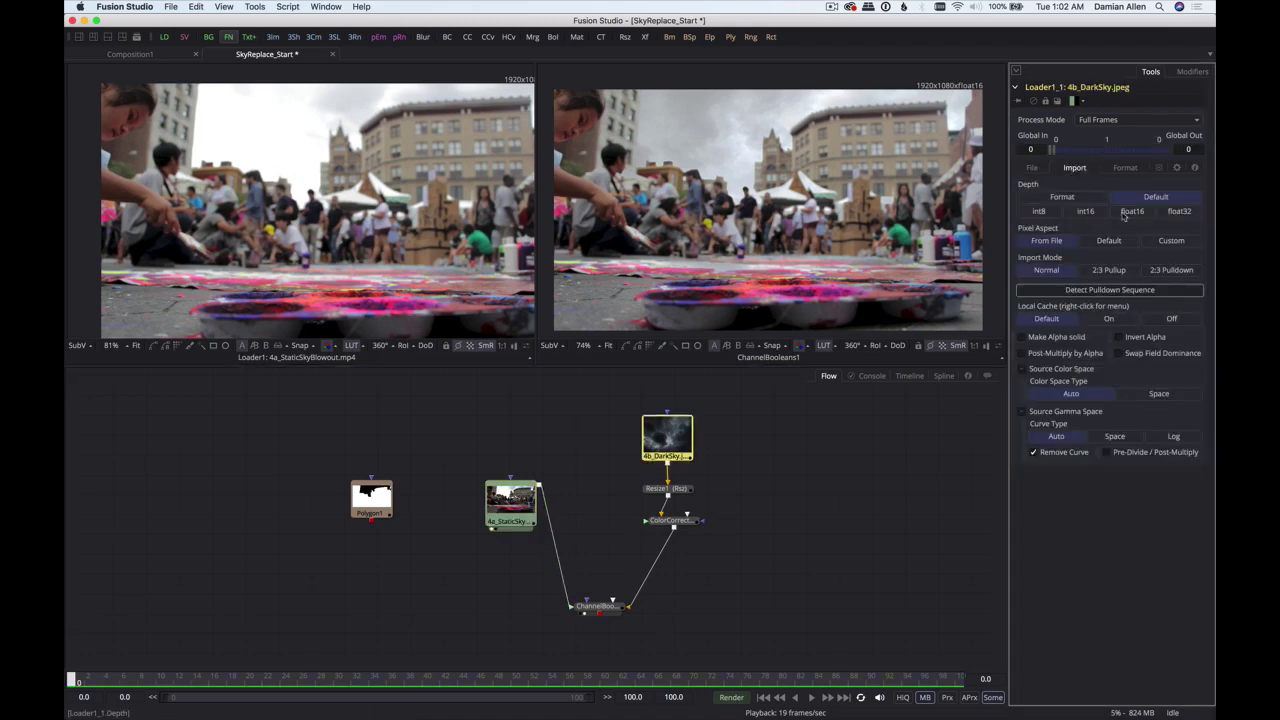
left_click(1128, 212)
- Add a Color Corrector below the Channel Booleans and darken the composite by lowering its master levels midtone to about 0.41
left_click_drag(602, 609, 604, 606)
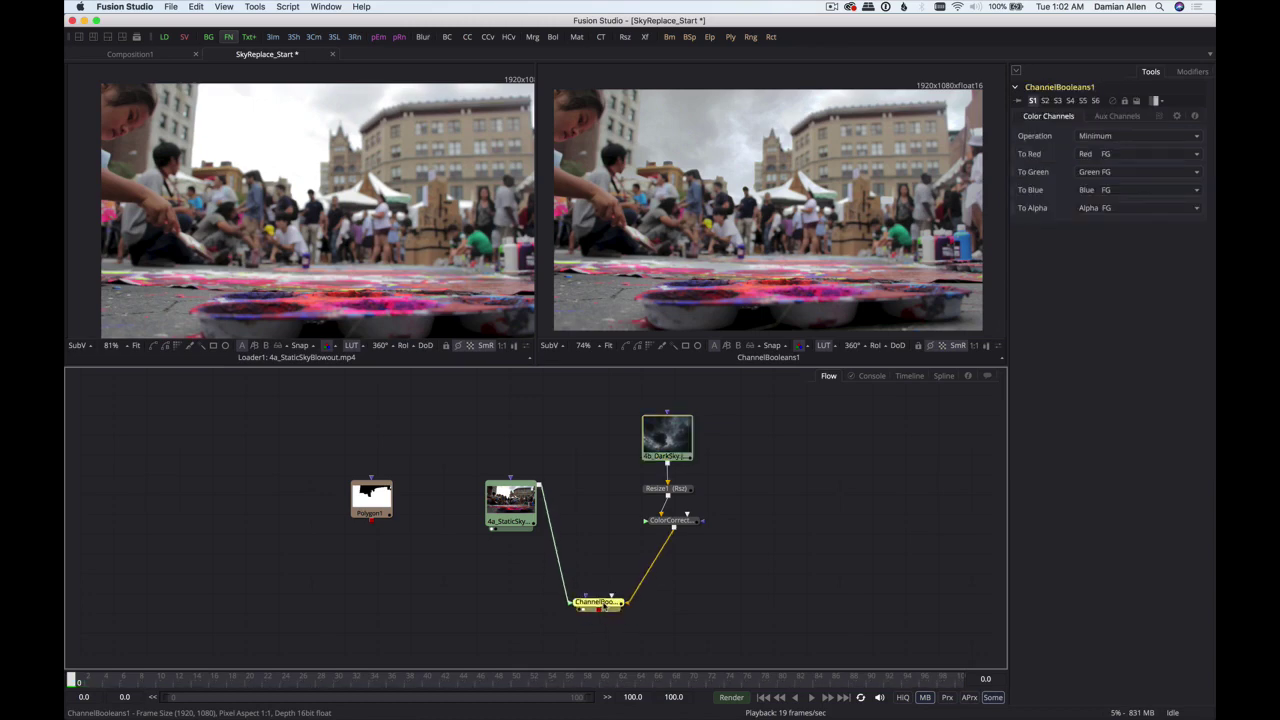
key("shift+space")
type("col")
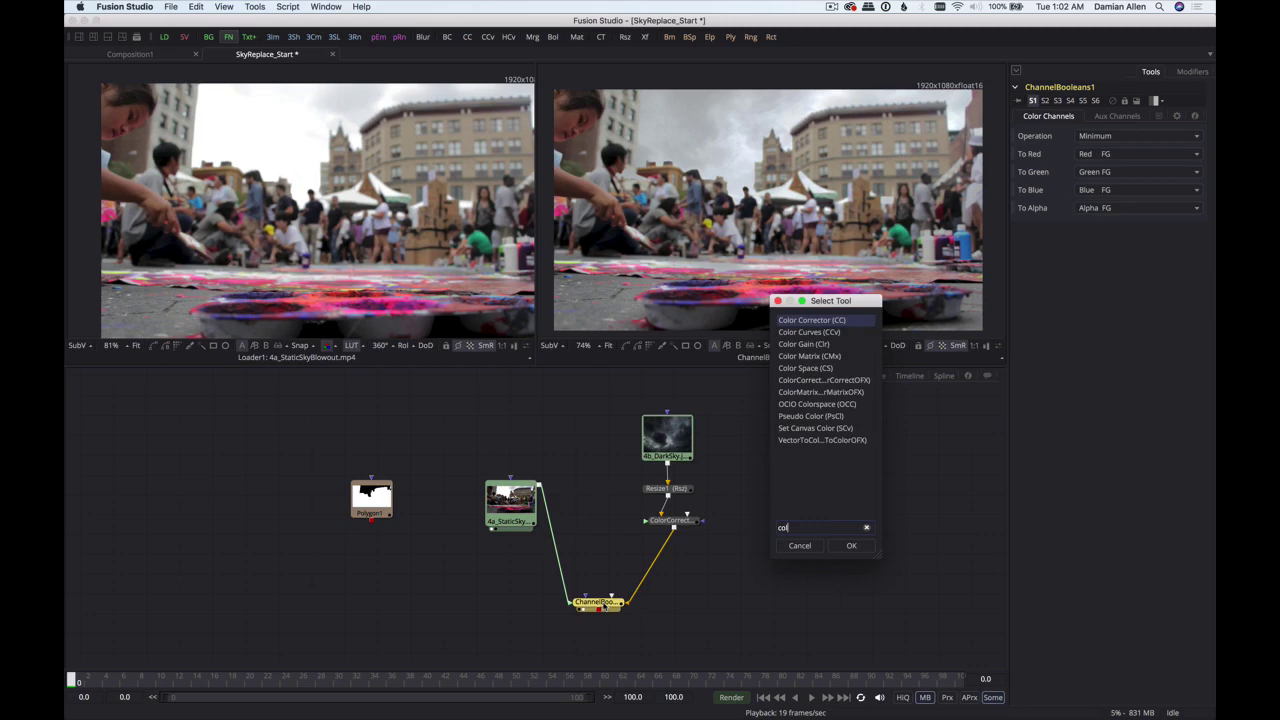
key("Return")
left_click_drag(603, 607, 598, 640)
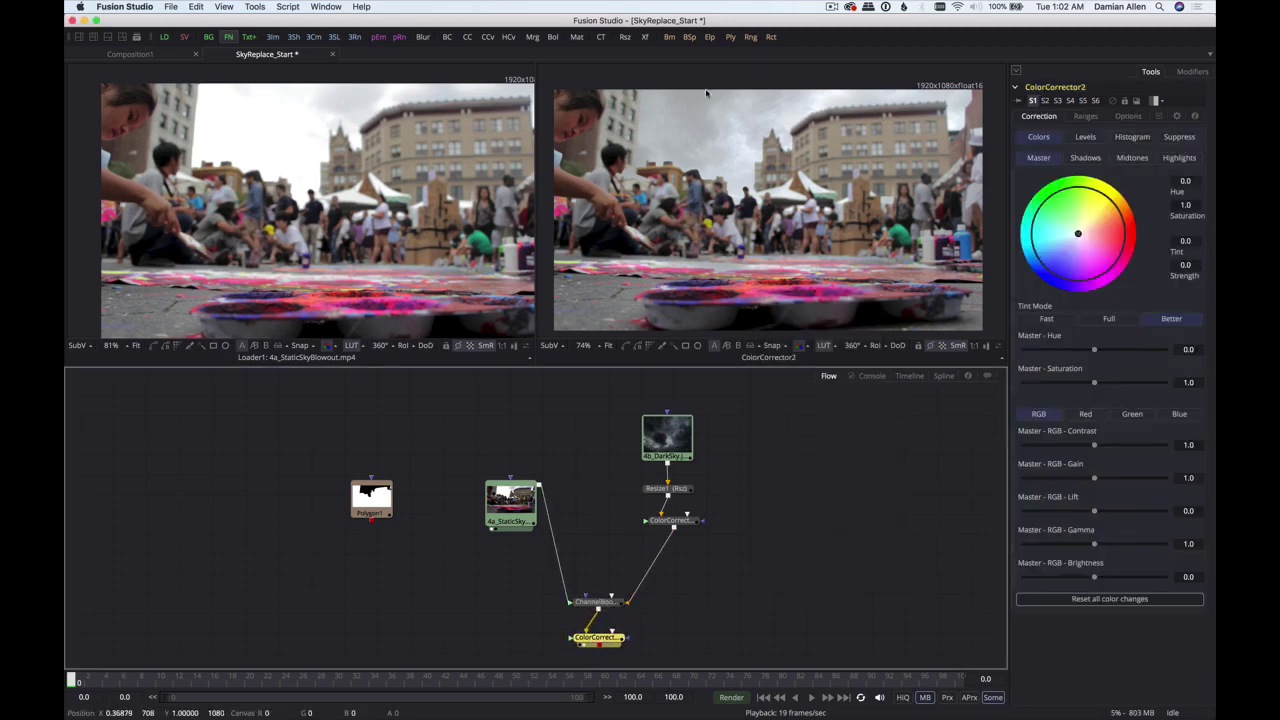
left_click(1090, 140)
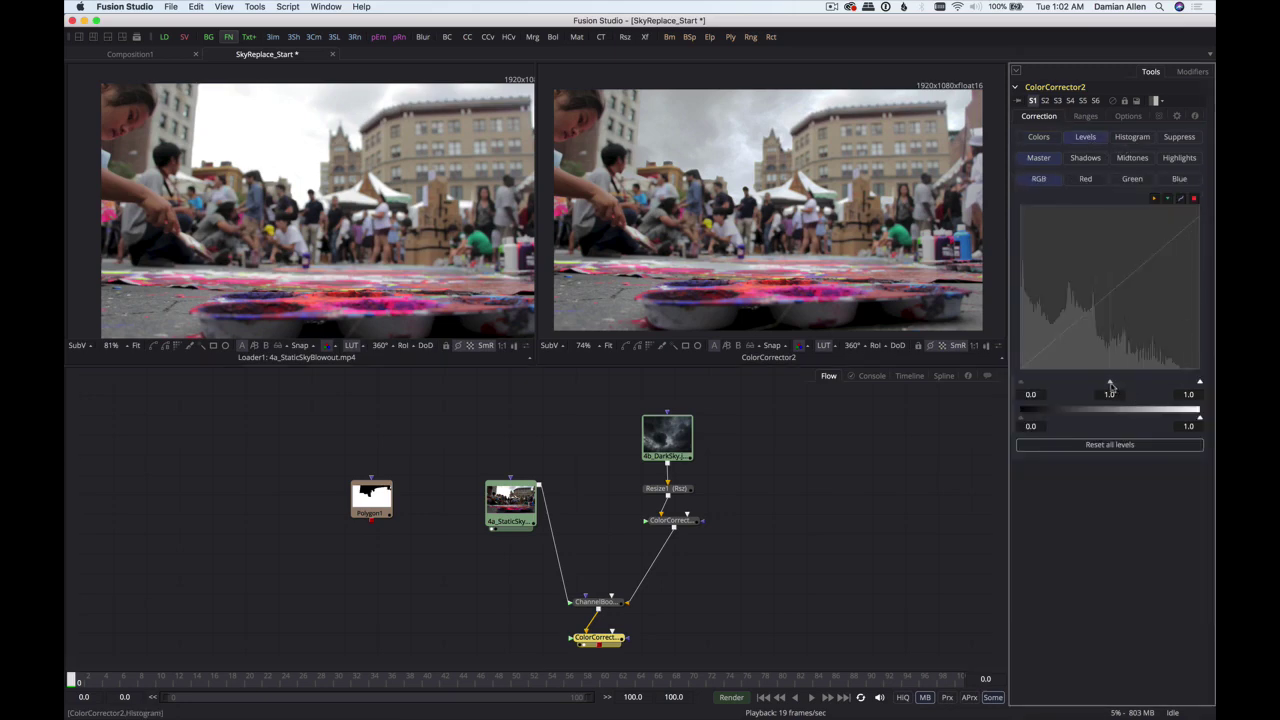
left_click_drag(1110, 386, 1154, 385)
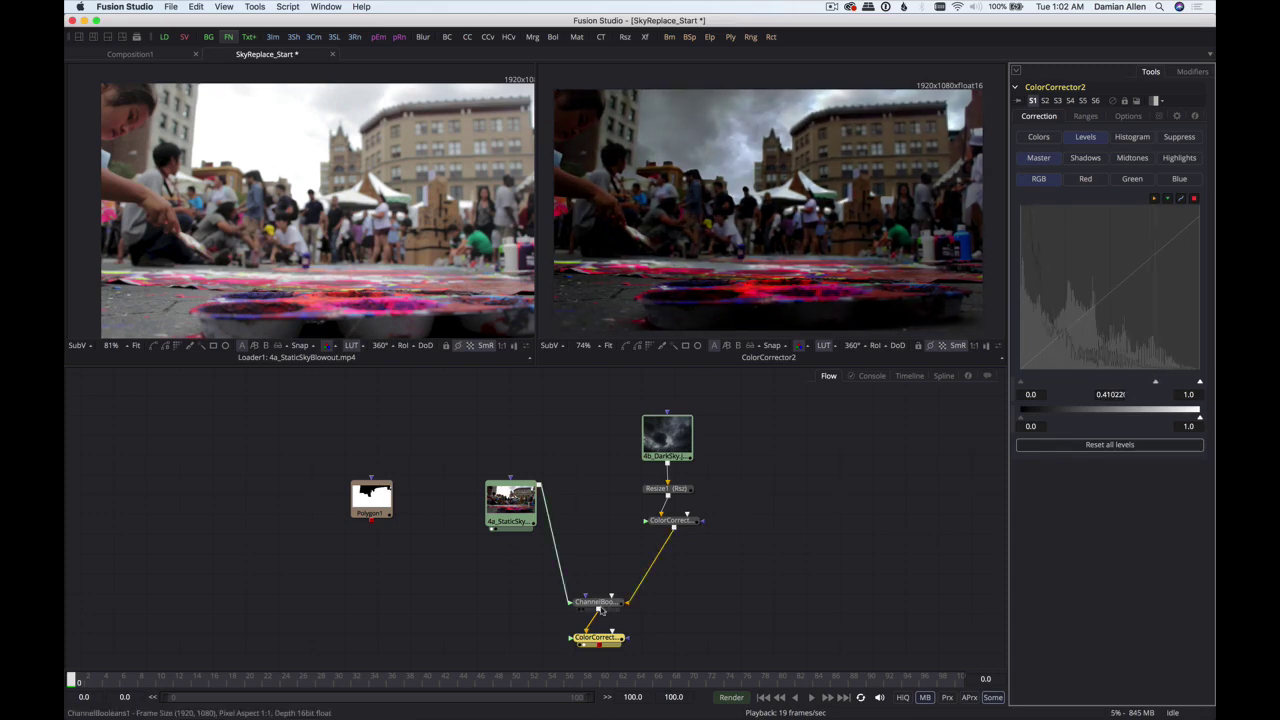
- Detach the new Color Corrector, feed it directly from the street clip and lower its master levels midtone to about 0.20
left_click_drag(597, 637, 499, 636)
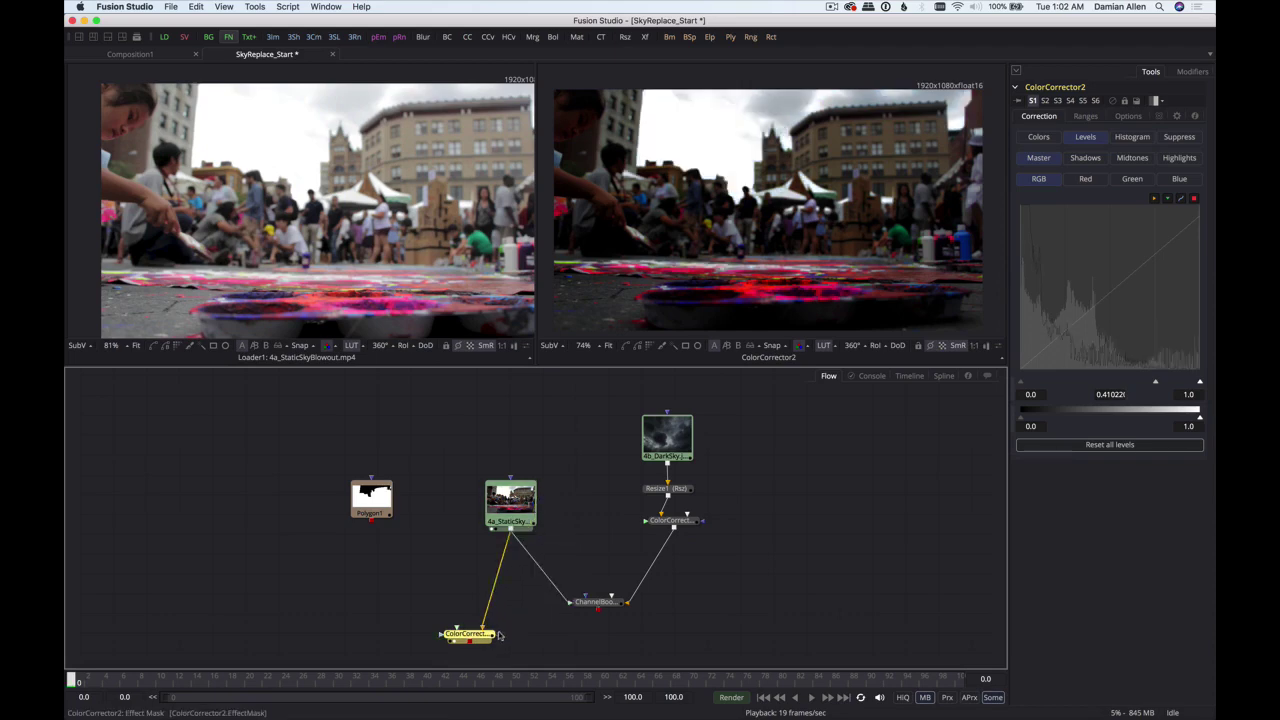
mouse_move(1153, 385)
left_mouse_down()
mouse_move(1110, 385)
mouse_move(1176, 388)
left_mouse_up()
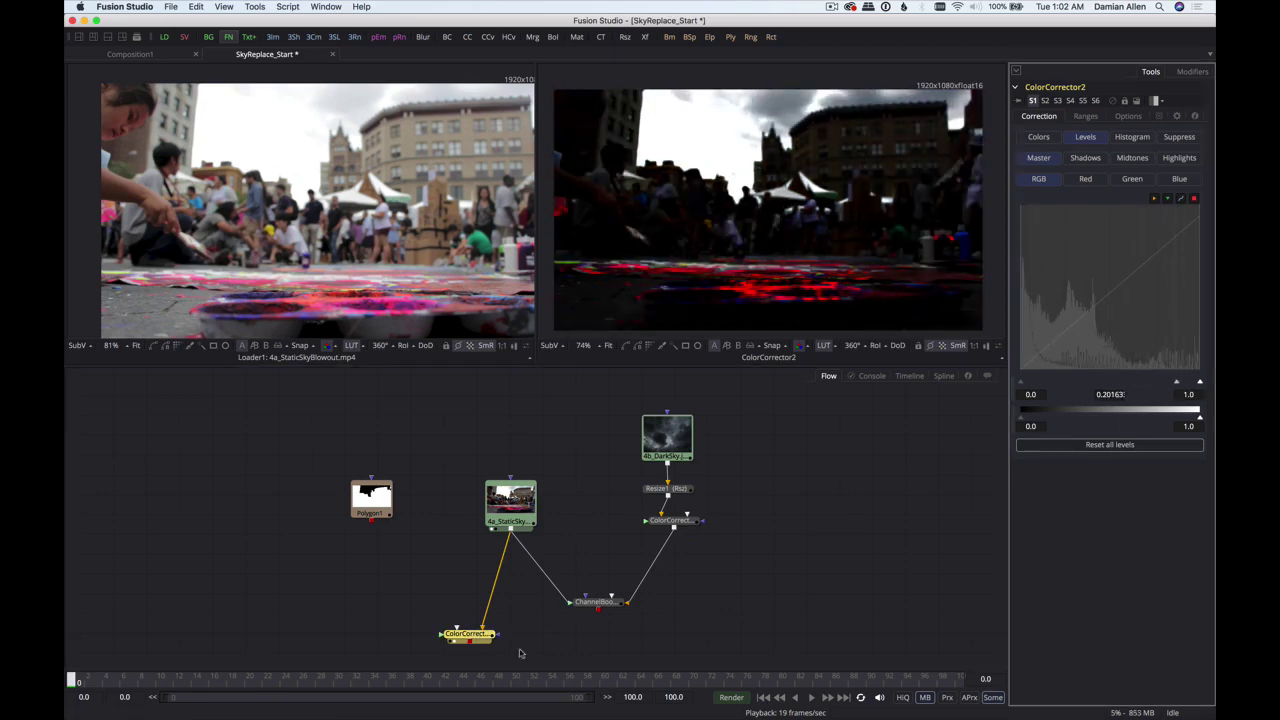
- Delete the Color Corrector attached to the street clip and show the Channel Booleans in the second viewer again
left_click_drag(428, 610, 494, 650)
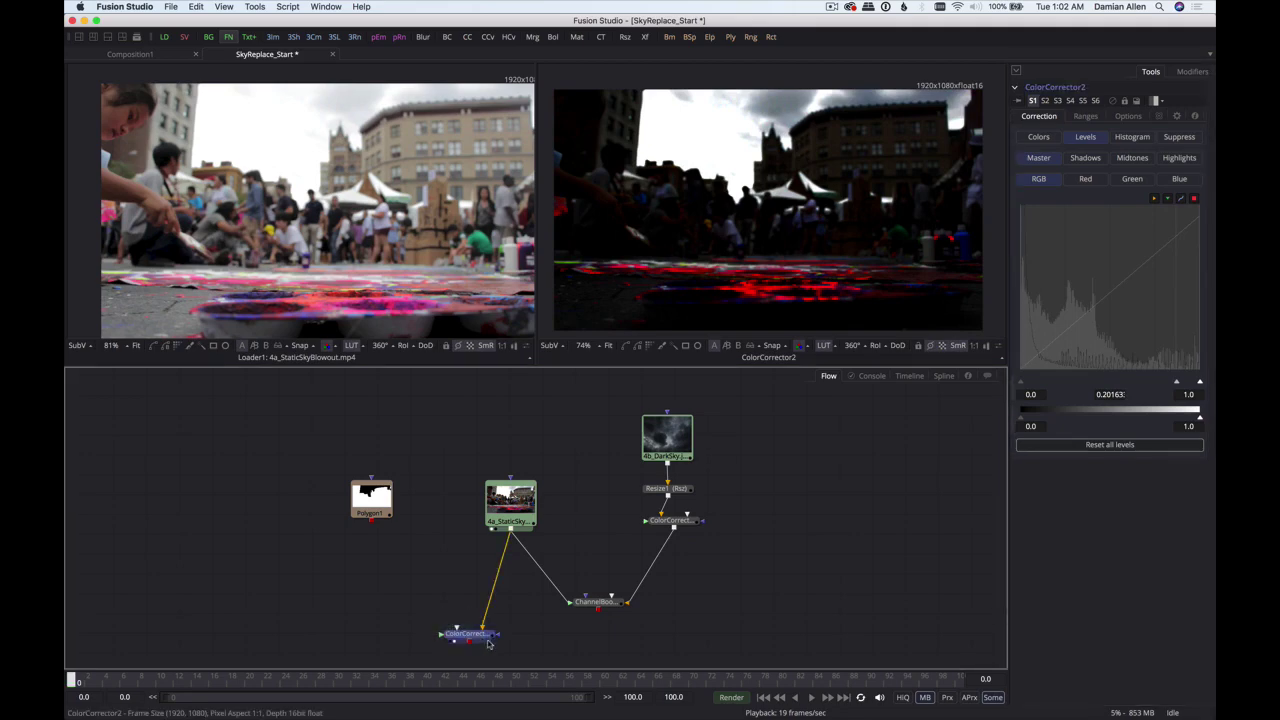
key("Delete")
left_click(593, 603)
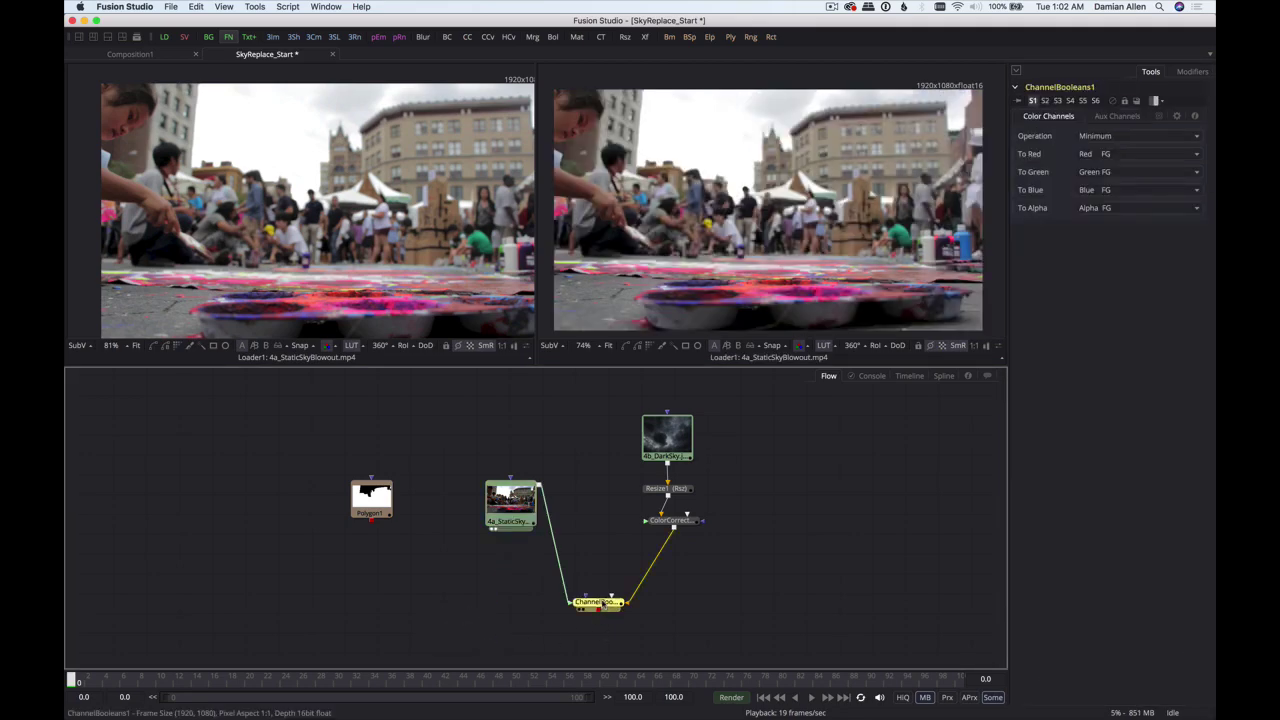
key("2")
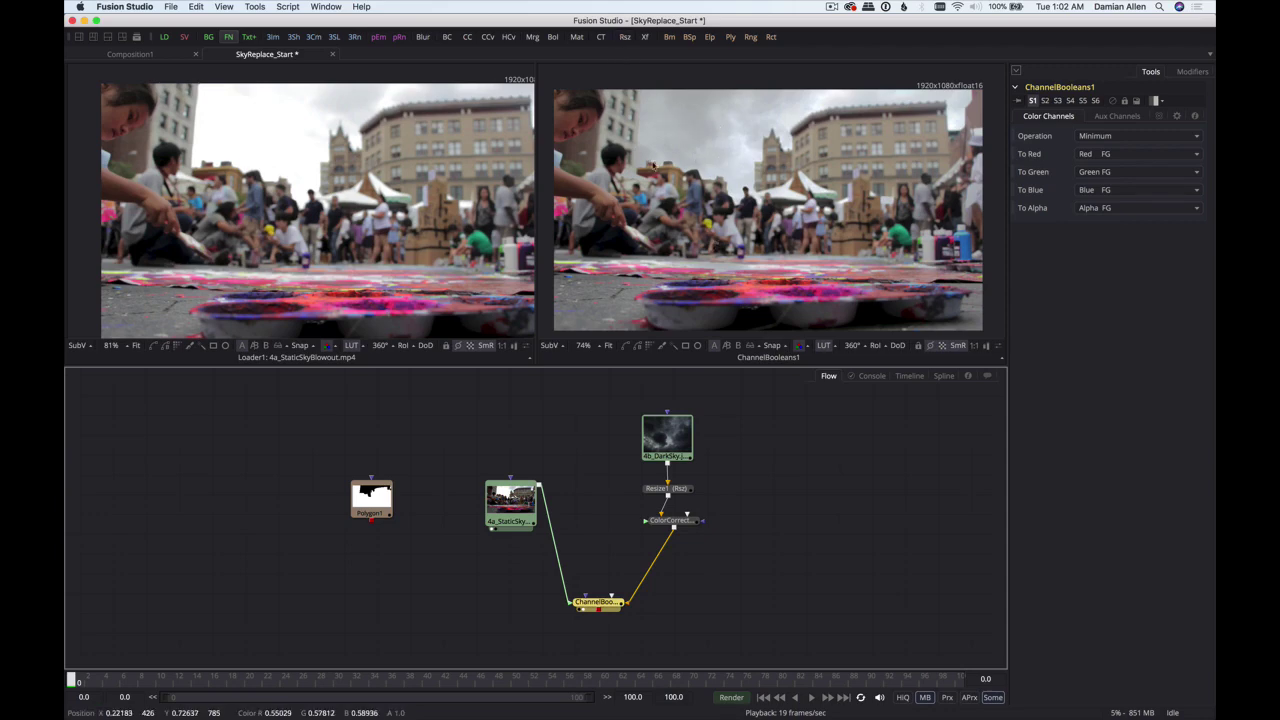
- Move the street clip up in the flow and bring the Polygon down closer to the Channel Booleans
left_click_drag(522, 528, 543, 493)
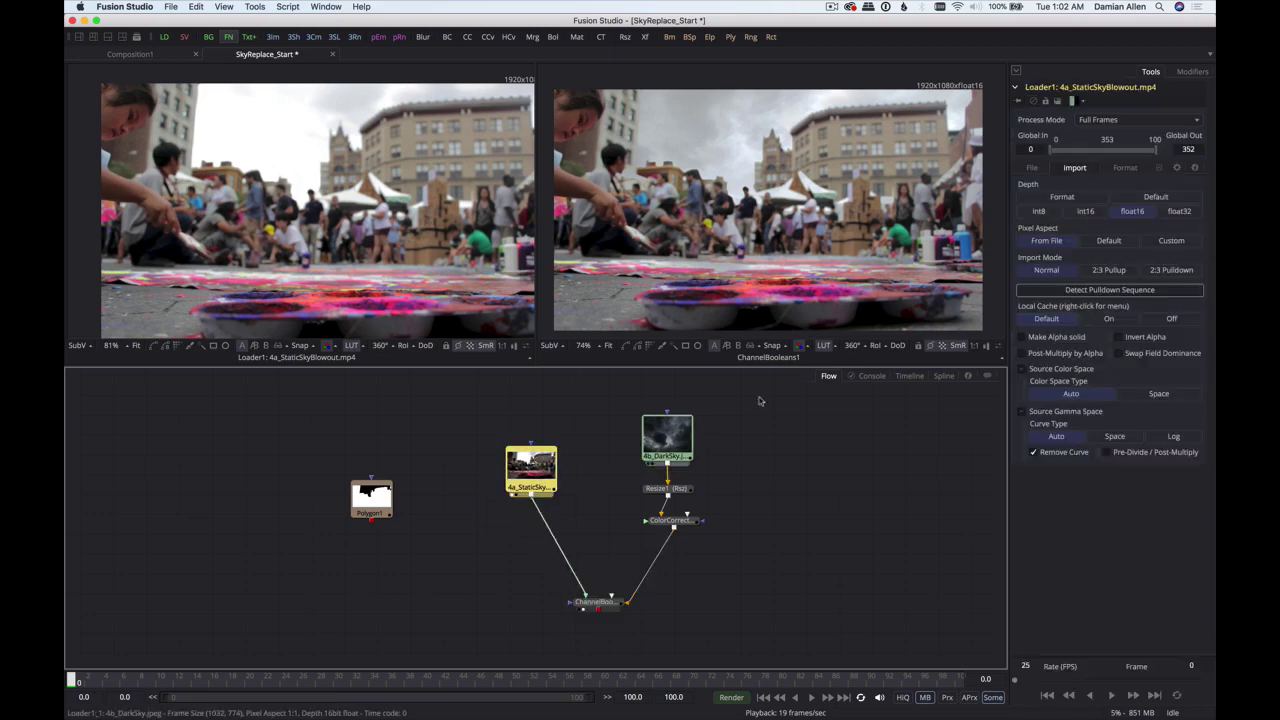
left_click_drag(388, 523, 460, 592)
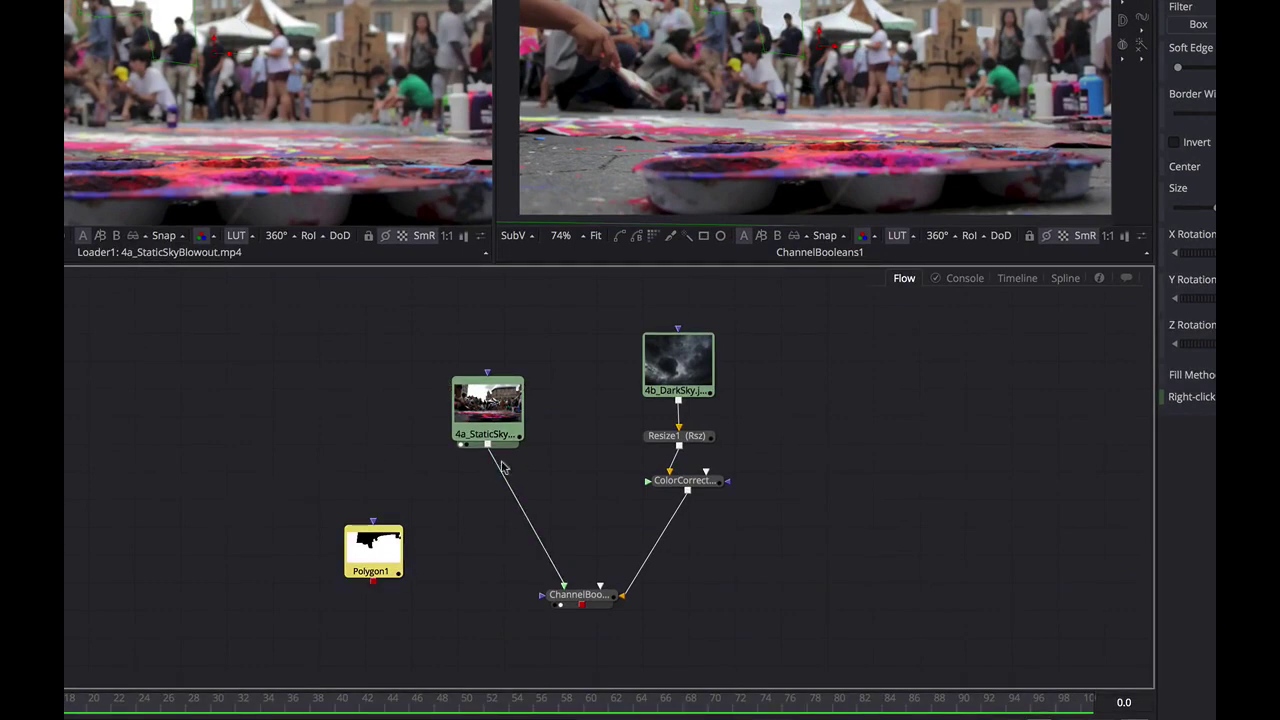
scroll(720, 523, "down", 3)
scroll(720, 523, "left", 3)
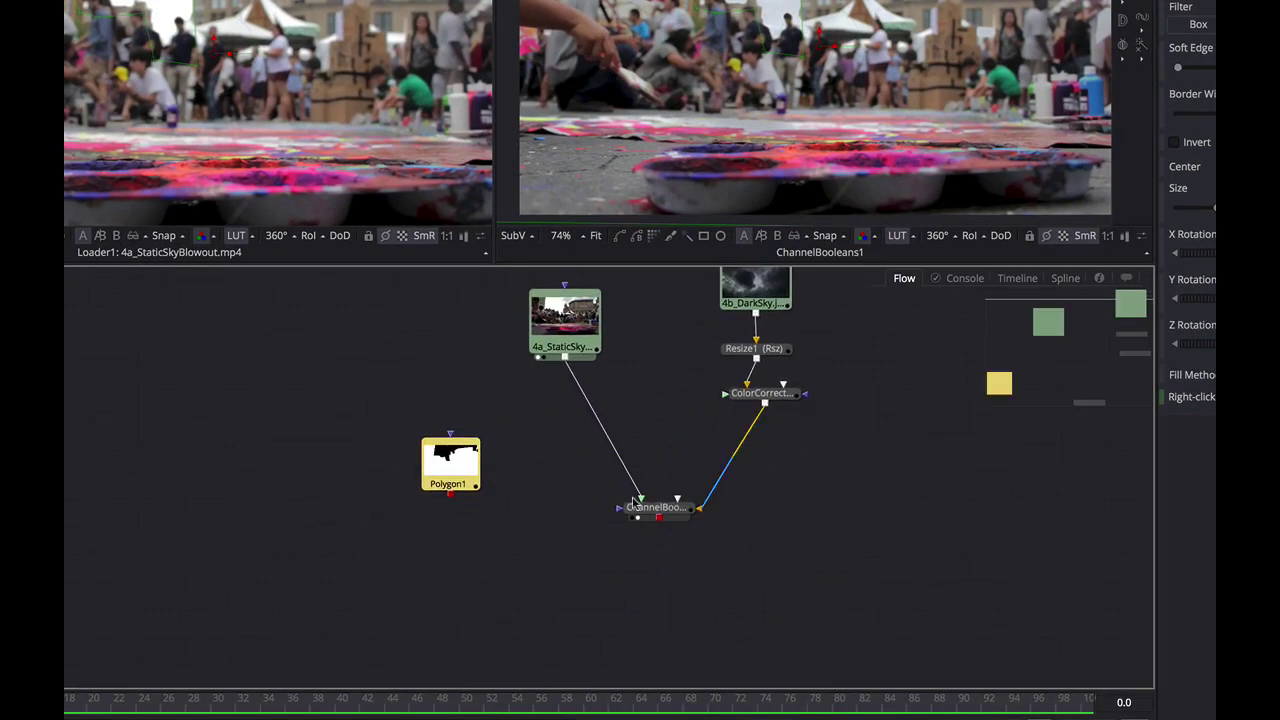
- Move the Polygon away from the Channel Booleans and add a Matte Control node beside it
scroll(560, 495, "up", 2)
scroll(520, 490, "right", 3)
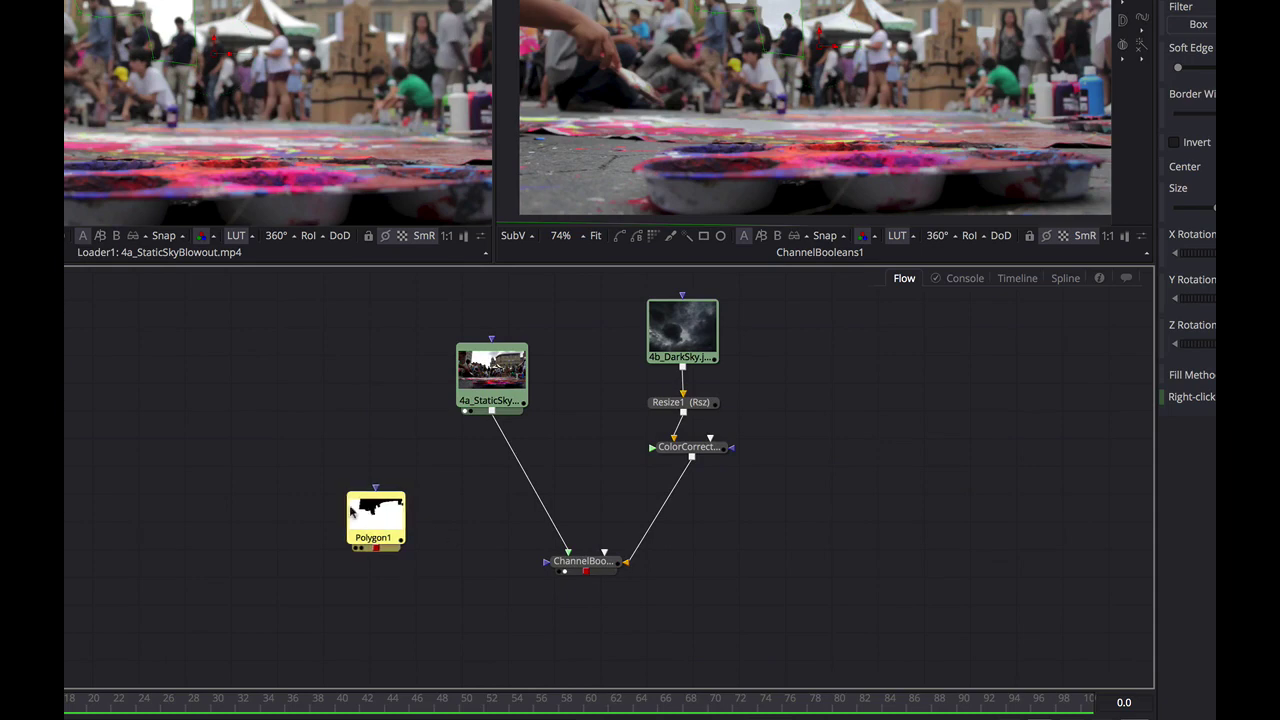
left_click_drag(378, 515, 279, 534)
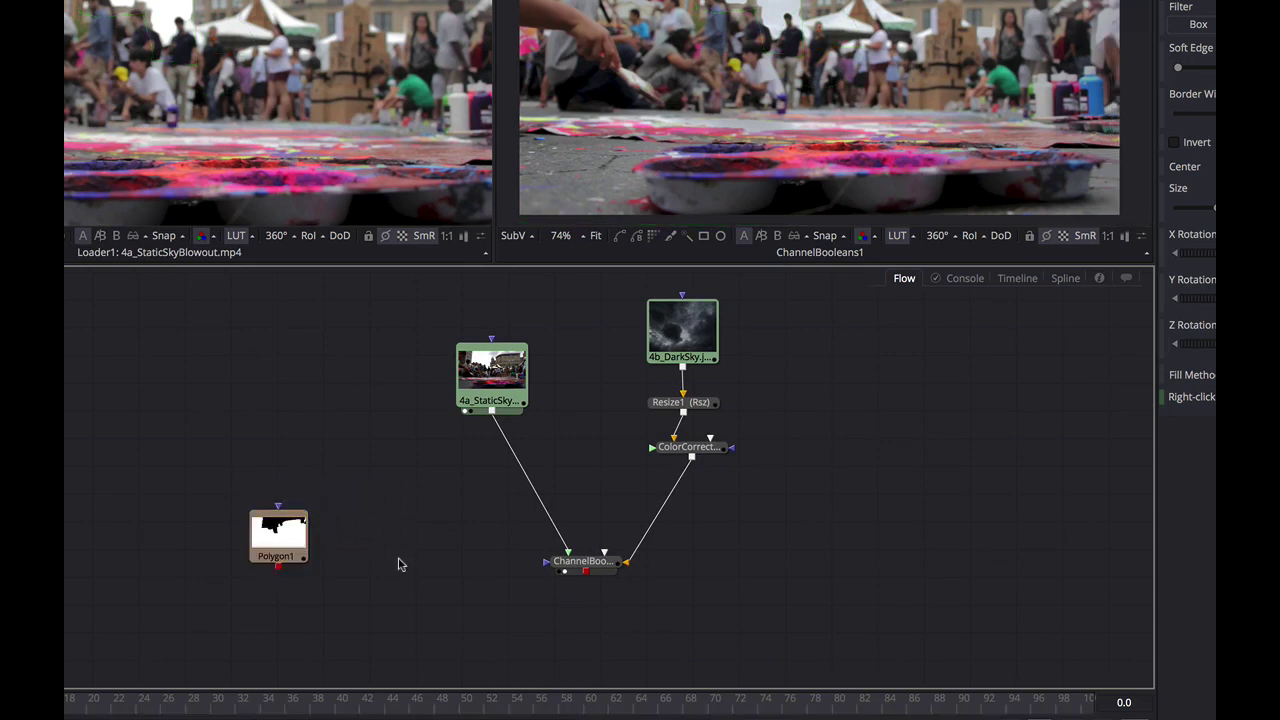
key("shift+space")
type("ma")
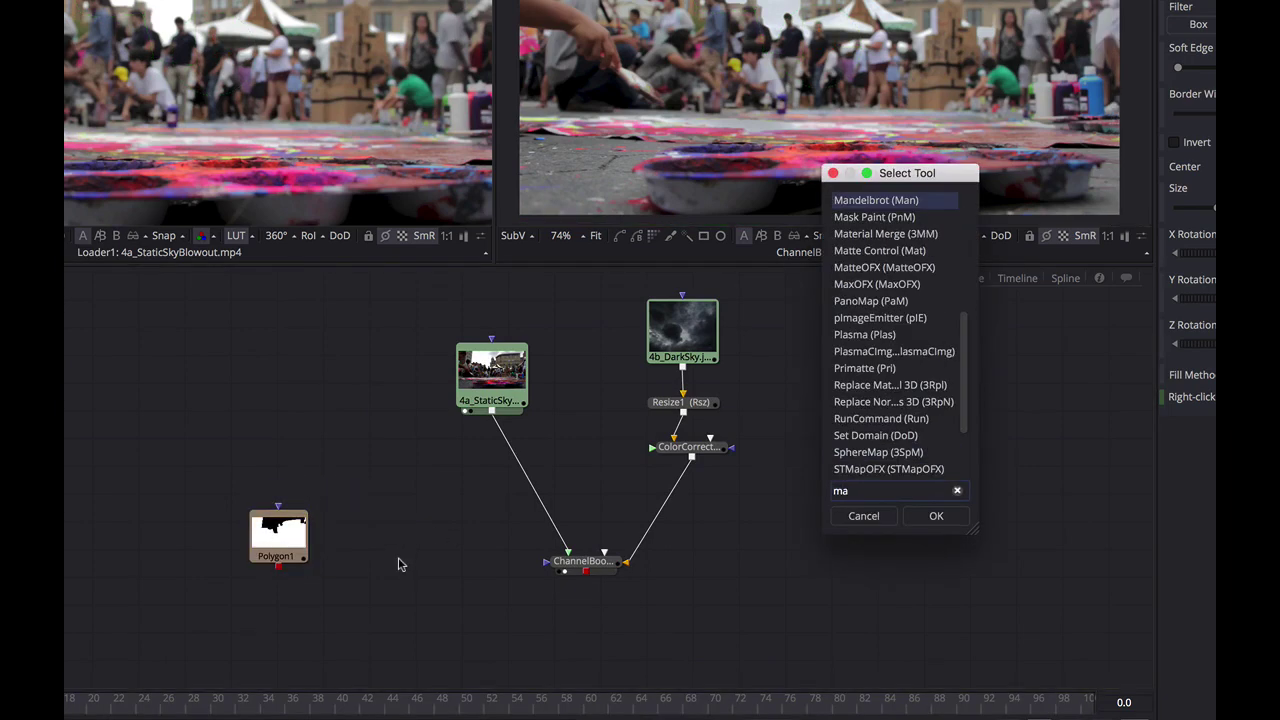
type("tt")
key("Return")
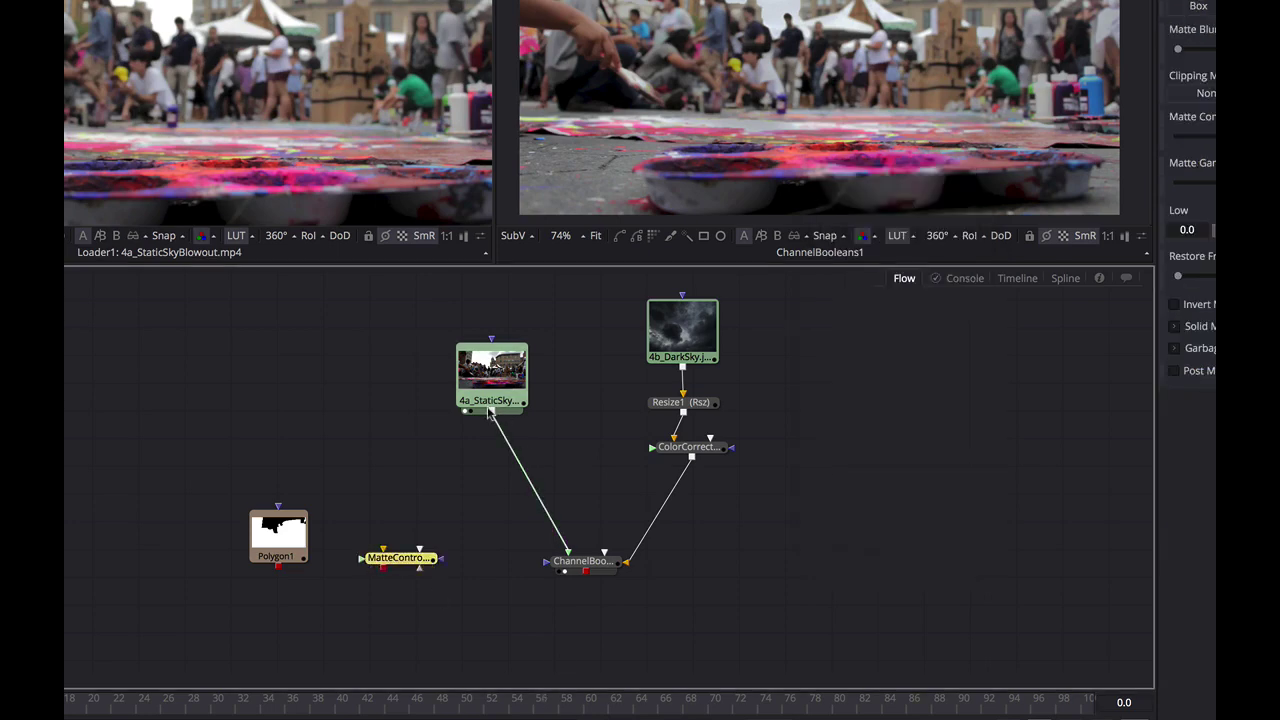
- Connect the street clip as the Matte Control's background and the Polygon as its foreground, and show the Matte Control in the first viewer
left_click_drag(491, 413, 418, 603)
left_click(459, 627)
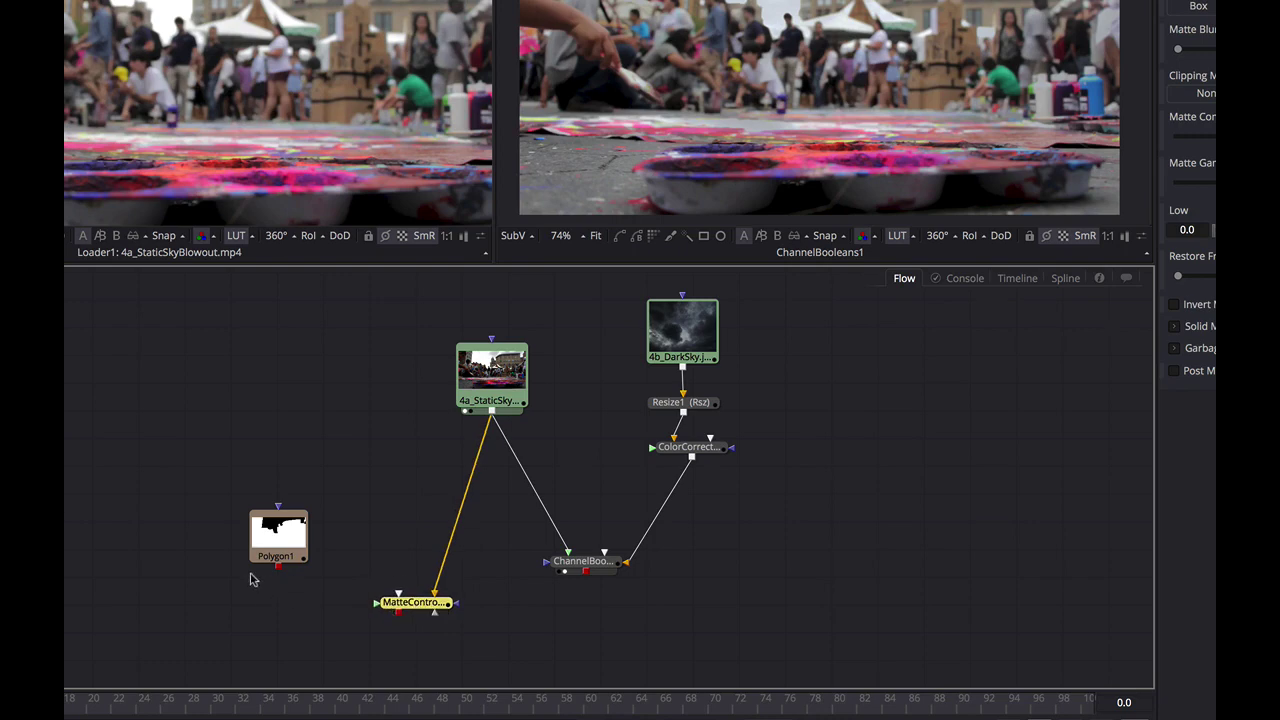
left_click_drag(279, 567, 418, 603)
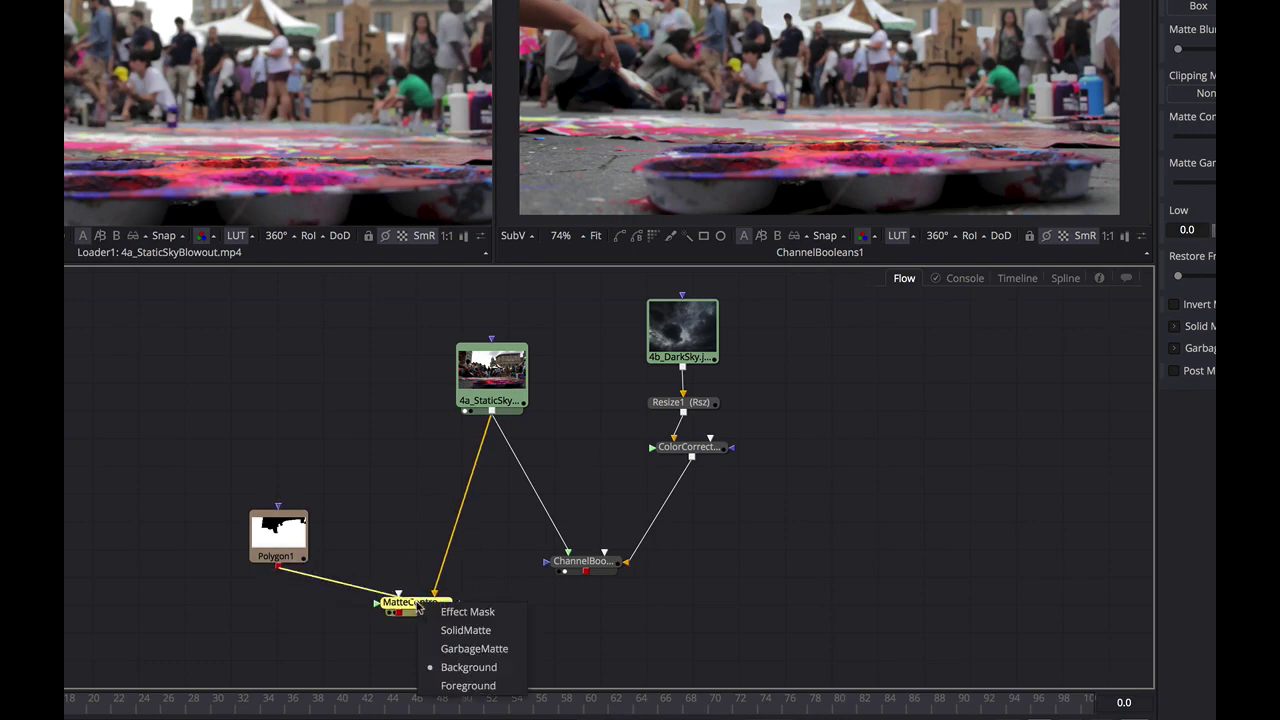
left_click(497, 685)
left_click(420, 603)
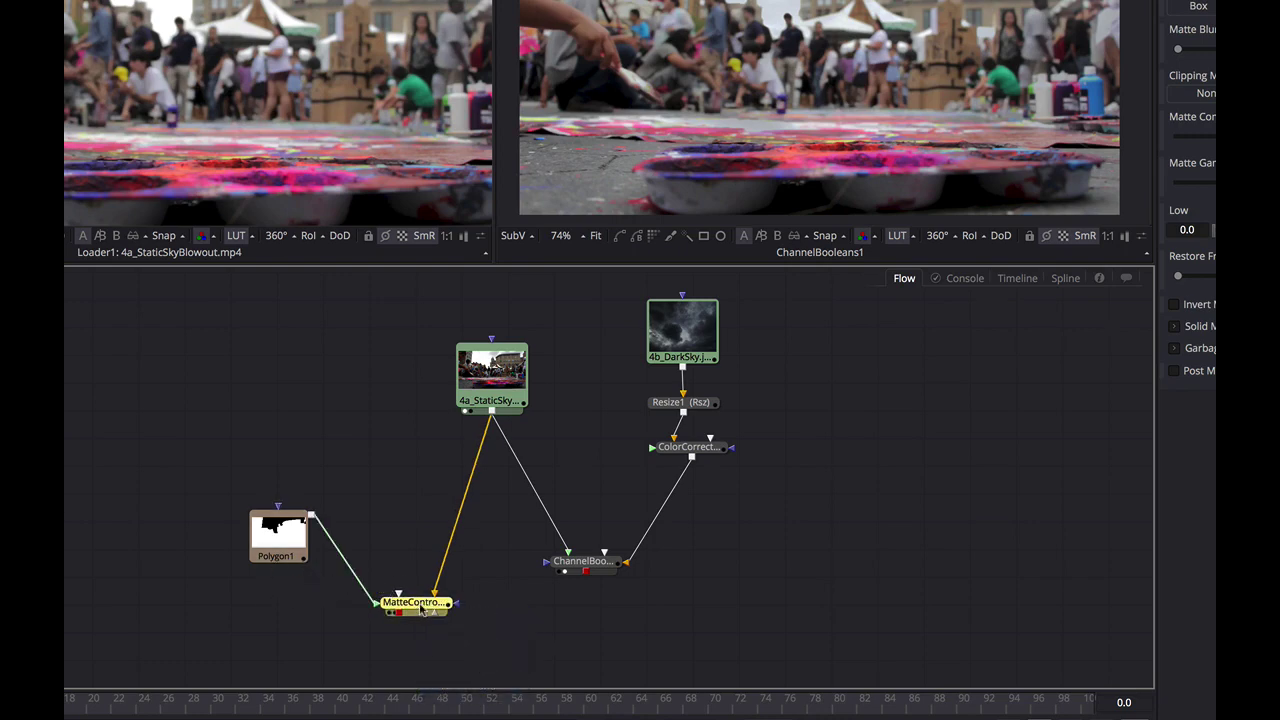
key("1")
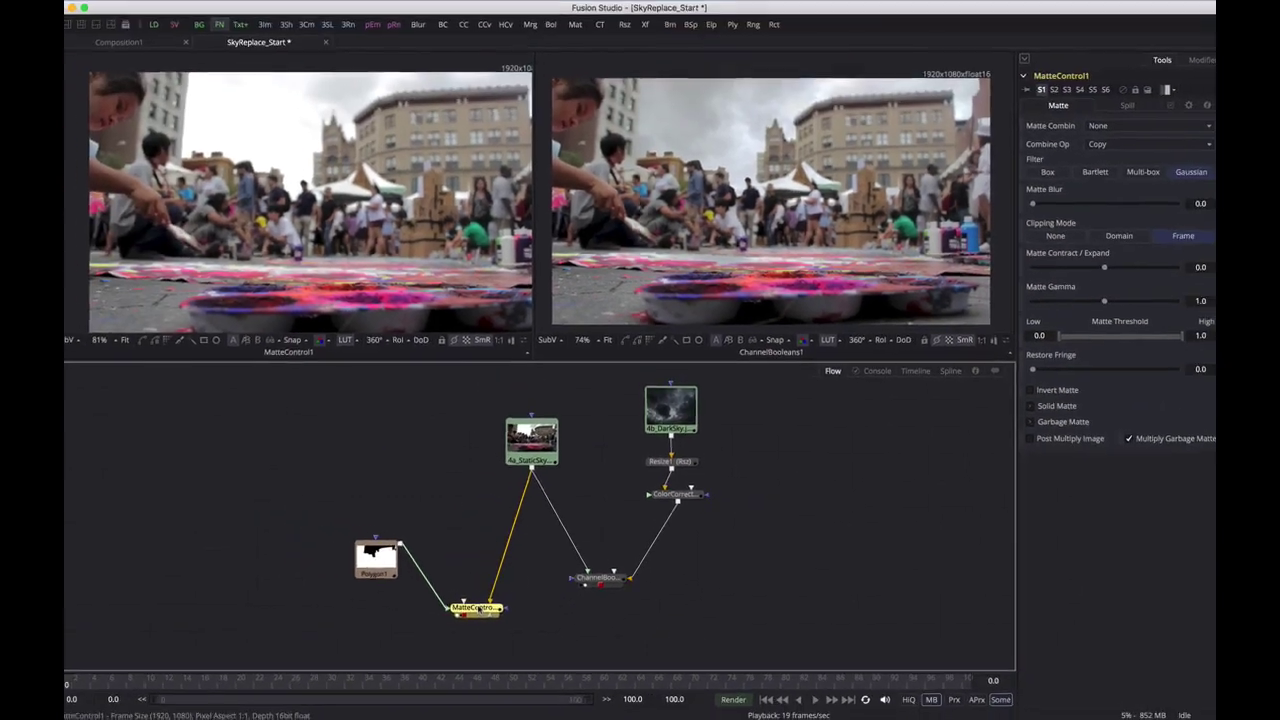
- Set the Matte Control to Combine Alpha with Post Multiply Image enabled and move it closer to the Channel Booleans
left_click(1087, 137)
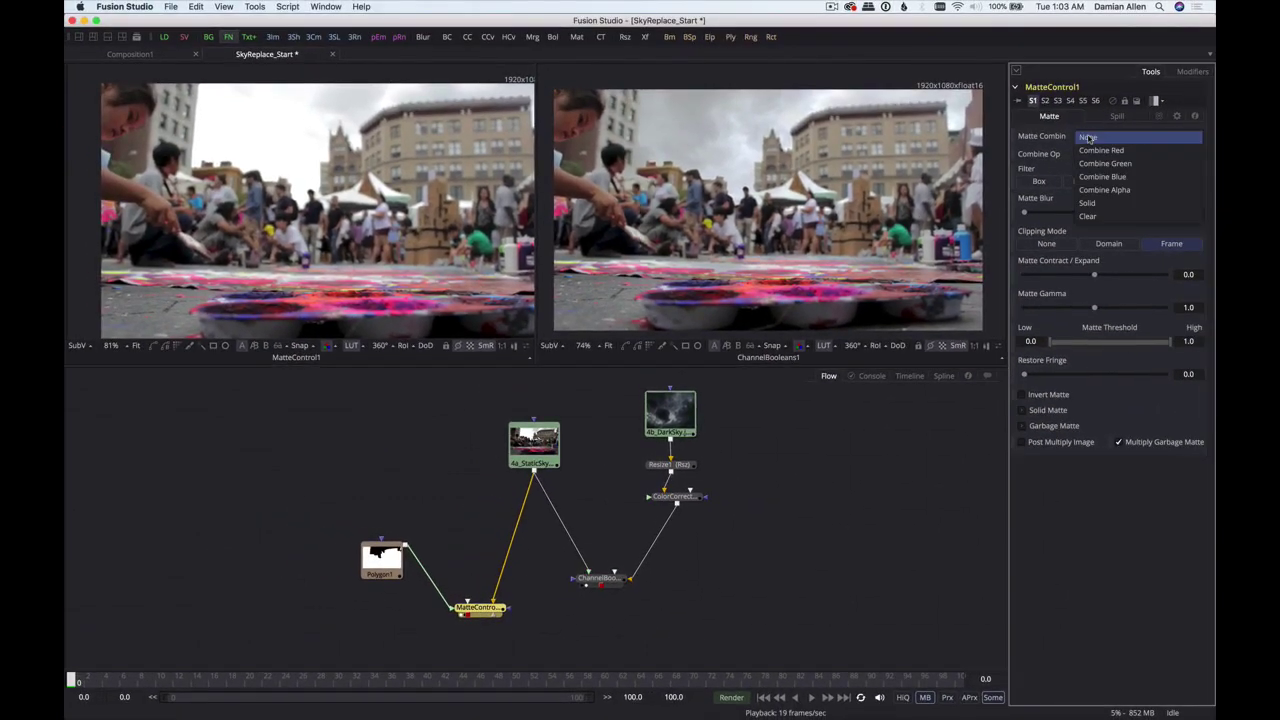
left_click(1119, 192)
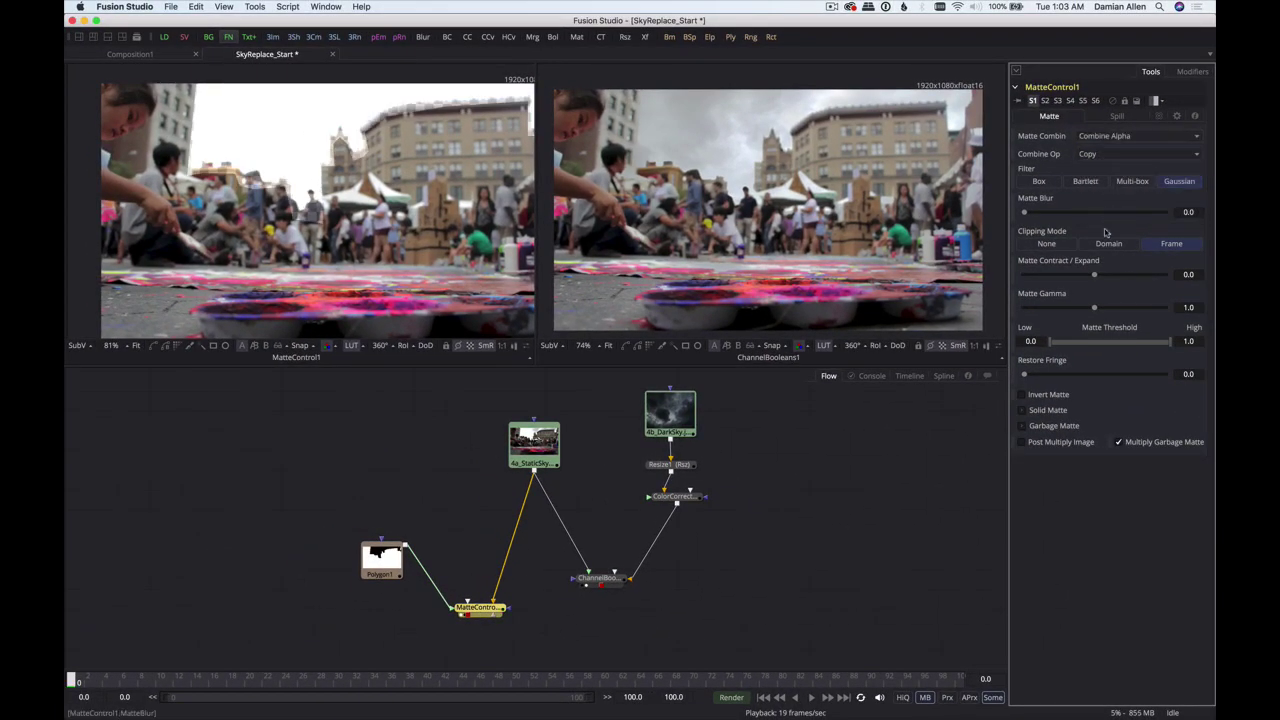
left_click(1021, 444)
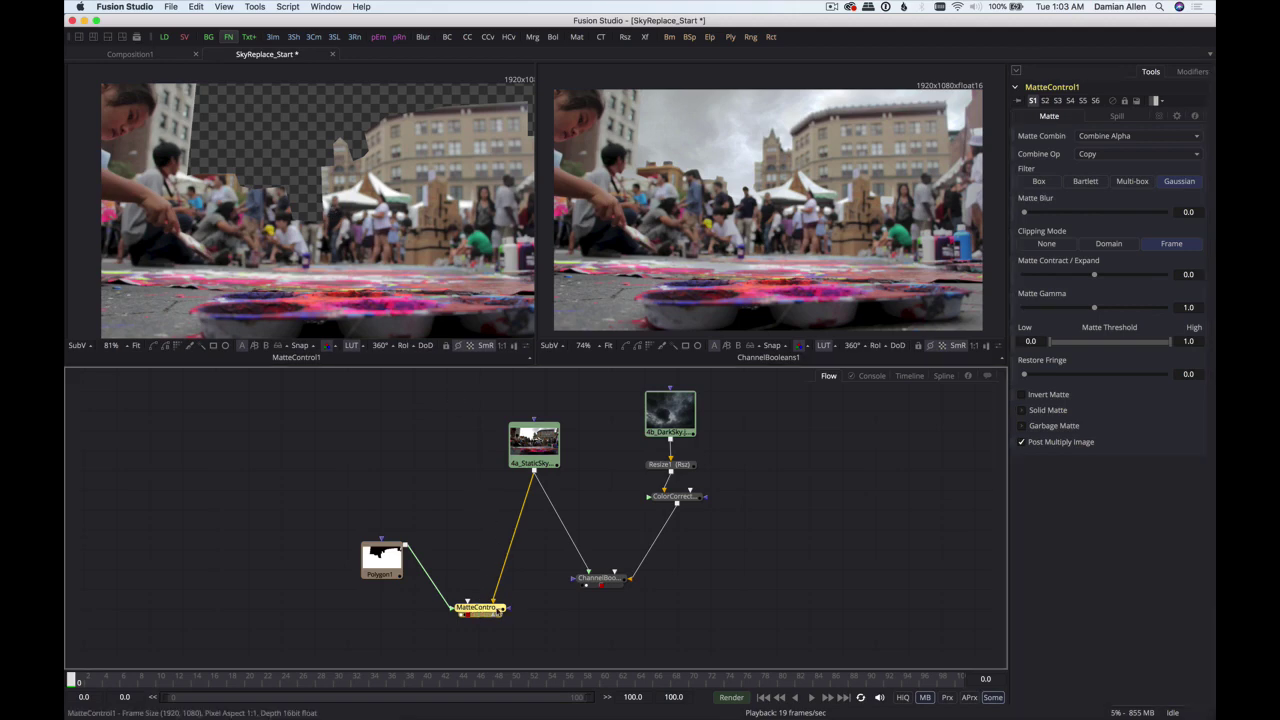
left_click_drag(478, 607, 507, 611)
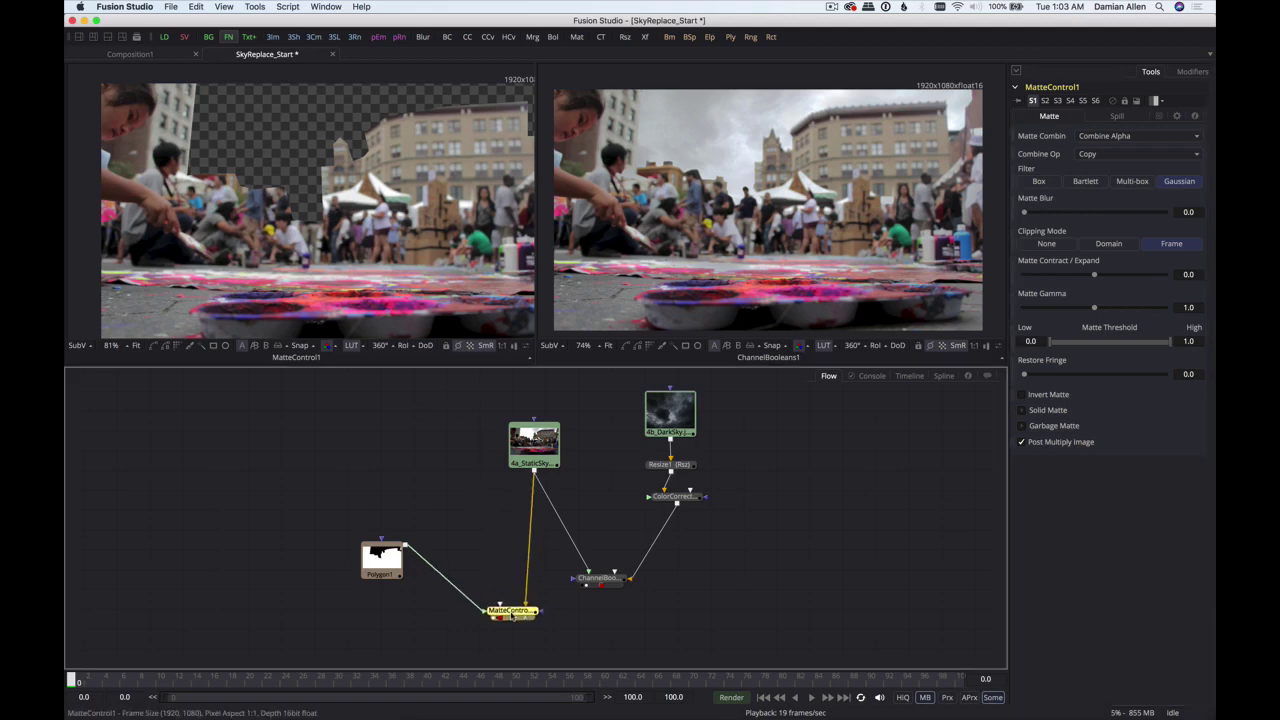
- Add a Merge below the Channel Booleans and connect the Matte Control as its foreground
left_click(596, 582)
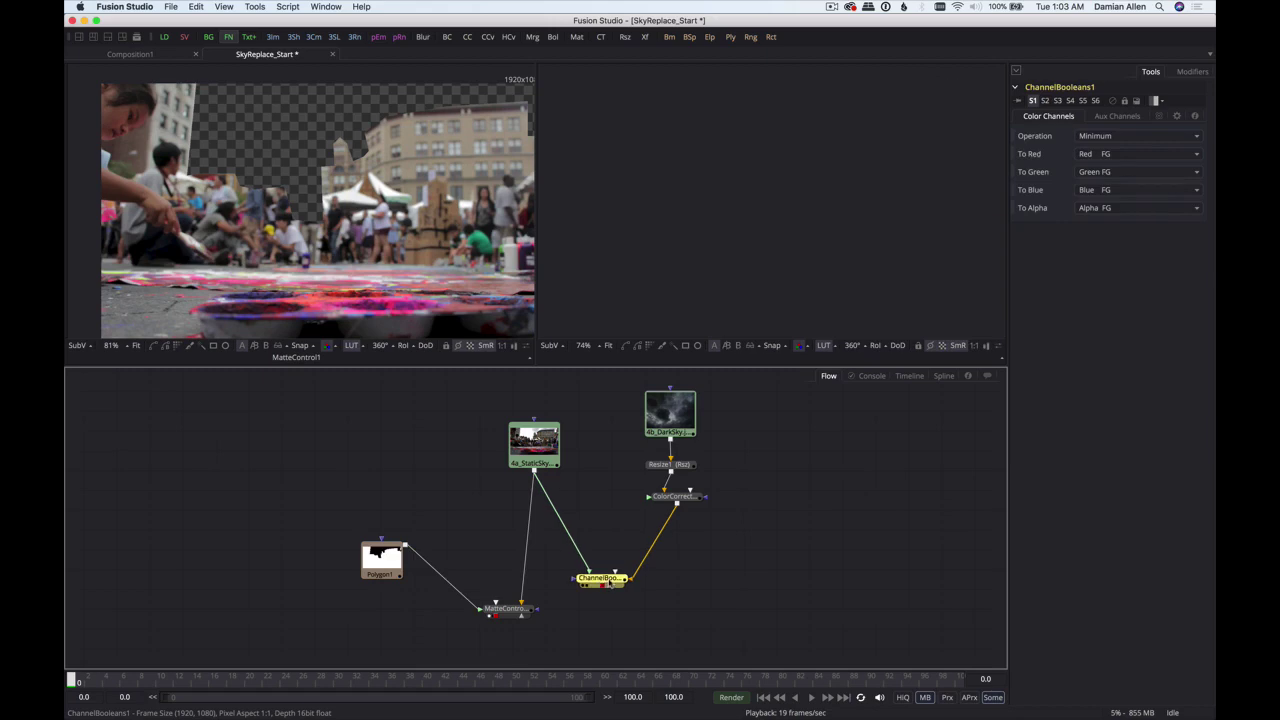
left_click_drag(610, 580, 622, 582)
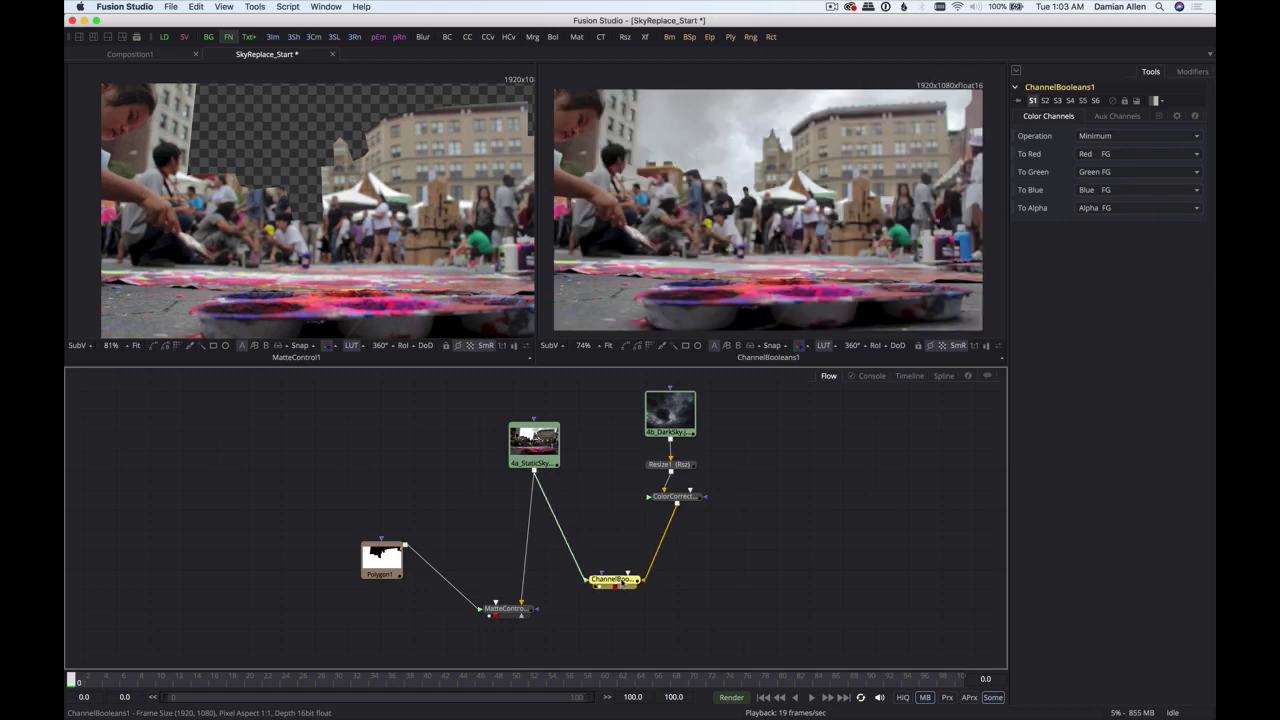
key("shift+space")
type("mer")
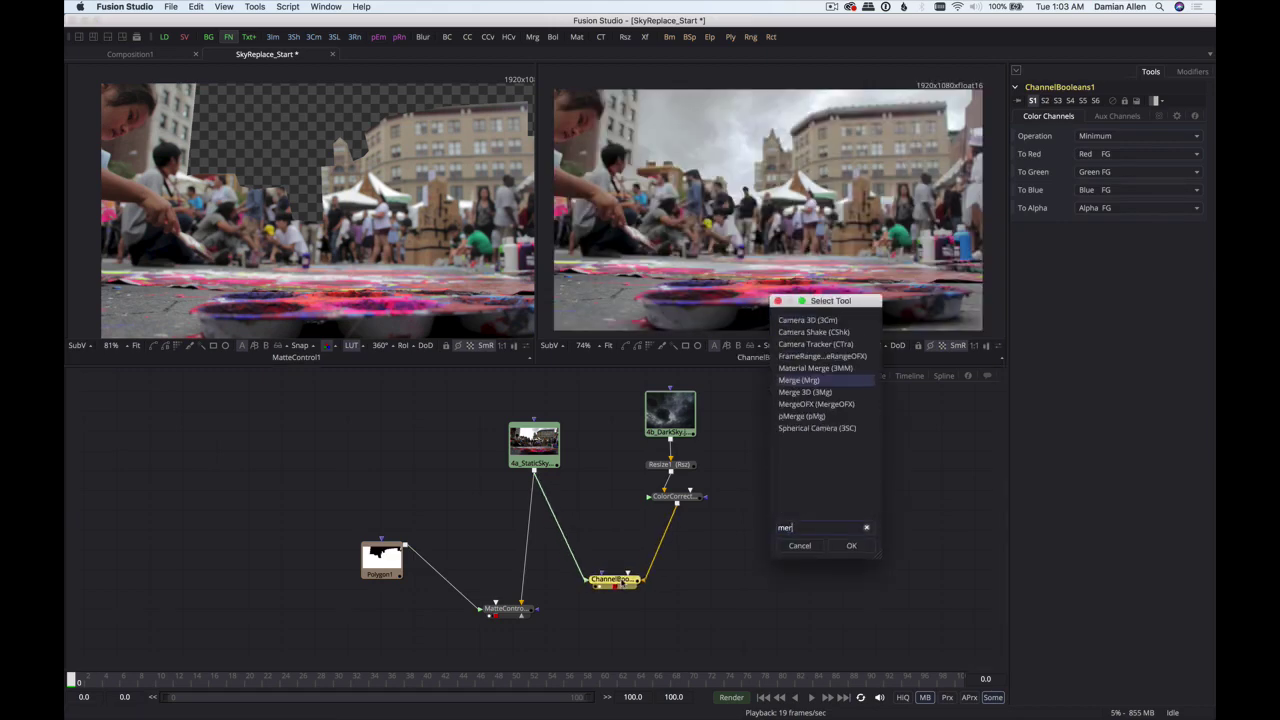
key("Return")
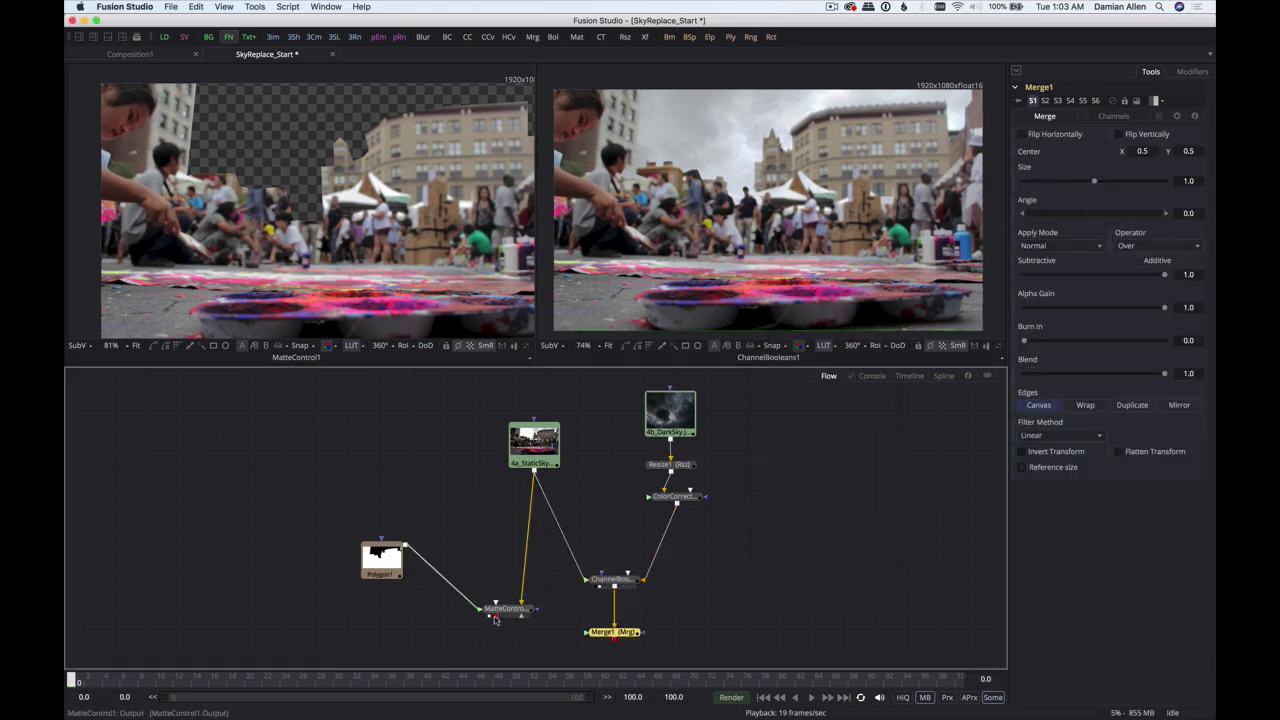
left_click_drag(496, 616, 507, 626)
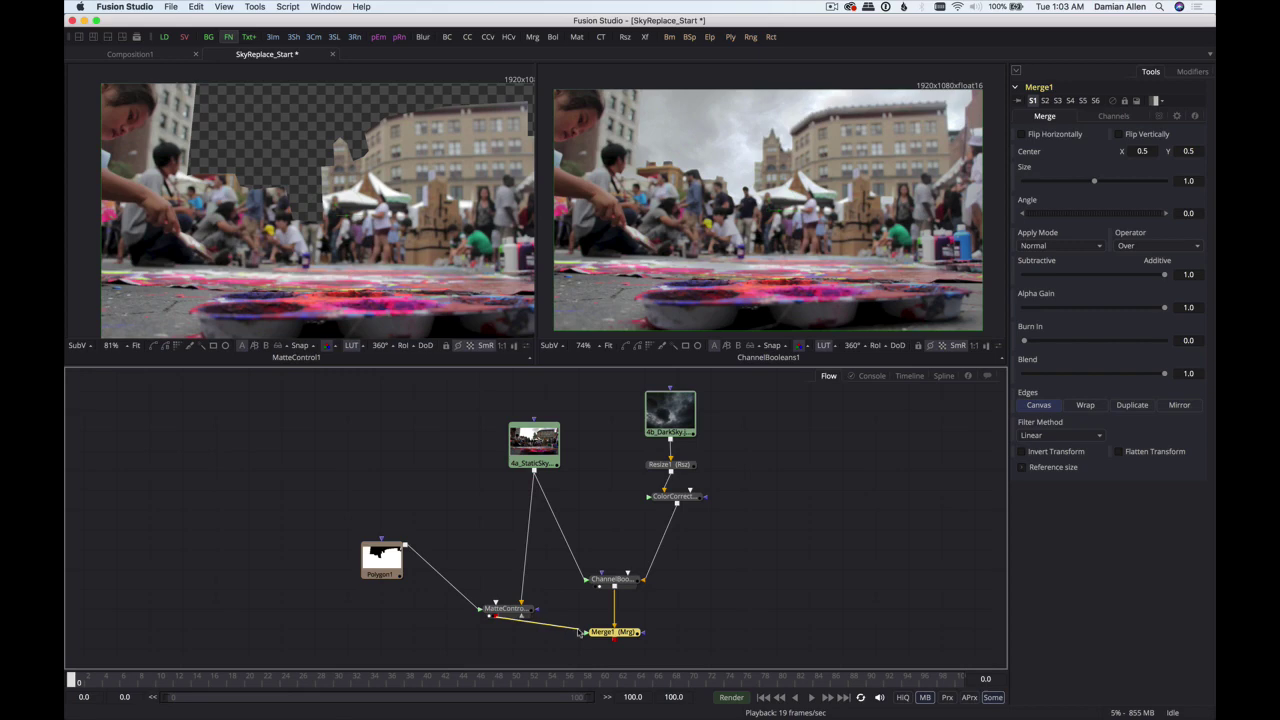
left_click_drag(578, 632, 616, 637)
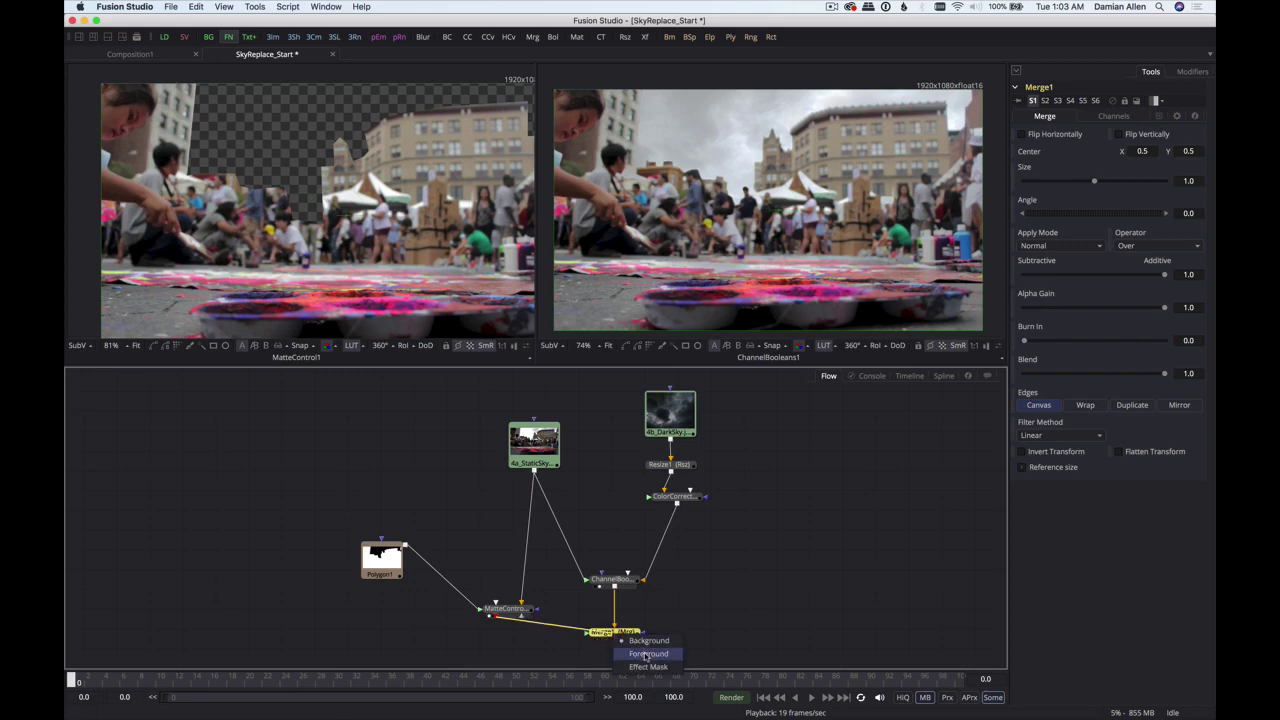
left_click(648, 653)
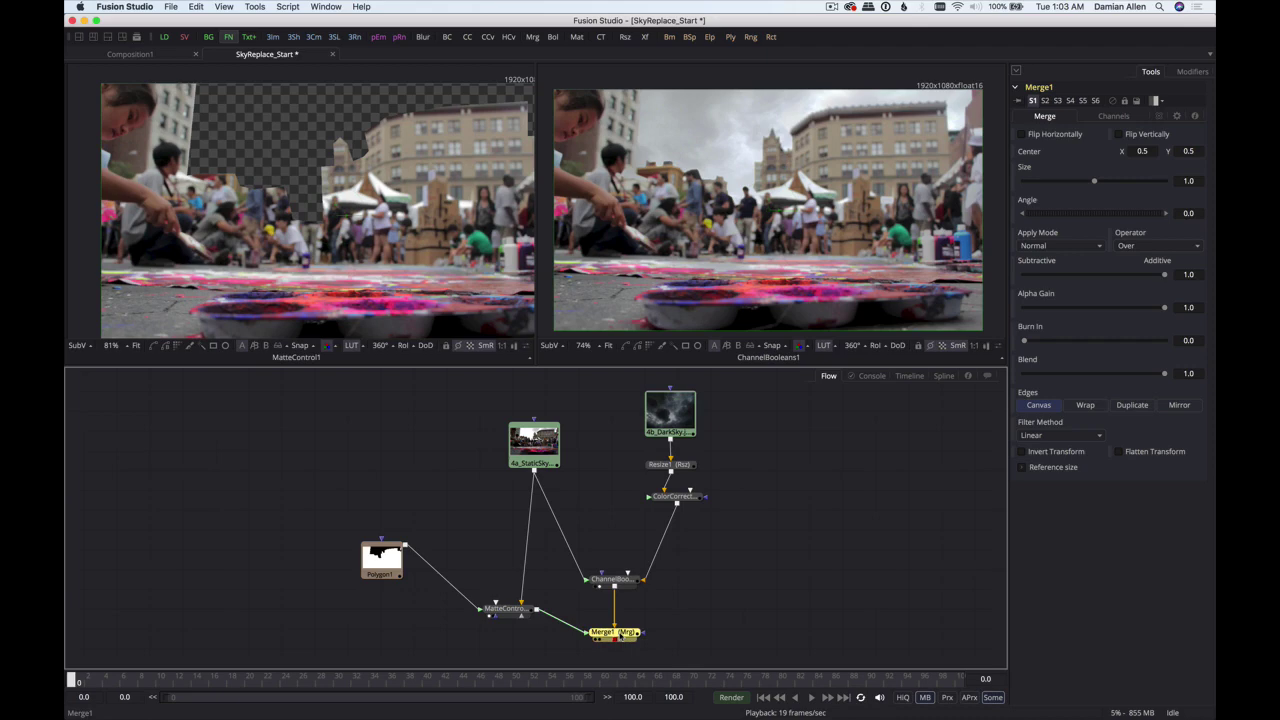
- Compare the Merge with the Channel Booleans in the second viewer, ending on the Merge
key("2")
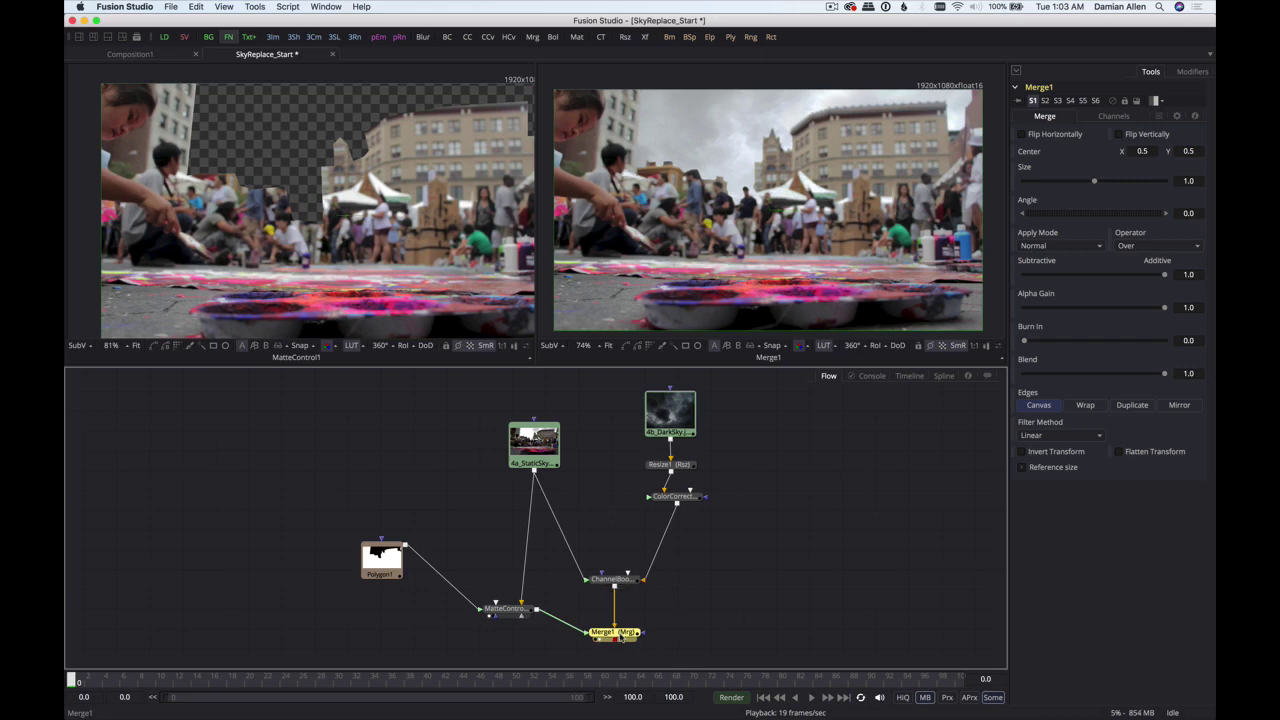
left_click(615, 580)
key("2")
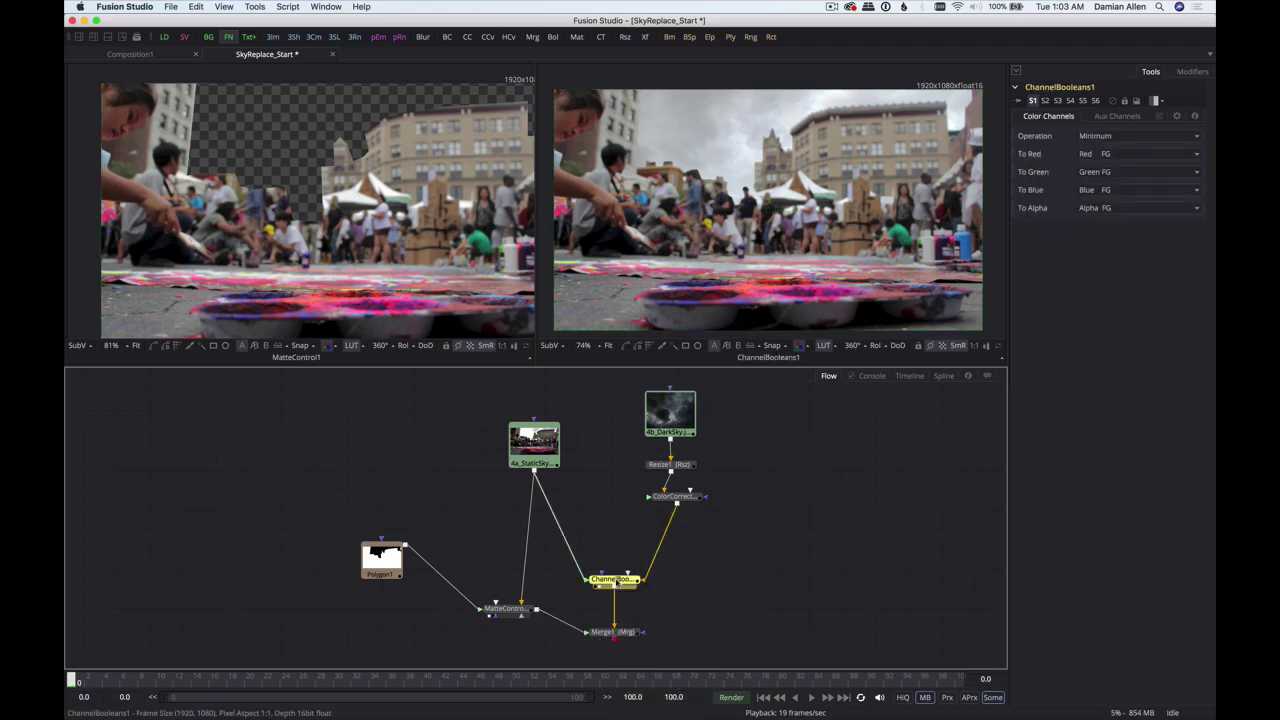
left_click(614, 632)
key("2")
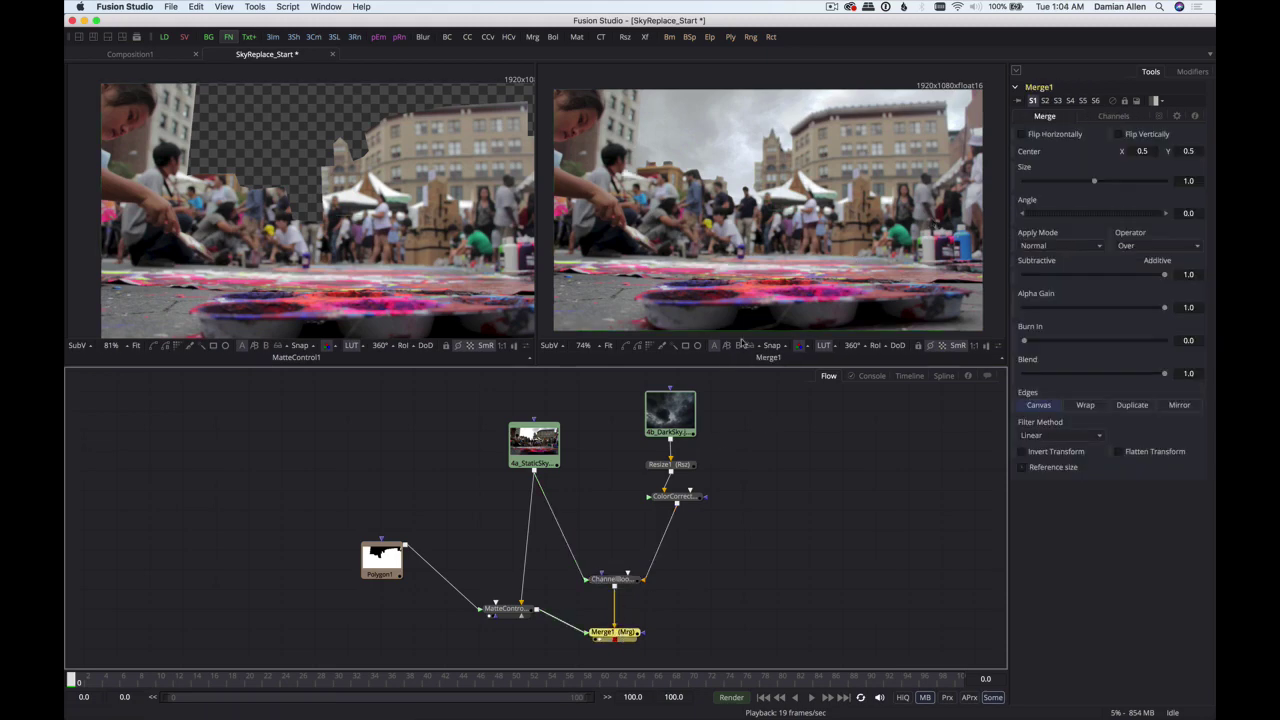
- Load the Channel Booleans into the second viewer's B buffer and compare it with the Merge in the A buffer
key("2")
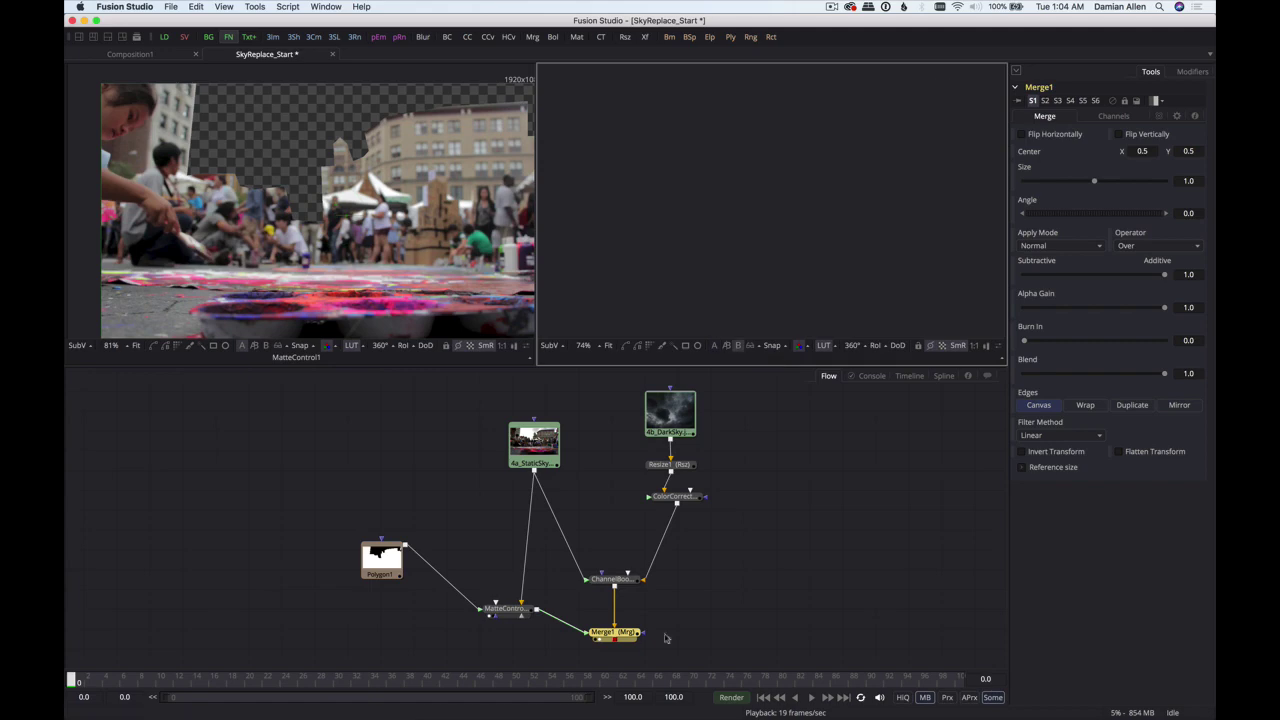
left_click(618, 579)
key("2")
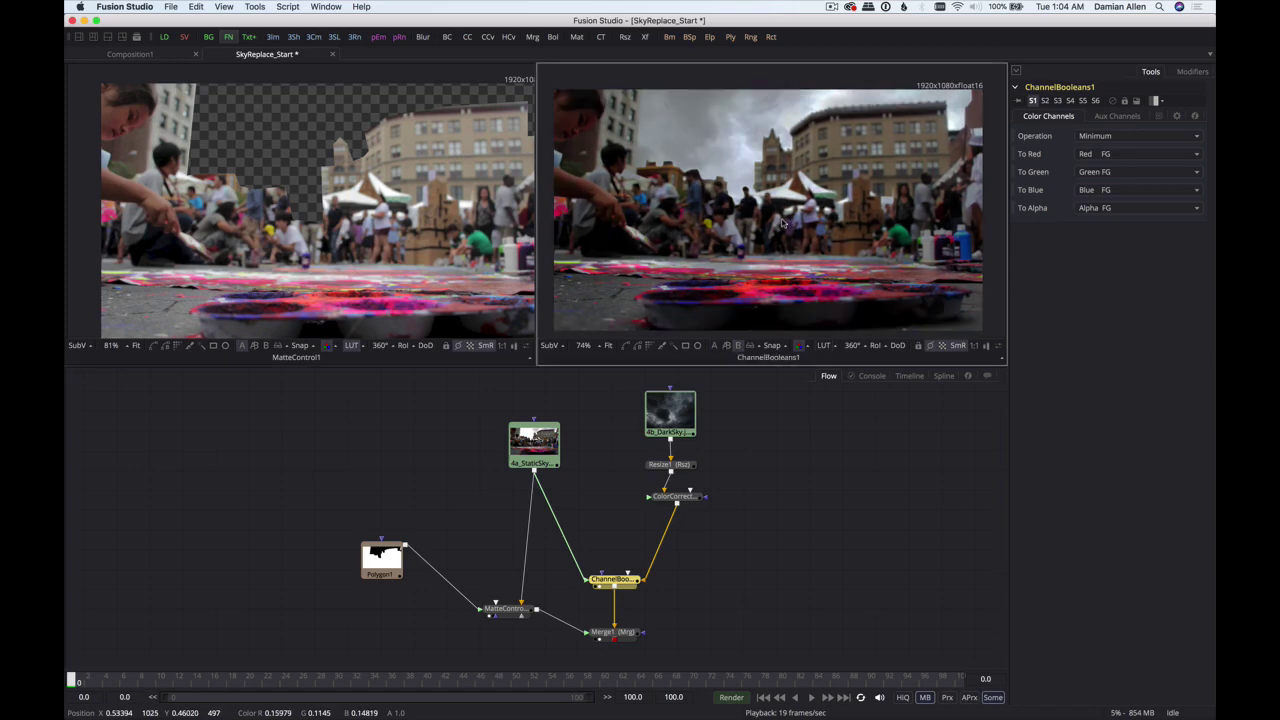
key("comma")
key("period")
key("comma")
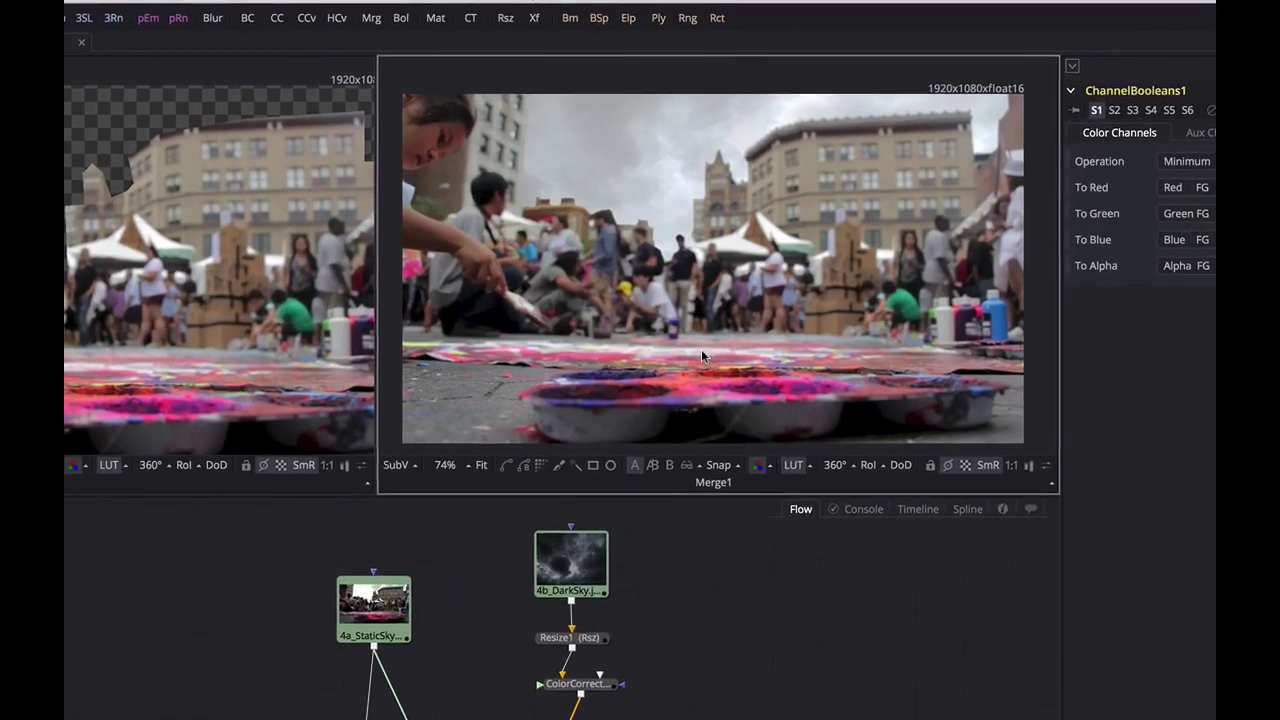
key("period")
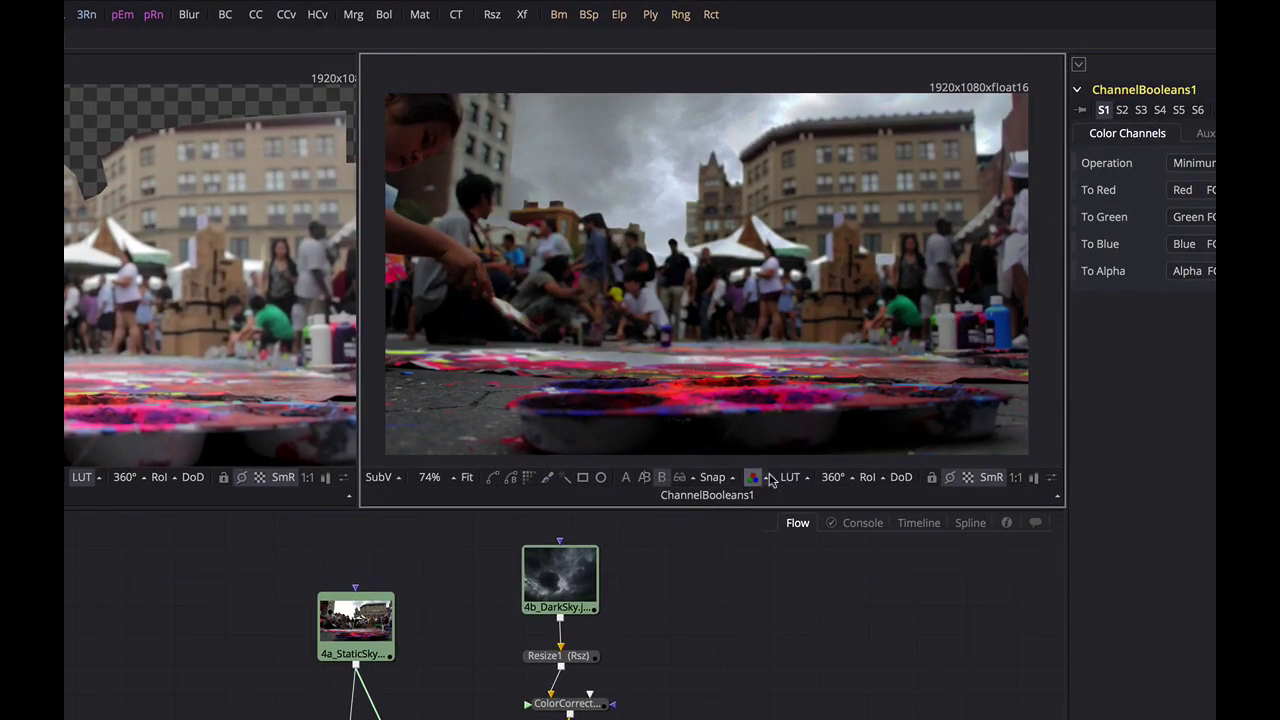
- Set the Color Gamma to 1.8 in the view LUT of the second viewer's B buffer
left_click(801, 481)
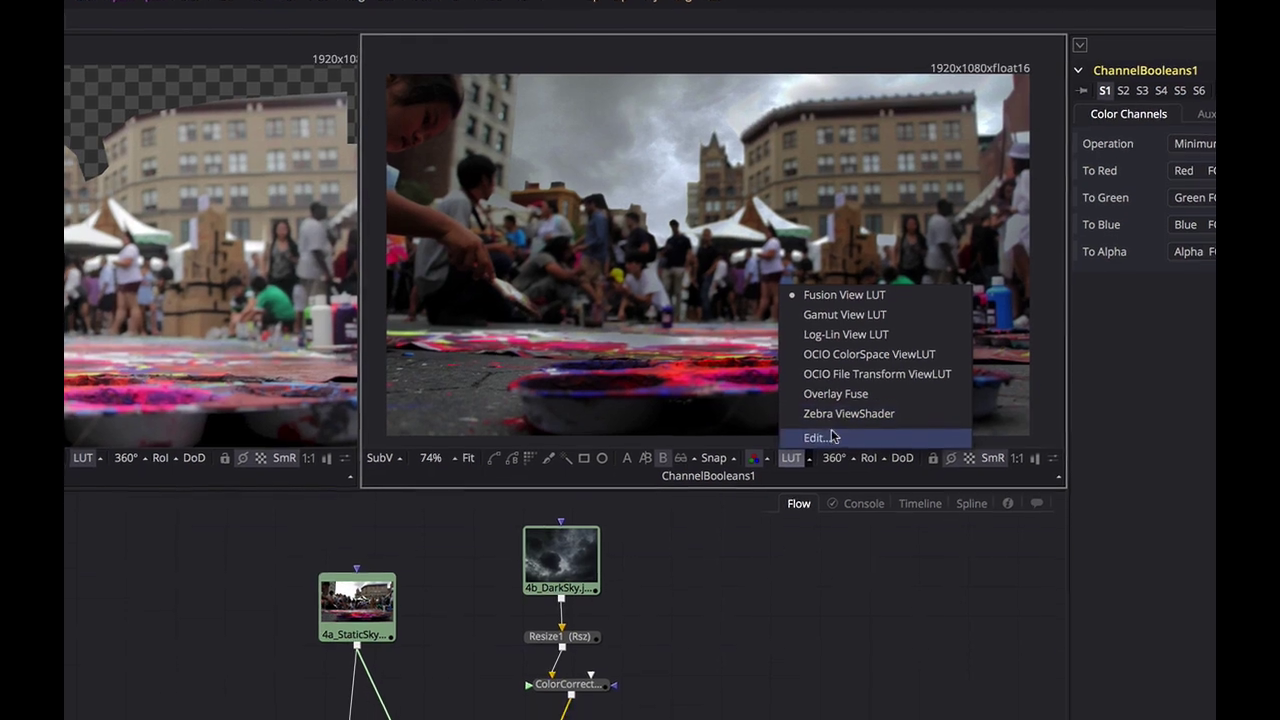
left_click(818, 456)
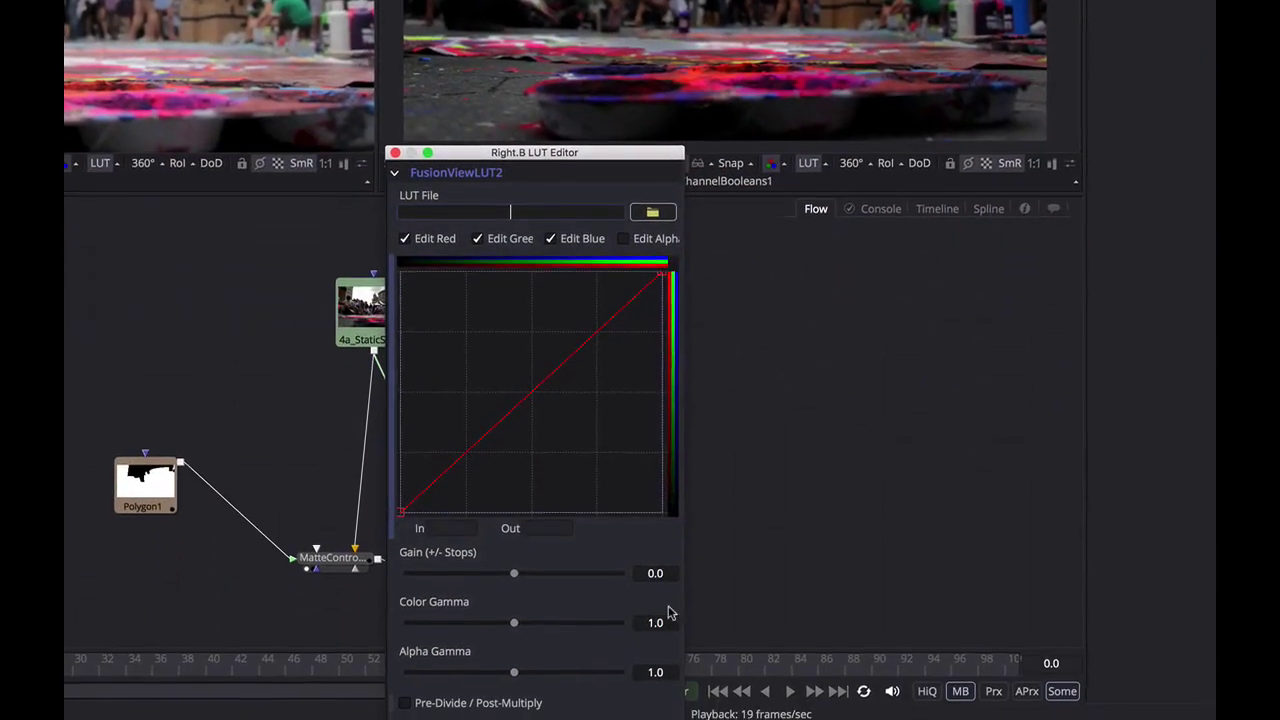
left_click(668, 671)
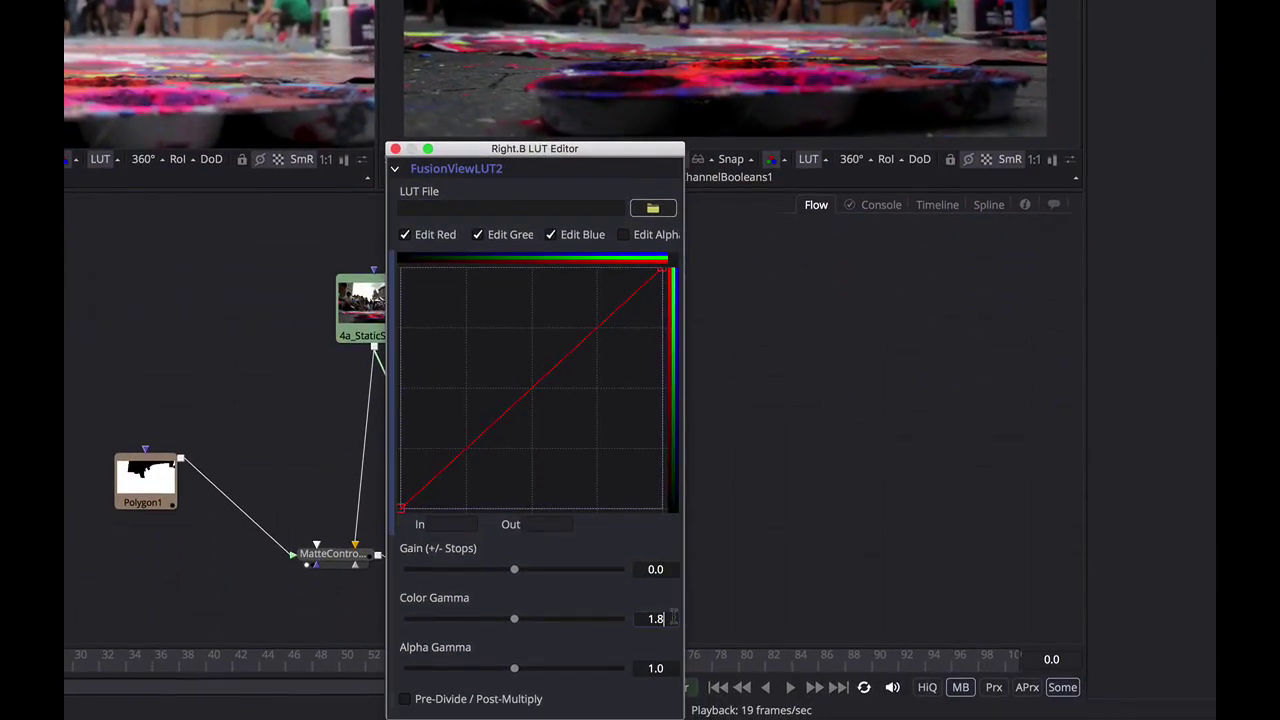
type("8")
key("Tab")
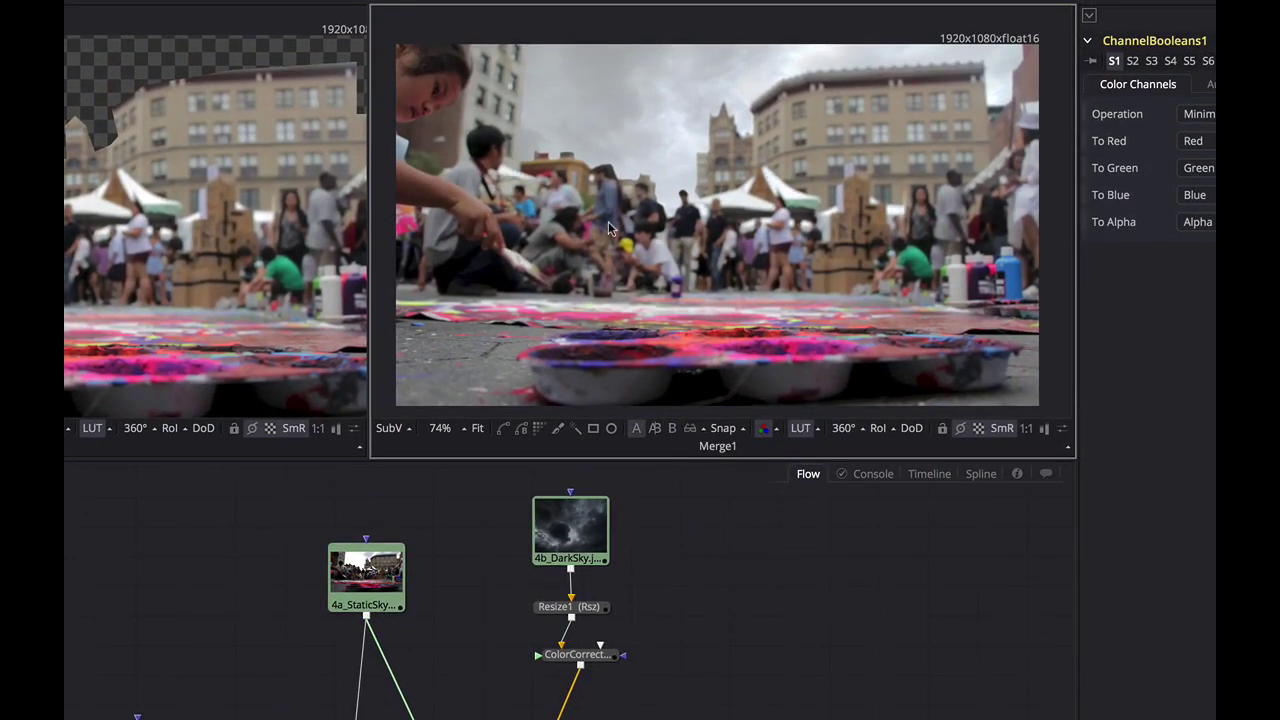
- Compare the Merge and Channel Booleans buffers up close around the people and white tents
scroll(539, 156, "up", 8)
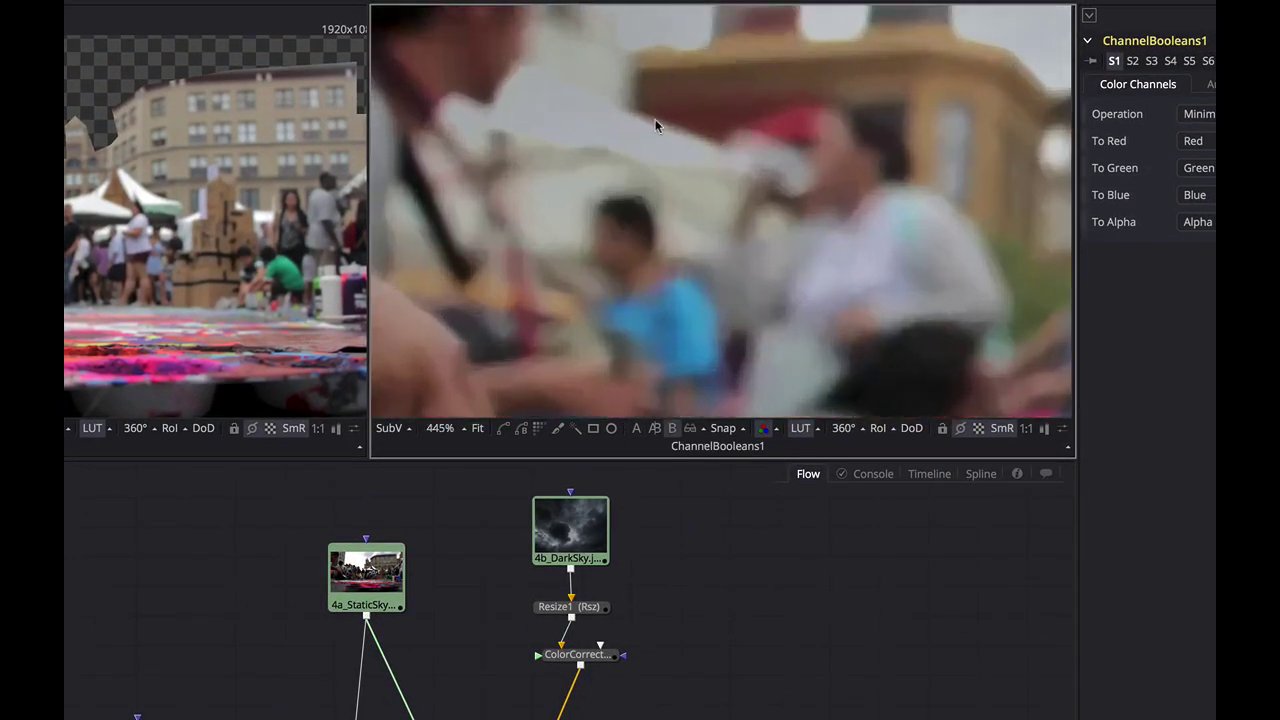
key("comma")
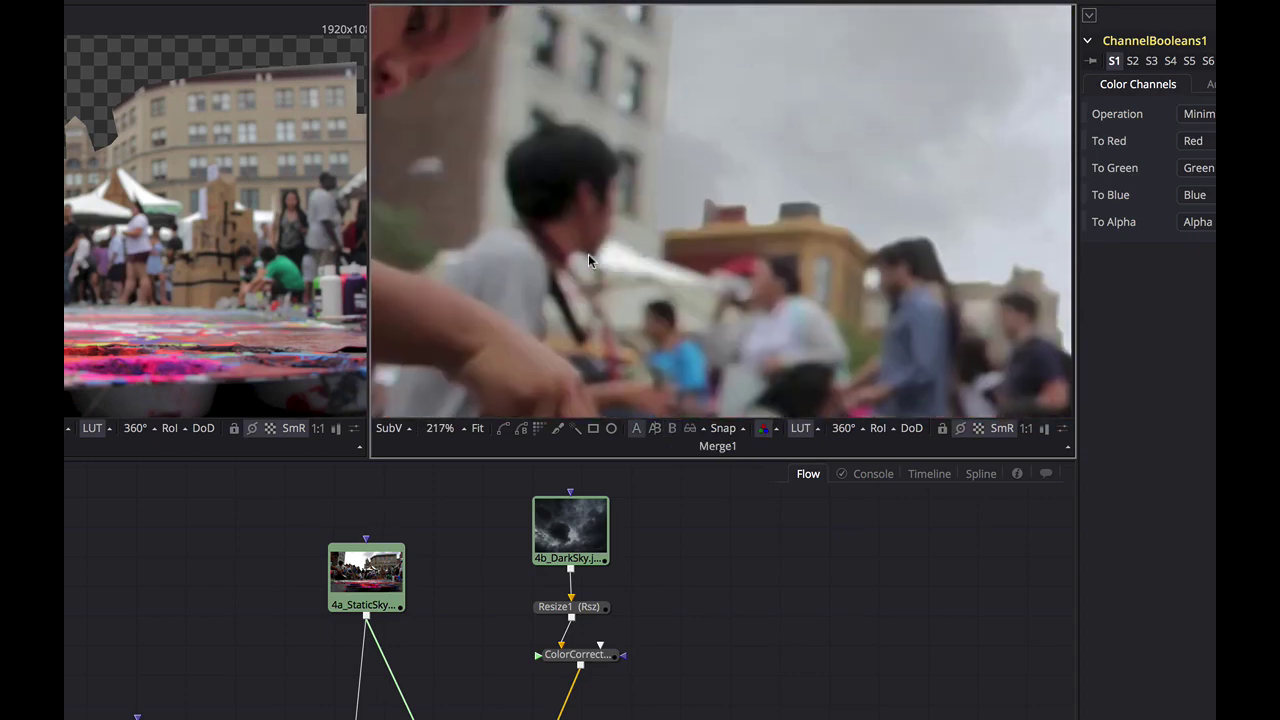
key("period")
key("comma")
key("period")
key("comma")
key("period")
key("comma")
key("period")
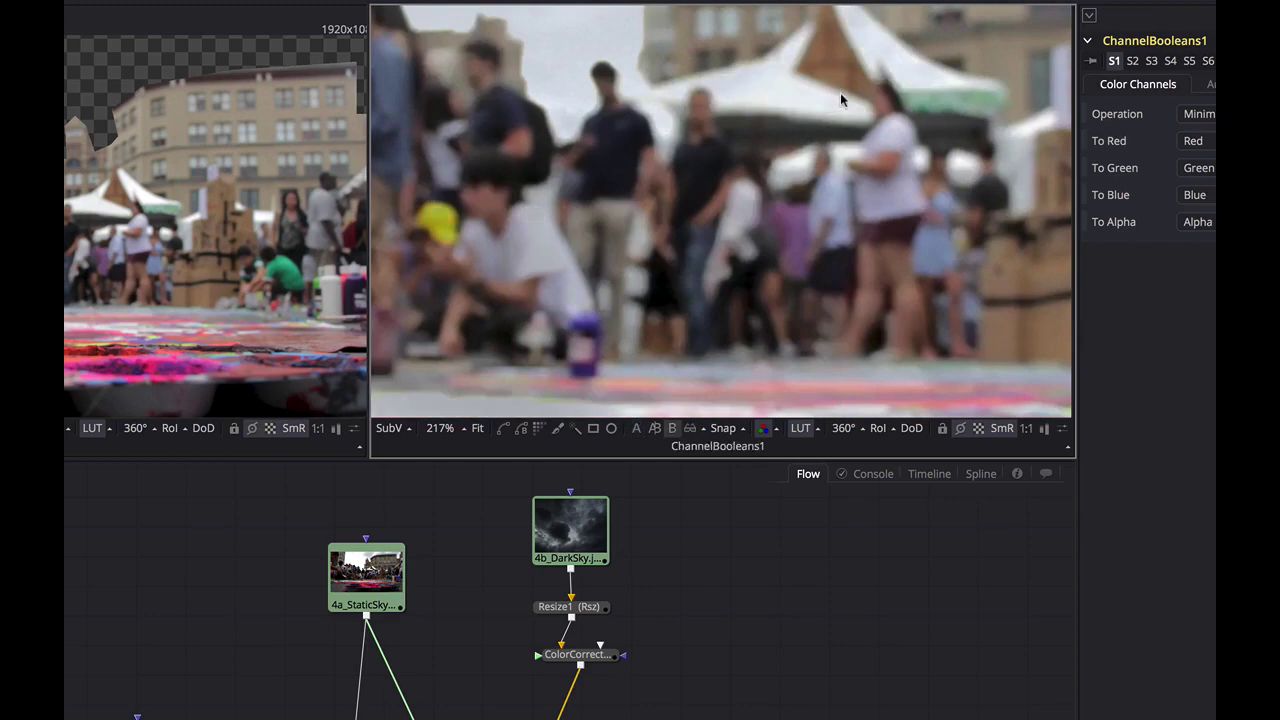
key("comma")
key("period")
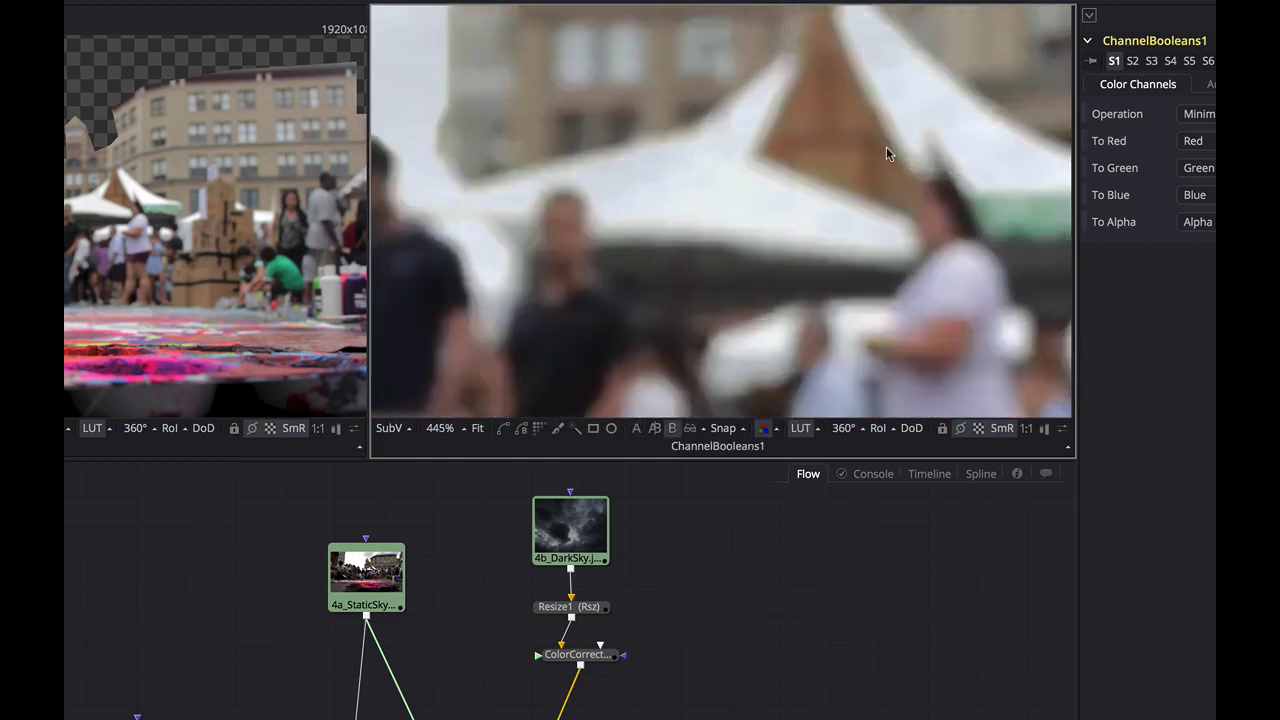
key("comma")
key("period")
key("comma")
key("period")
key("comma")
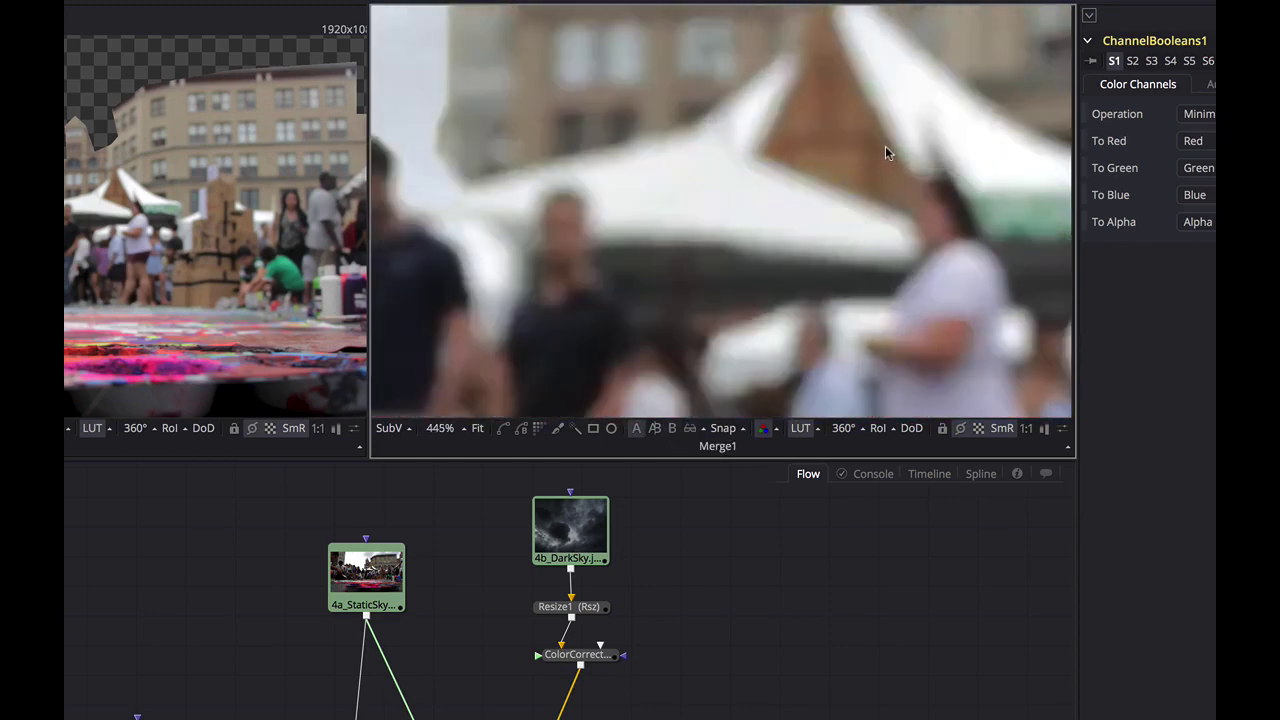
- Check the second viewer's two buffers against each other once more, ending on the Merge with its whole frame in view
key("period")
key("comma")
left_click_drag(886, 148, 576, 158)
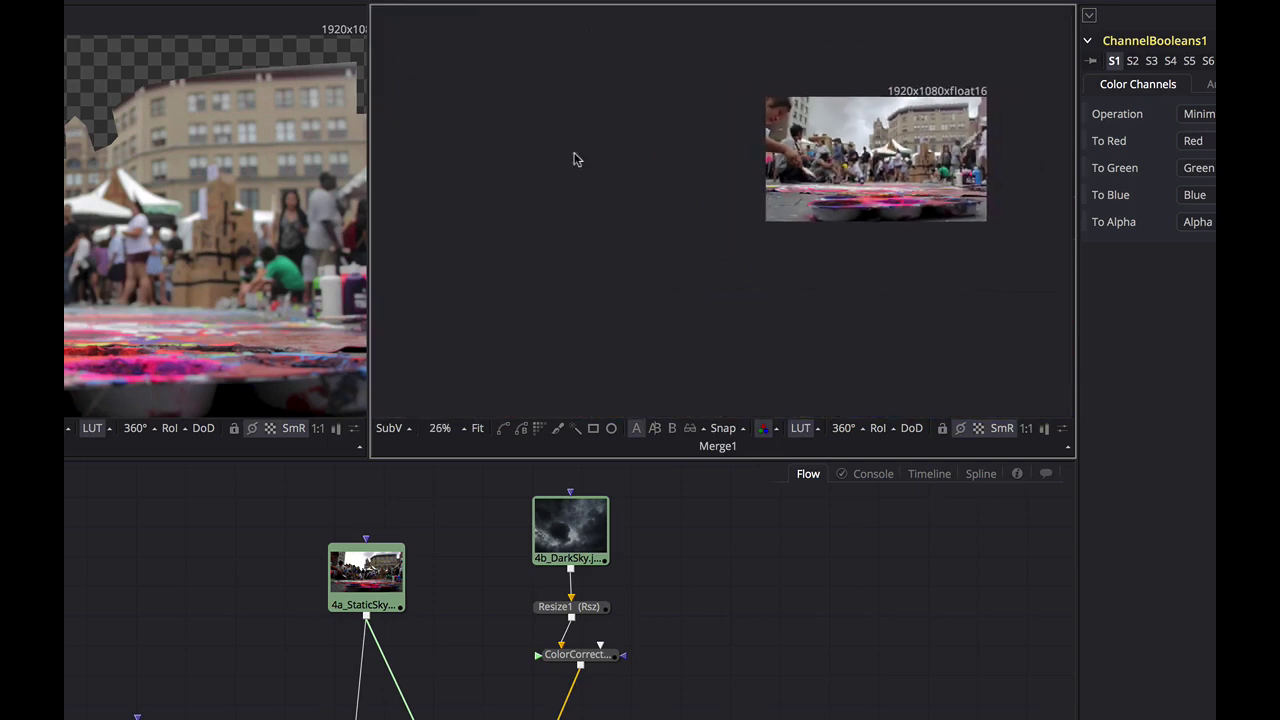
mouse_move(886, 127)
left_mouse_down()
mouse_move(1003, 122)
mouse_move(727, 155)
mouse_move(880, 146)
left_mouse_up()
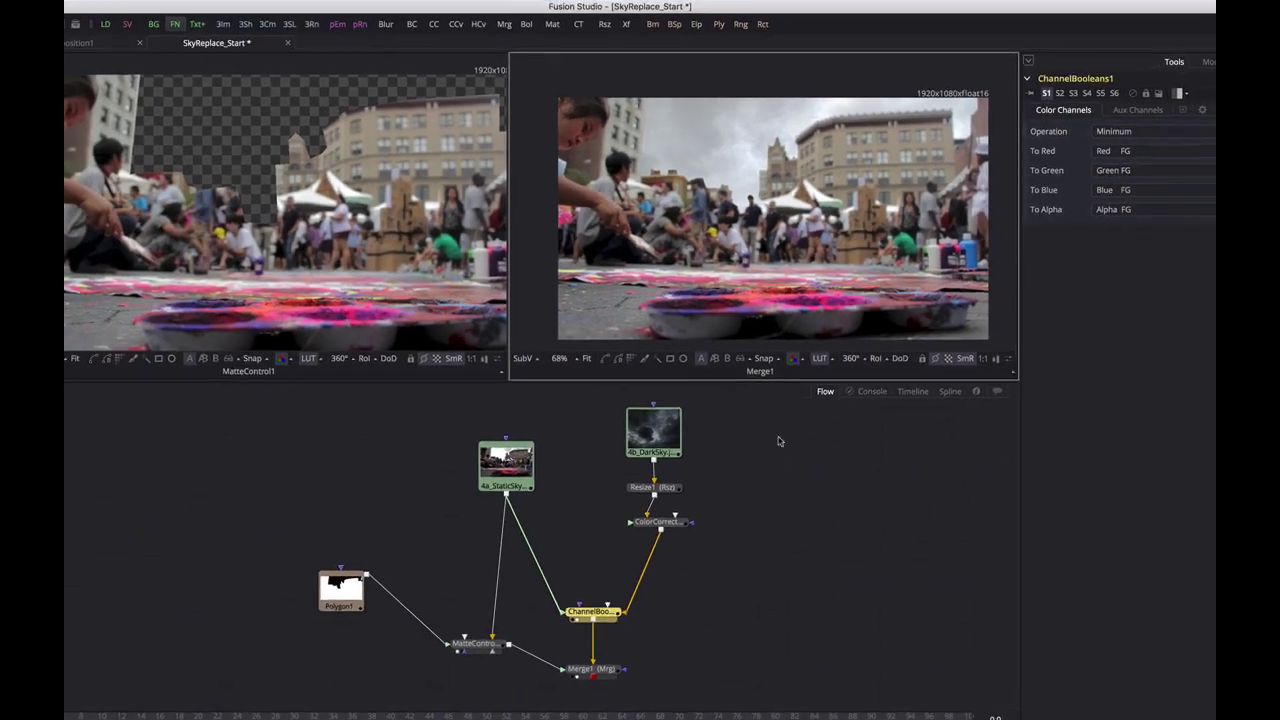
- Compare the finished Merge with the original street clip in the first viewer, ending on the Merge
left_click(606, 671)
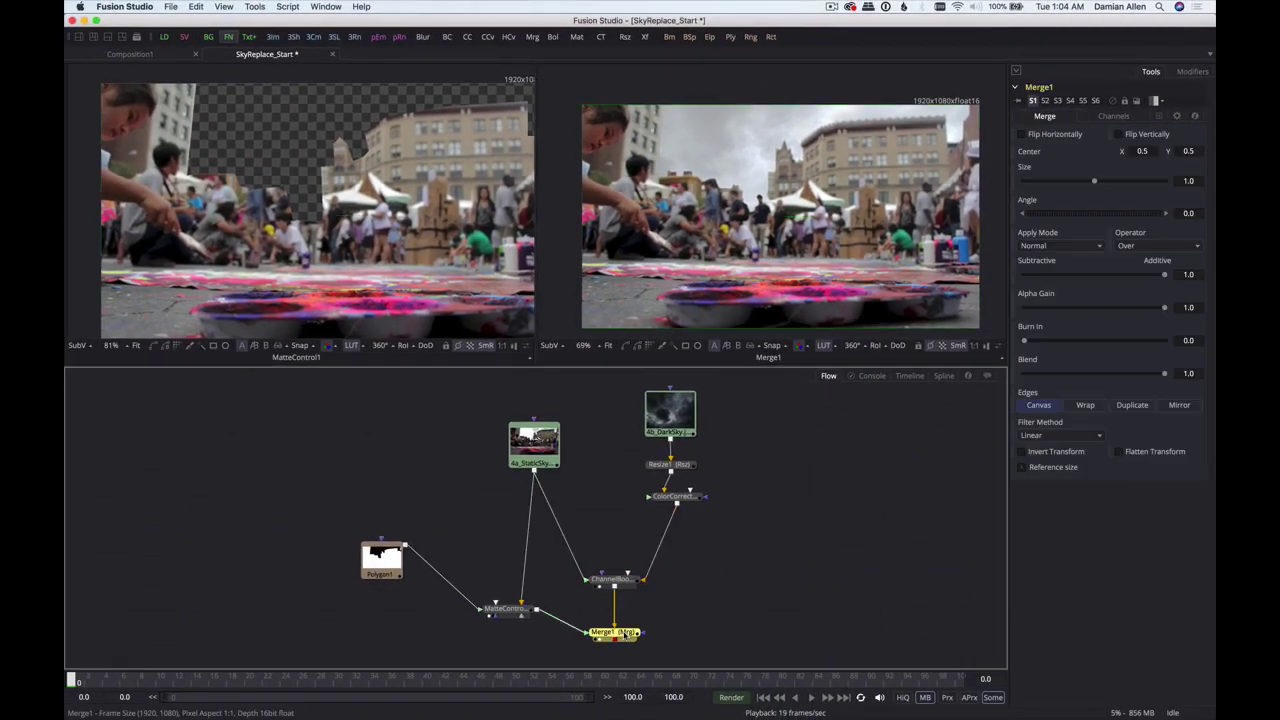
key("1")
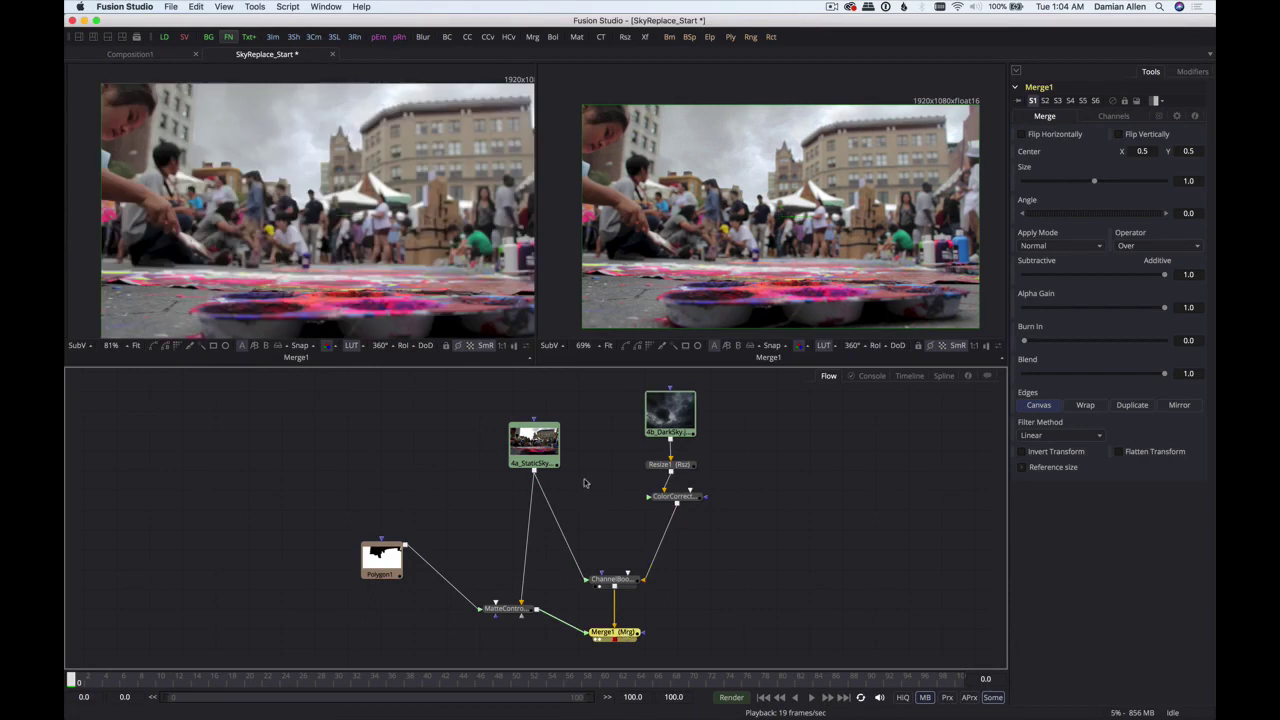
left_click(536, 446)
key("1")
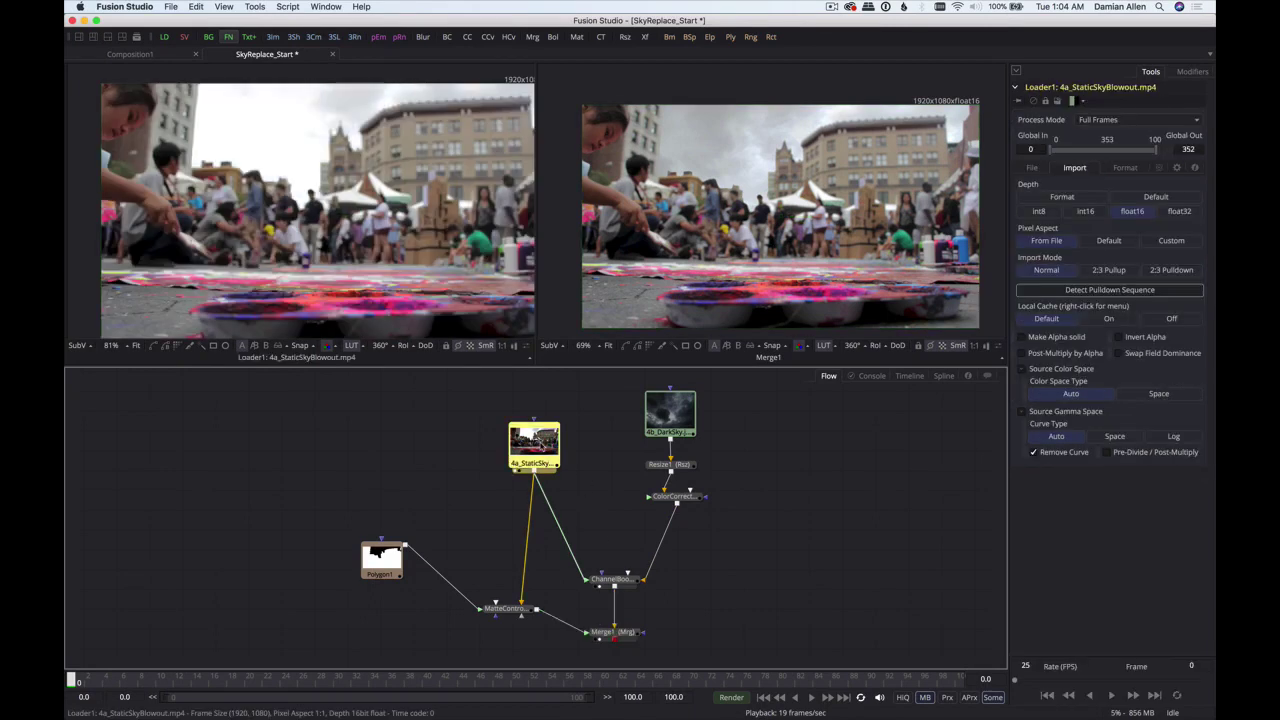
left_click(618, 633)
key("1")
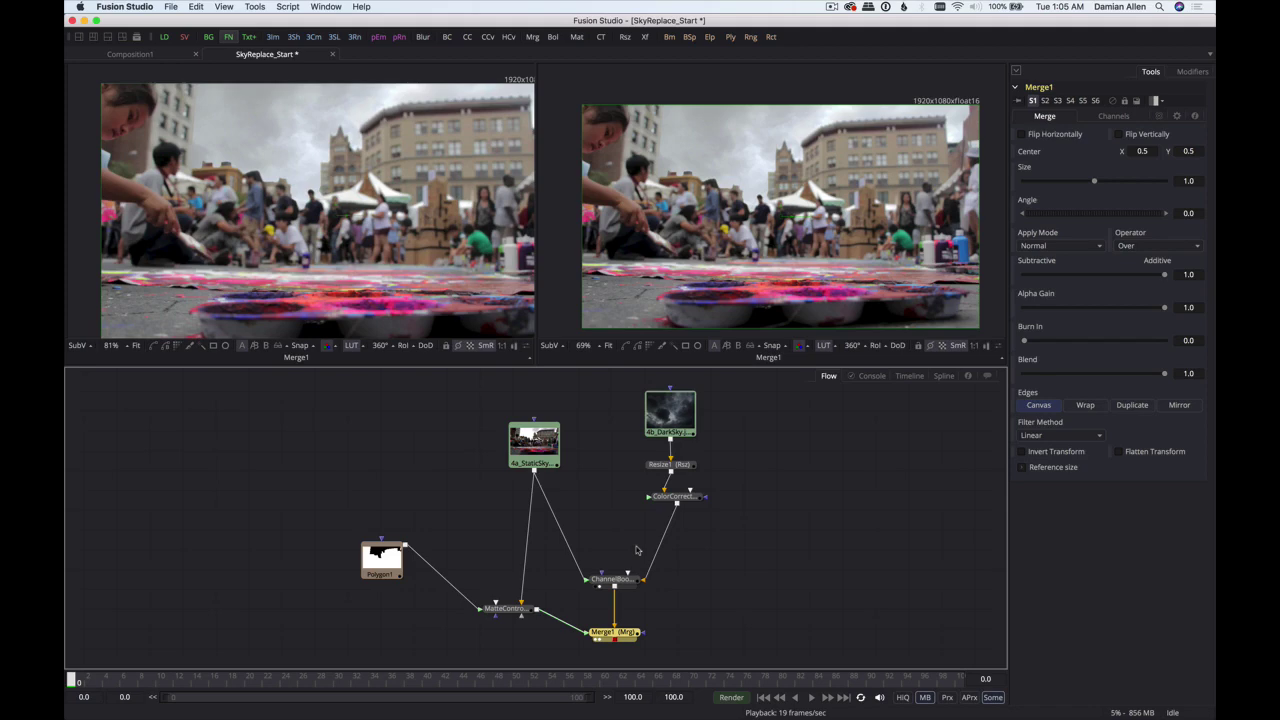
left_click(675, 496)
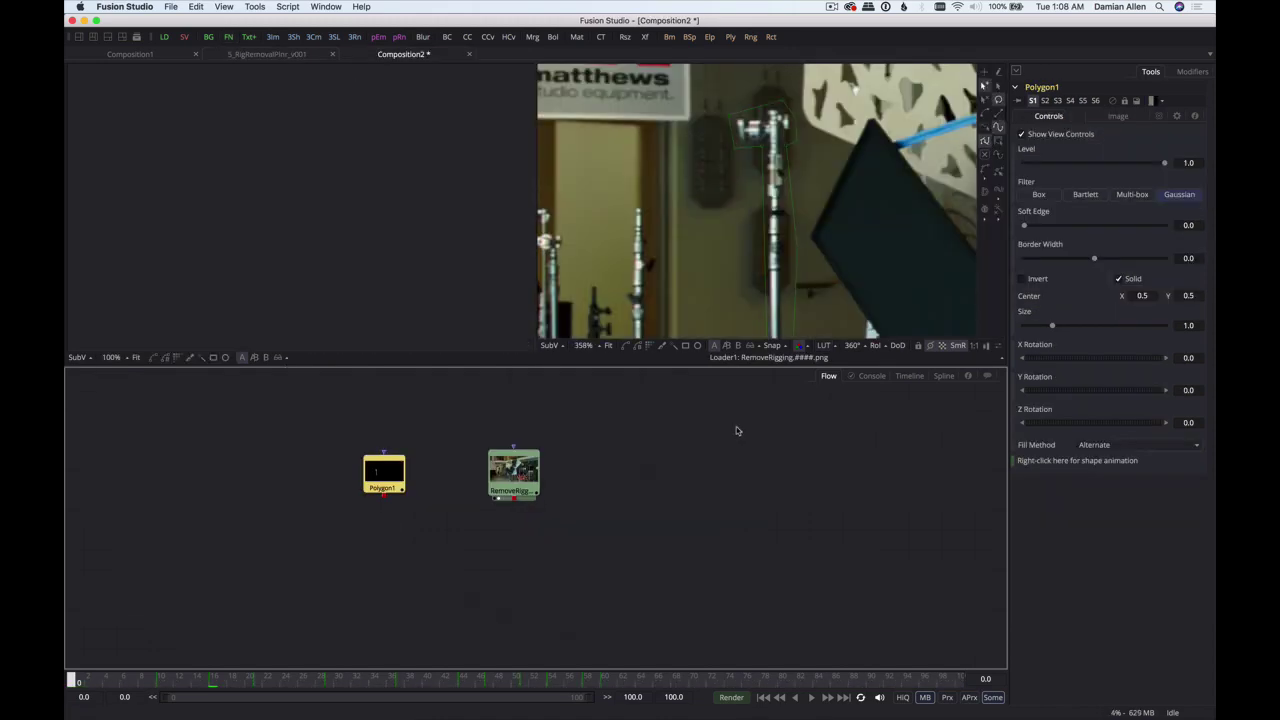
- Examine the light stand against the wall in the RemoveRigging clip across its frames, then return to the first frame
left_click(530, 466)
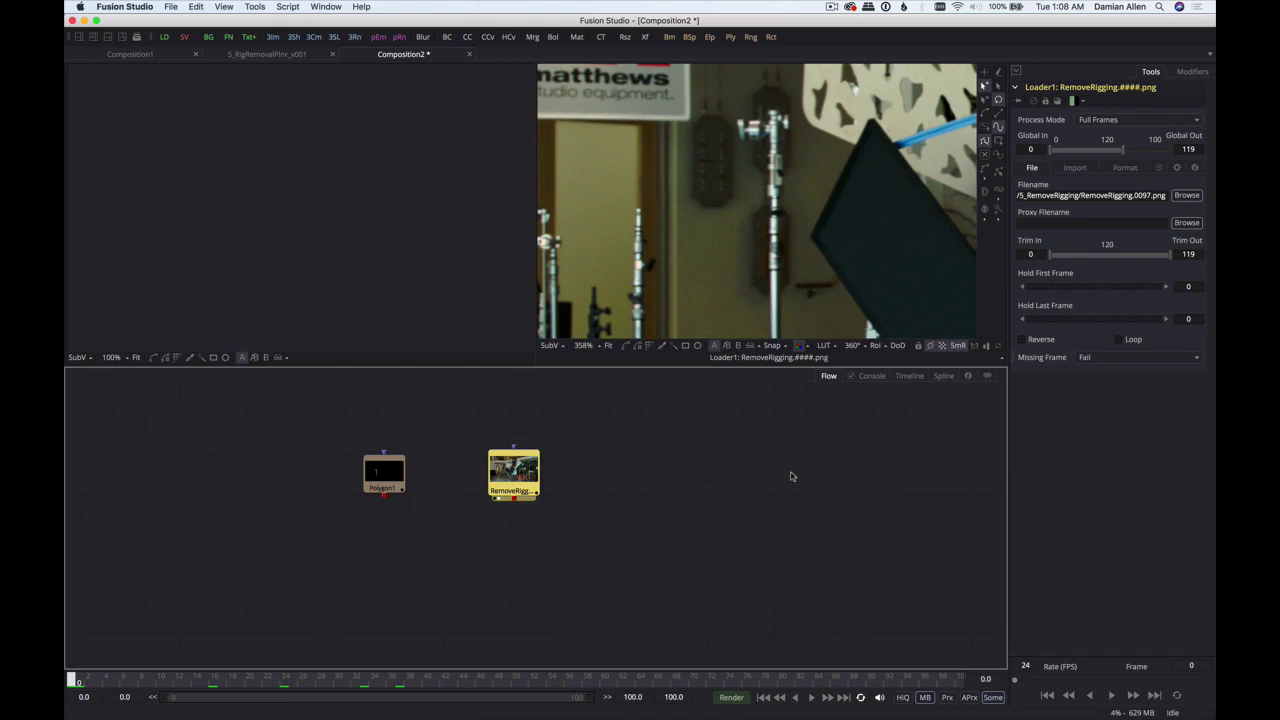
left_click(827, 219)
key("ctrl+f")
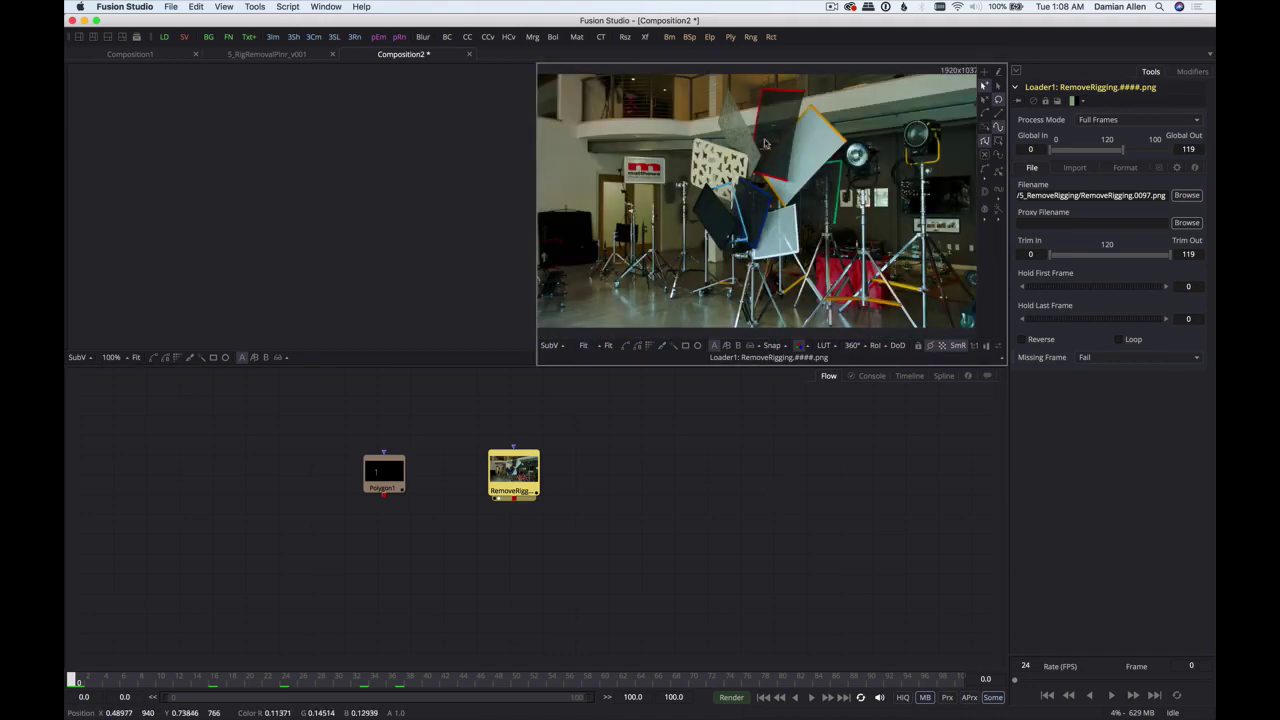
scroll(676, 185, "up", 6)
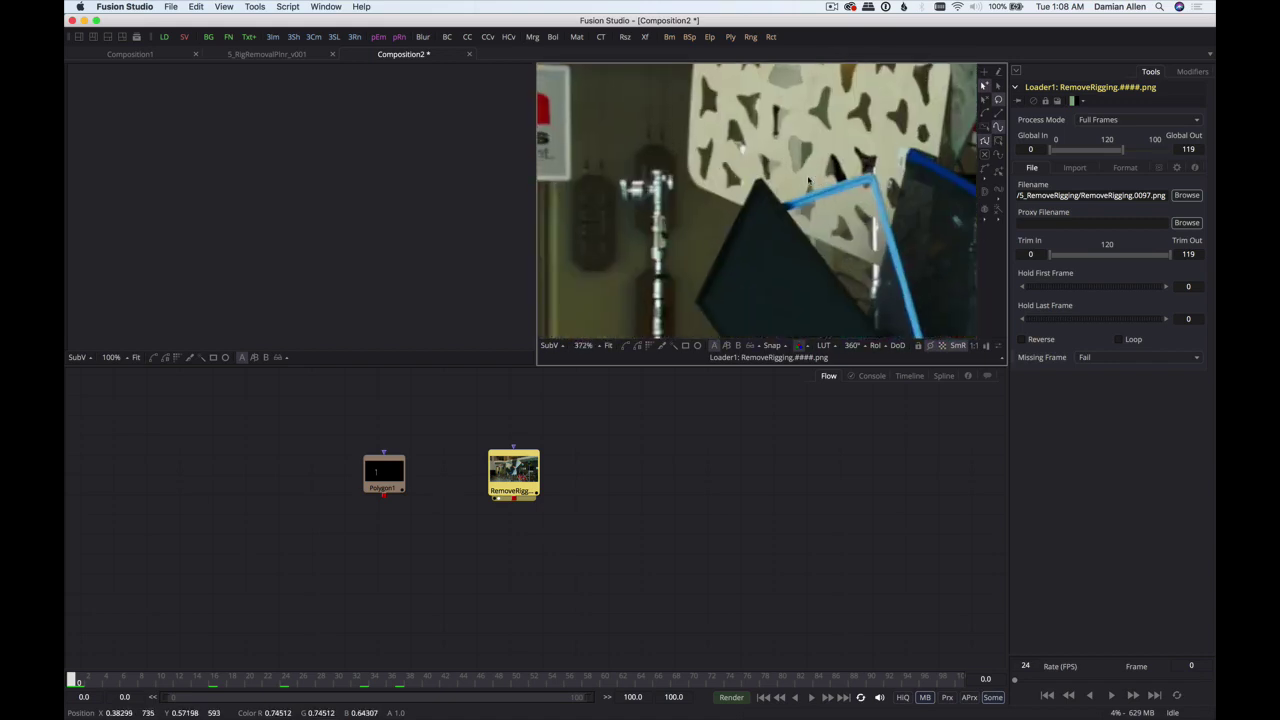
left_click_drag(589, 237, 683, 343)
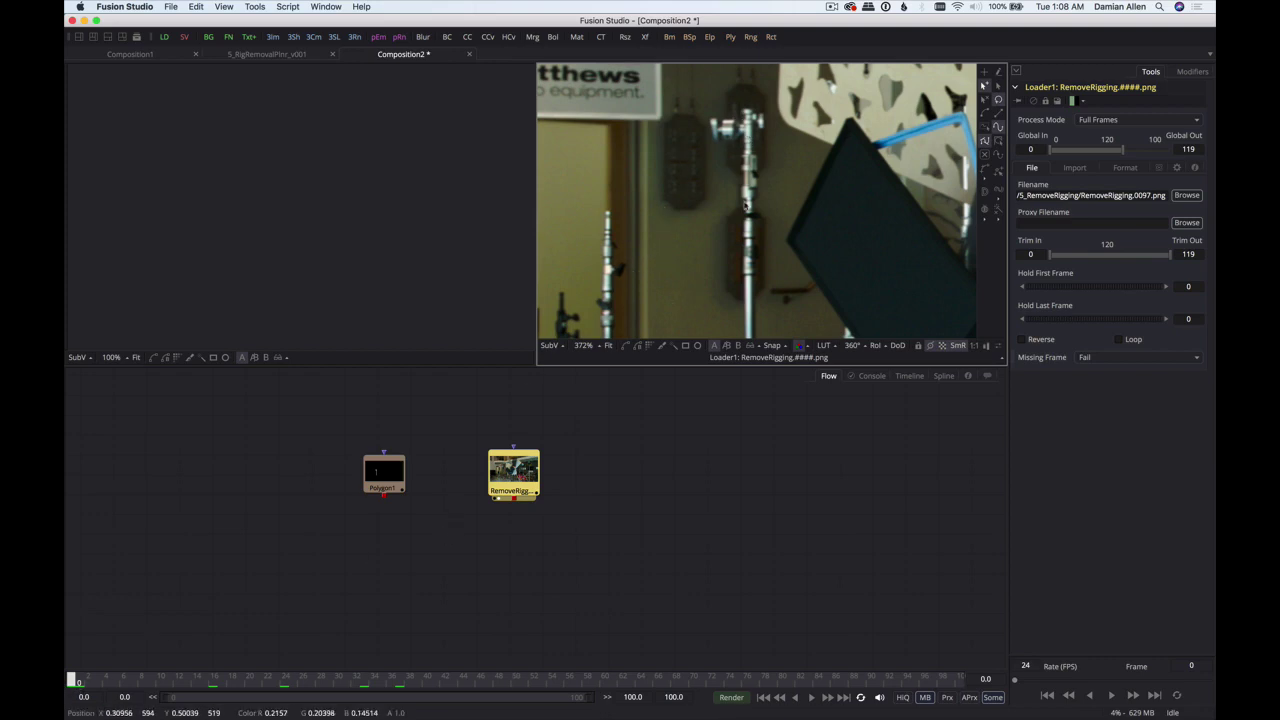
left_click_drag(97, 688, 224, 682)
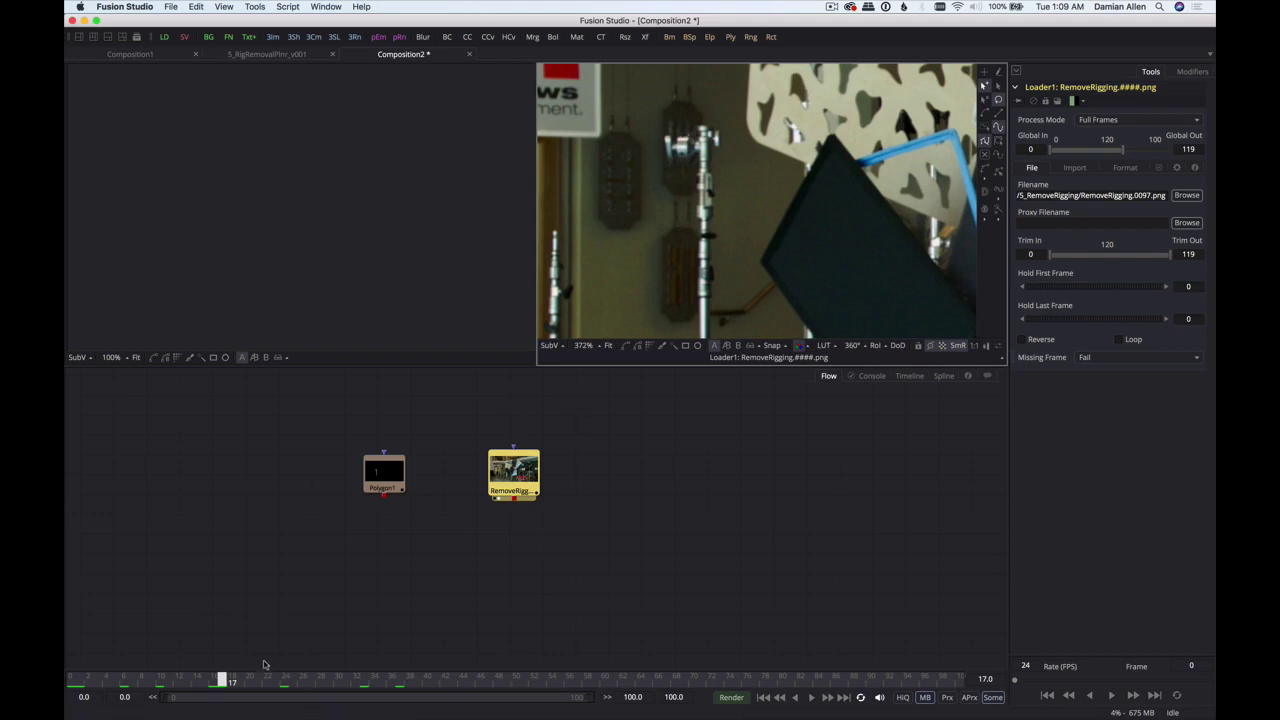
left_click_drag(222, 680, 390, 697)
left_click(764, 697)
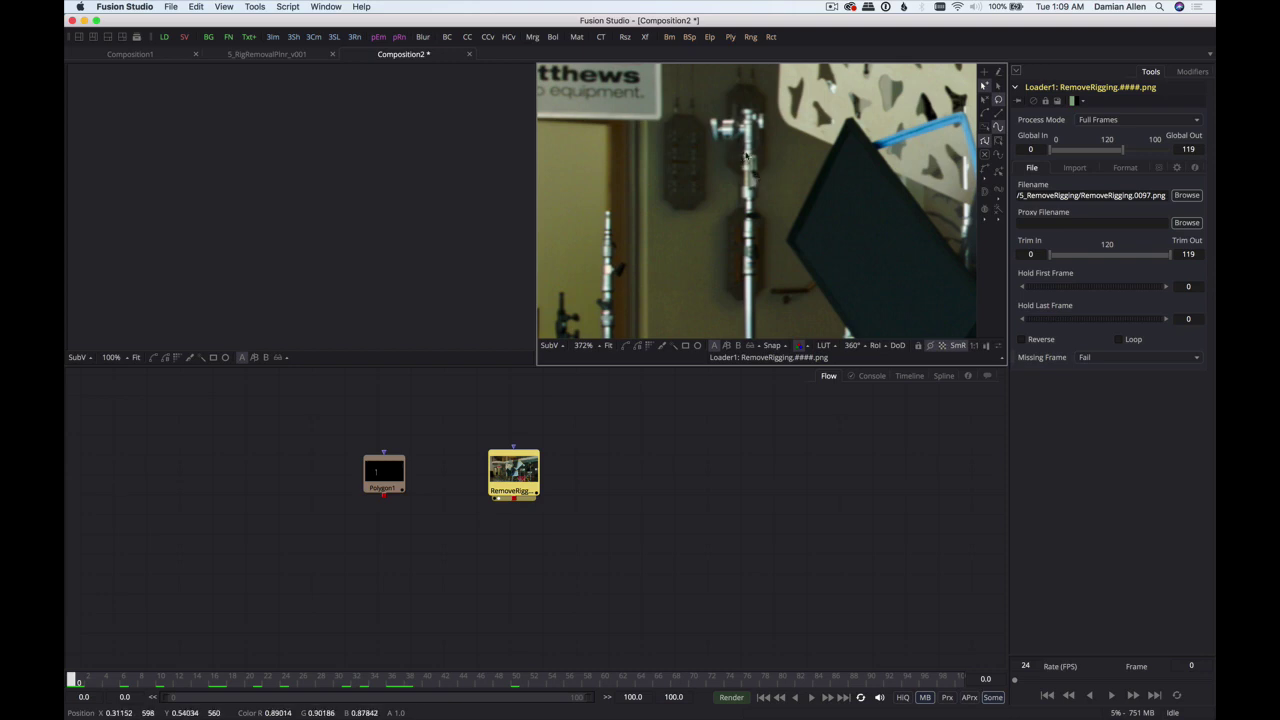
- Check how the animated Polygon follows the light stand at several frames up to 37, then return to the first frame
left_click(386, 478)
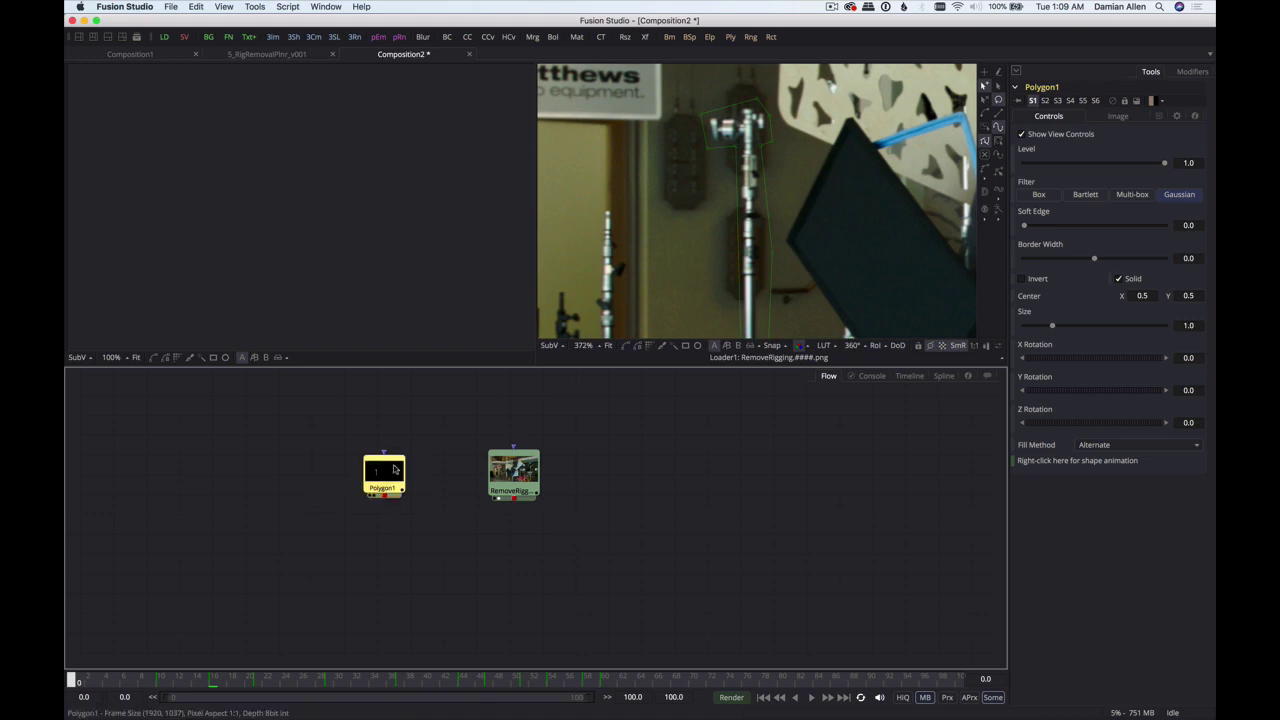
left_click(178, 685)
left_click(301, 681)
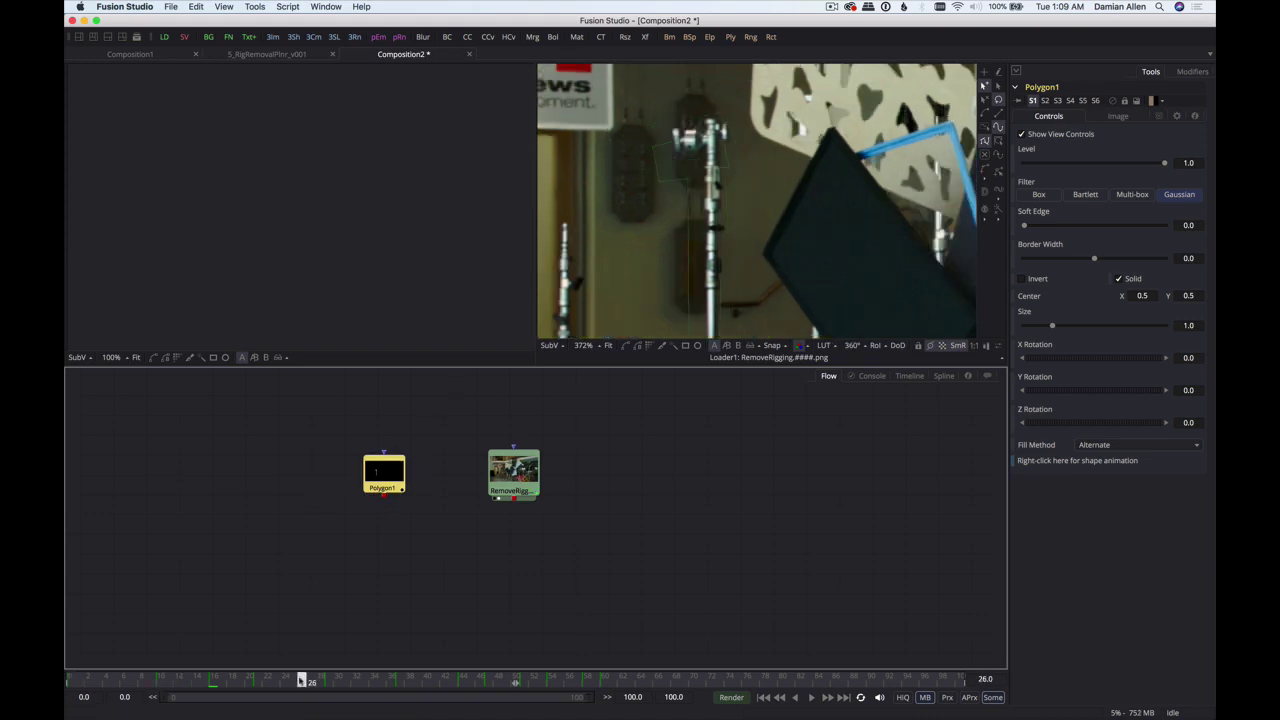
left_click(344, 681)
left_click(383, 681)
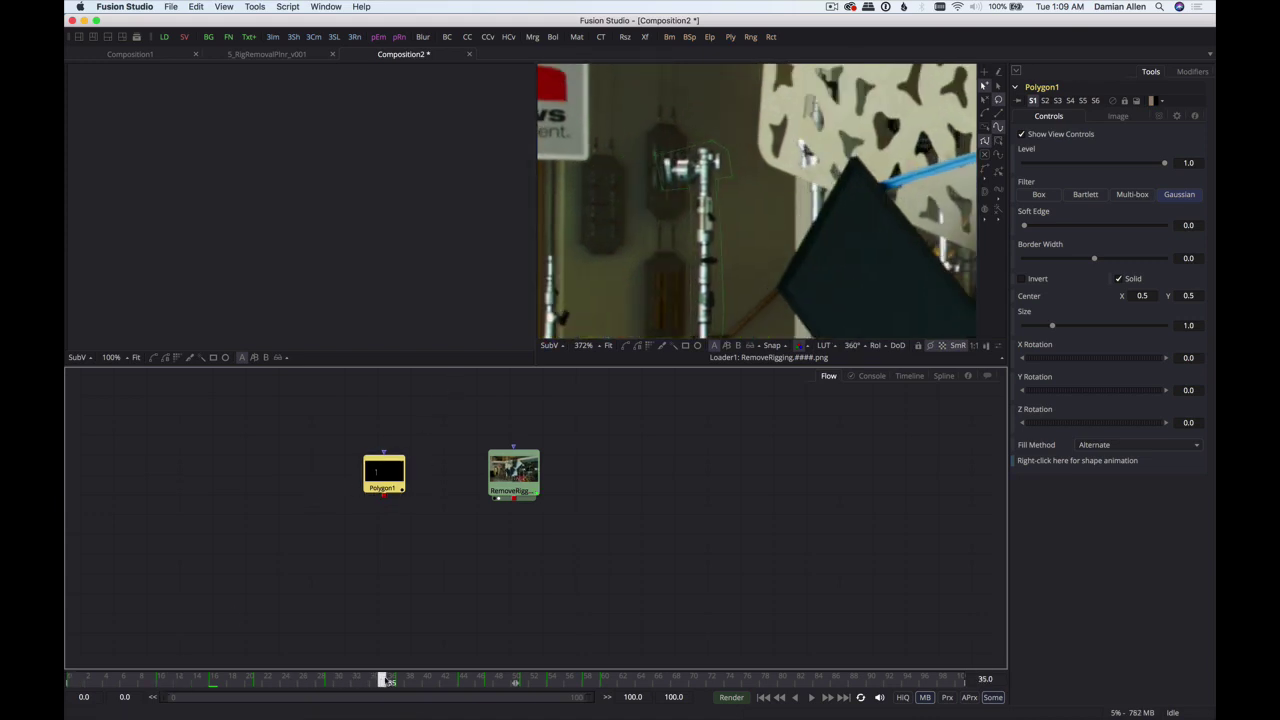
left_click(398, 681)
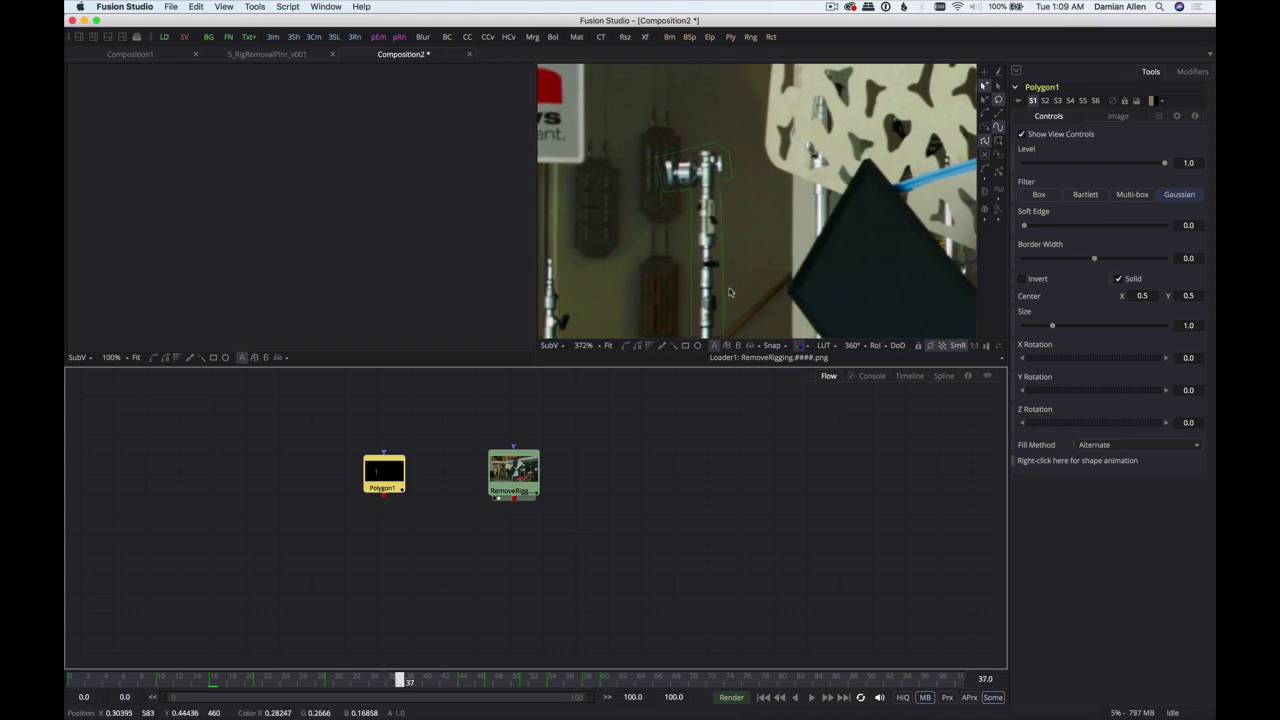
left_click(763, 697)
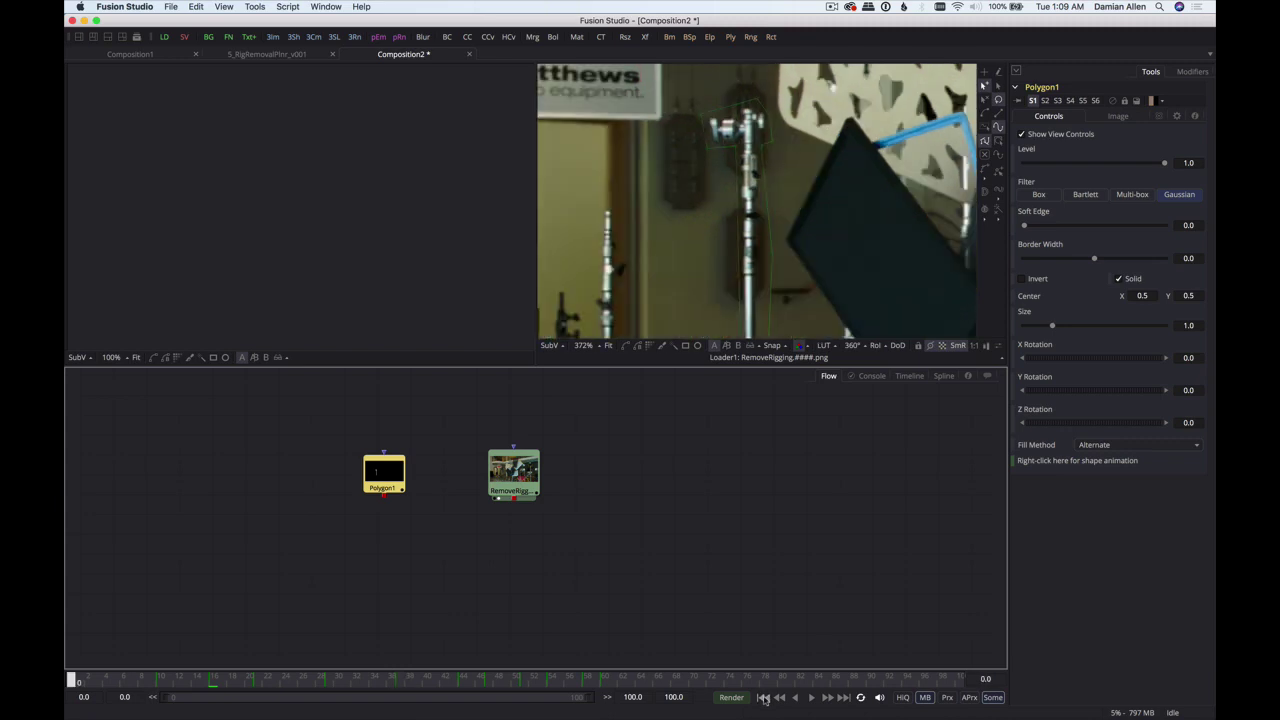
- Add a Planar Tracker fed by the RemoveRigging loader and place it well below the loader
left_click(519, 481)
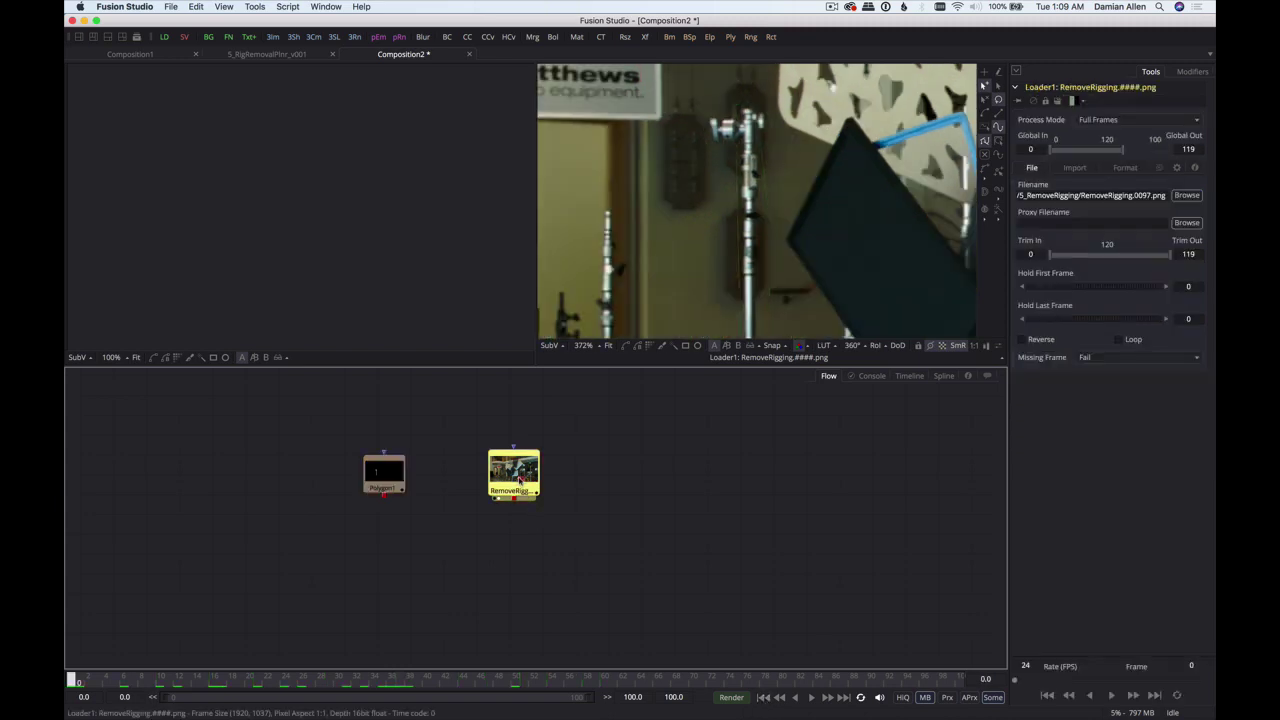
key("shift+space")
type("pla")
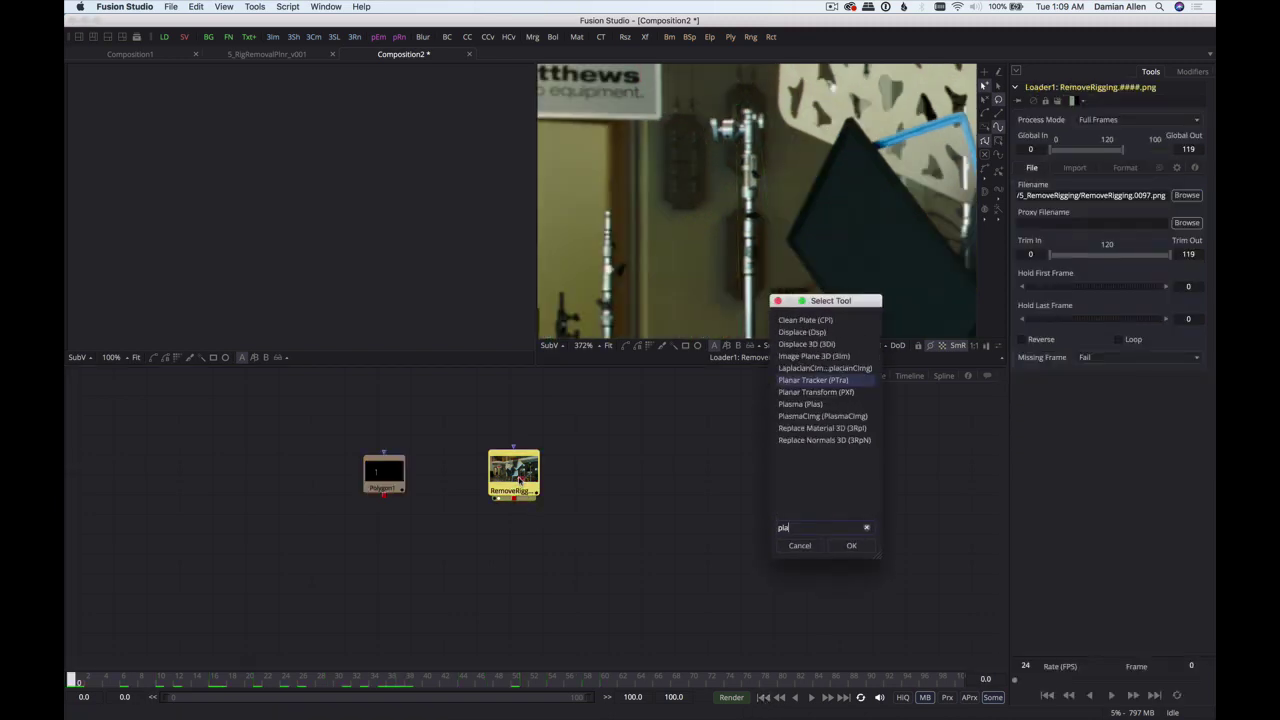
type("na")
key("Return")
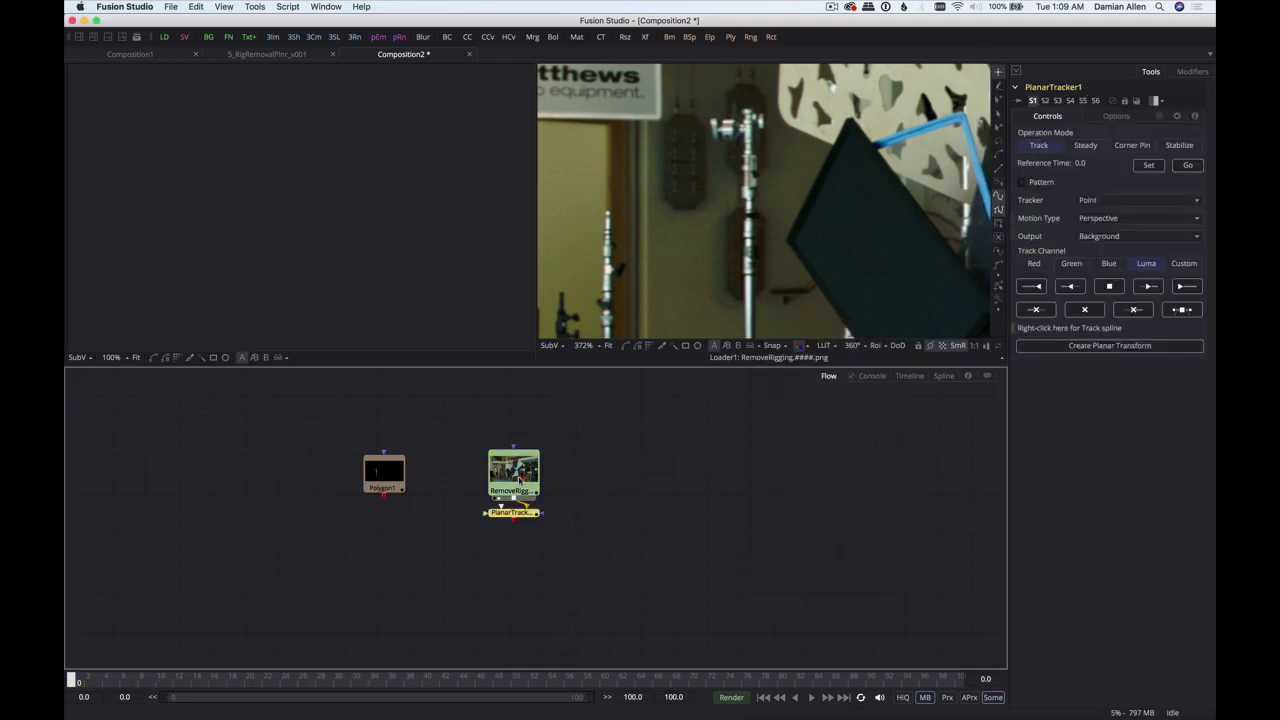
left_click_drag(517, 513, 508, 583)
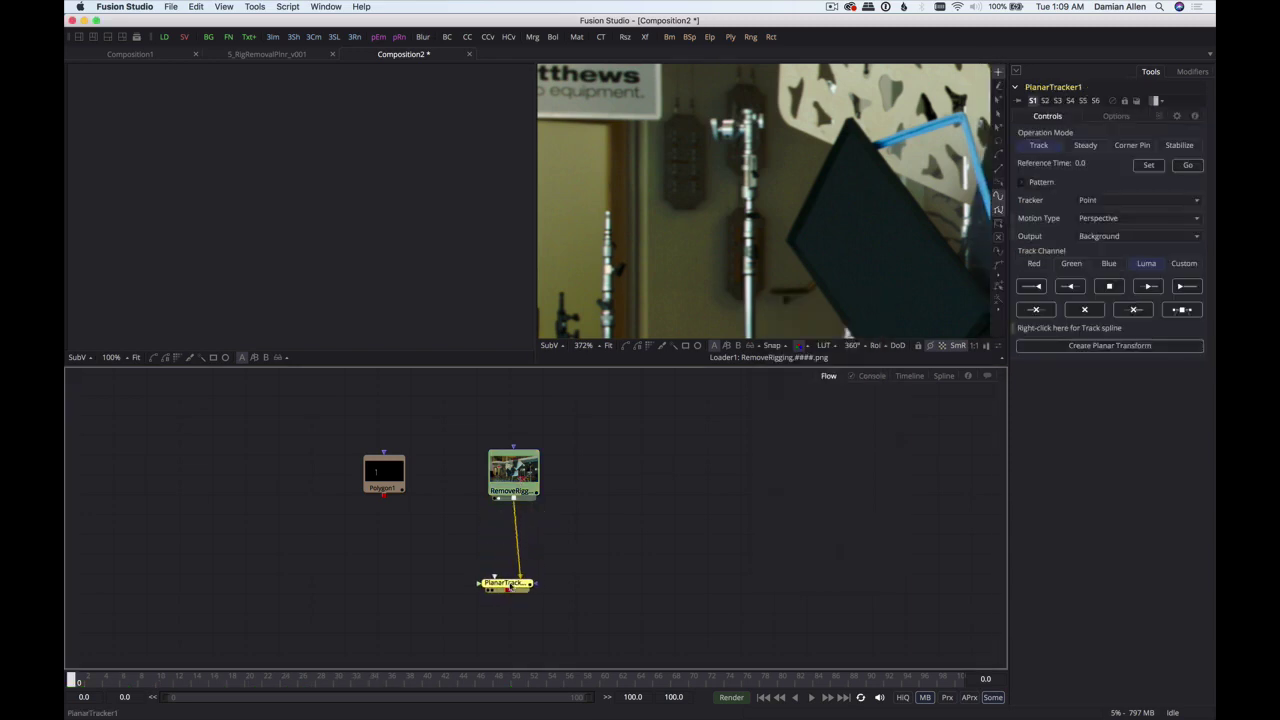
- Connect the Polygon to the Planar Tracker's Occlusion Mask input and show the tracker in the second viewer
left_click_drag(384, 496, 542, 550)
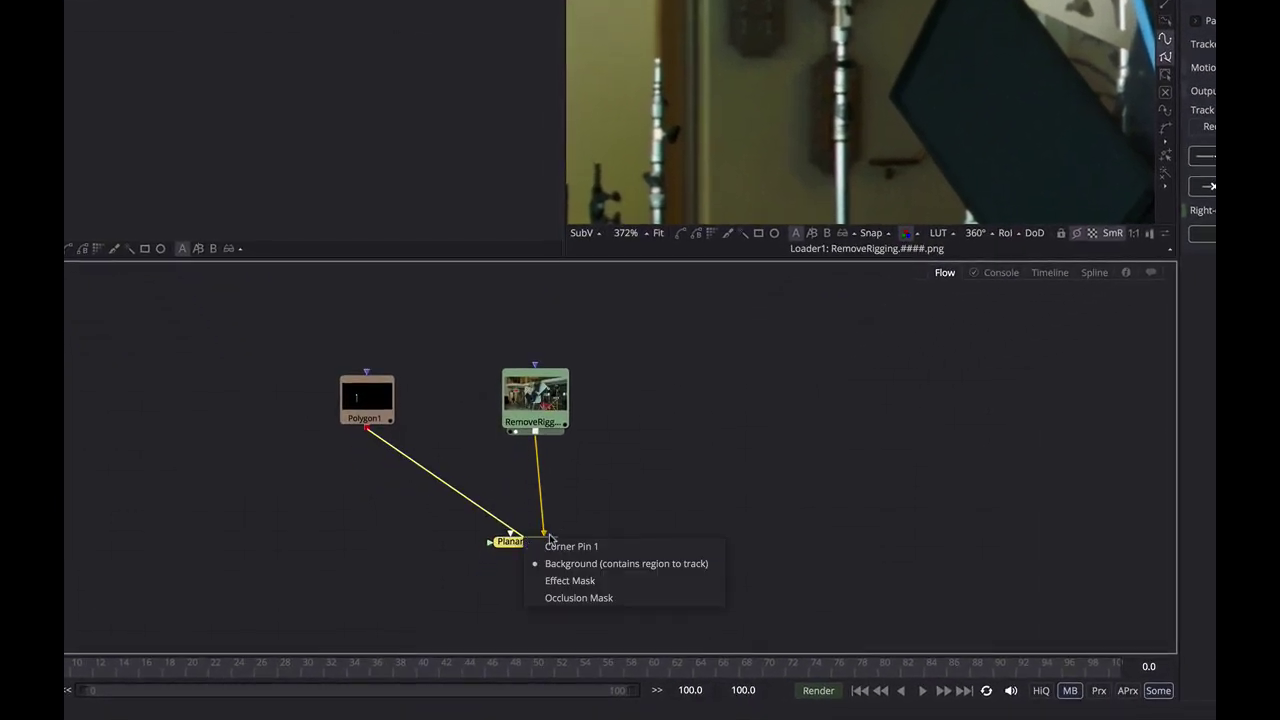
left_click(590, 598)
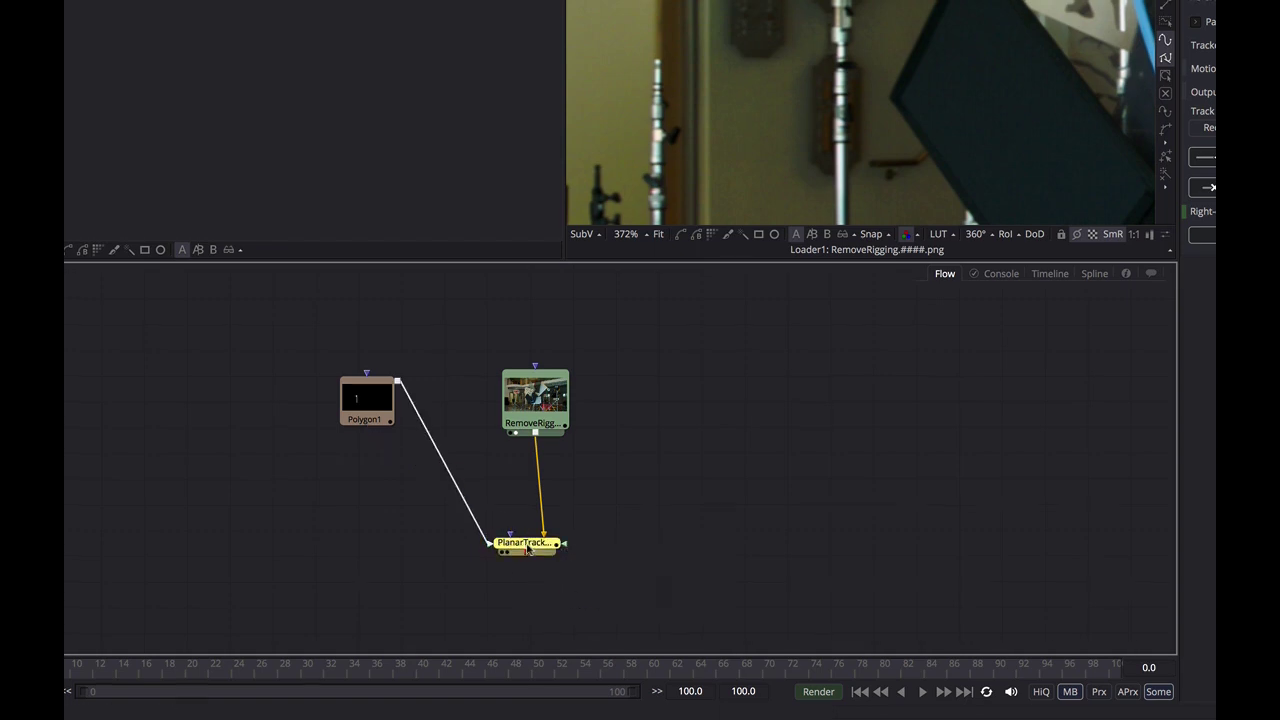
key("1")
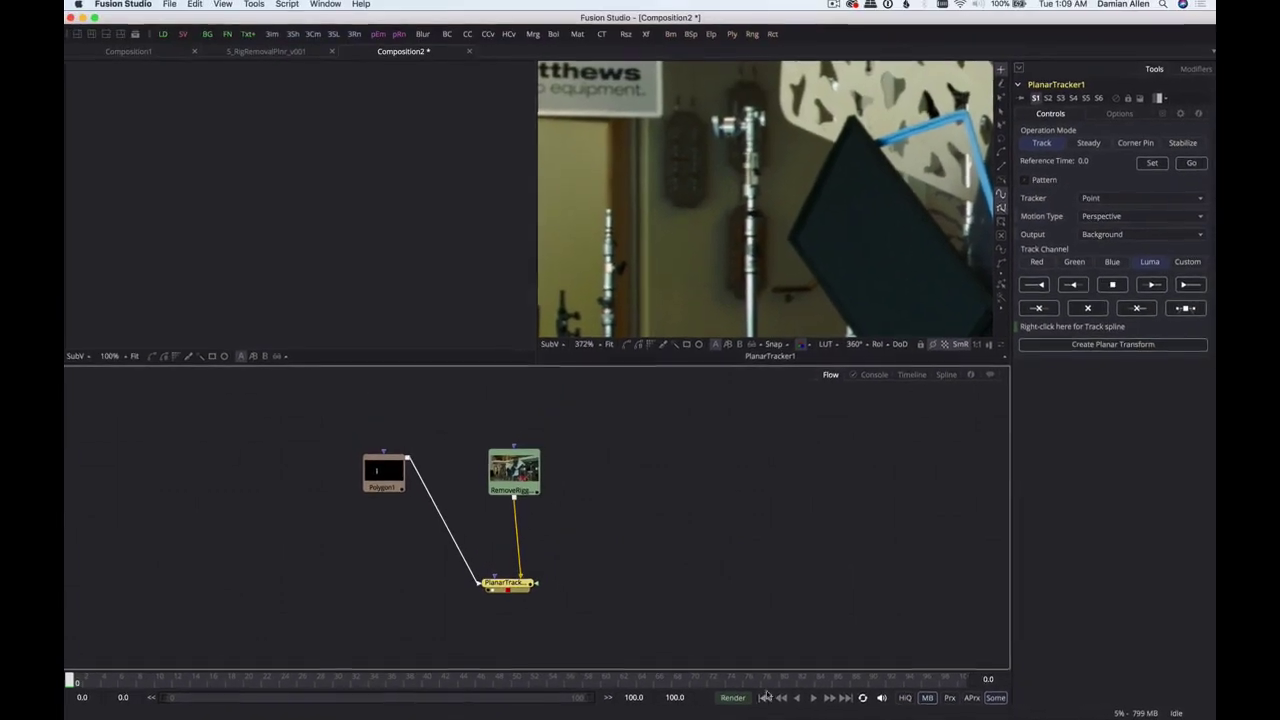
- Set the Planar Tracker's reference time to frame 0 and track the outlined wall region forward to the end
scroll(745, 200, "down", 3)
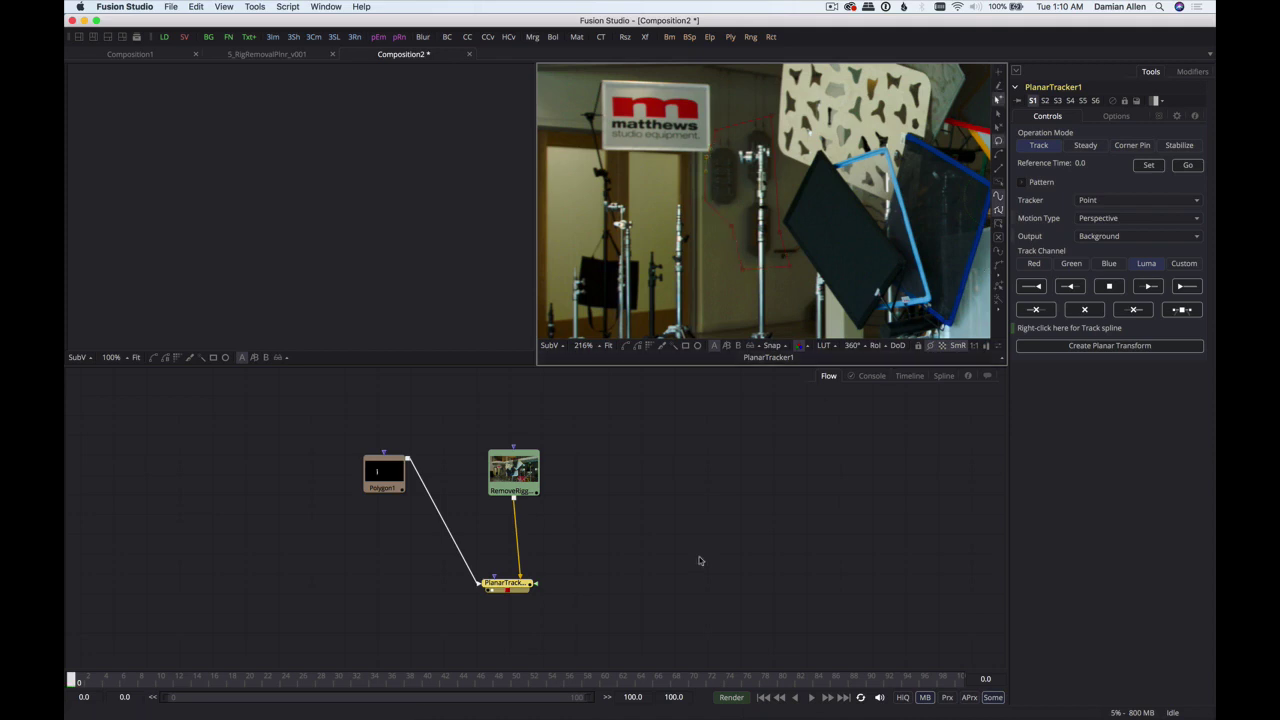
left_click(1146, 166)
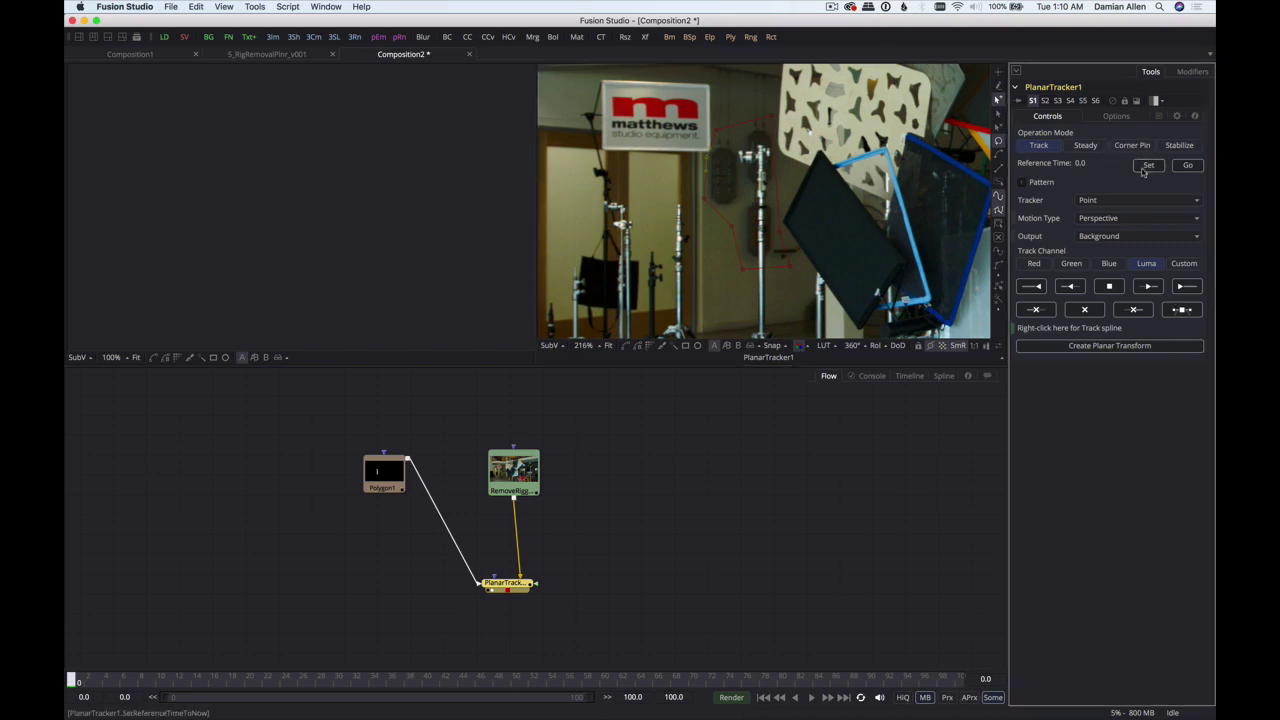
left_click(1186, 287)
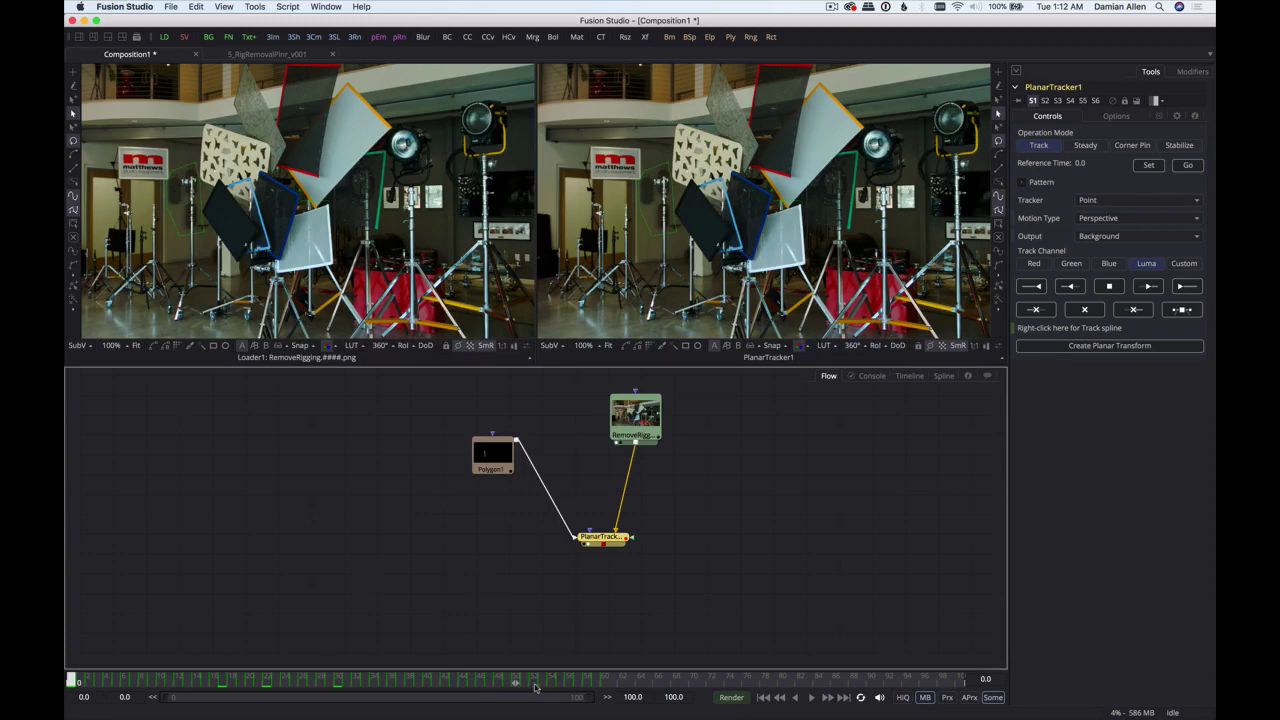
- Go to frame 51 of the tracked clip and examine the wall plaques beside the light stand up close
left_click_drag(563, 684, 523, 697)
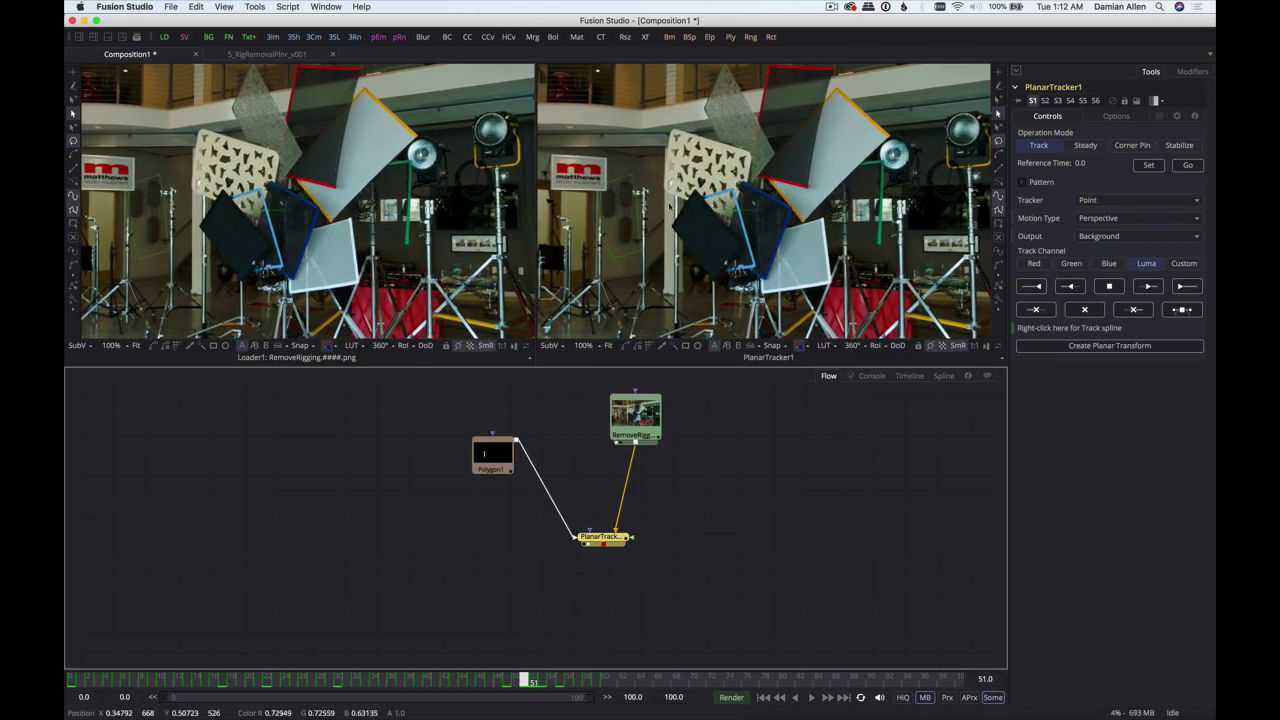
scroll(722, 215, "up", 6)
left_click_drag(722, 215, 781, 203)
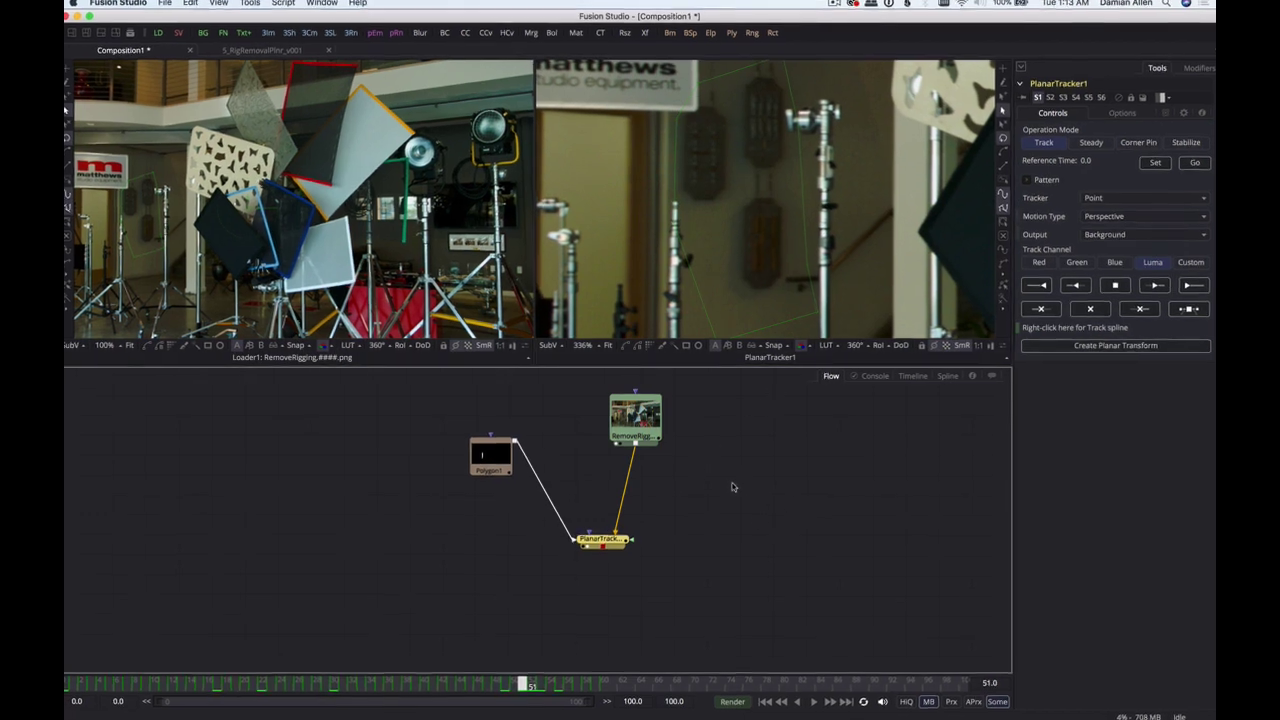
- Add a Time Stretcher after the Planar Tracker and place it below and to the right of the tracker
key("shift+space")
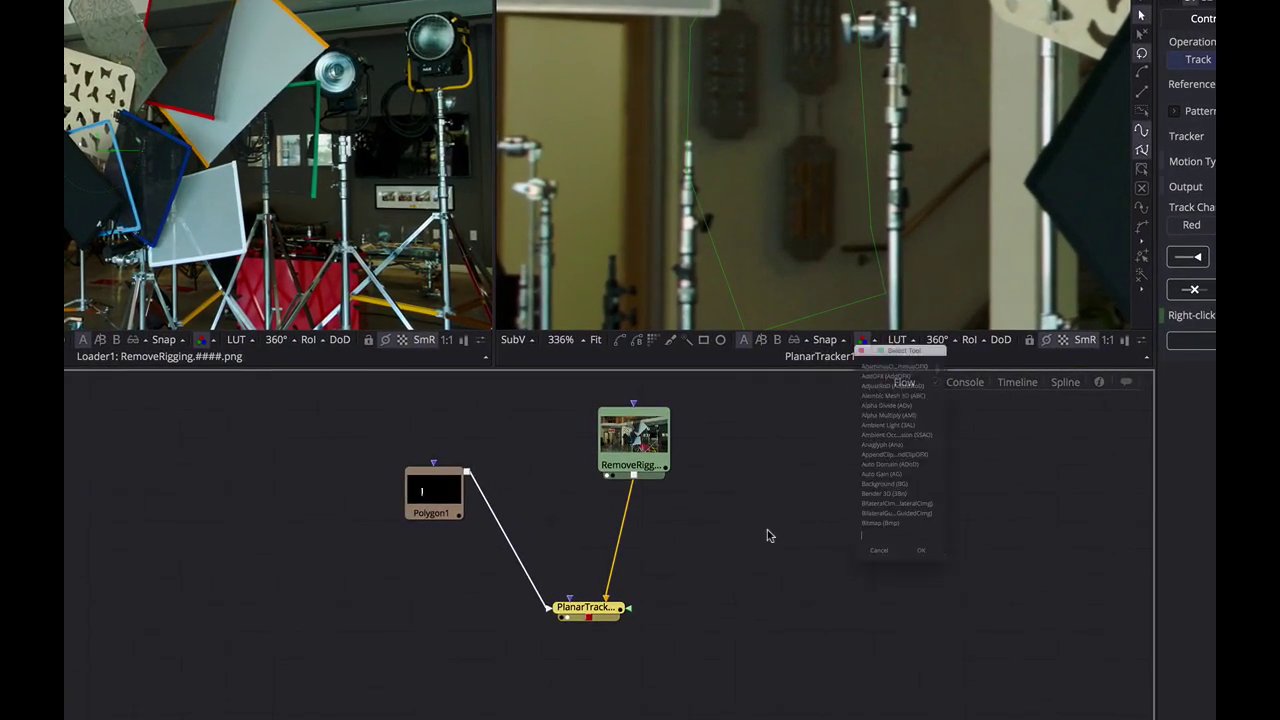
type("tim")
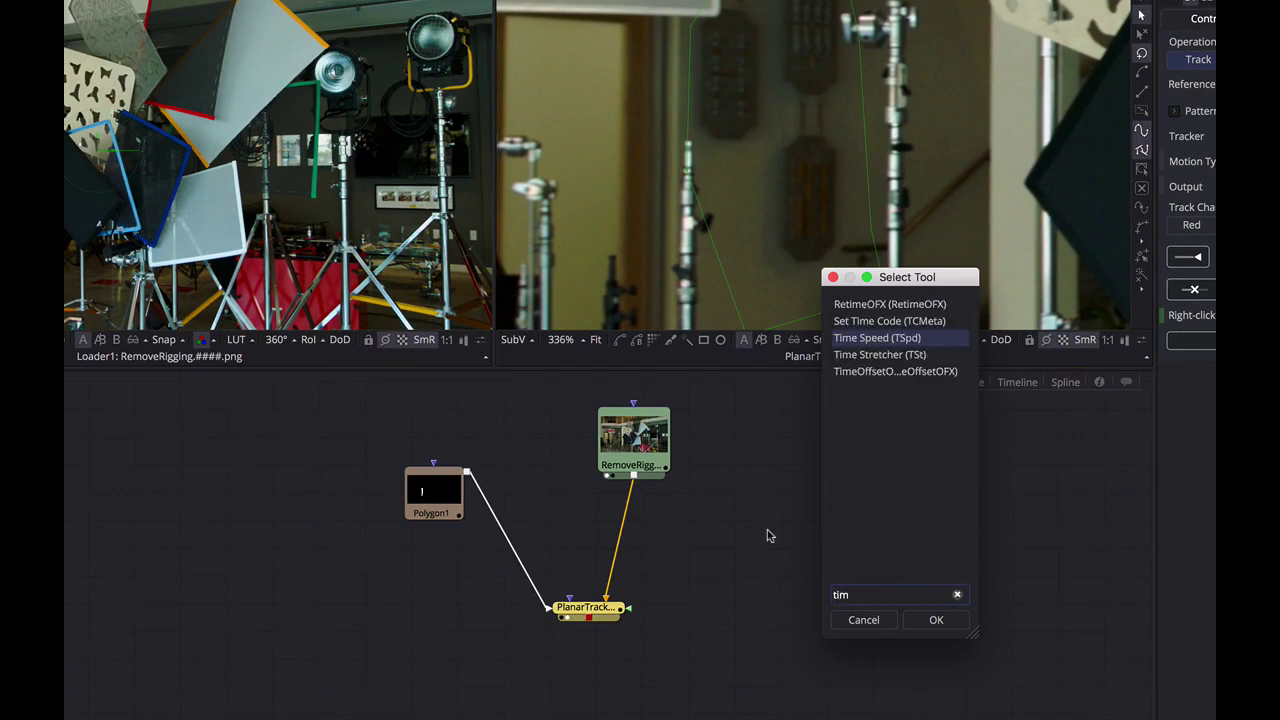
key("Down")
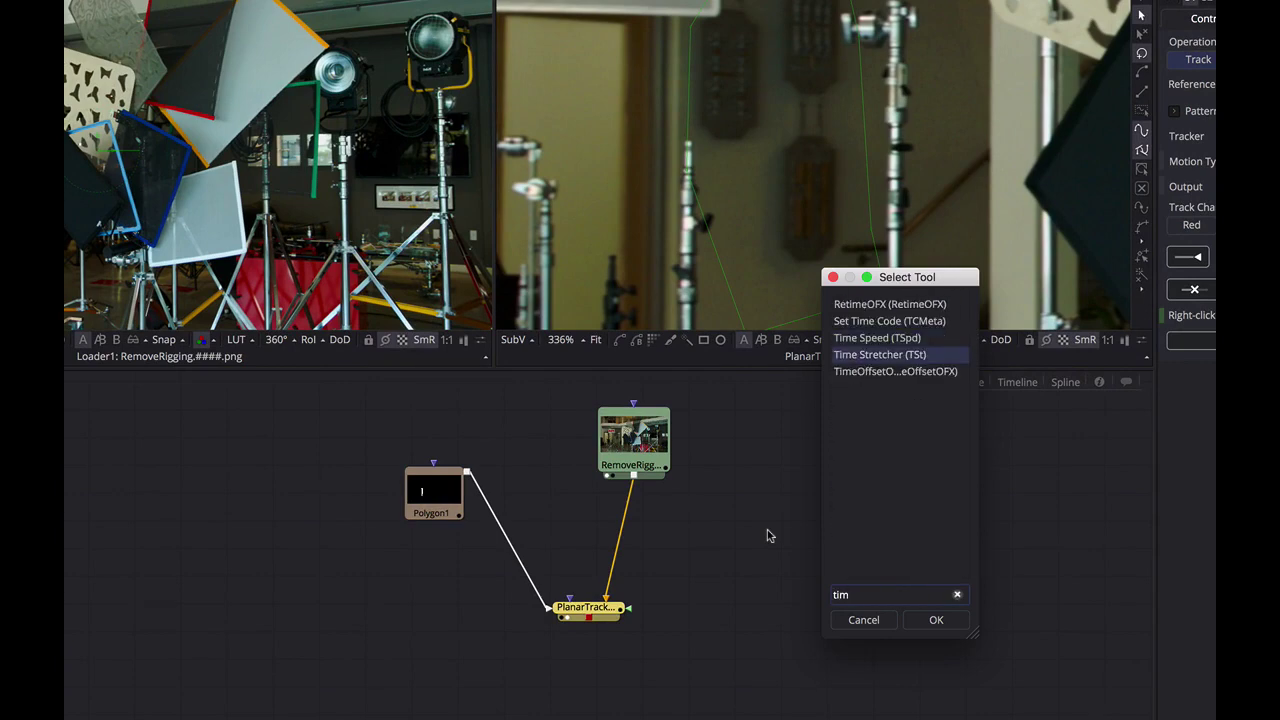
key("Return")
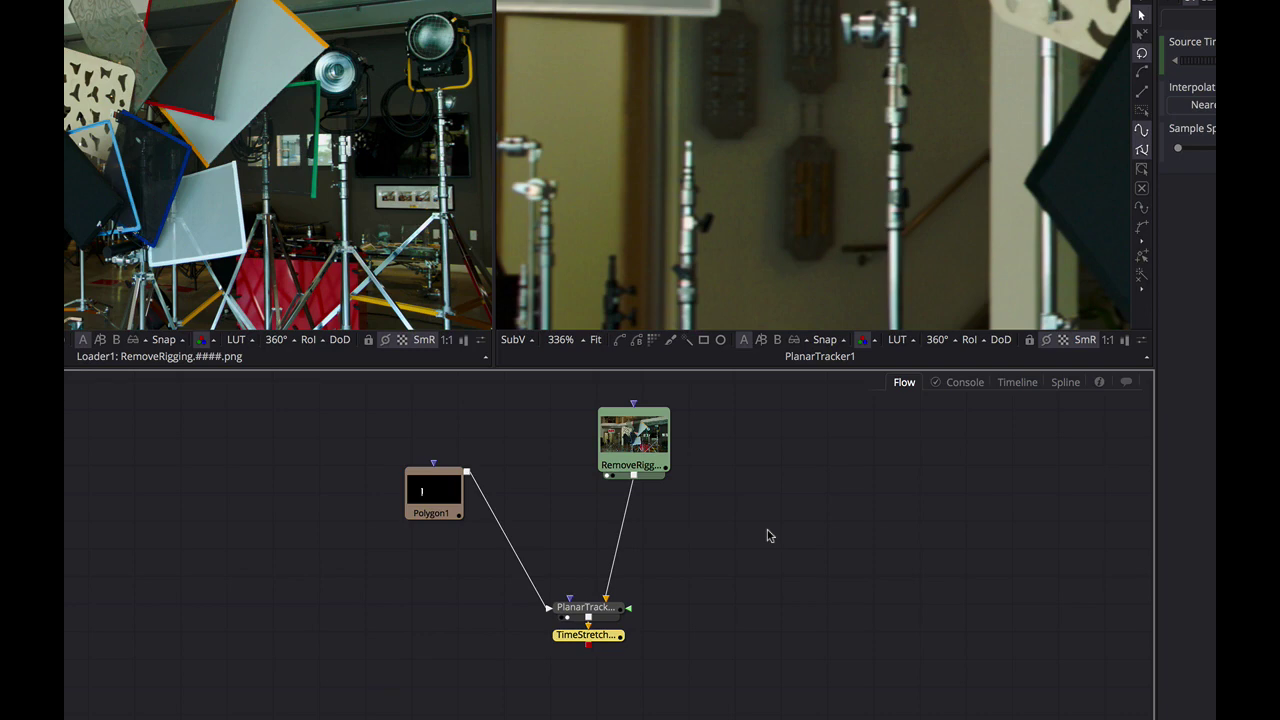
left_click_drag(608, 636, 858, 662)
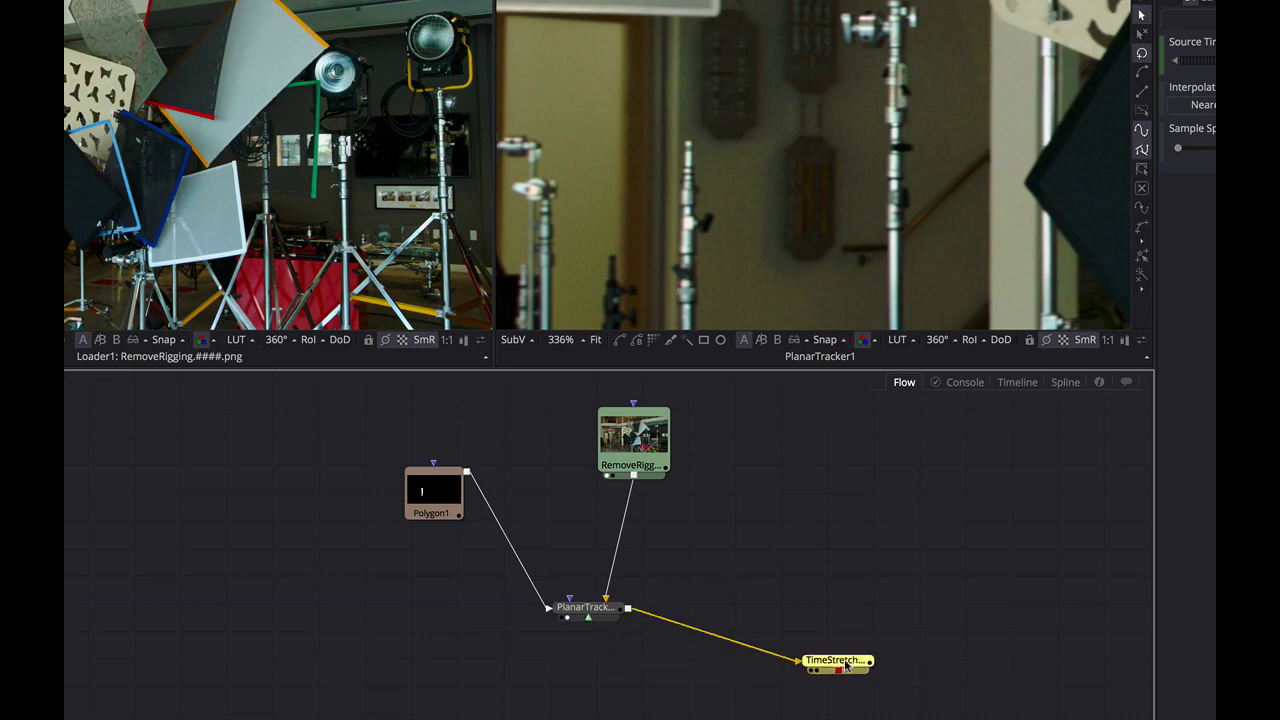
- Disconnect the Time Stretcher from the Planar Tracker and replace its Source Time animation with a fixed value of 51
left_click_drag(675, 624, 834, 623)
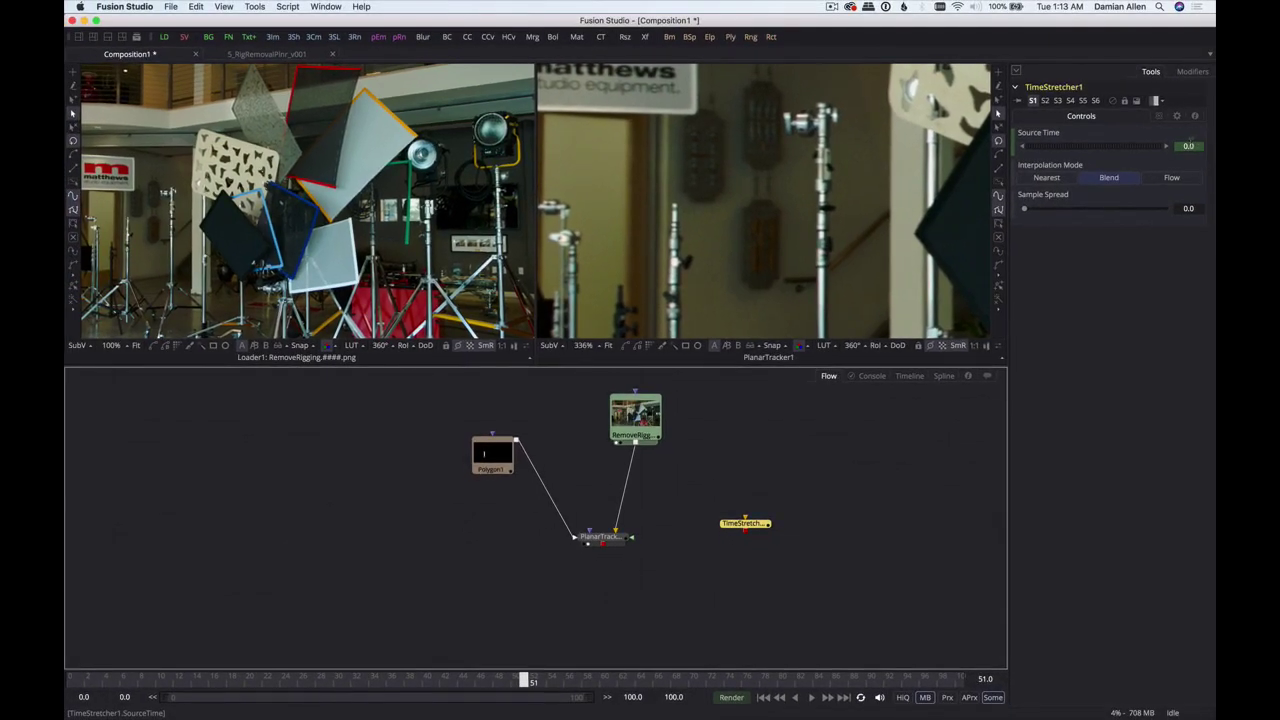
right_click(1036, 138)
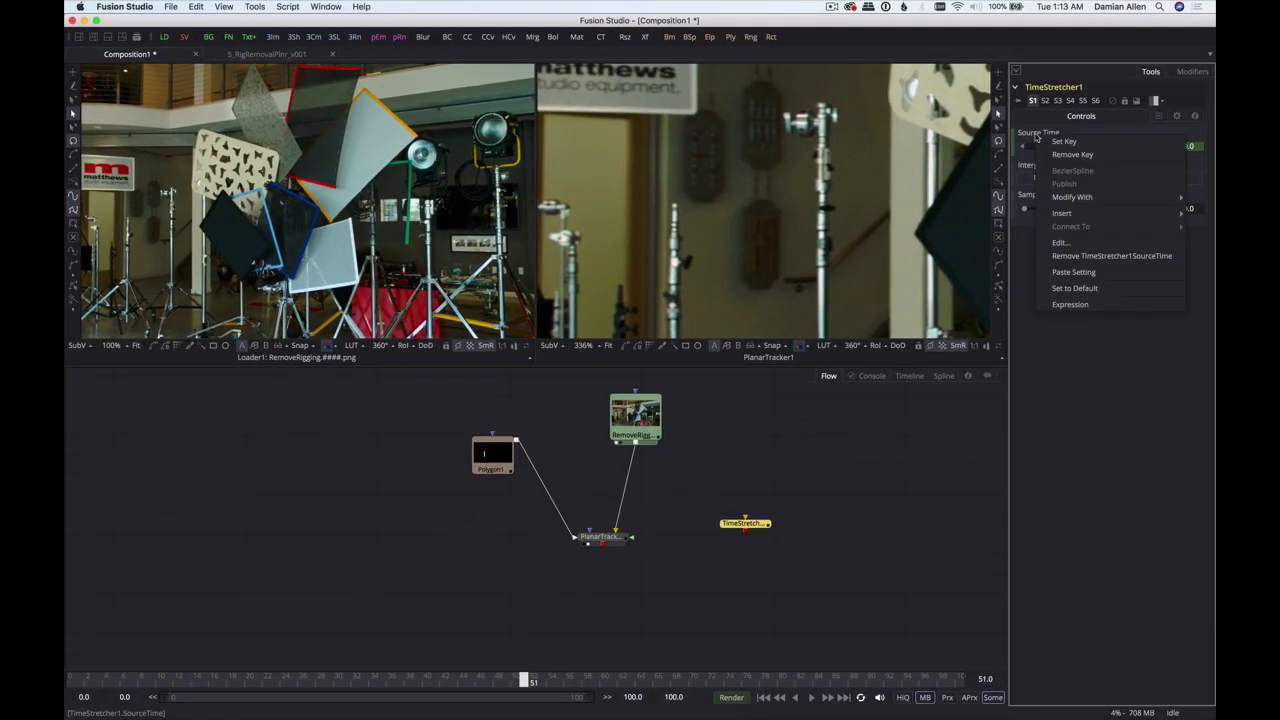
left_click(1149, 258)
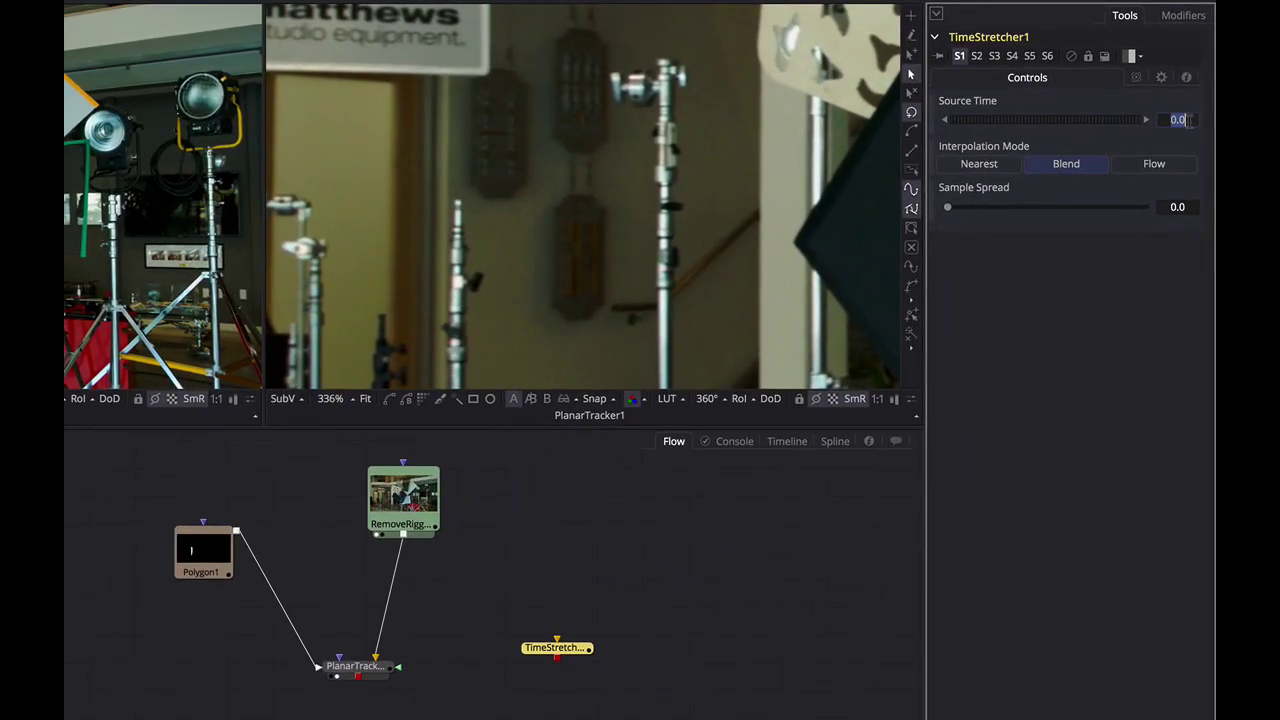
type("51")
key("Return")
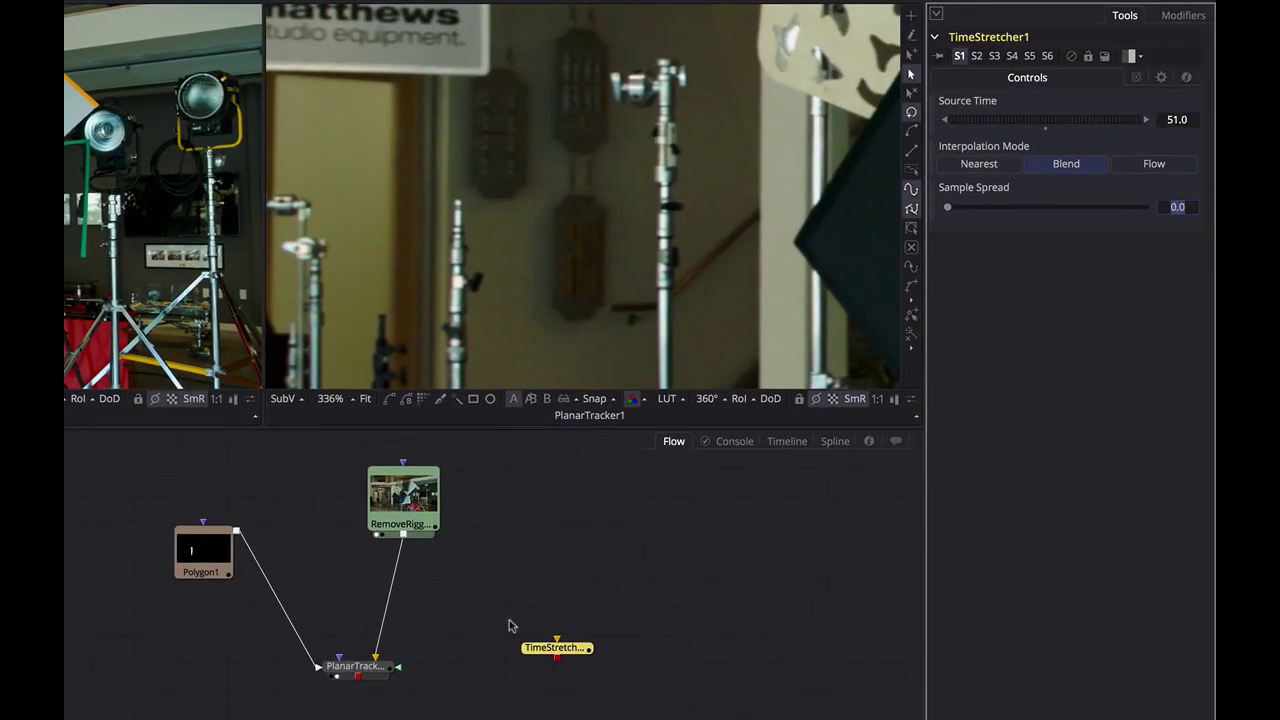
- Feed the RemoveRigging clip directly into the Time Stretcher and show the Time Stretcher in the second viewer
left_click_drag(409, 540, 560, 650)
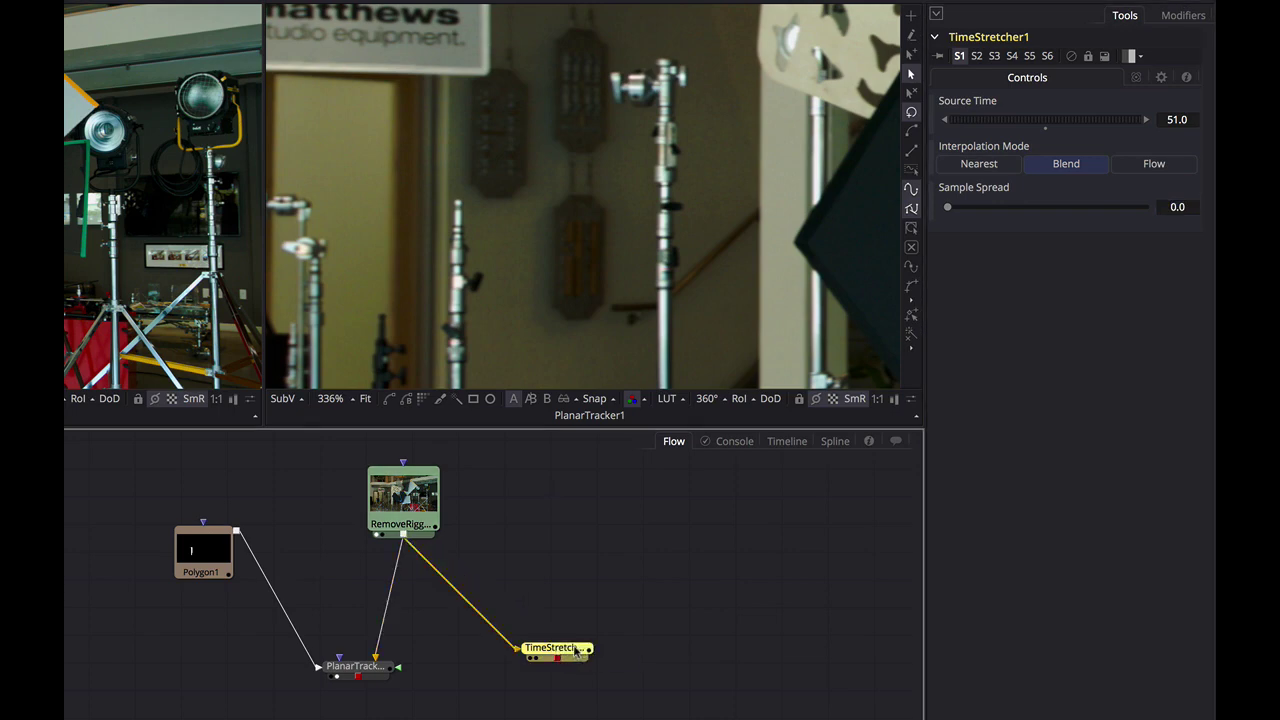
key("2")
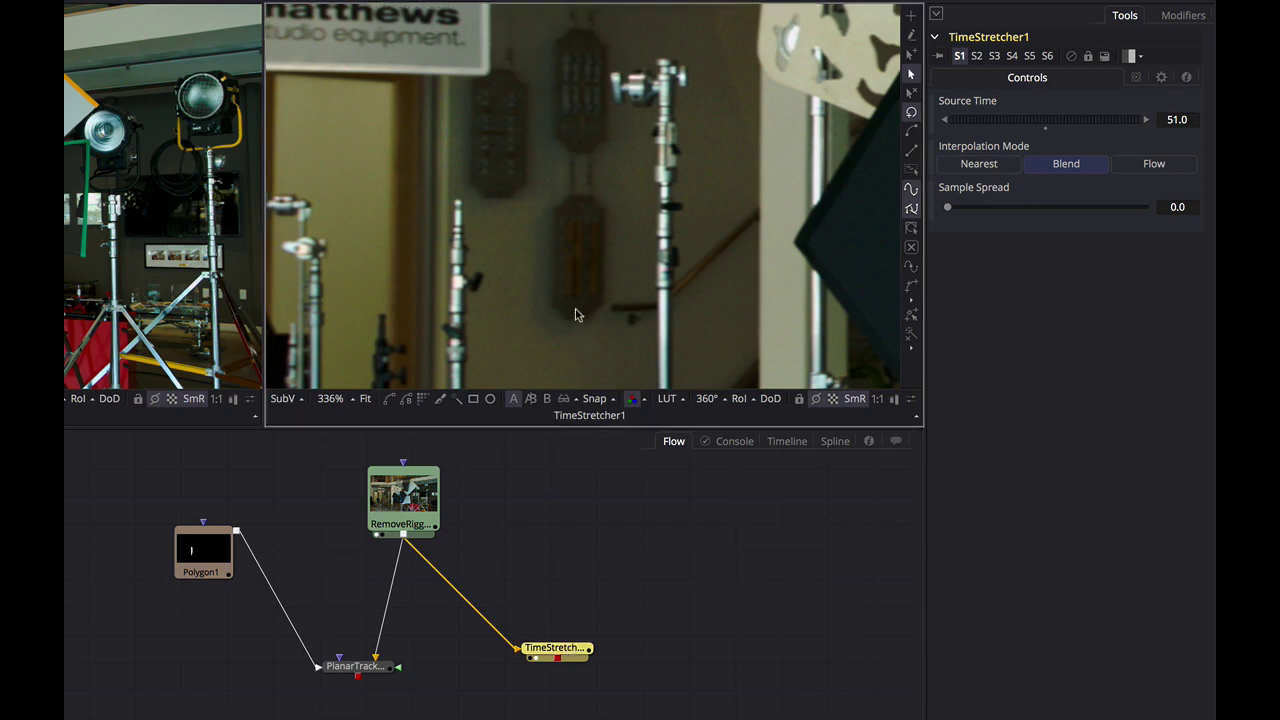
key("ctrl+f")
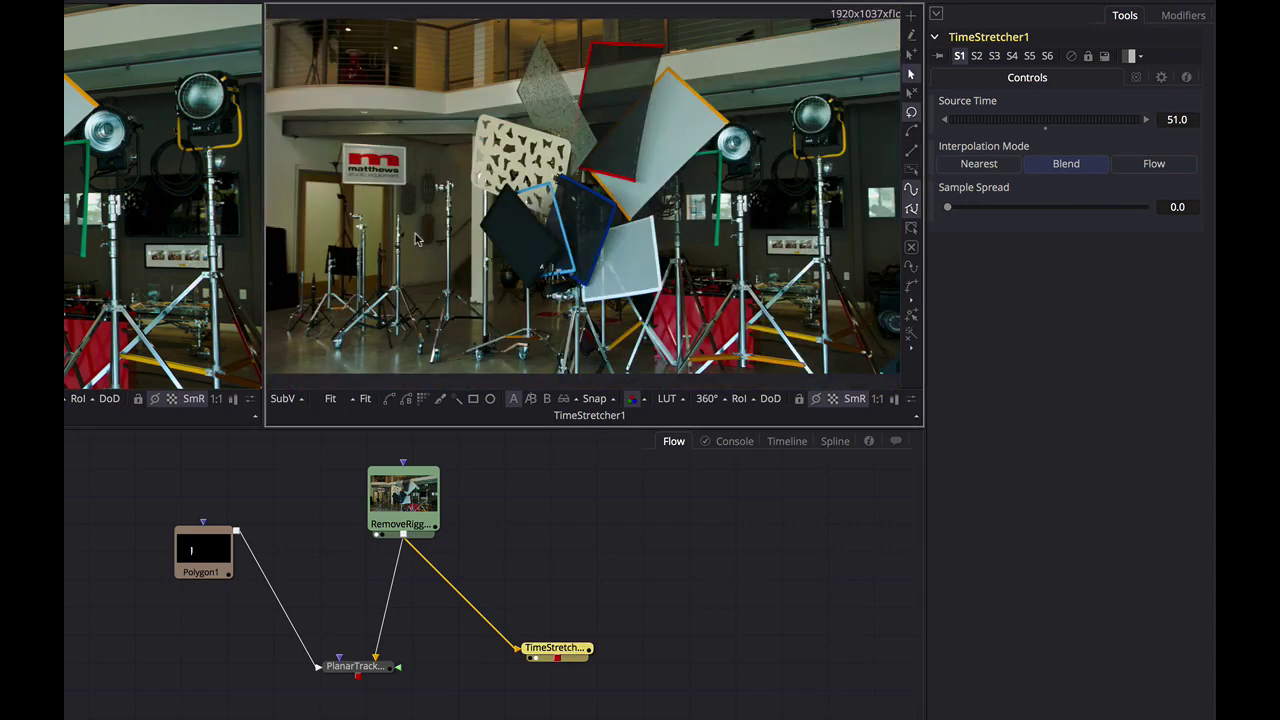
scroll(419, 240, "up", 5)
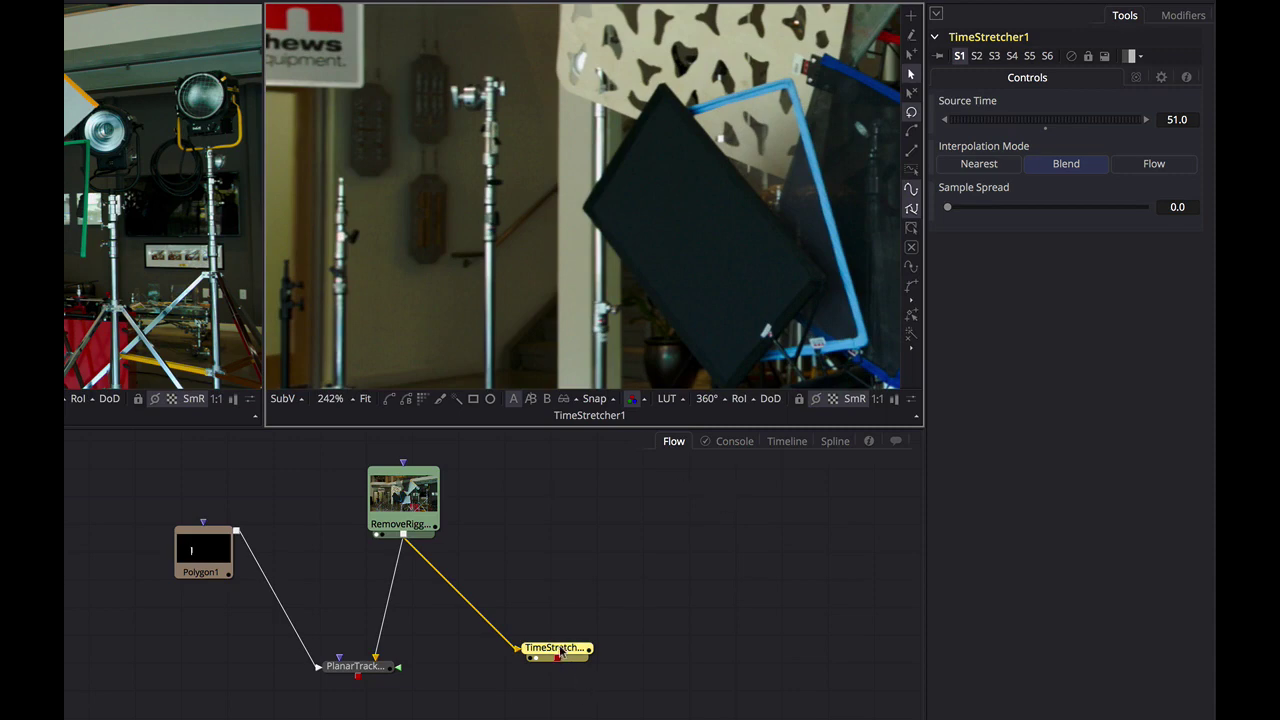
mouse_move(562, 650)
left_mouse_down()
mouse_move(590, 629)
mouse_move(538, 651)
left_mouse_up()
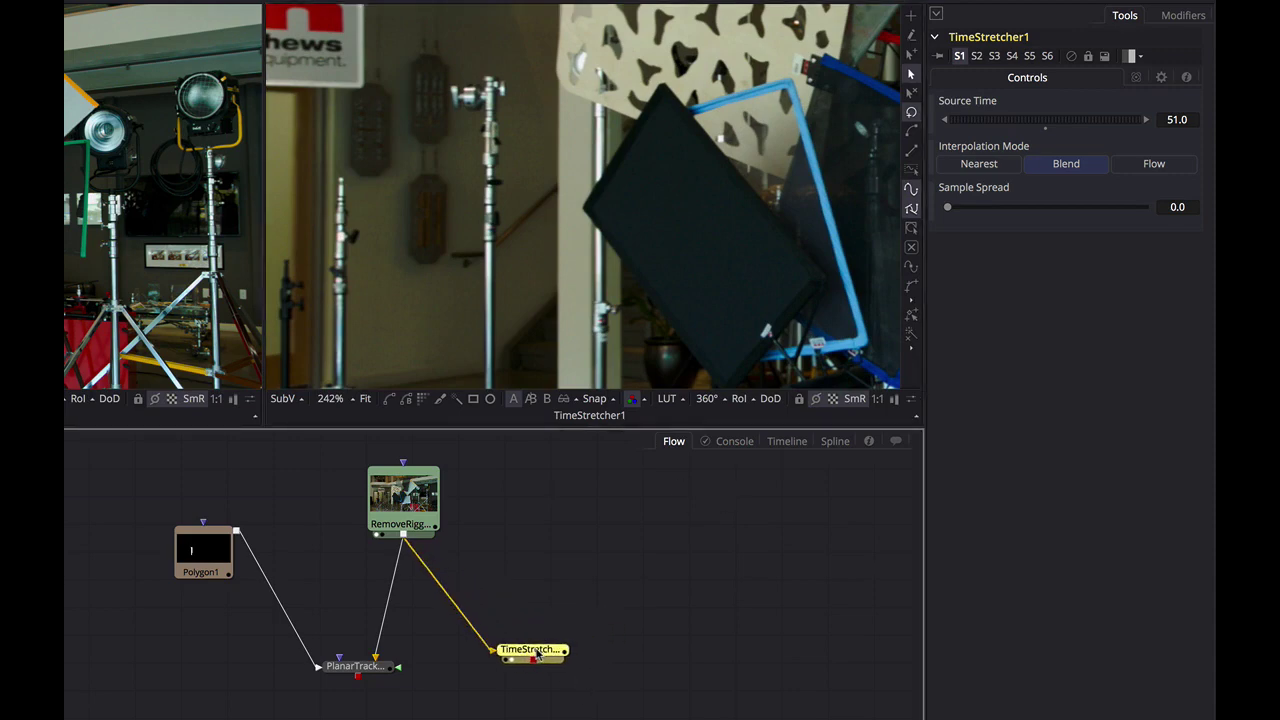
- Paste a copy of the Planar Tracker after the Time Stretcher, viewed in the second viewer, and set its operation mode to Corner Pin
left_click(357, 667)
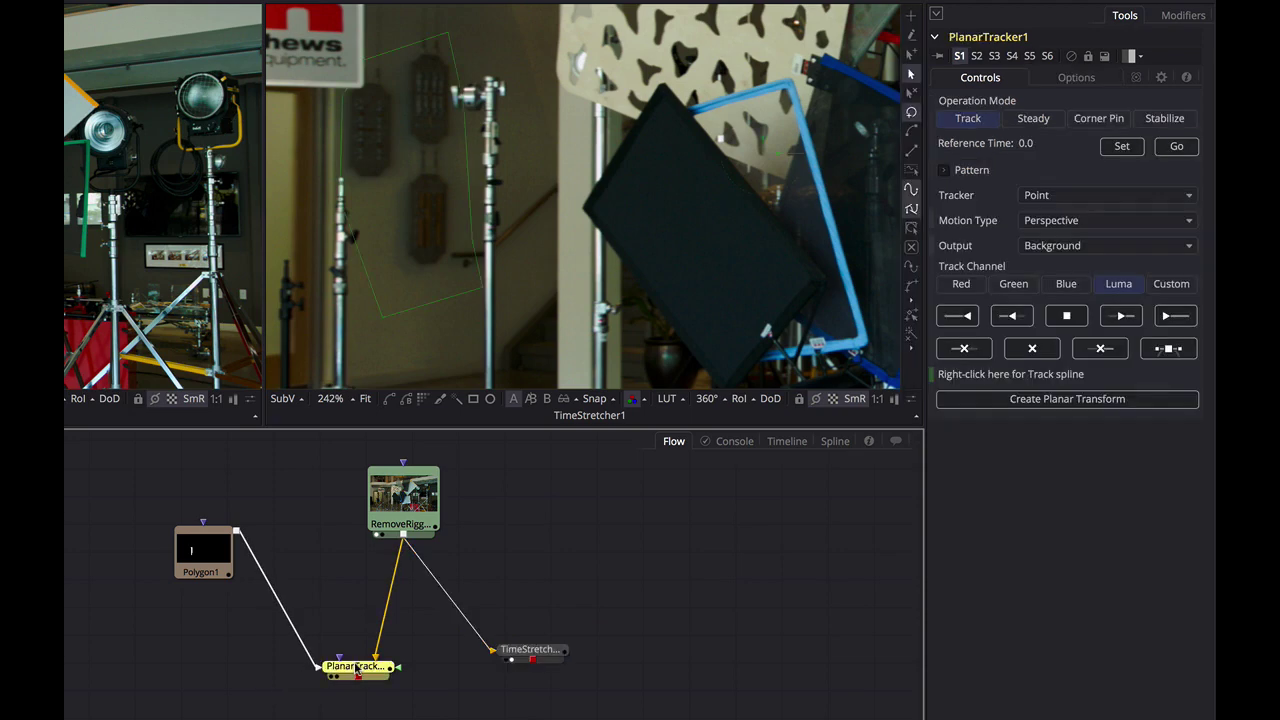
left_click(530, 649)
key("ctrl+v")
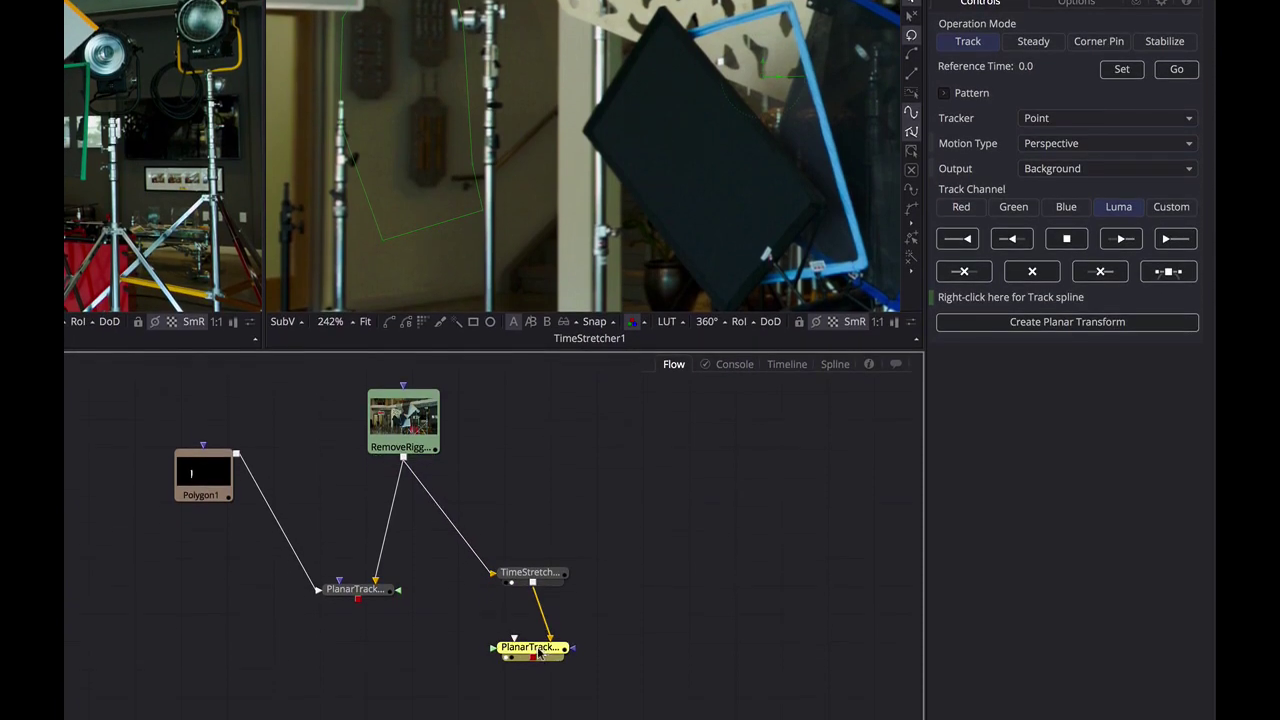
key("2")
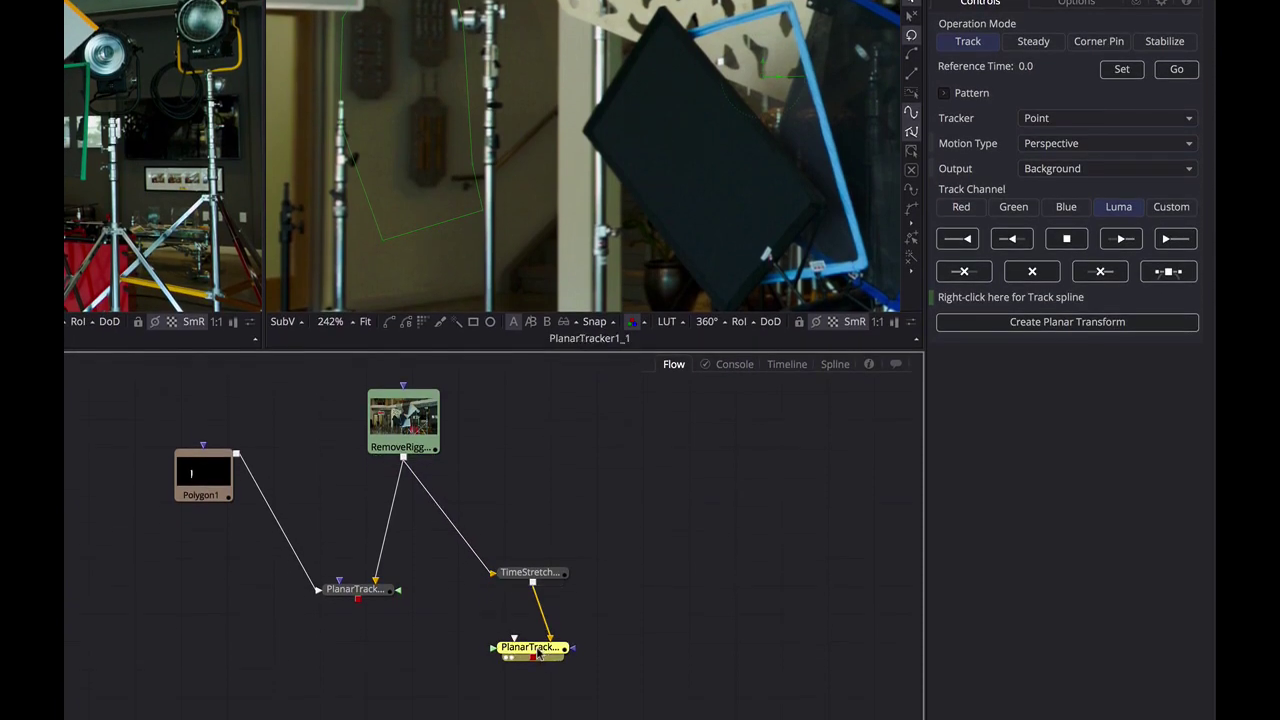
left_click(1110, 45)
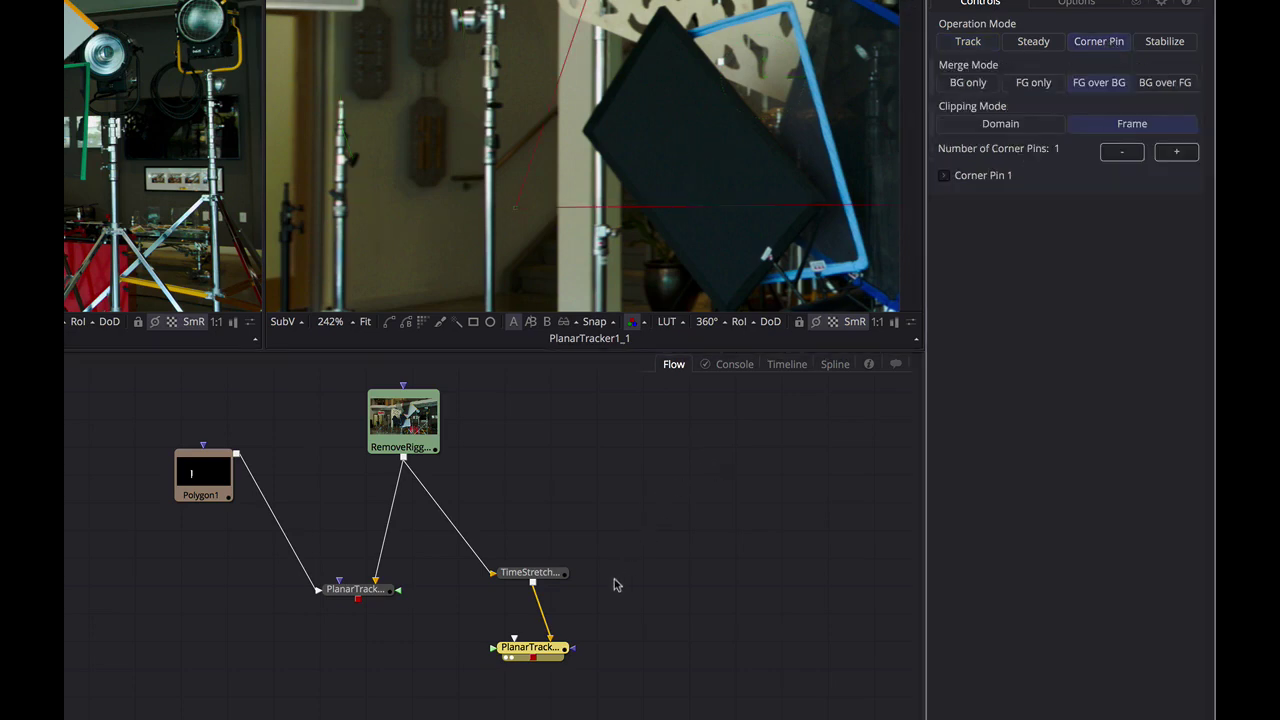
- Connect the RemoveRigging clip as the copied tracker's background and the Time Stretcher to its Corner Pin 1 input
left_click_drag(540, 650, 520, 677)
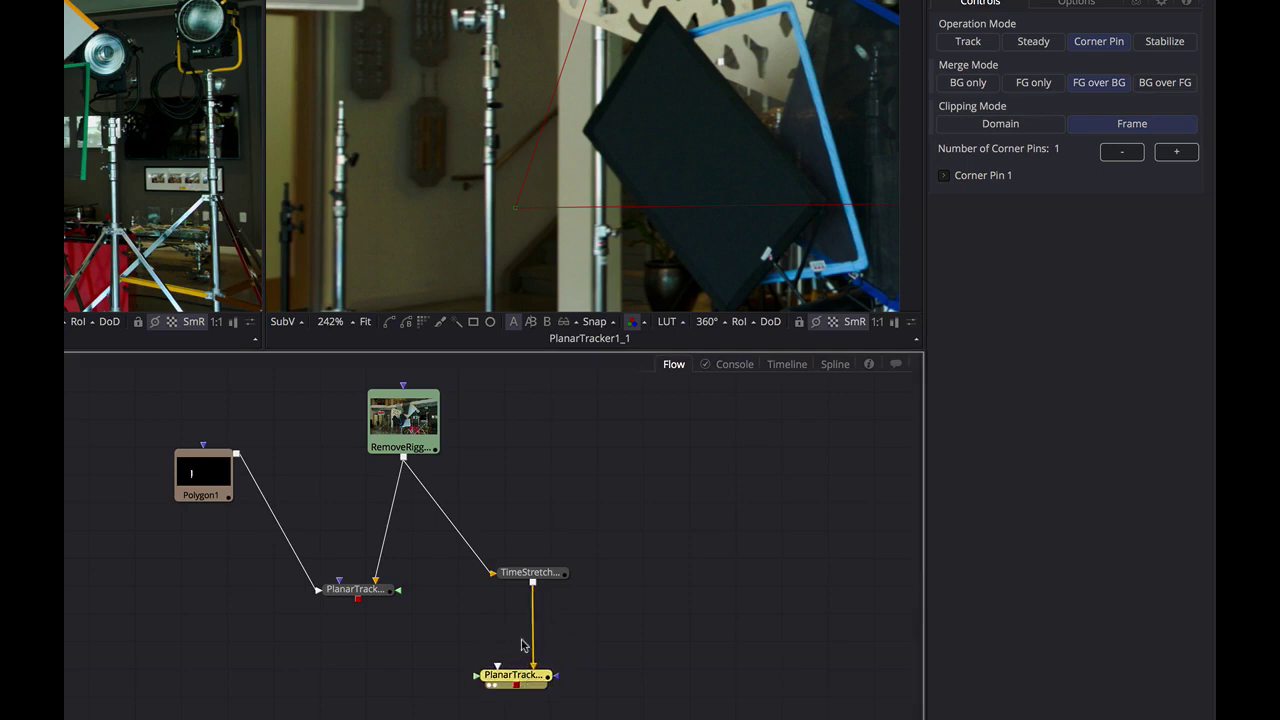
left_click_drag(404, 462, 560, 672)
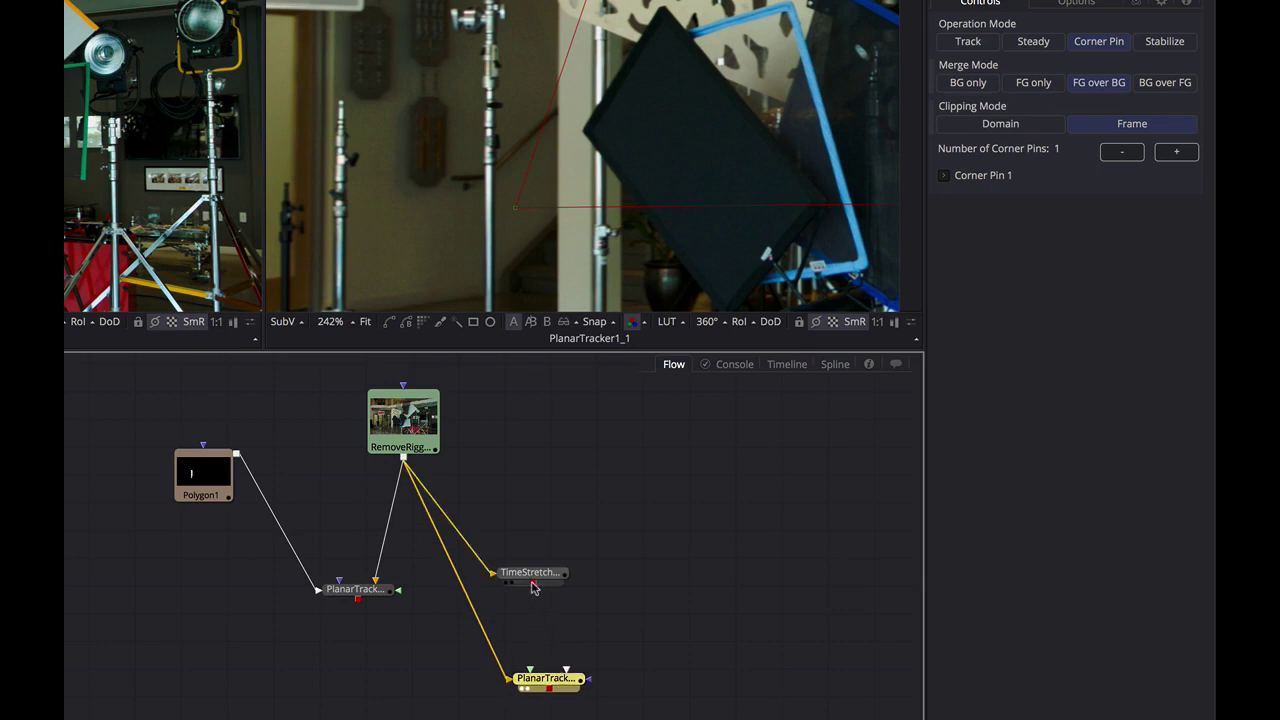
left_click_drag(533, 584, 565, 686)
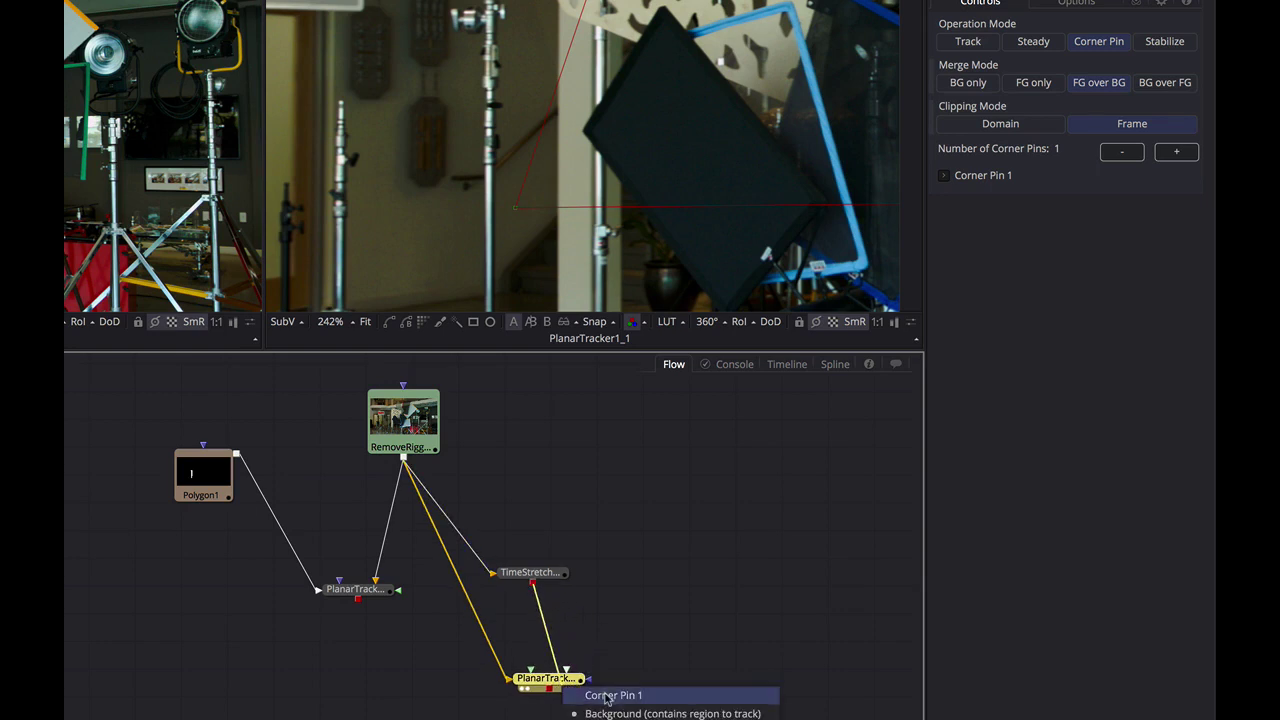
left_click(606, 696)
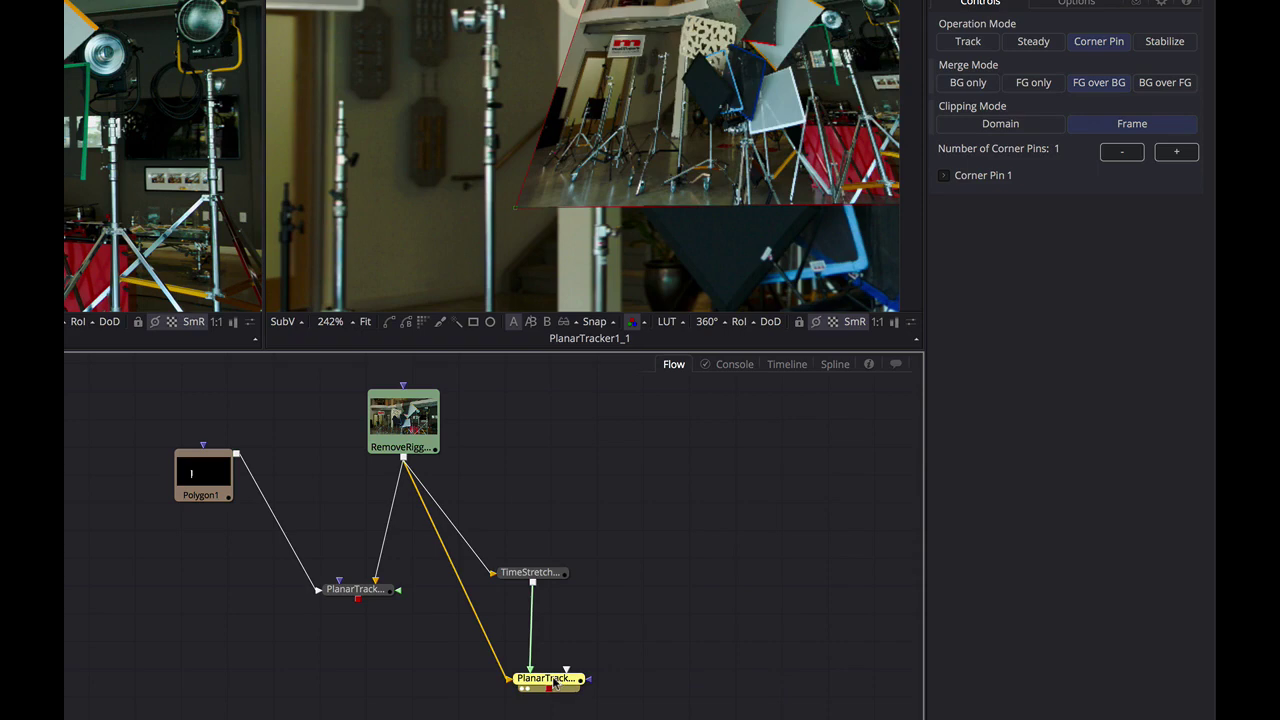
key("super+f")
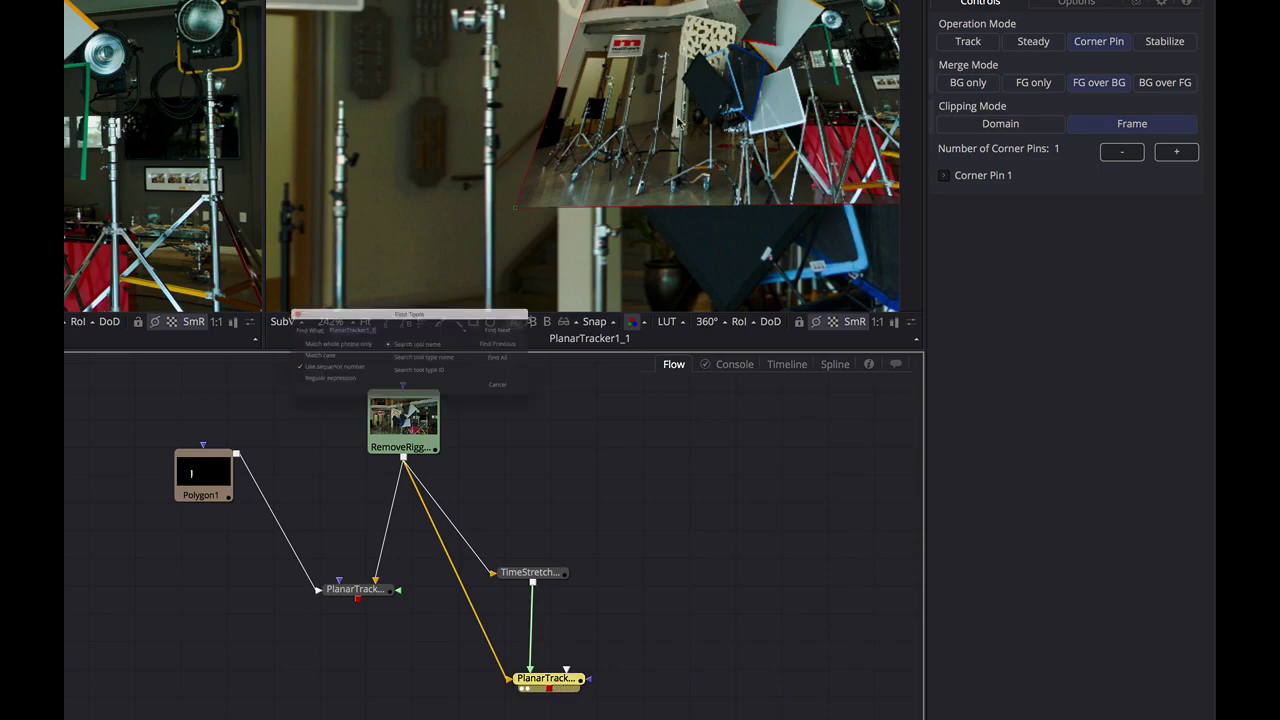
left_click(565, 410)
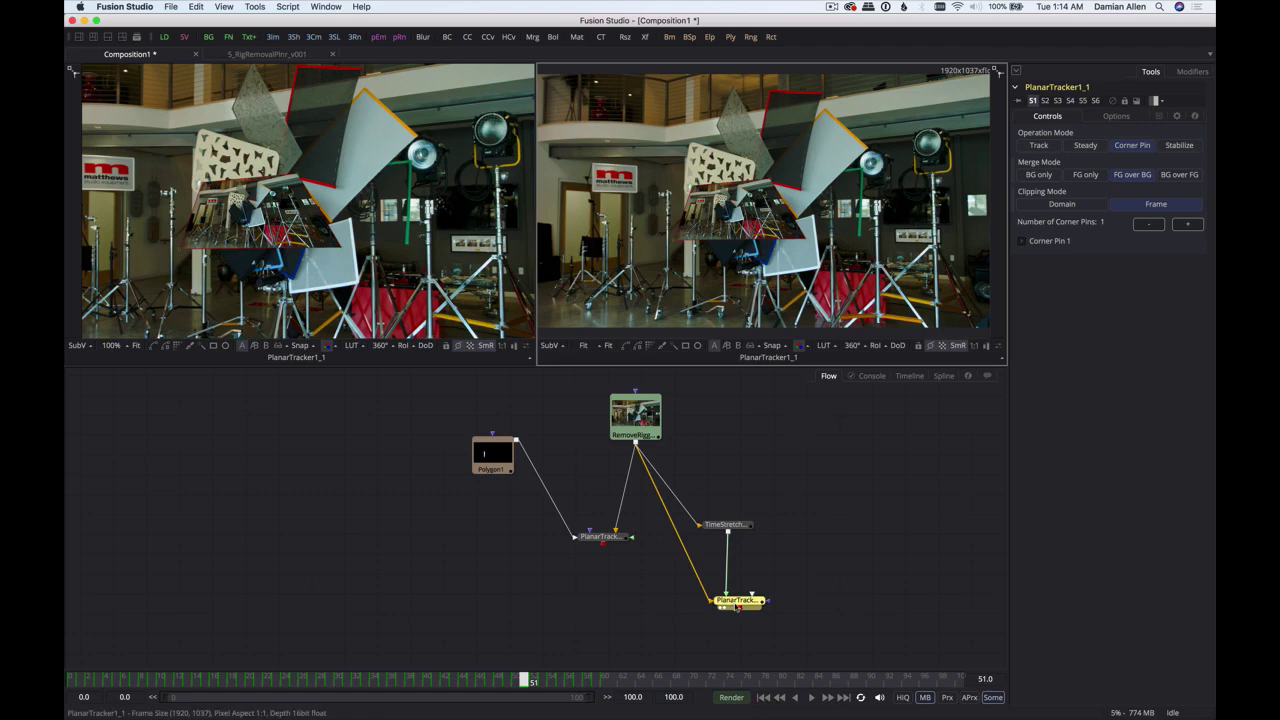
- Expand the Corner Pin 1 settings and stretch the four pin corners roughly to the corners of the image frame
mouse_move(737, 606)
left_click(1023, 242)
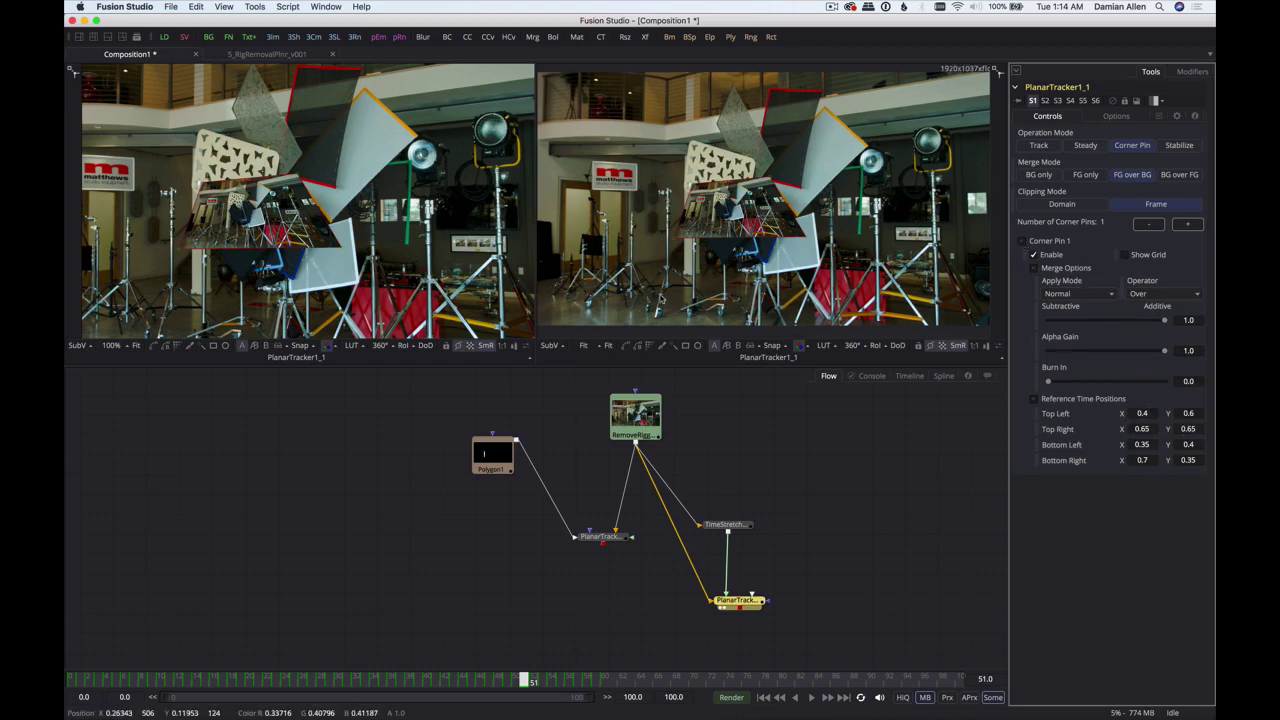
scroll(680, 270, "down", 2)
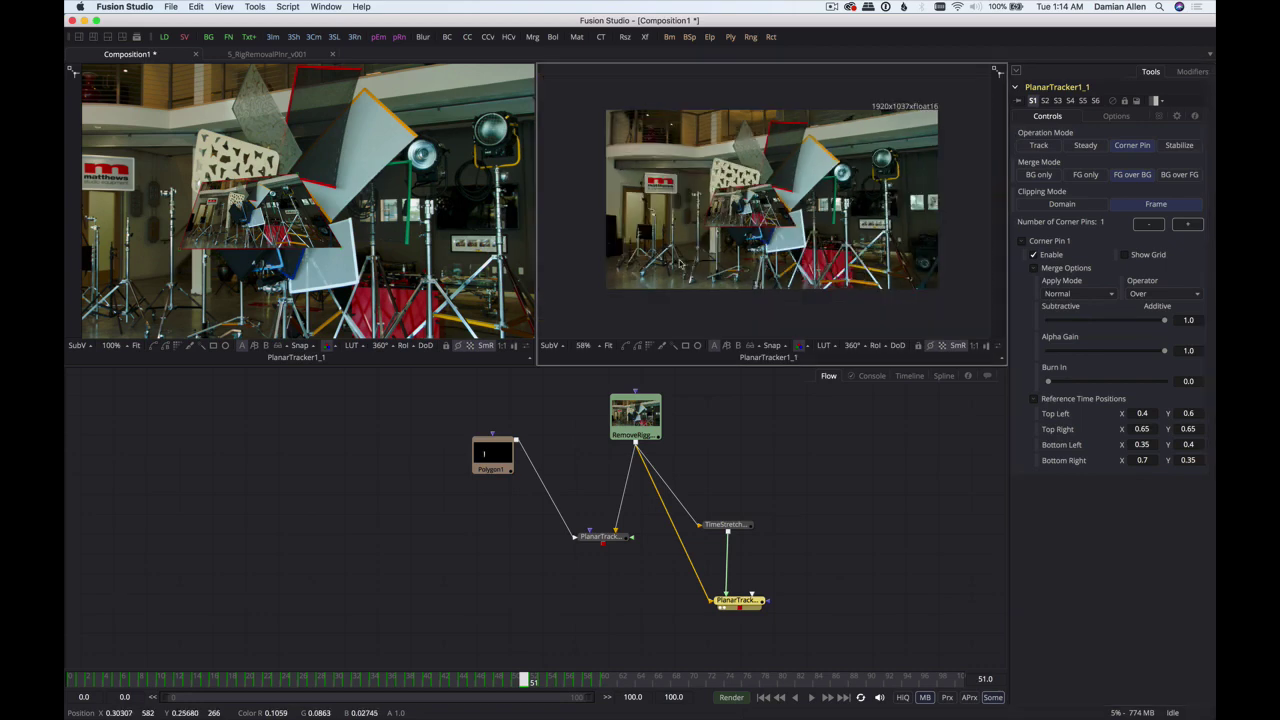
left_click_drag(683, 257, 602, 116)
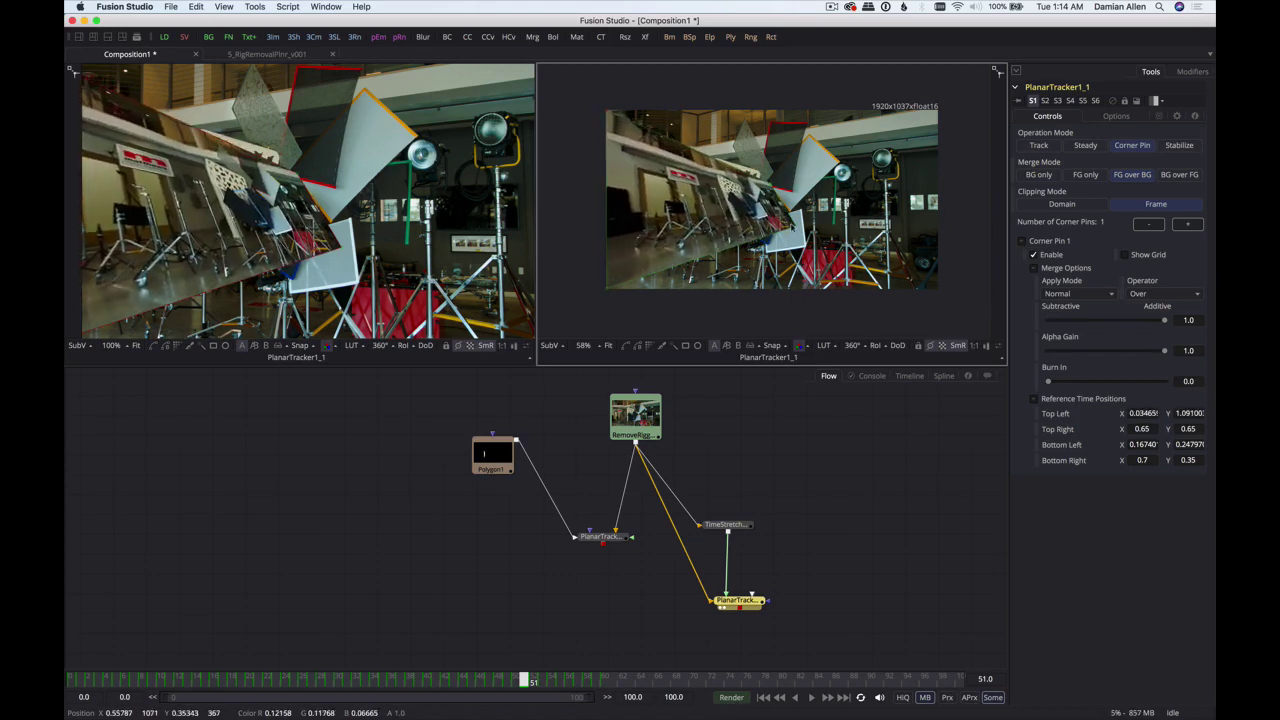
left_click_drag(886, 267, 941, 296)
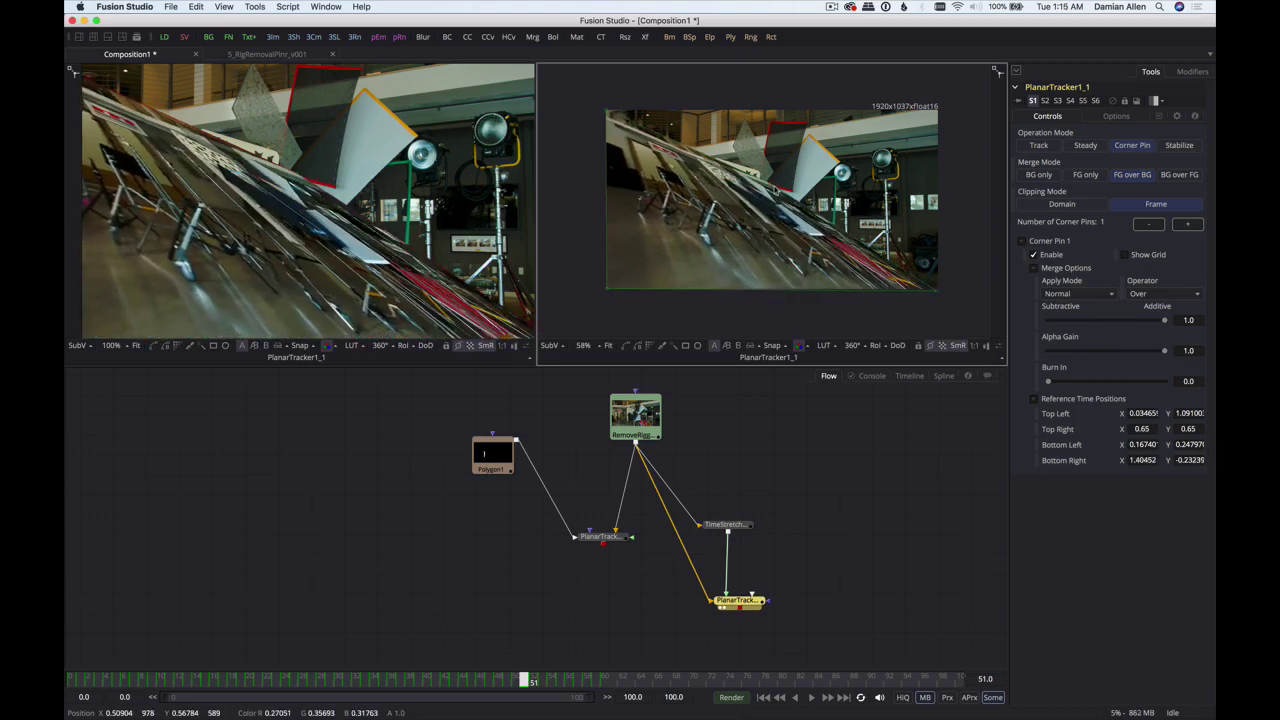
left_click_drag(775, 190, 939, 115)
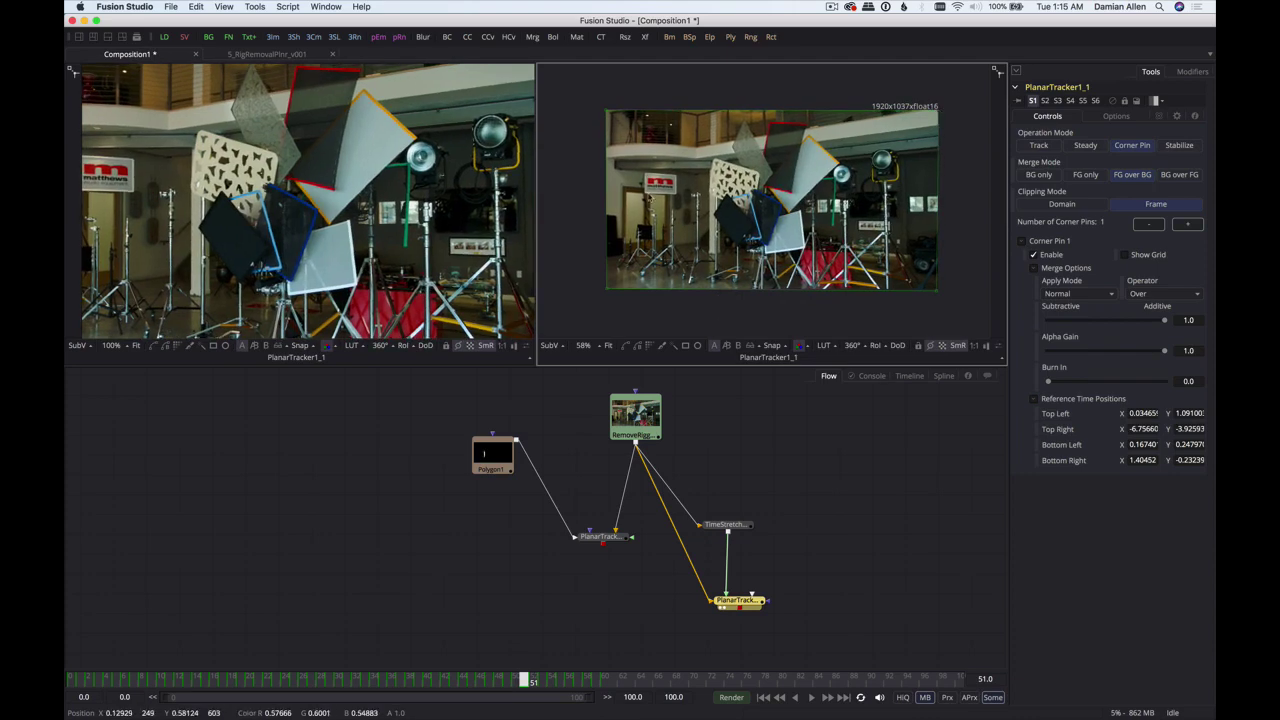
- Align the pin's bottom-left corner exactly with the bottom-left corner of the image frame
scroll(604, 300, "up", 10)
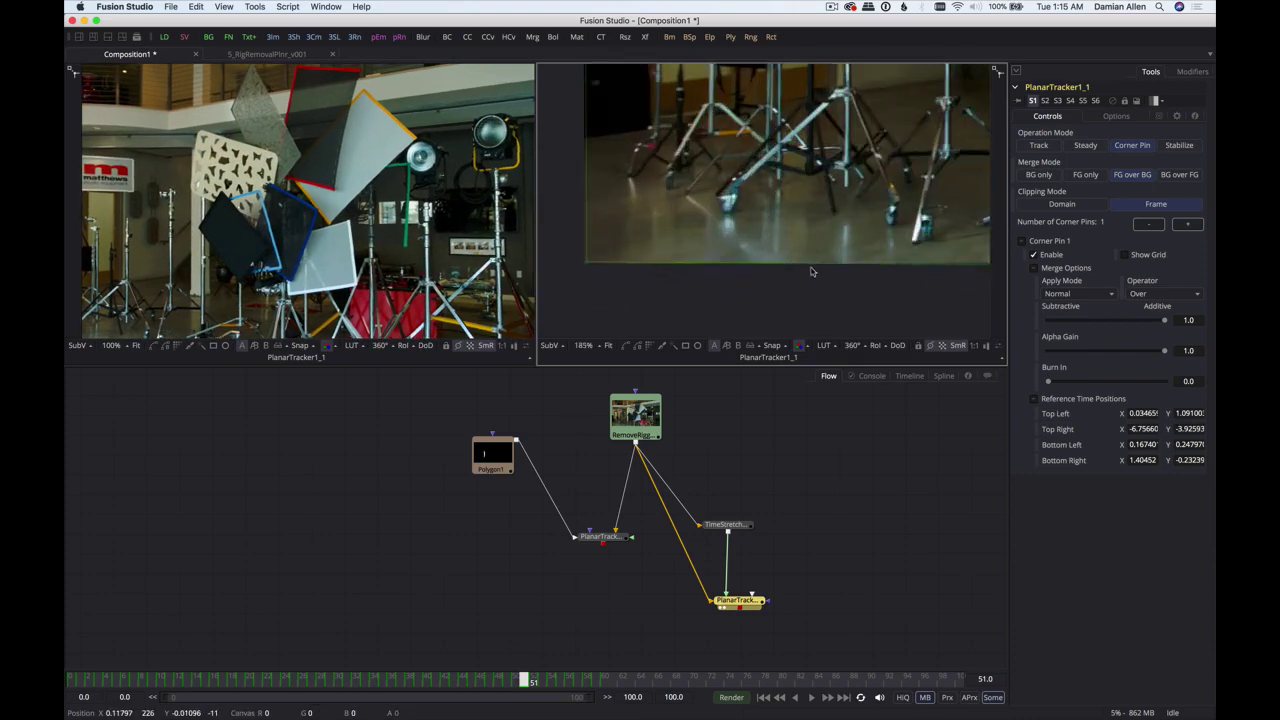
scroll(706, 202, "up", 7)
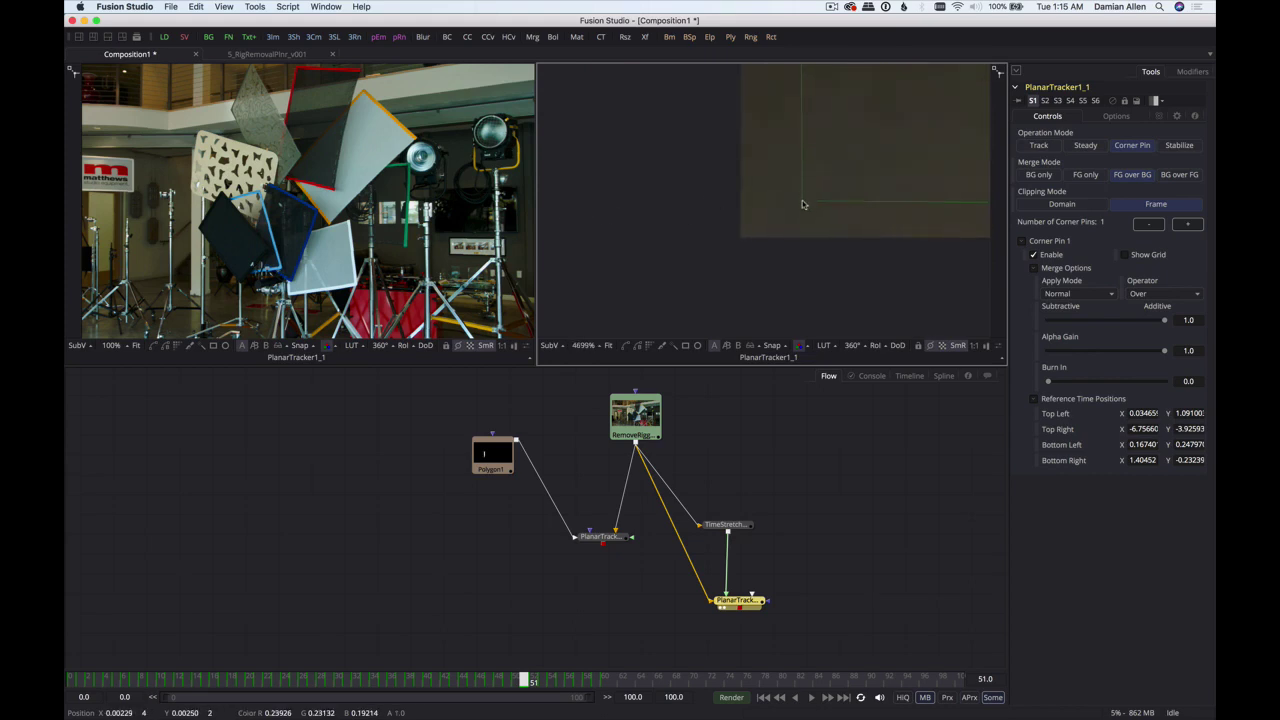
left_click_drag(778, 215, 741, 240)
key("super+f")
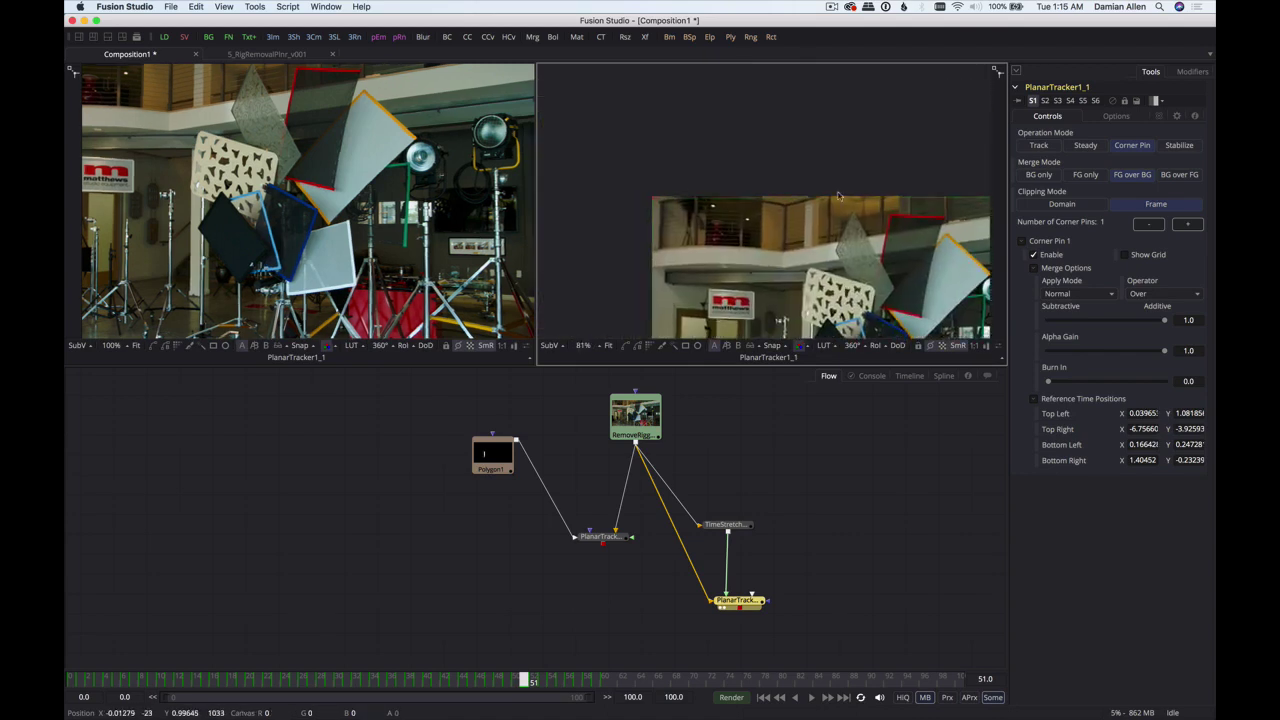
- Align the pin's top-left corner exactly with the top-left corner of the image frame
left_click_drag(645, 199, 656, 196)
scroll(881, 212, "up", 8)
left_click_drag(881, 212, 592, 166)
scroll(589, 169, "up", 10)
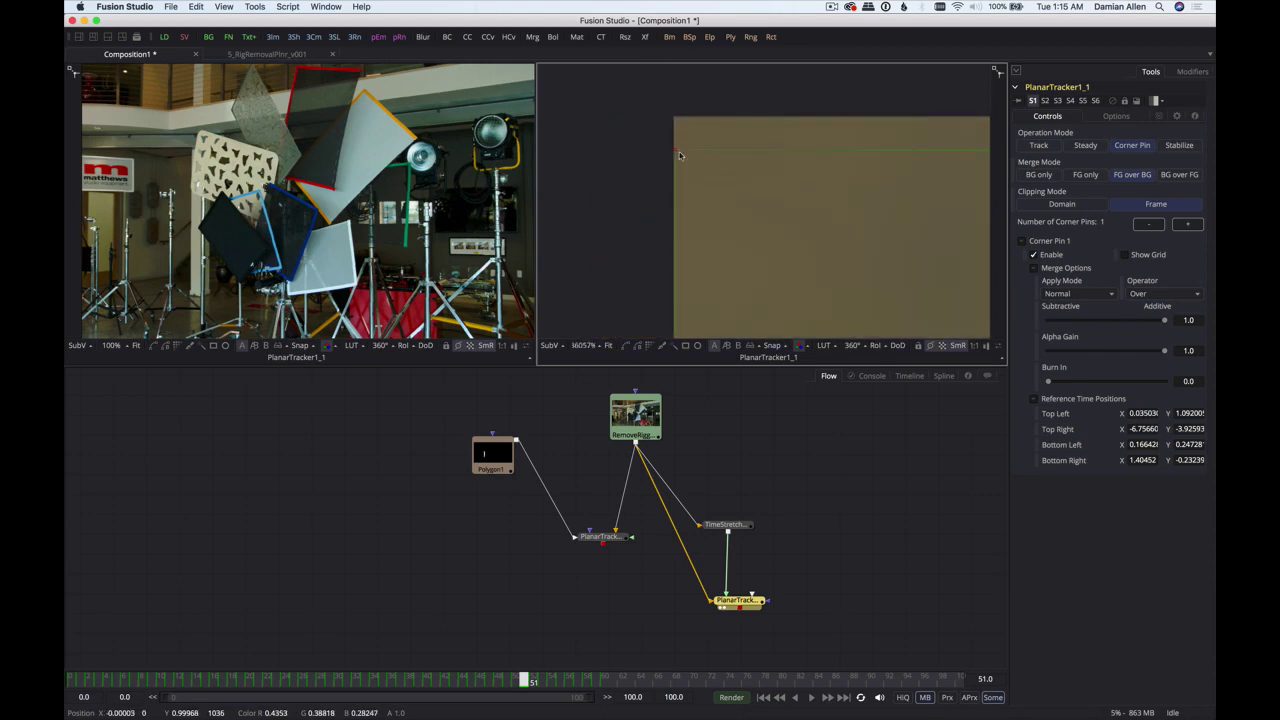
left_click_drag(675, 124, 674, 120)
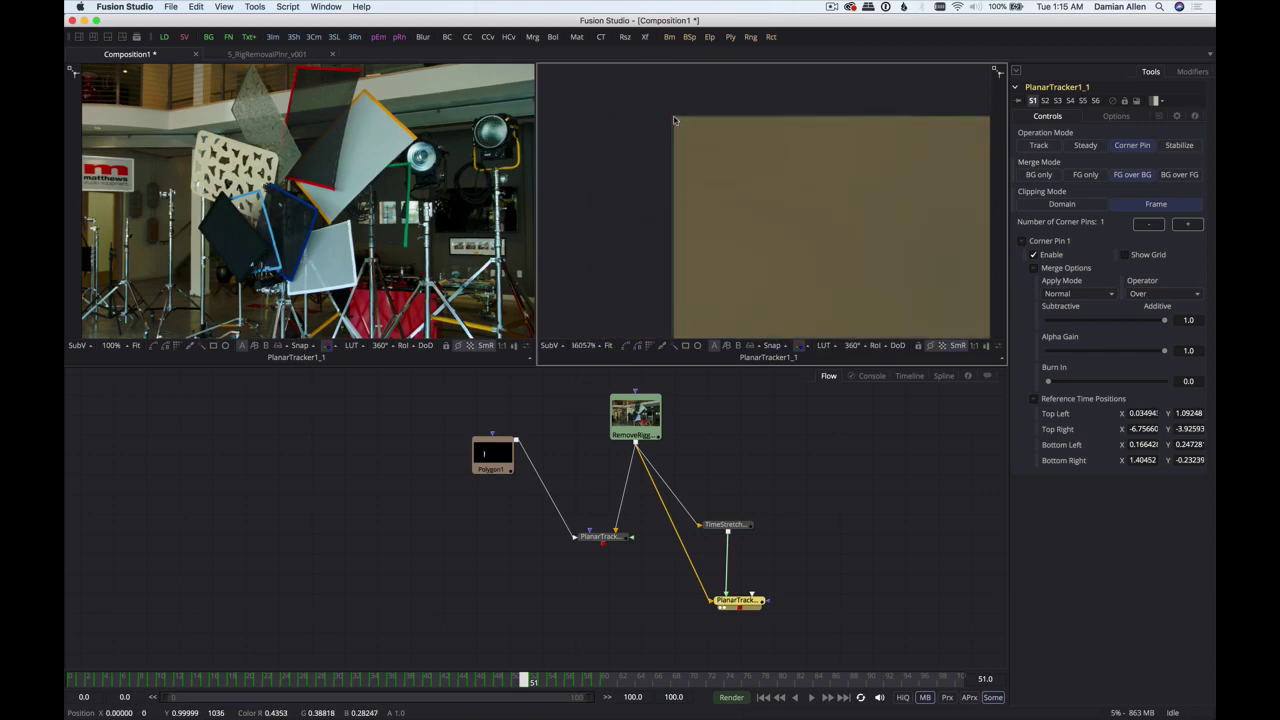
key("ctrl+f")
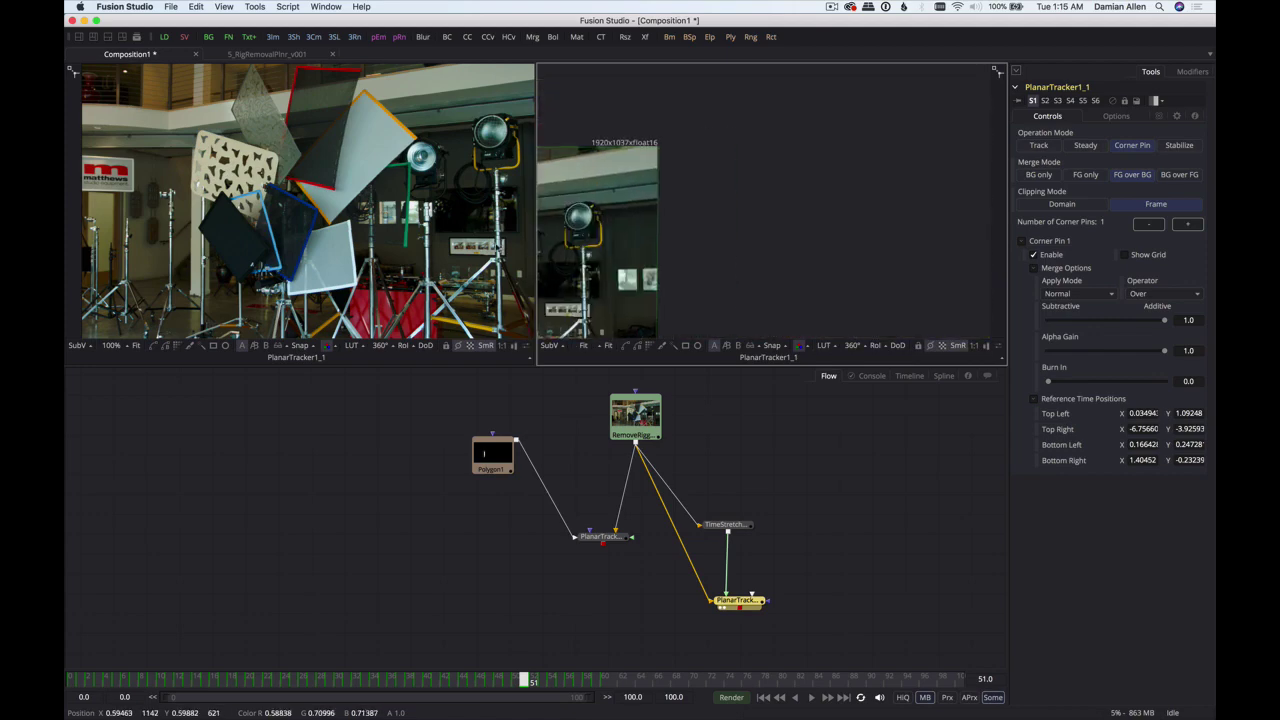
- Align the pin's top-right corner exactly with the top-right corner of the image frame
left_click_drag(718, 148, 863, 166)
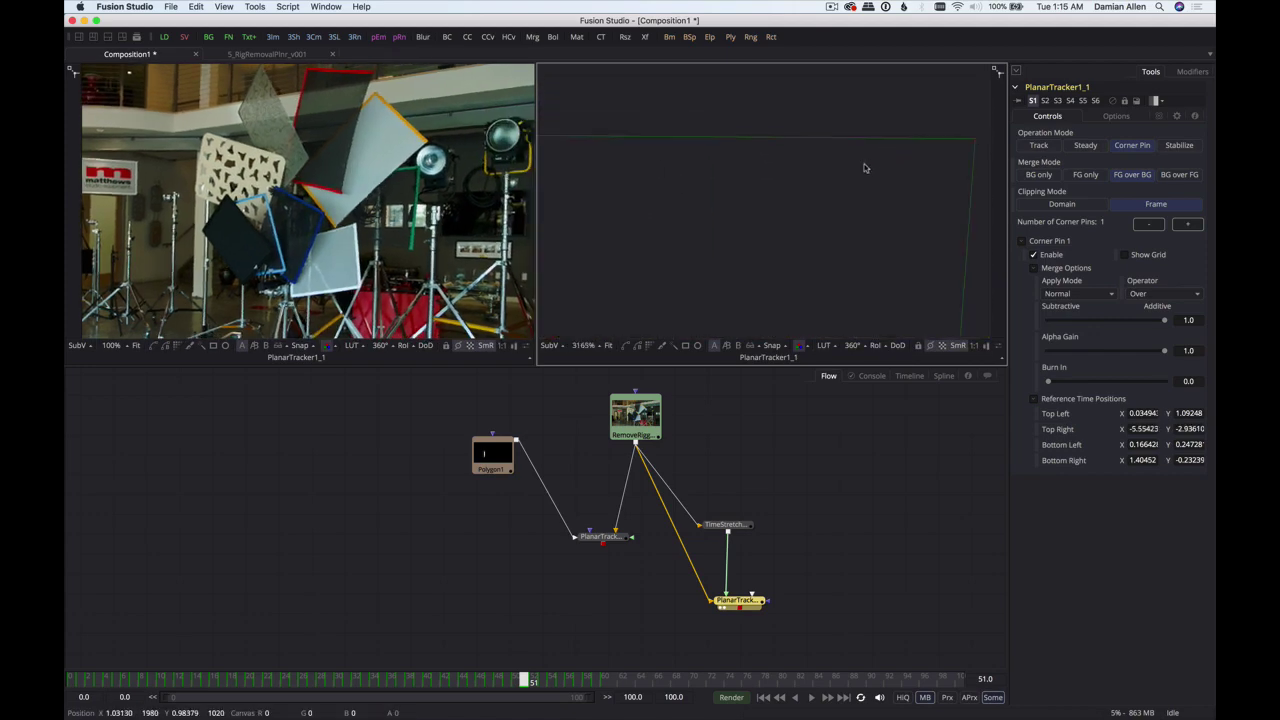
scroll(882, 134, "up", 2)
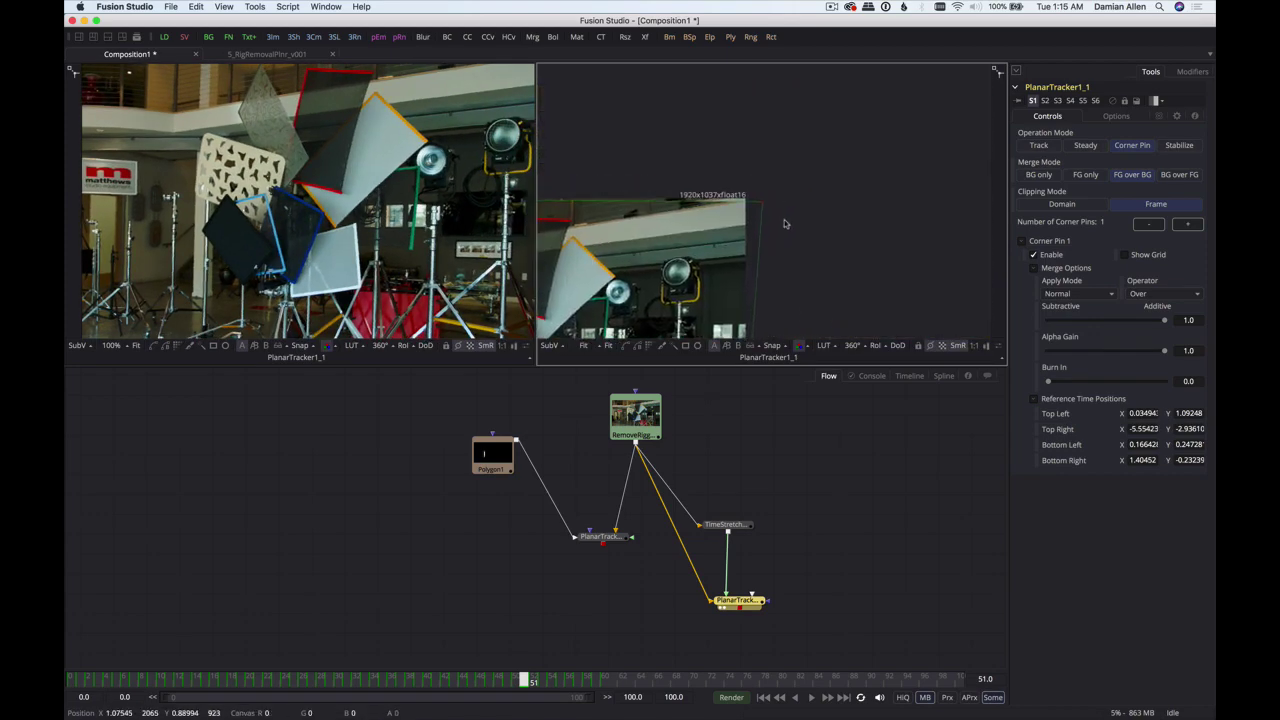
left_click_drag(760, 208, 781, 198)
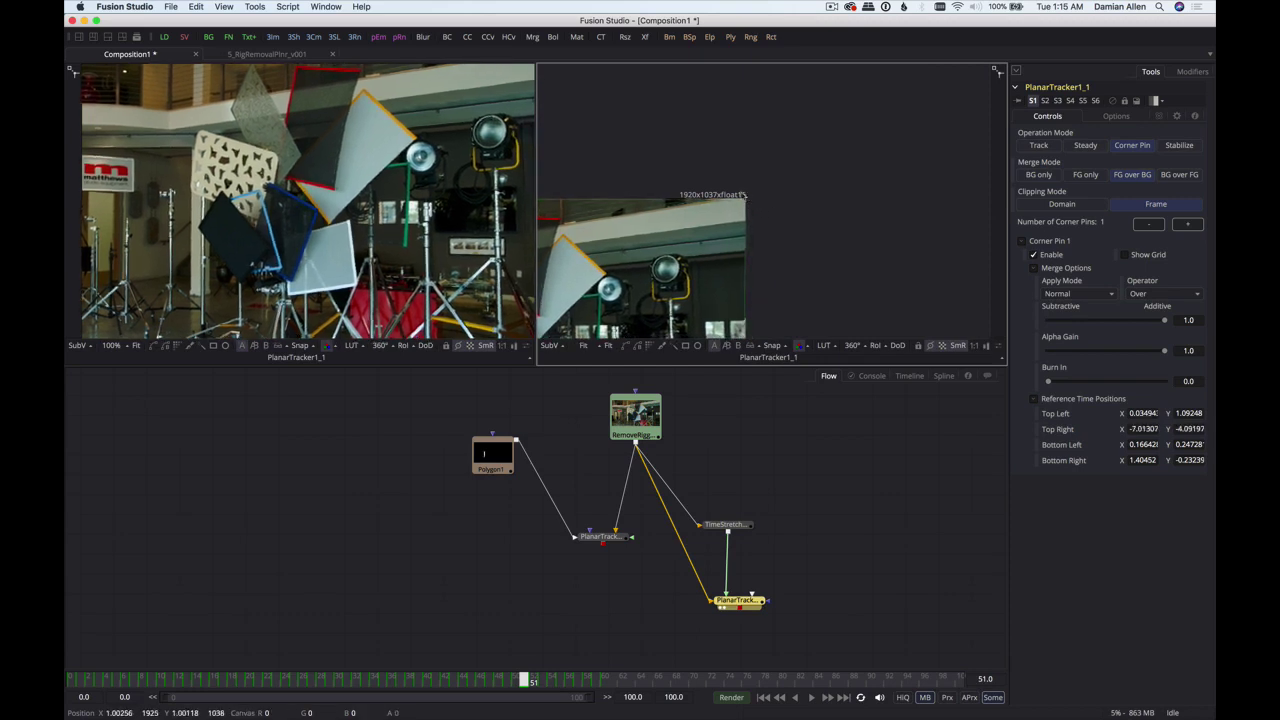
scroll(904, 200, "up", 10)
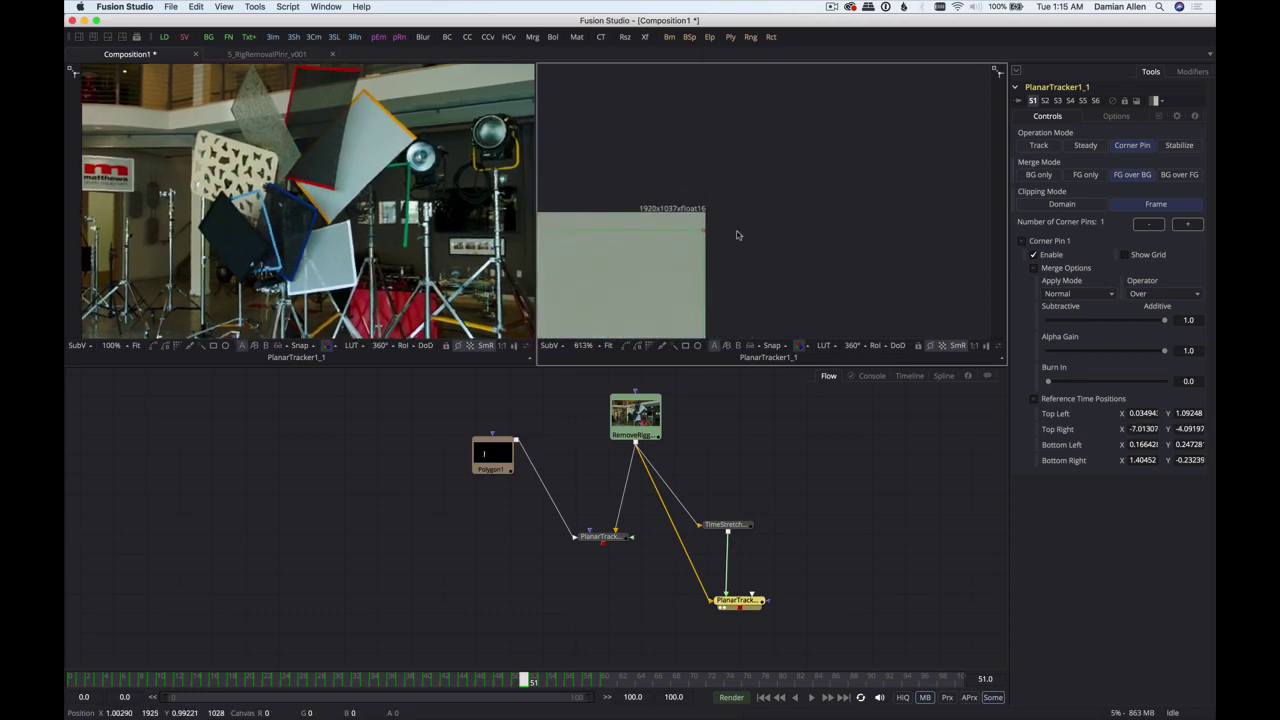
scroll(860, 229, "up", 3)
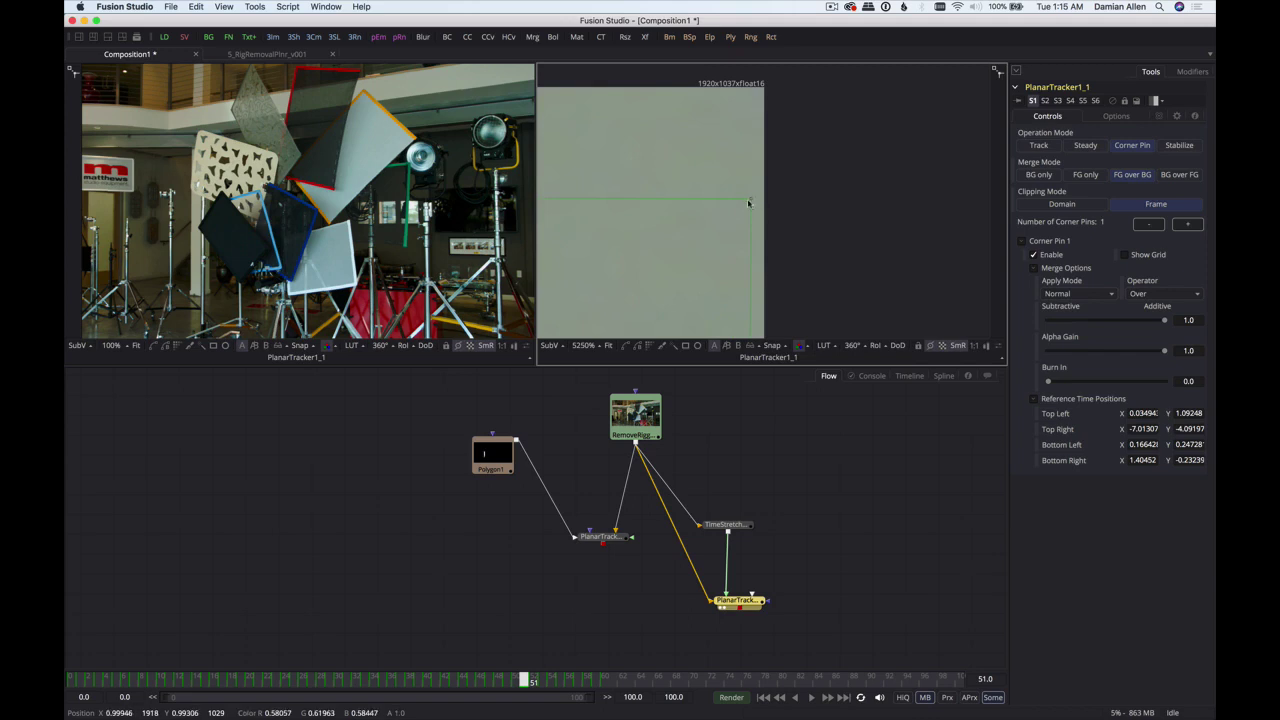
left_click_drag(747, 198, 766, 94)
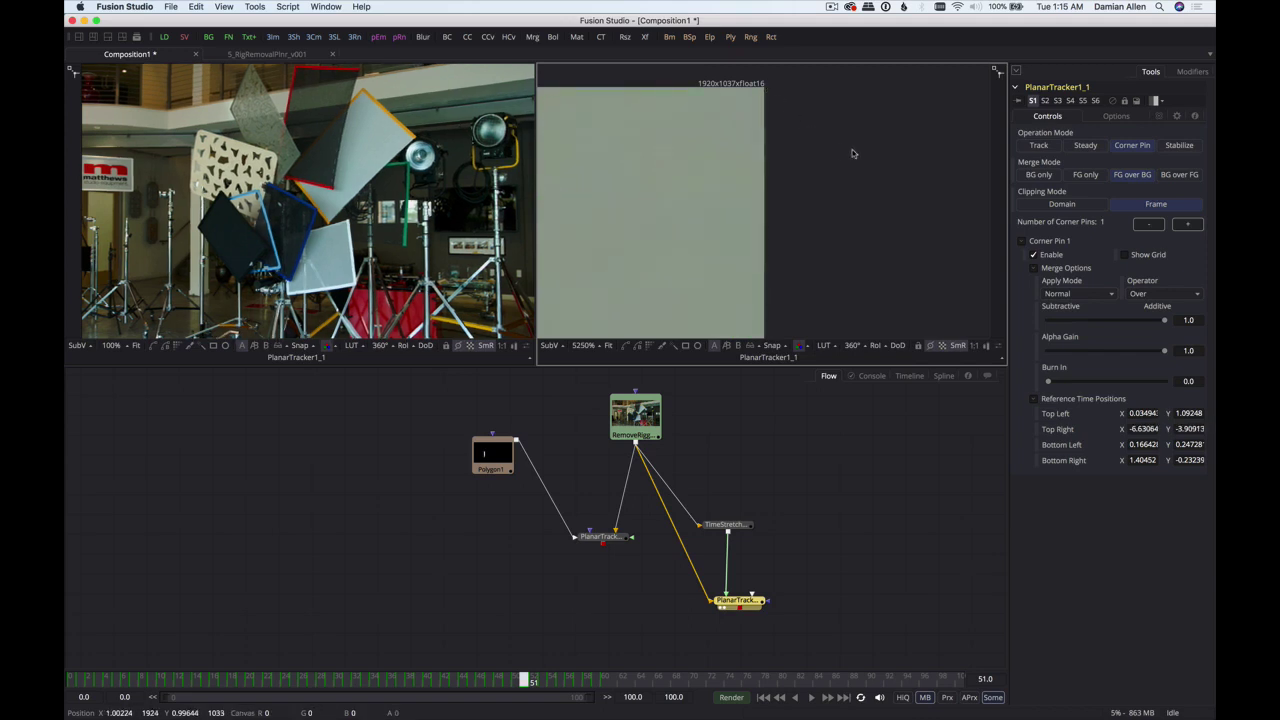
- Align the pin's bottom-right corner exactly with the bottom-right corner of the image frame
key("ctrl+f")
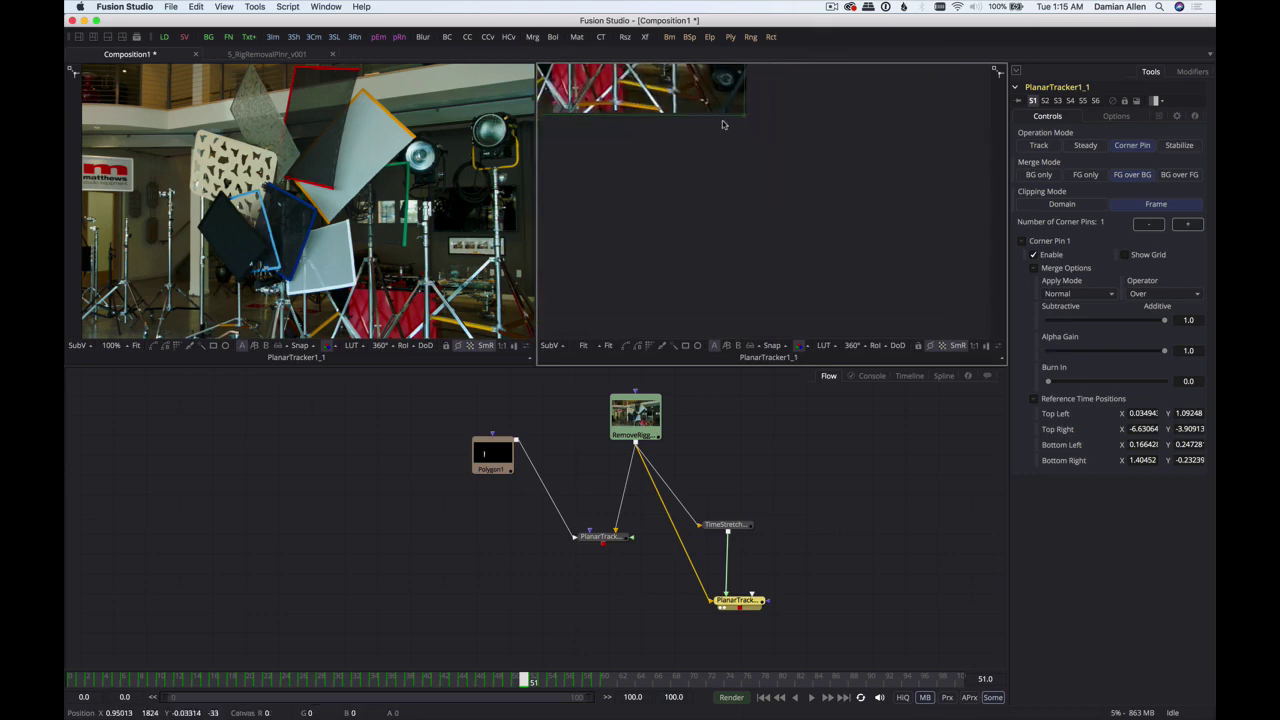
scroll(766, 220, "up", 5)
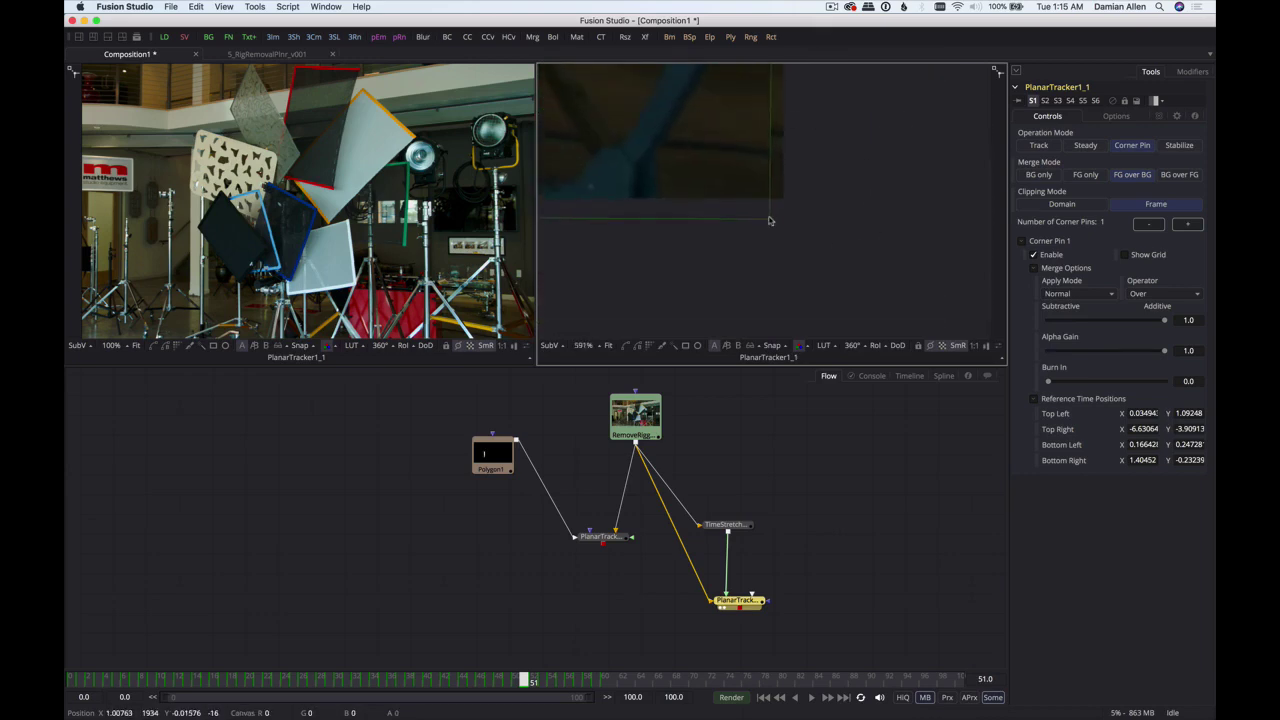
scroll(781, 237, "up", 1)
left_click_drag(769, 233, 834, 171)
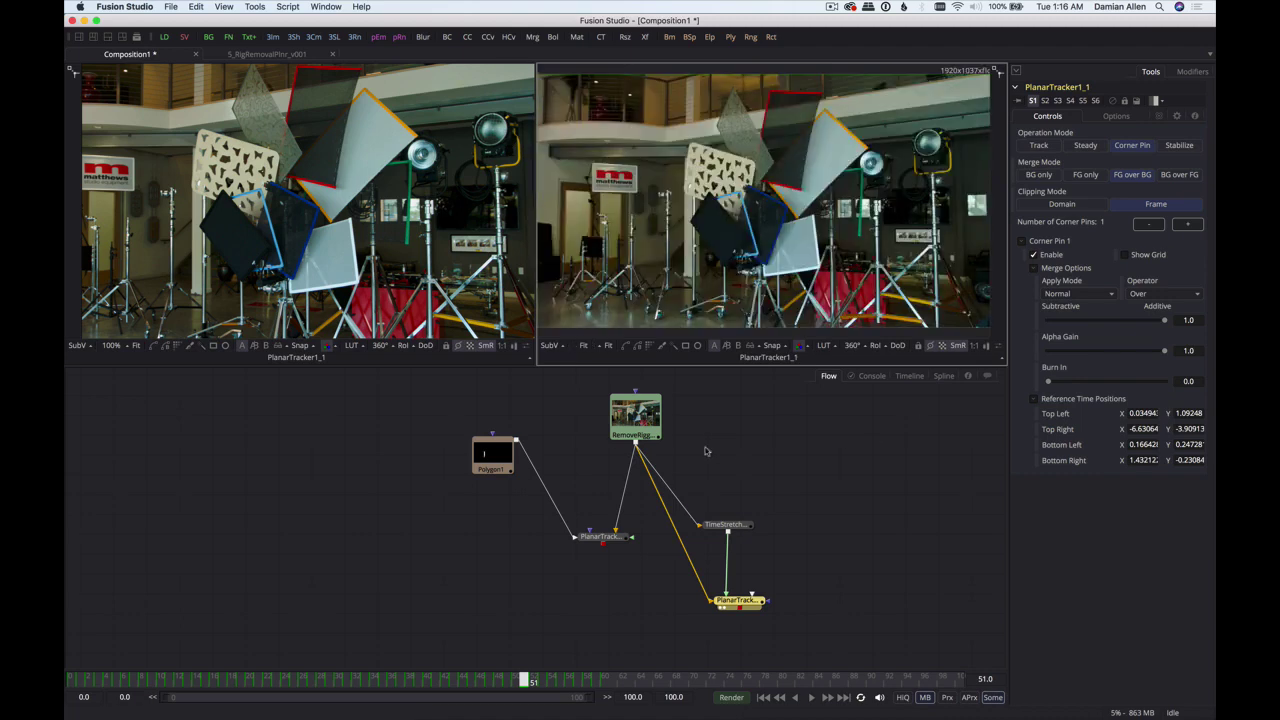
- Compare the original RemoveRigging clip with the corner-pinned output of the copied planar tracker in the same viewer
left_click(650, 422)
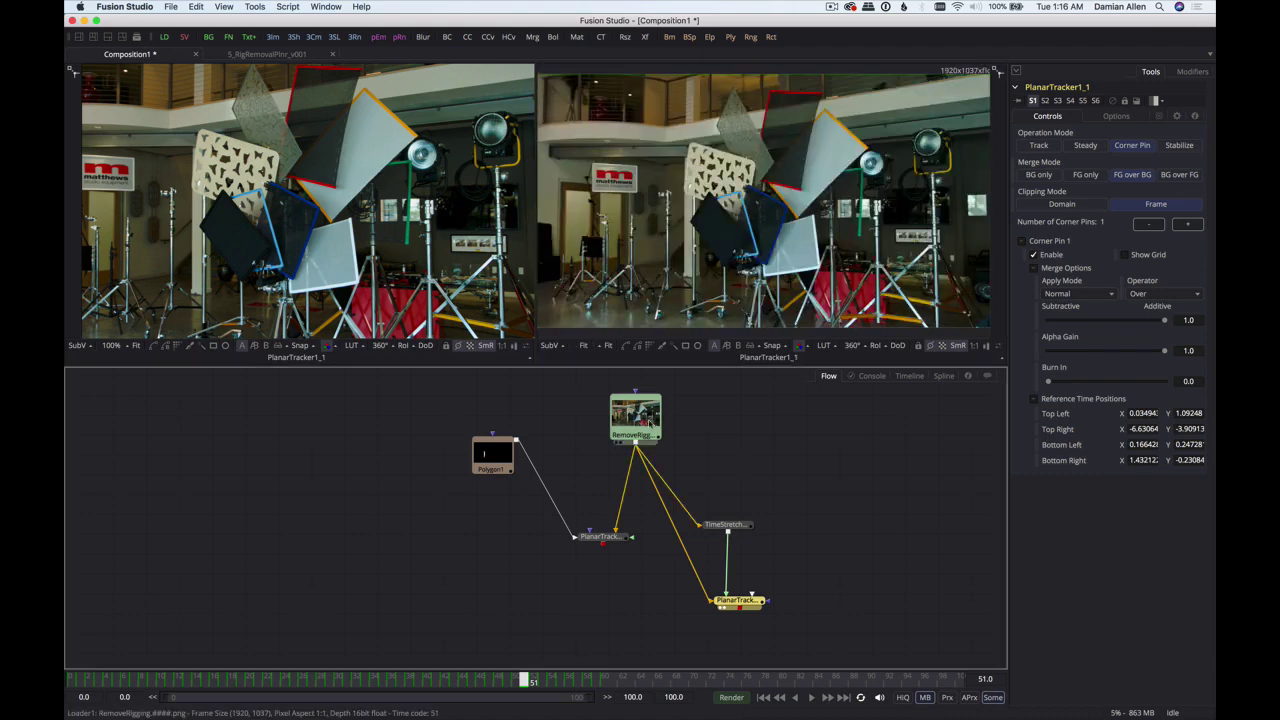
left_click(748, 602)
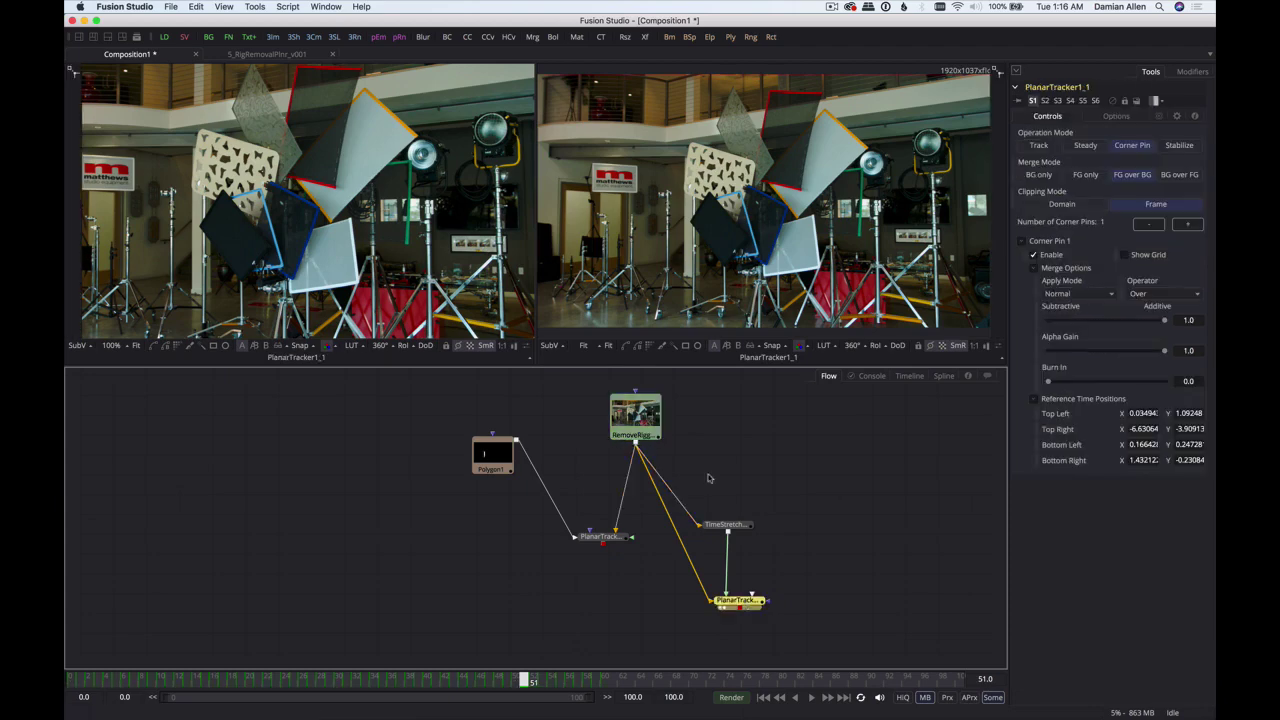
left_click(651, 415)
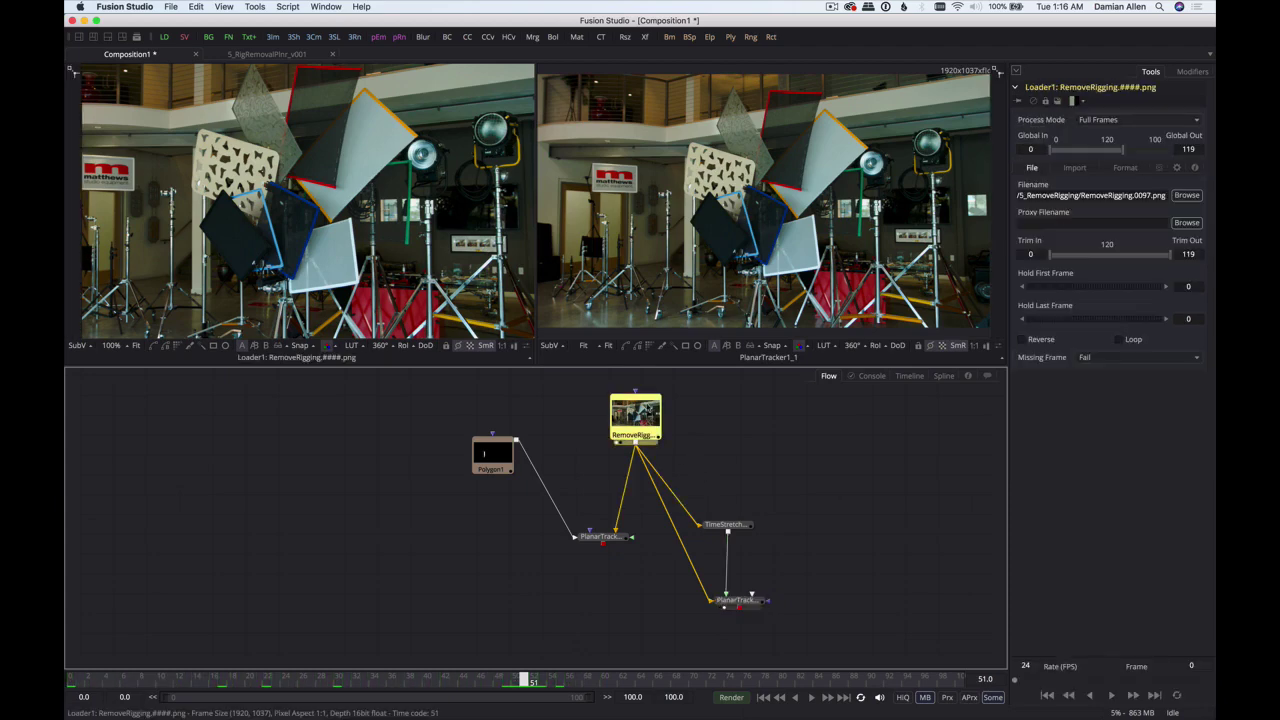
left_click(741, 600)
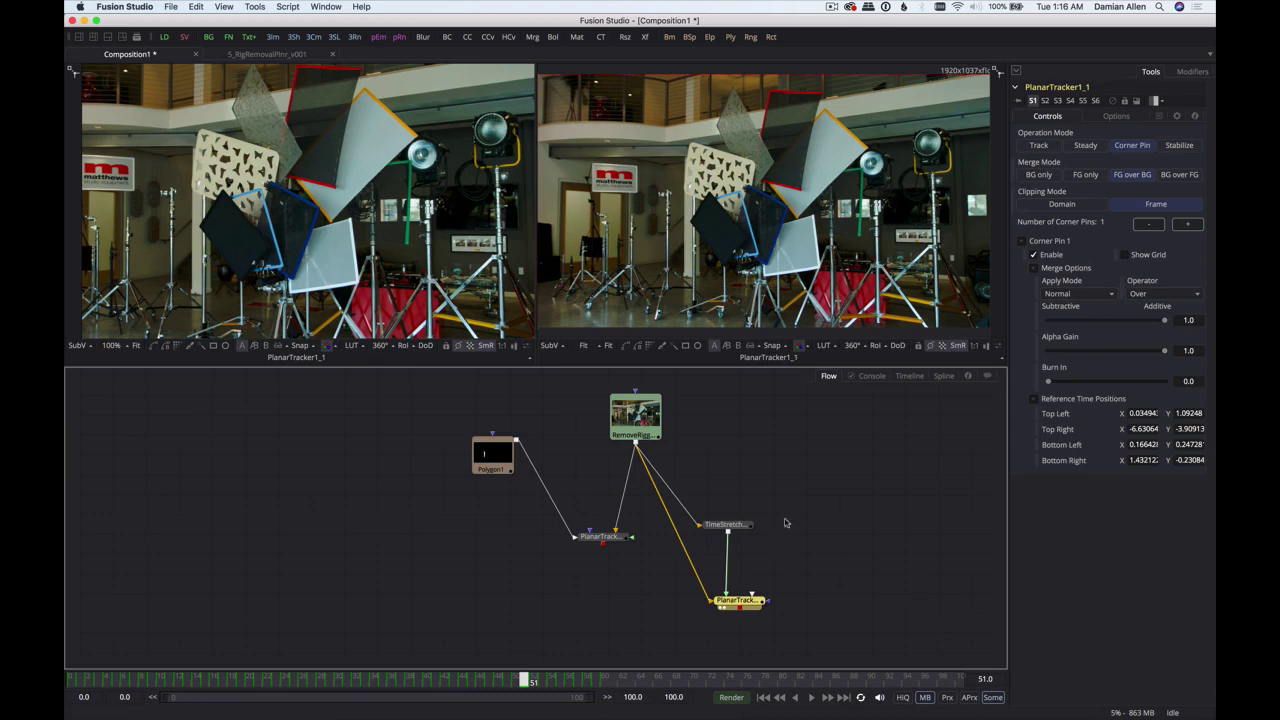
- Add a second, unconnected Polygon mask node in empty space beside the Time Stretcher
left_click(819, 487)
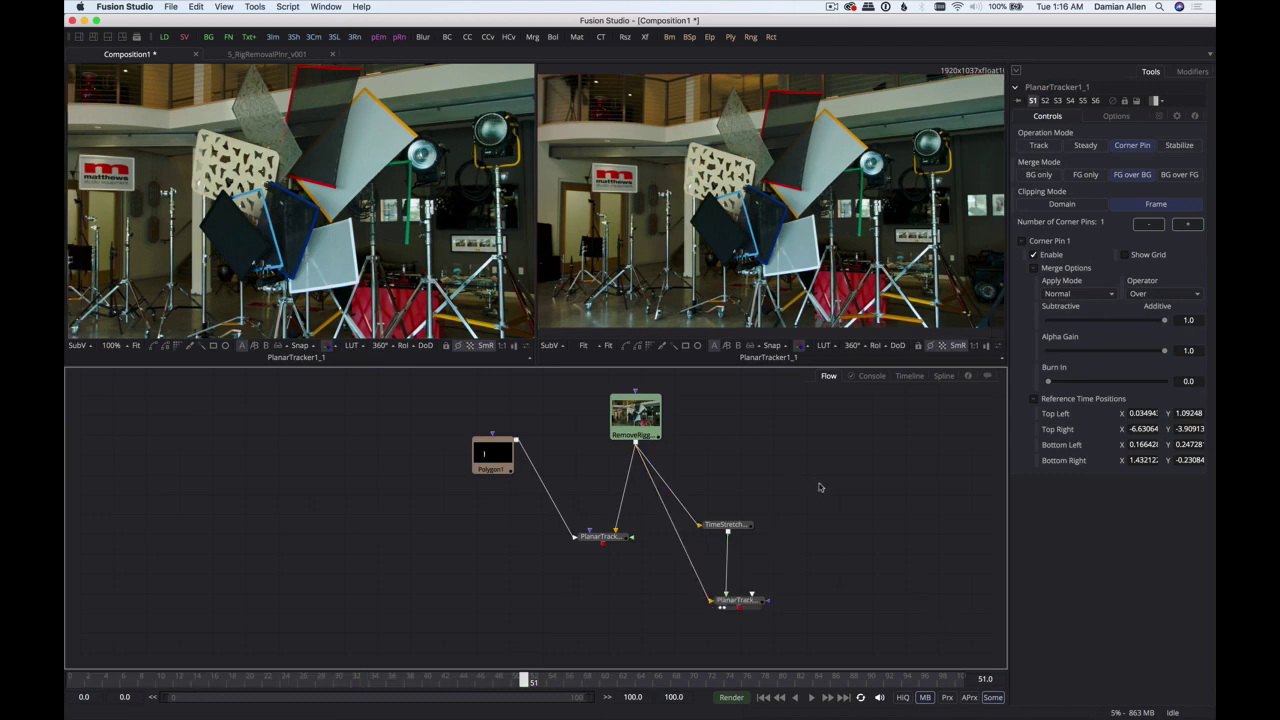
key("shift+space")
type("pol")
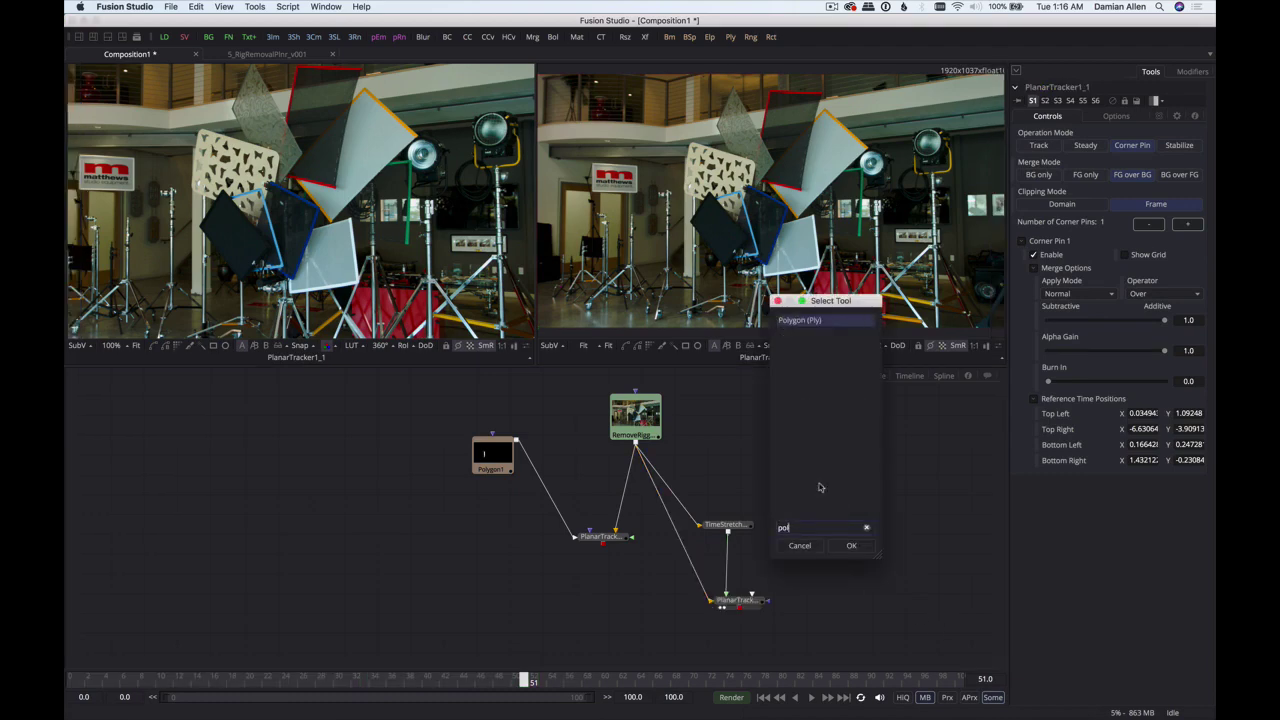
key("Return")
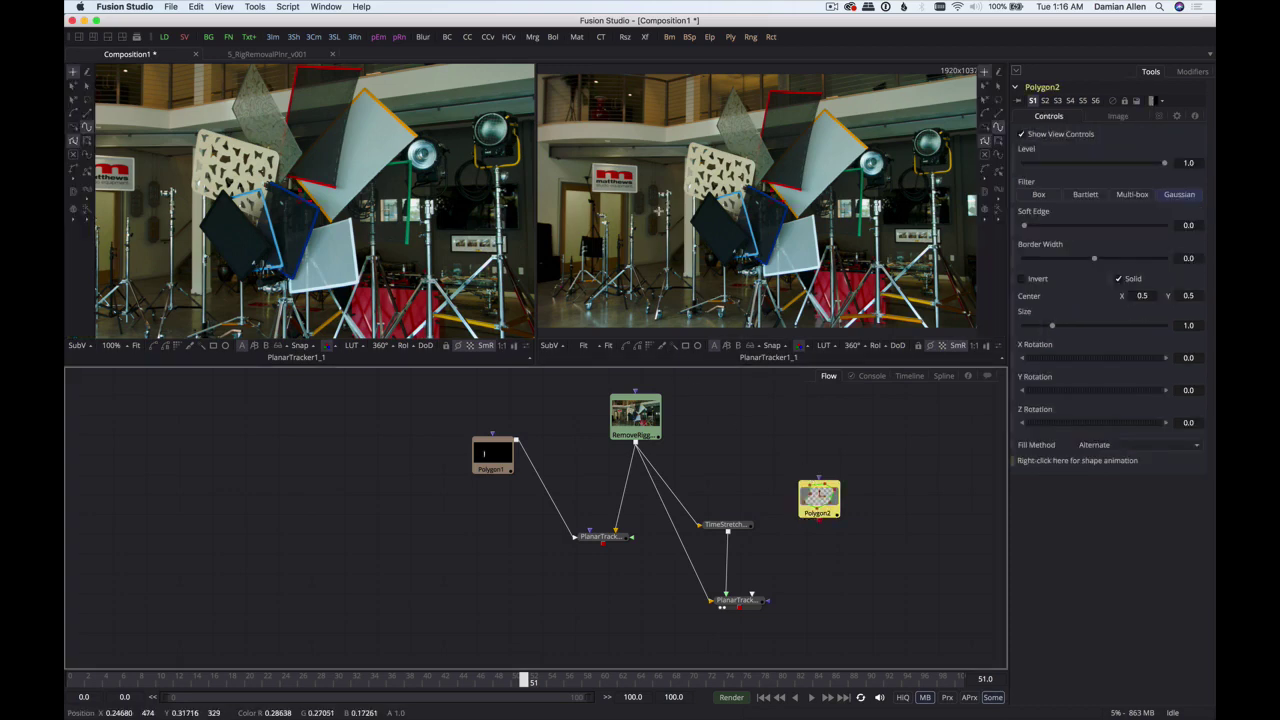
- Draw a closed mask on the wall between the sign and the light stand, enclosing the dark wall ornaments
scroll(614, 203, "up", 5)
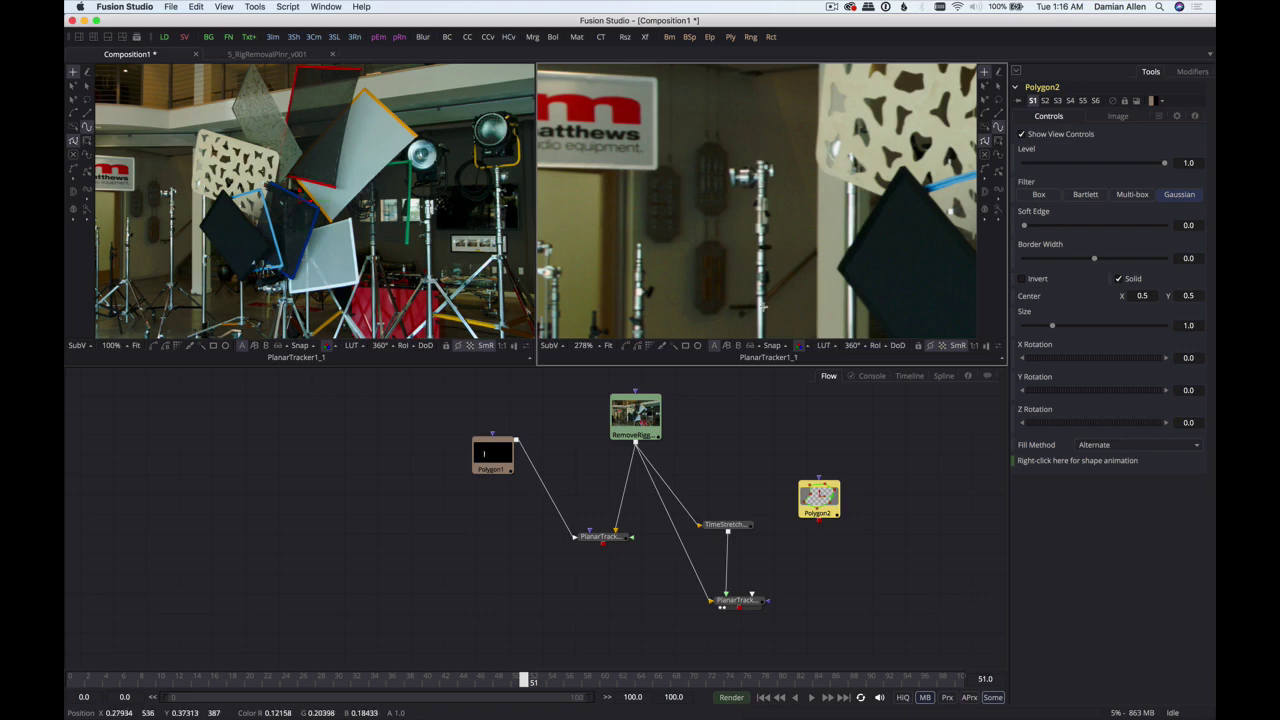
left_click(689, 123)
left_click(737, 132)
left_click(688, 125)
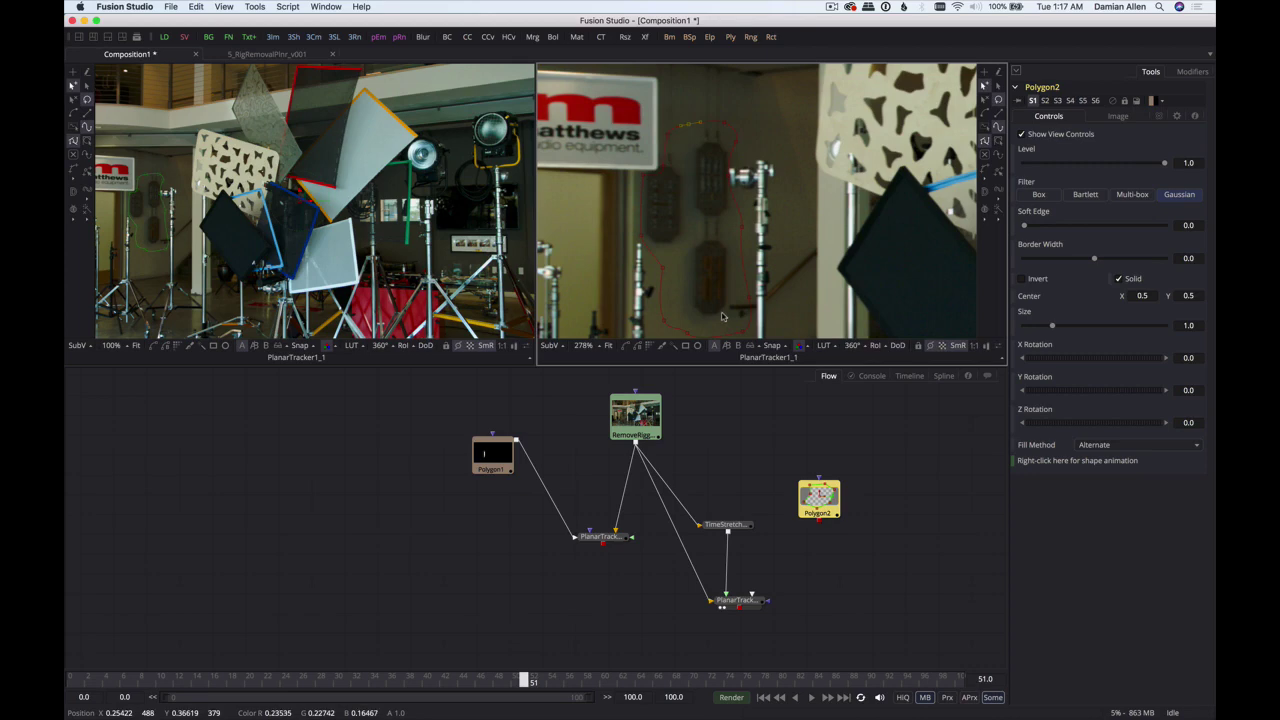
- Insert a Matte Control node between the Time Stretcher and the copied tracker, and connect Polygon2 to its foreground input
left_click_drag(820, 500, 838, 478)
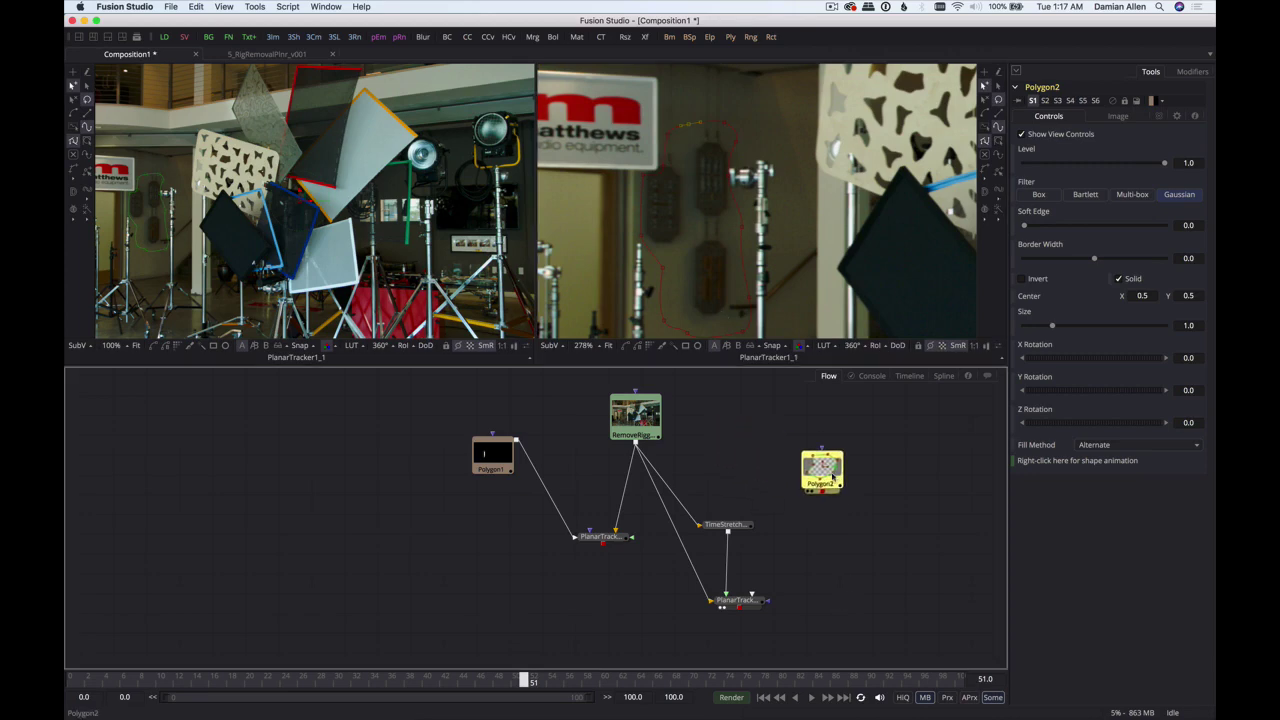
left_click_drag(743, 522, 739, 491)
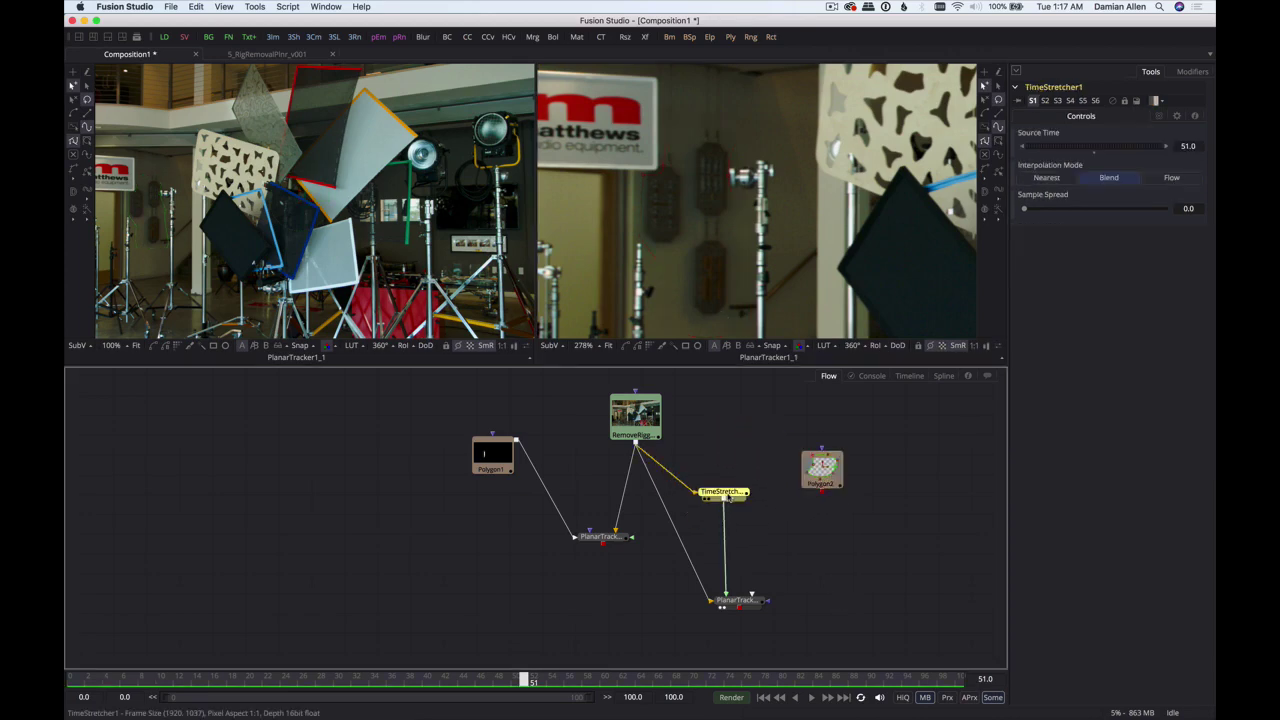
key("shift+space")
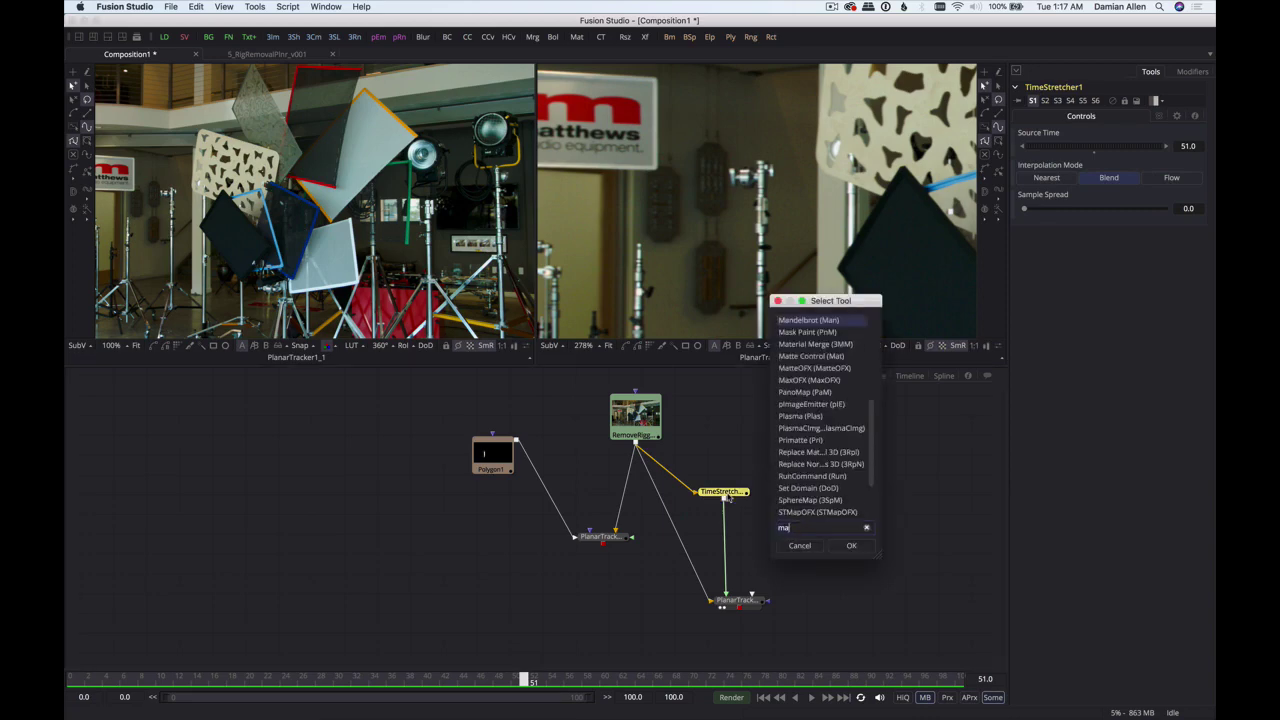
type("matt")
key("Return")
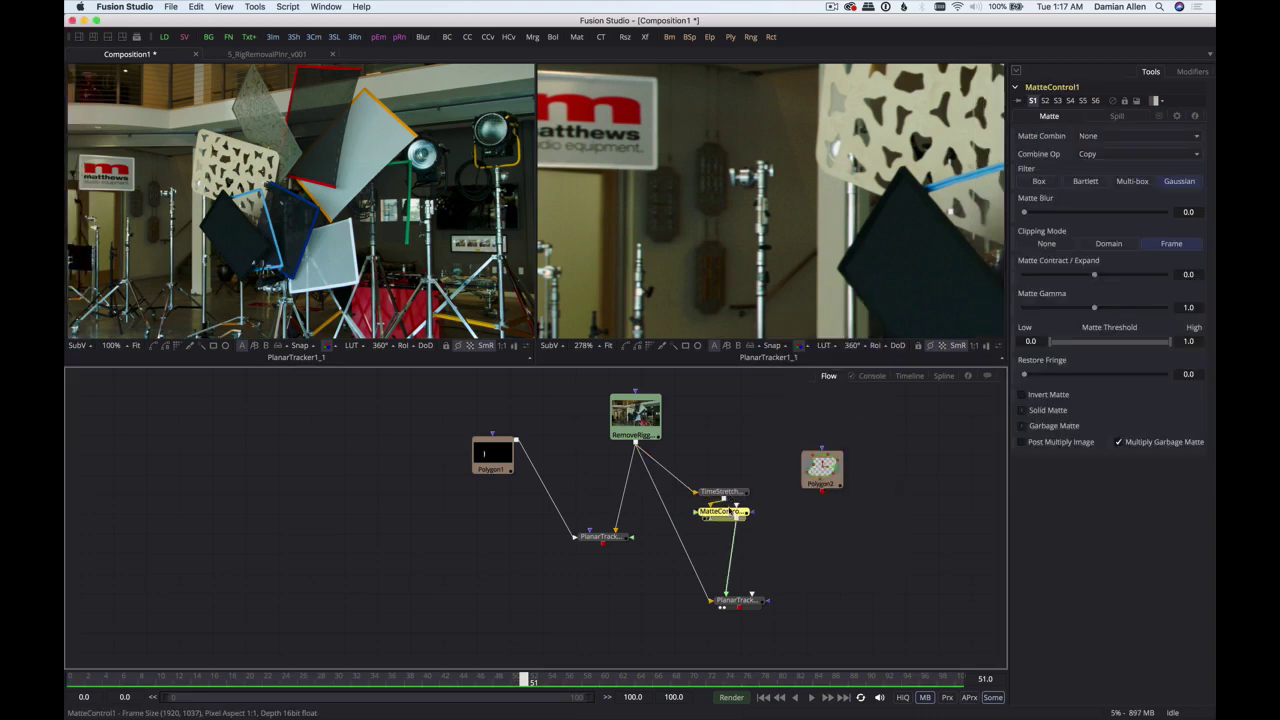
left_click_drag(729, 511, 760, 528)
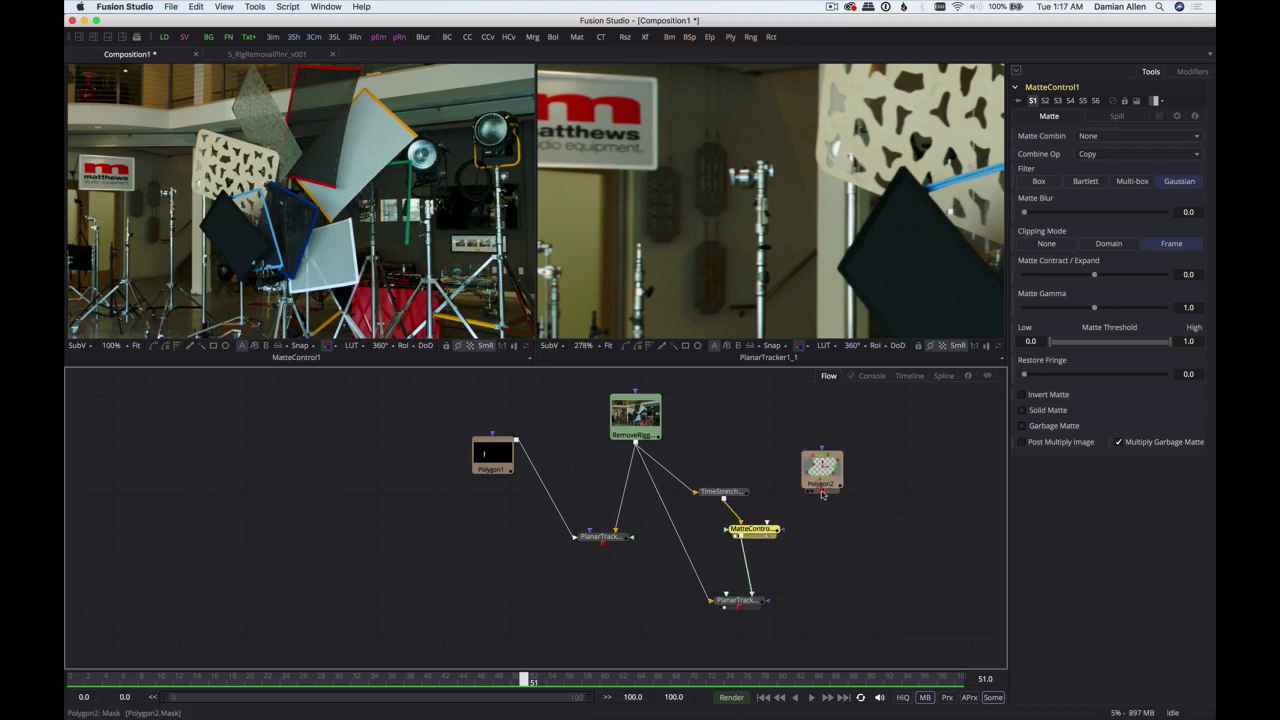
left_click_drag(822, 489, 821, 594)
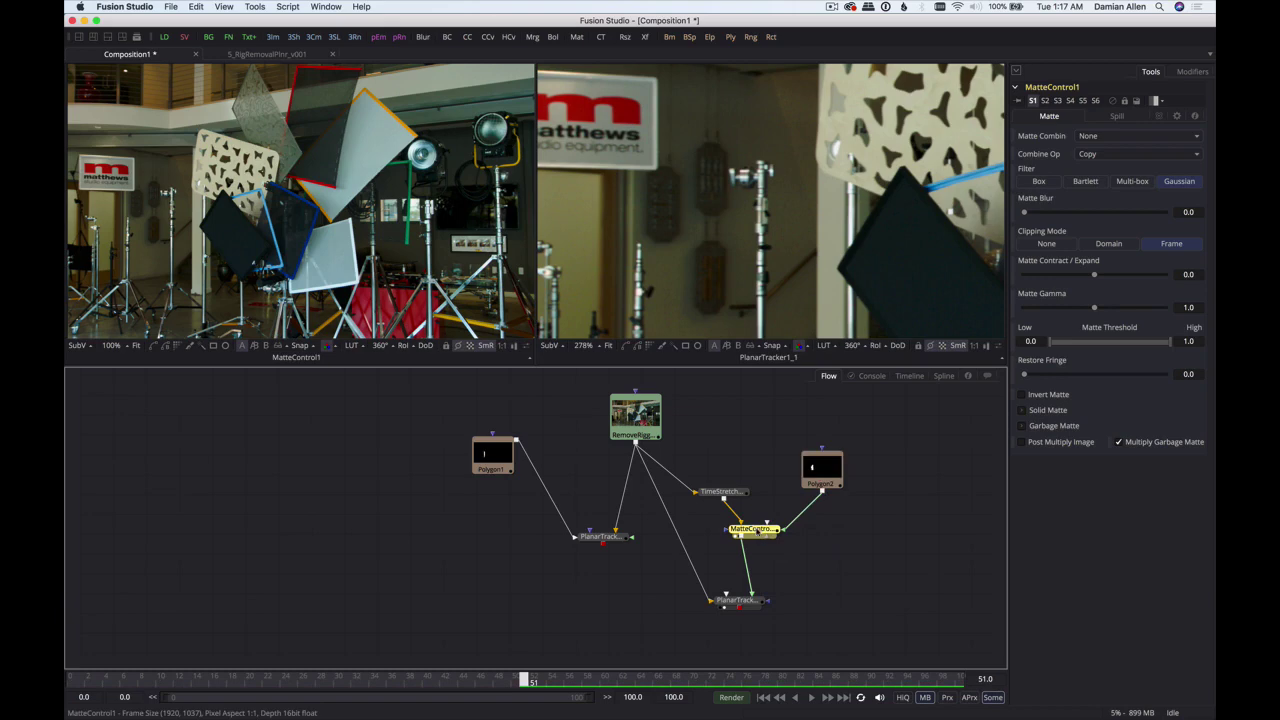
- Set the Matte Control's matte combine mode to Combine Alpha, enable Post Multiply Image, and inspect the masked patch
left_click(1082, 140)
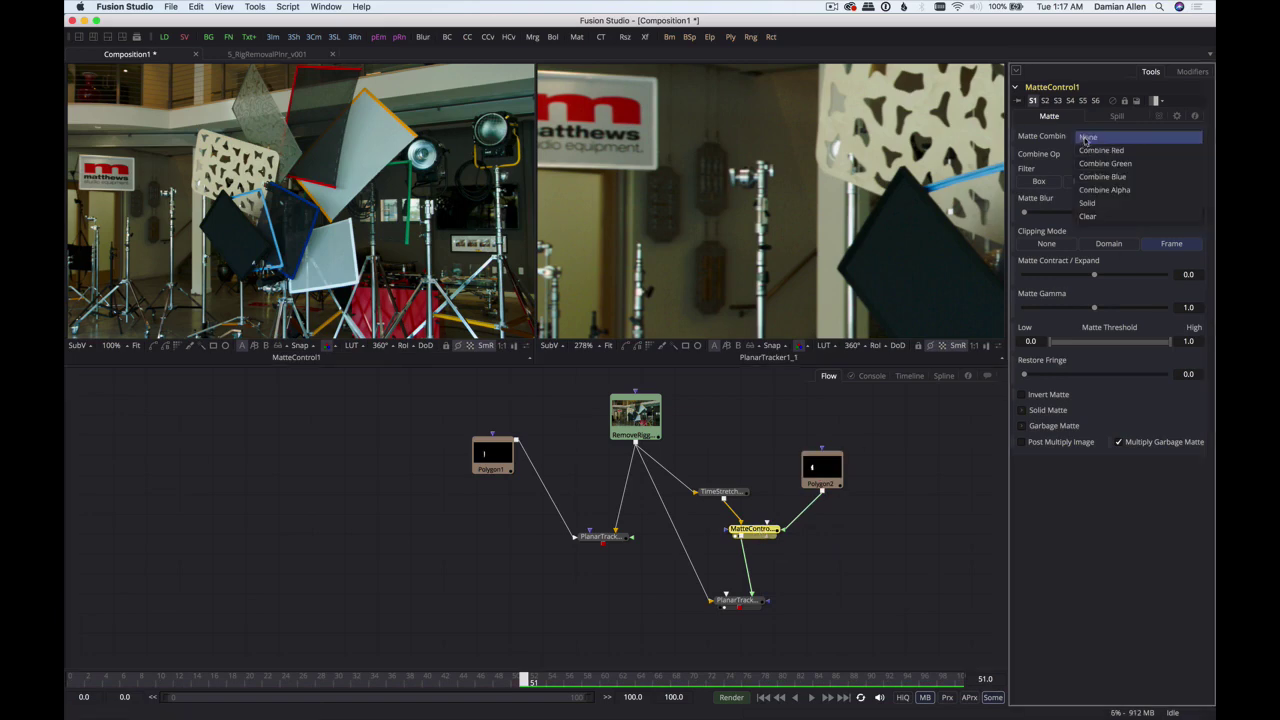
left_click(1136, 186)
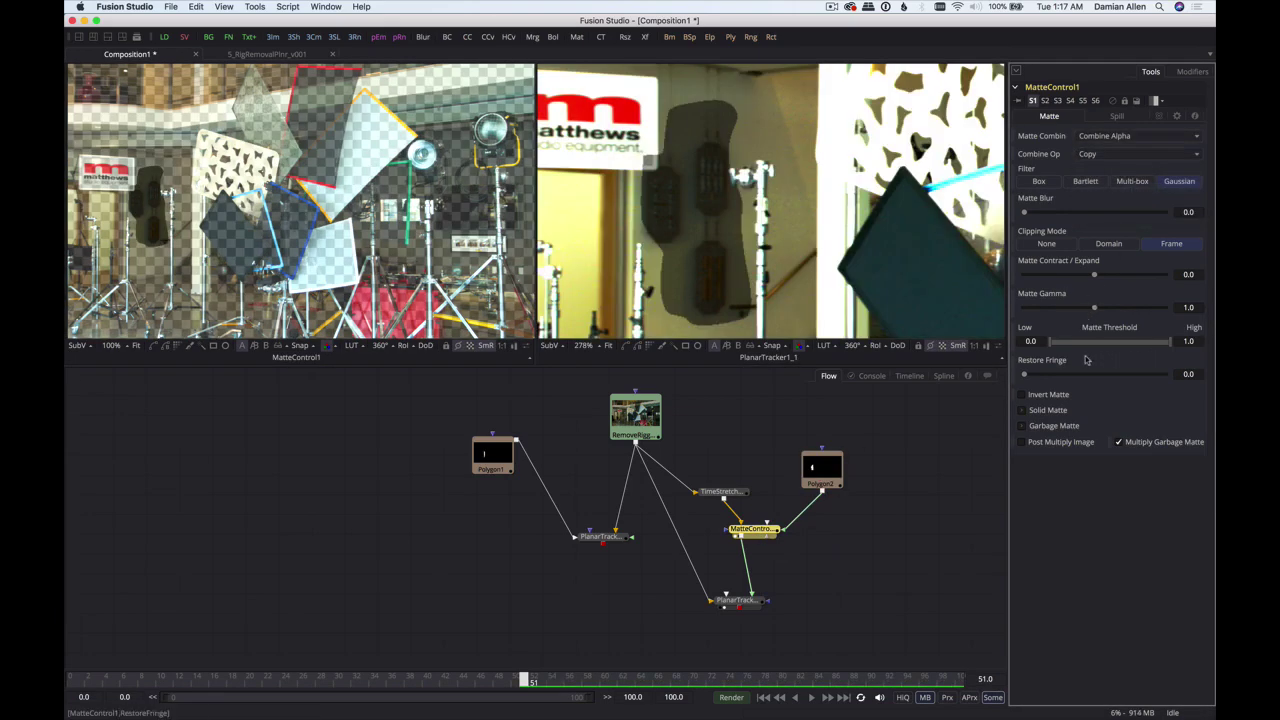
left_click(1022, 442)
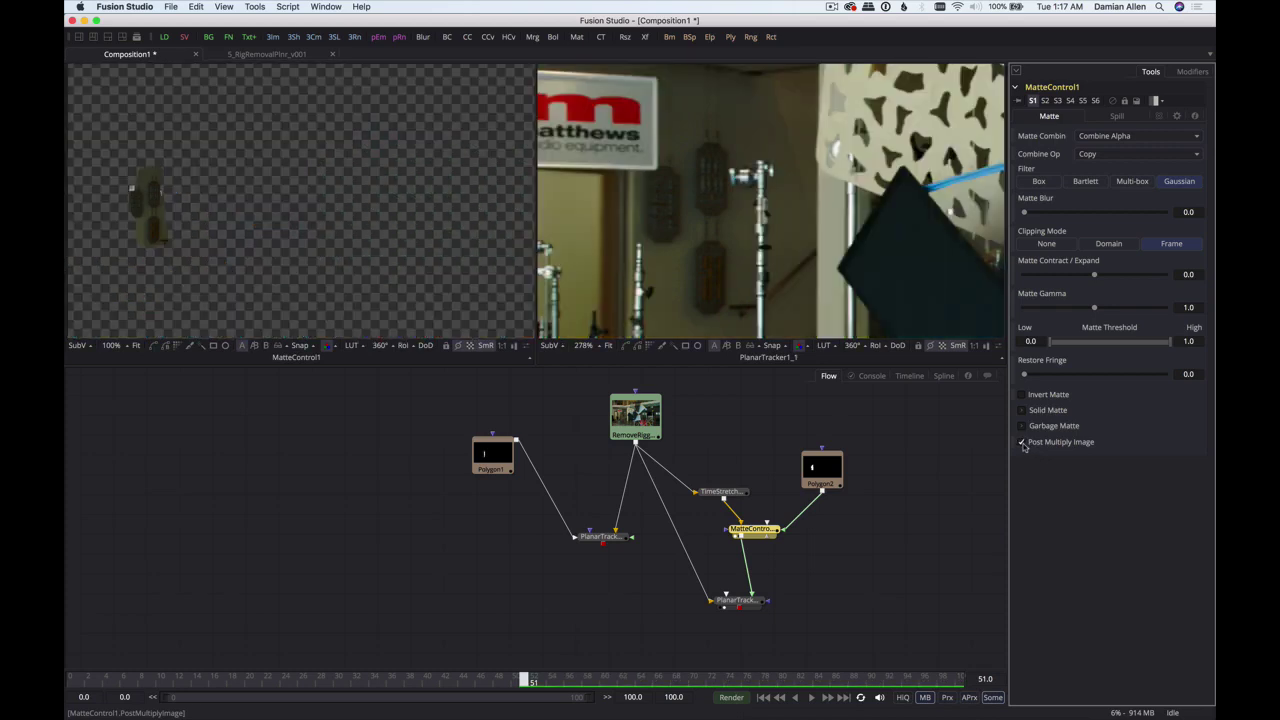
scroll(270, 220, "up", 5)
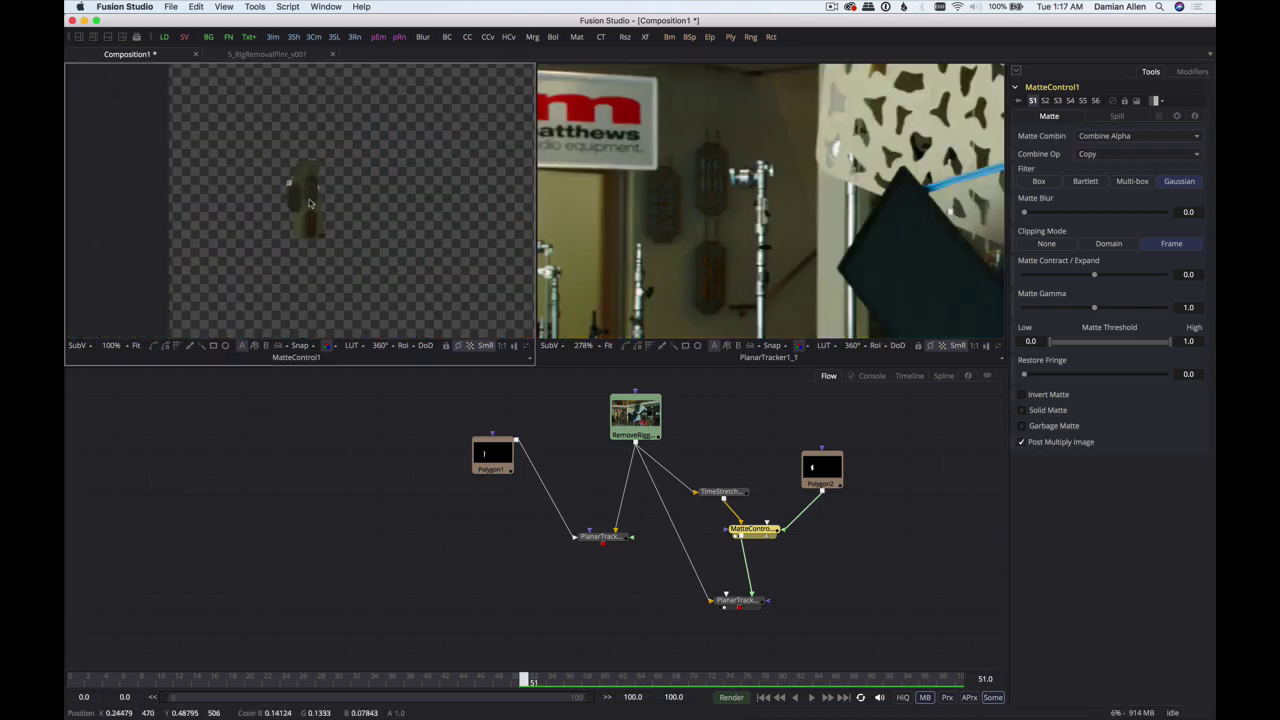
scroll(425, 192, "up", 3)
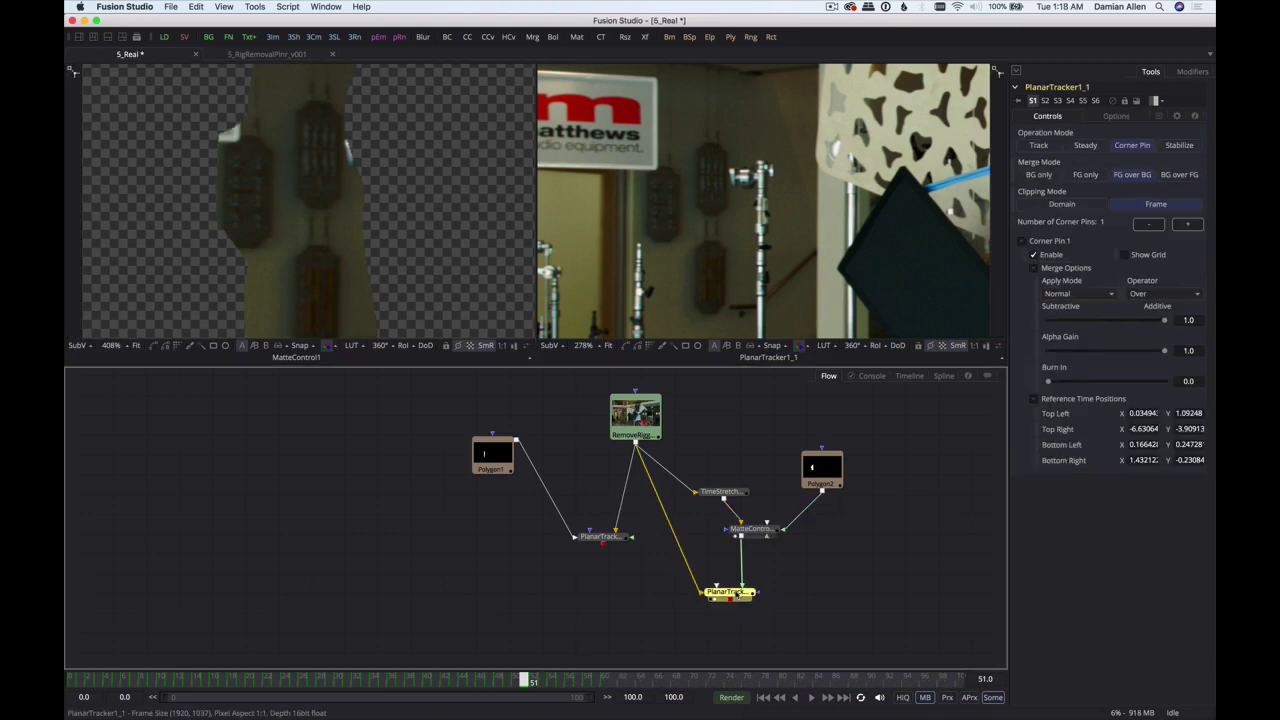
- Set the copied planar tracker's merge mode to FG only and spread the two tracker nodes apart
left_click(1085, 174)
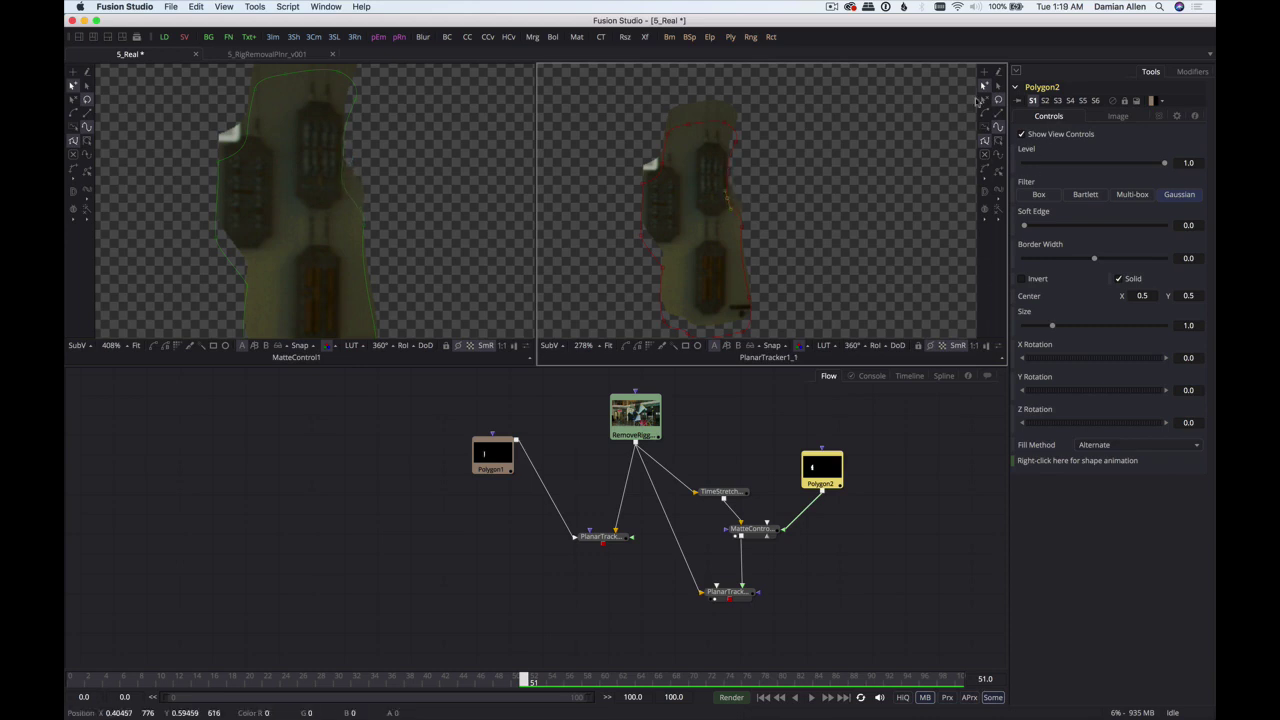
left_click(741, 595)
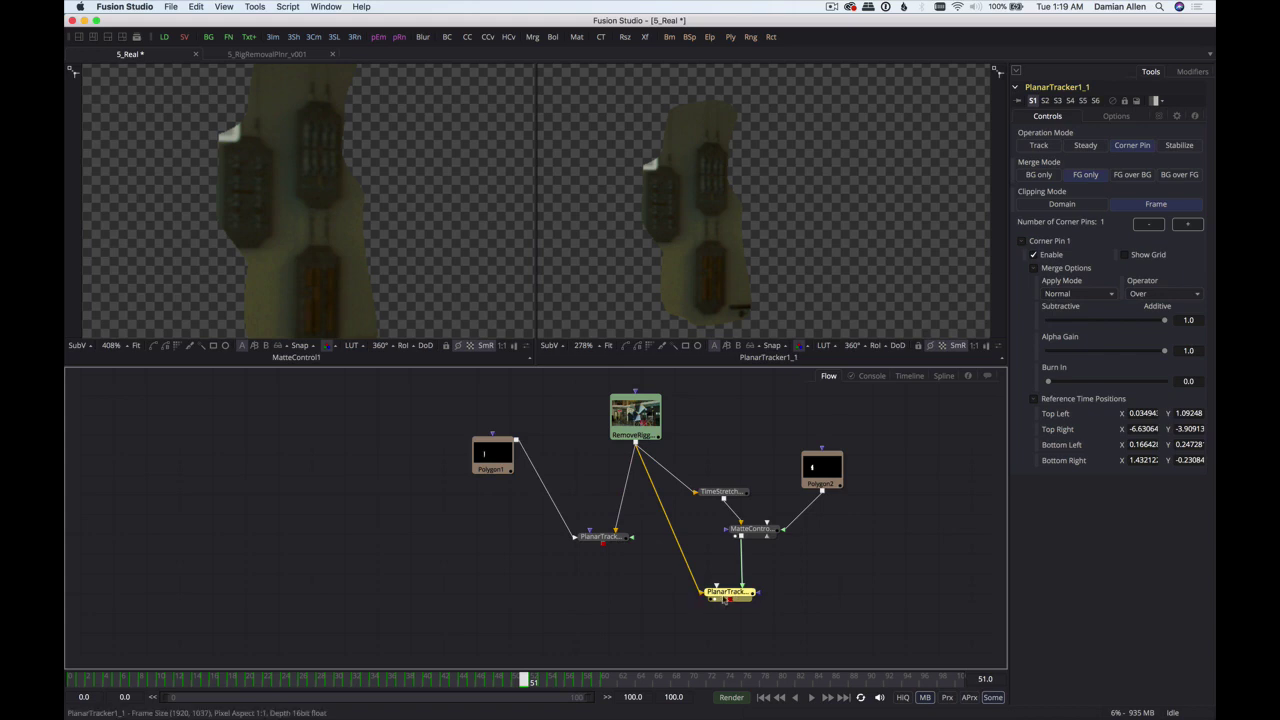
left_click_drag(730, 595, 722, 578)
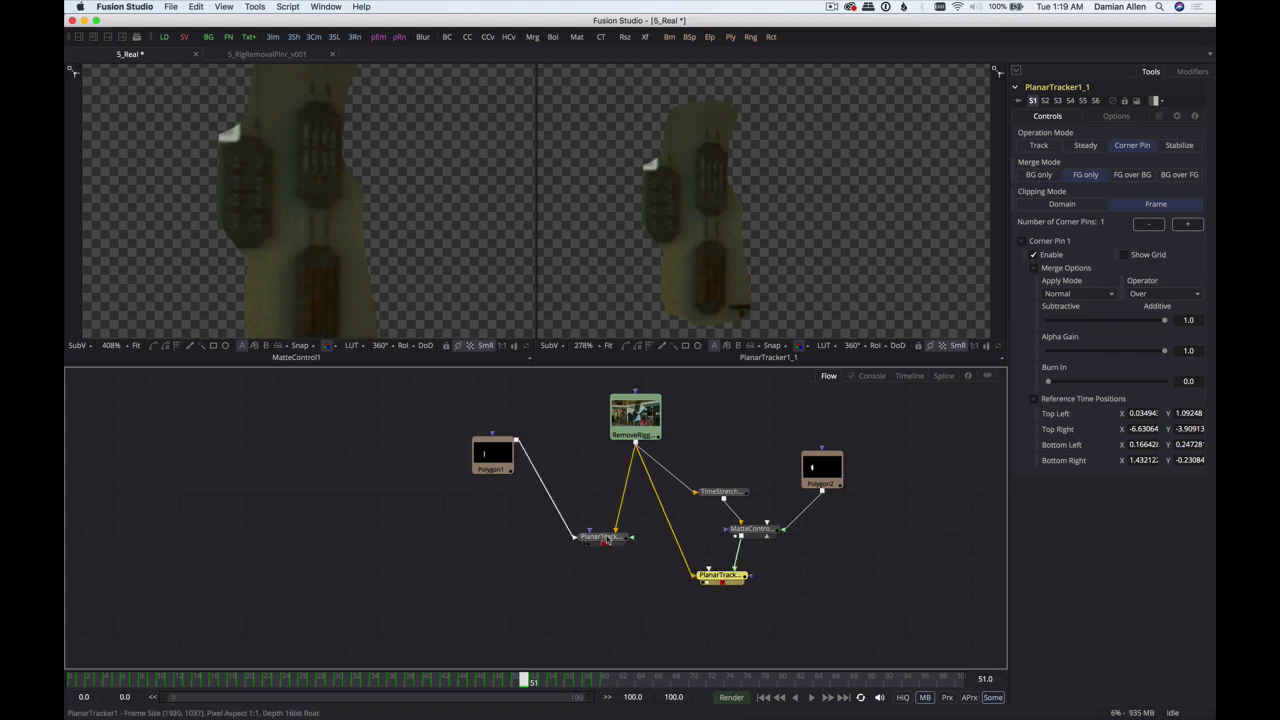
left_click_drag(606, 537, 534, 537)
- Add an unconnected Merge node in the space between the two planar trackers
left_click(563, 590)
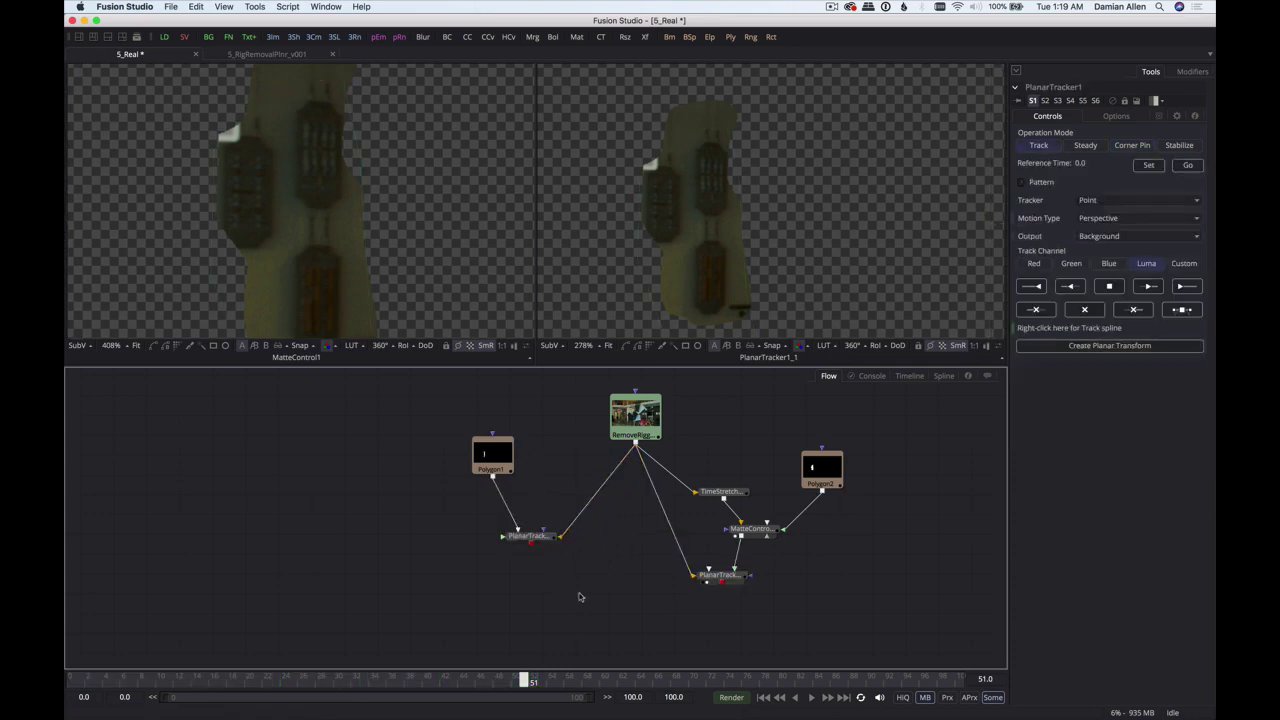
key("shift+space")
type("mer")
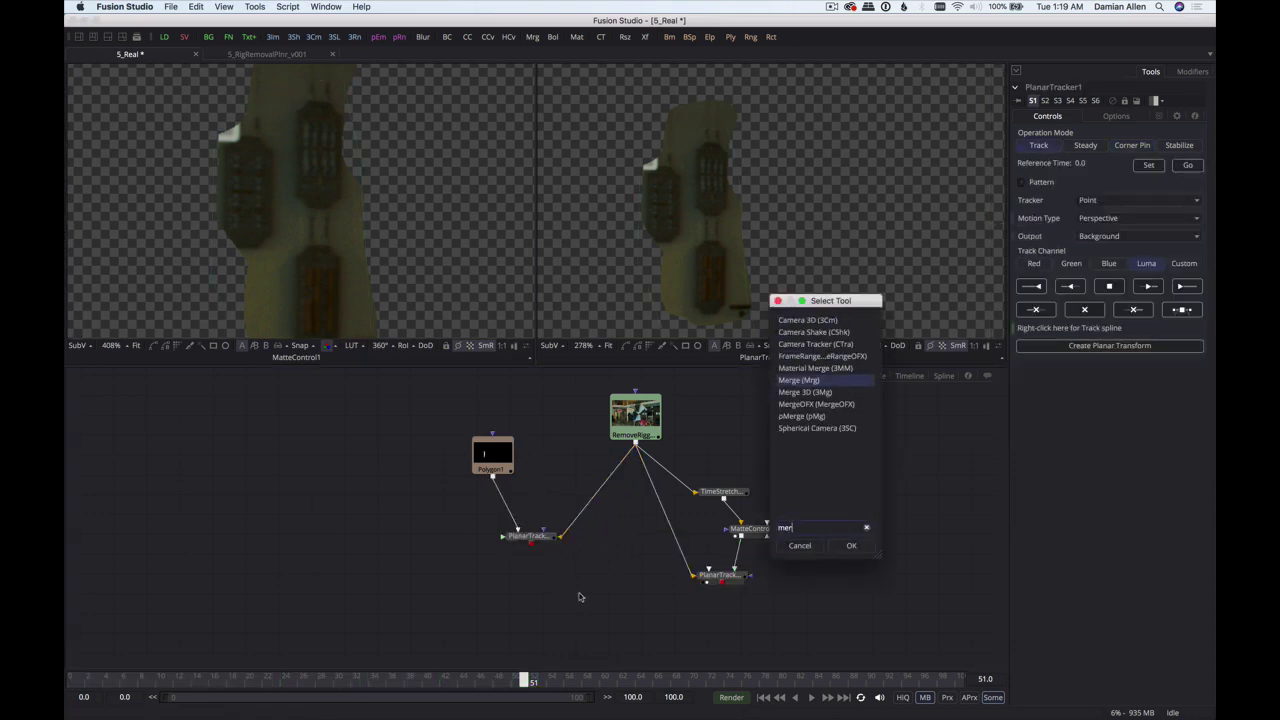
key("Return")
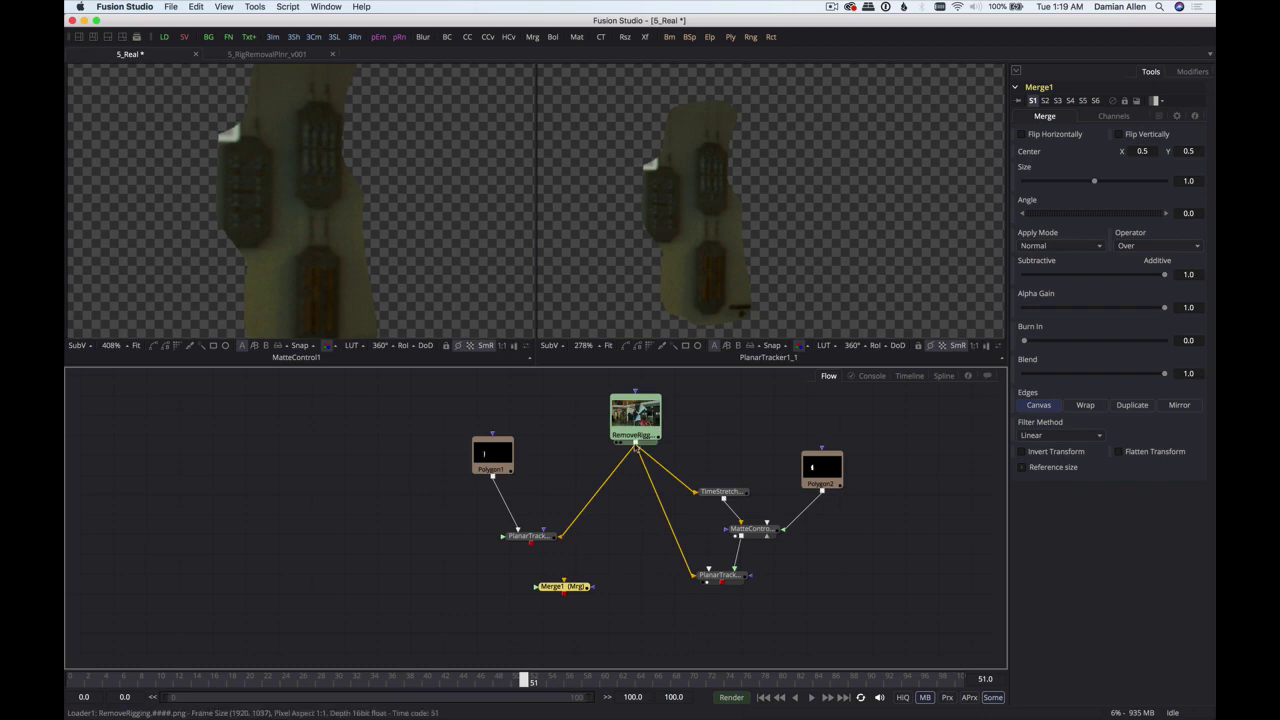
- Connect the RemoveRigging clip to Merge1's background input and the copied planar tracker's output to its foreground input
left_click_drag(624, 528, 650, 620)
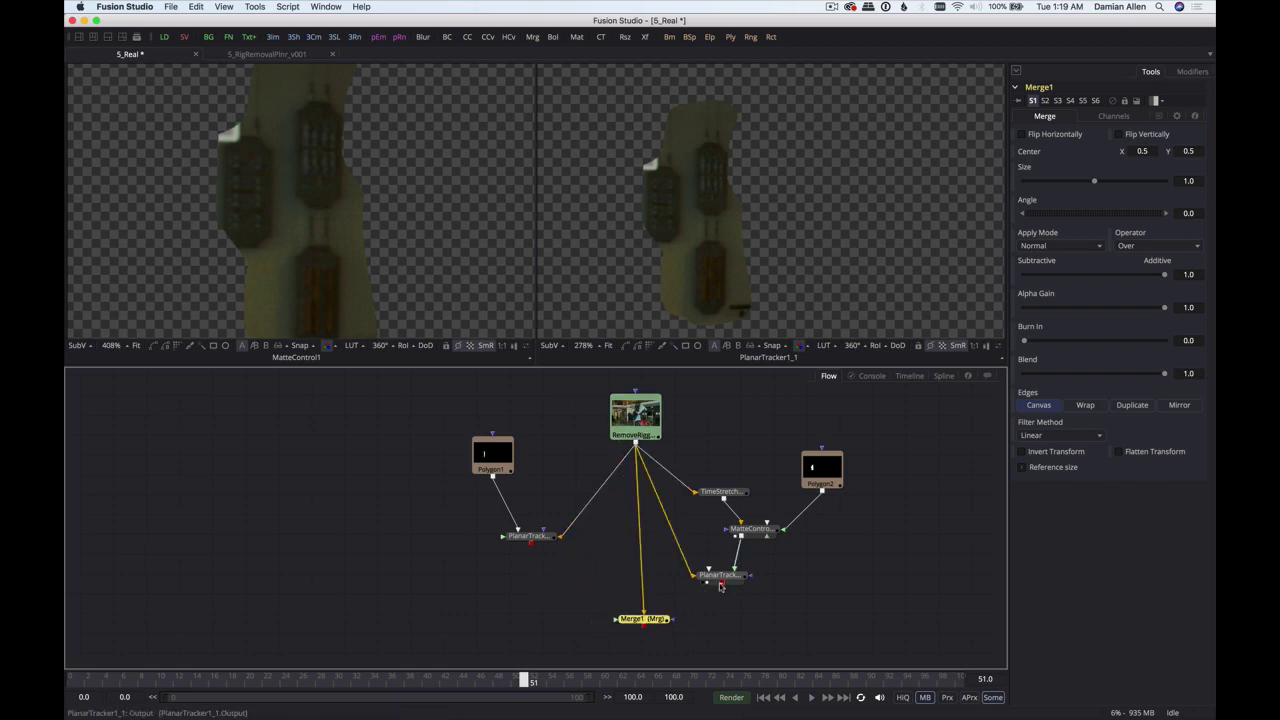
left_click_drag(719, 584, 650, 620)
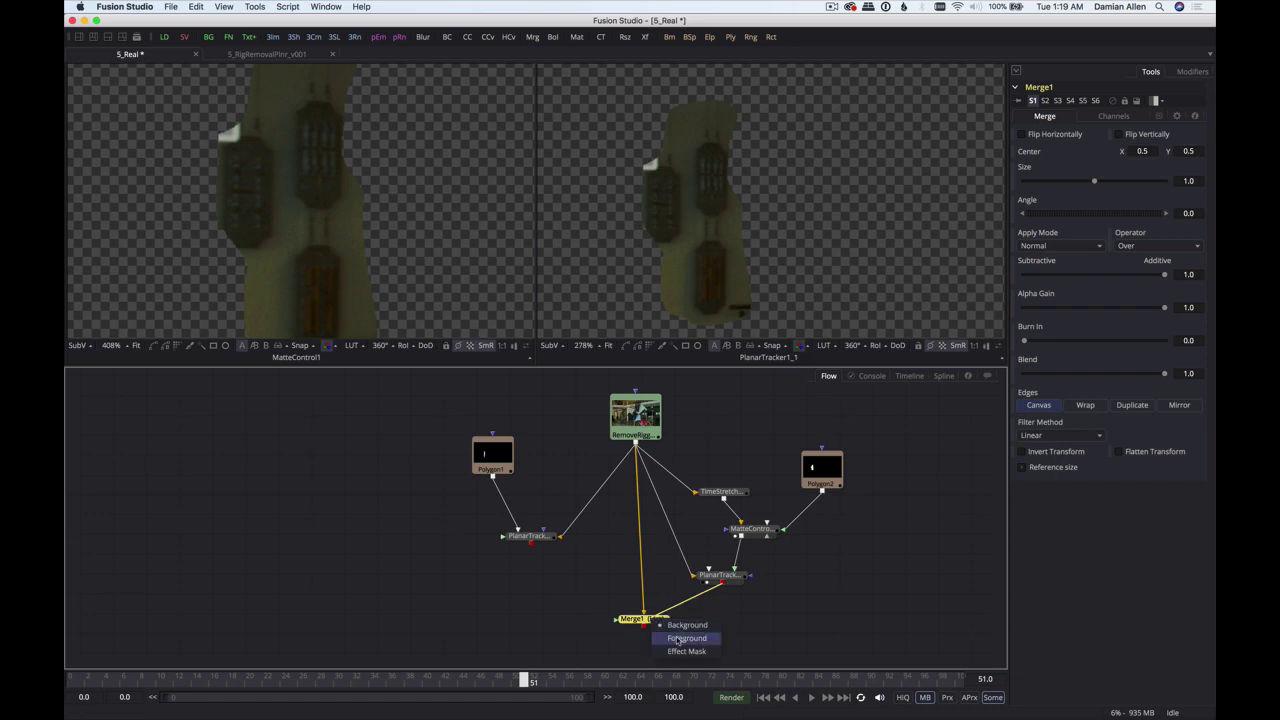
left_click(680, 638)
- Scrub the corner-pinned patch back to frame 47 and show Merge1 in the second viewer
left_click(725, 578)
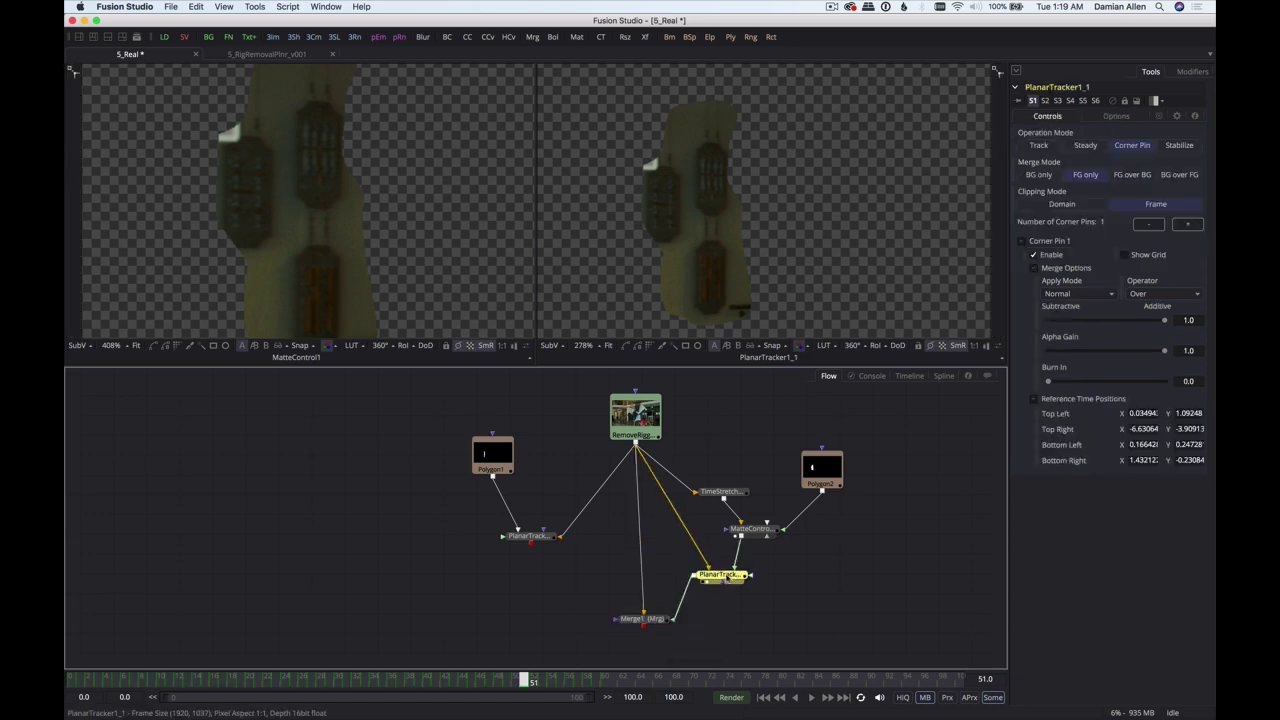
left_click_drag(523, 680, 496, 683)
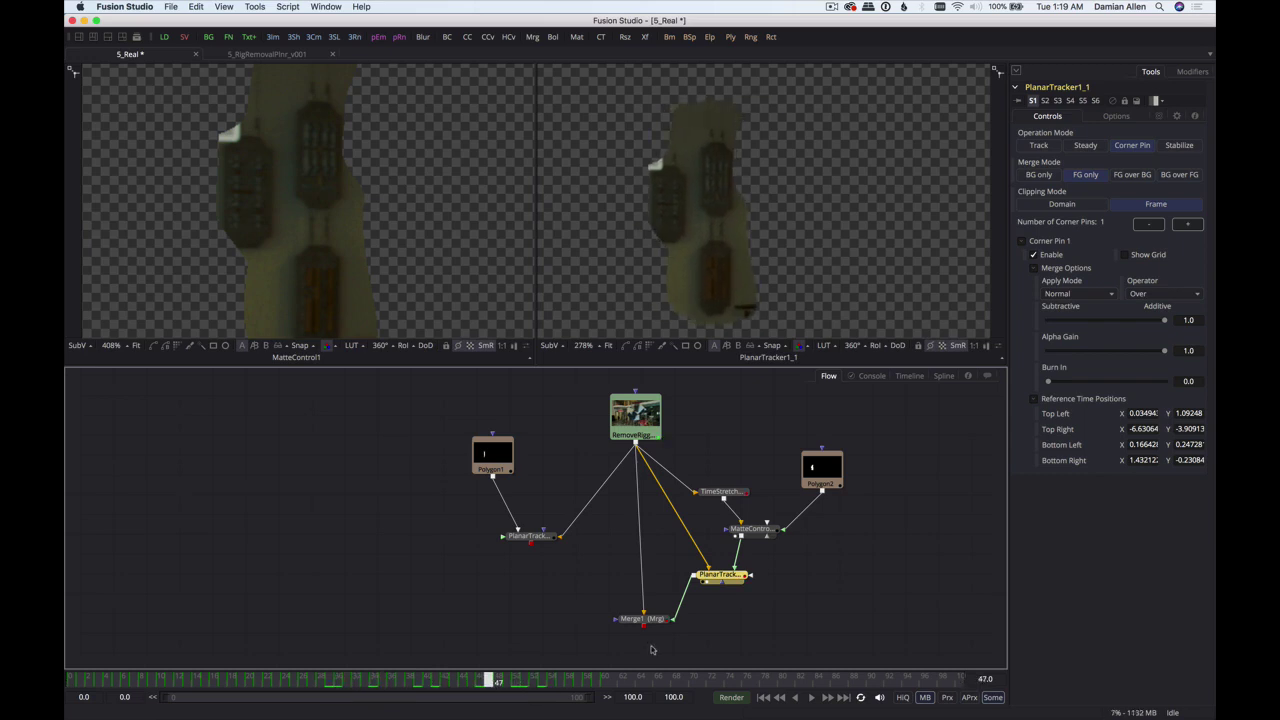
left_click(643, 620)
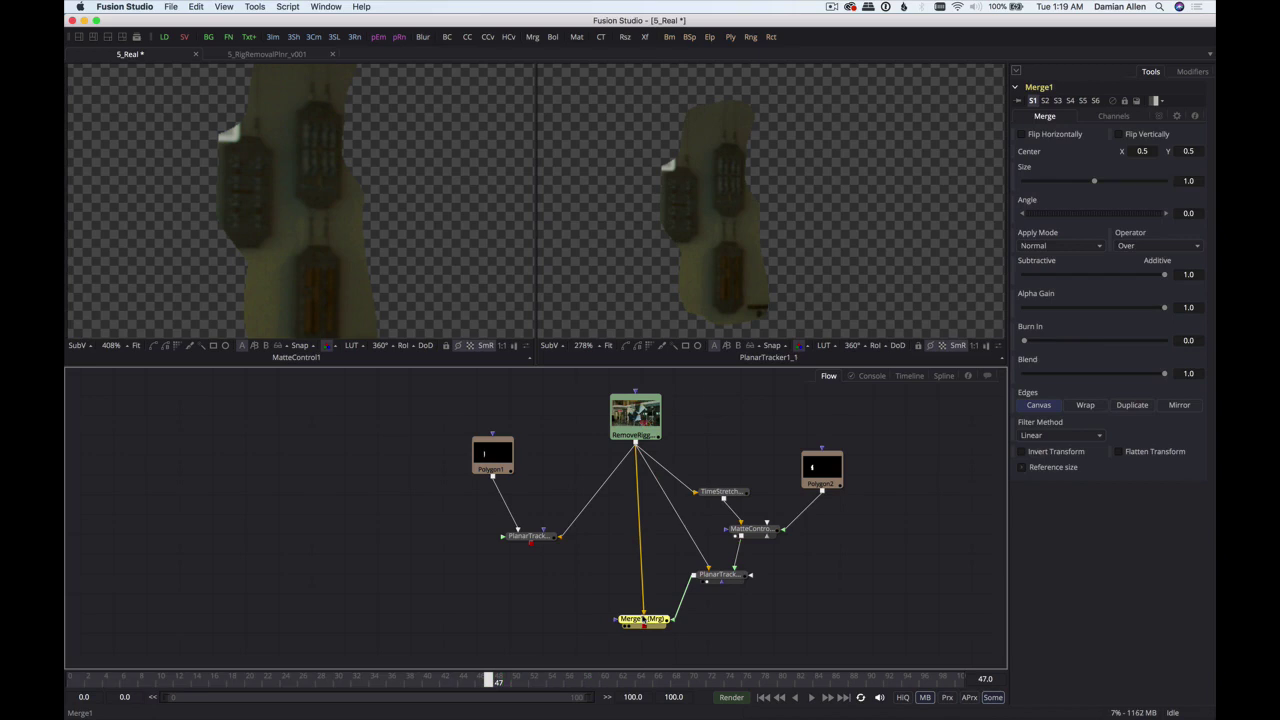
key("2")
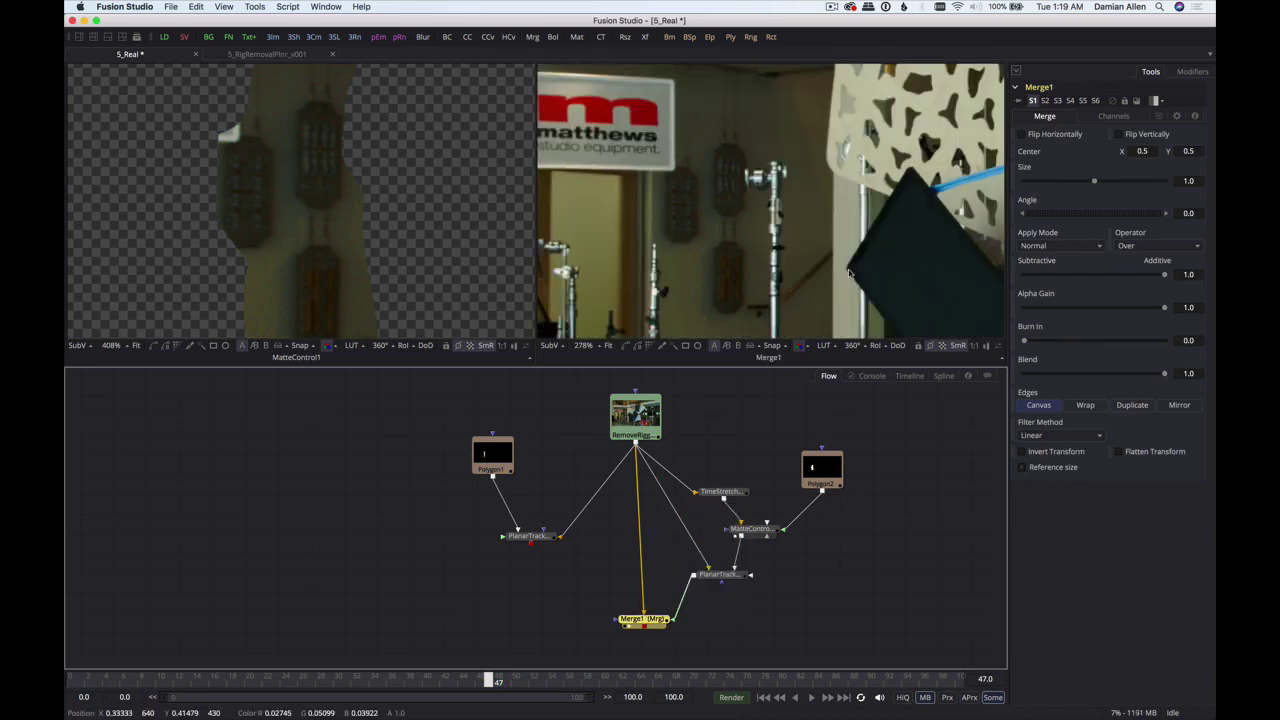
- Step the merged result backwards frame by frame to frame 31, examining how the patch covers the light stand
left_click(798, 230)
key("Left")
key("Left")
key("Left")
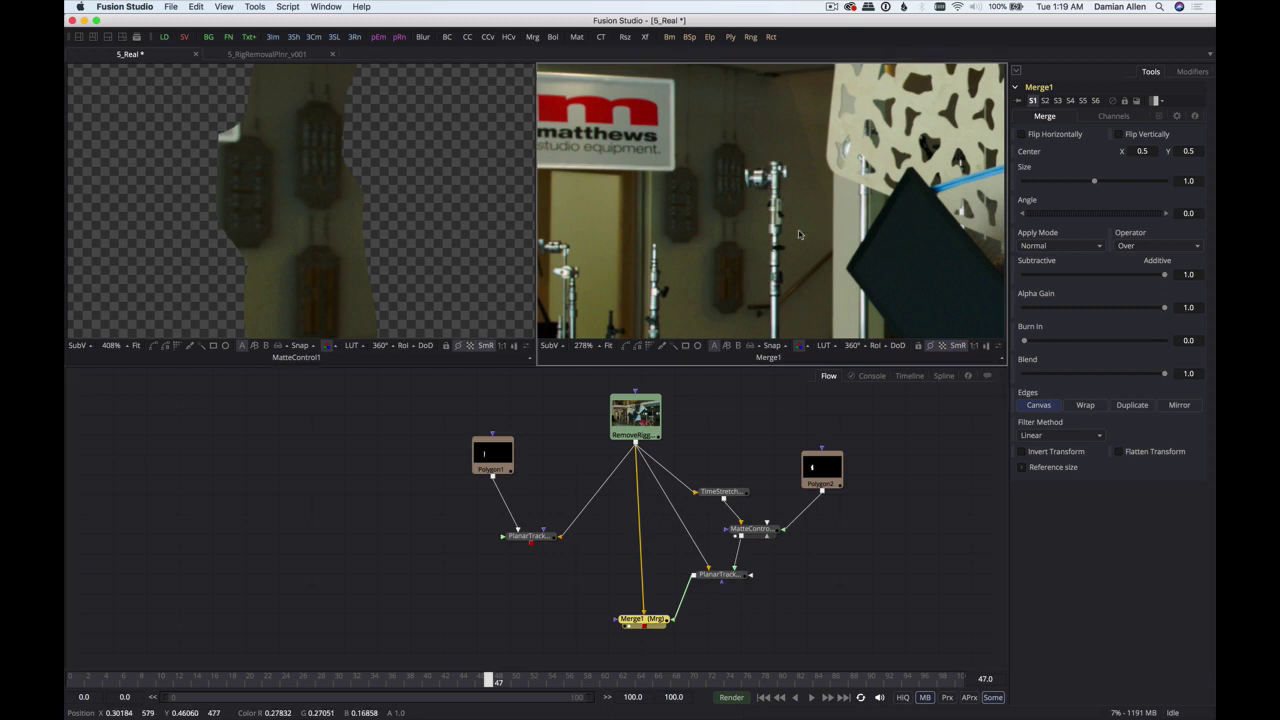
key("Left")
key("Left")
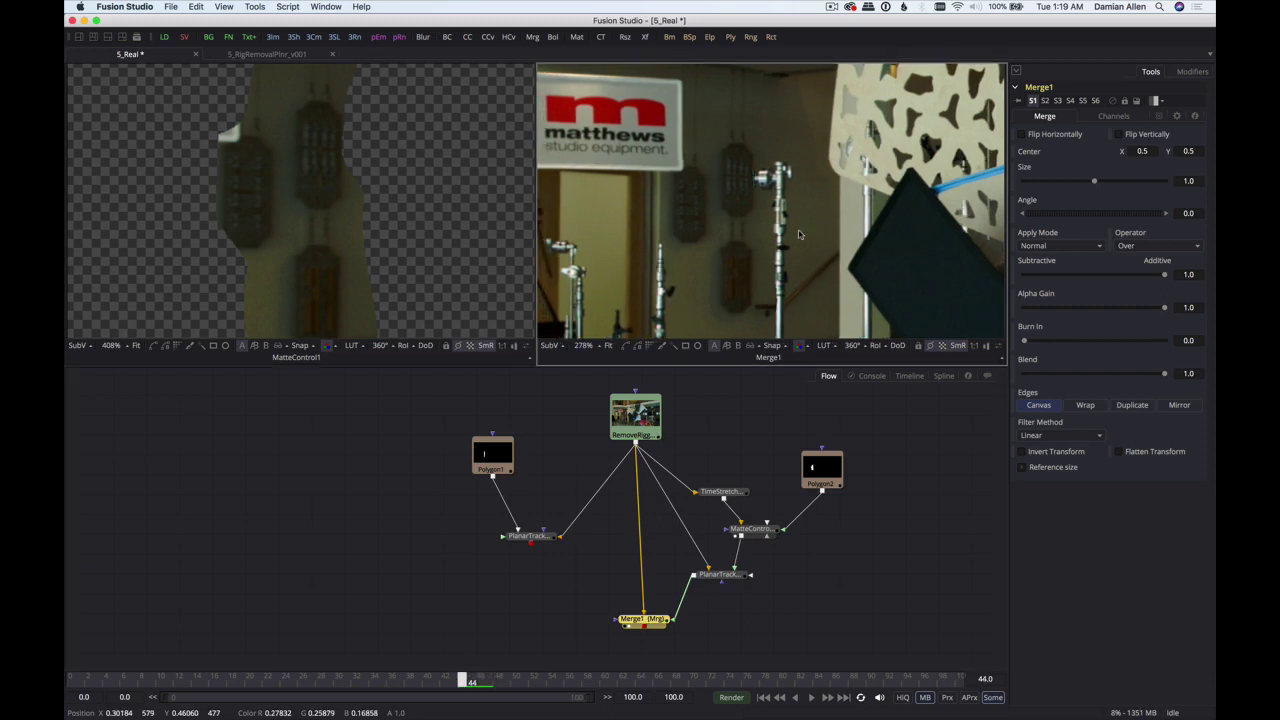
key("Left")
key("Left")
key("Left")
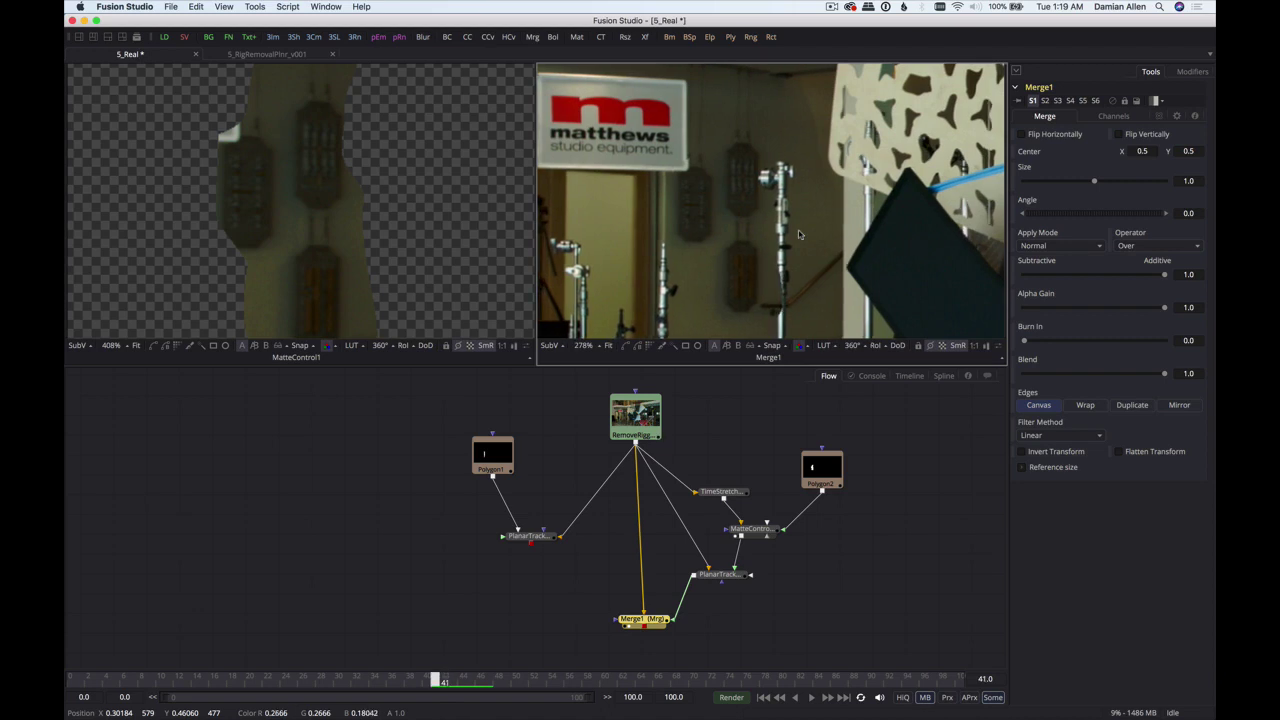
key("Left")
key("Left")
key("Left")
key("Left")
key("Left")
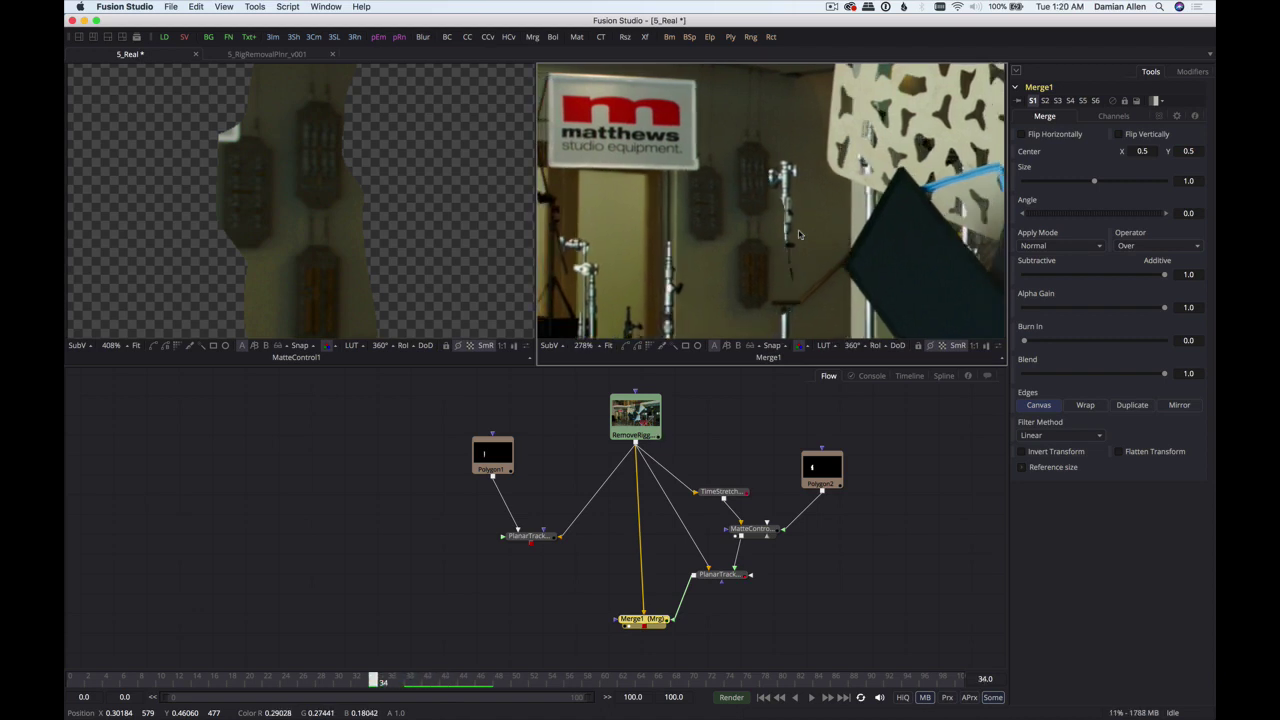
key("Left")
key("Left")
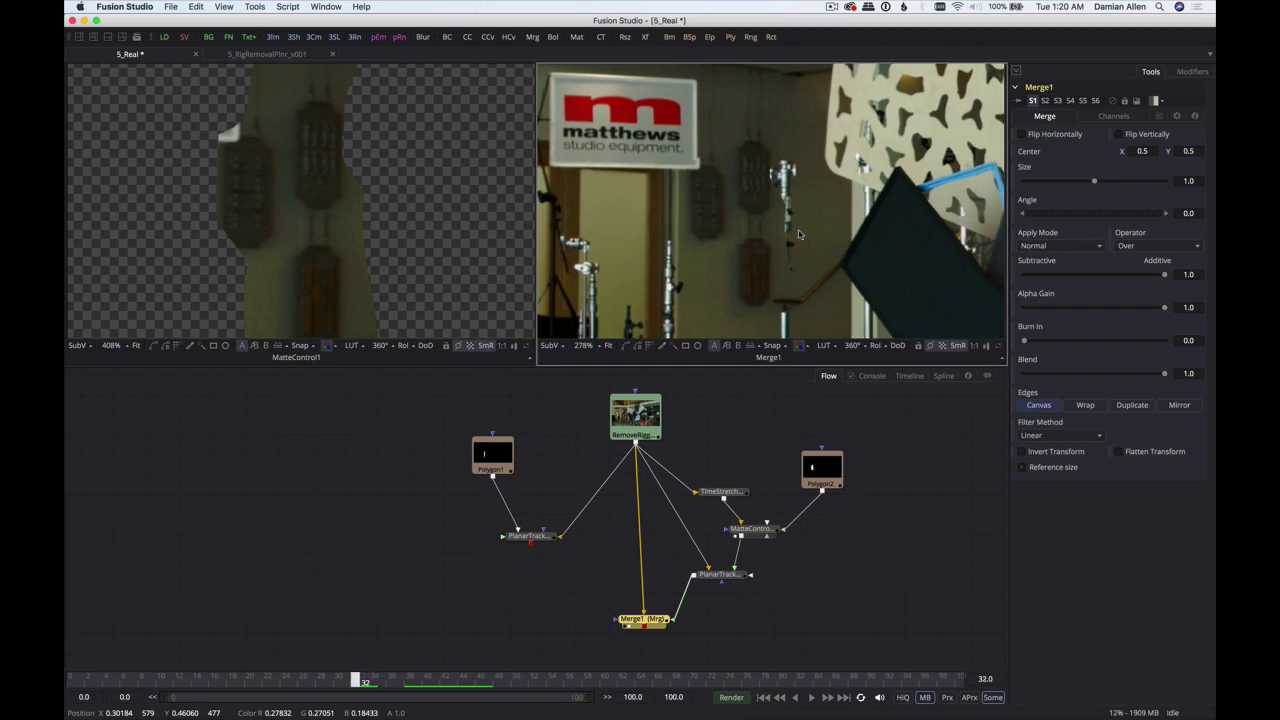
key("Left")
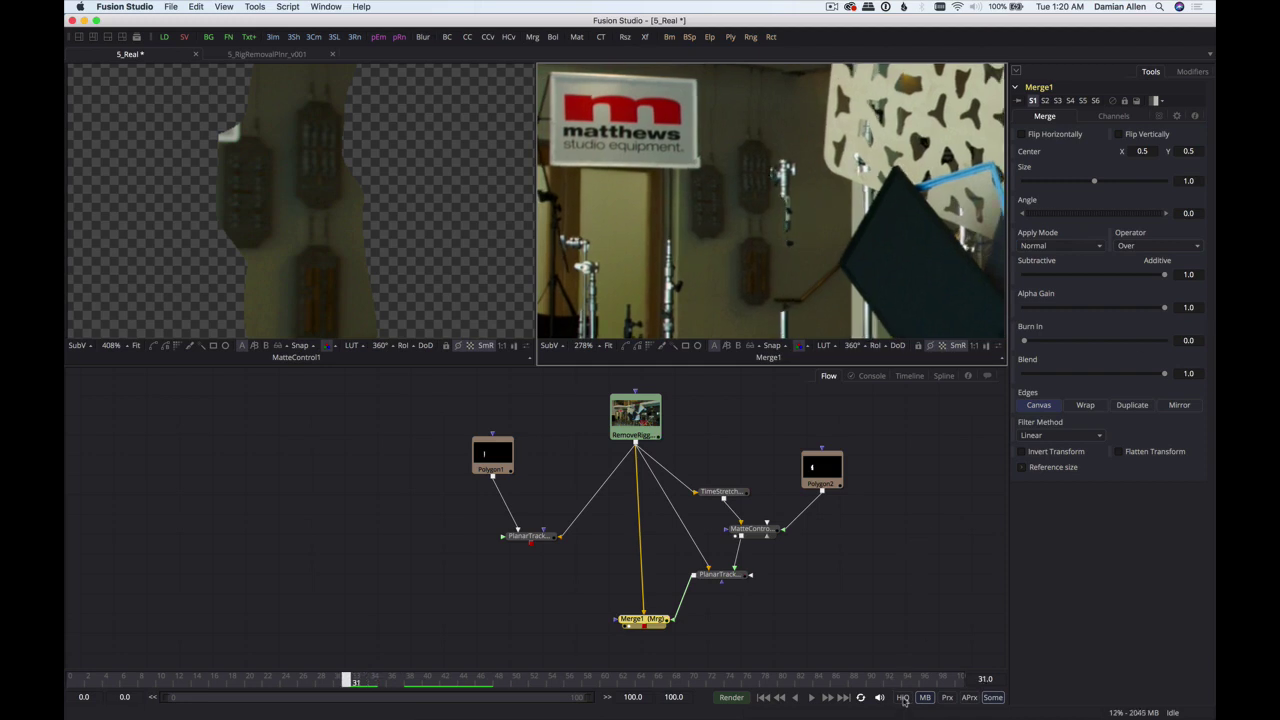
- Turn on high-quality processing and step back and forth between frames 37 and 28 to examine the merged patch
left_click(903, 698)
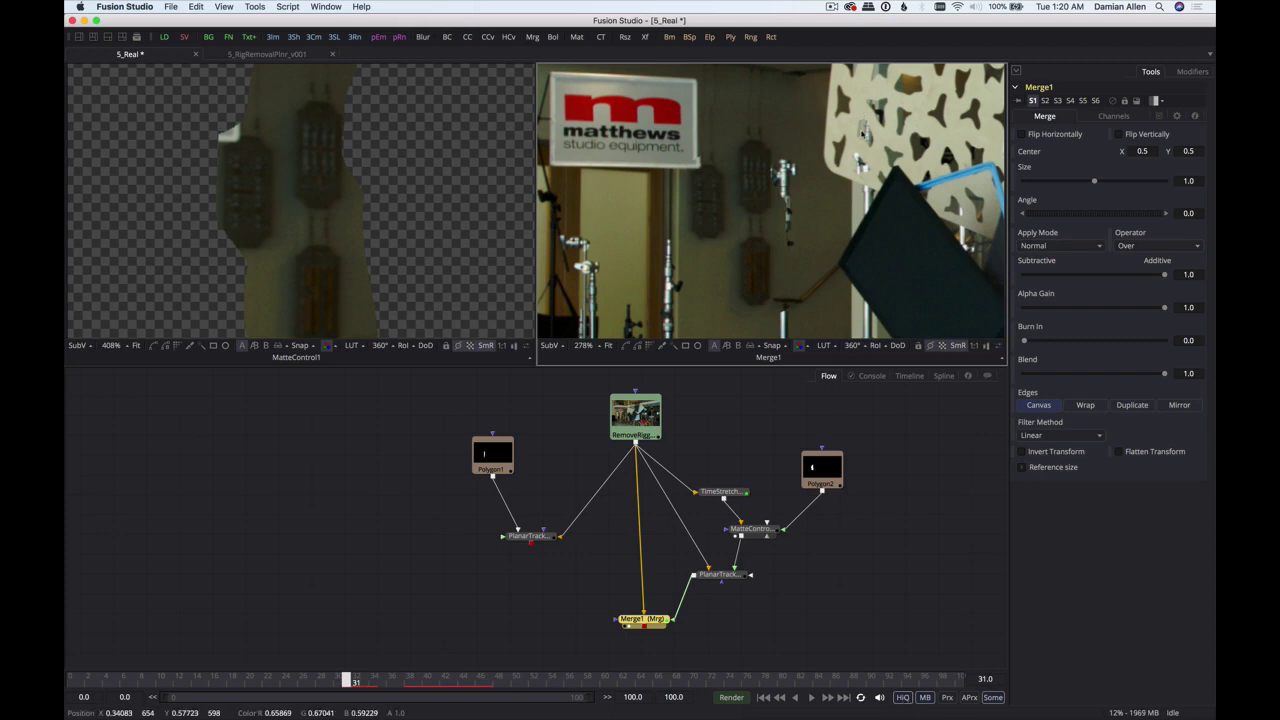
key("Left")
key("Right")
key("Right")
key("Right")
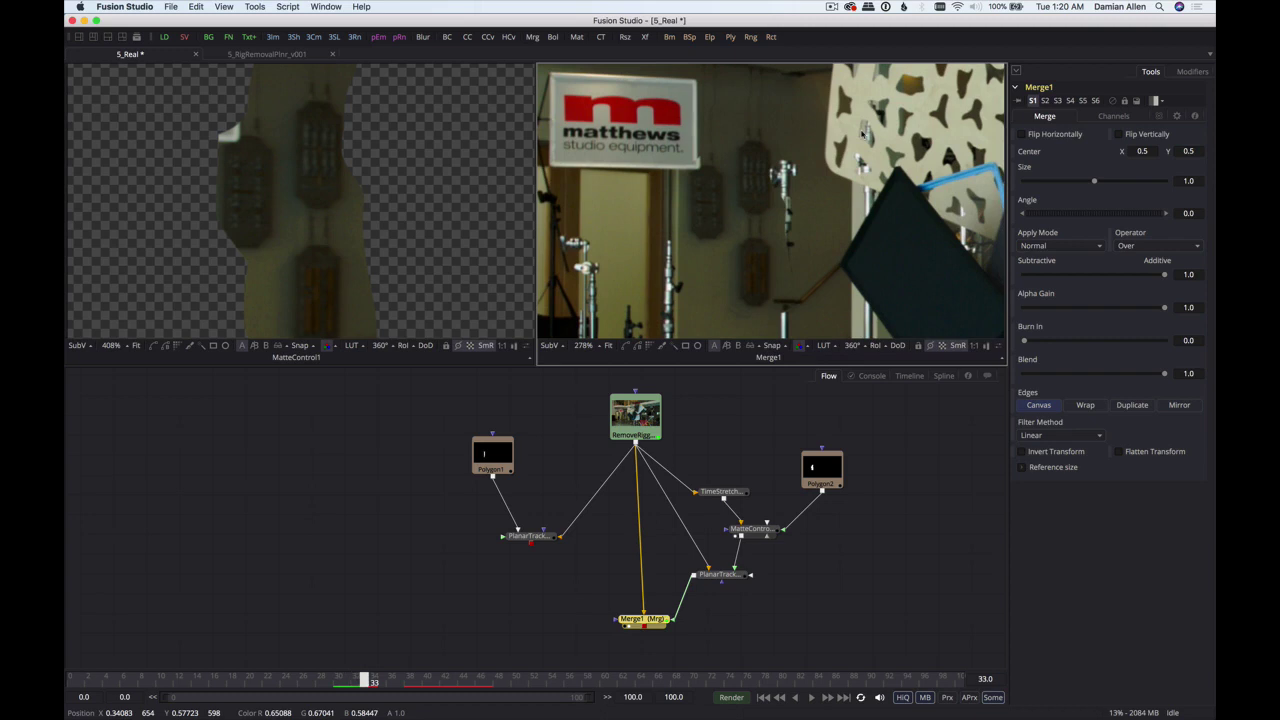
key("Right")
key("Right")
key("Right")
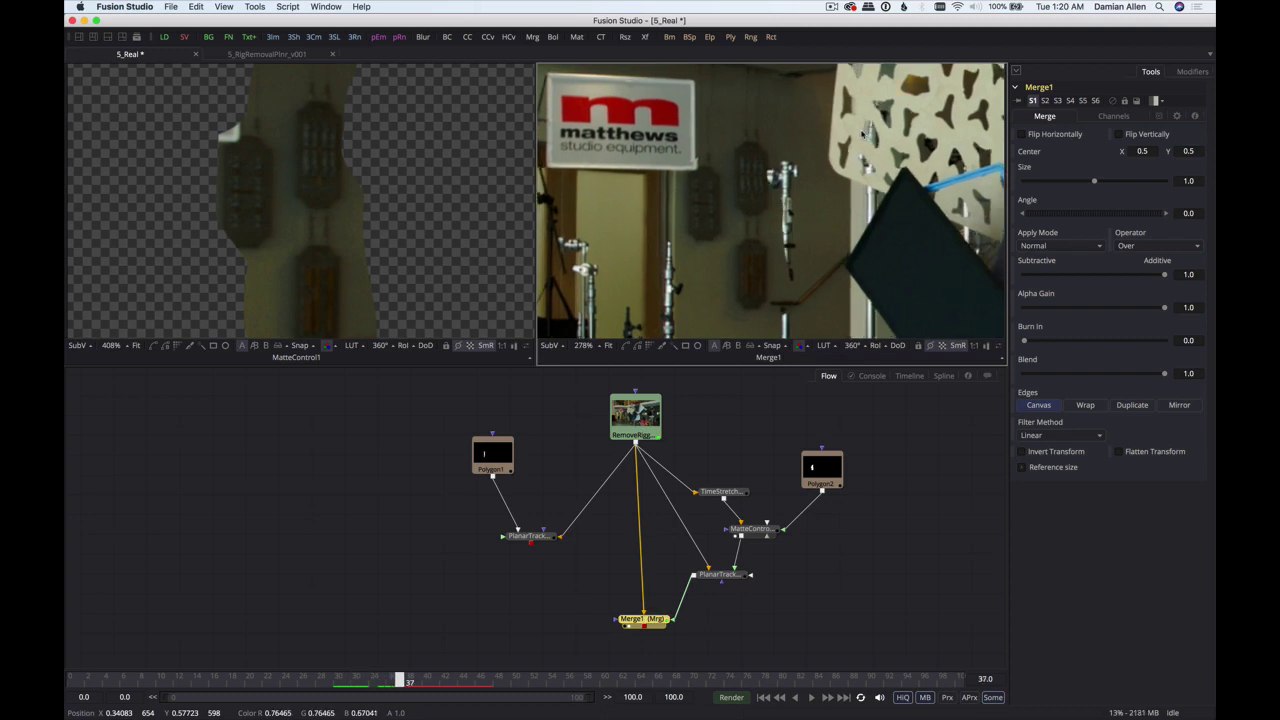
key("Left")
key("Left")
key("Left")
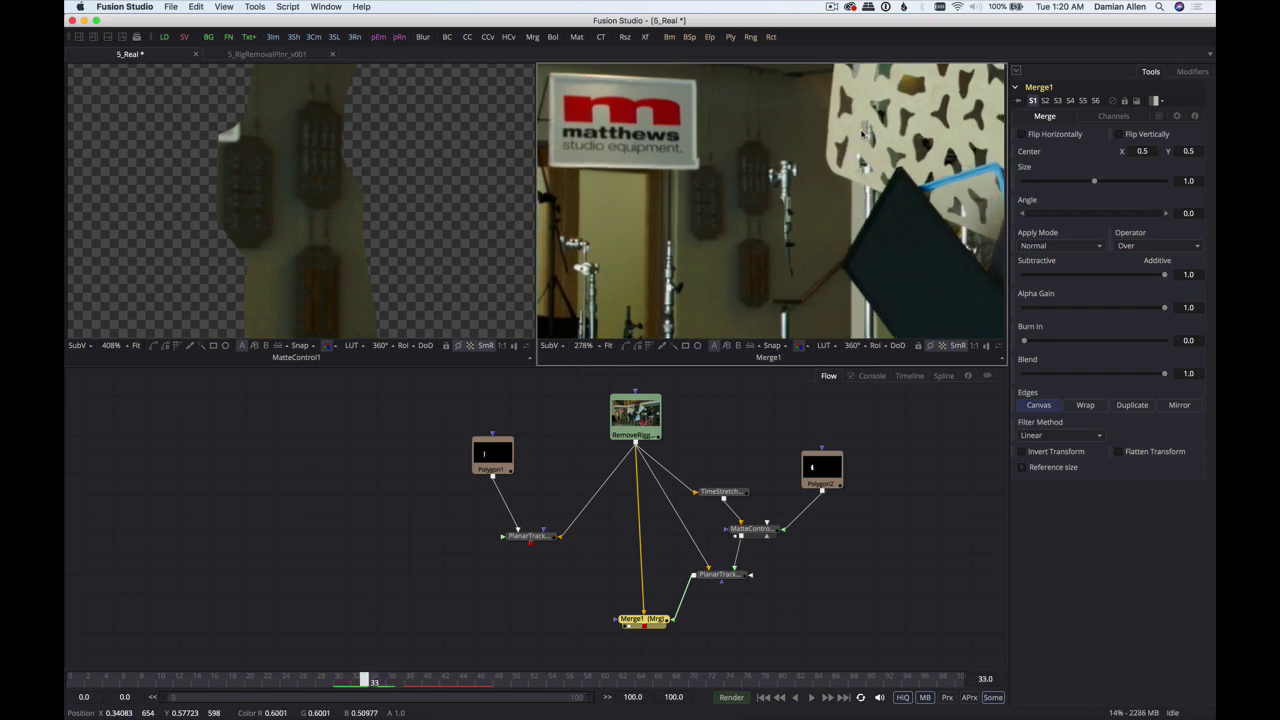
key("Left")
key("Left")
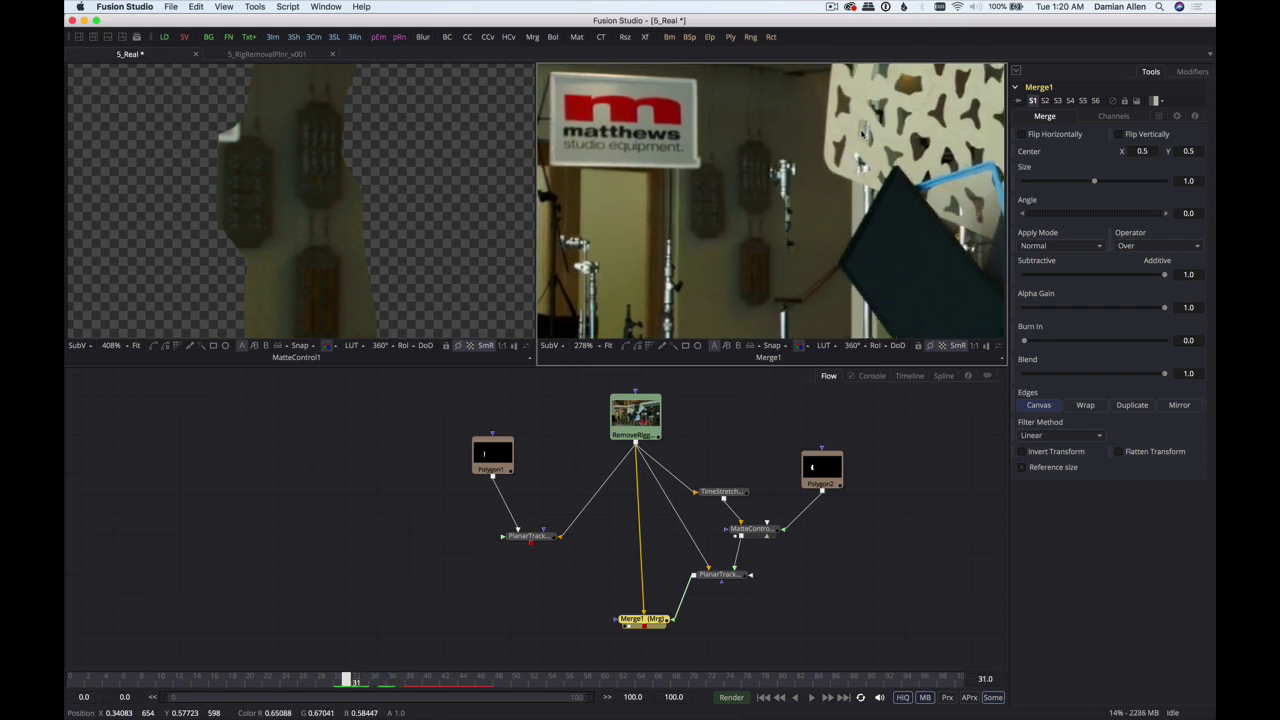
key("Left")
key("Left")
key("Left")
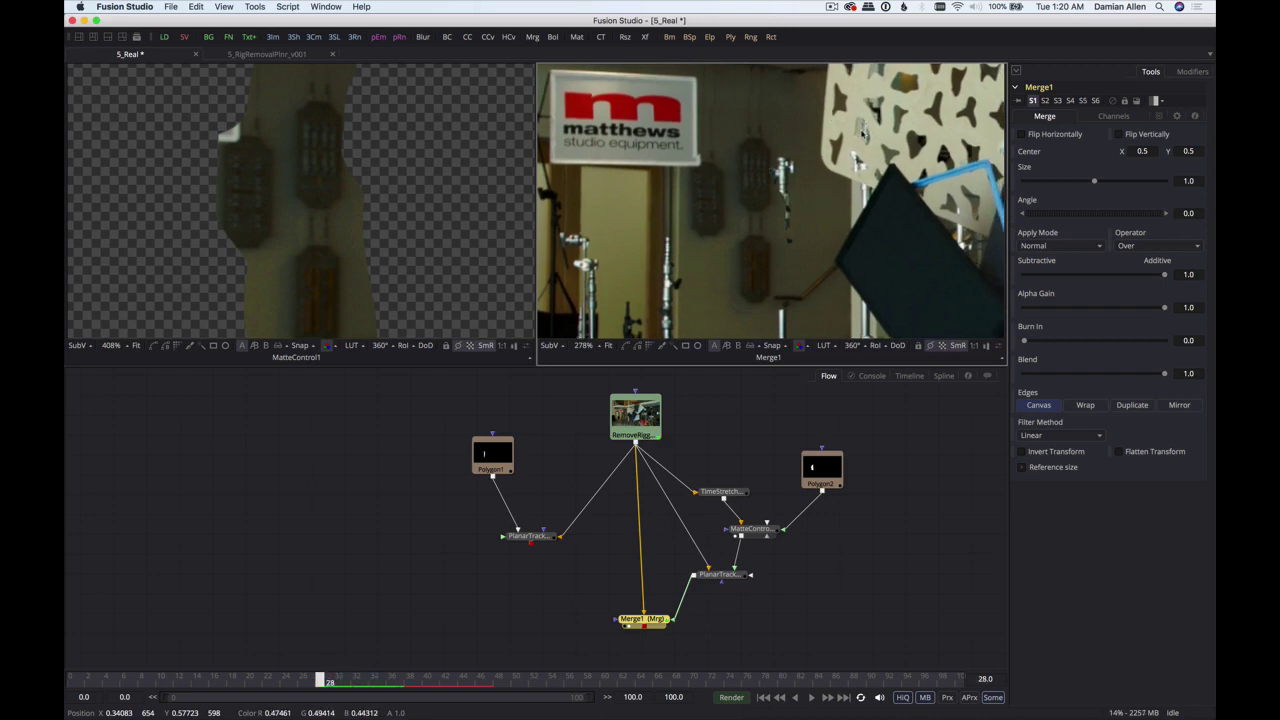